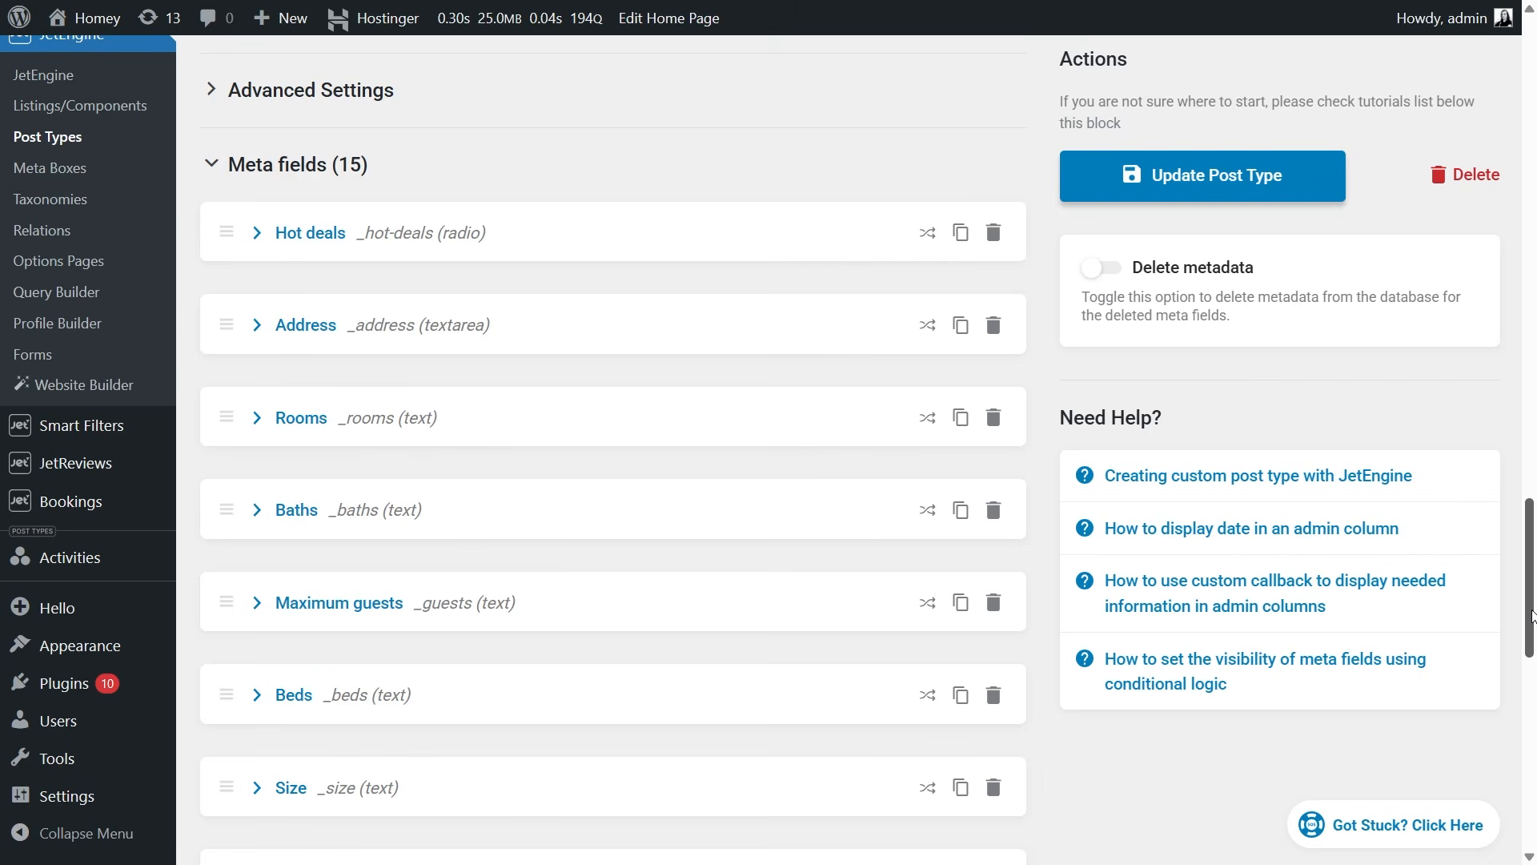
Step: Start a new JetEngine listing item with Posts as the listing source and Properties as the post type
drag(1531, 615, 1534, 709)
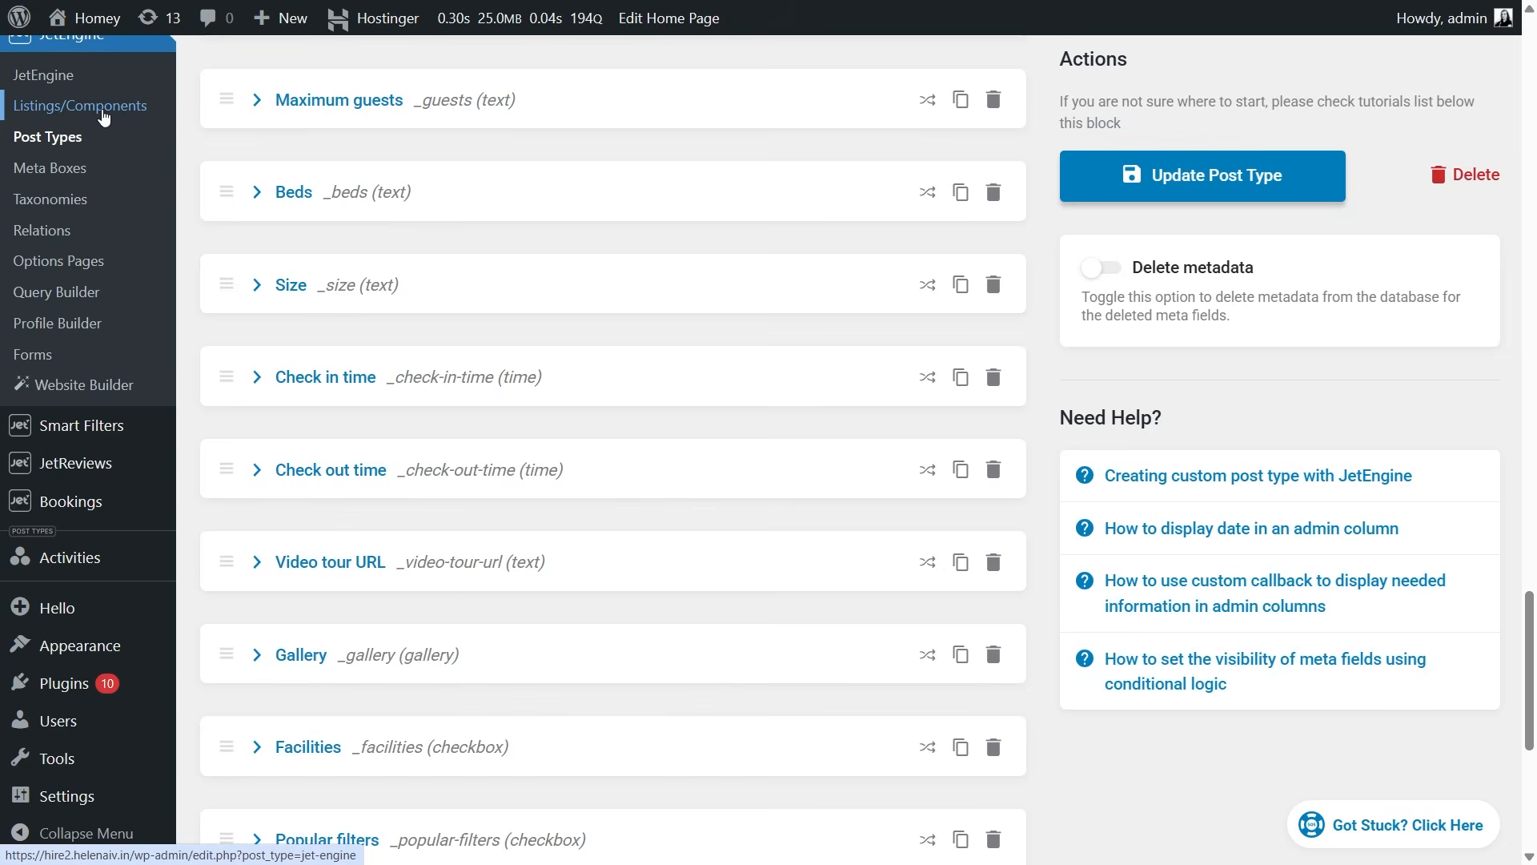
click(102, 109)
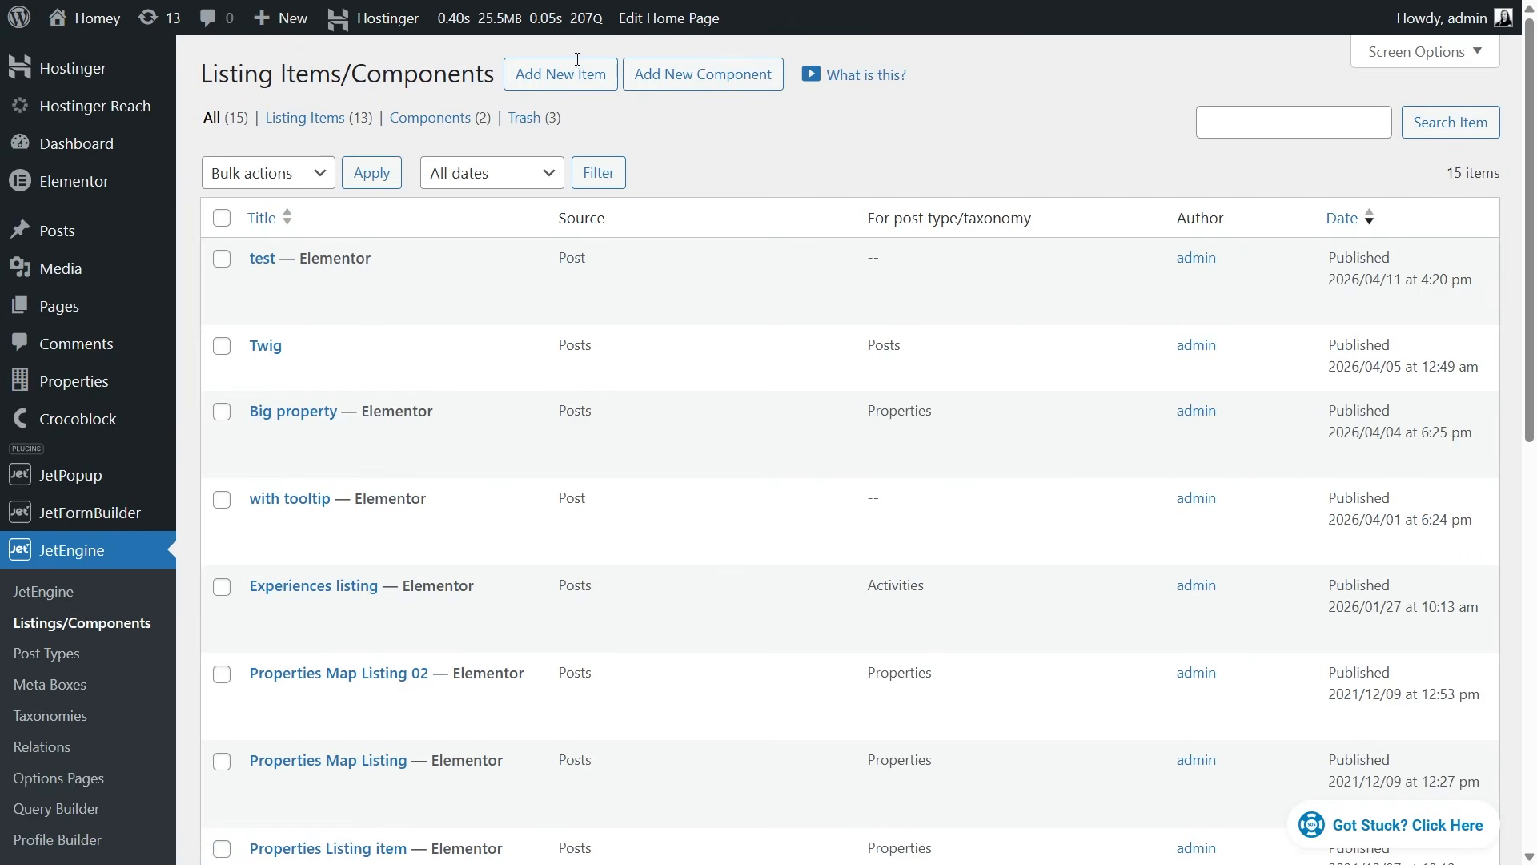
click(612, 68)
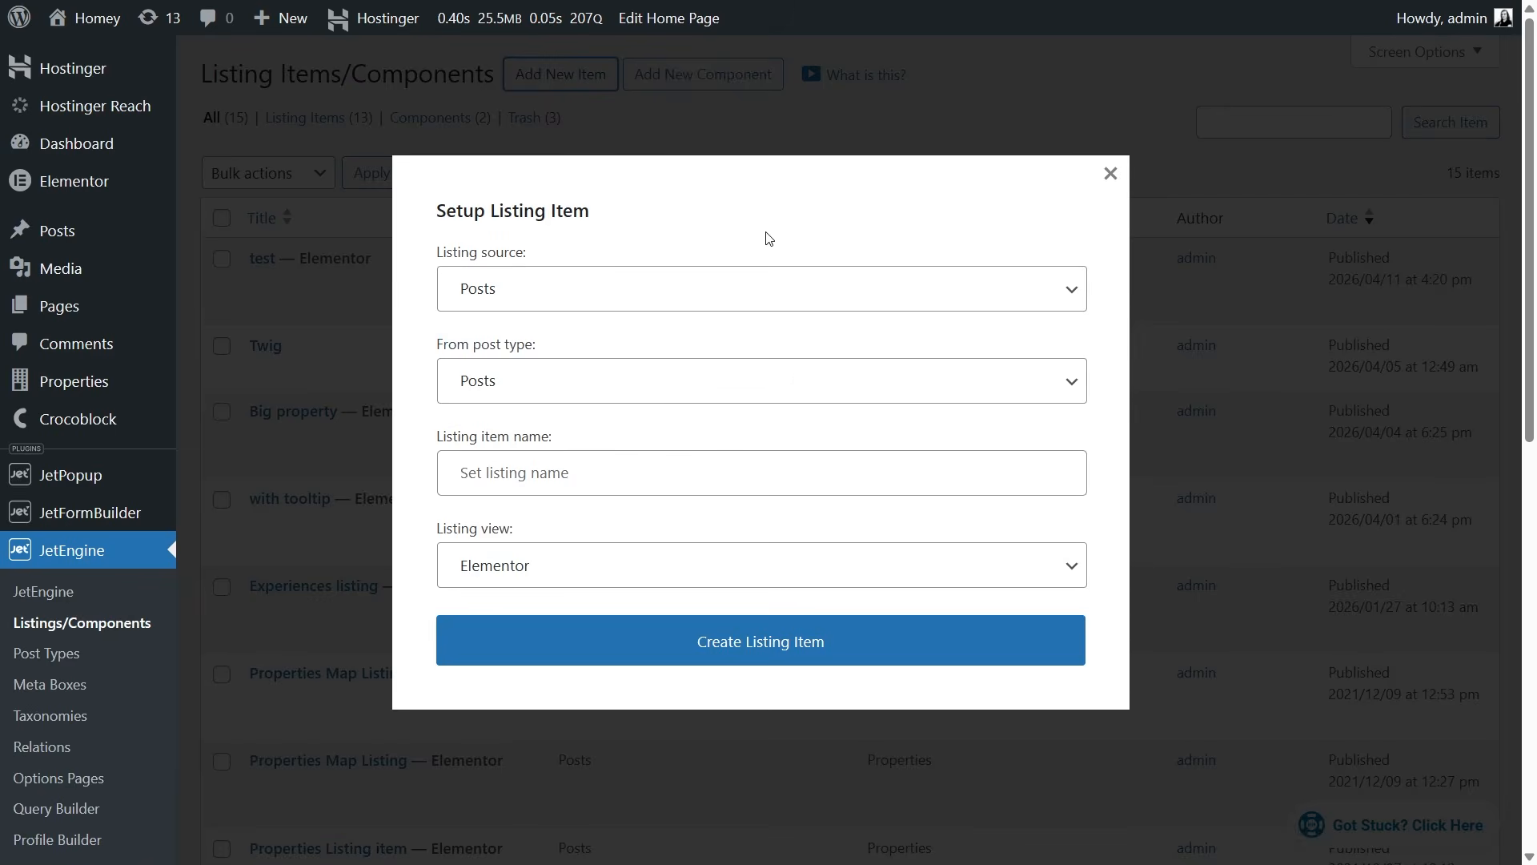
click(768, 282)
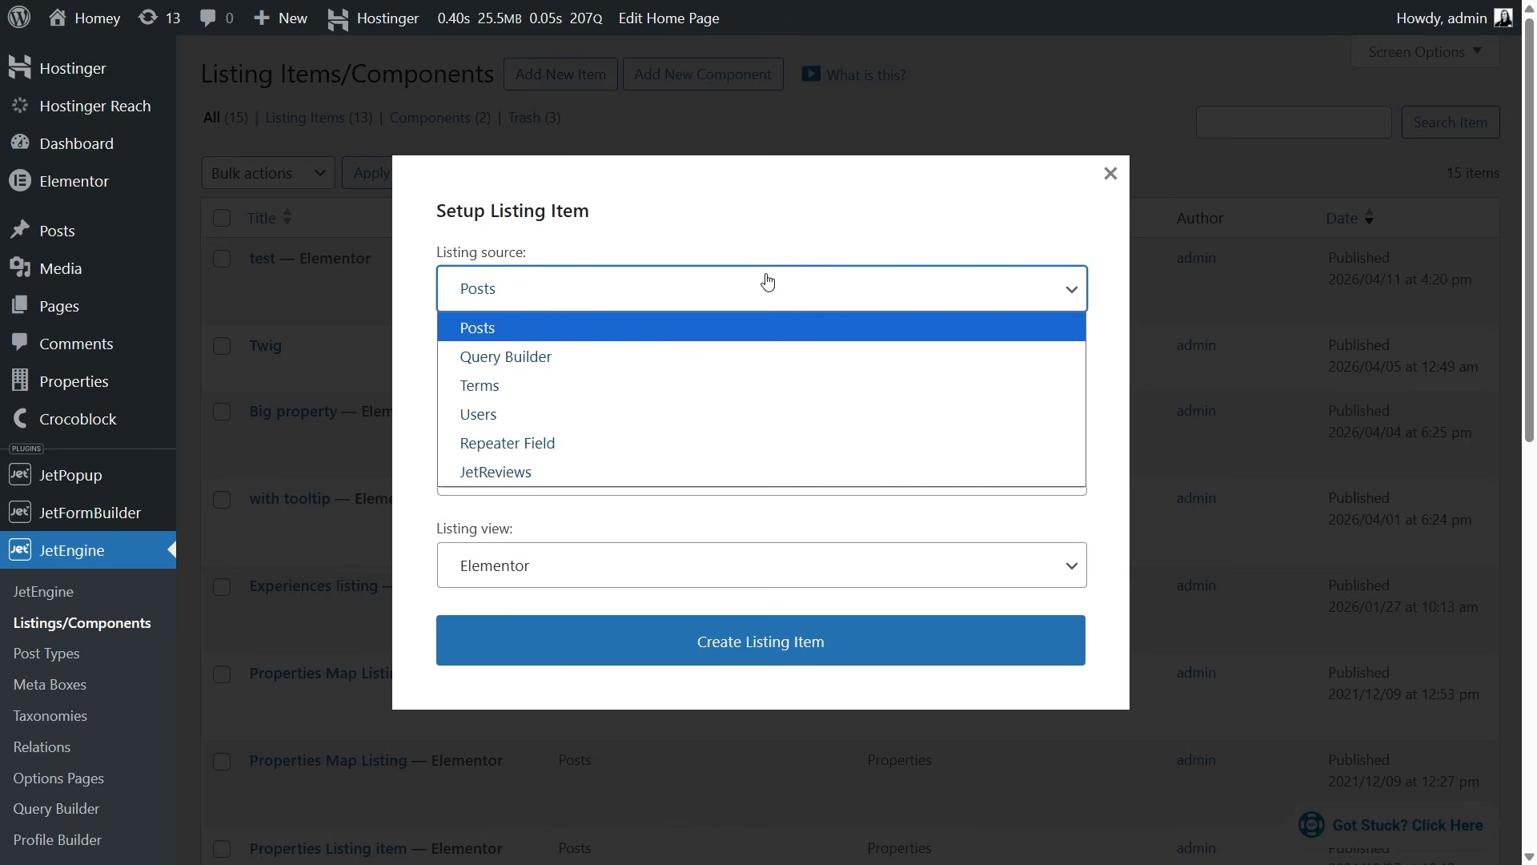
click(768, 282)
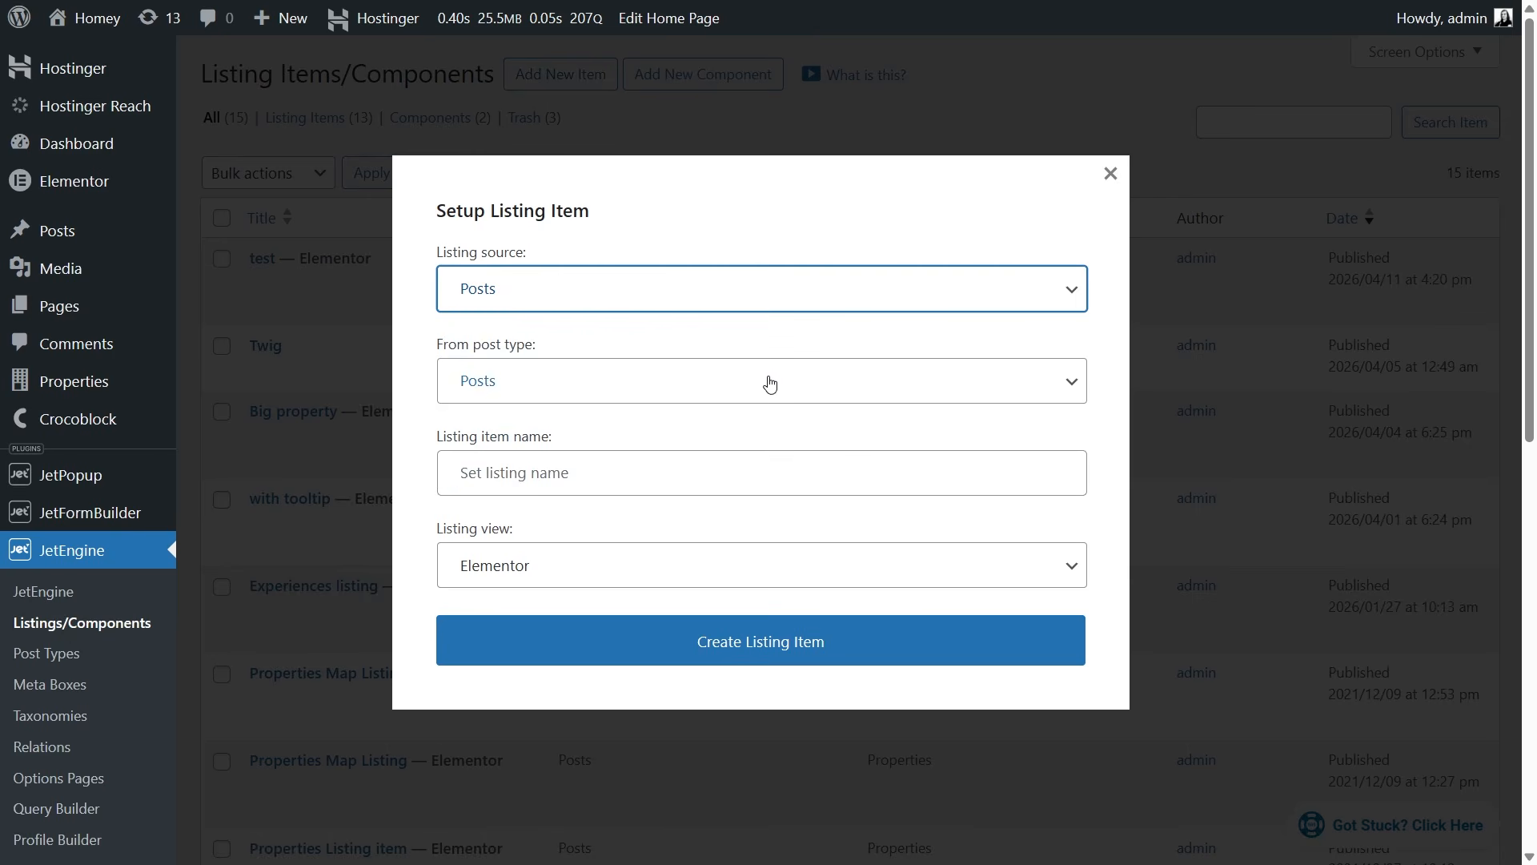
click(770, 383)
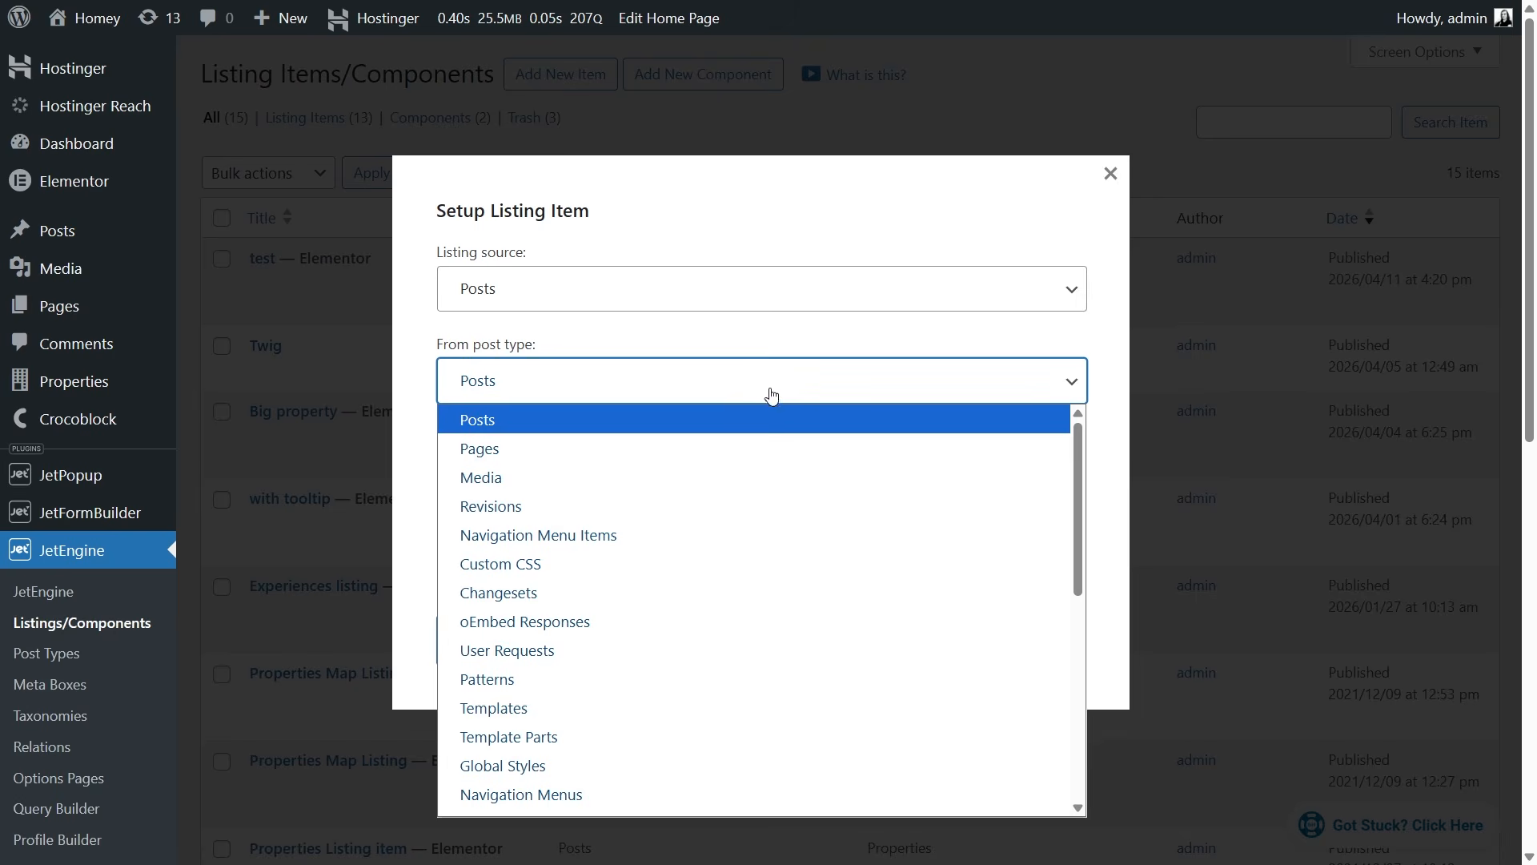
scroll(785, 662, down, 4)
scroll(783, 671, down, 2)
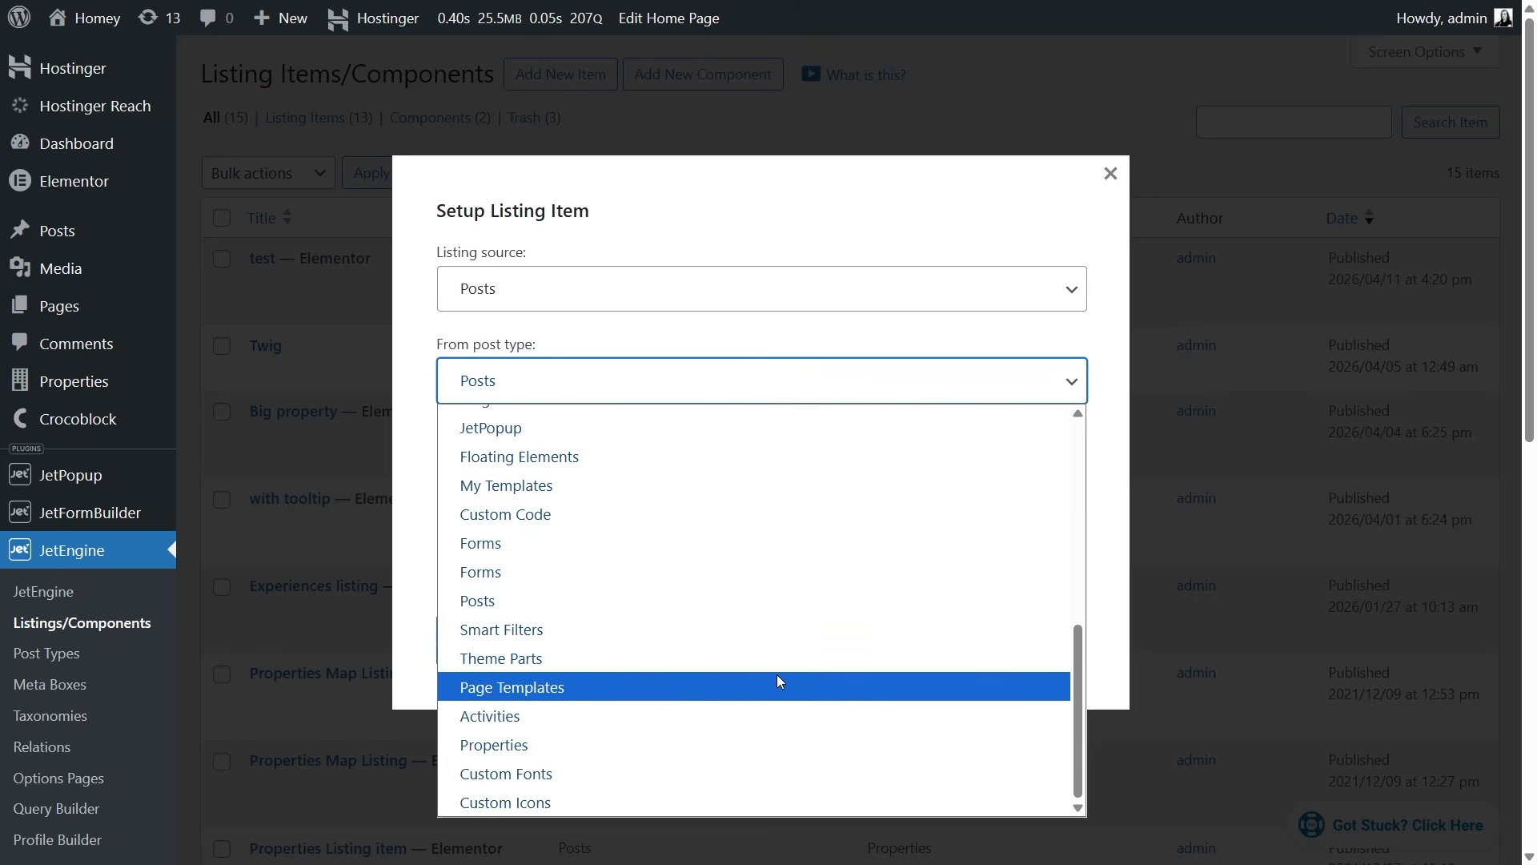
click(767, 744)
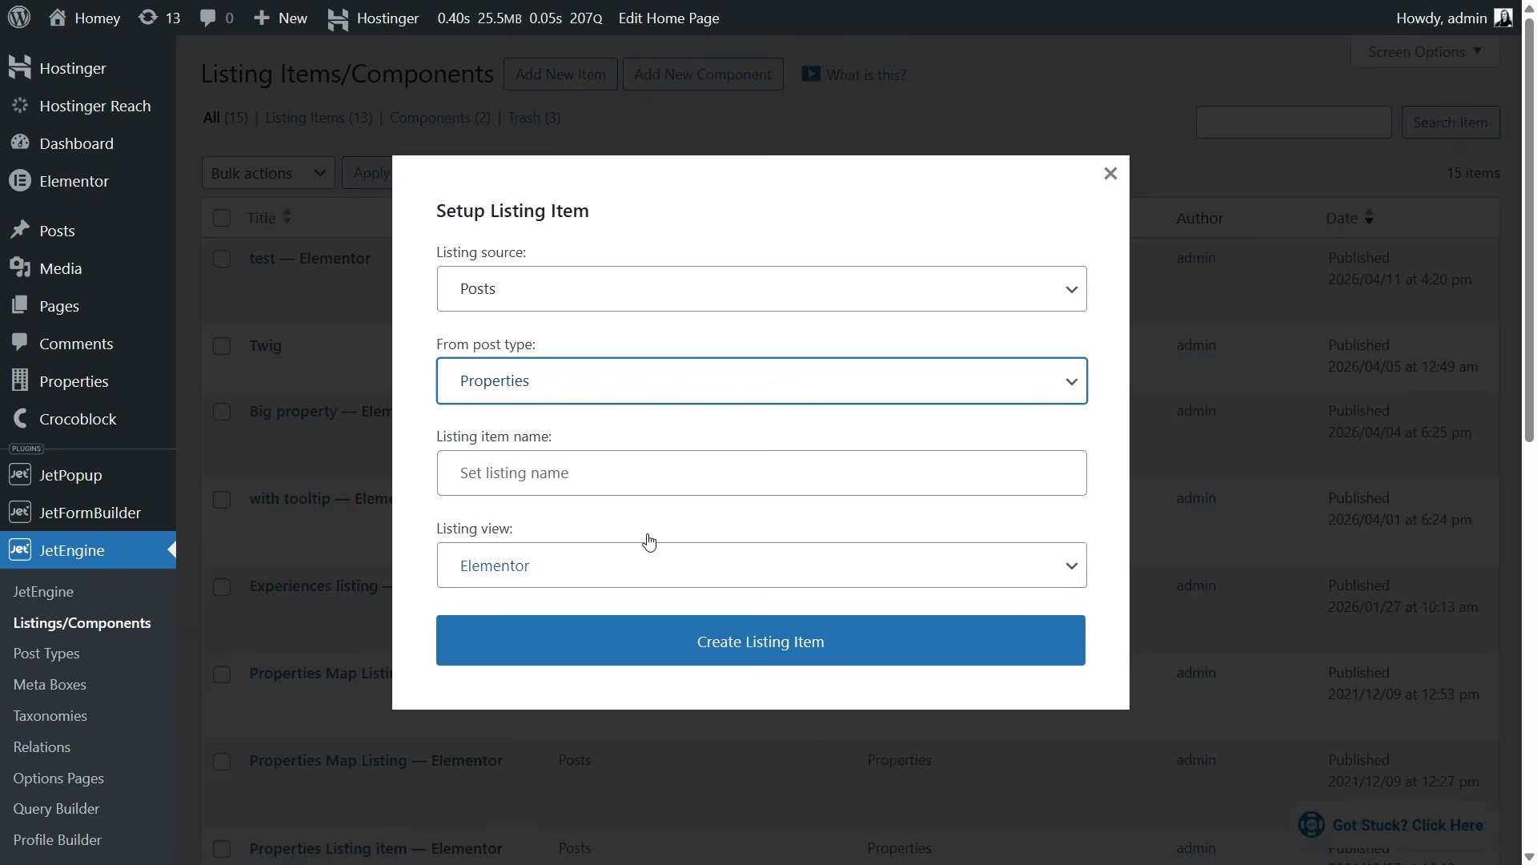
Step: Name the listing item "Properties listing", keep Elementor as its listing view, and create it
click(616, 472)
text(Properties)
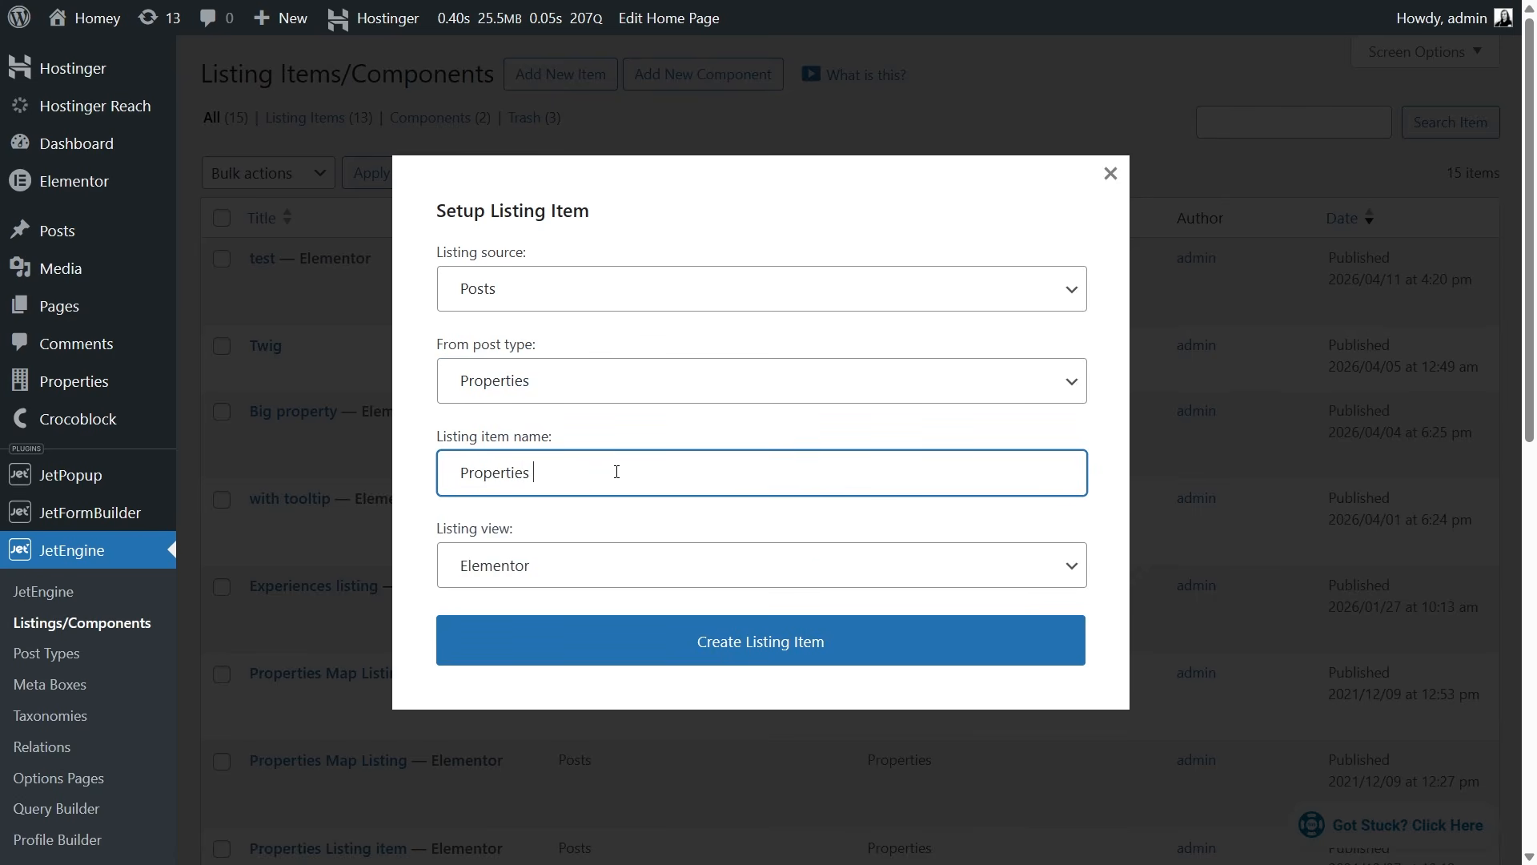
text( listing)
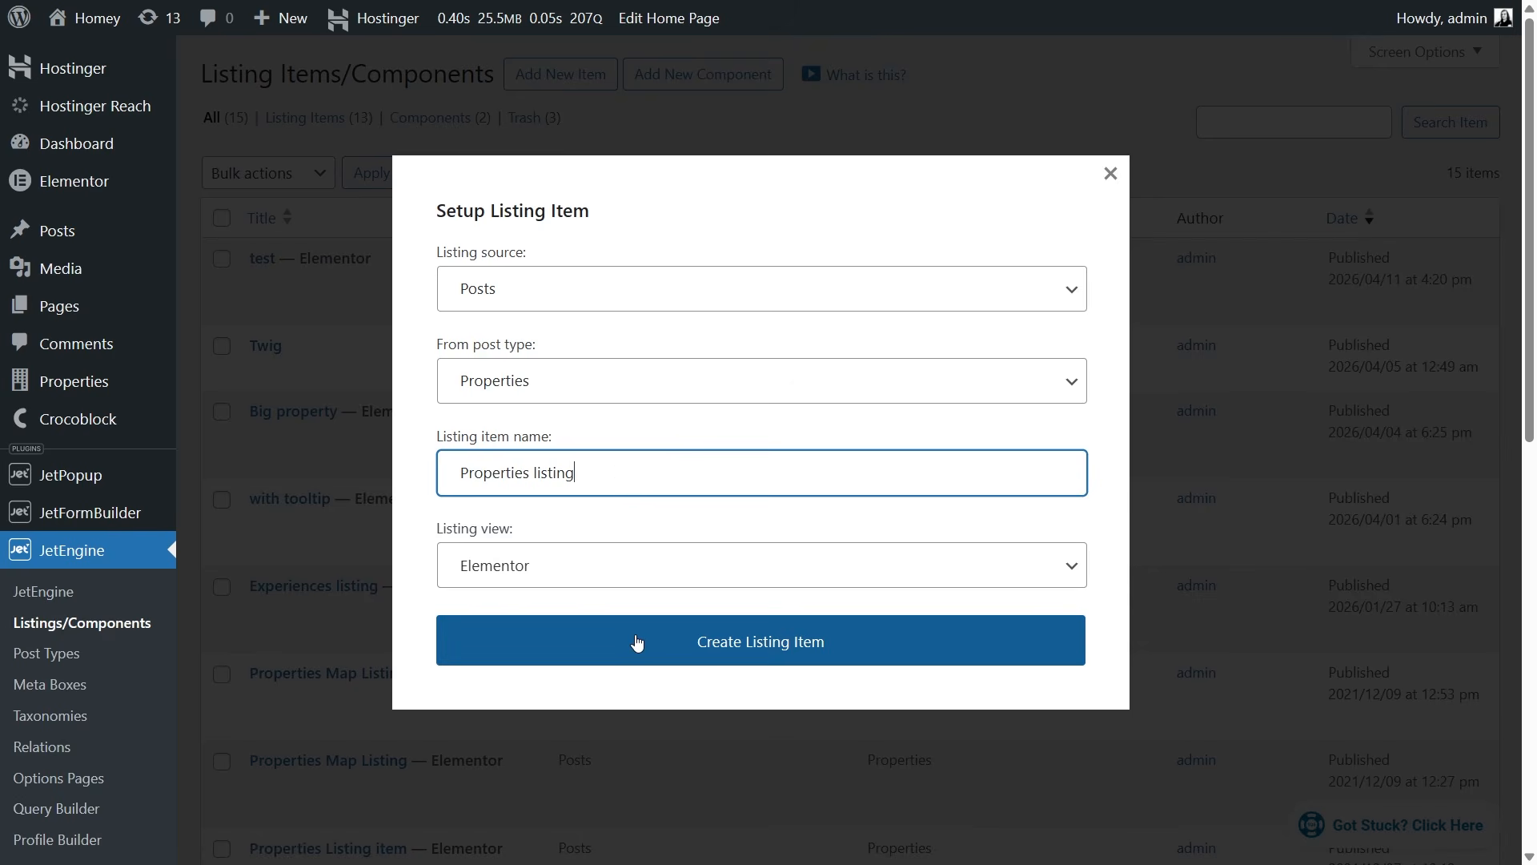
click(629, 569)
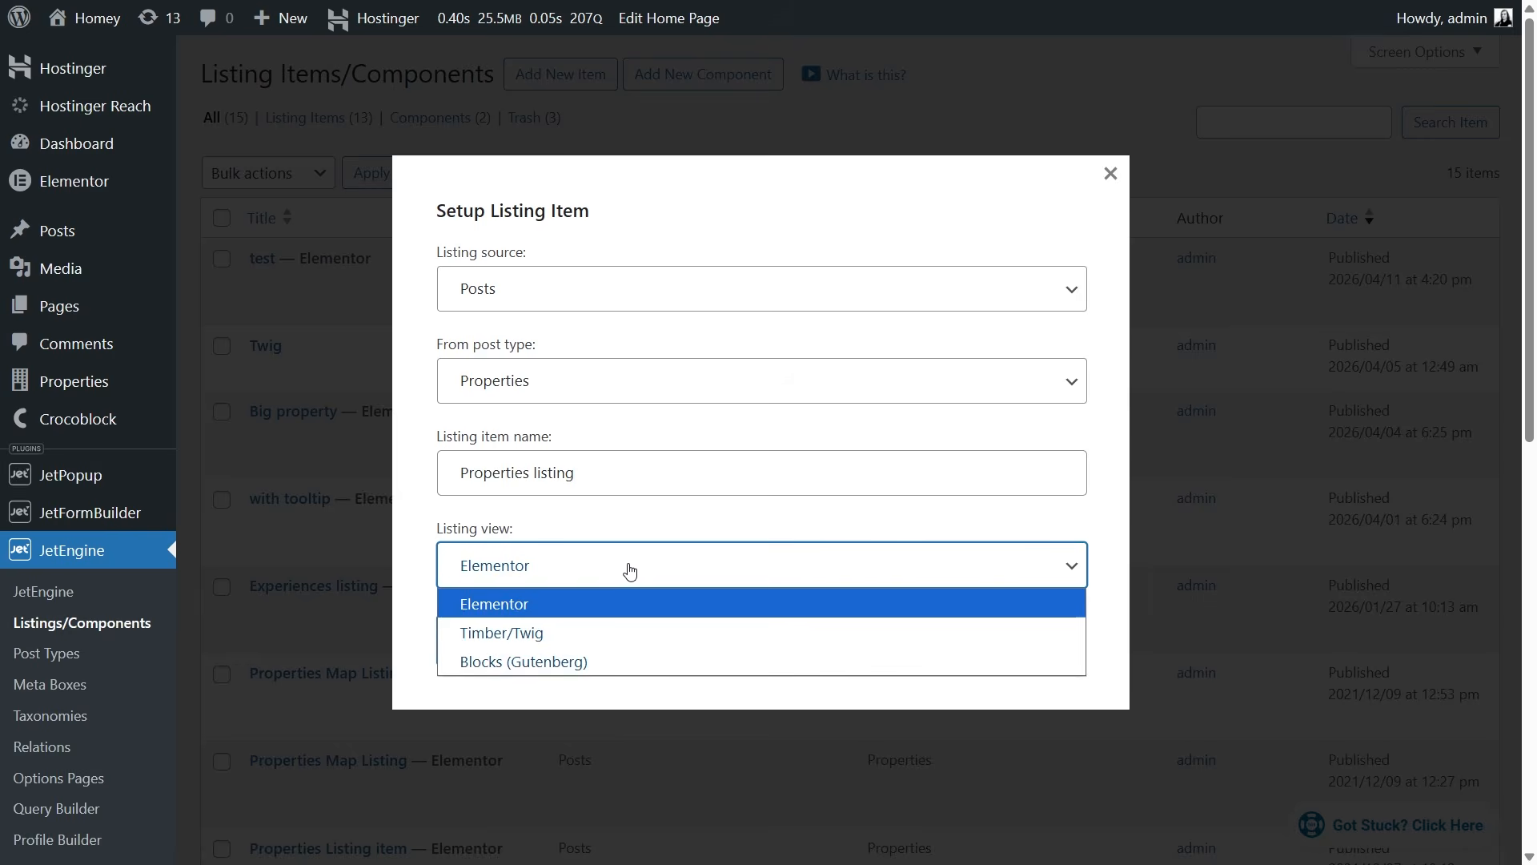
click(629, 569)
click(689, 643)
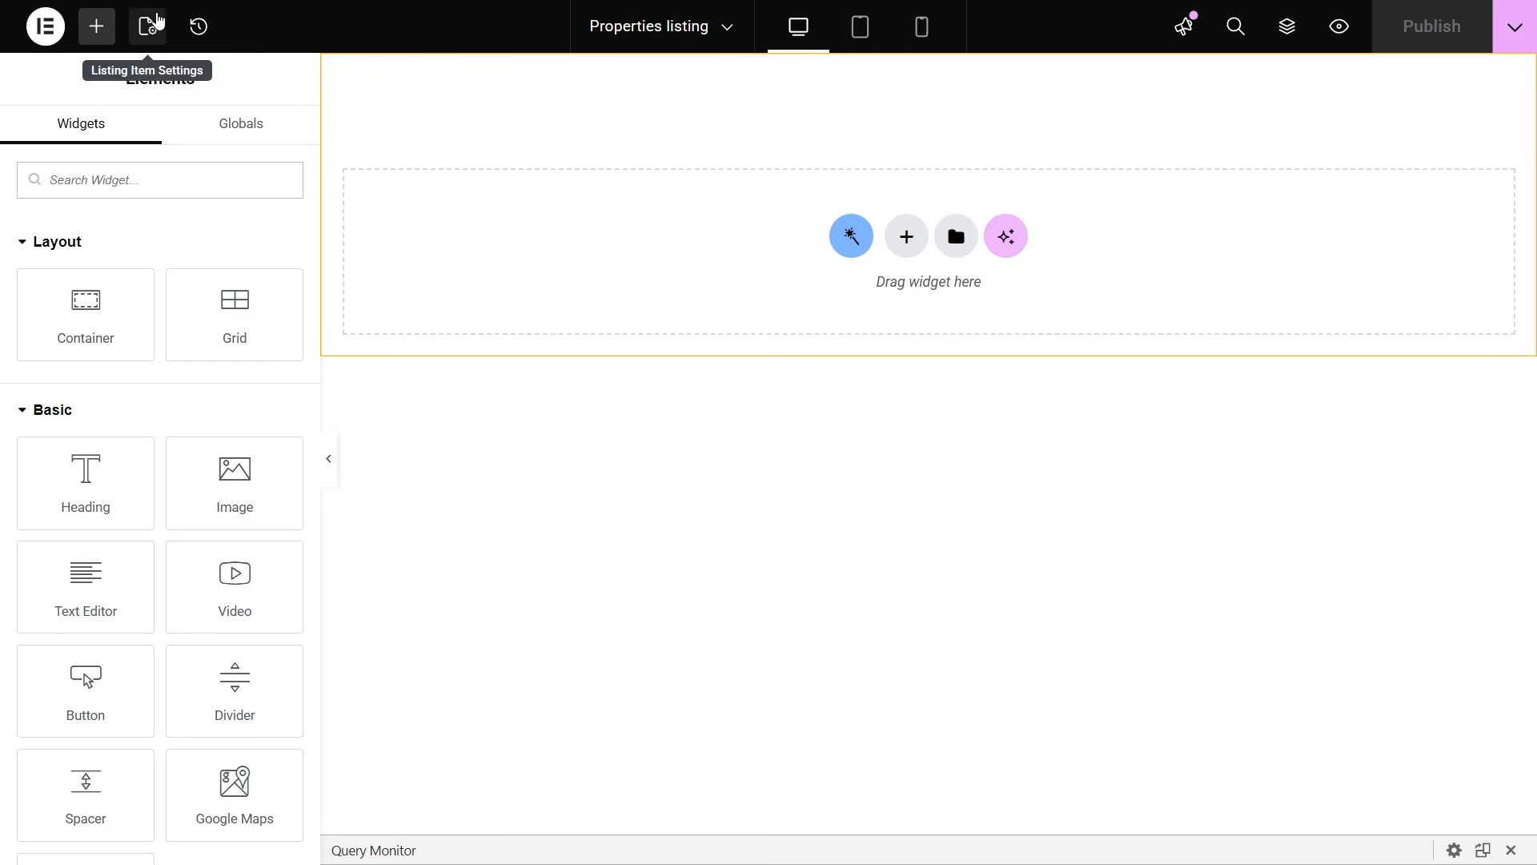
Step: In the listing settings, keep Posts and Properties as source and post type, and set the preview width to 422
click(154, 27)
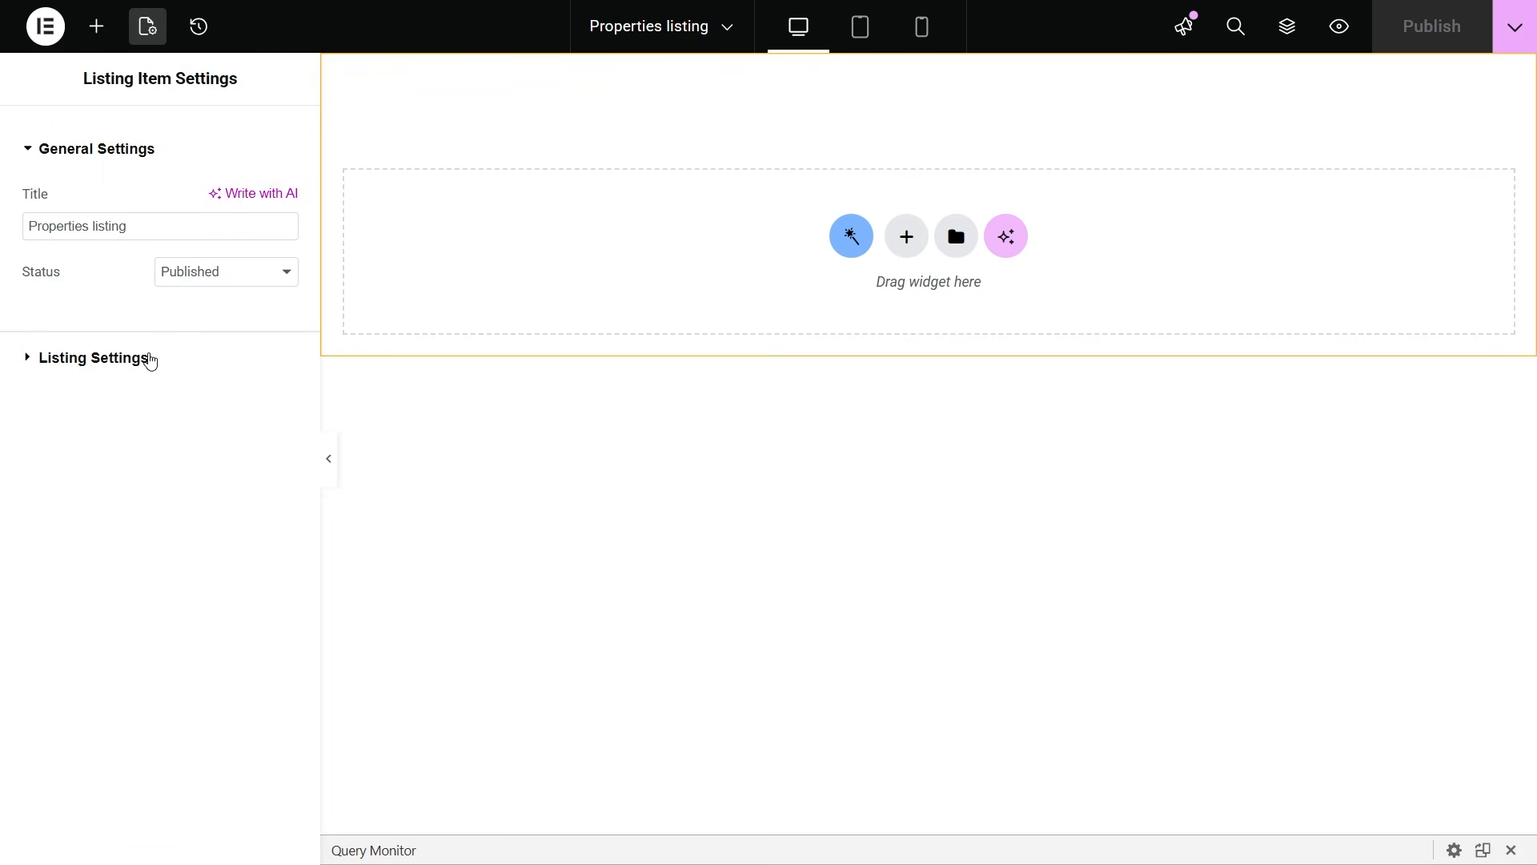
click(147, 357)
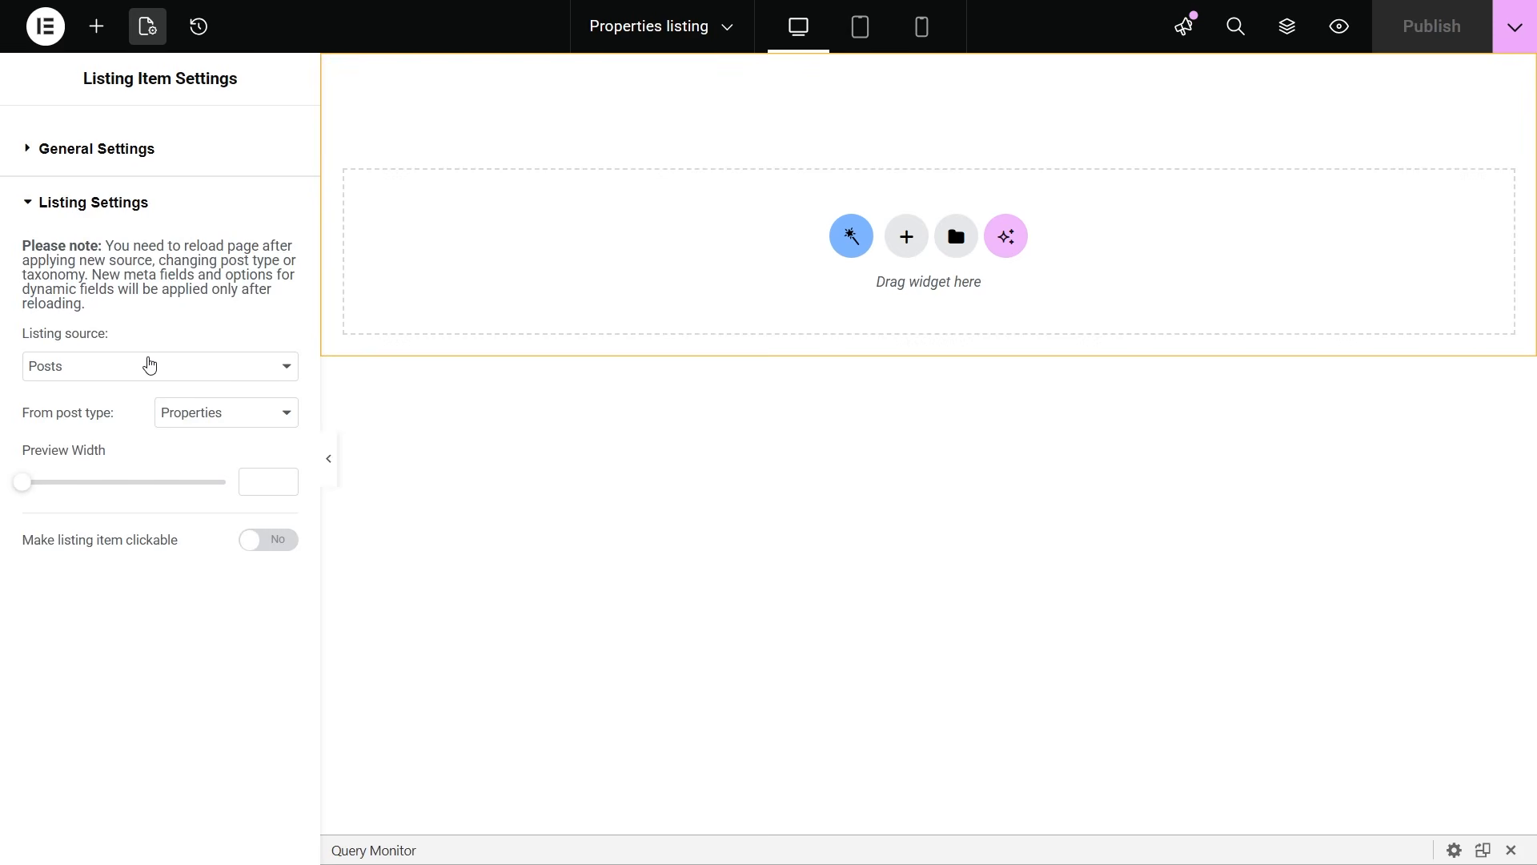
click(152, 370)
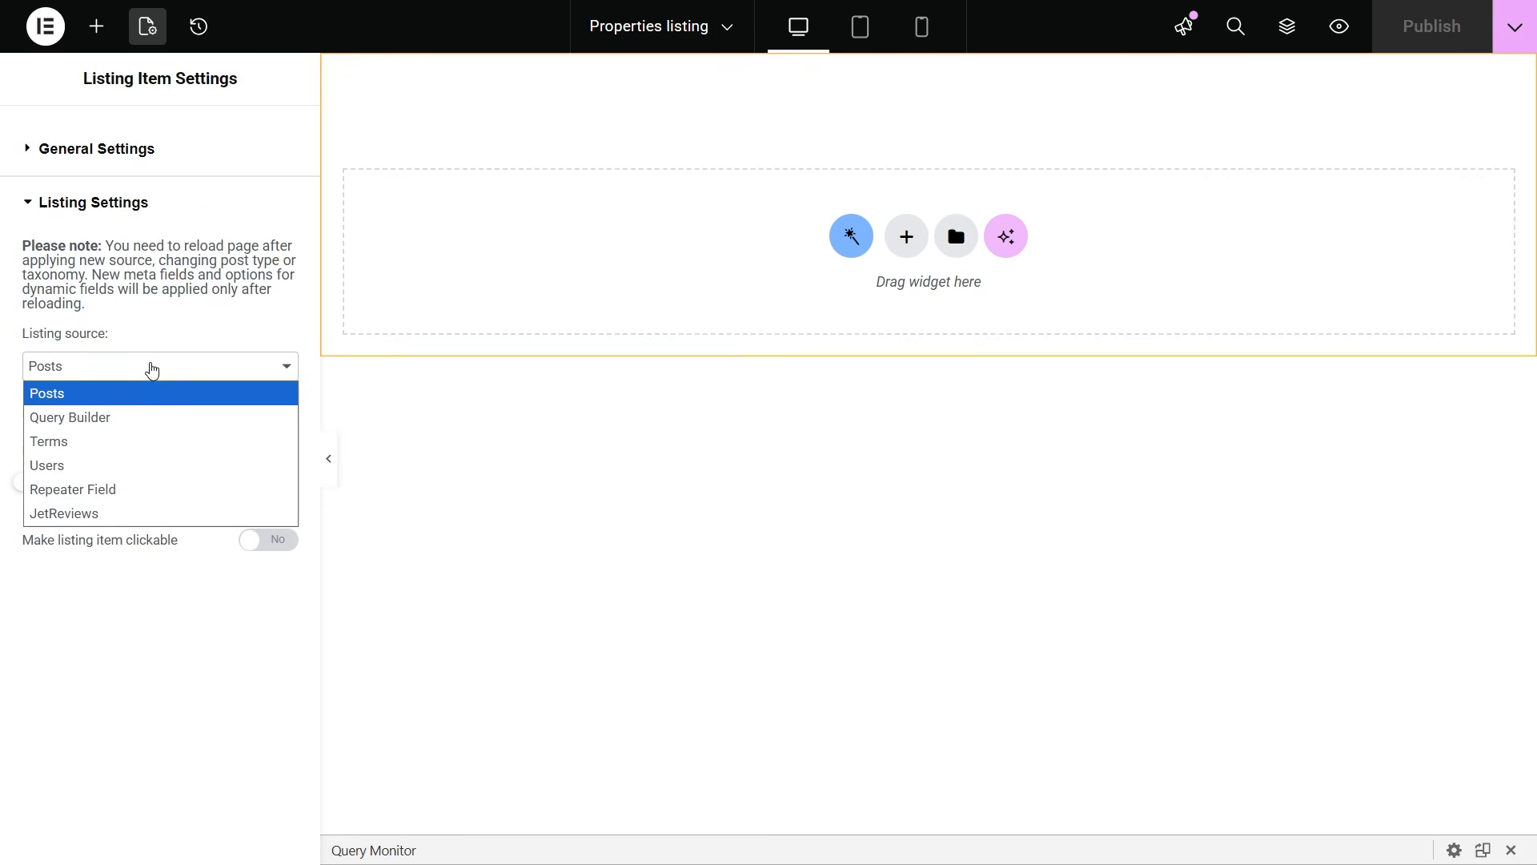
click(152, 370)
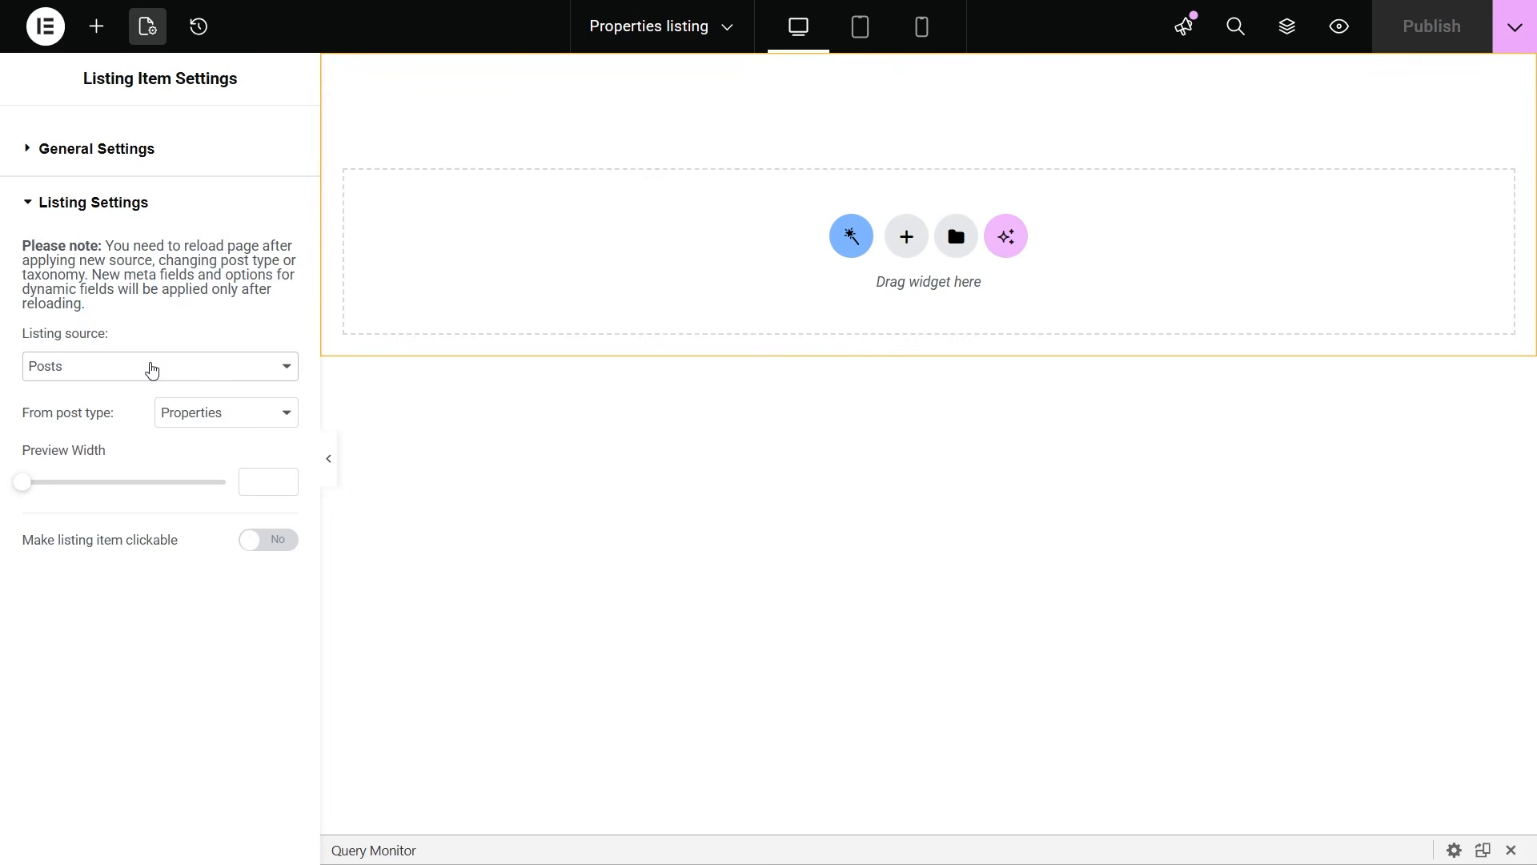
click(247, 418)
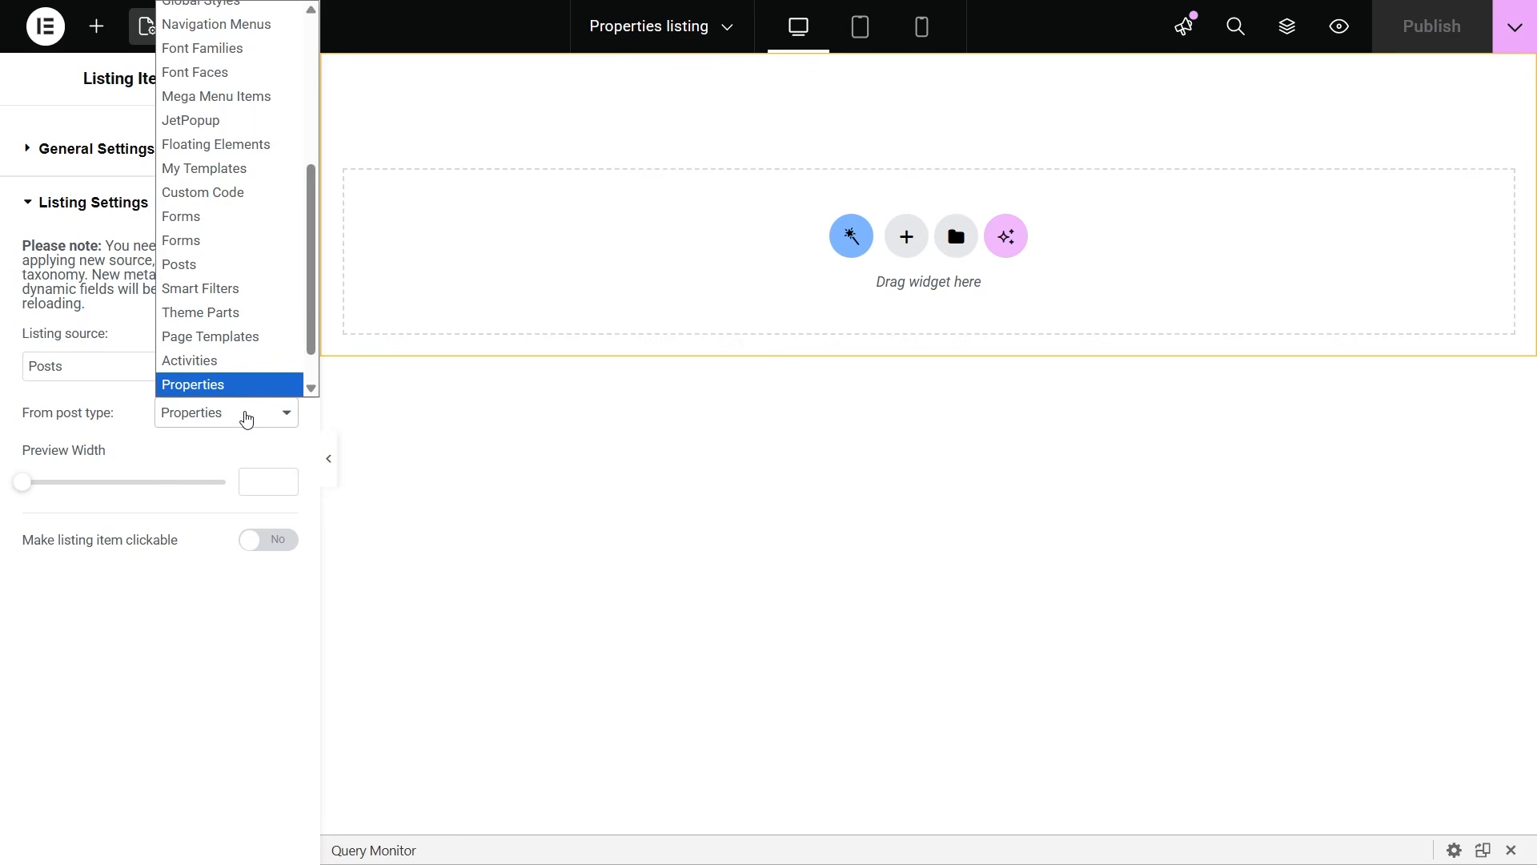
click(247, 417)
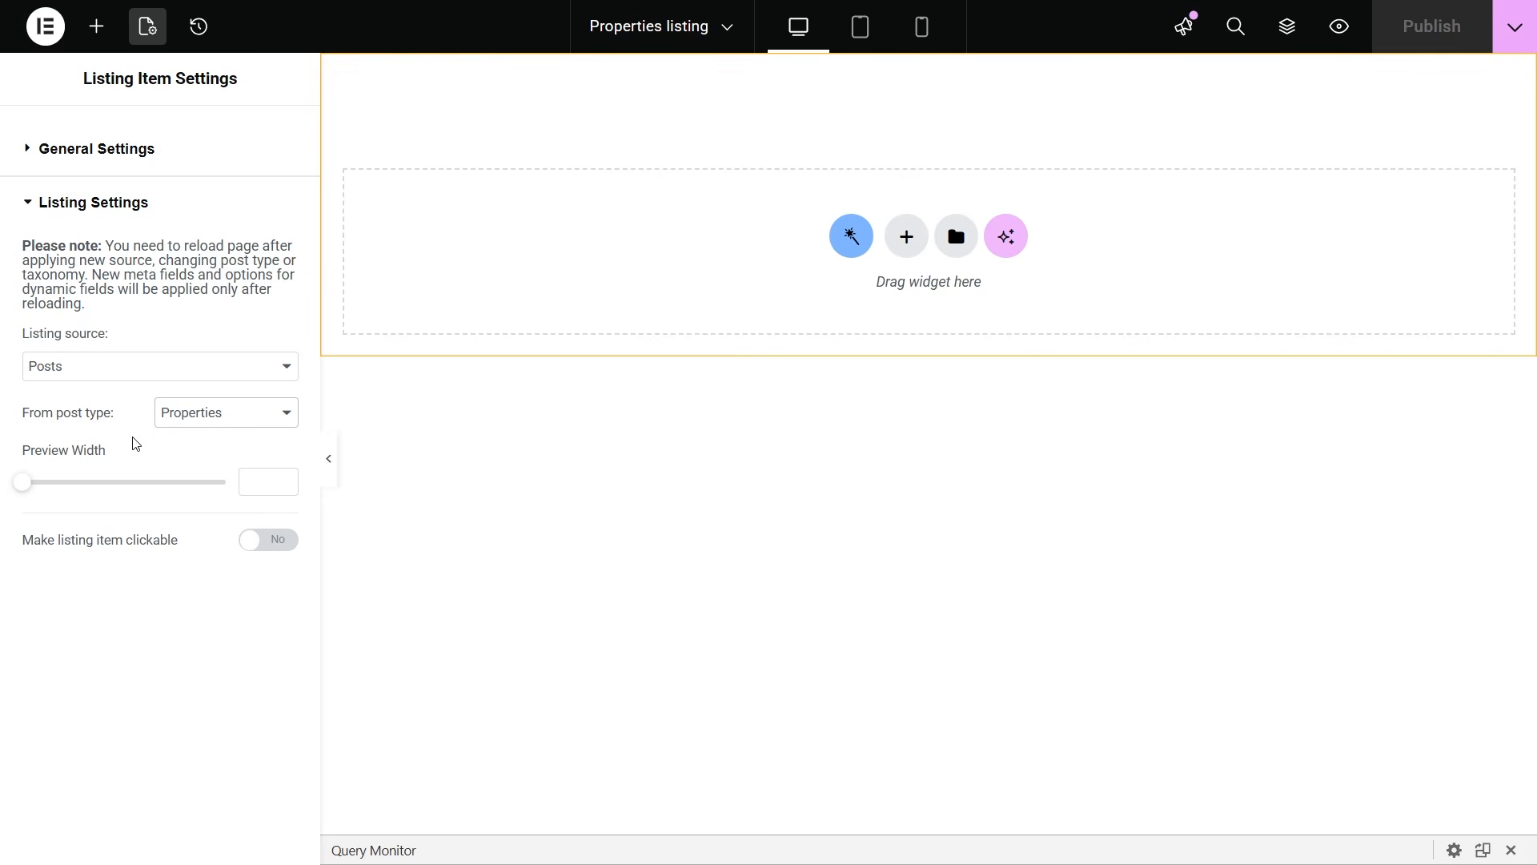
mouse_move(37, 488)
mouse_down()
mouse_move(76, 491)
mouse_move(54, 489)
mouse_up()
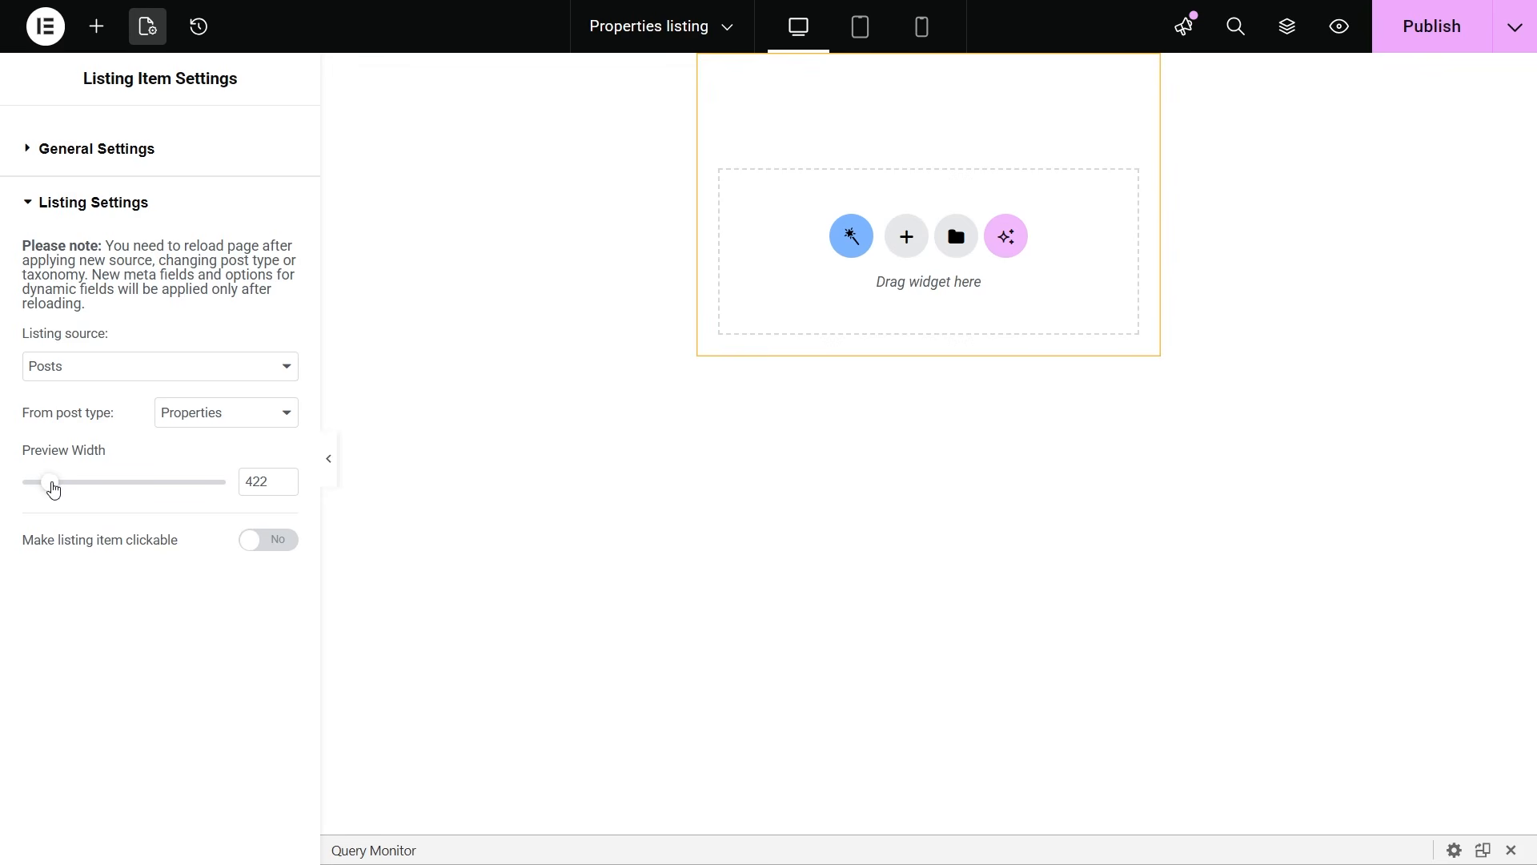
Step: Make the listing item clickable with Permalink as its link source and query arguments turned off
click(278, 545)
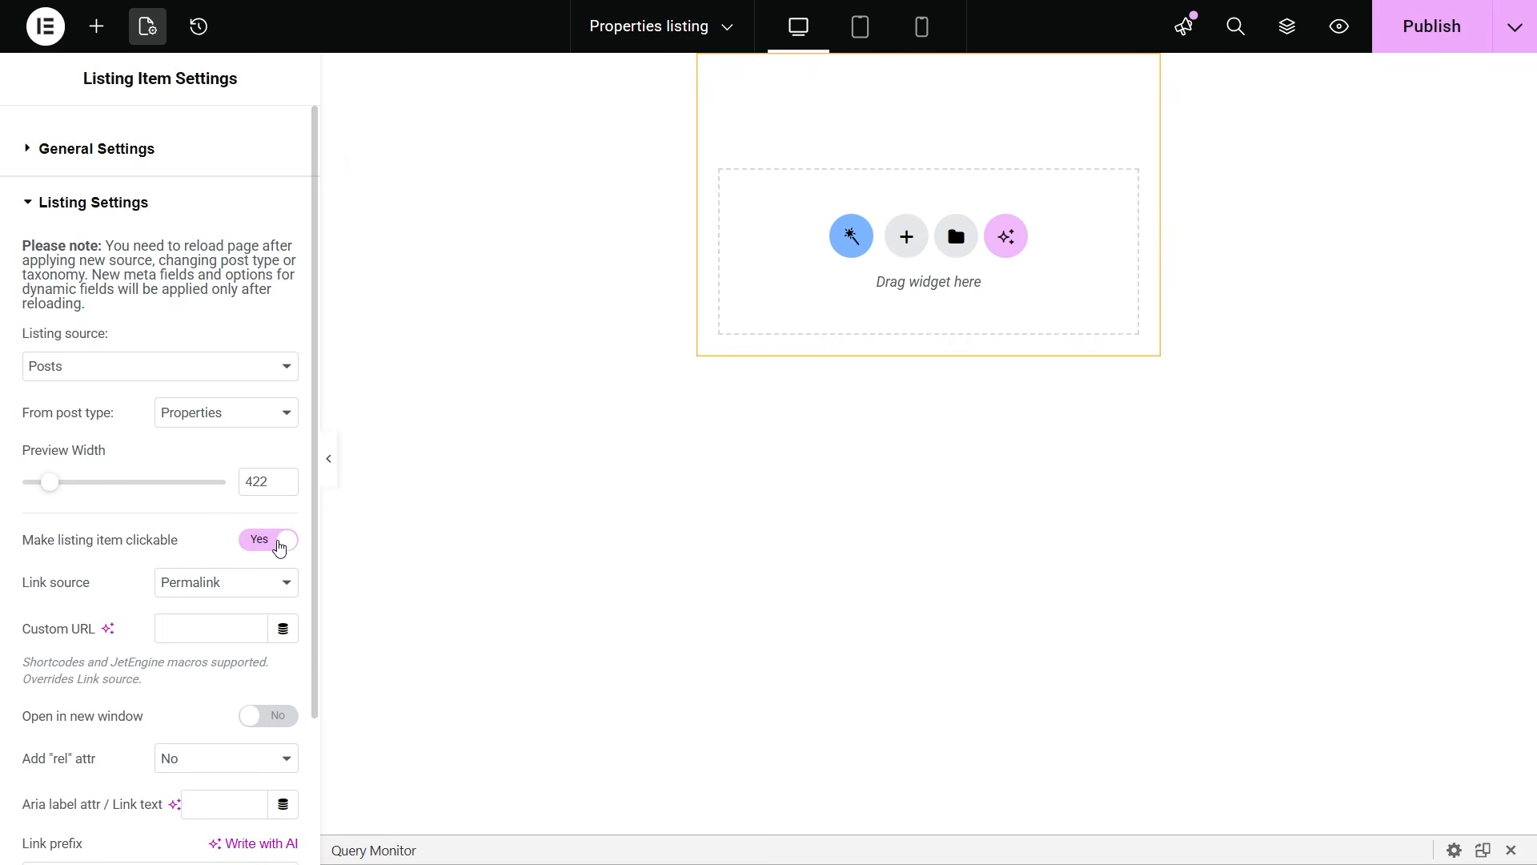
drag(314, 549, 301, 669)
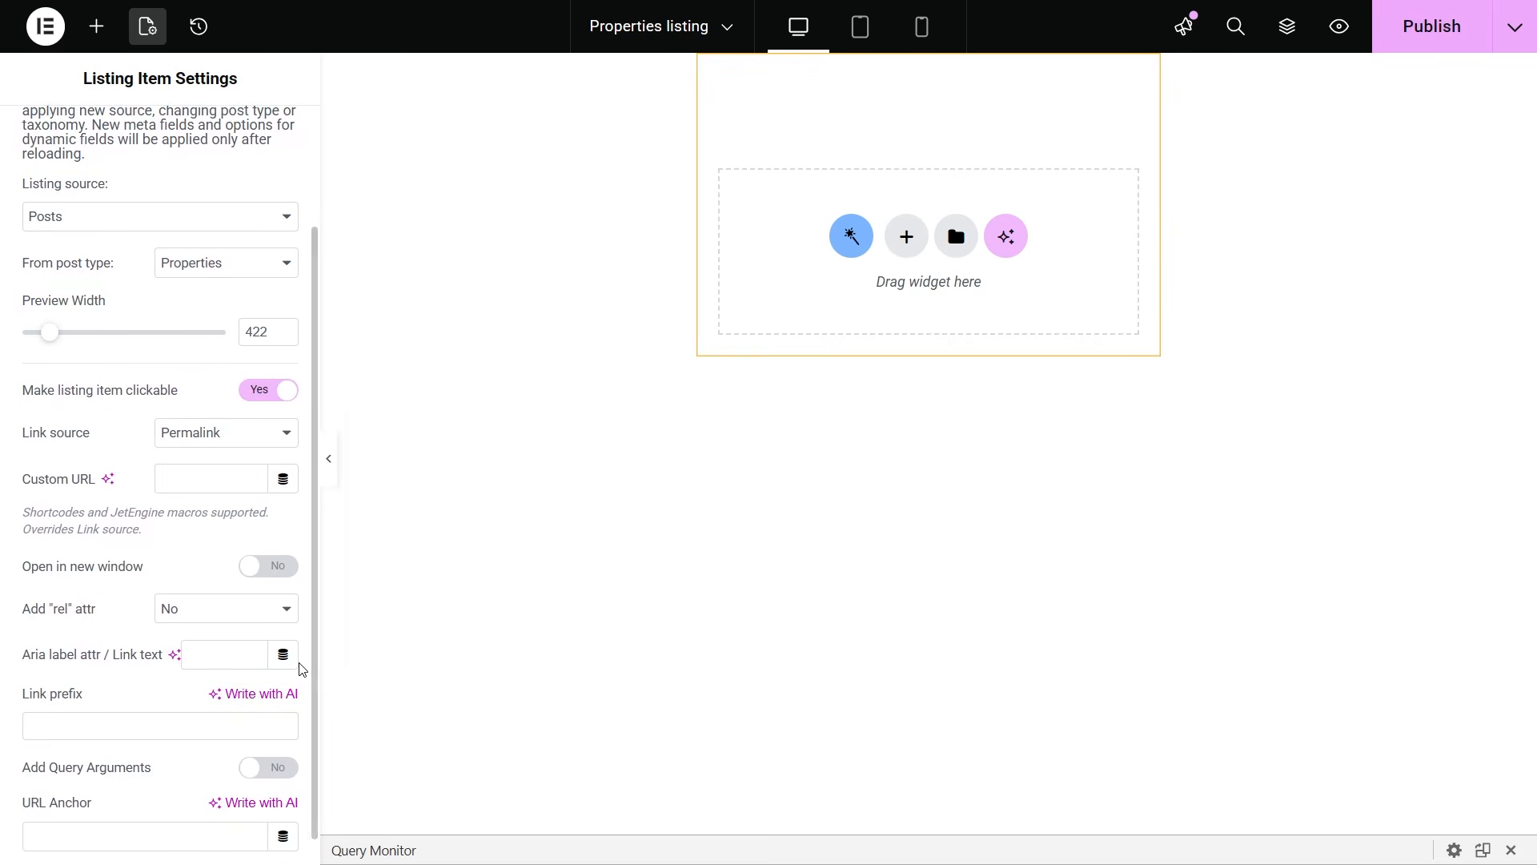
click(259, 443)
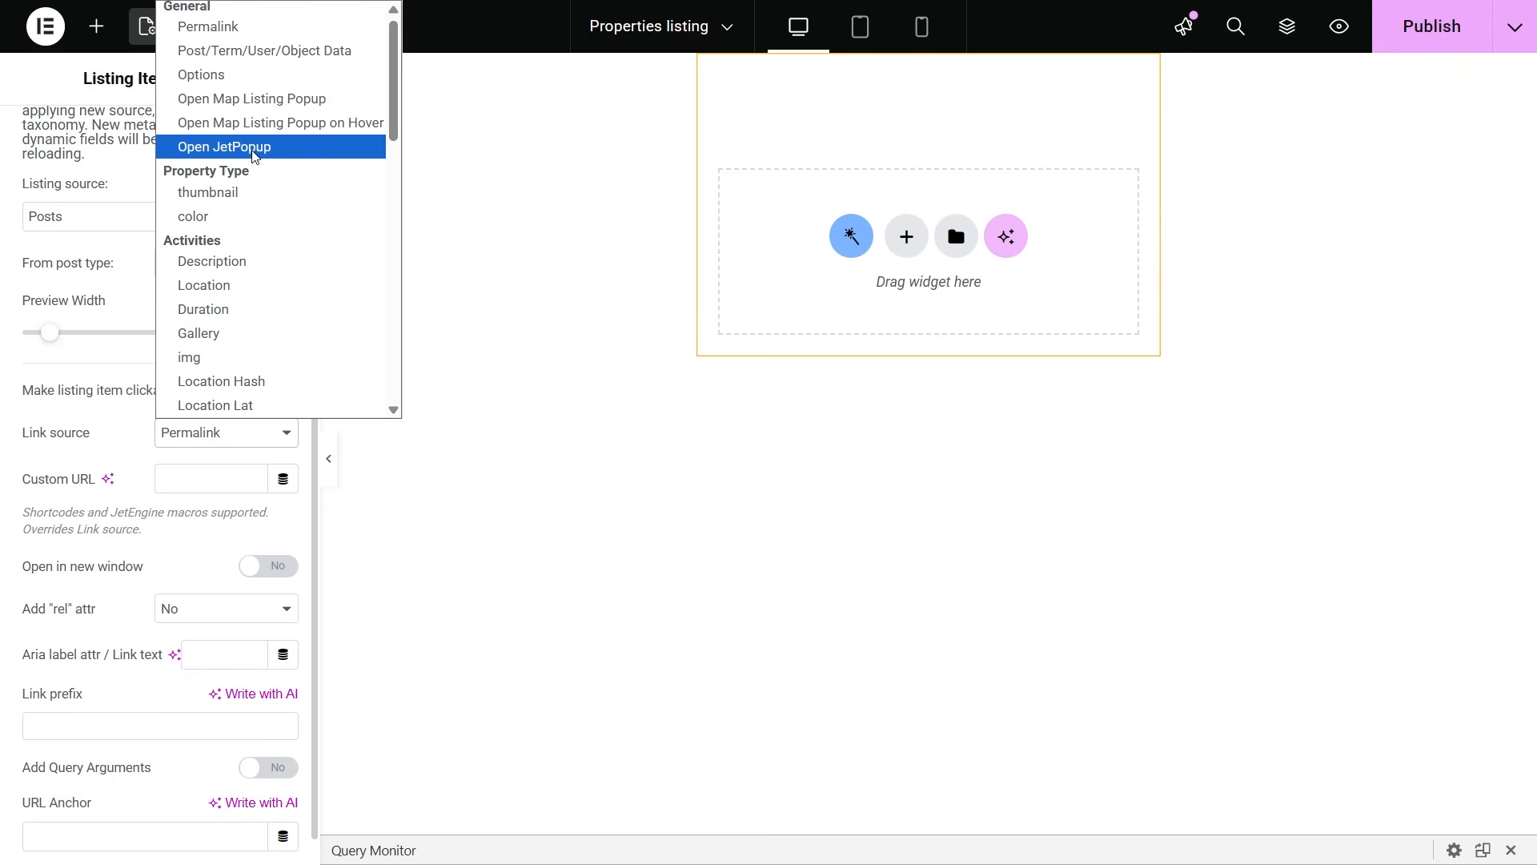
click(283, 516)
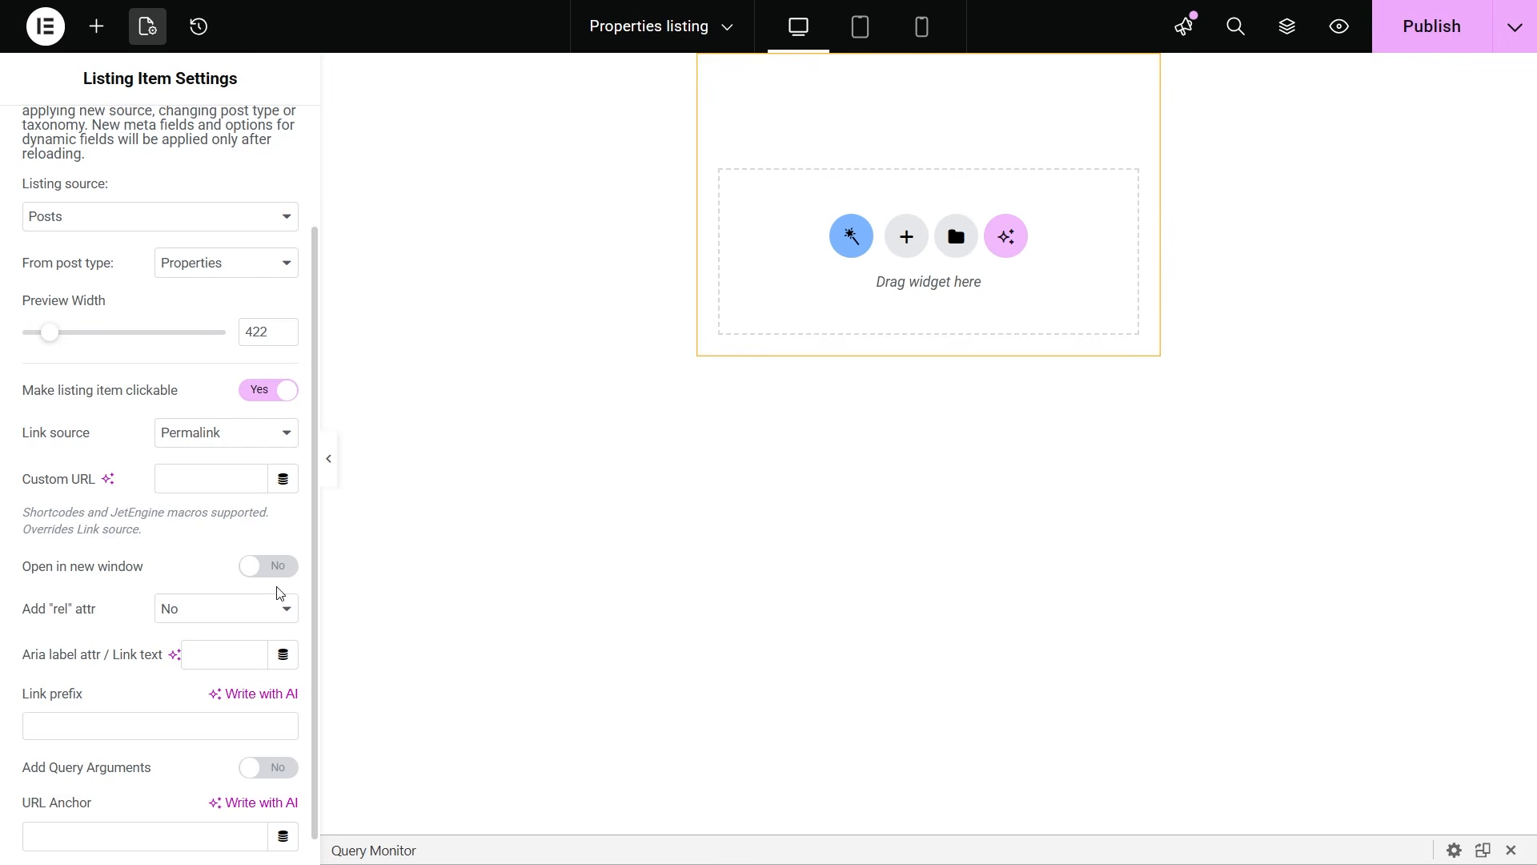
click(283, 768)
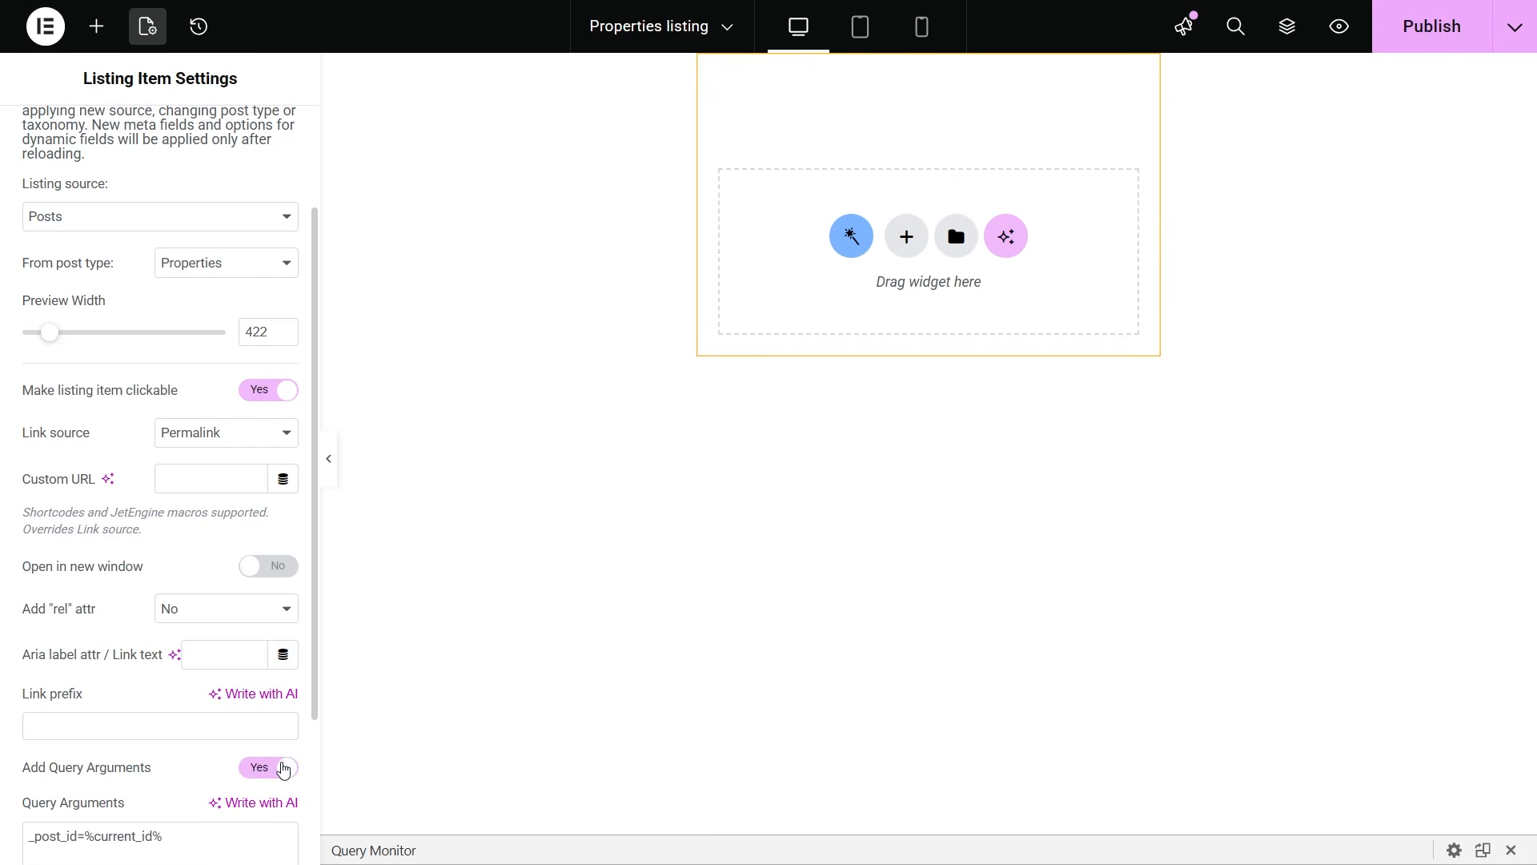
click(258, 772)
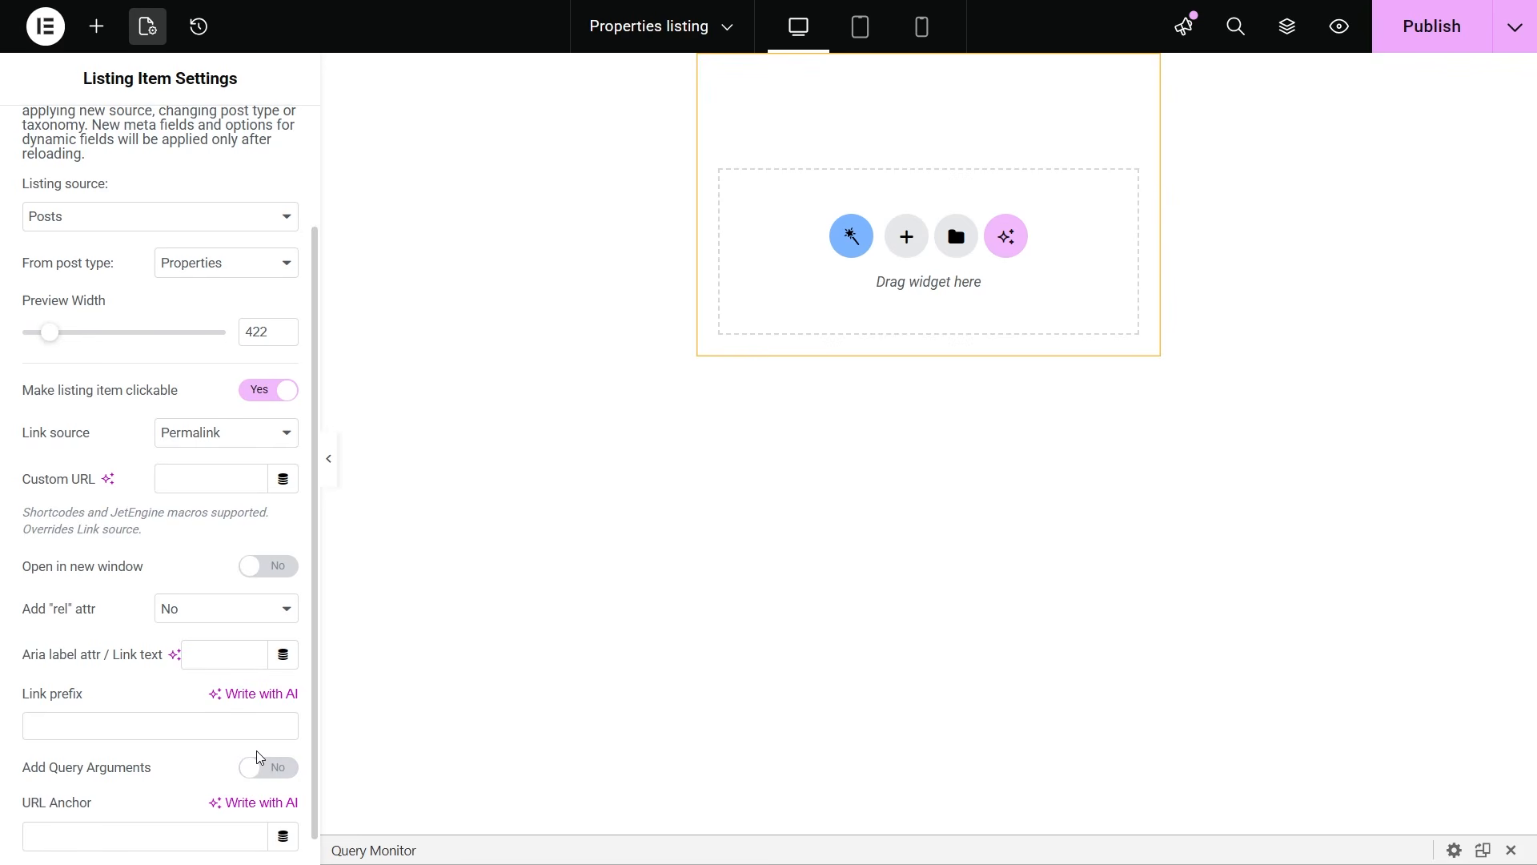
scroll(260, 756, up, 2)
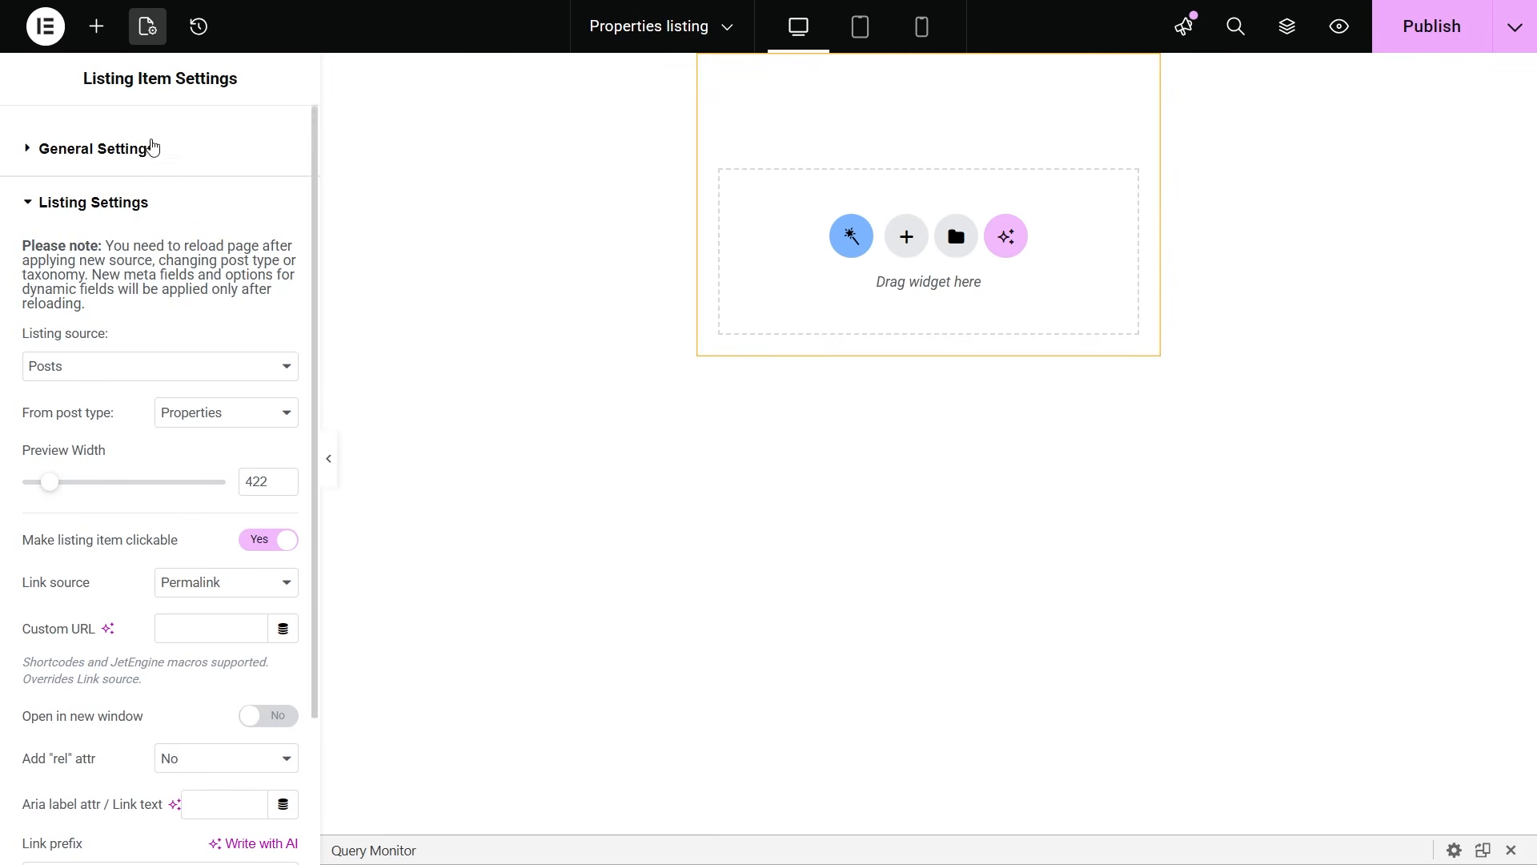
Step: Add a Heading widget to the empty listing template and make its title the dynamic Post Title
click(93, 37)
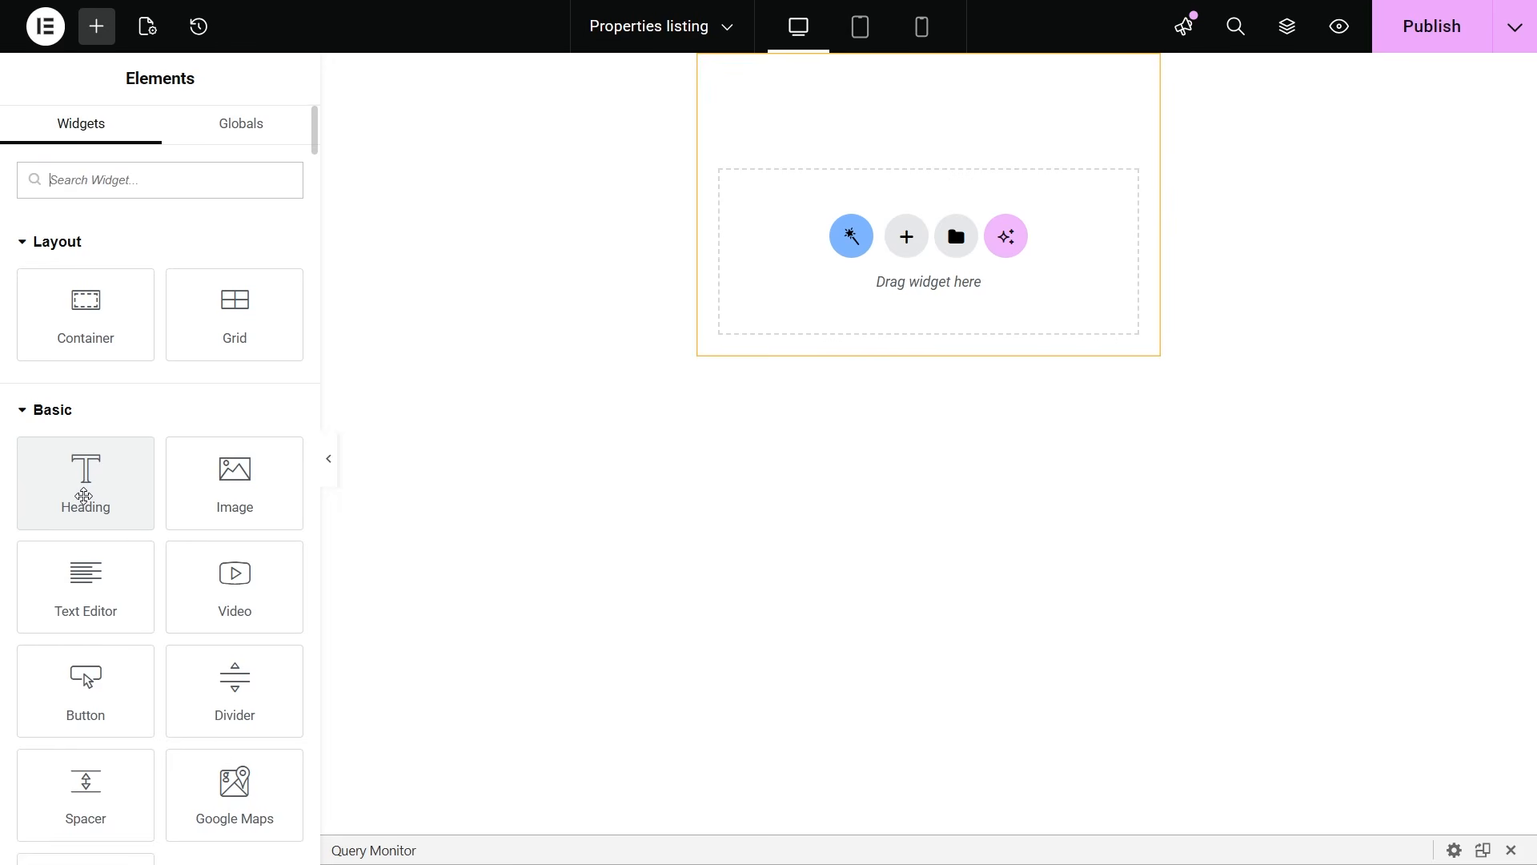
drag(84, 496, 806, 237)
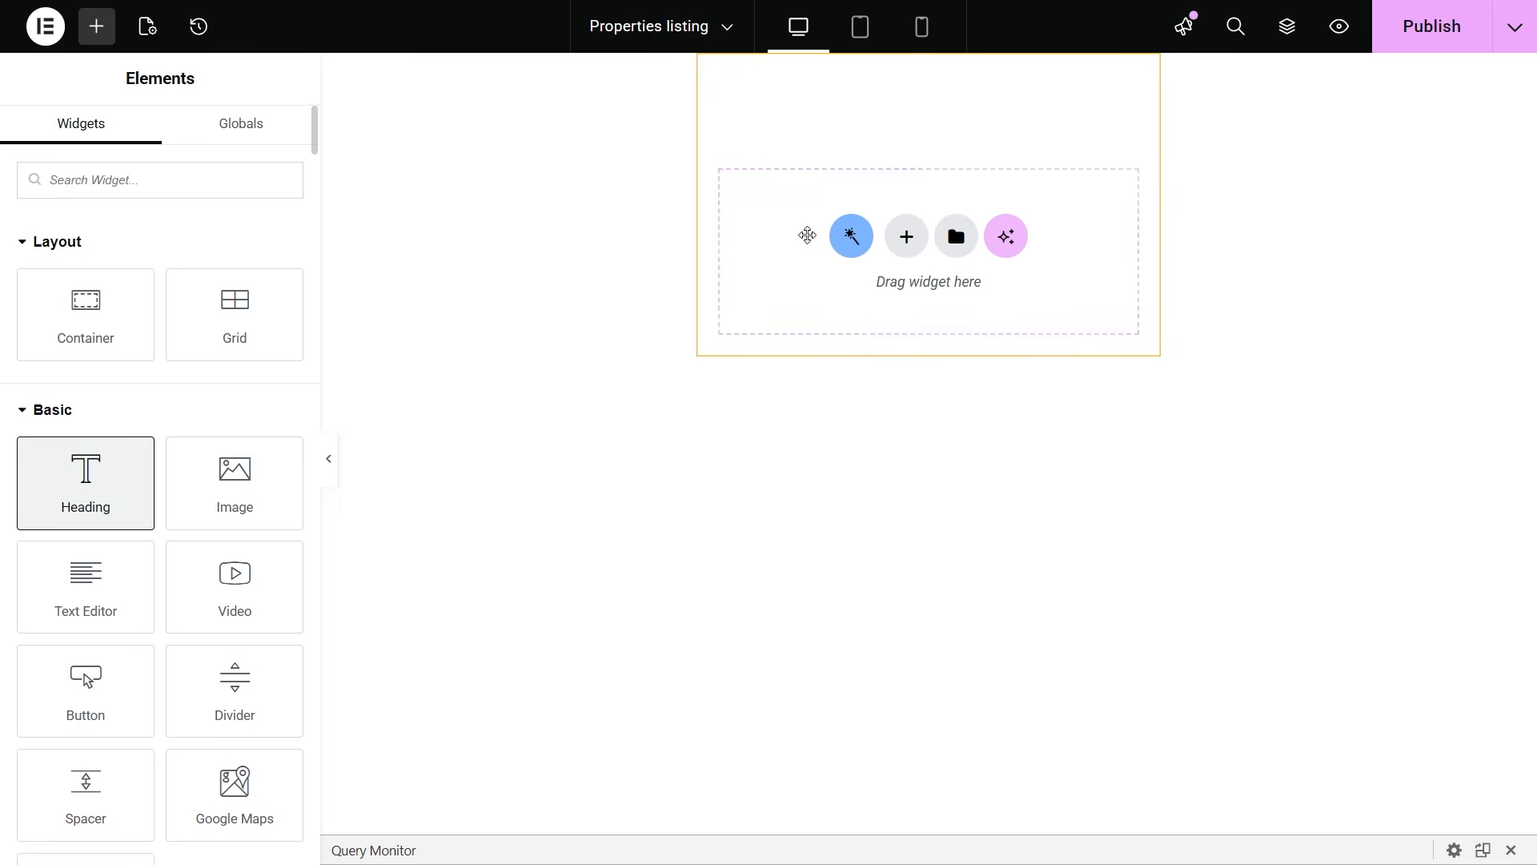
click(283, 291)
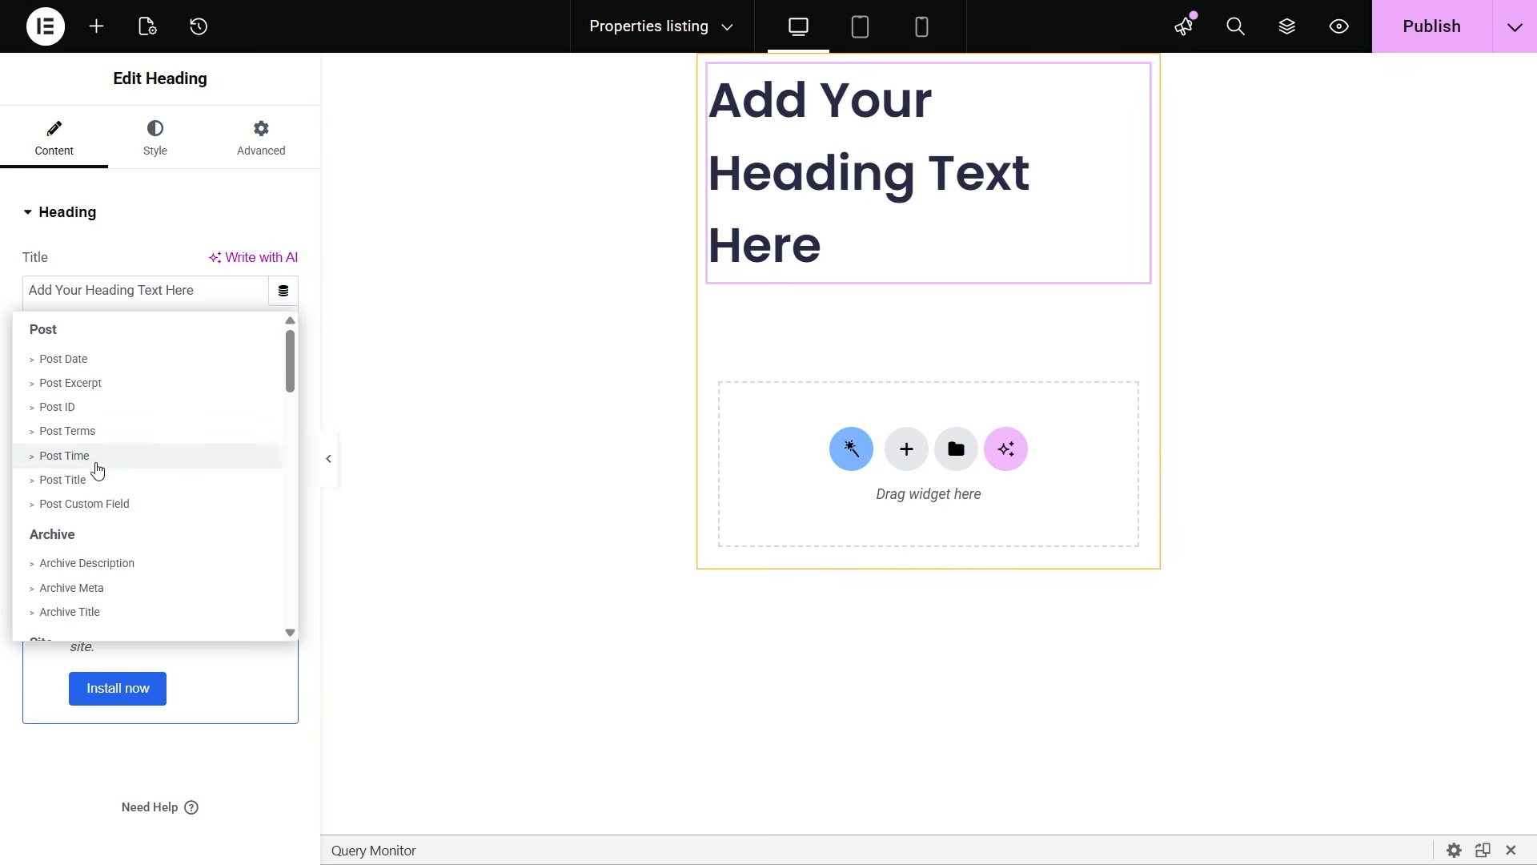
click(103, 465)
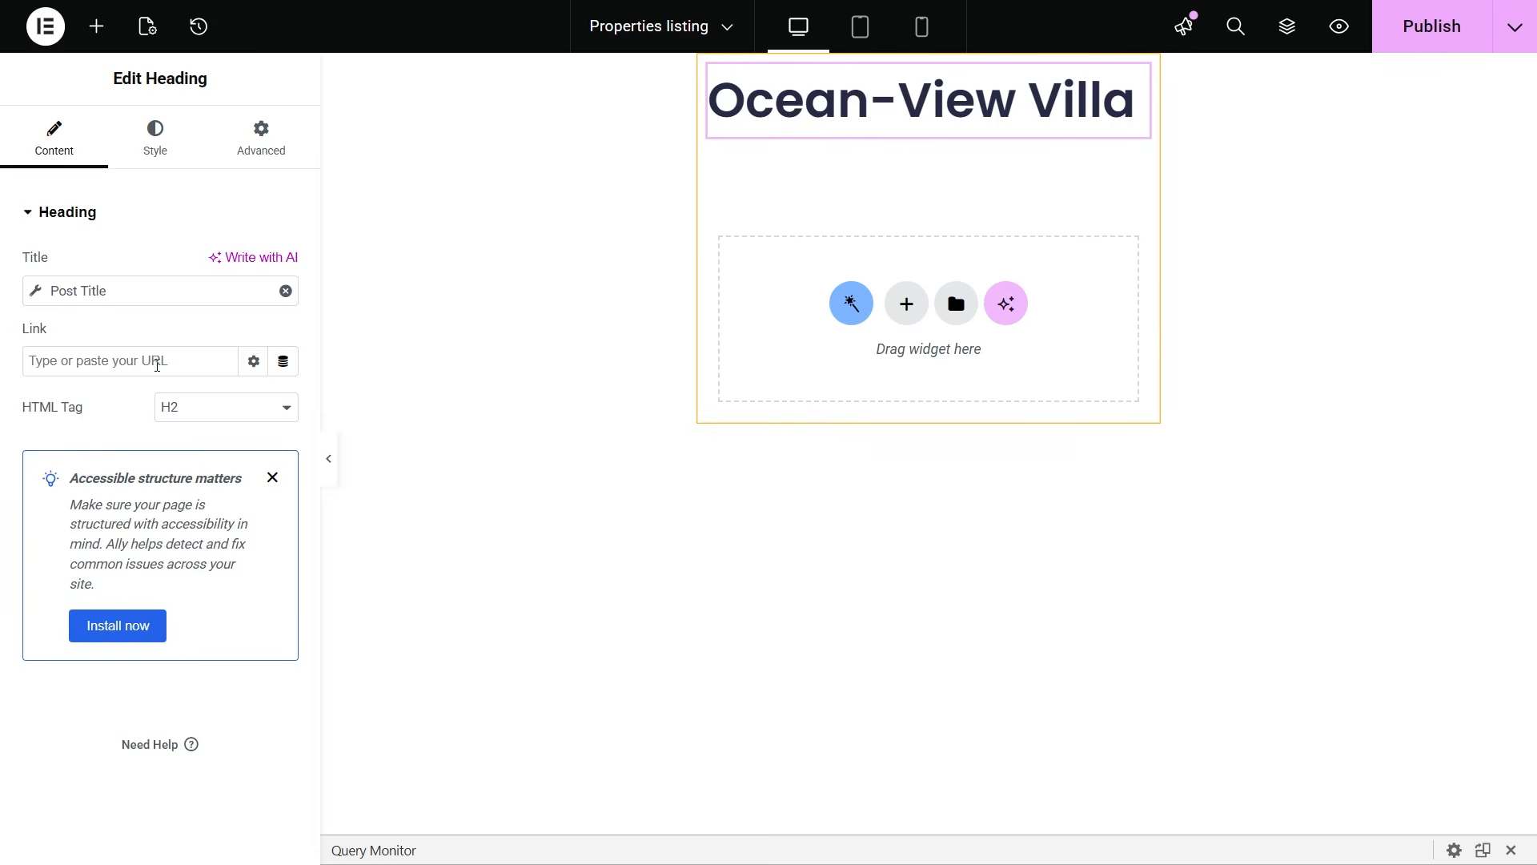
Step: Apply the Primary global font to the heading's typography
click(154, 140)
click(253, 324)
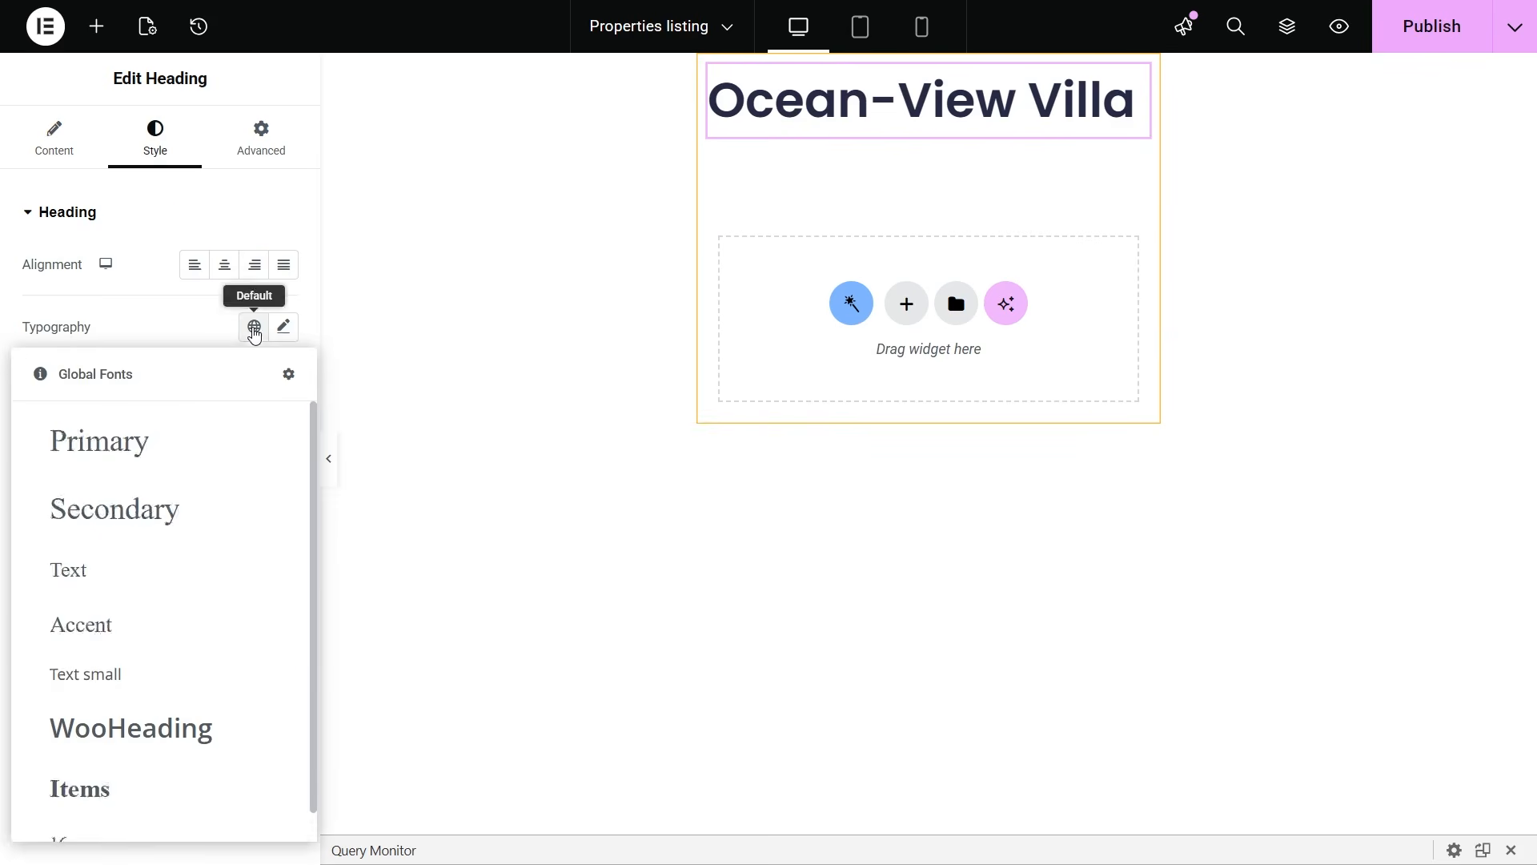
click(161, 442)
Step: Find the Dynamic Image widget and place it directly below the heading, with Post thumbnail as its source
click(97, 26)
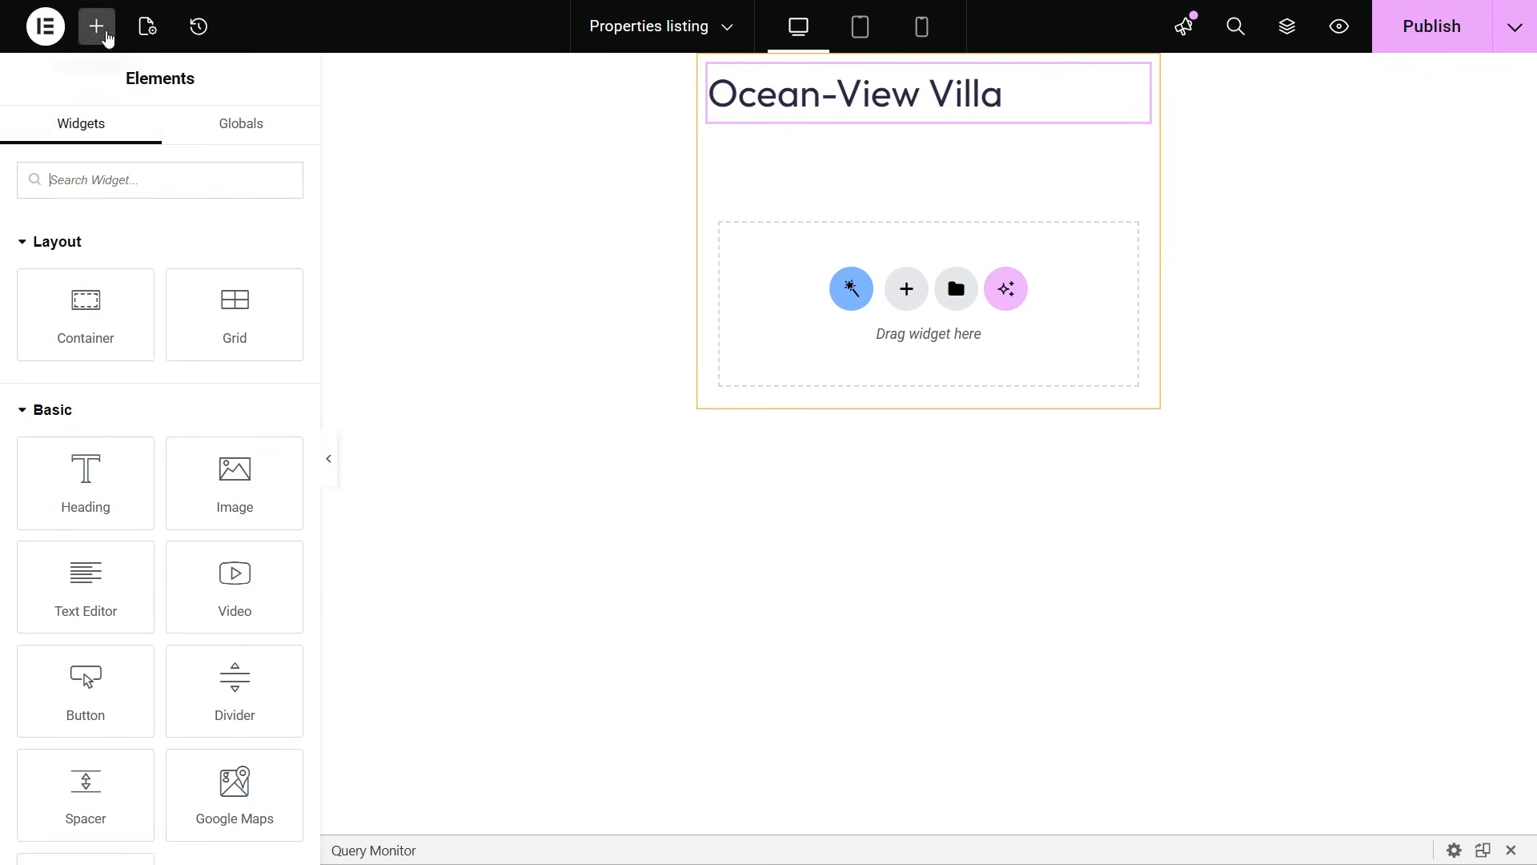
text(dy)
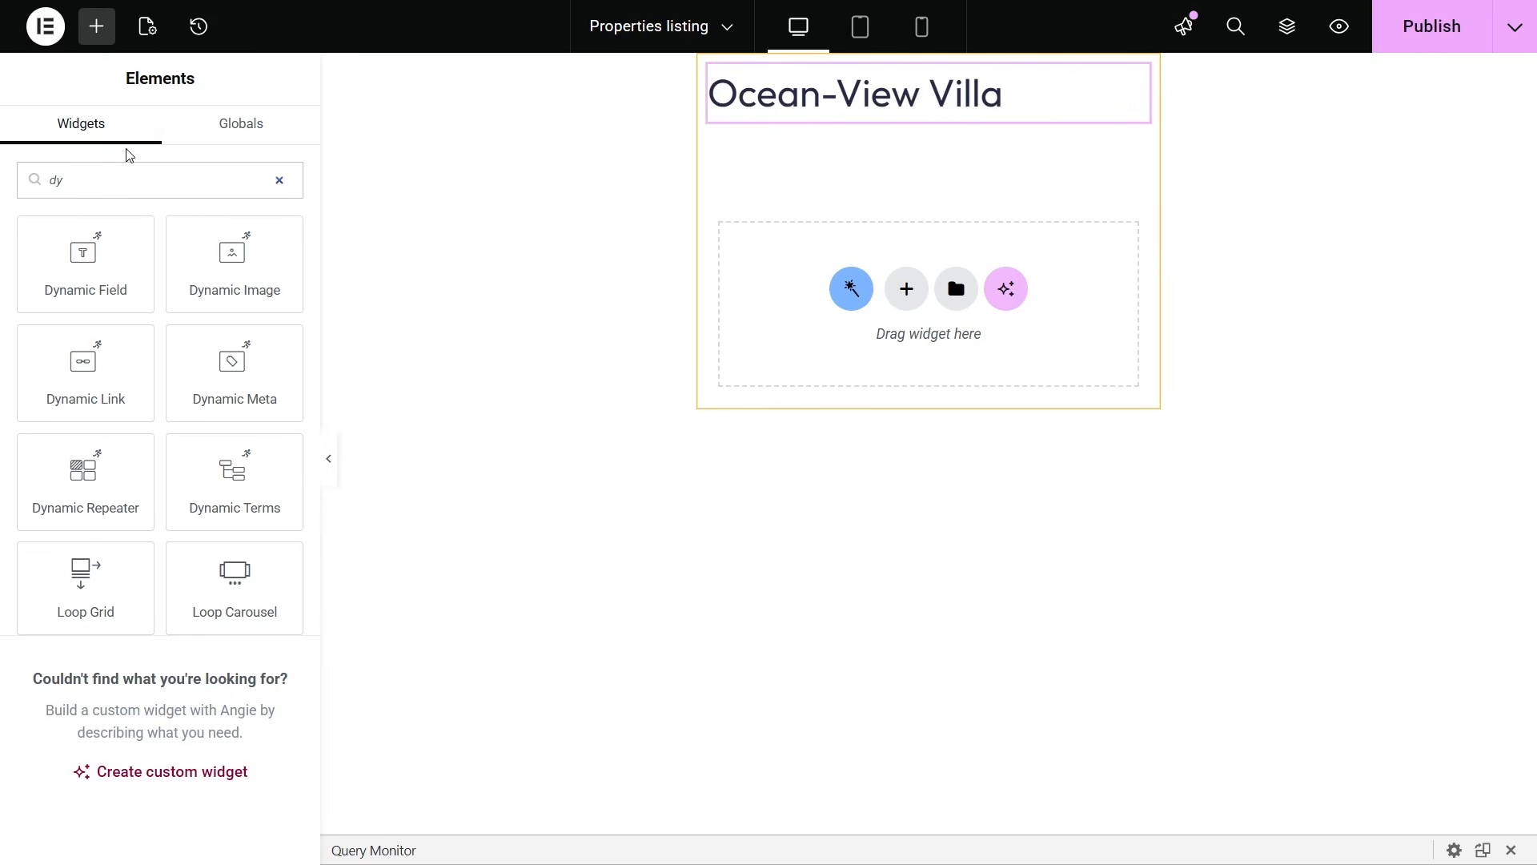
drag(234, 257, 836, 111)
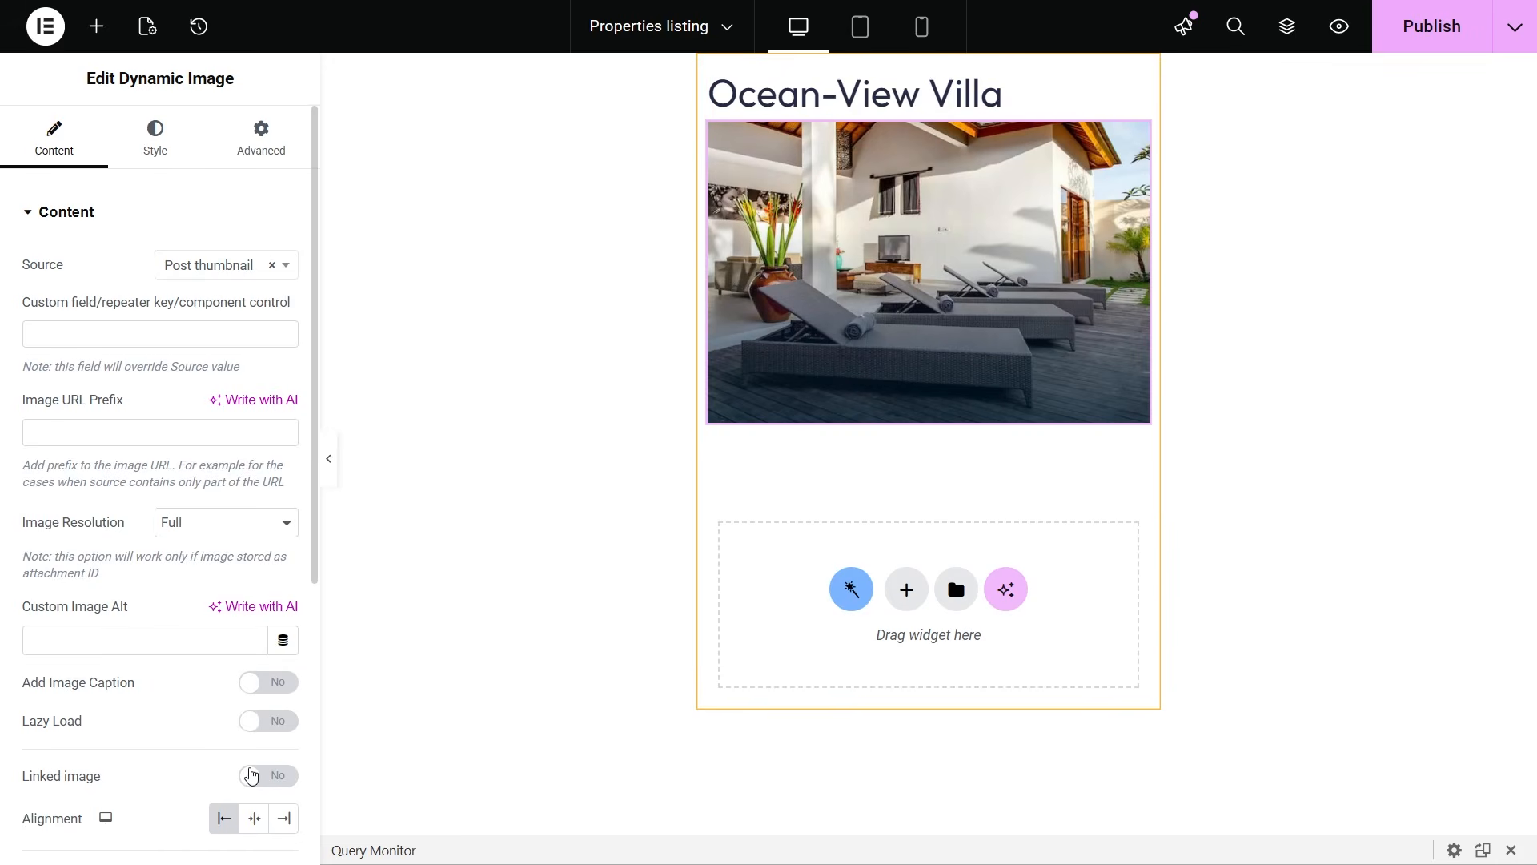
scroll(249, 775, down, 3)
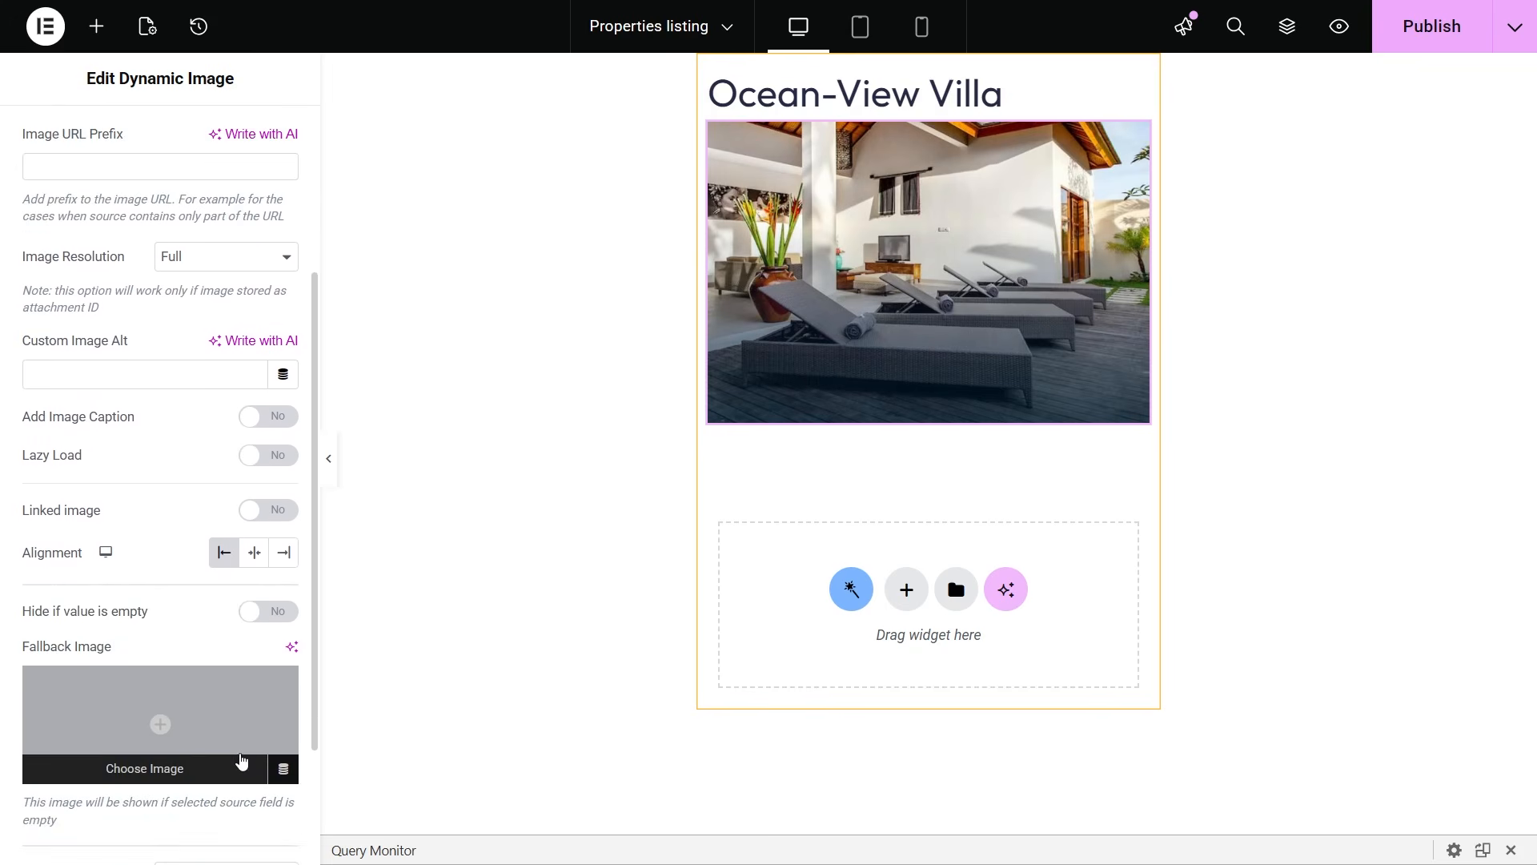
Step: Review the Dynamic Image's style options and turn on Linked image with Permalink as its link source
scroll(240, 757, up, 3)
click(172, 149)
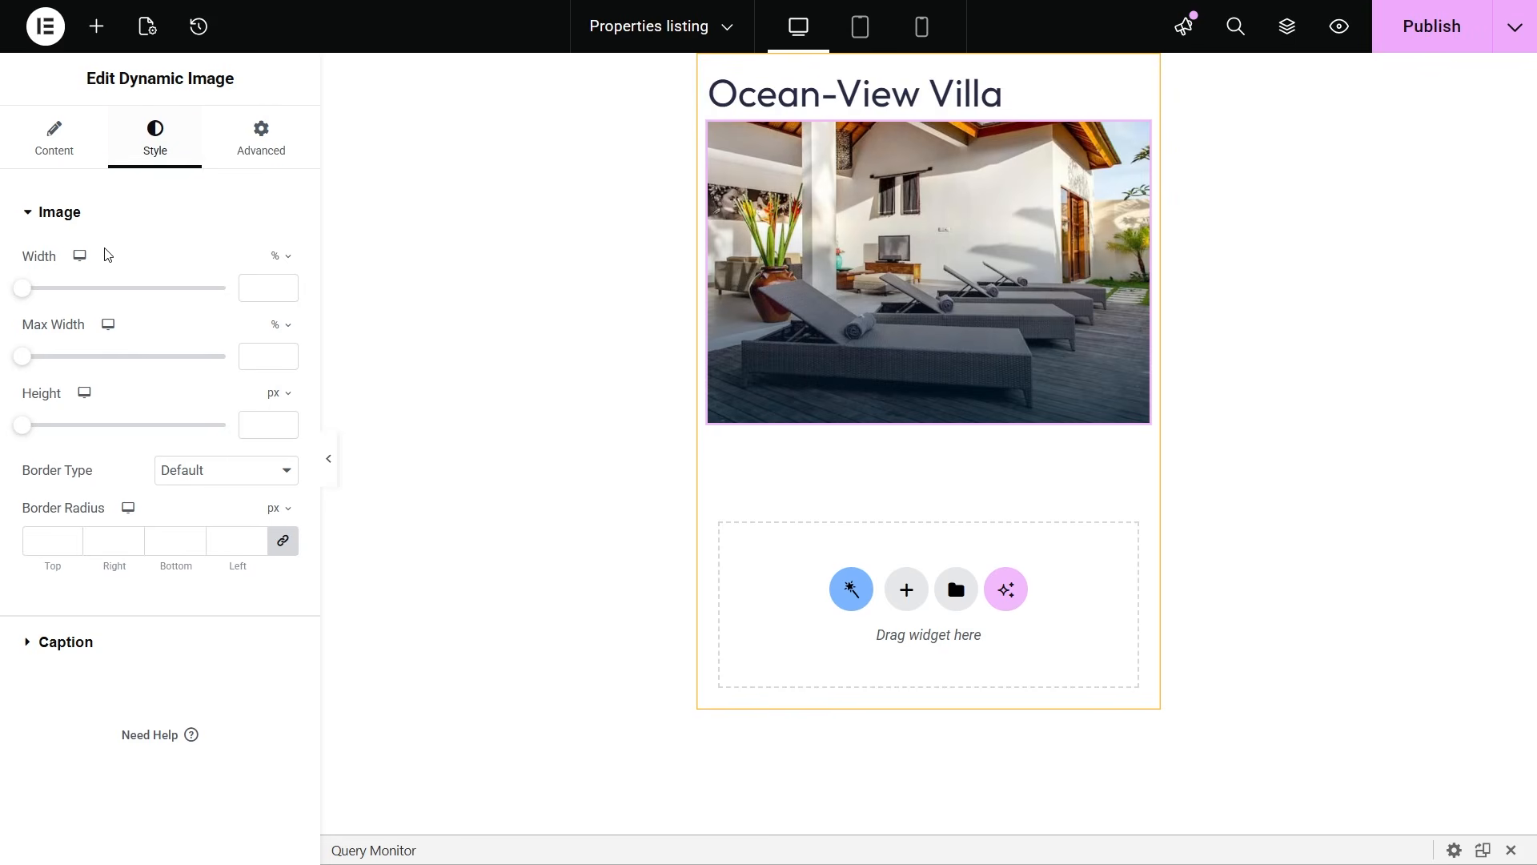
drag(25, 289, 247, 276)
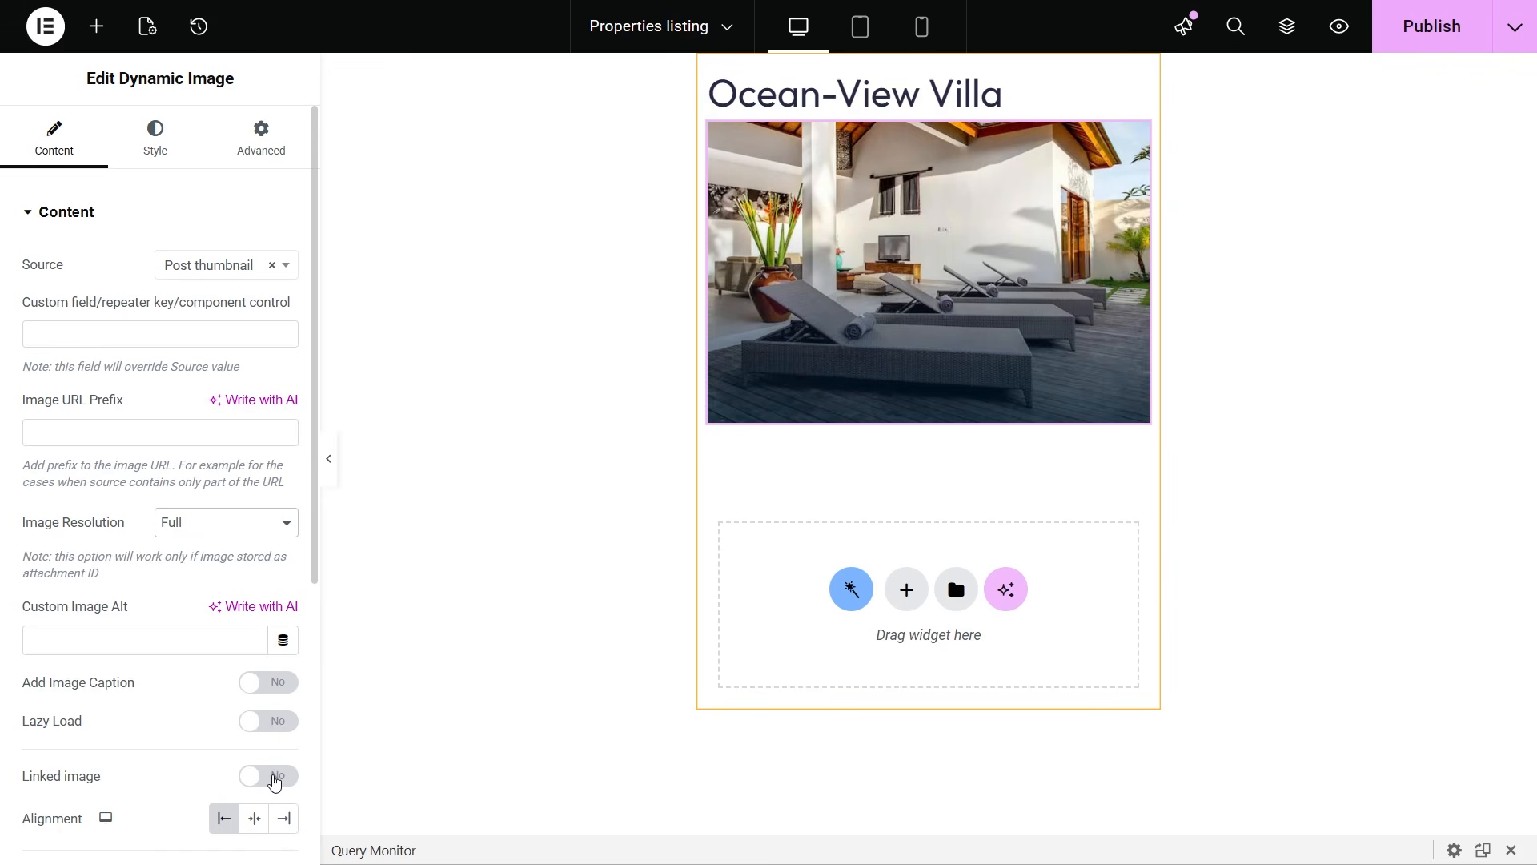
click(270, 776)
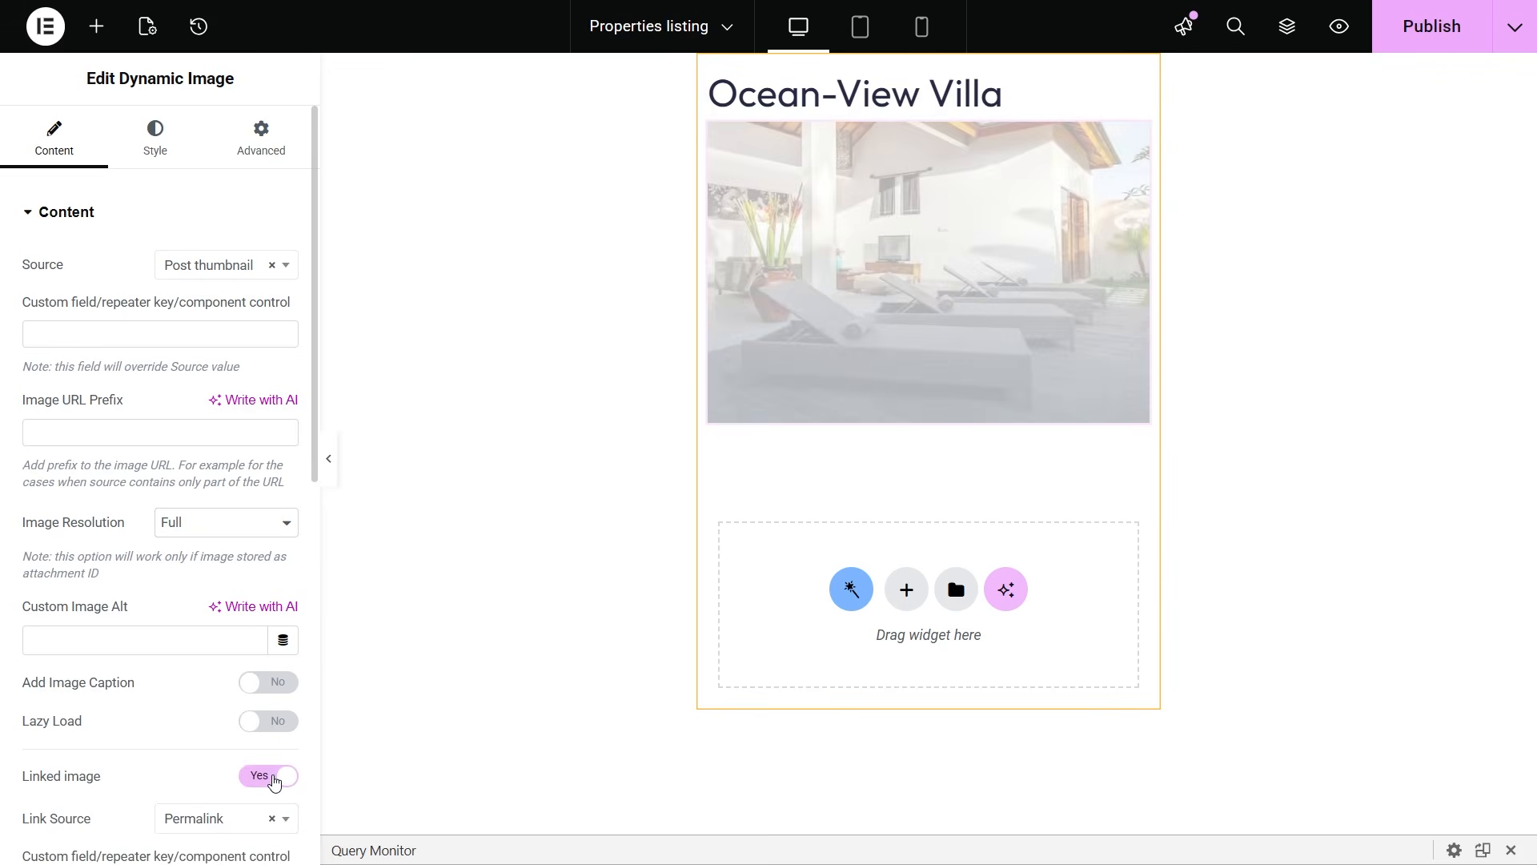
scroll(274, 781, down, 5)
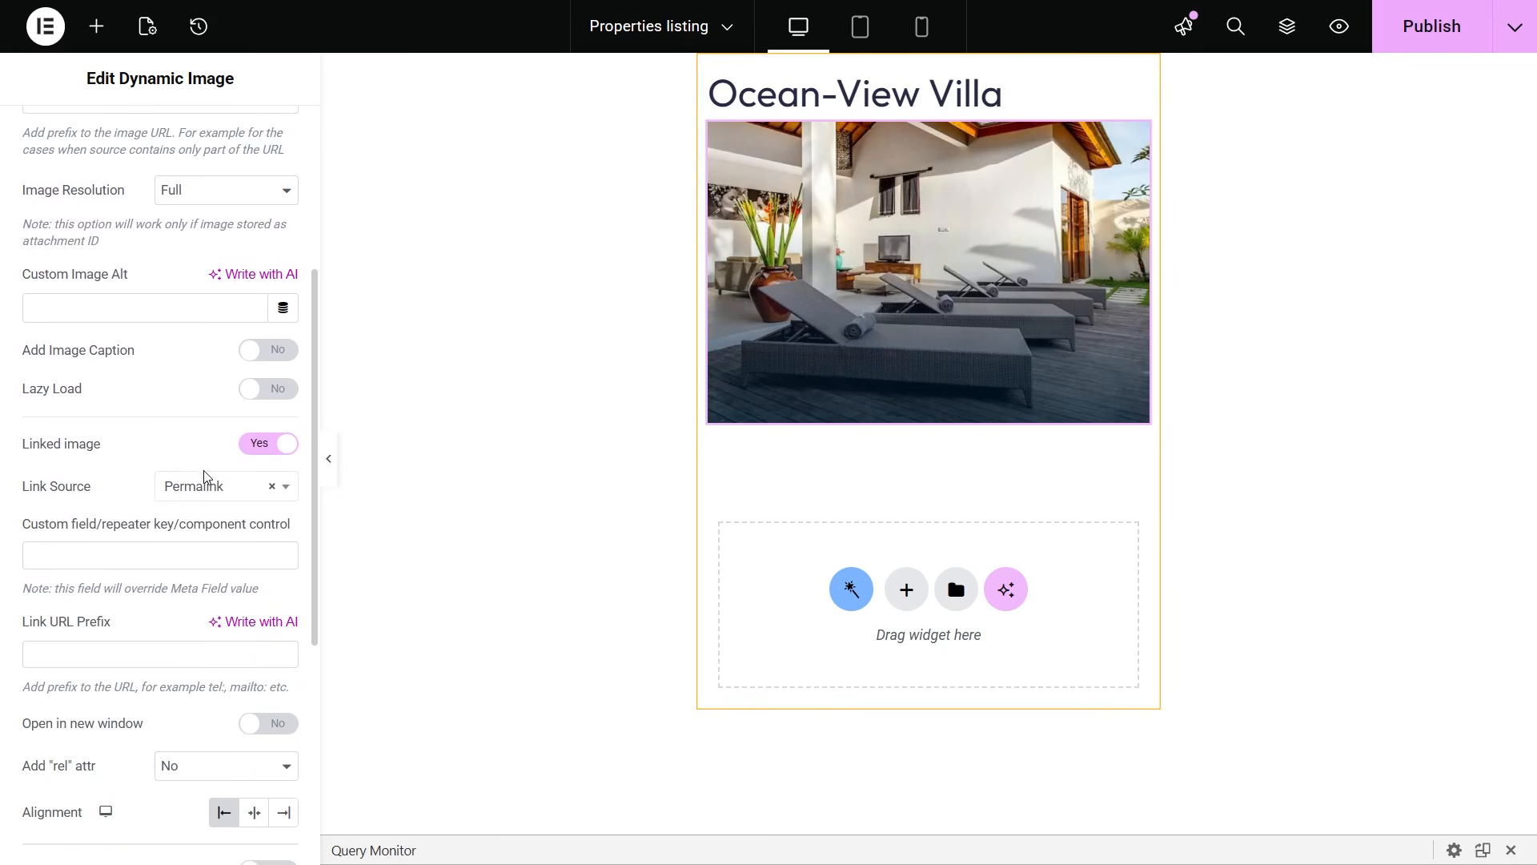
click(210, 490)
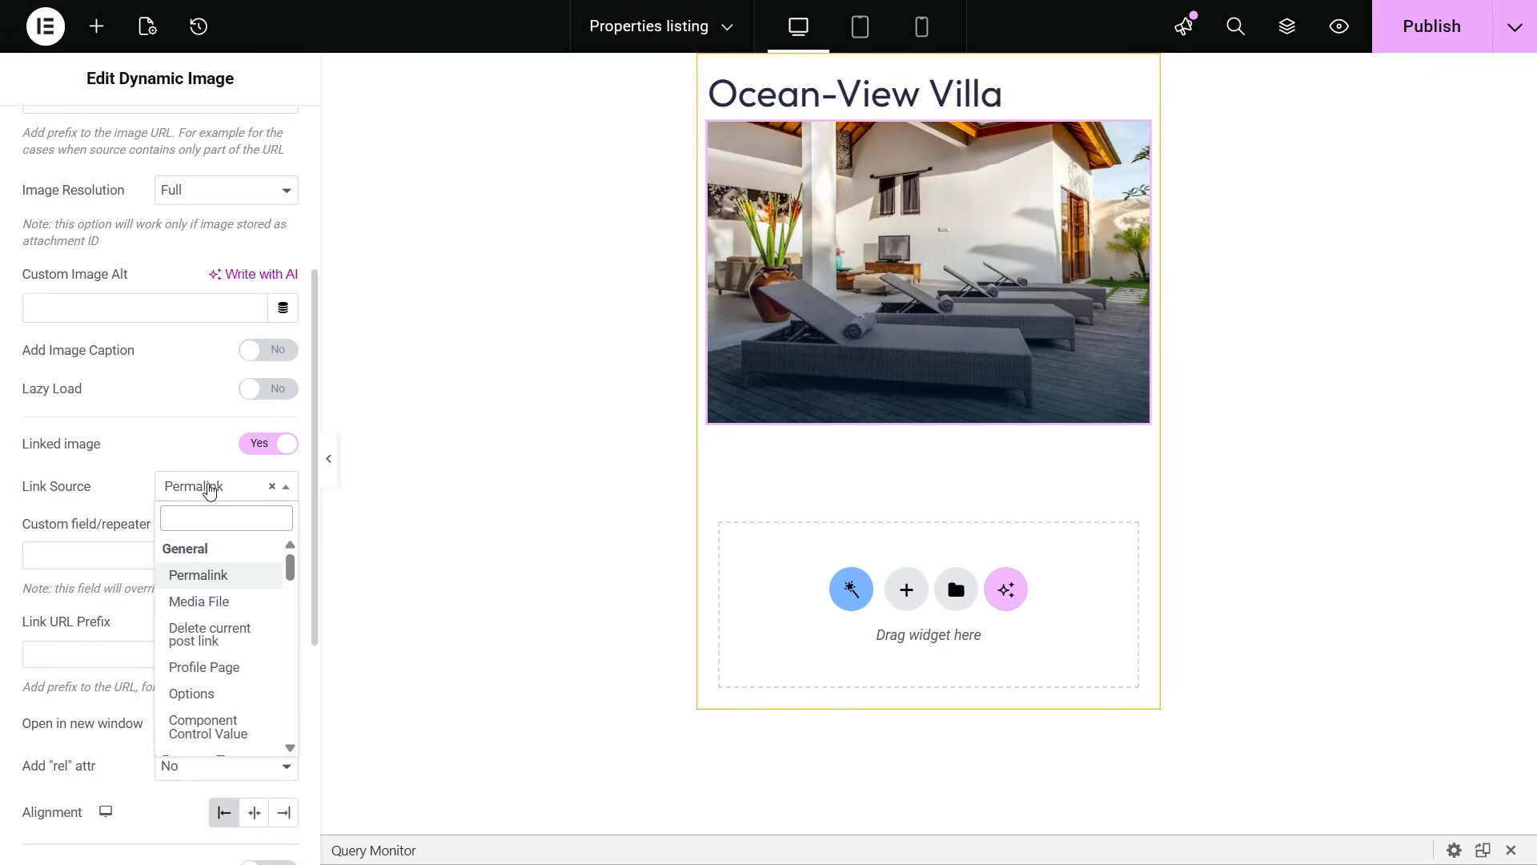
click(209, 490)
Step: Add a Dynamic Field widget directly below the image, with Meta Data as its source and Address as the meta field
click(96, 26)
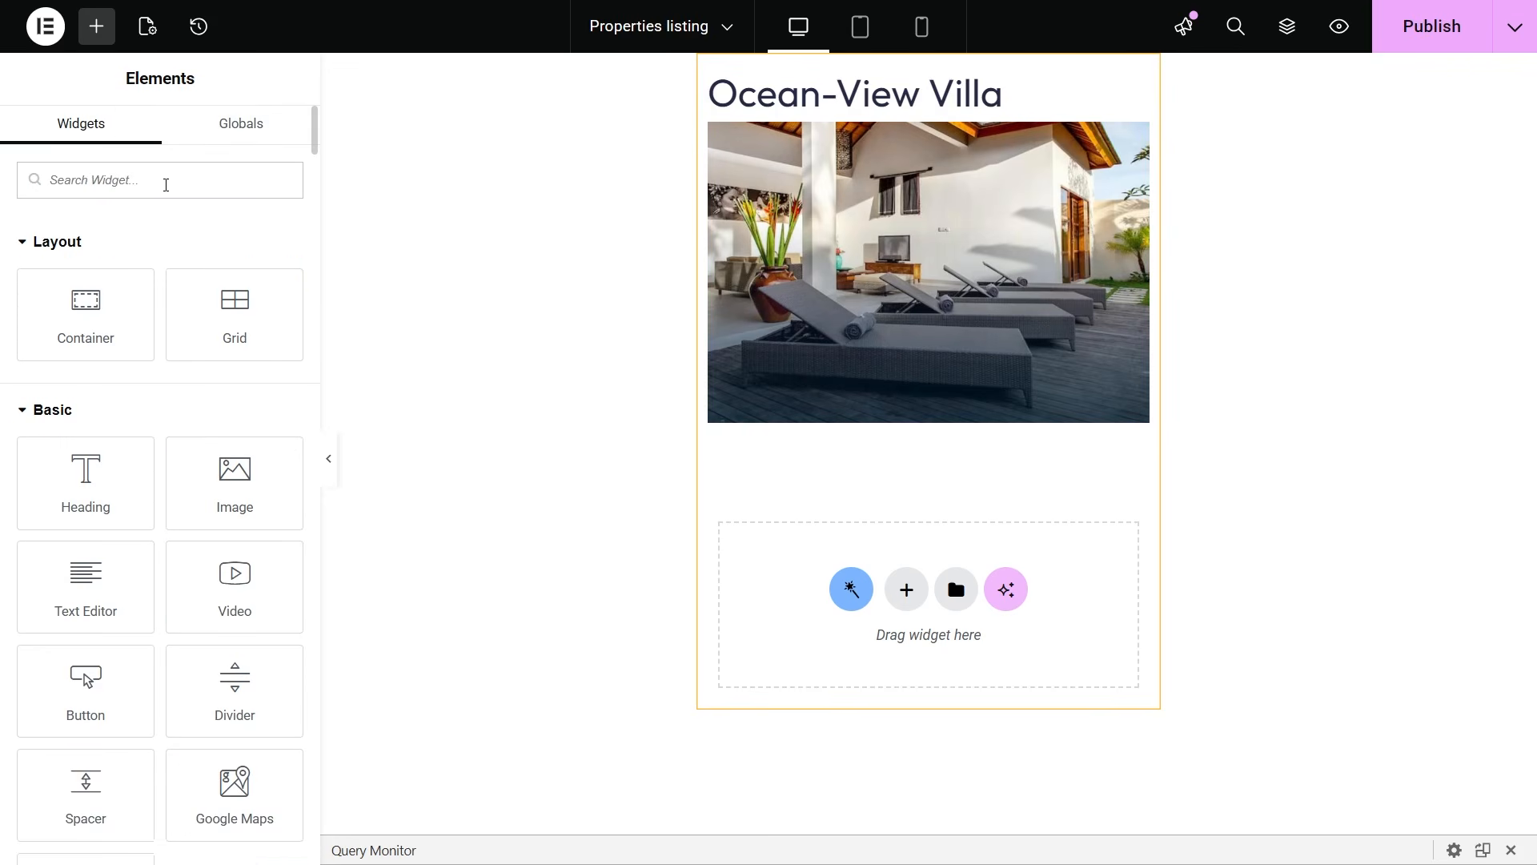
text(dyna)
drag(126, 240, 880, 411)
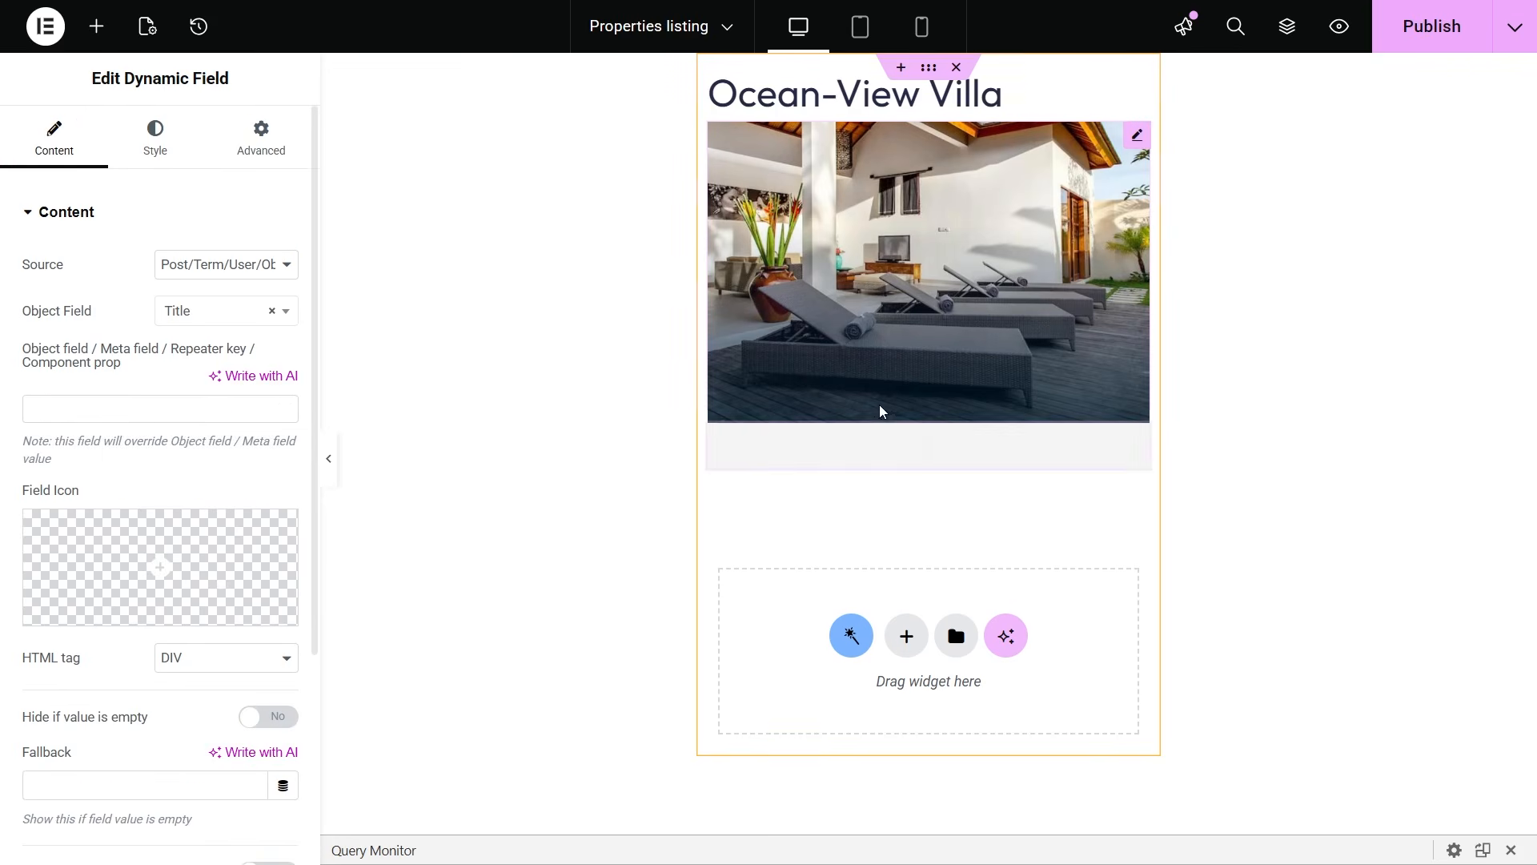
click(172, 264)
click(206, 317)
click(210, 319)
scroll(224, 481, down, 6)
click(230, 490)
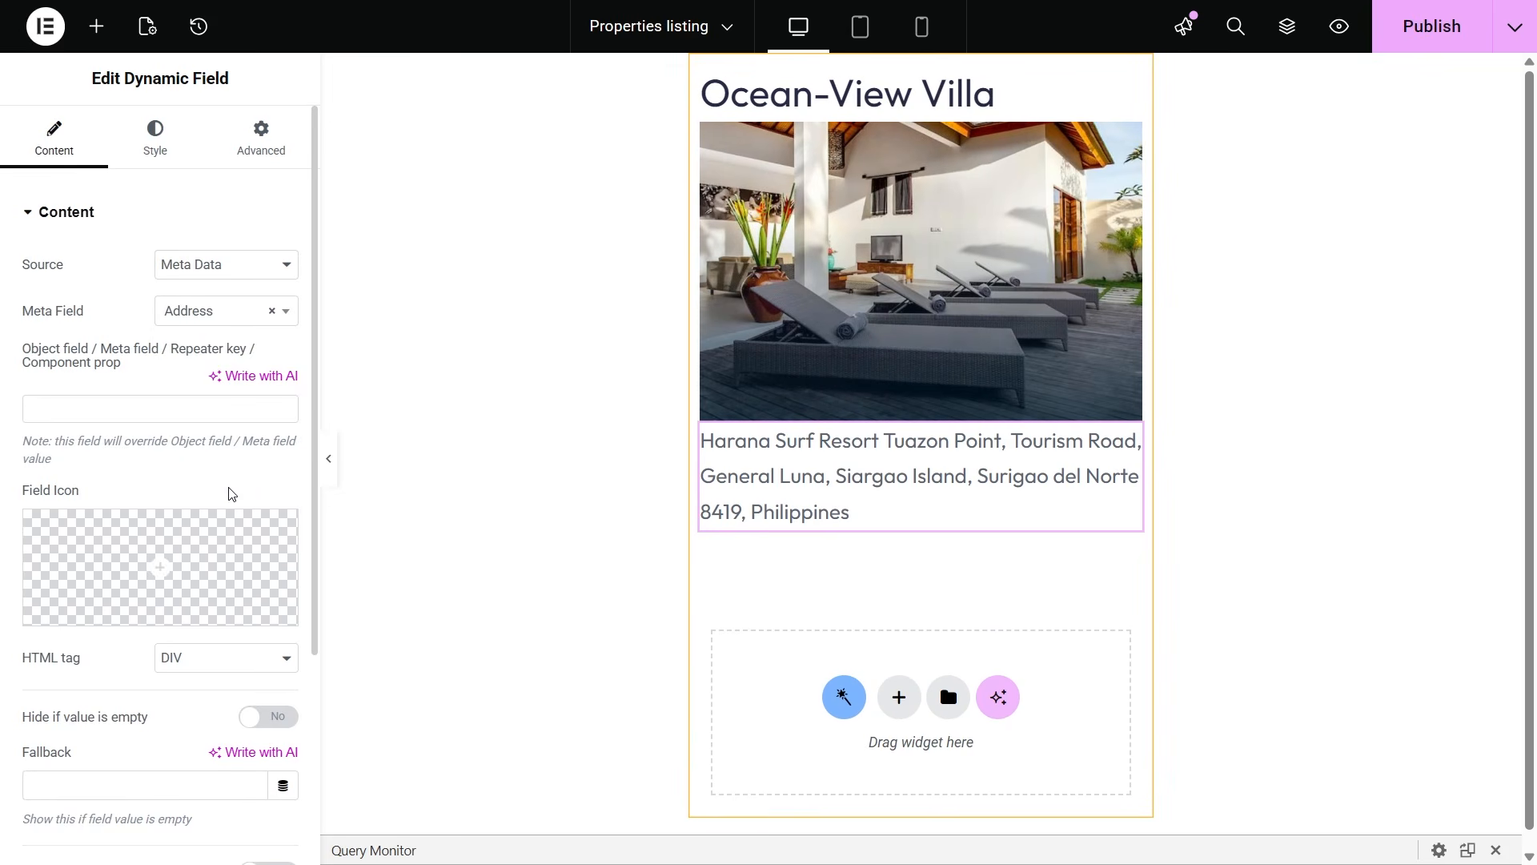
Step: Apply a global font to the address field's typography and move the title heading between the image and the address
click(160, 150)
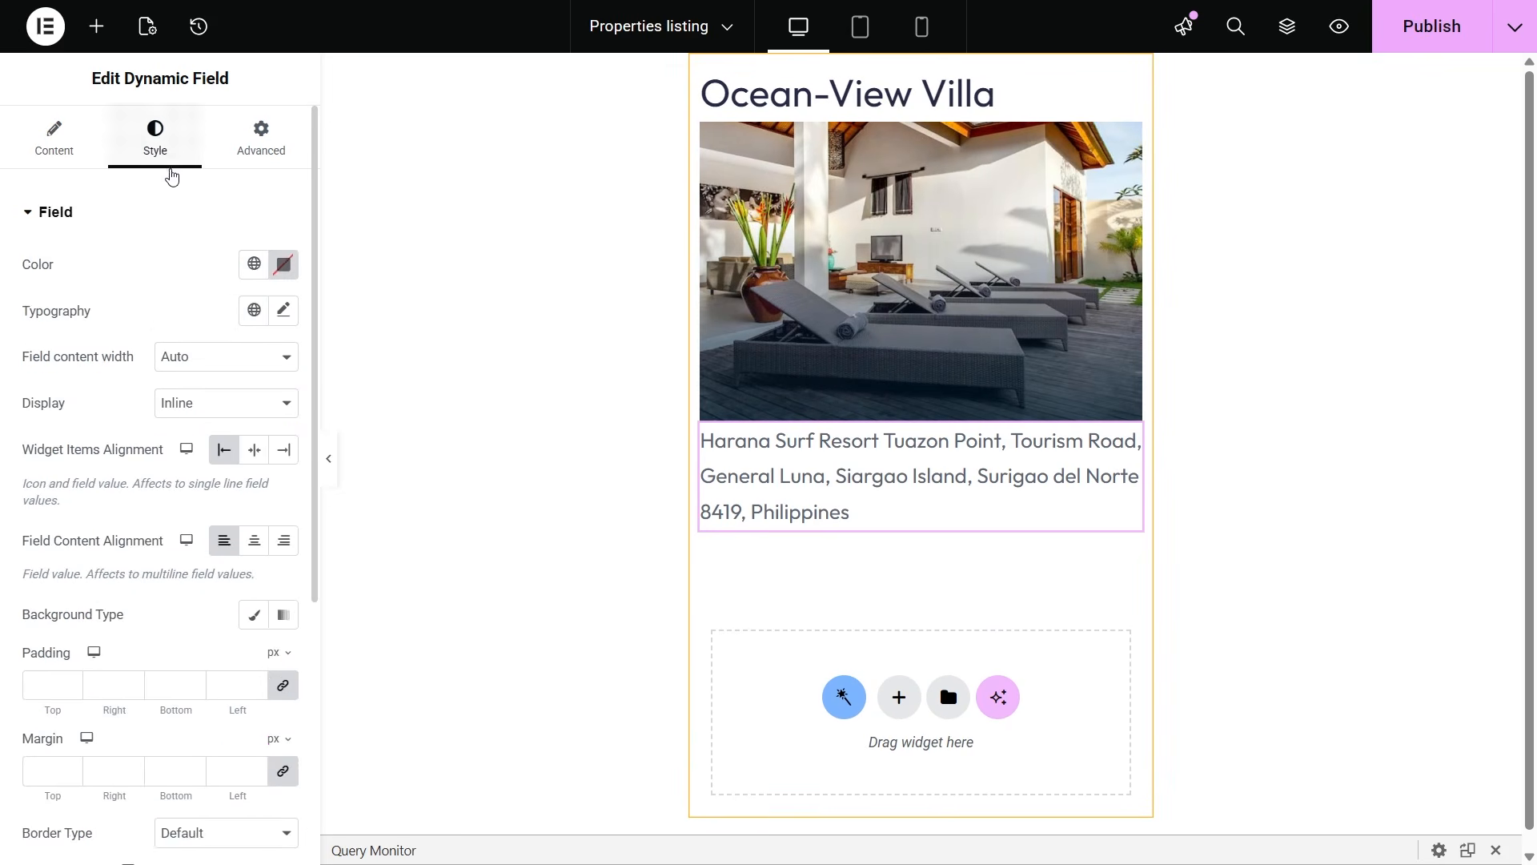
click(255, 309)
click(191, 657)
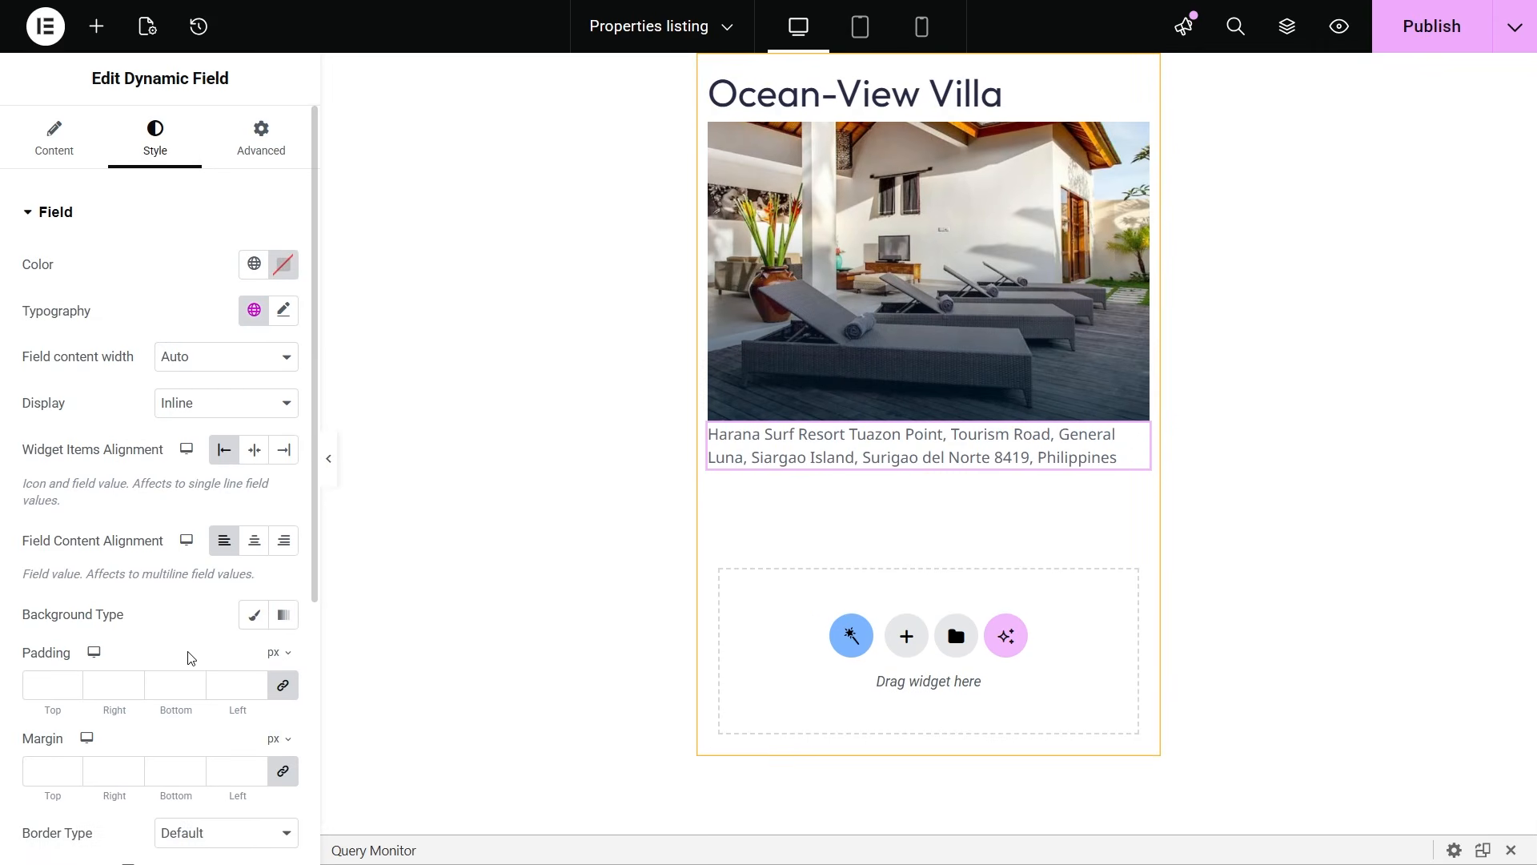
drag(1071, 87, 969, 412)
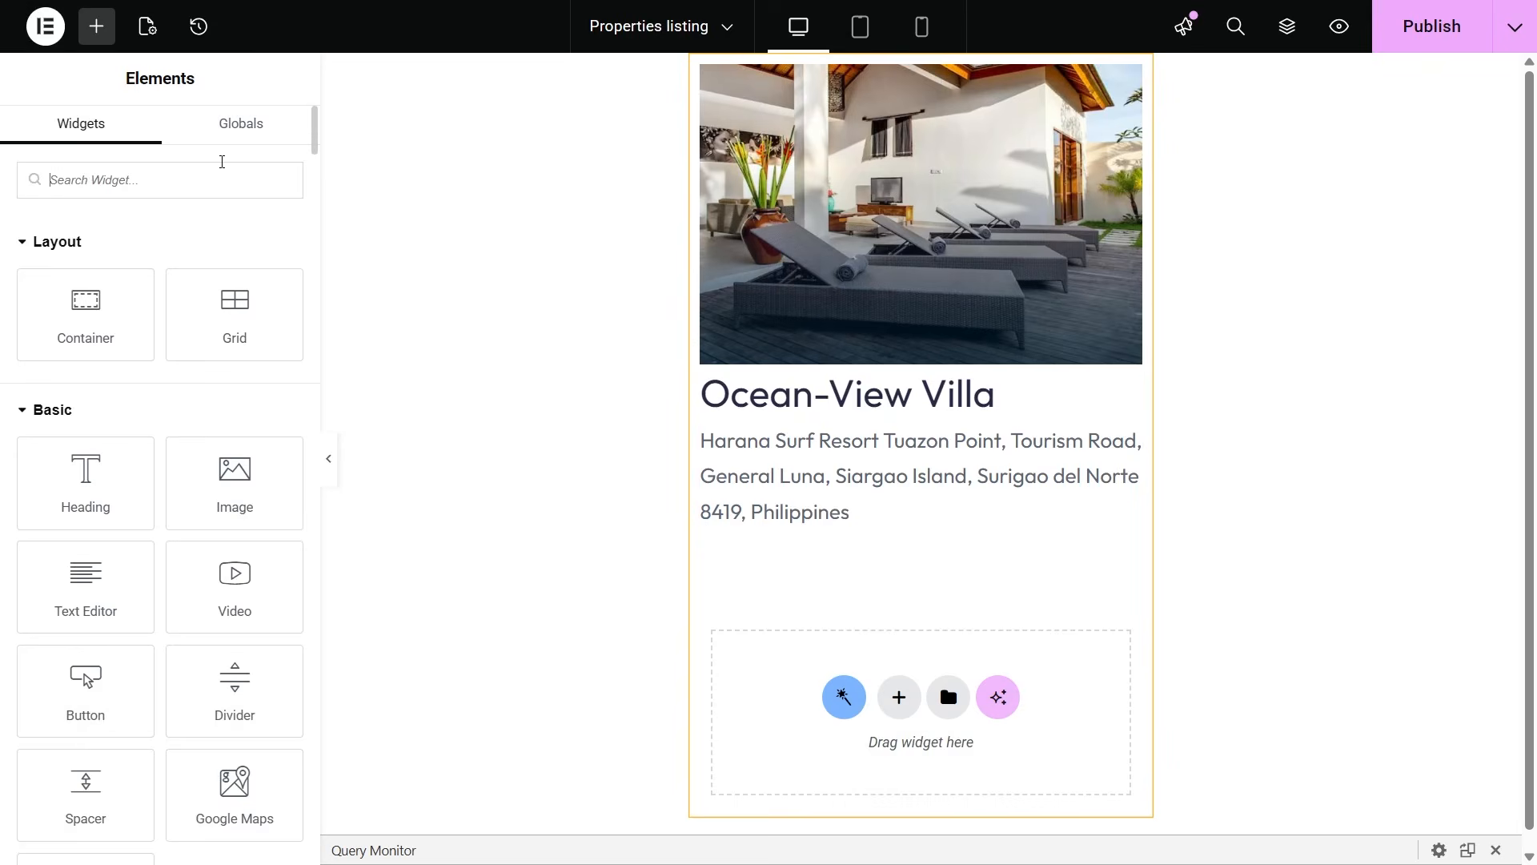
Step: Add an Icon List widget below the address and set its layout to inline
text(icon)
drag(131, 354, 889, 524)
click(284, 264)
Step: Make the first list item's text a dynamic Custom Field that pulls the Rooms field
click(137, 352)
click(271, 423)
drag(278, 476, 274, 689)
click(141, 590)
click(233, 524)
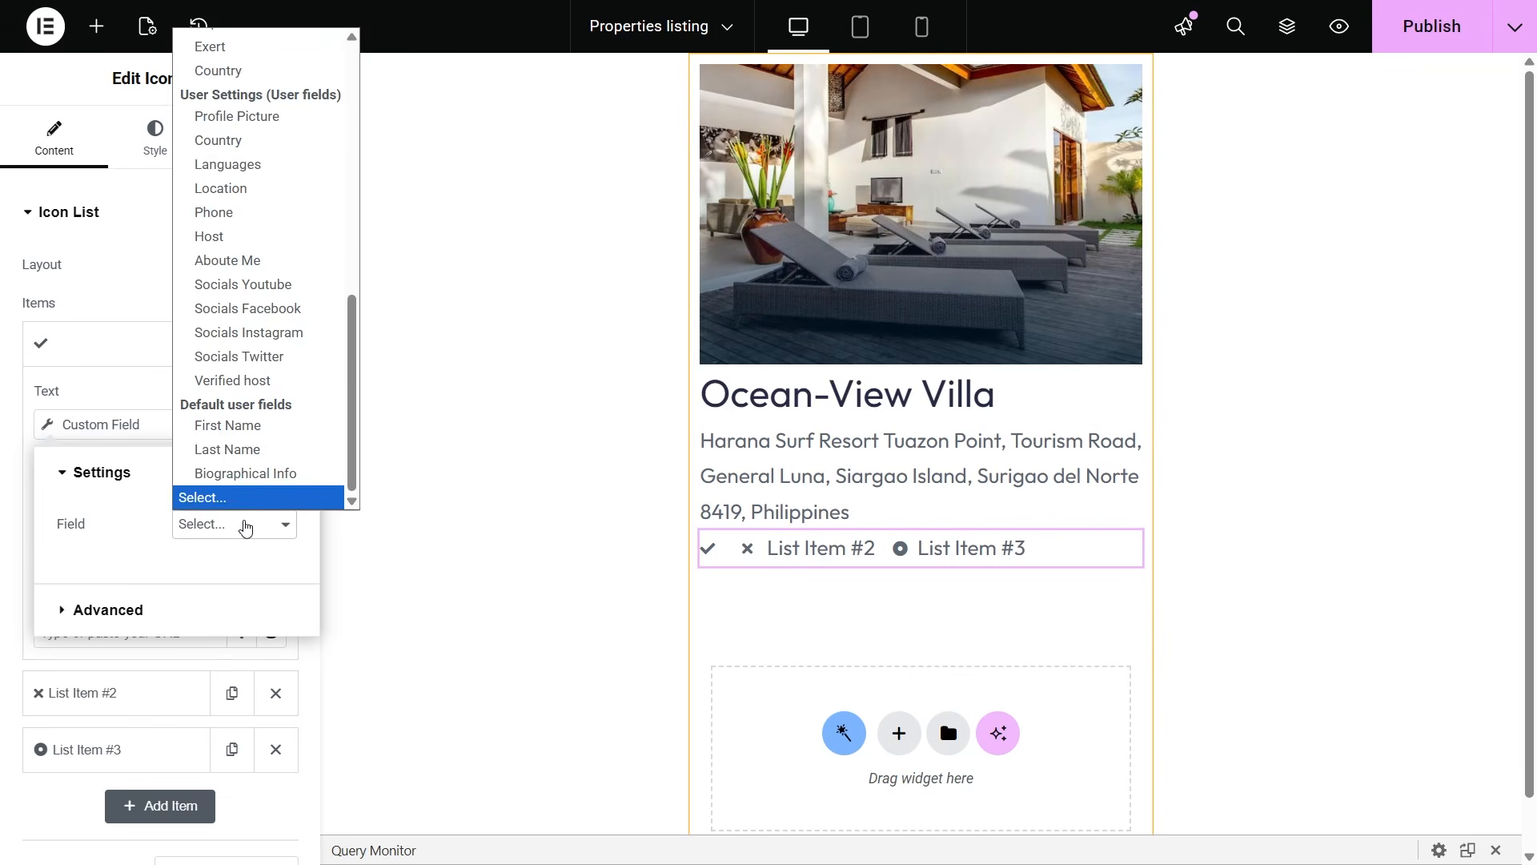
scroll(315, 402, up, 10)
click(314, 389)
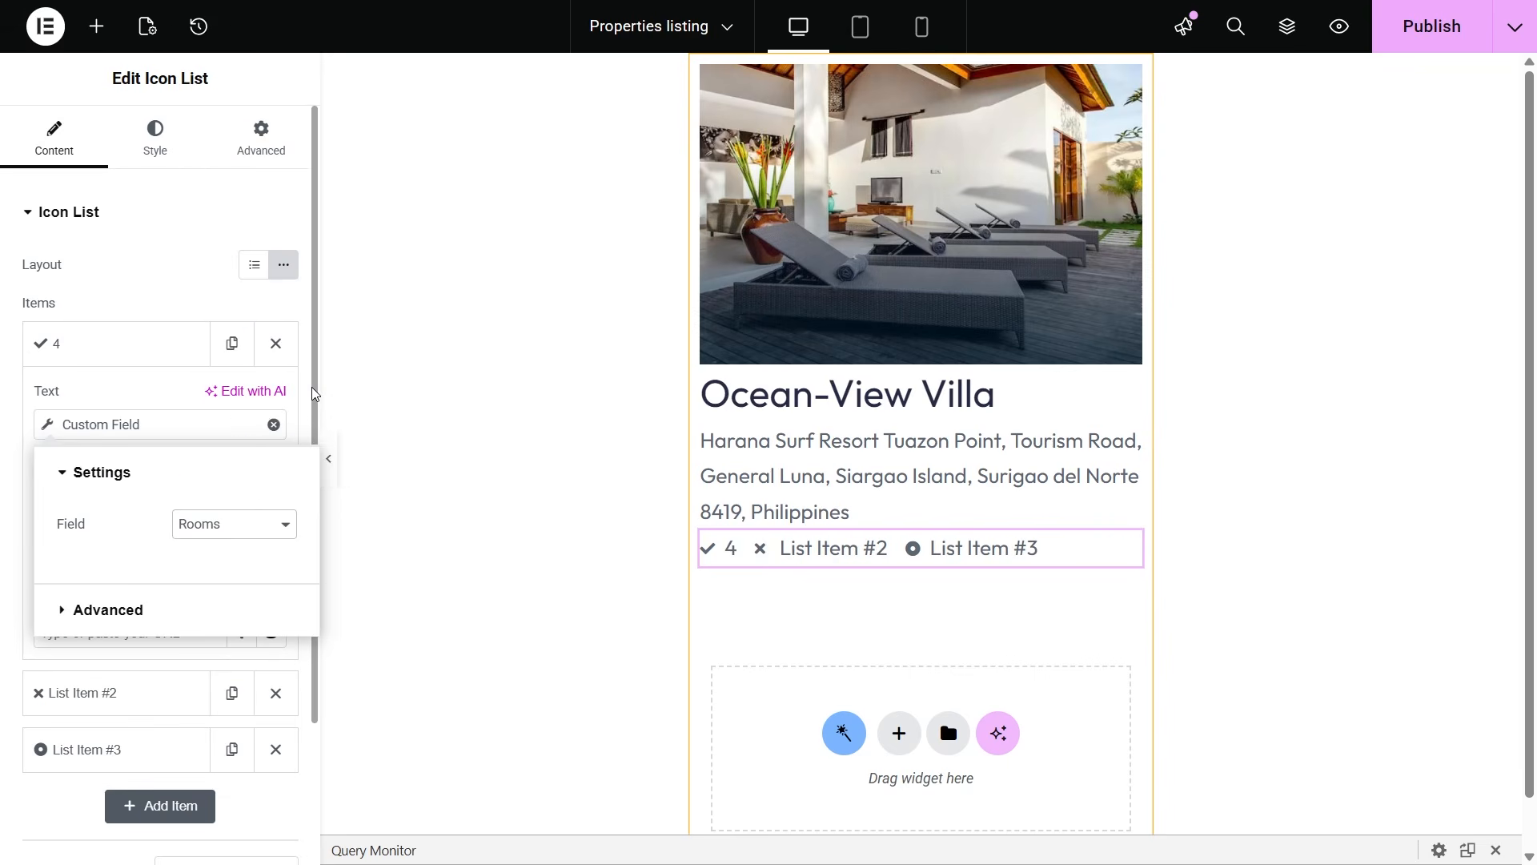
Step: Set "rooms" as the text after the first list item's dynamic value
click(118, 611)
click(248, 611)
text(rooms)
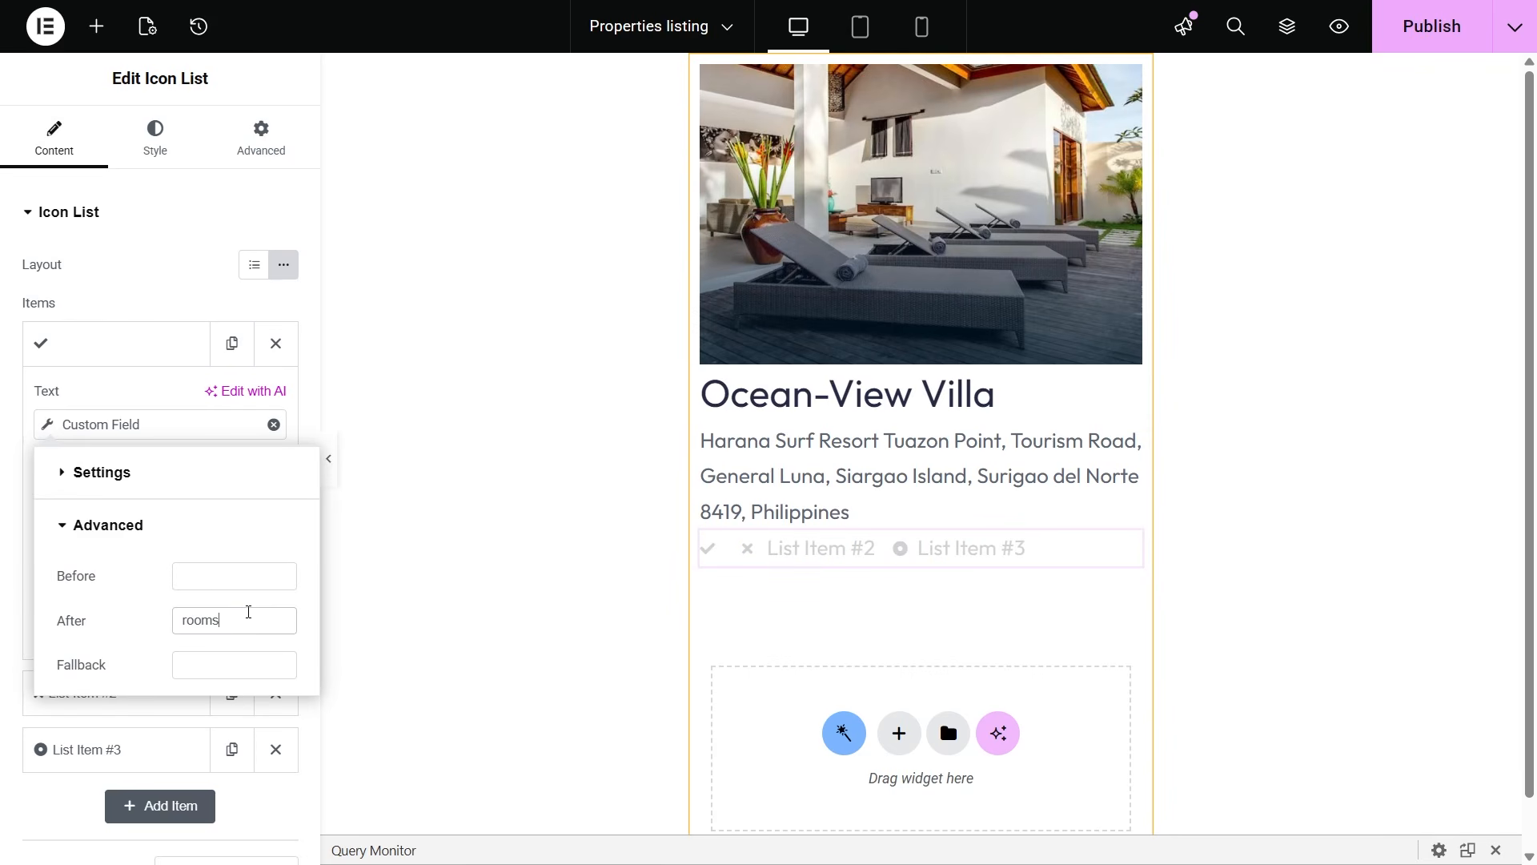
Step: Delete the two default items from the icon list and duplicate the rooms item twice
click(161, 357)
click(276, 453)
click(275, 398)
click(232, 343)
click(233, 400)
Step: Change the second list item's custom field to Beds and its after text to "beds"
click(100, 409)
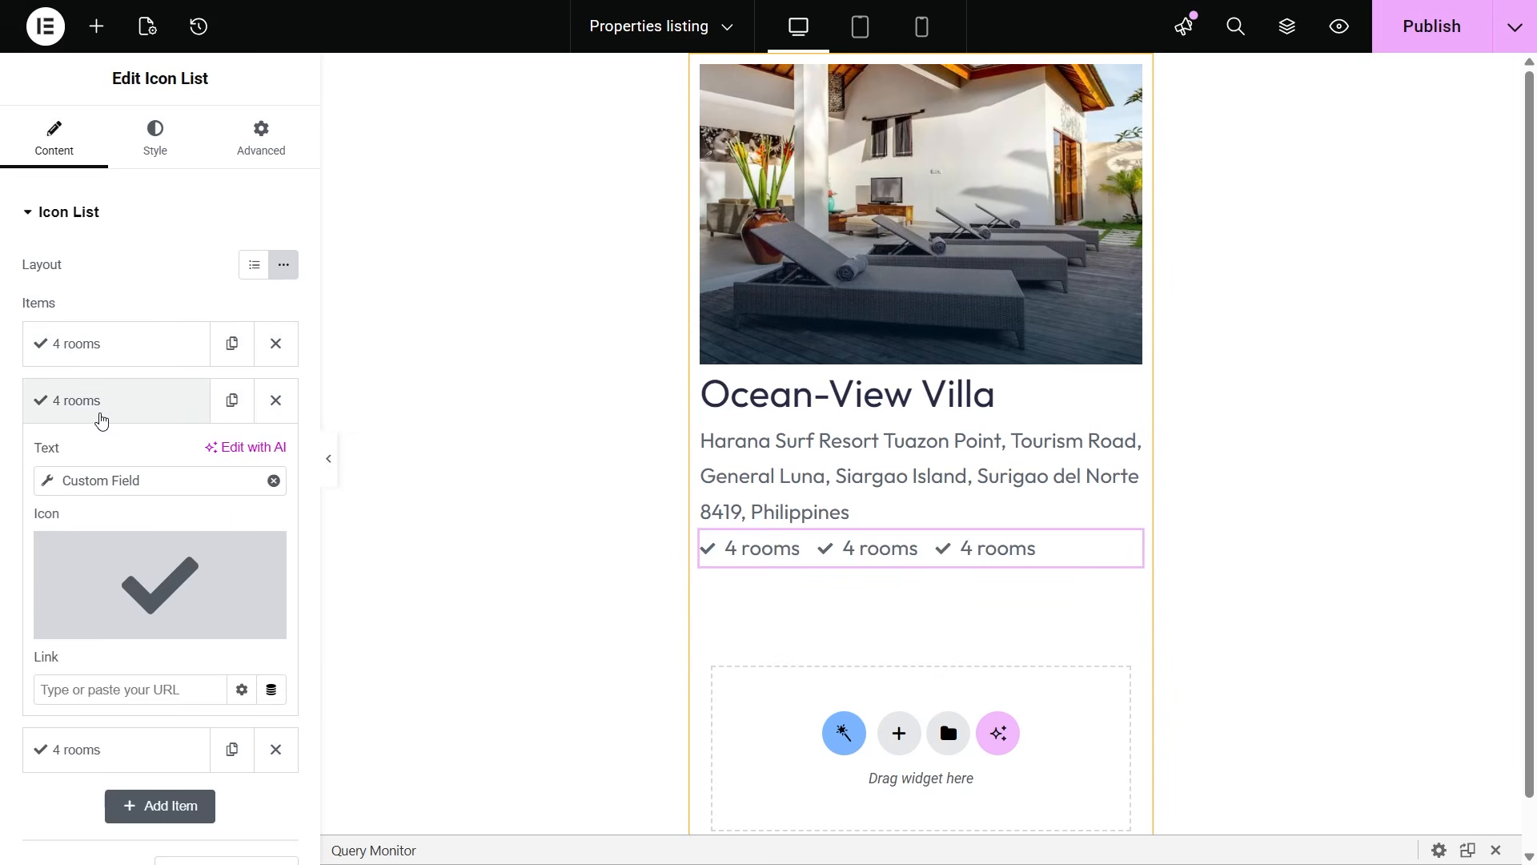
click(223, 480)
click(234, 580)
click(239, 510)
click(230, 666)
double_click(206, 677)
text(beds)
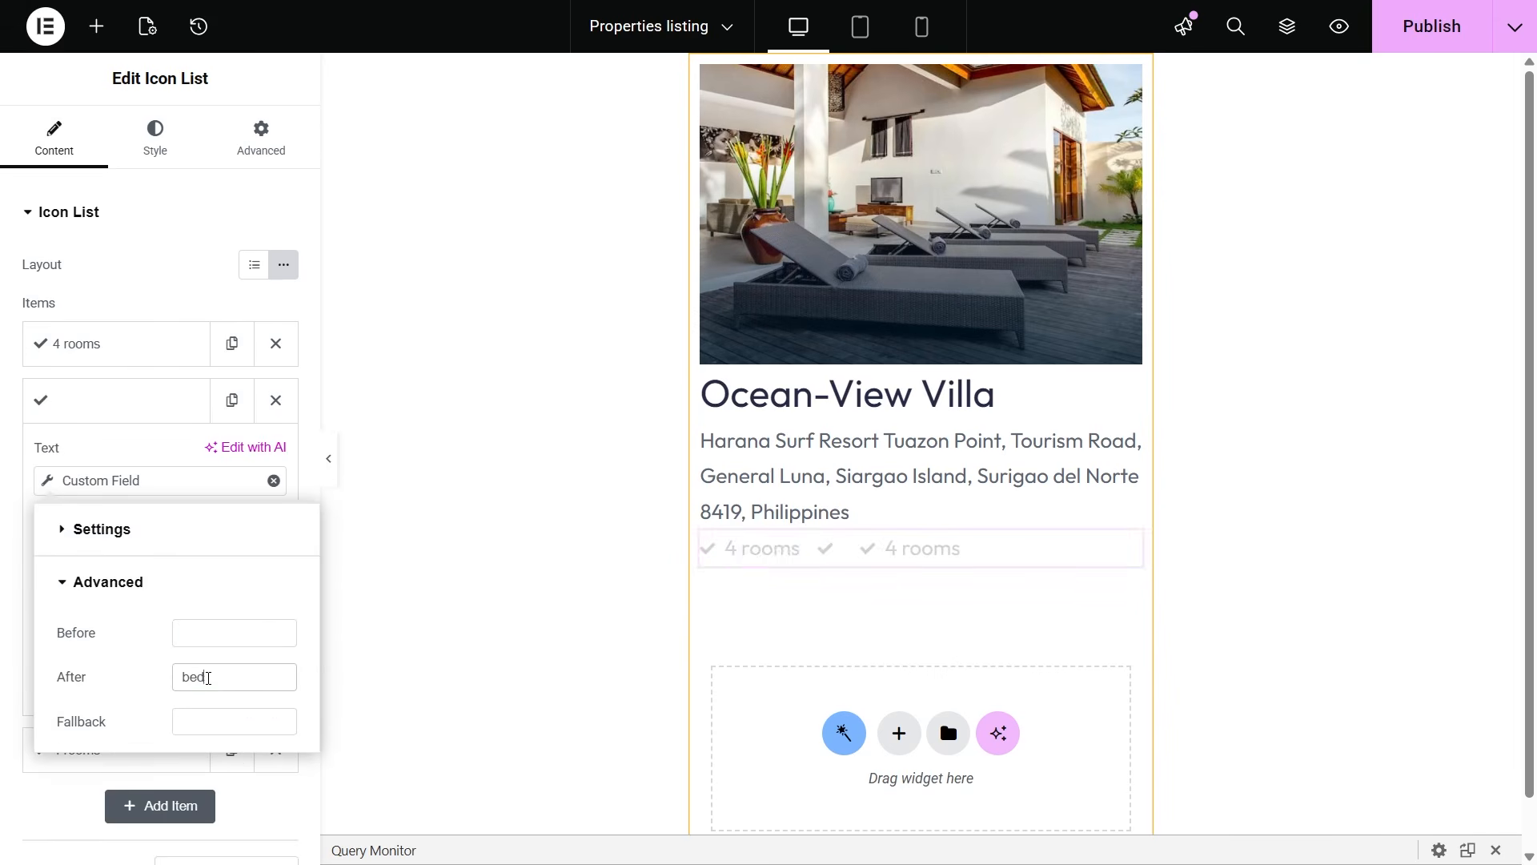
Step: Change the third list item's custom field to Maximum guests
click(261, 791)
click(182, 746)
click(245, 537)
click(261, 640)
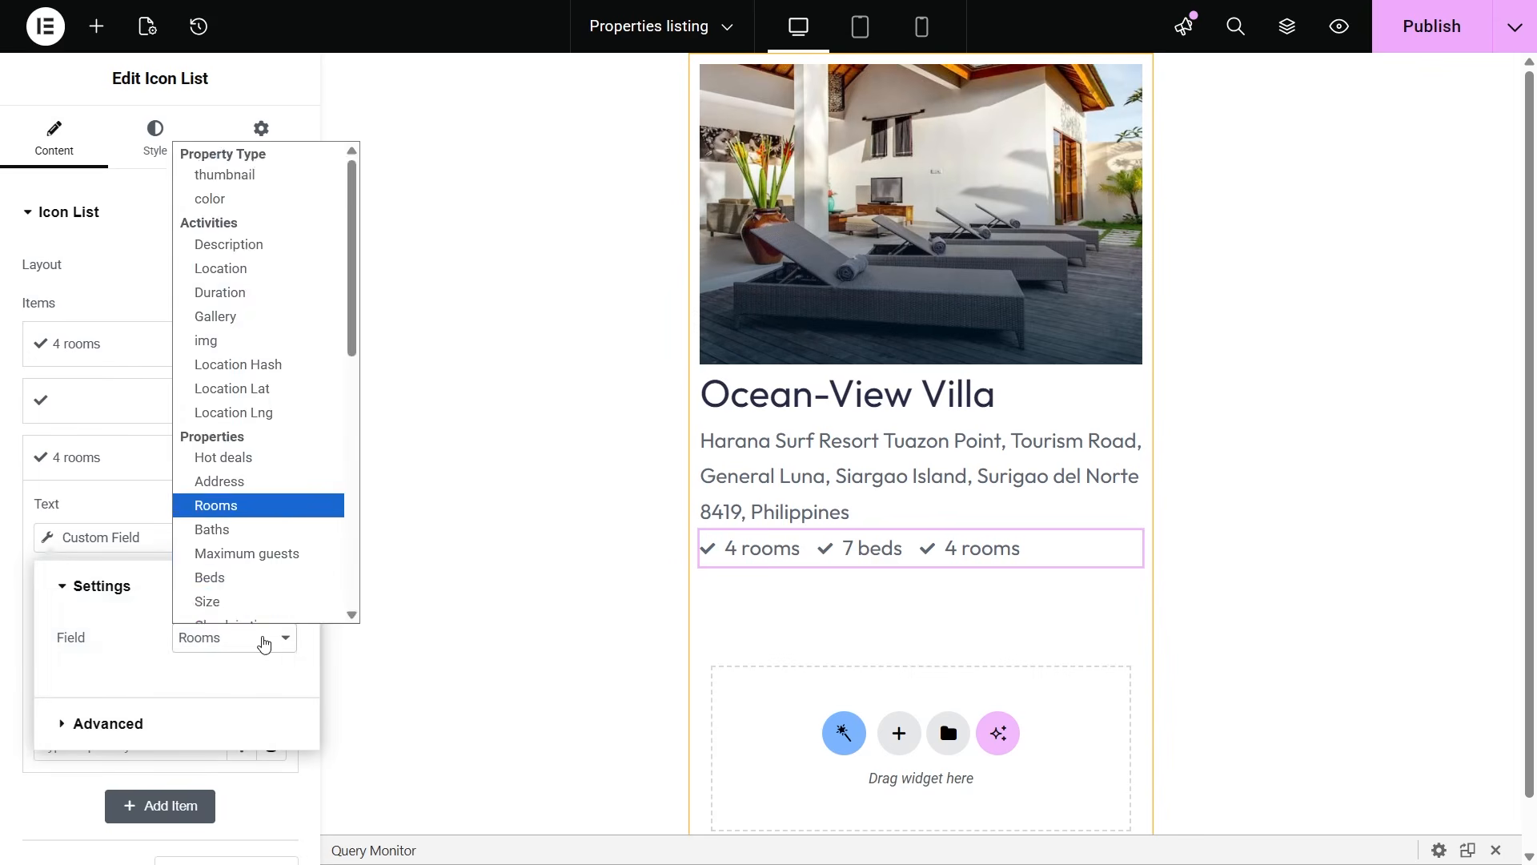
click(241, 552)
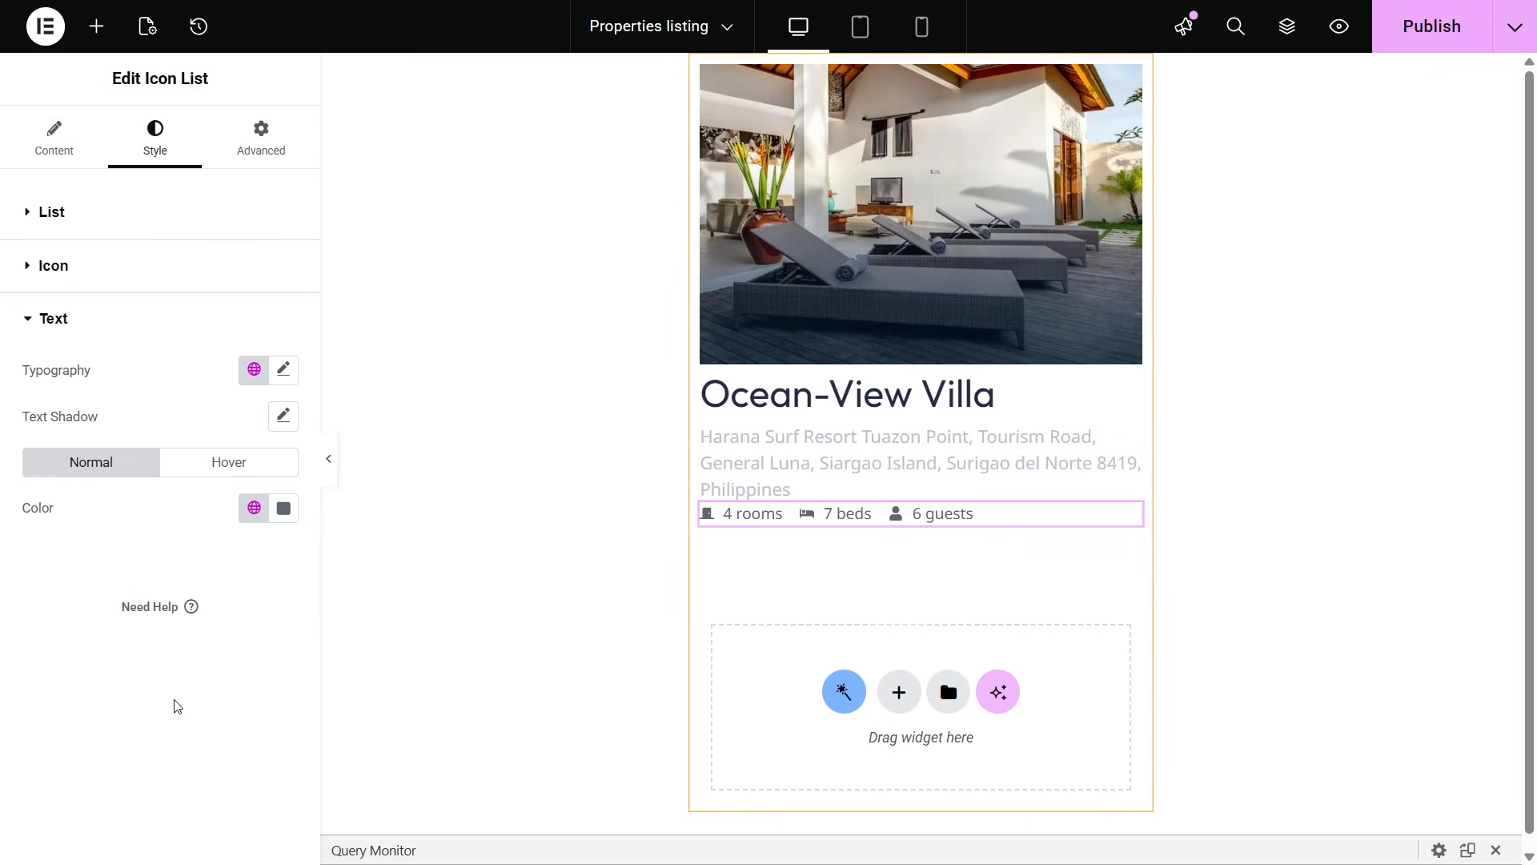
Step: Add a Dynamic Terms widget between the image and the title with Country as its taxonomy, and open its style settings
click(1132, 536)
text(dynam)
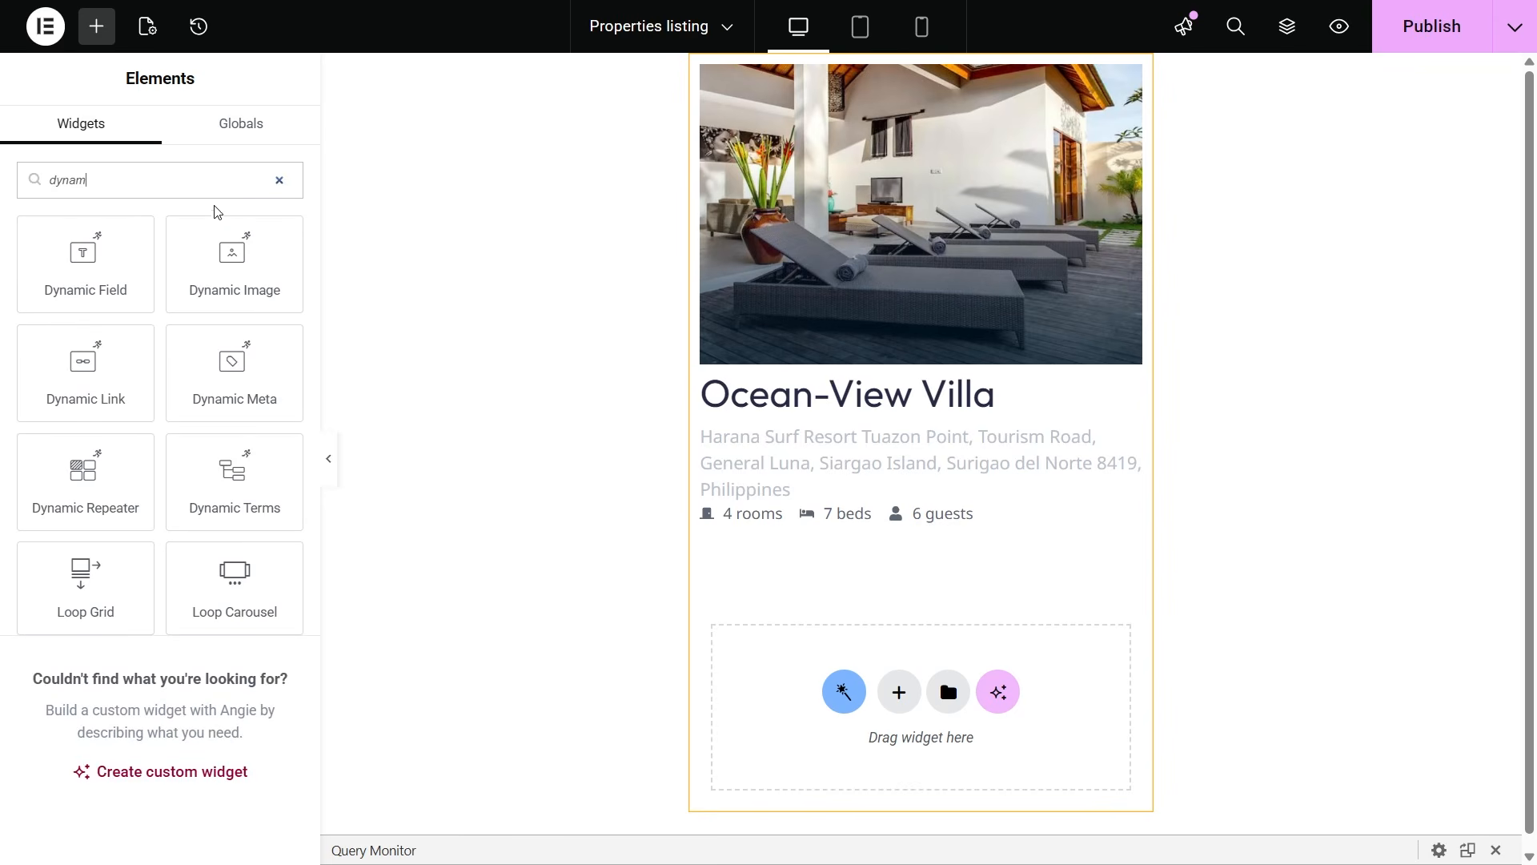
drag(232, 480, 778, 350)
click(256, 270)
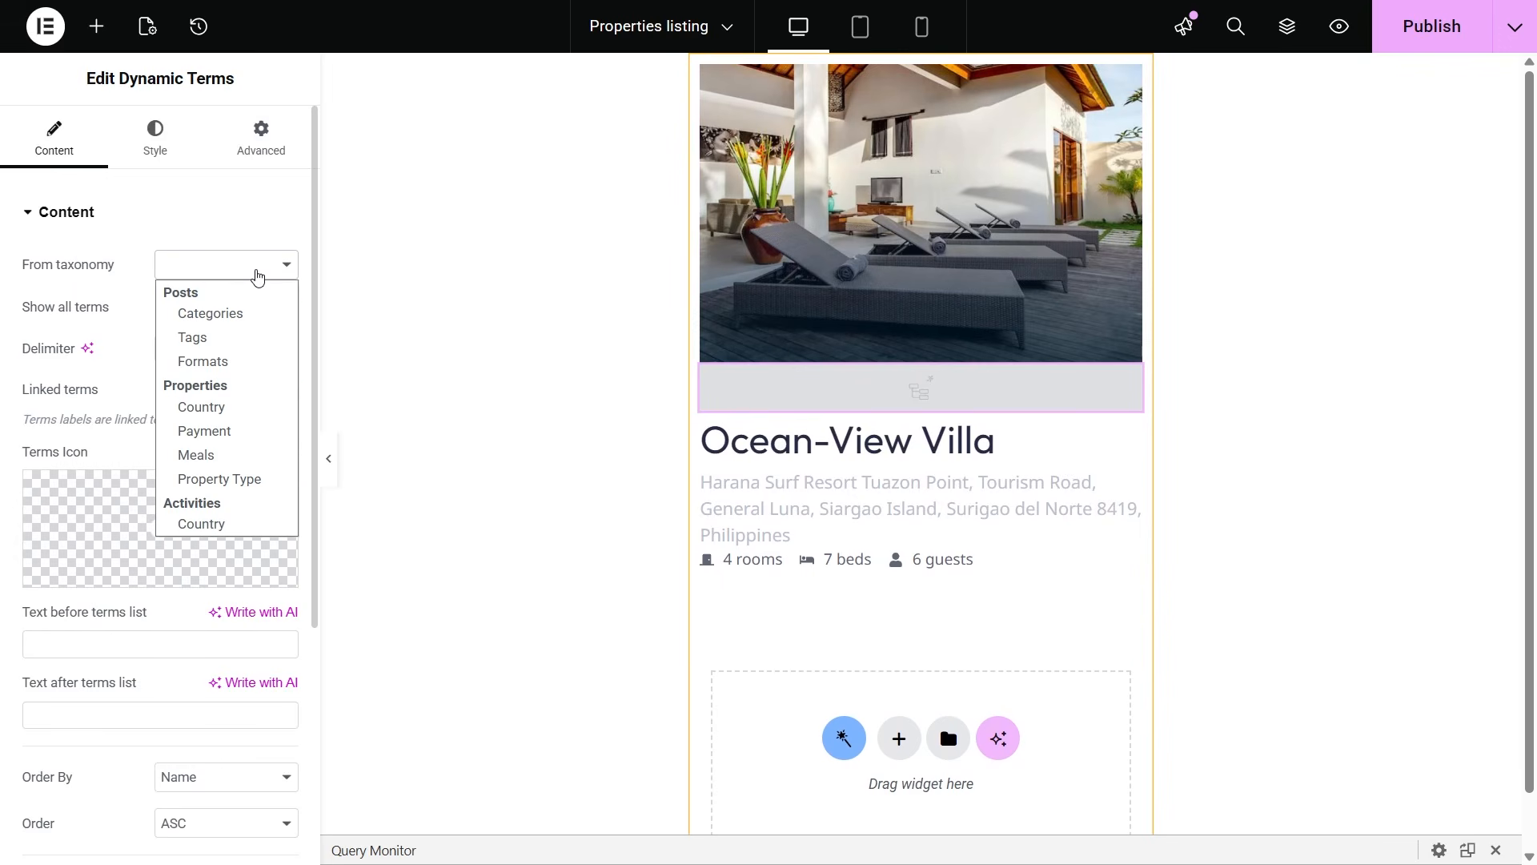
click(249, 408)
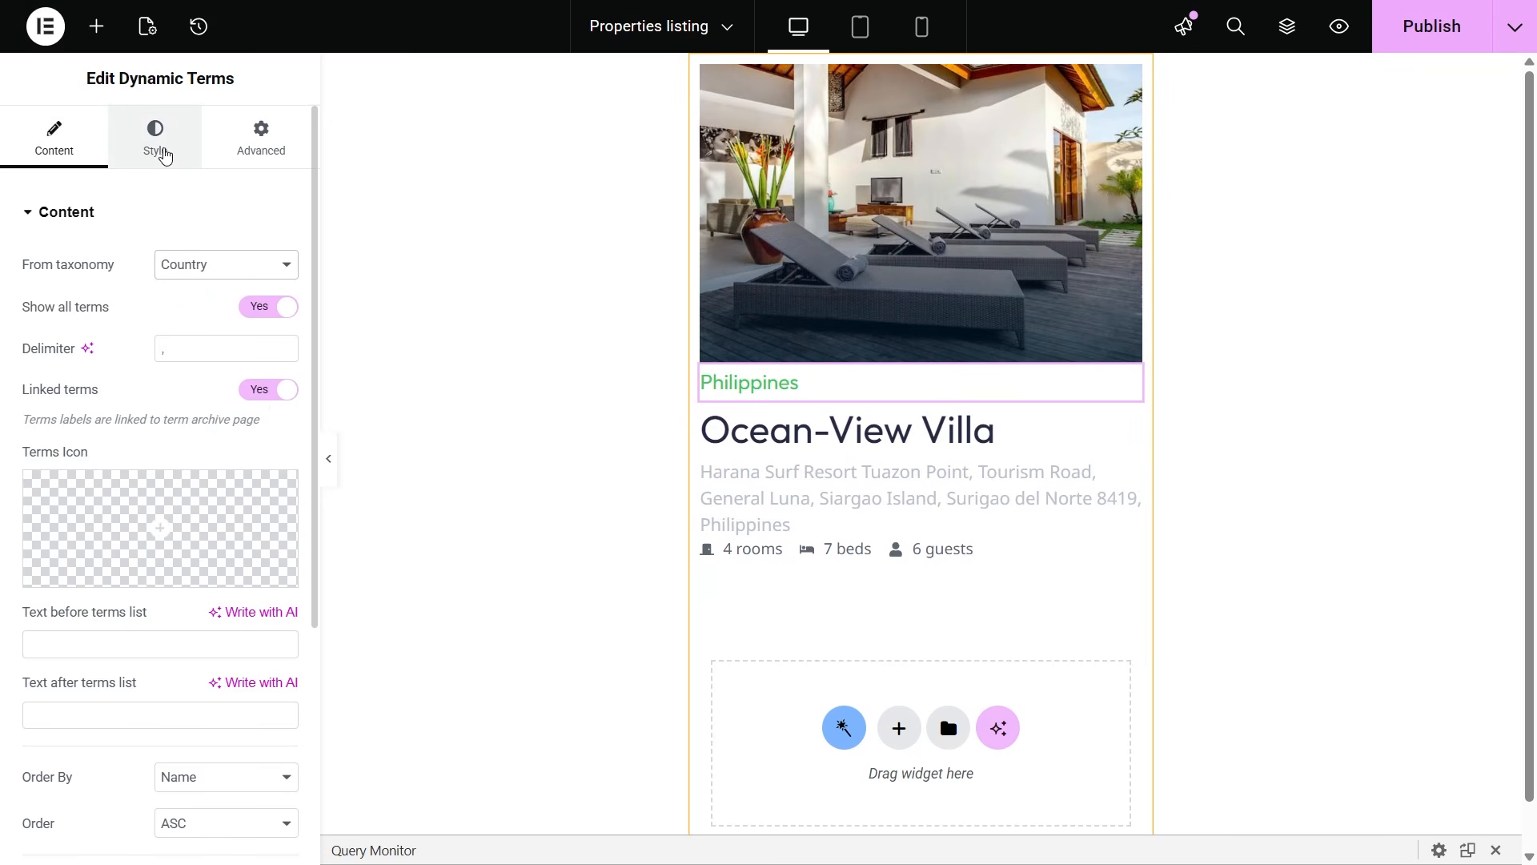
click(156, 144)
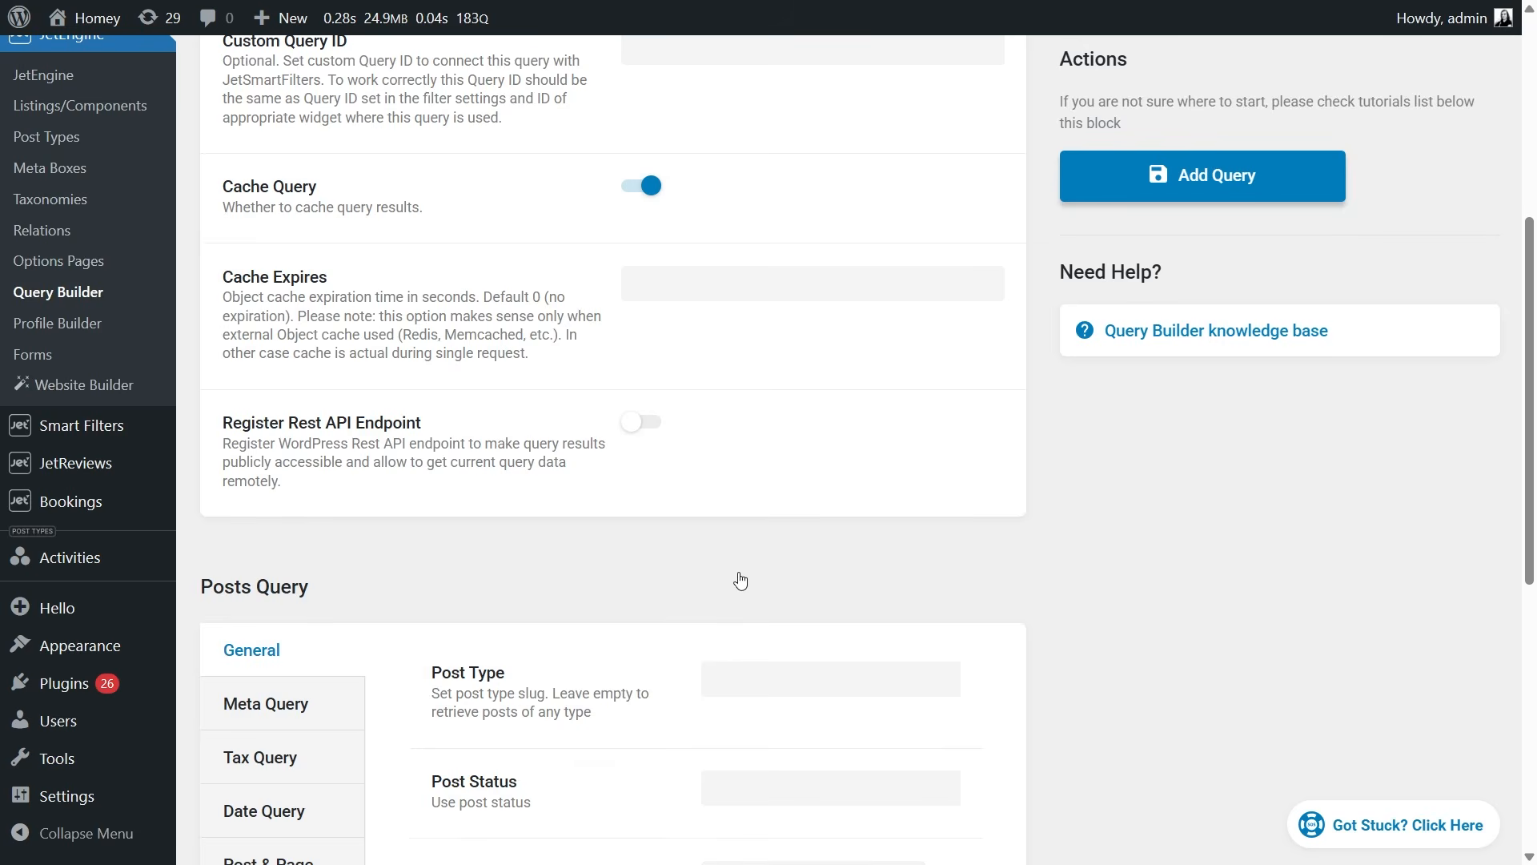
Step: Open the JetReviews dashboard in the WordPress admin and look over its review statistics
mouse_move(50, 463)
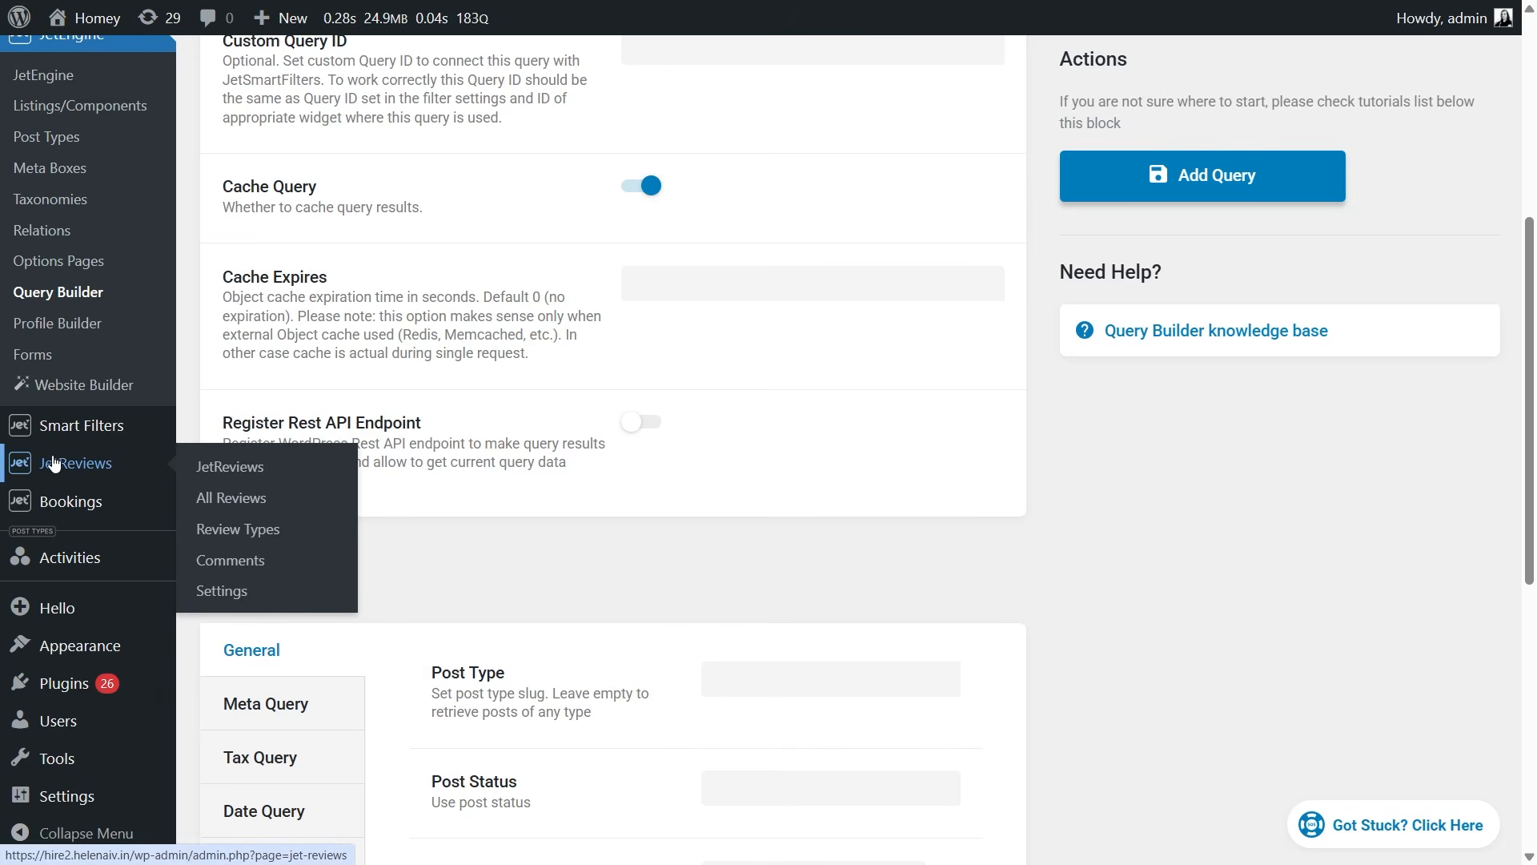
click(249, 474)
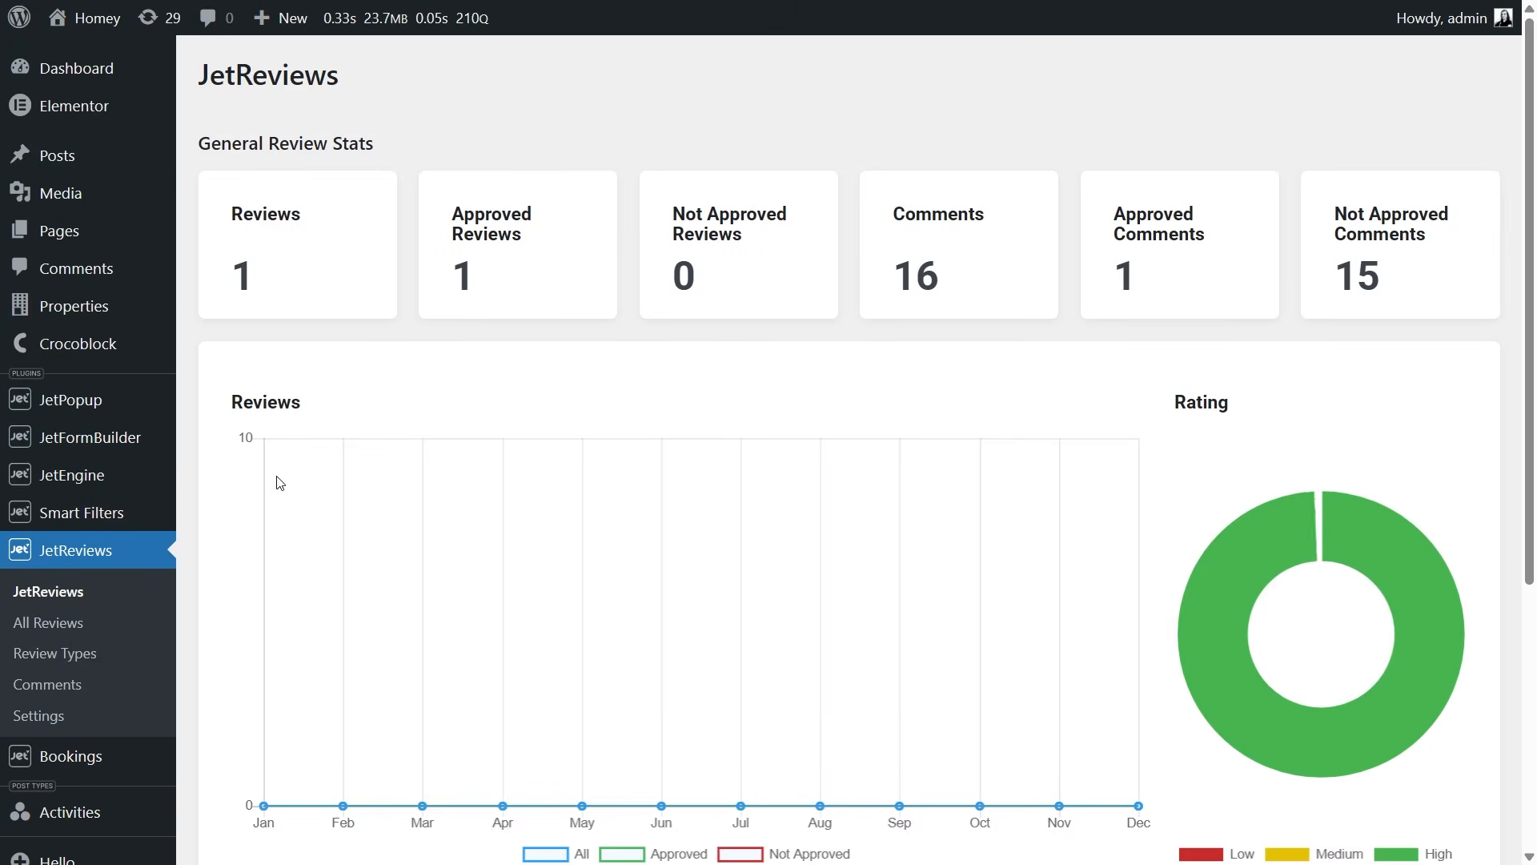
scroll(304, 496, down, 2)
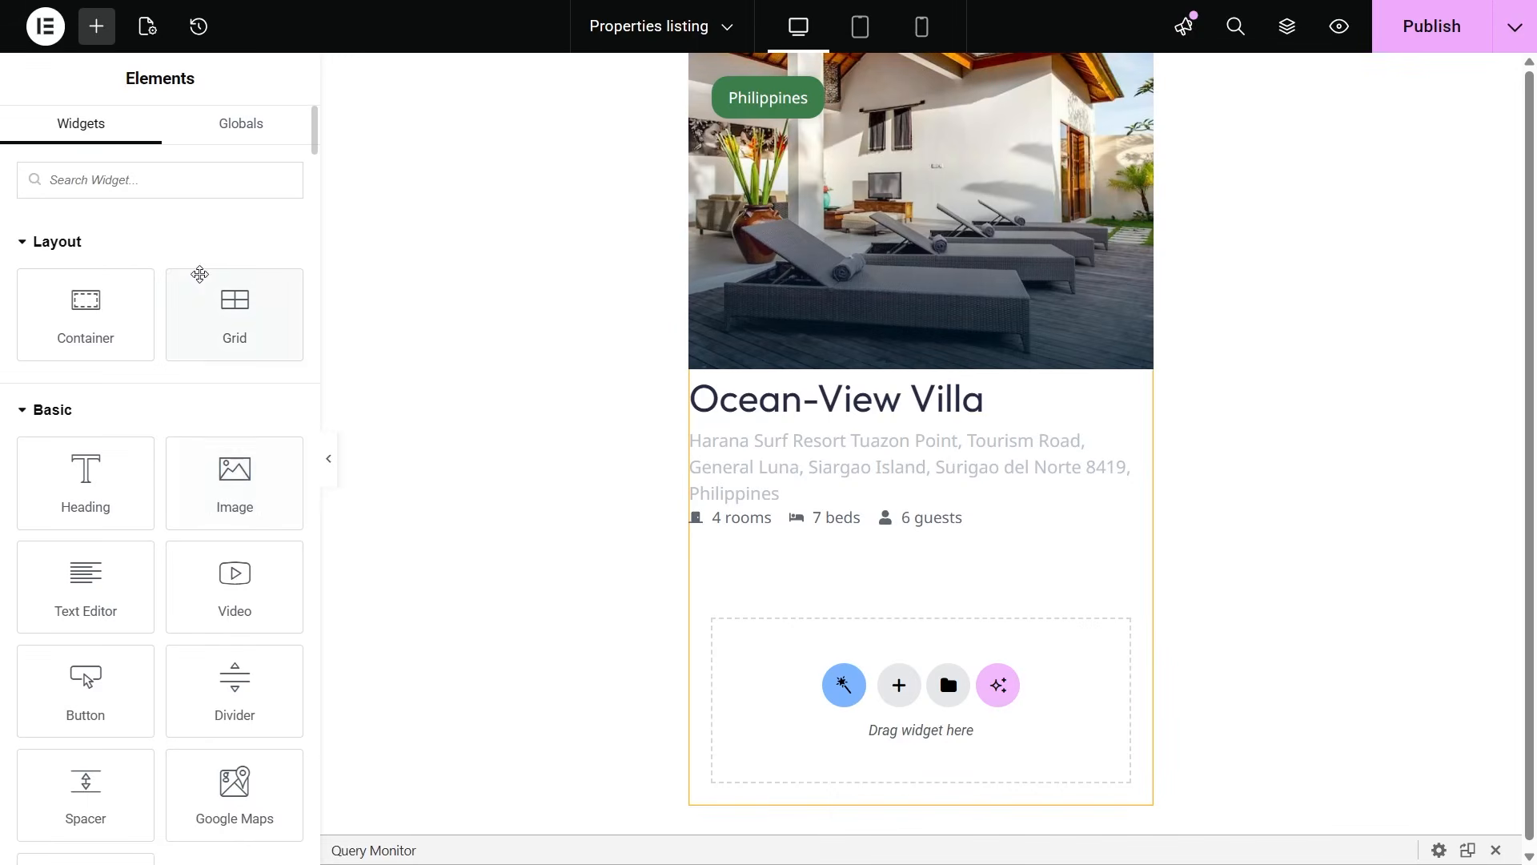
Step: Add a Rating widget below the icon list and make its rating the dynamic JetReviews Average Rating
click(137, 186)
text(ratin)
drag(92, 254, 806, 528)
click(293, 345)
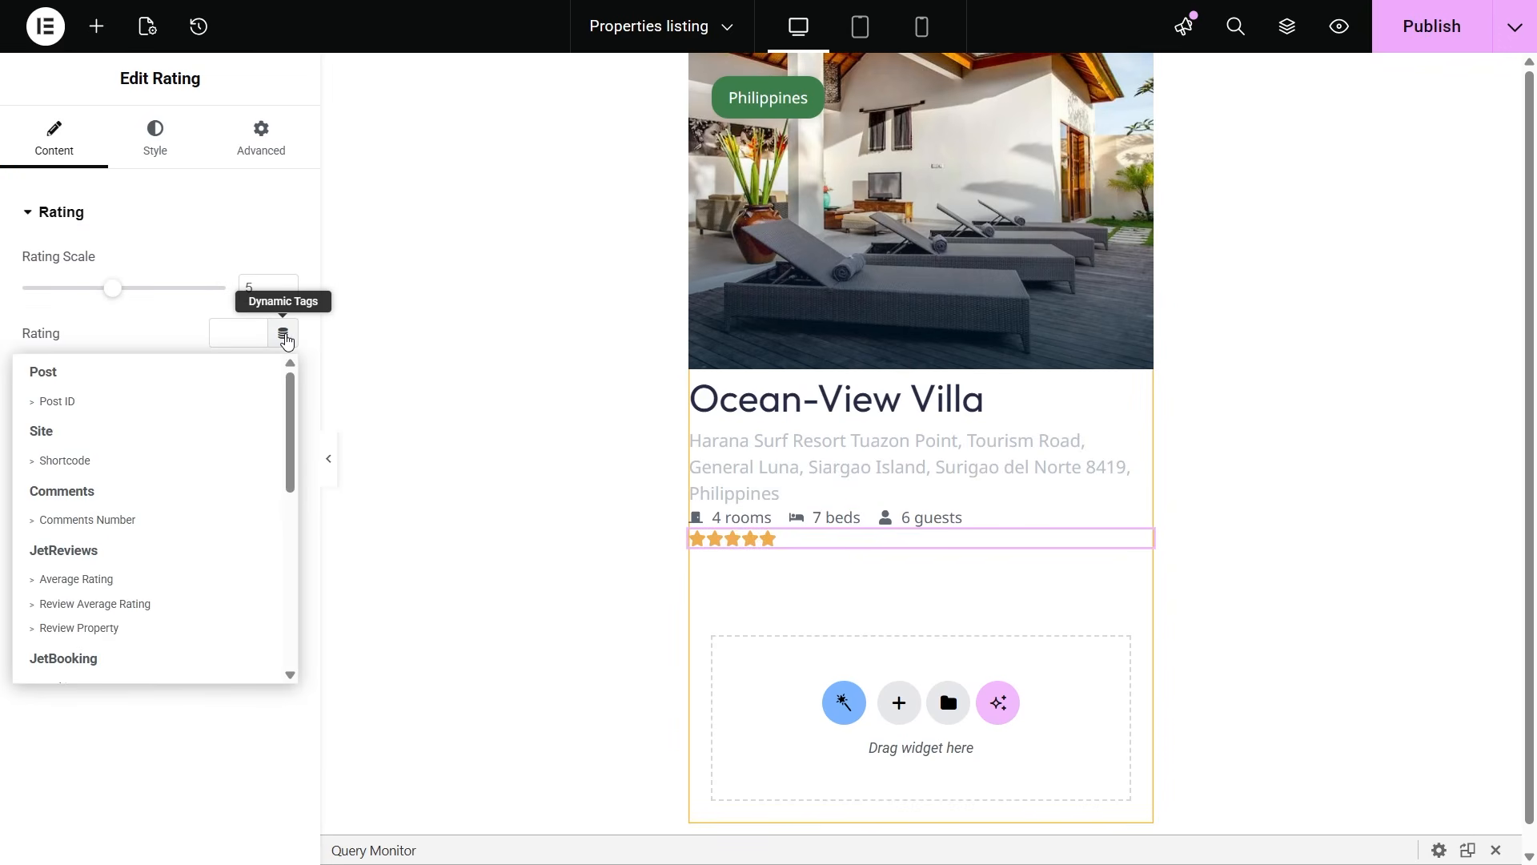
click(112, 576)
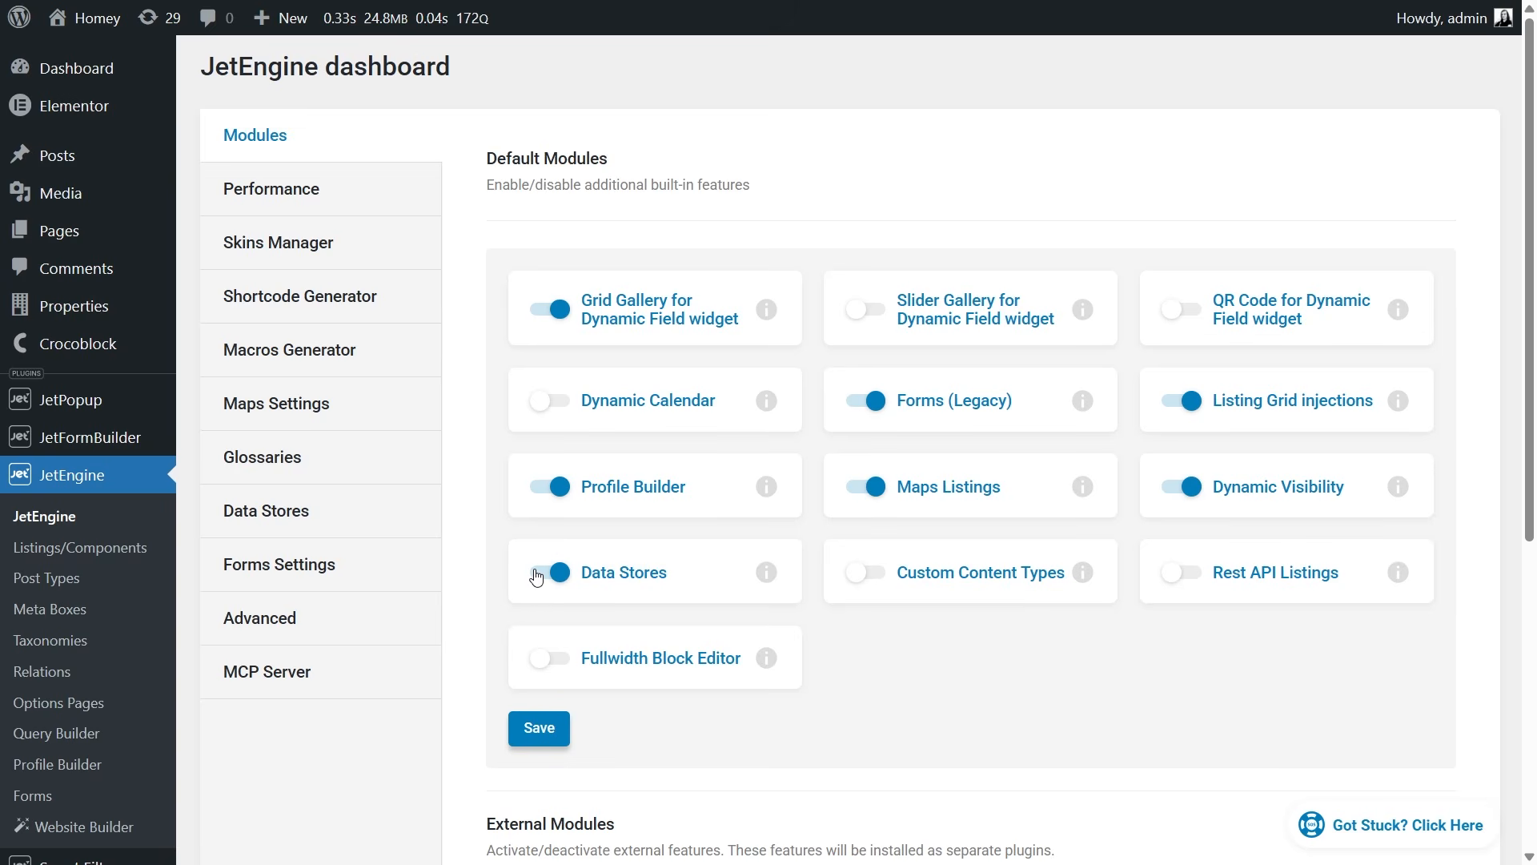
Step: Check the Data Stores module description in the JetEngine dashboard and review the settings of the Favorites store
click(766, 573)
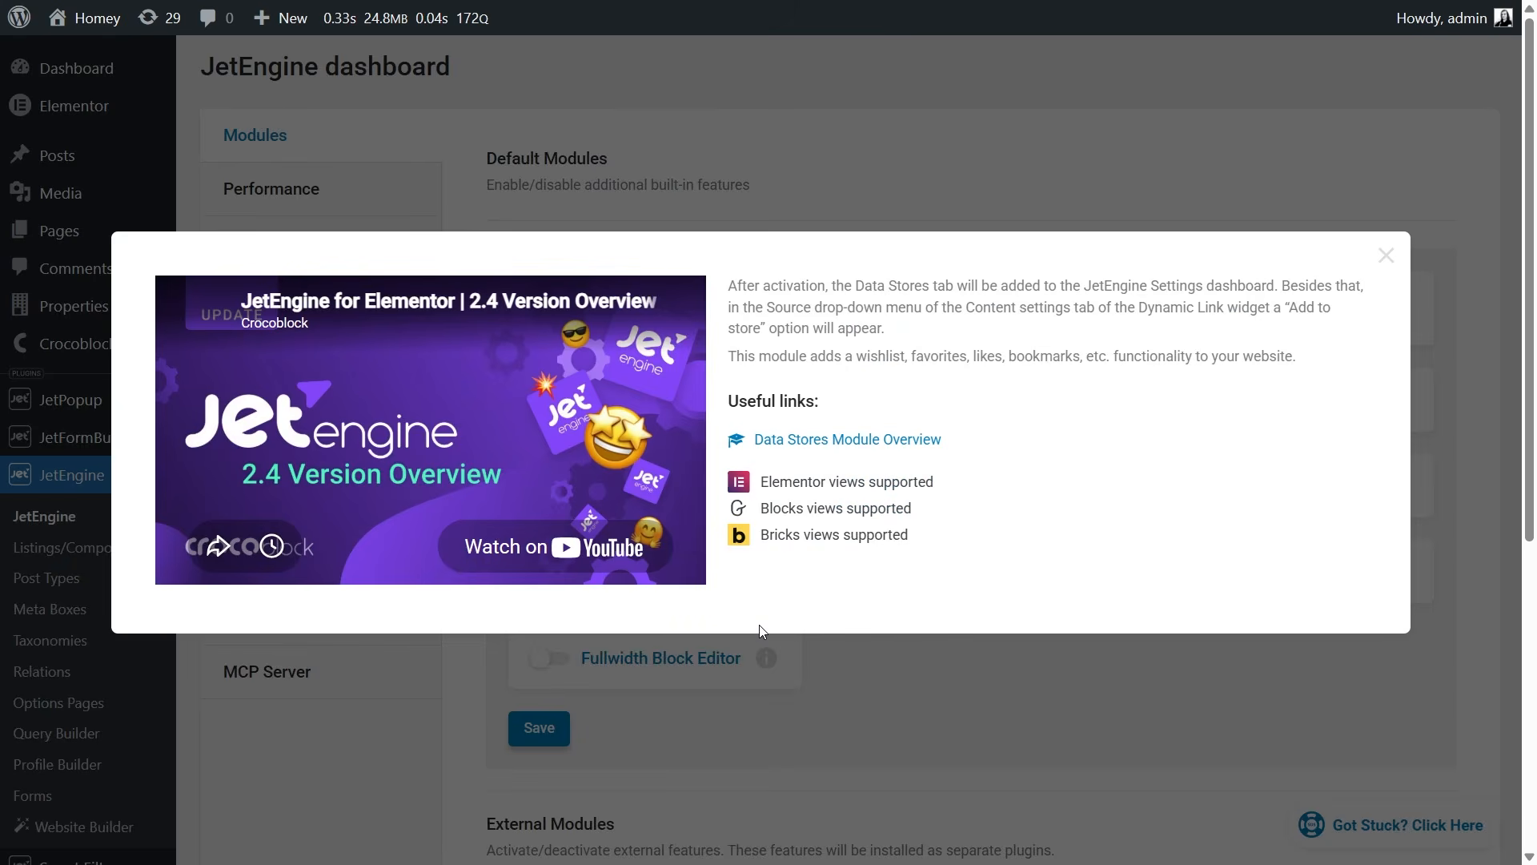
click(837, 674)
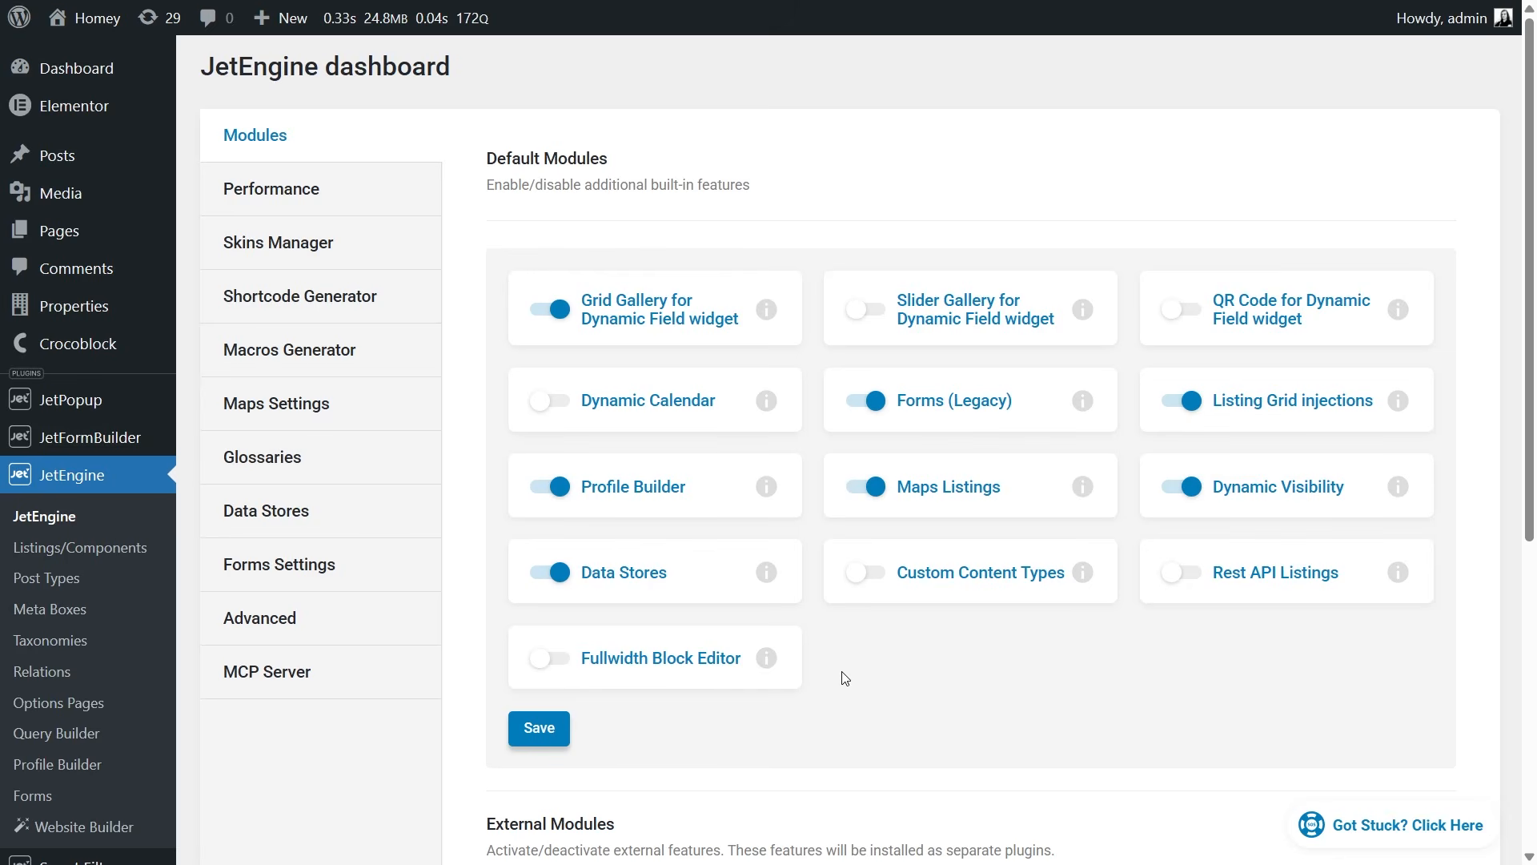
click(334, 510)
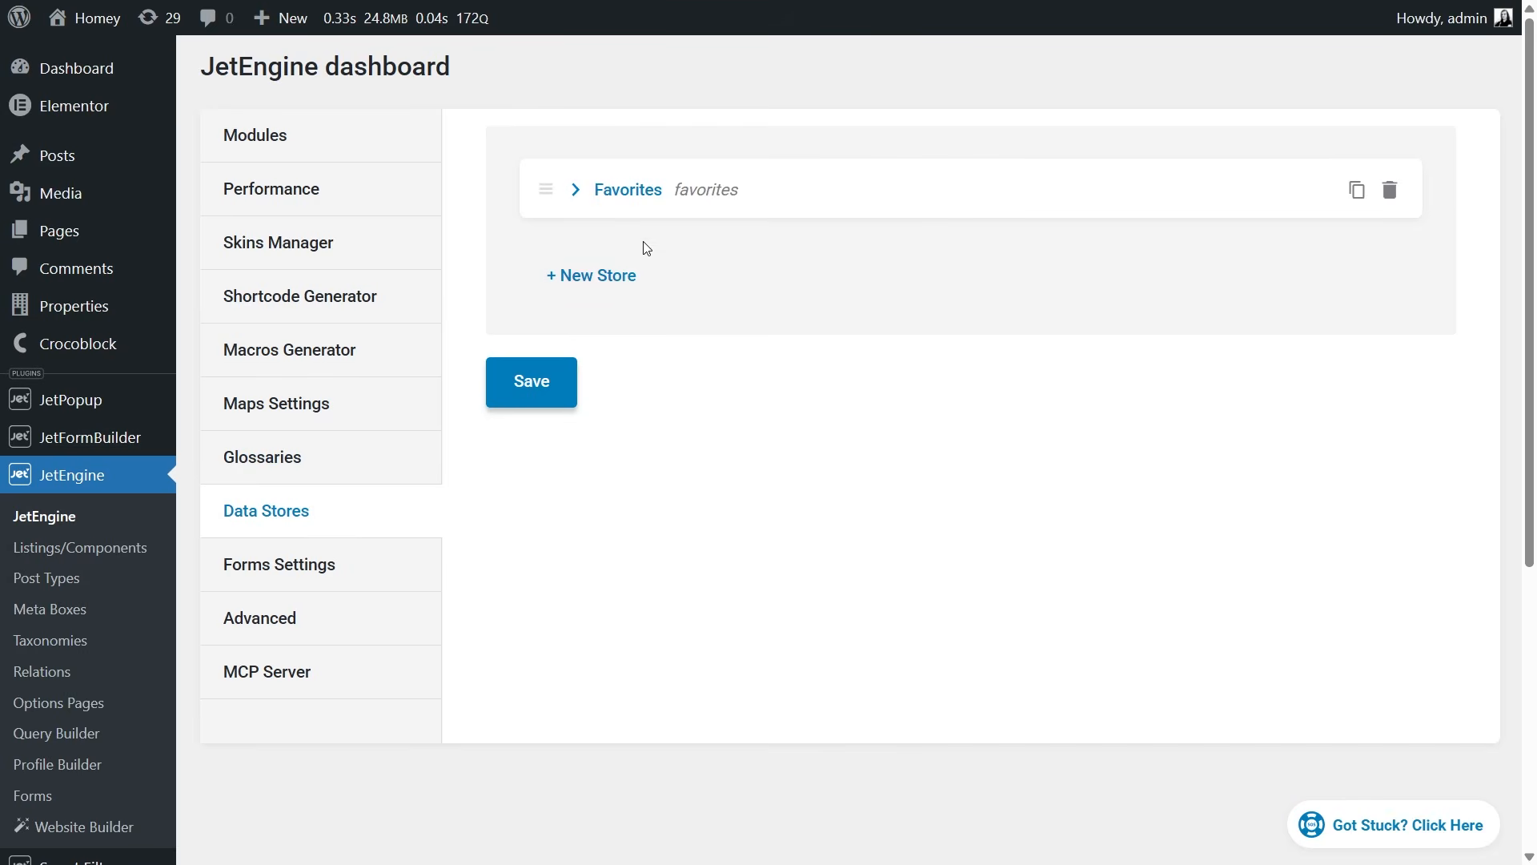
click(661, 203)
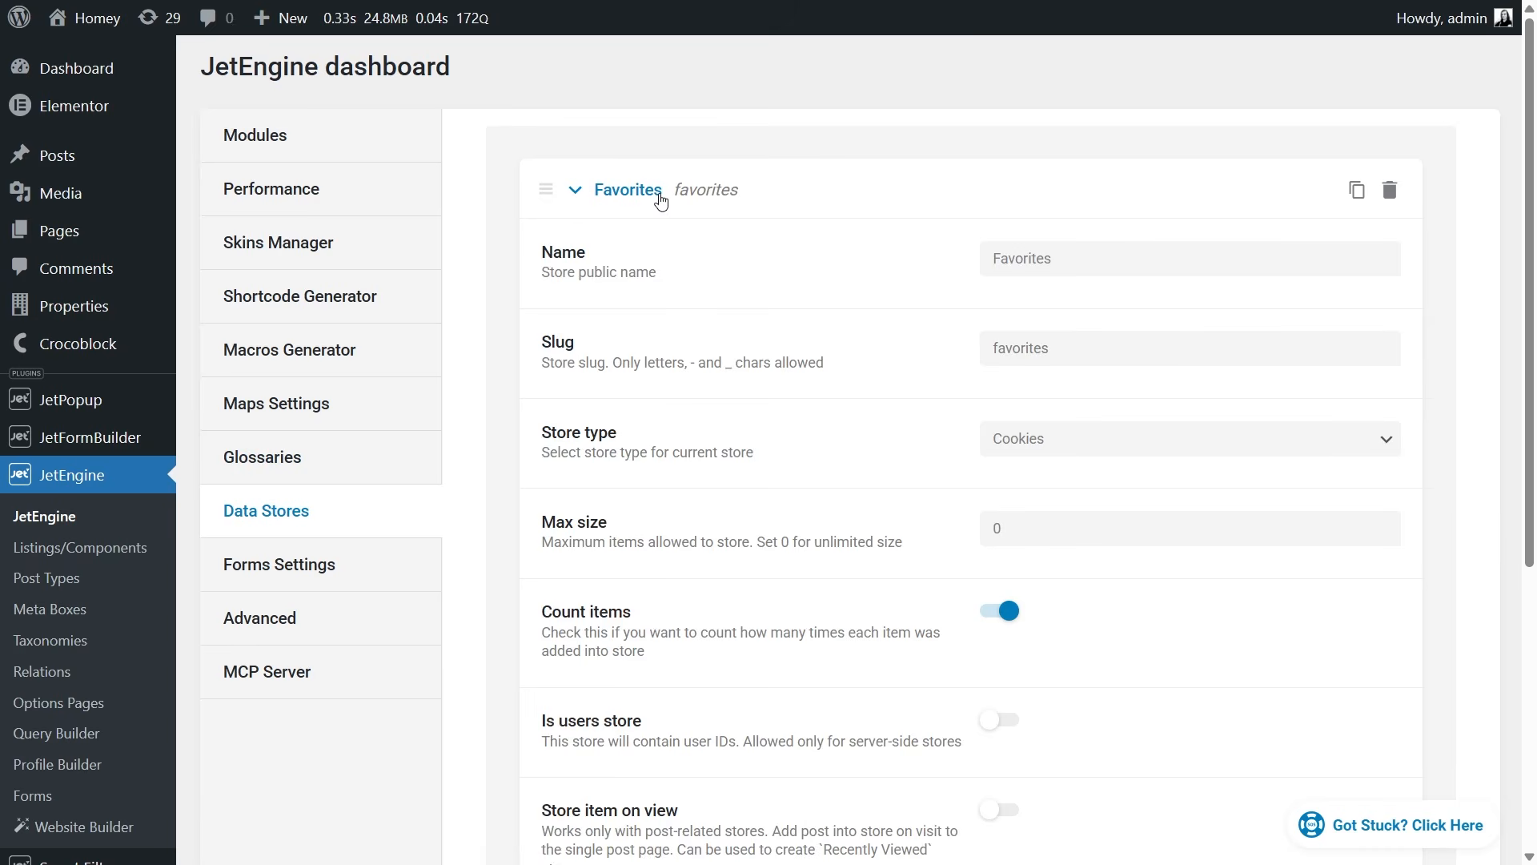
scroll(796, 429, down, 2)
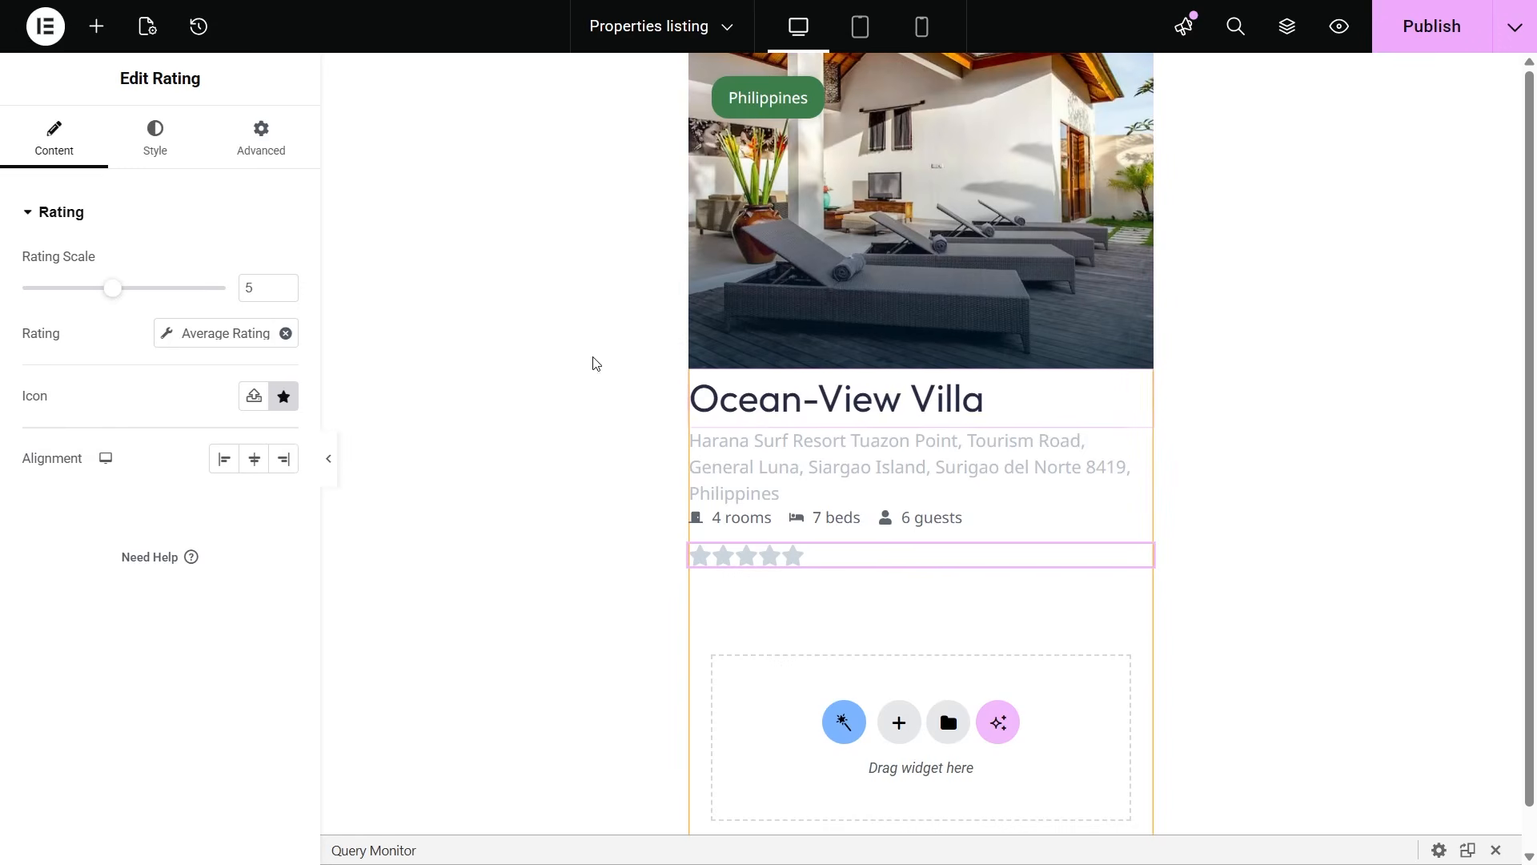
Step: Find the Data Store Button widget and place it between the property image and the title in the listing template
click(104, 38)
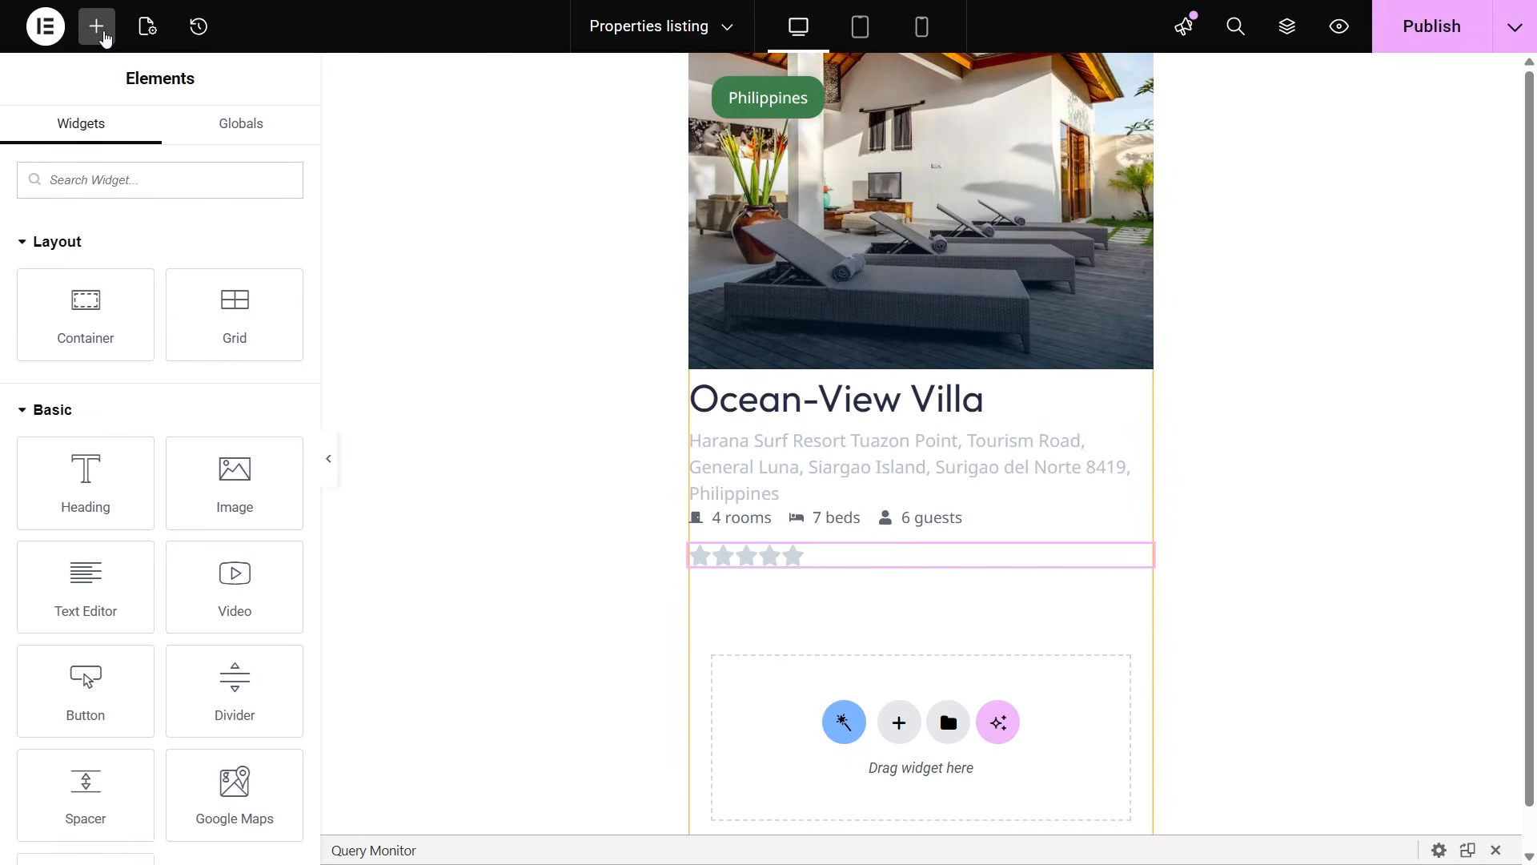
text(data)
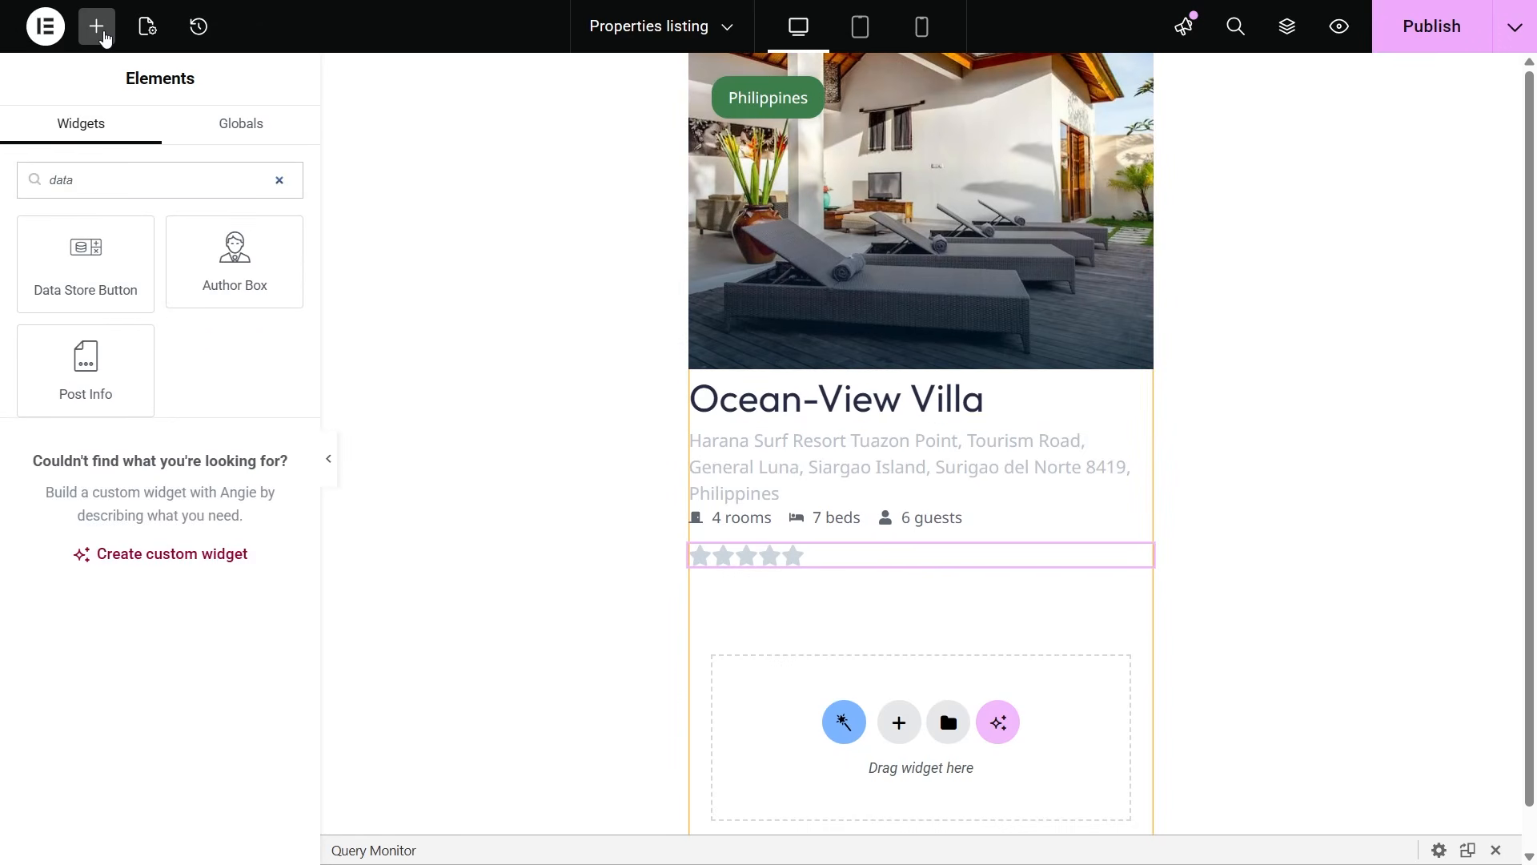
drag(97, 232, 817, 353)
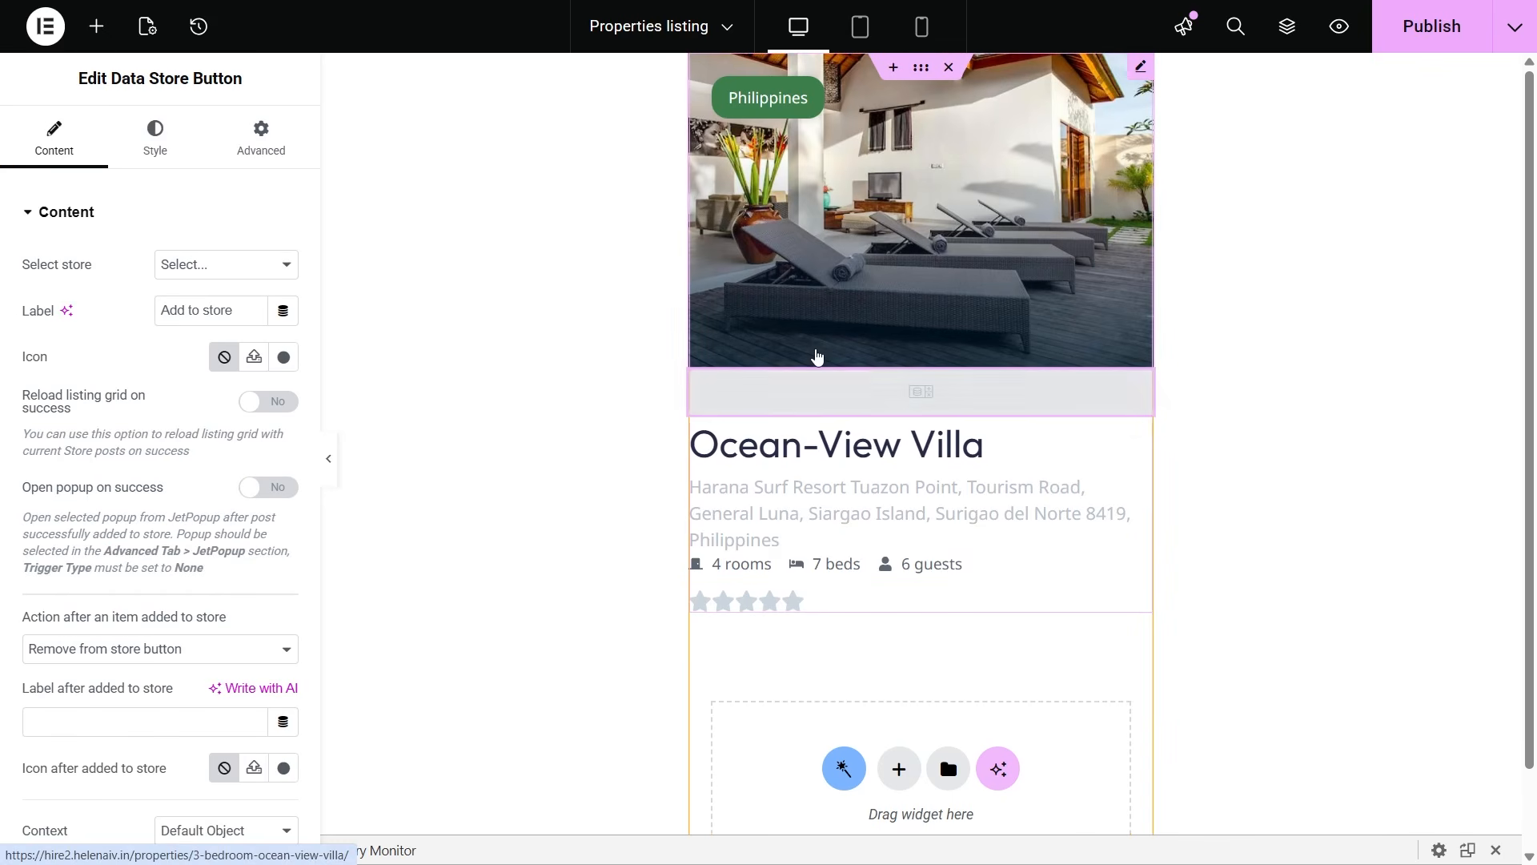
Step: Select the Favorites store as the store for the Data Store Button
click(285, 264)
click(237, 312)
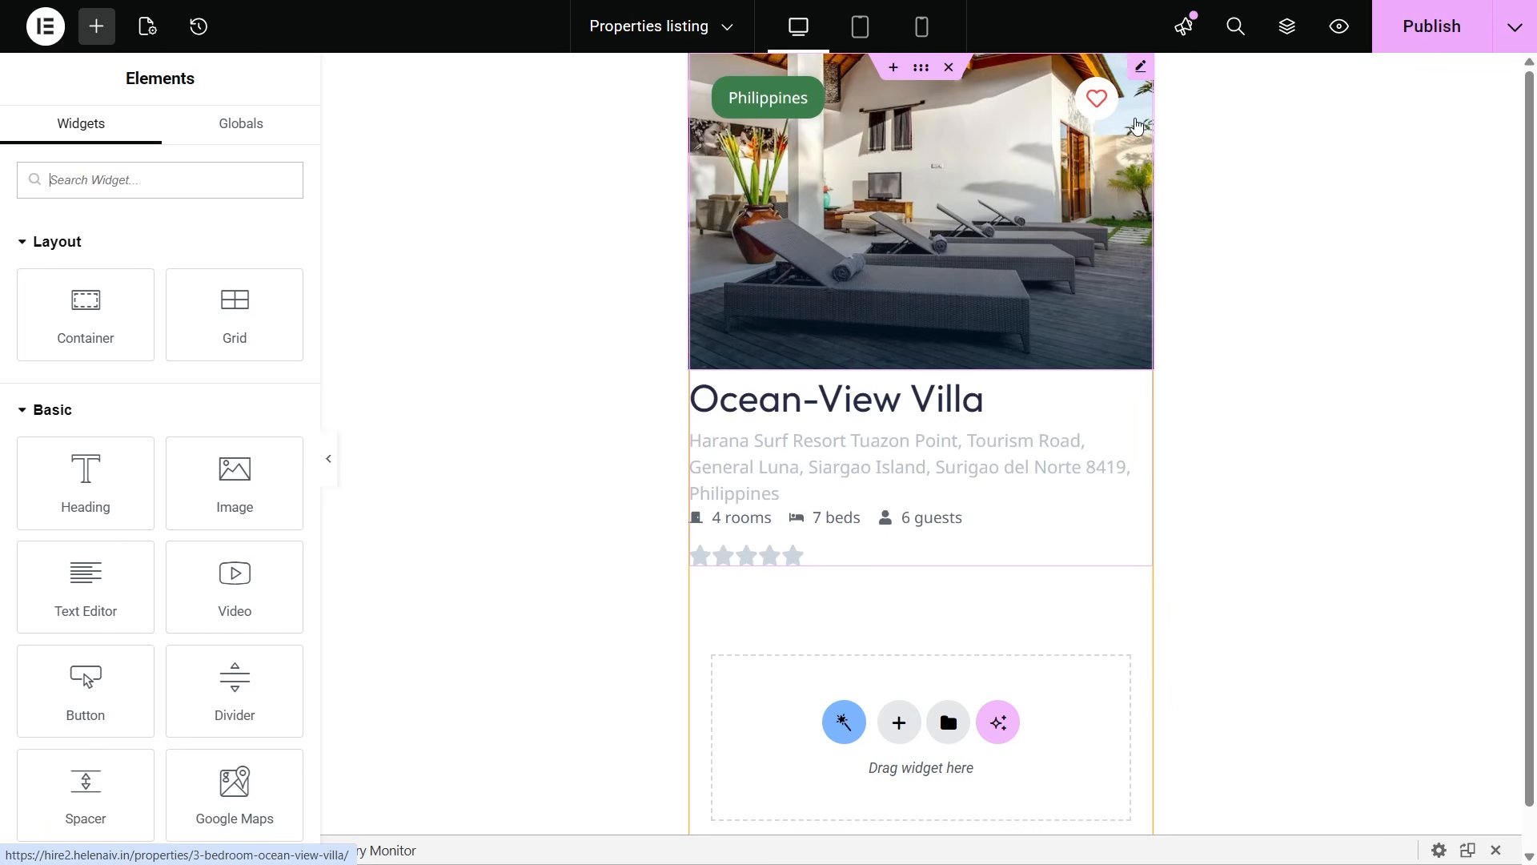
Step: Try a Button widget below the rating stars with its link set to the dynamic Post URL, and remove it
drag(103, 711, 854, 570)
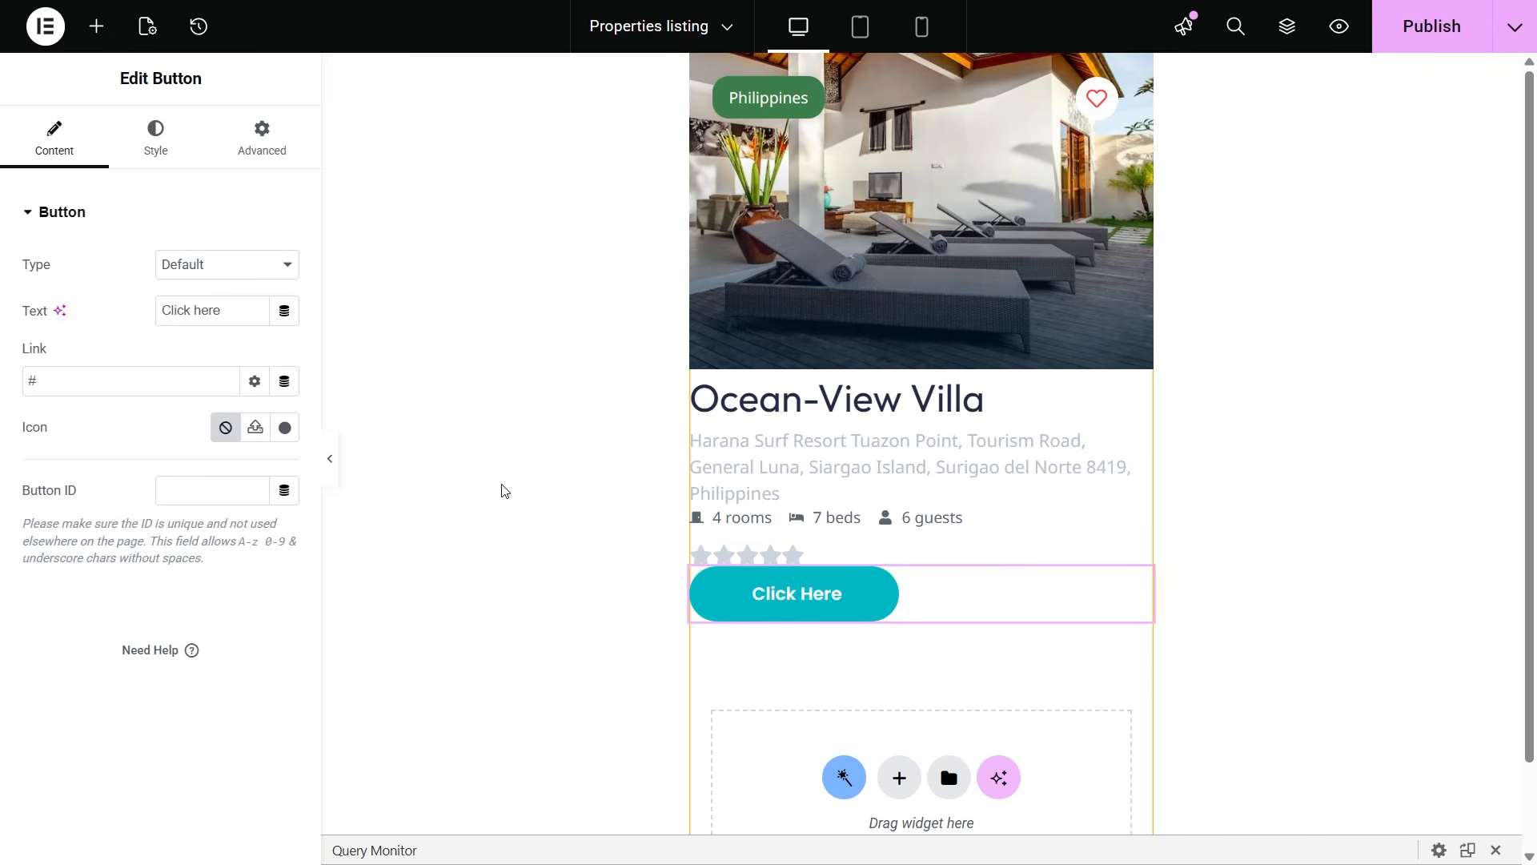
click(285, 383)
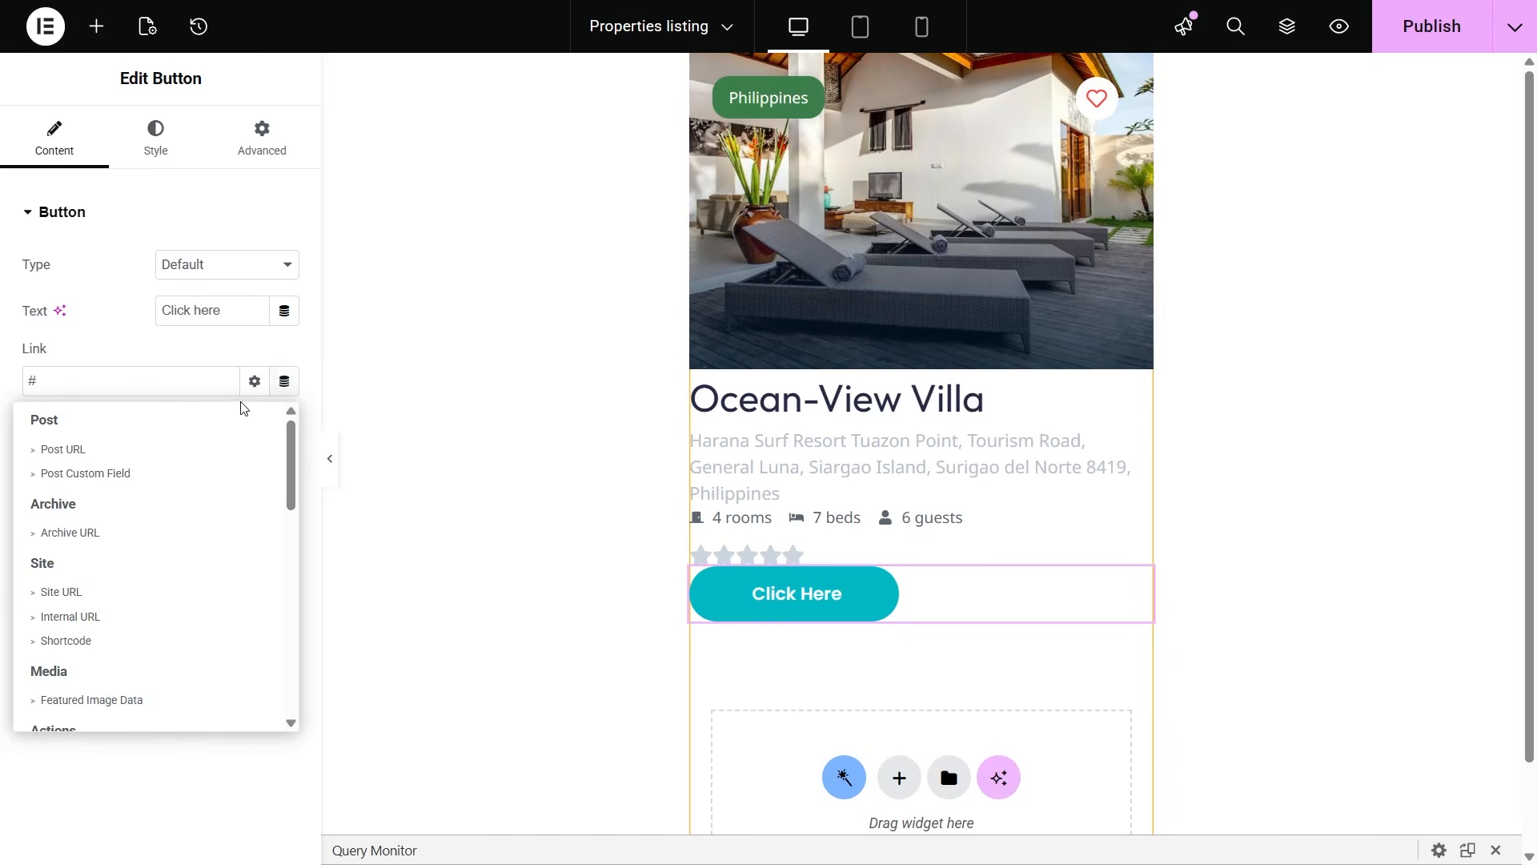
click(129, 453)
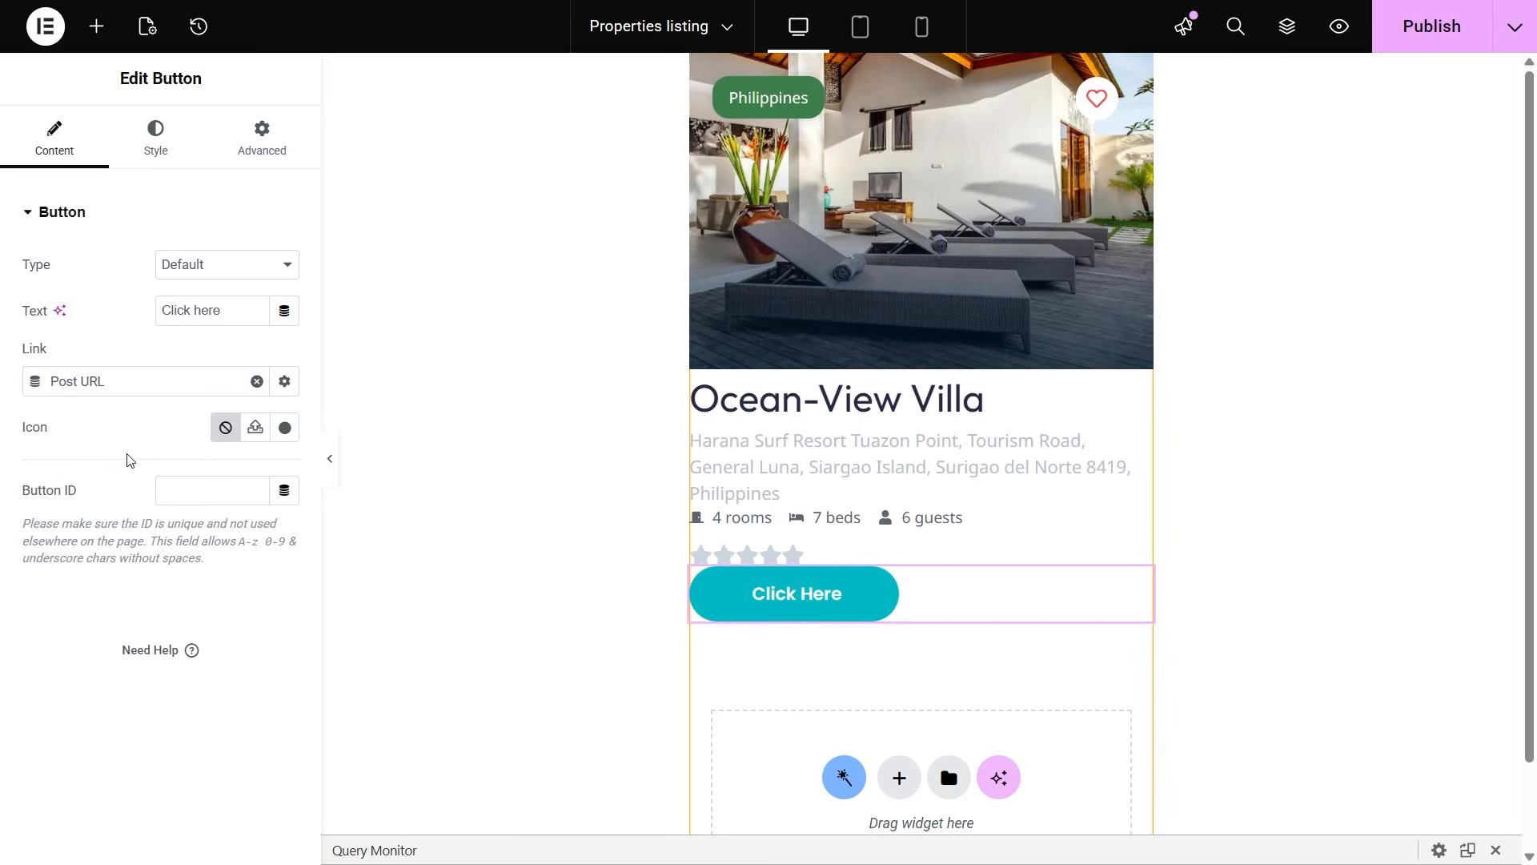
key(Delete)
Step: Add a Dynamic Link widget below the rating stars and look through its source options
text(dyna)
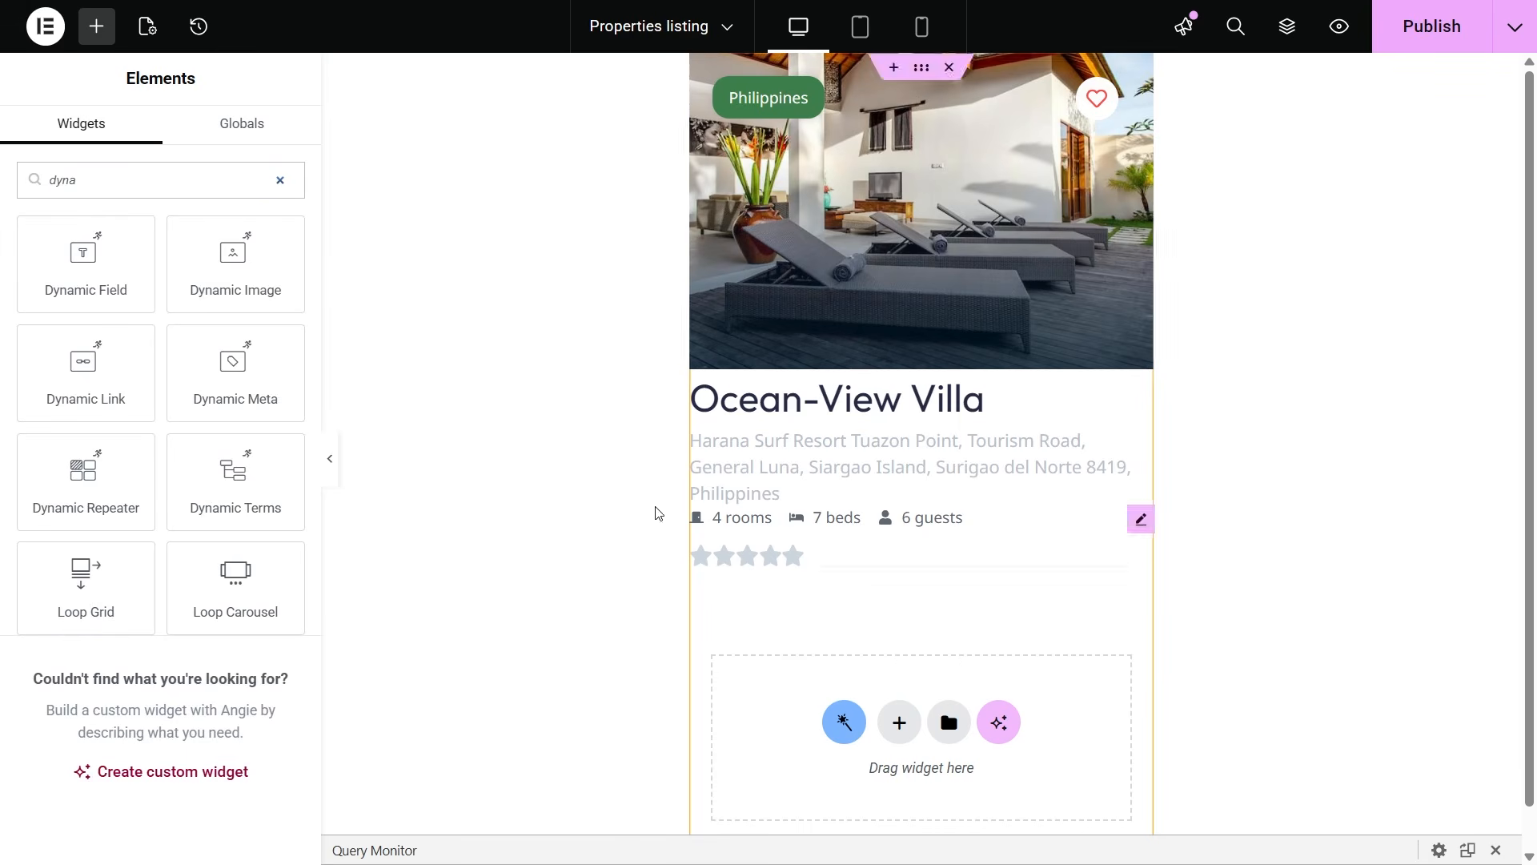
drag(134, 369, 838, 563)
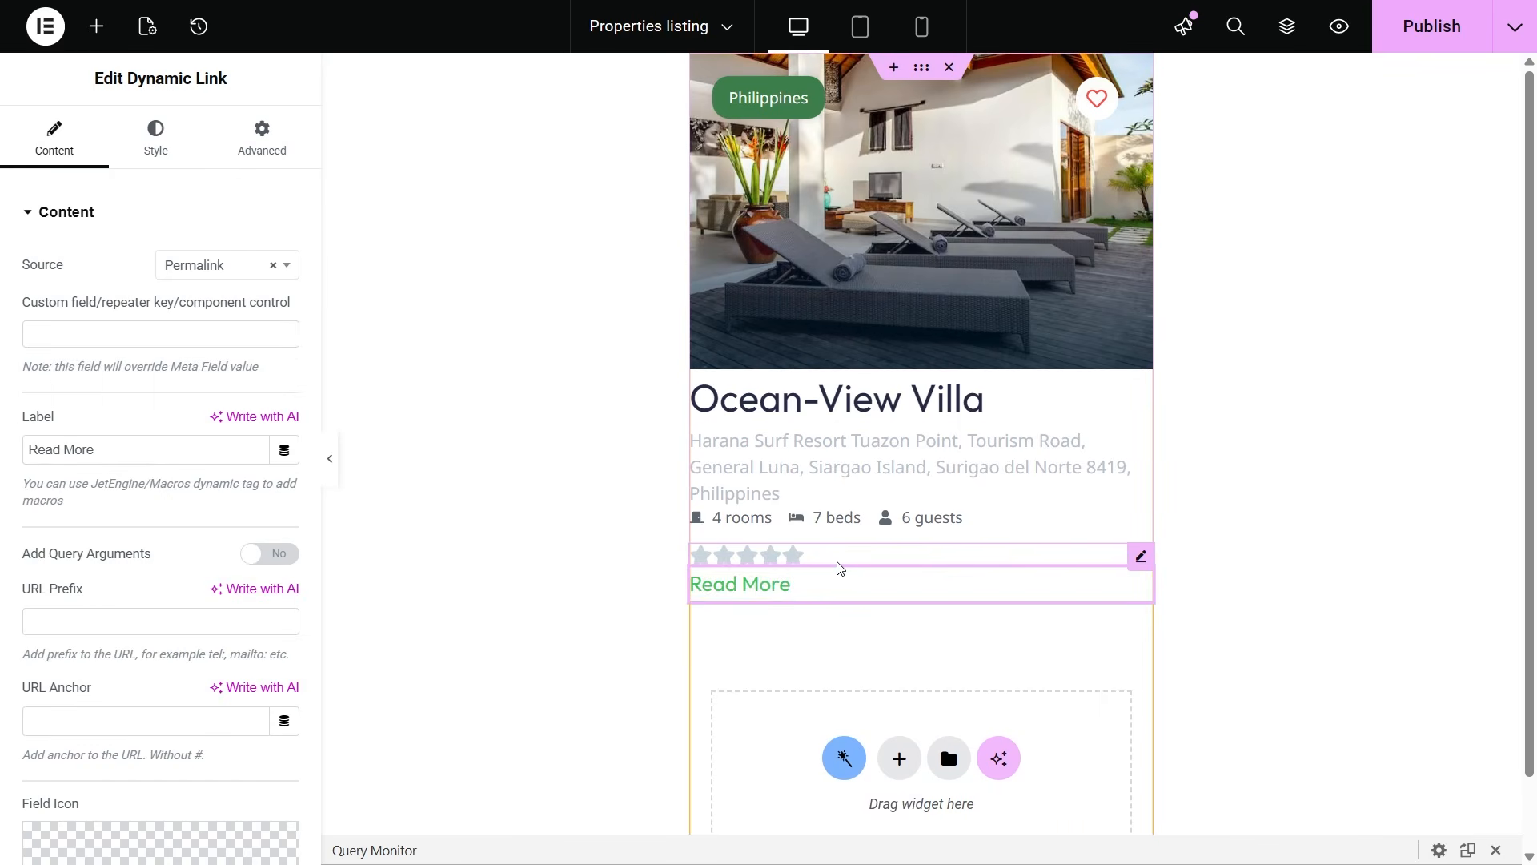
click(242, 278)
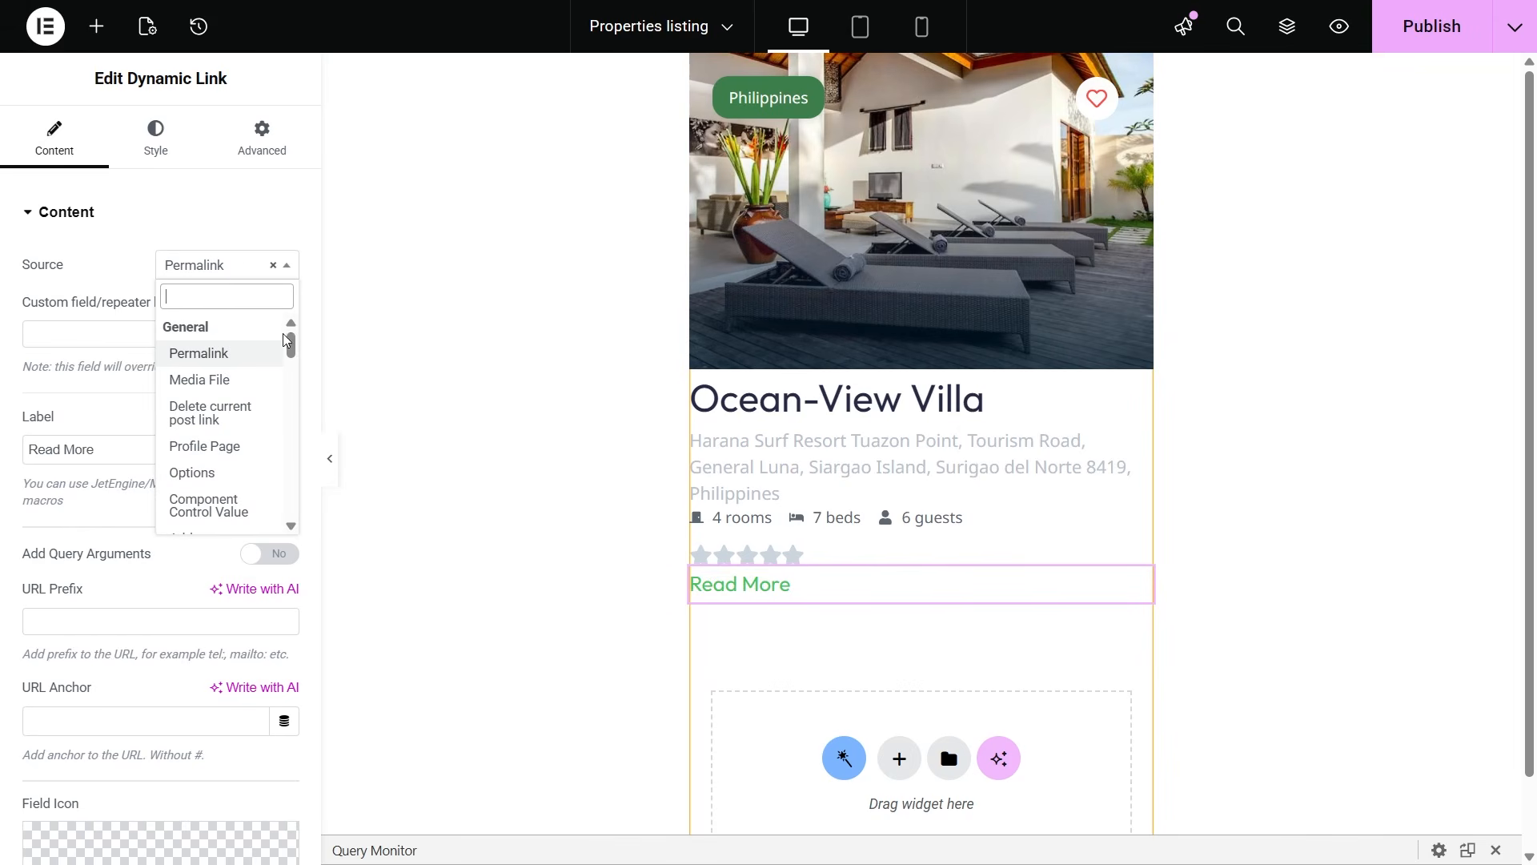
drag(292, 346, 279, 522)
scroll(258, 696, down, 1)
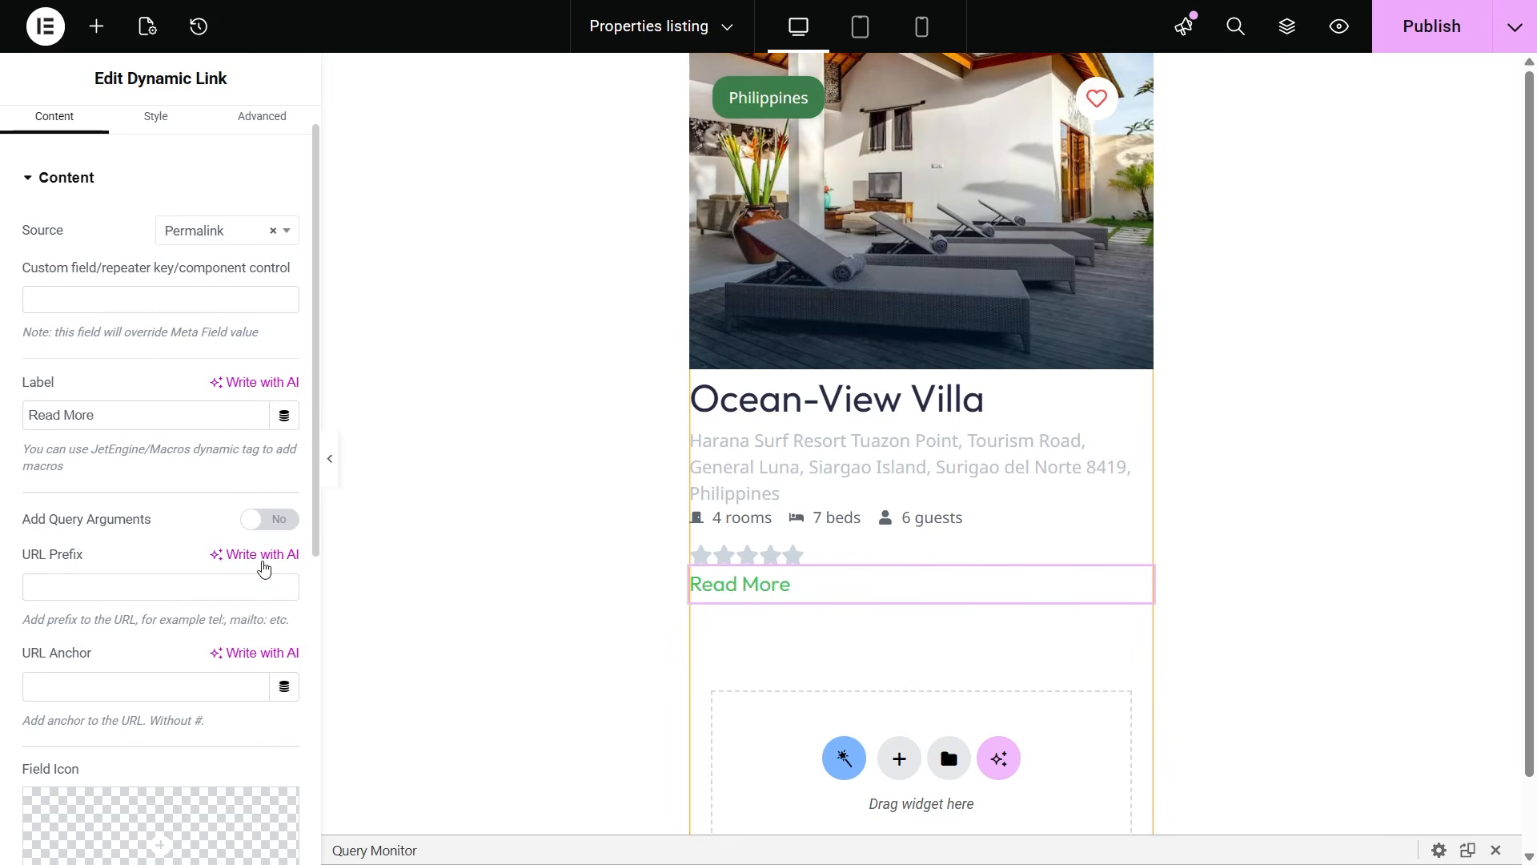
Step: Enable query arguments for the Dynamic Link and set its source to the Rooms field of Properties
click(273, 521)
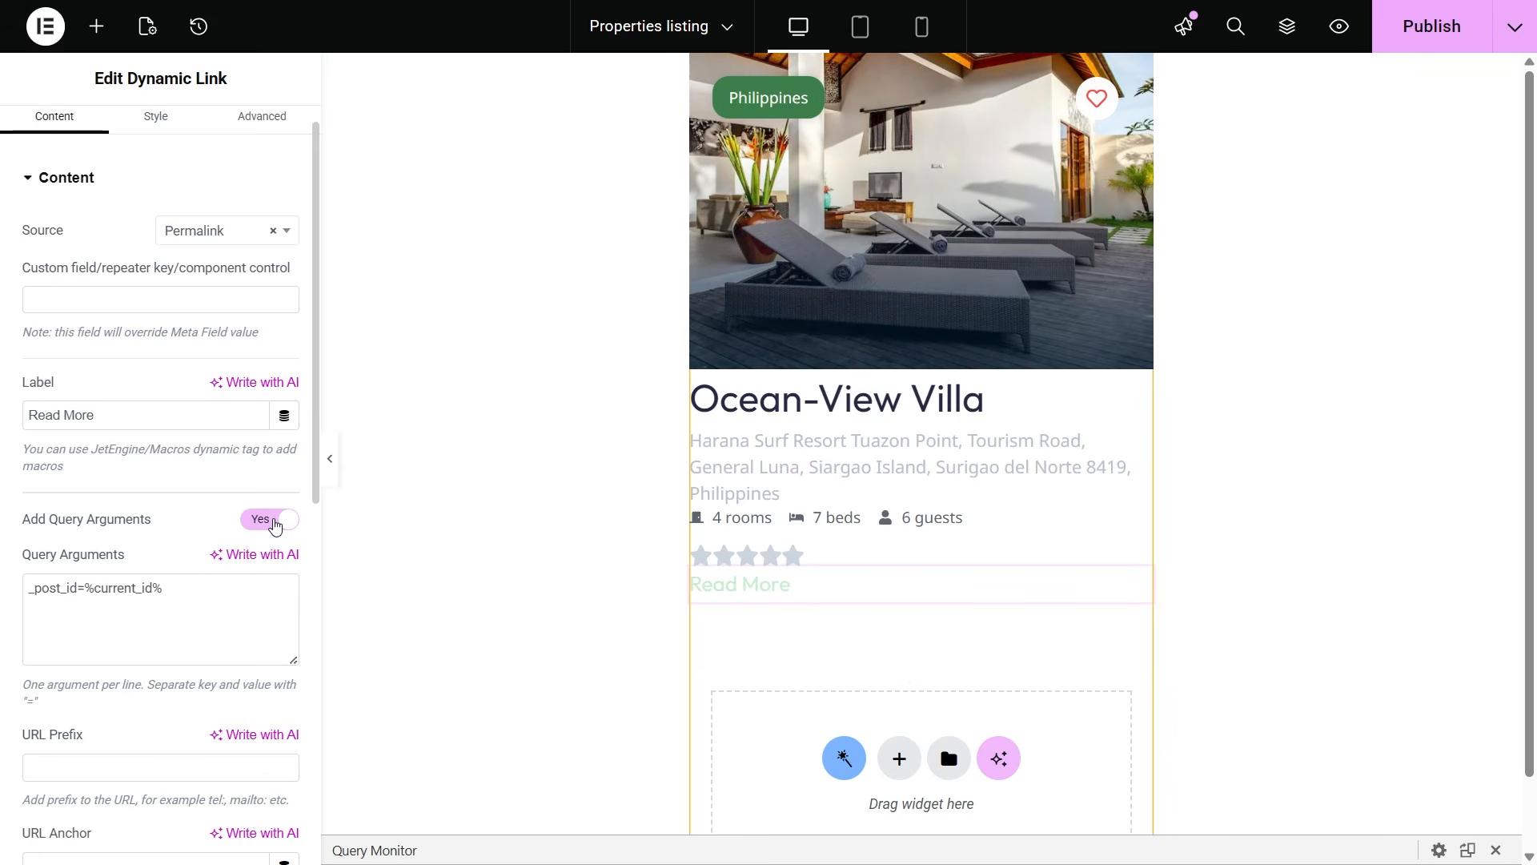
click(169, 593)
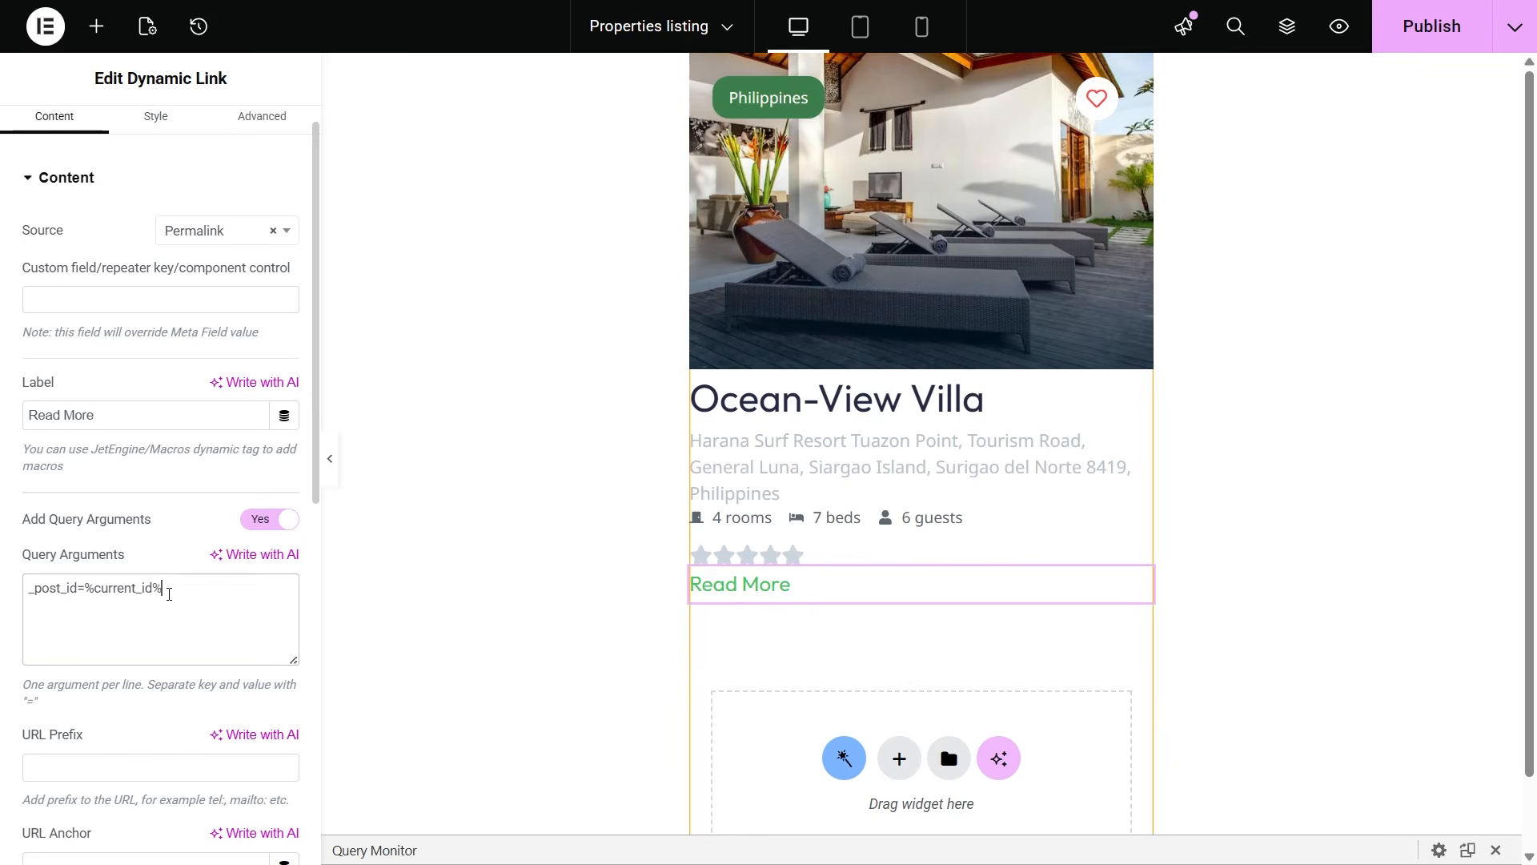
drag(169, 593, 24, 599)
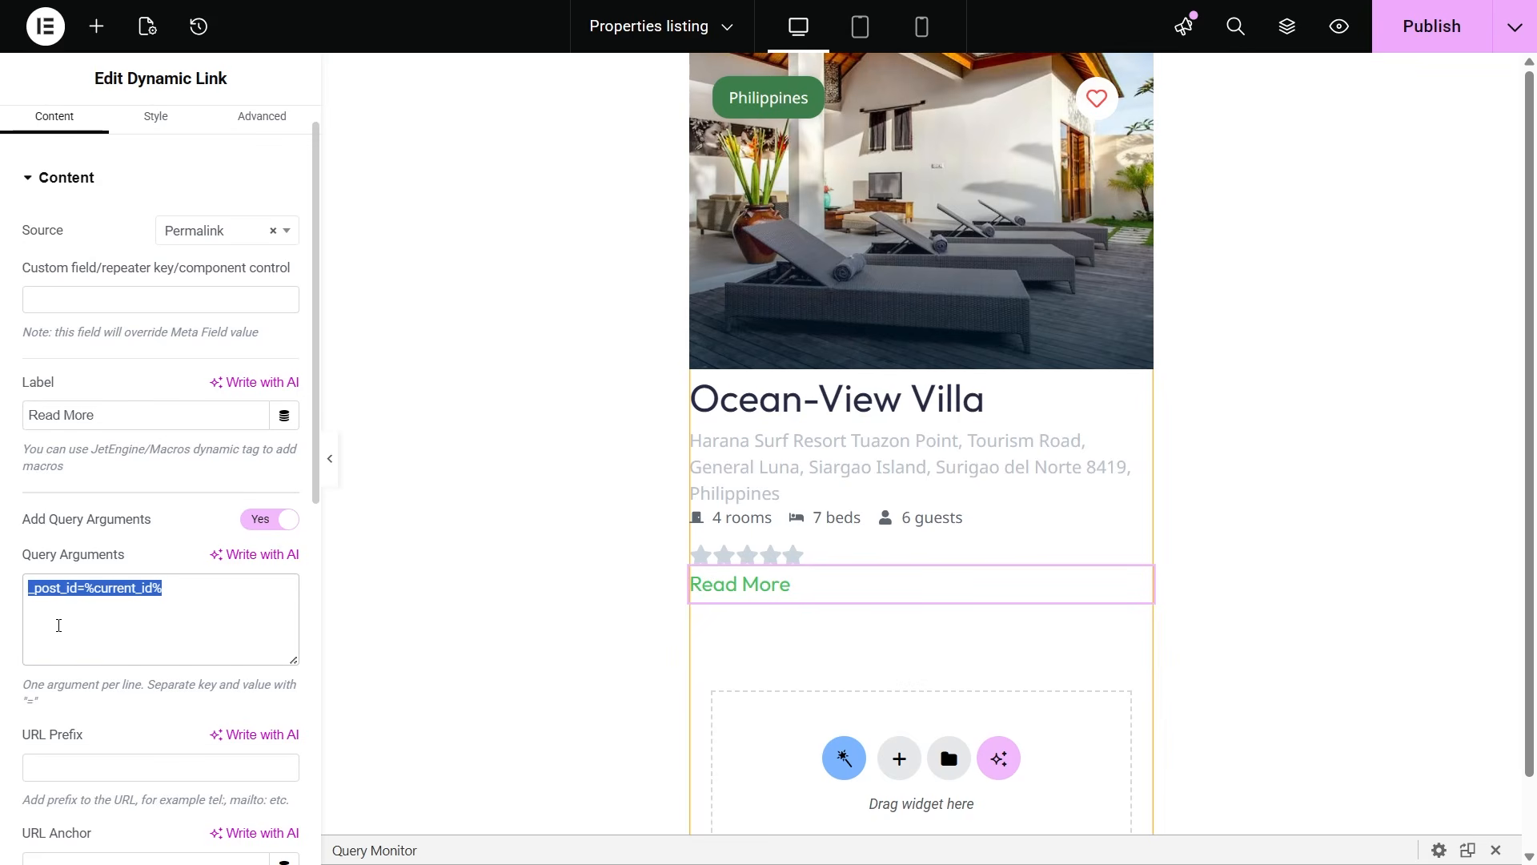
click(224, 228)
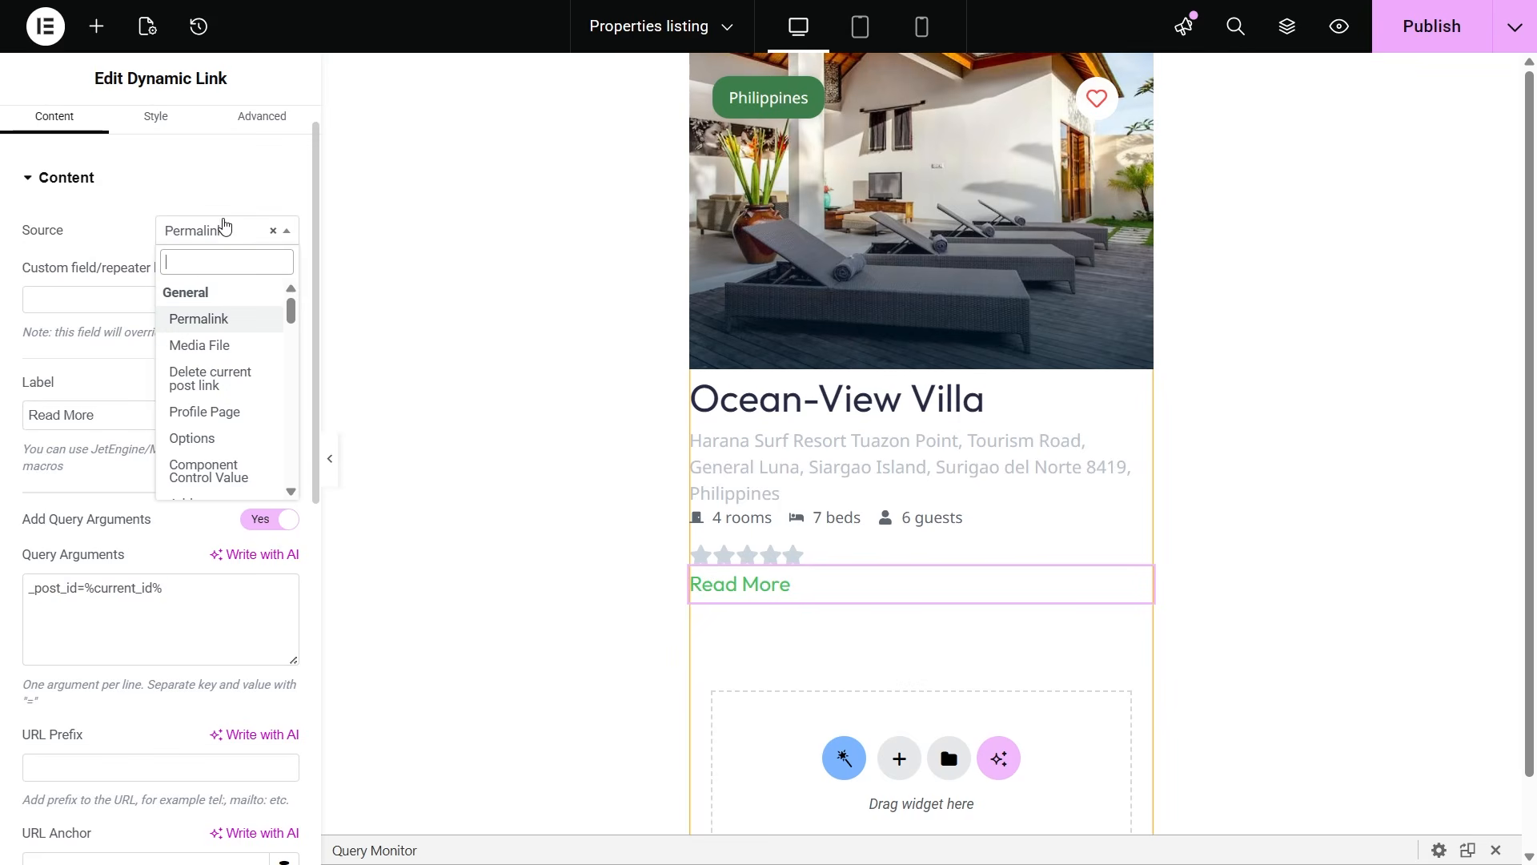
scroll(233, 416, down, 2)
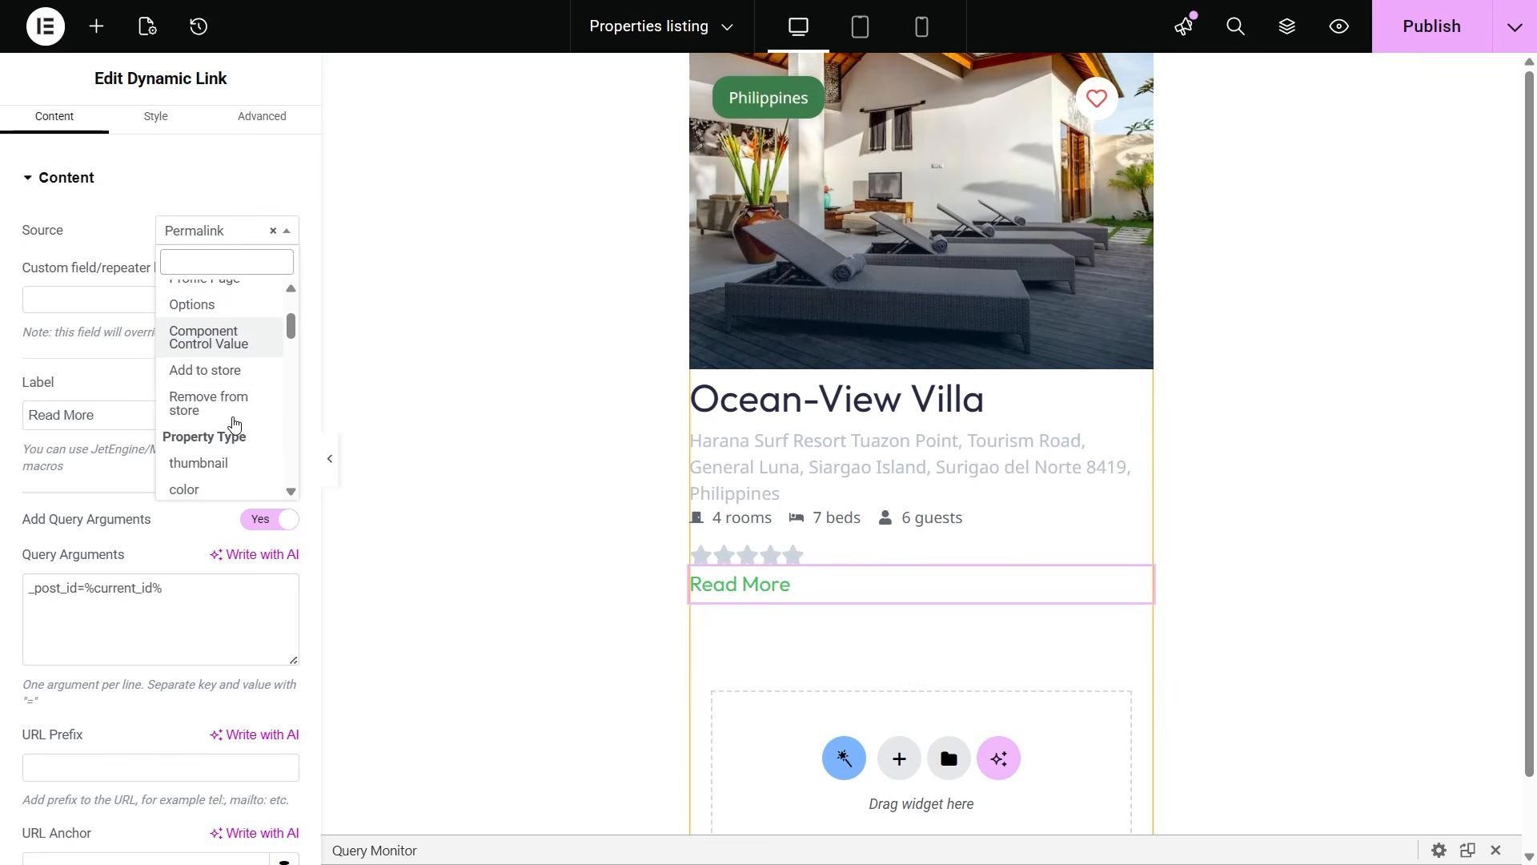
scroll(233, 423, down, 3)
scroll(233, 425, down, 3)
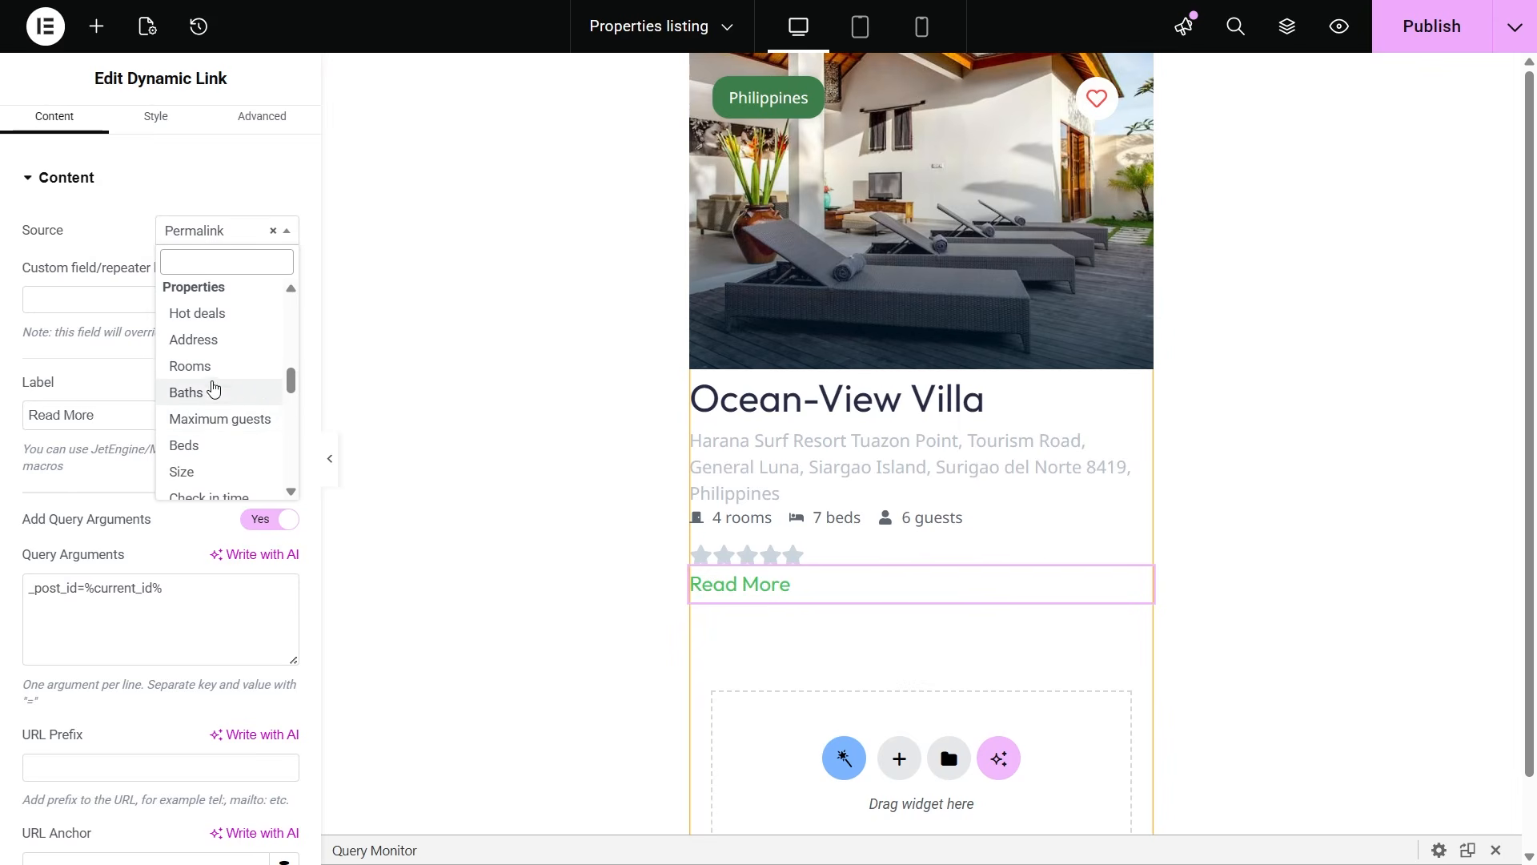
click(206, 366)
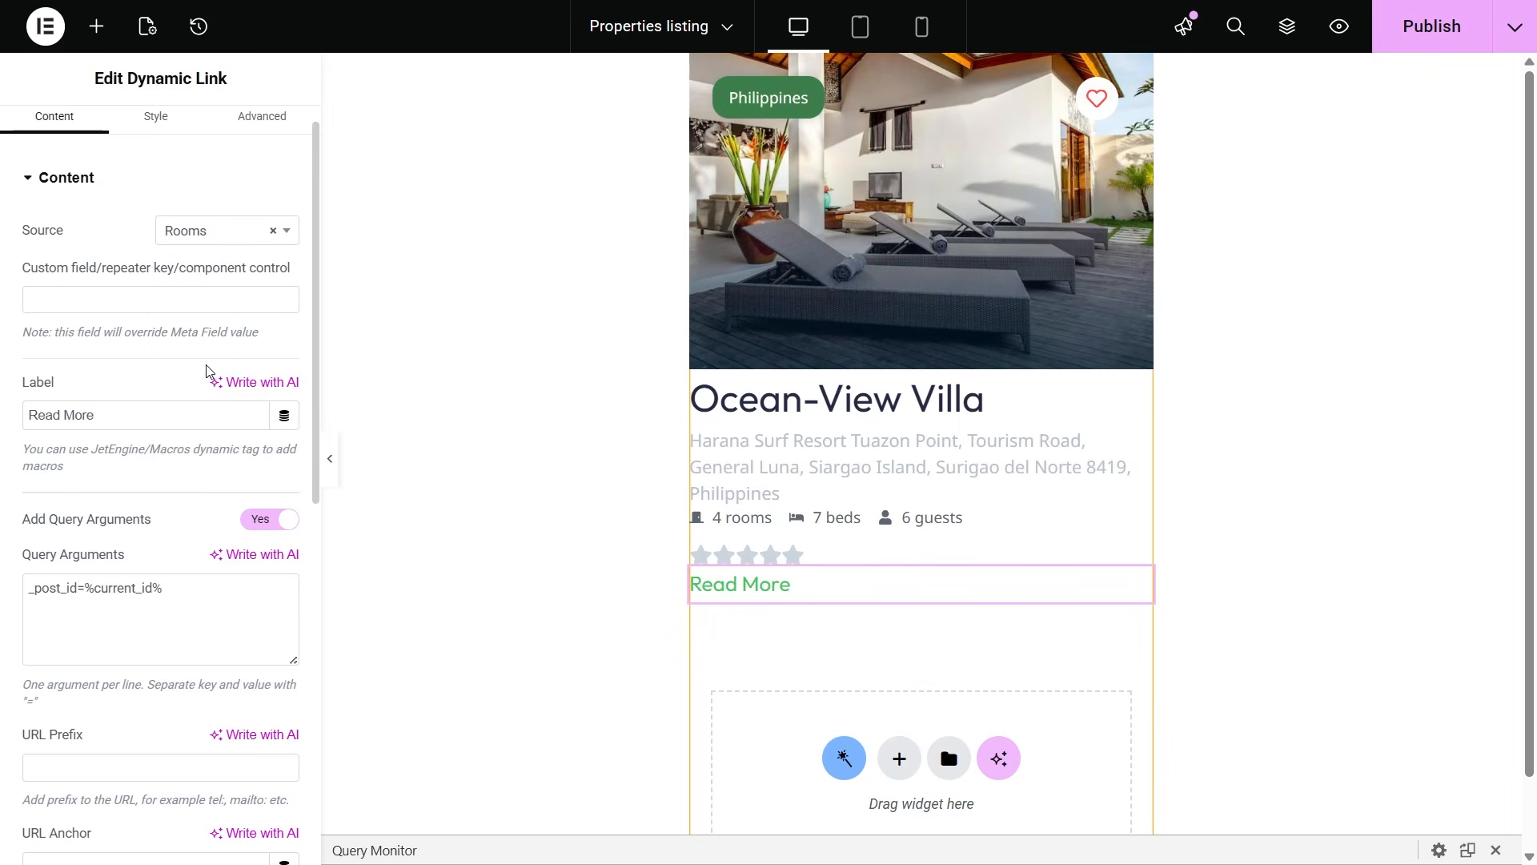
Step: Add rooms=%field_value% as a second query argument of the Dynamic Link
click(205, 587)
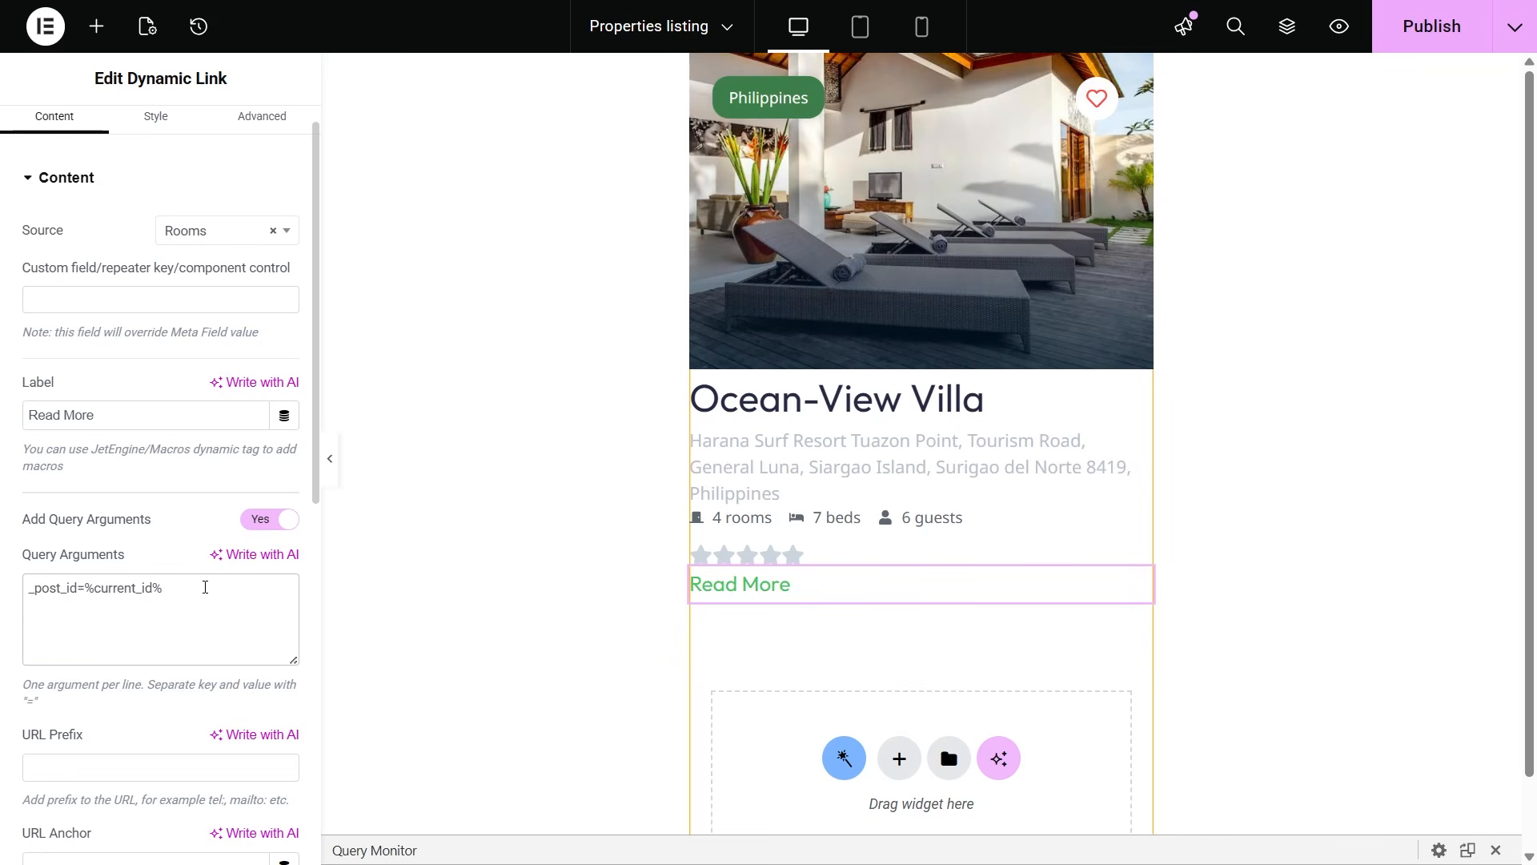
text(rooms=%)
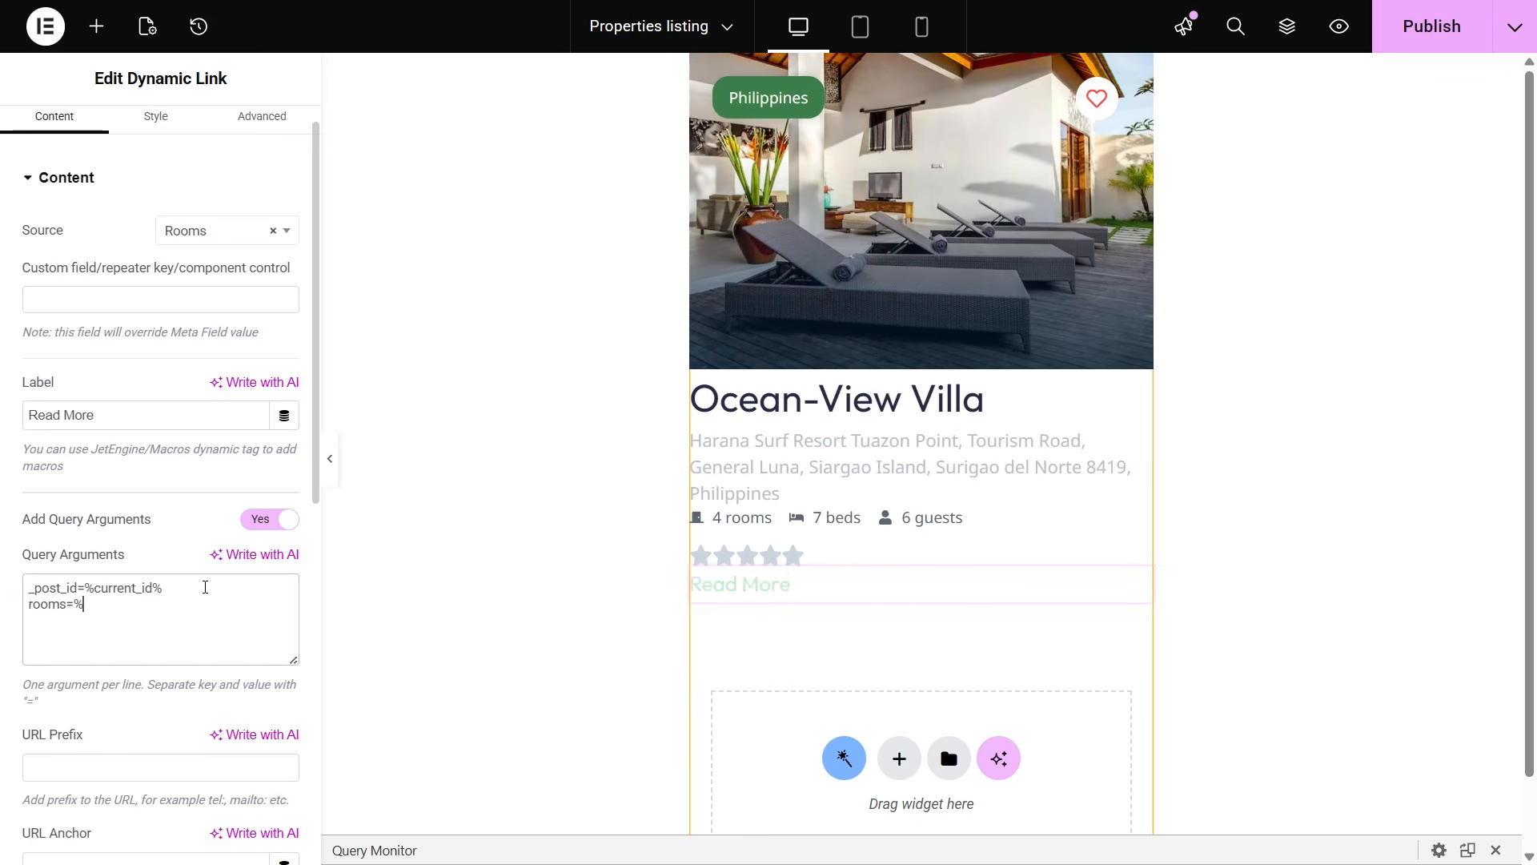
text(field_value%)
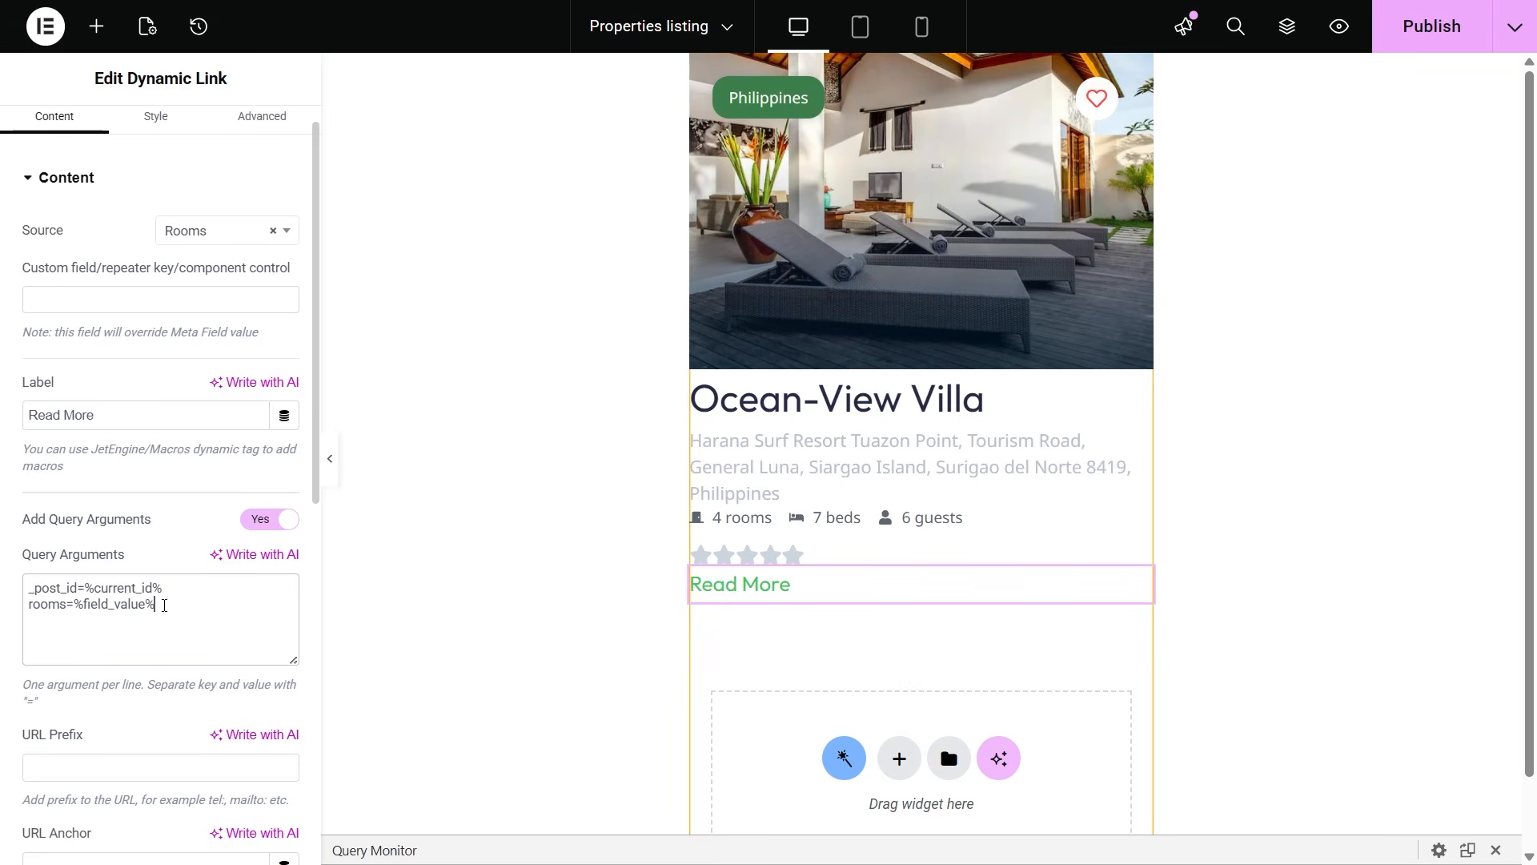
drag(158, 606, 30, 604)
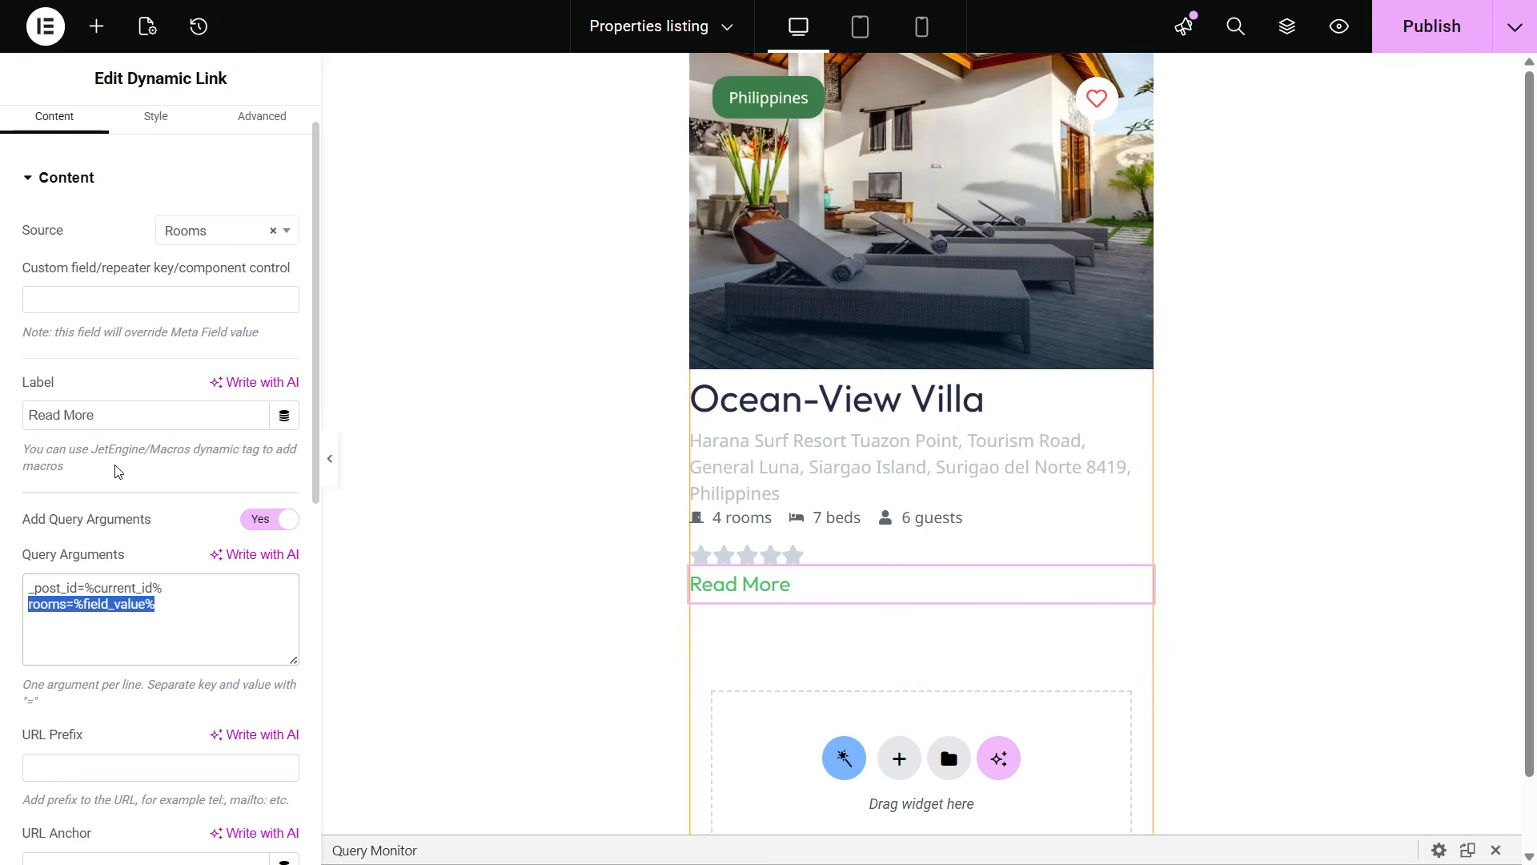
Step: In the listing item's settings, turn the clickable listing item option off and back on
click(161, 32)
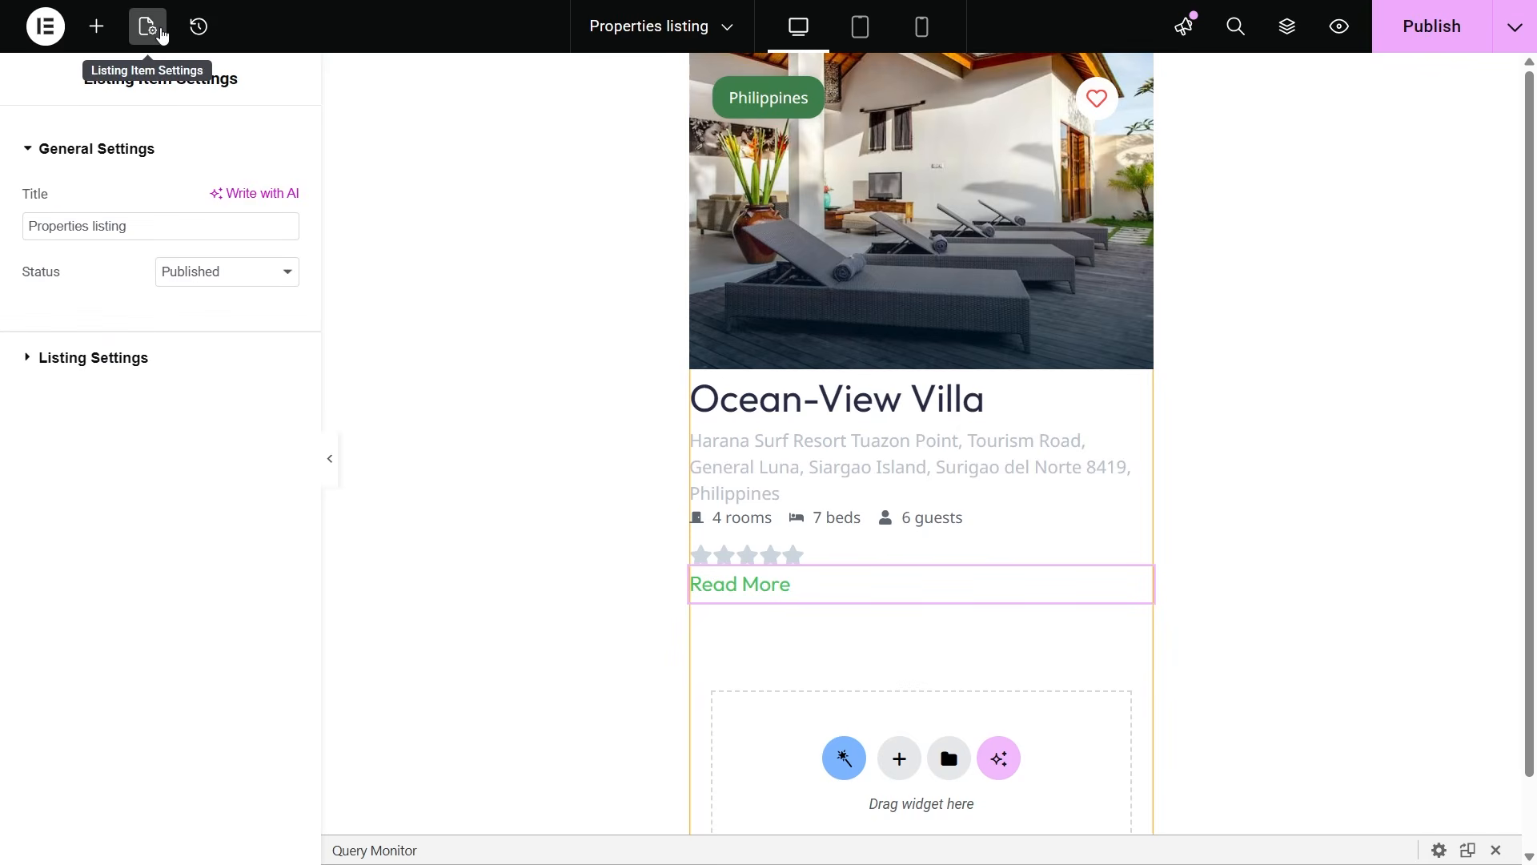
click(127, 358)
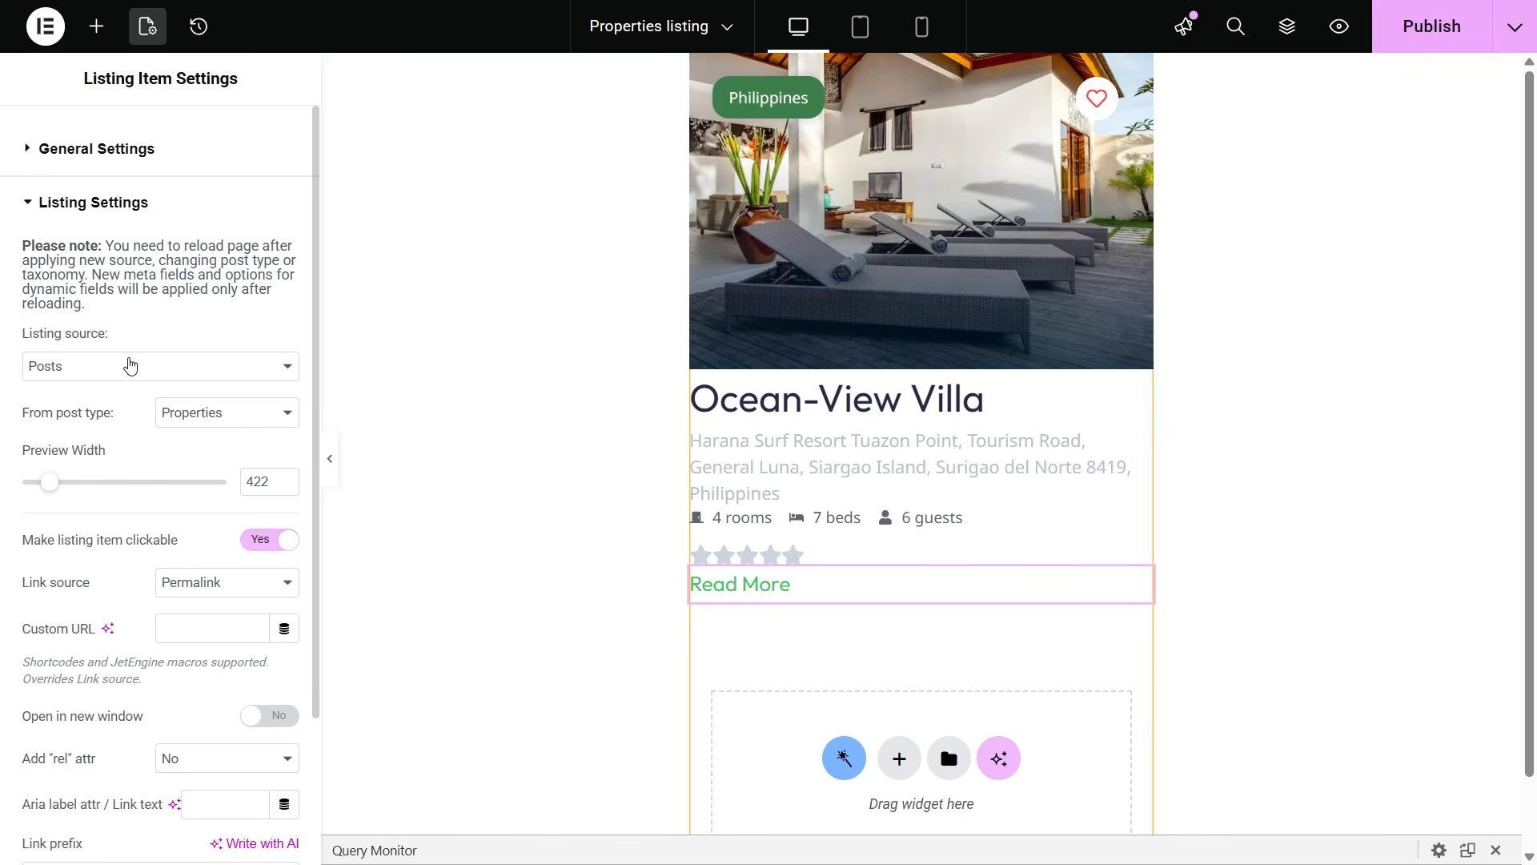
click(256, 542)
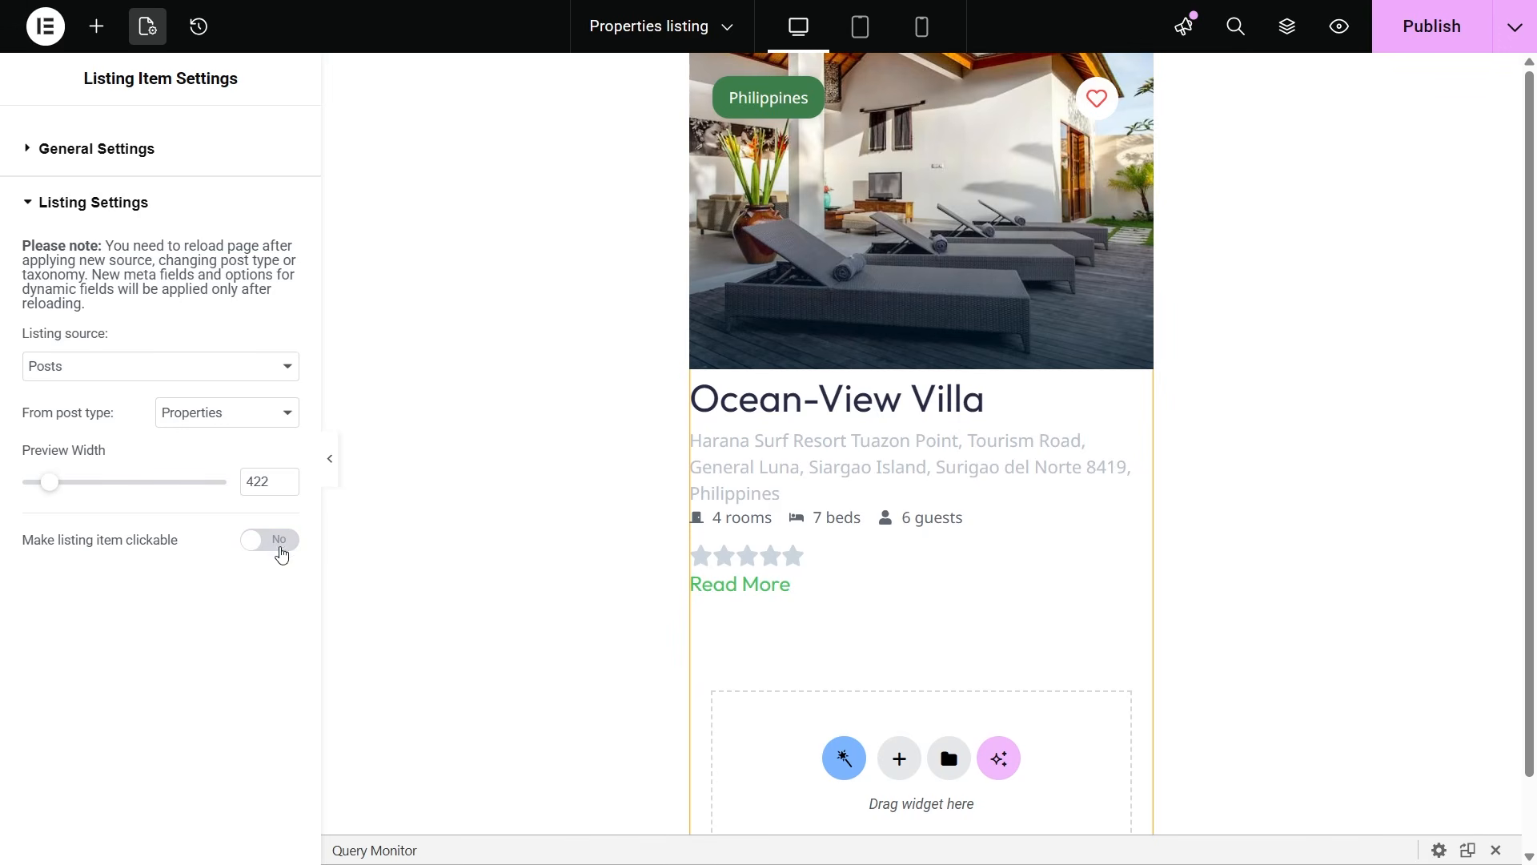
click(280, 542)
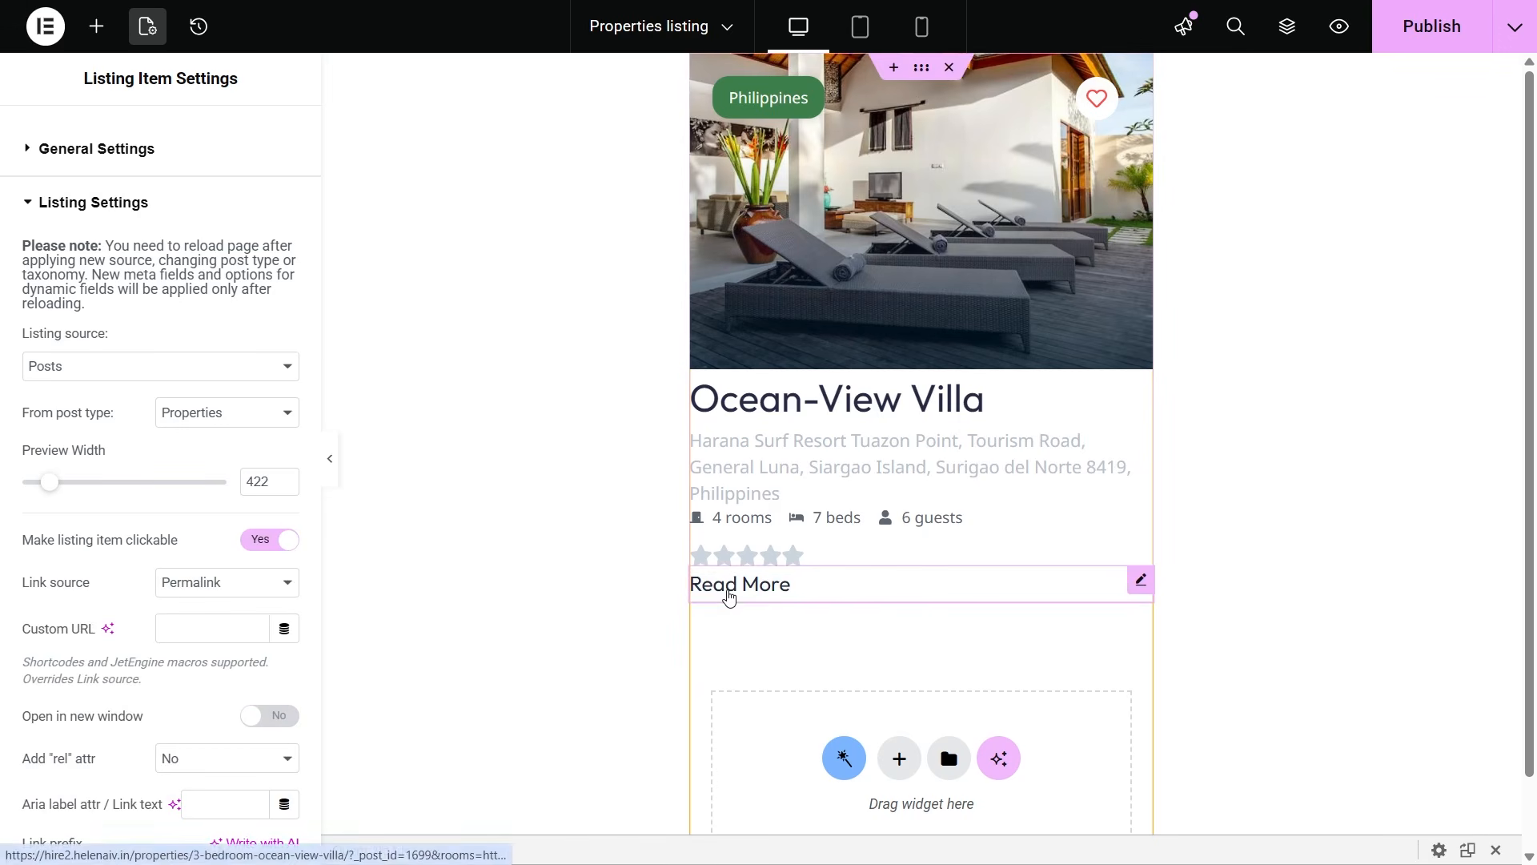
Step: Delete the Read More dynamic link from the listing template
right_click(724, 590)
click(802, 833)
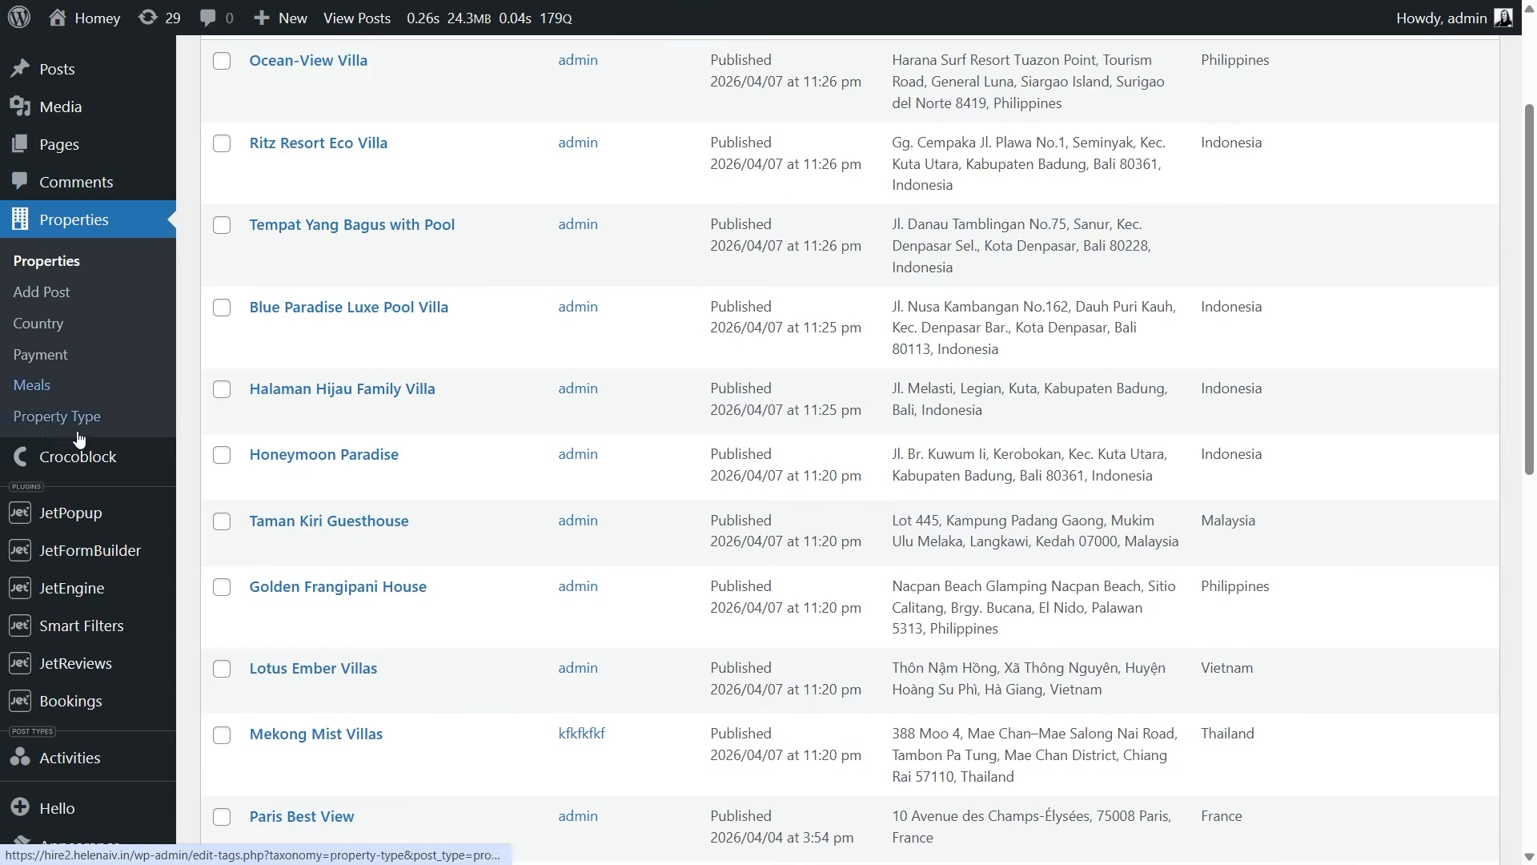
Step: Open the Ocean-View Villa property in the WordPress admin and check its price per day/night in the pricing settings
mouse_move(62, 703)
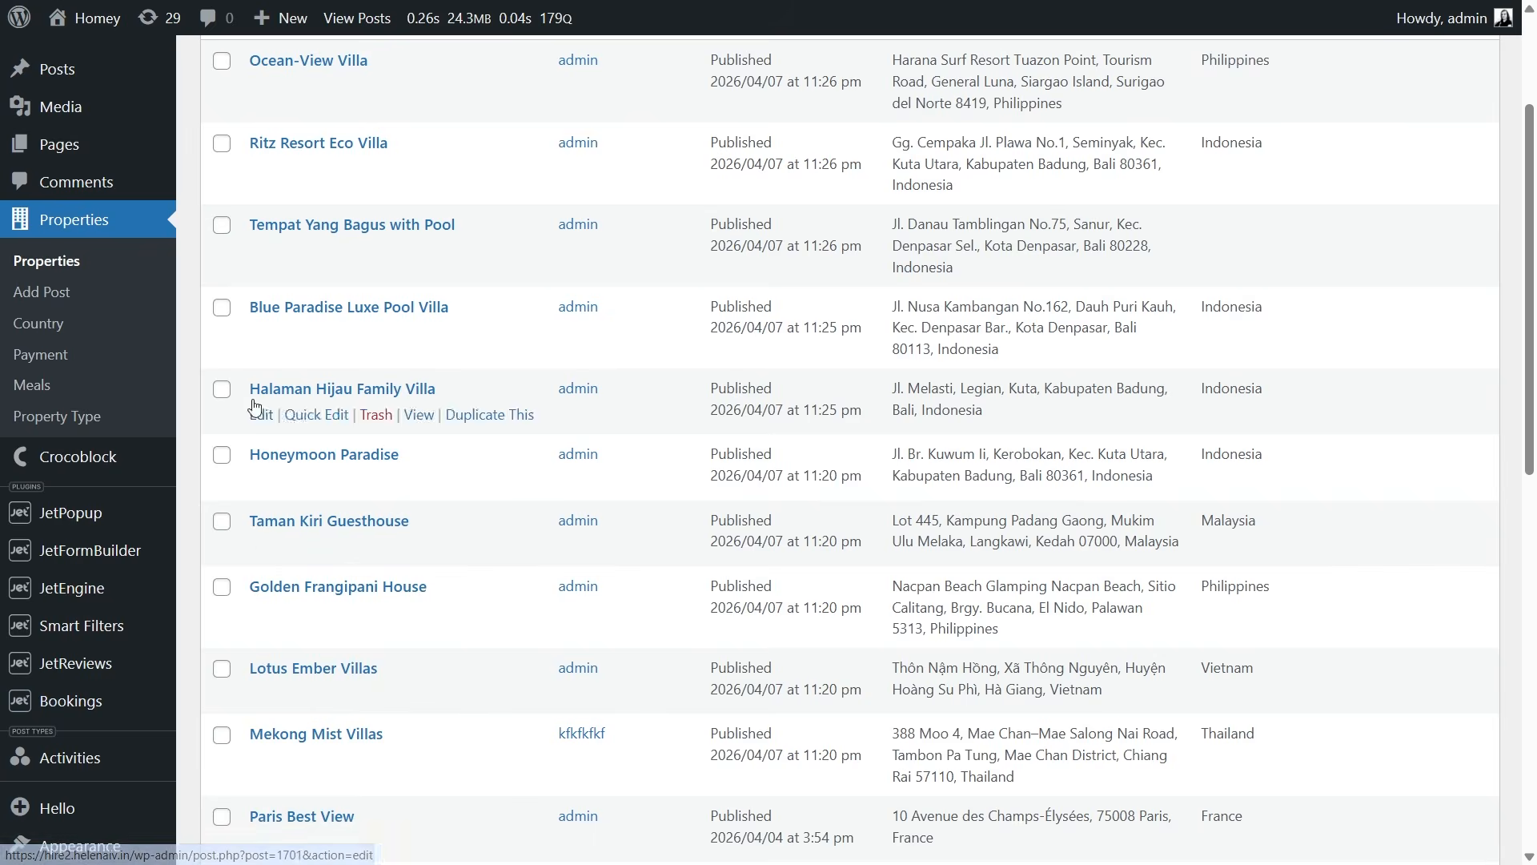
click(257, 62)
drag(1223, 116, 1223, 635)
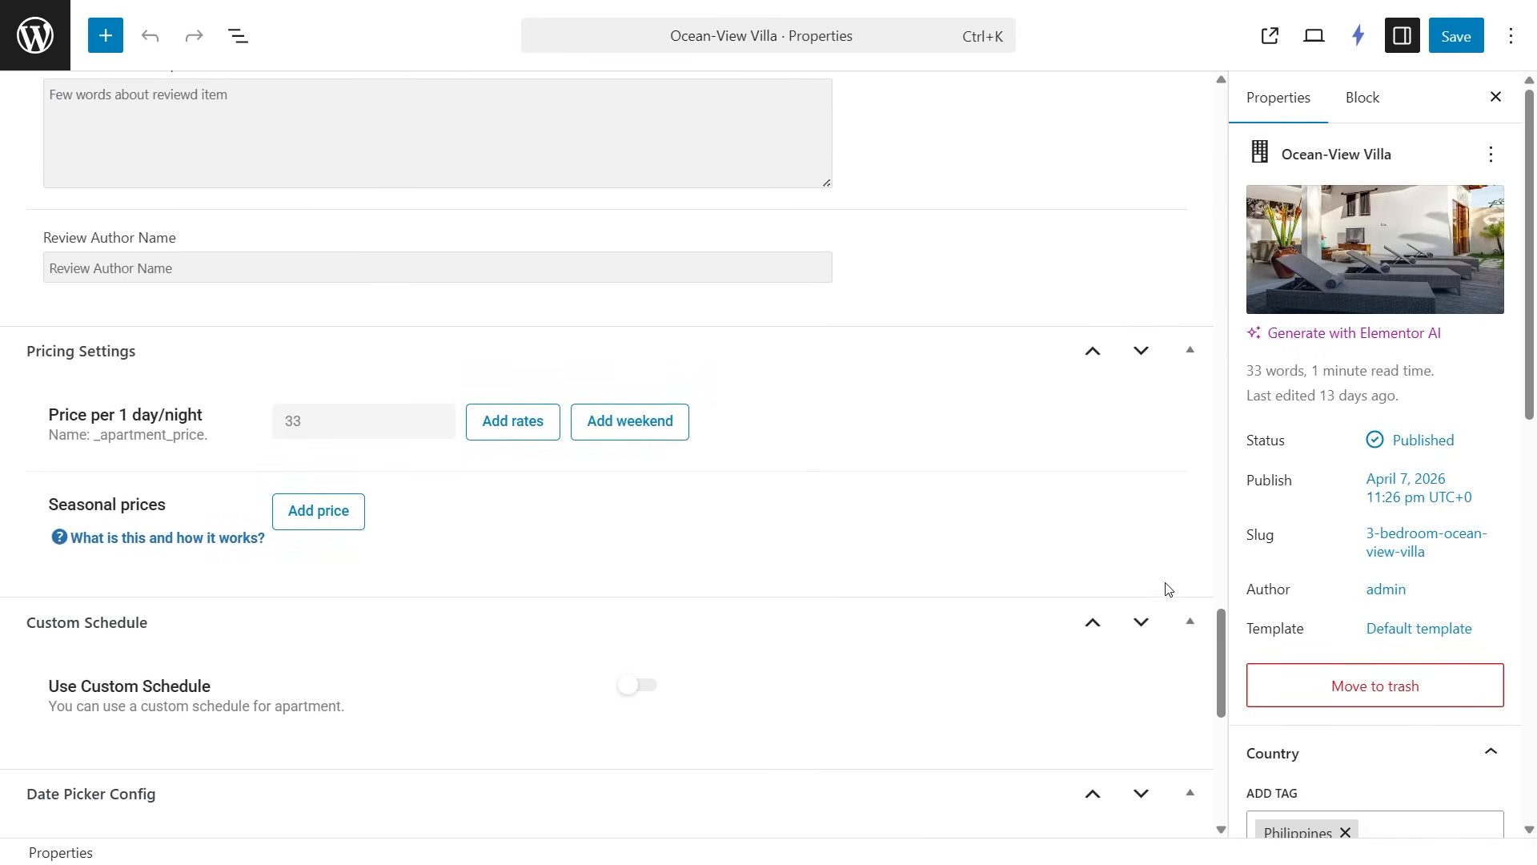
click(337, 416)
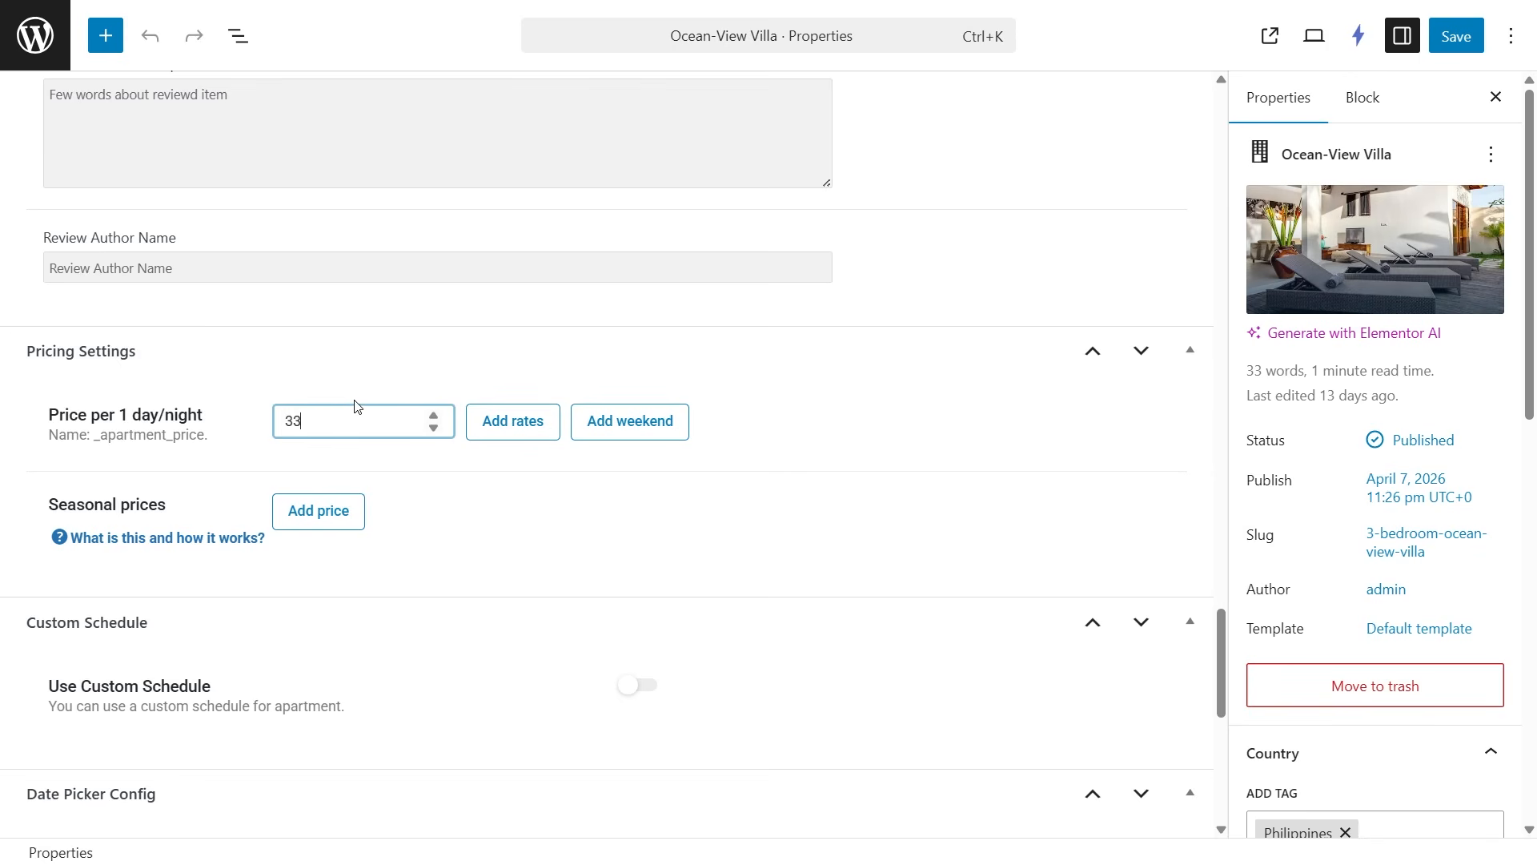
scroll(356, 406, down, 3)
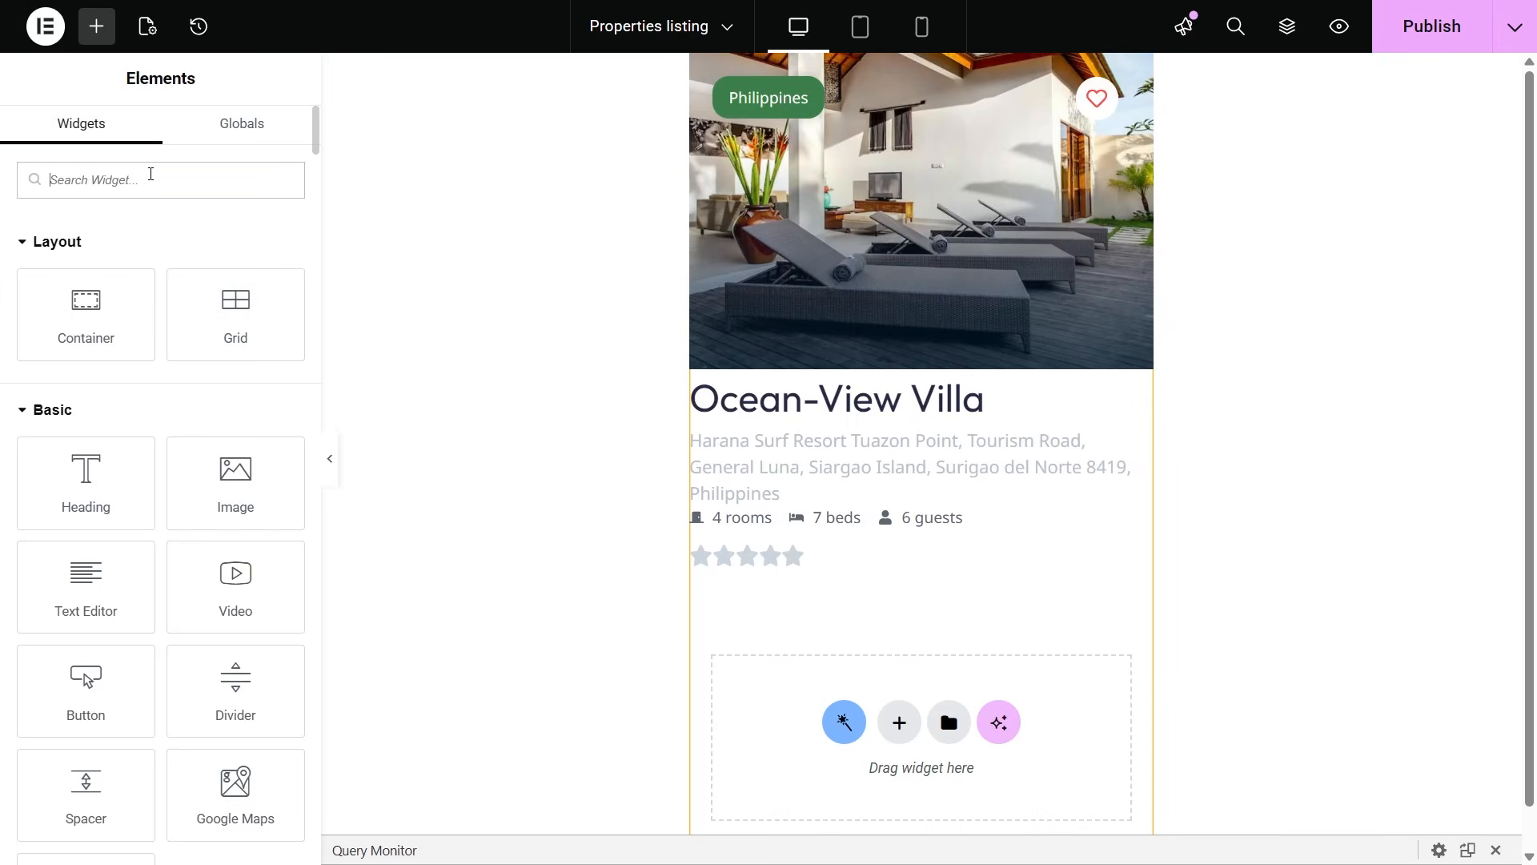
Step: Add a single-item Icon List between the address and the amenities, with its text set to the dynamic JetBooking Price per day/night
text(icon)
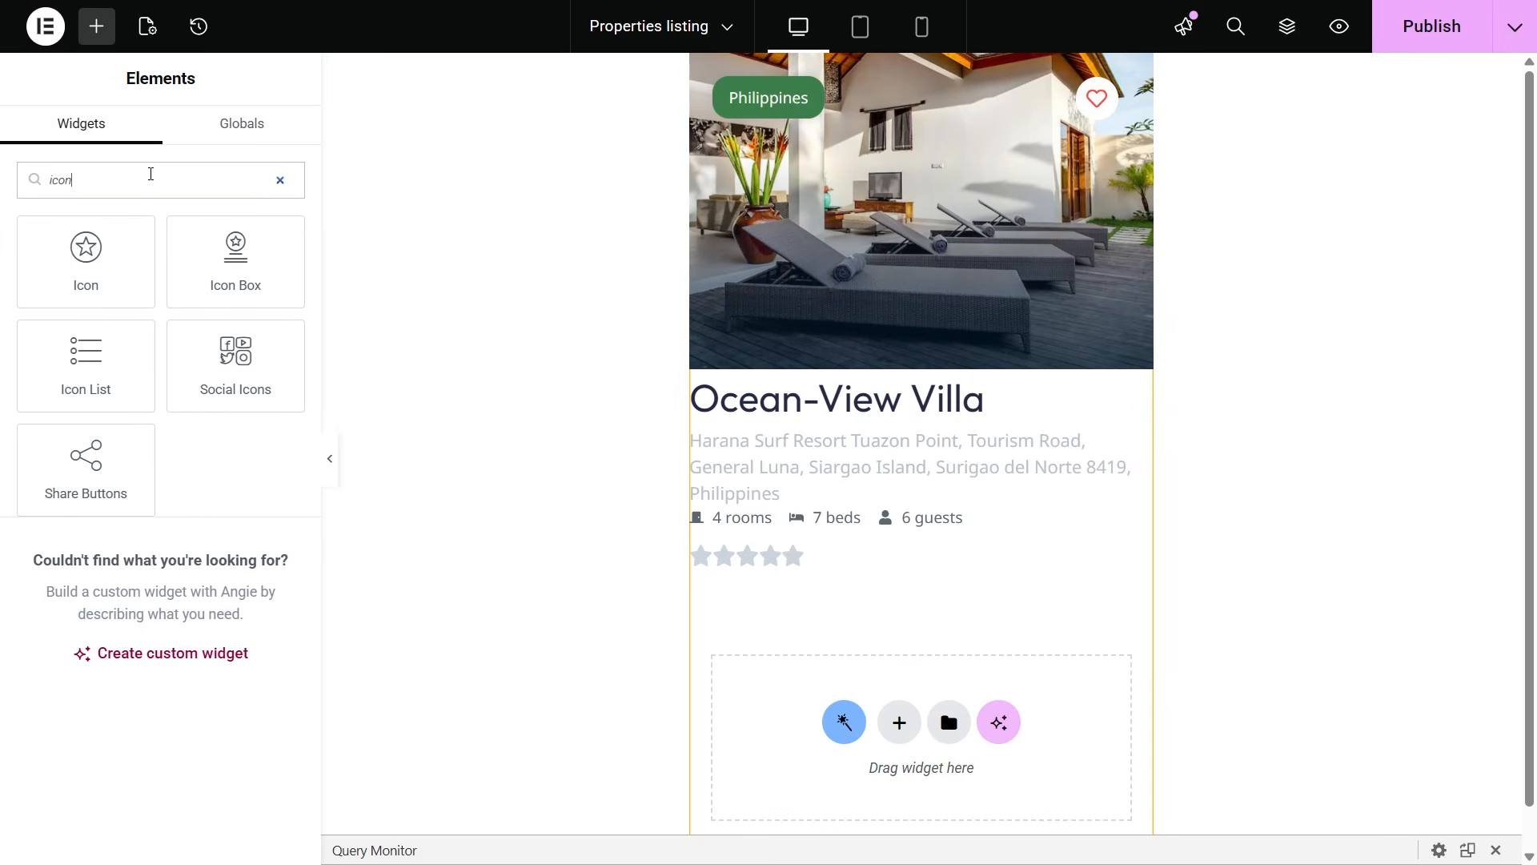
drag(86, 353, 771, 492)
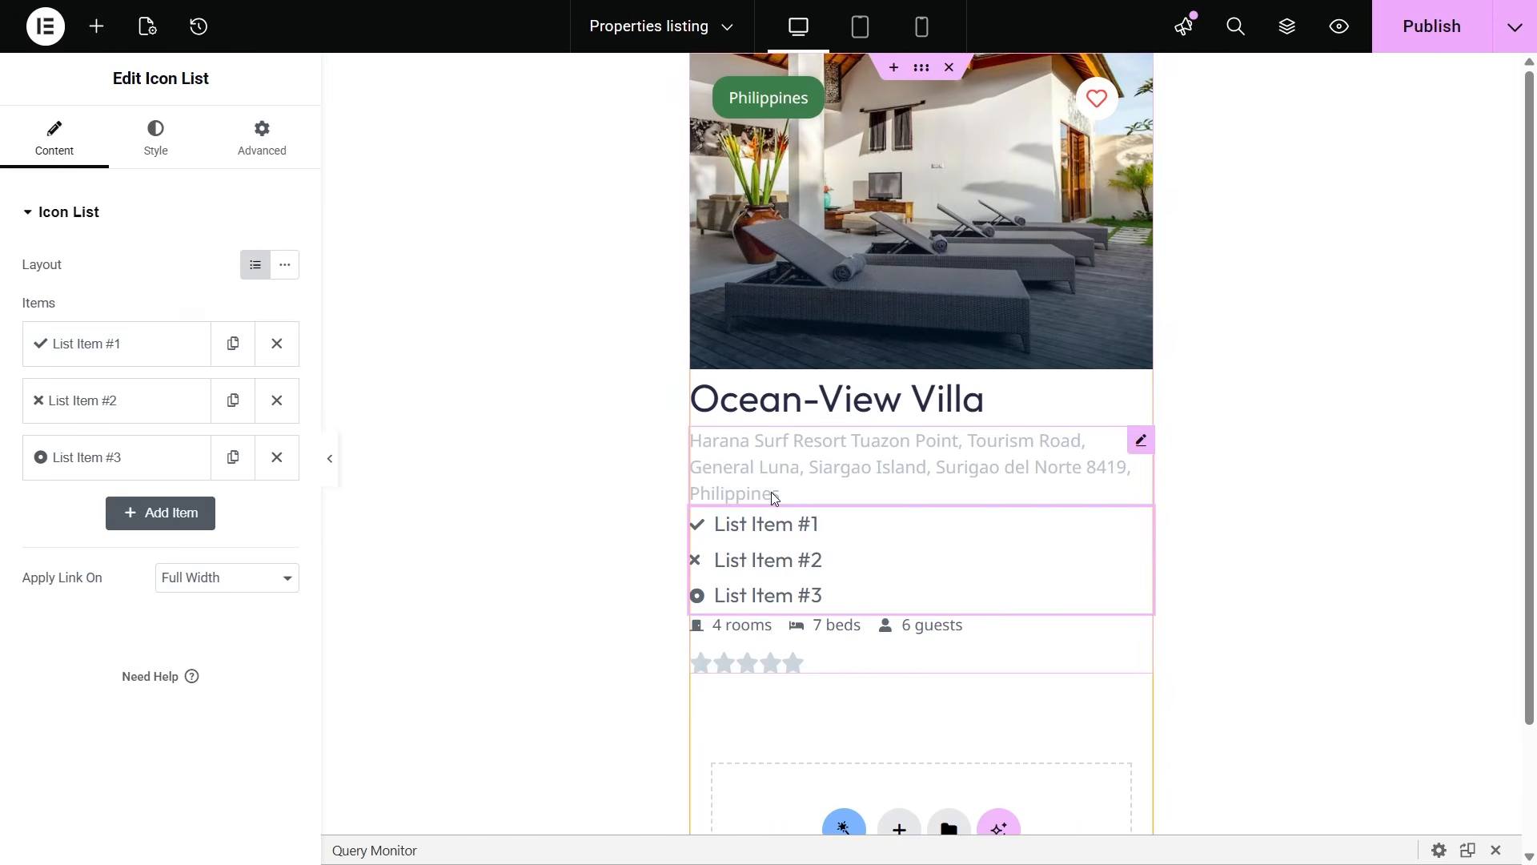
click(272, 424)
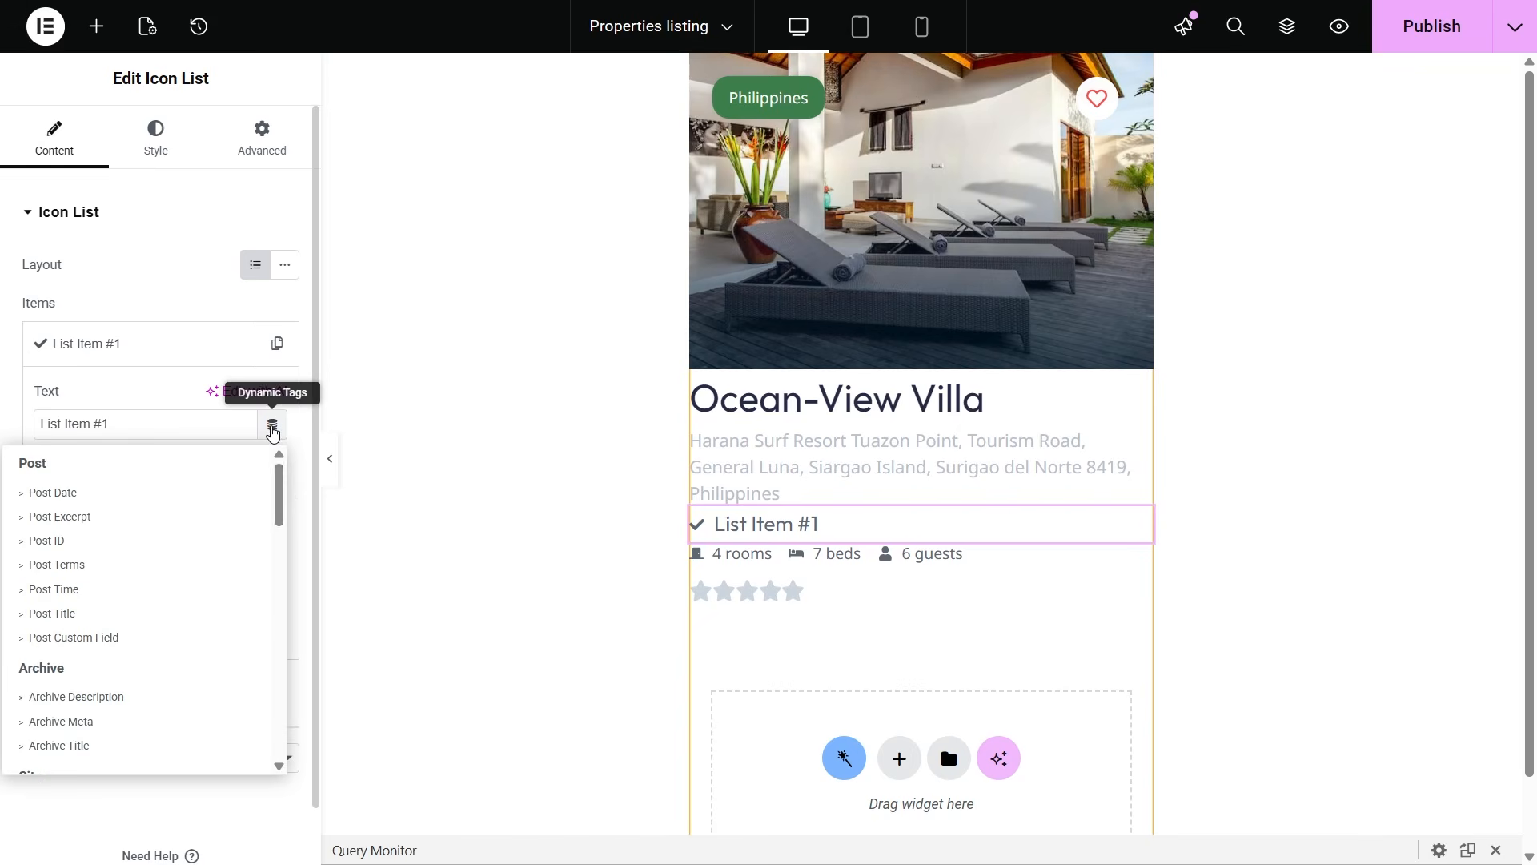
drag(280, 495, 288, 650)
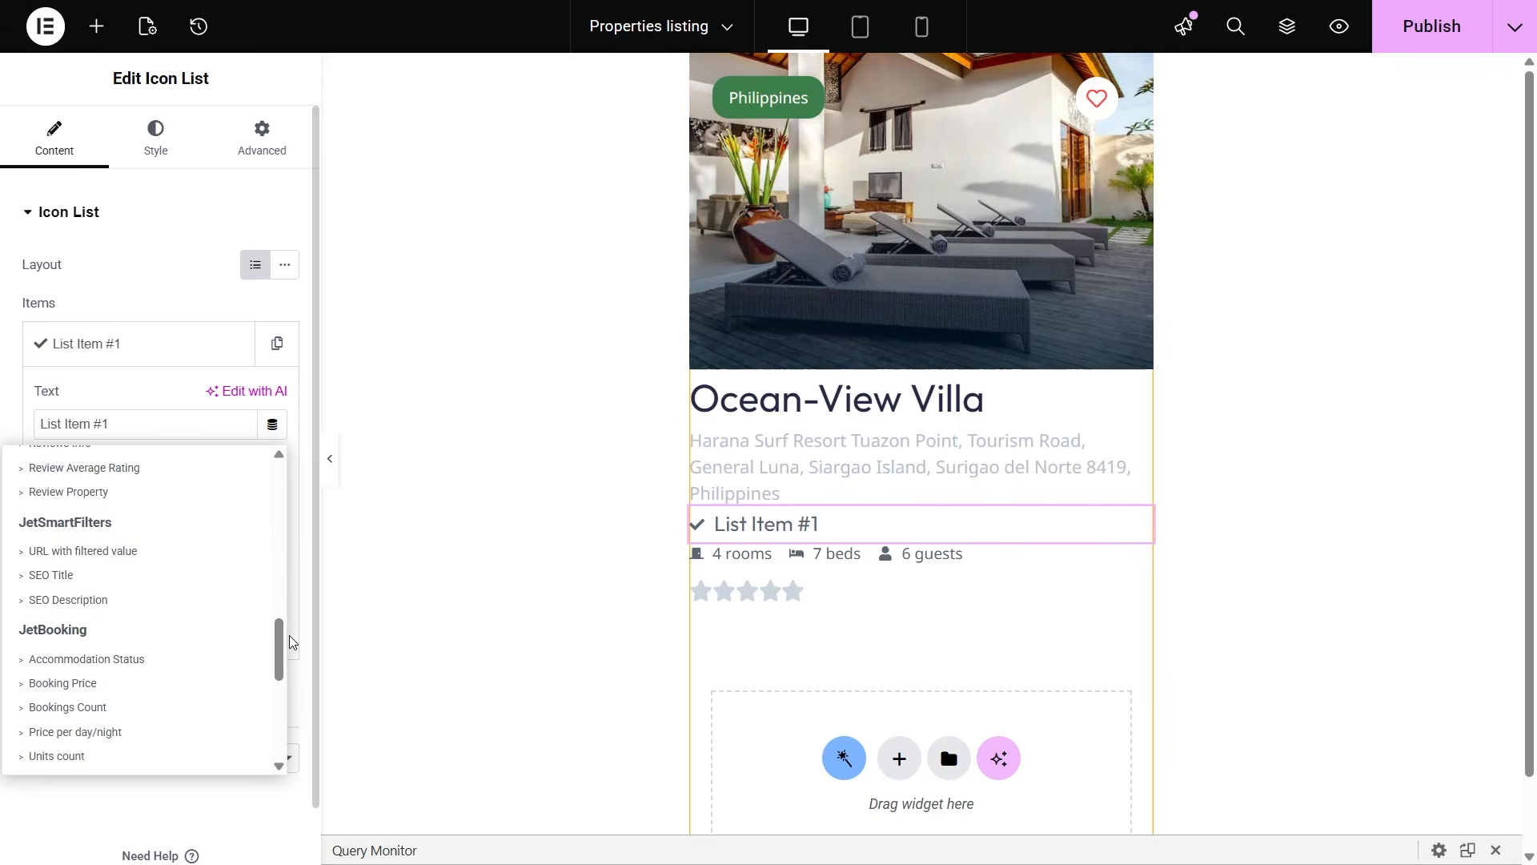
click(104, 731)
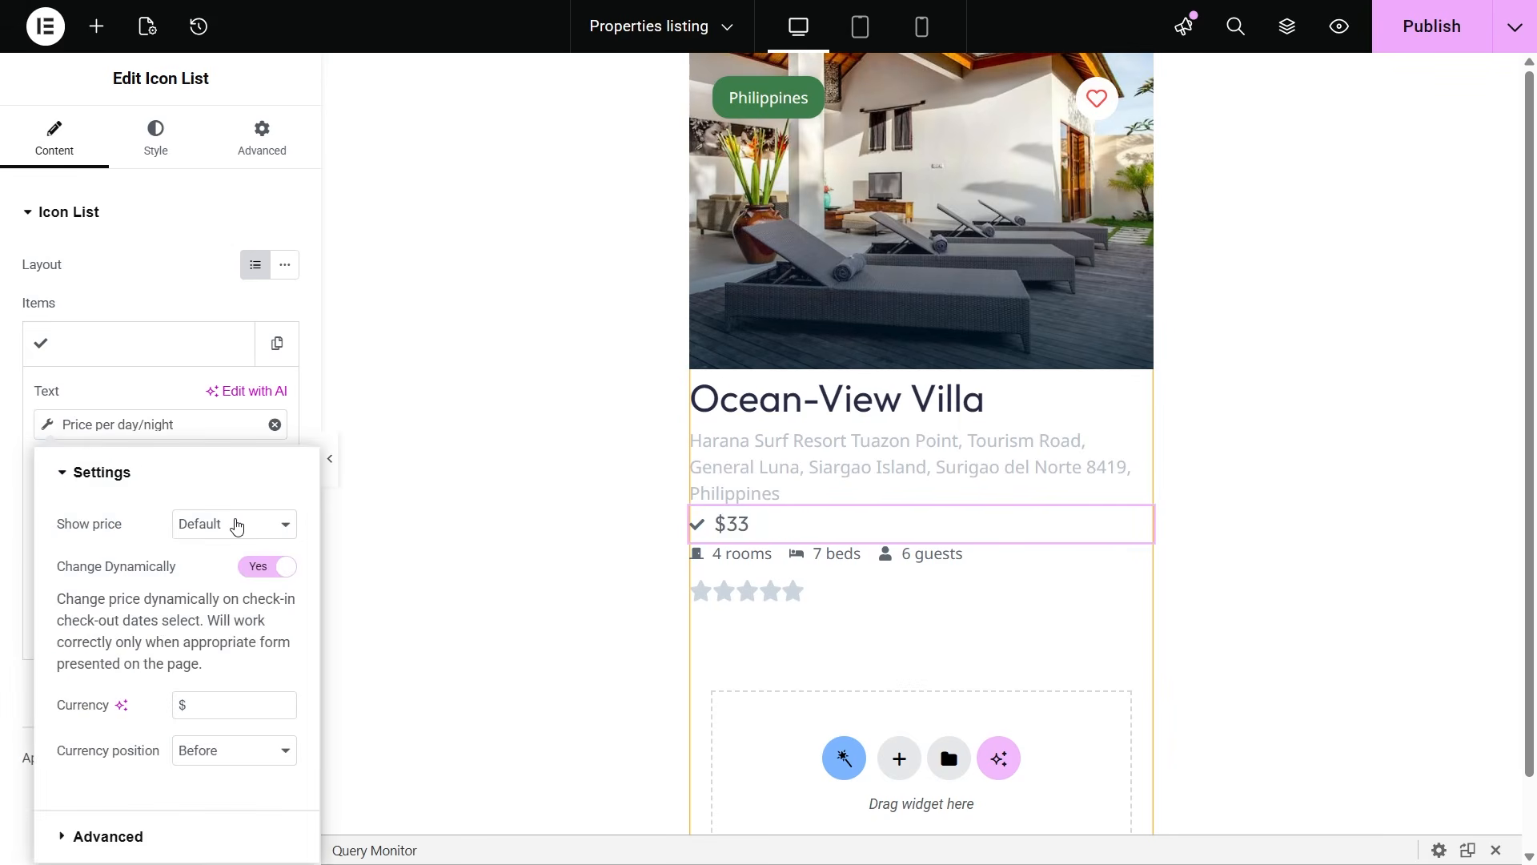
click(236, 524)
click(235, 525)
click(158, 394)
Step: Set the price item's icon to the credit card icon and publish the Properties listing template
click(167, 506)
click(578, 121)
text(card)
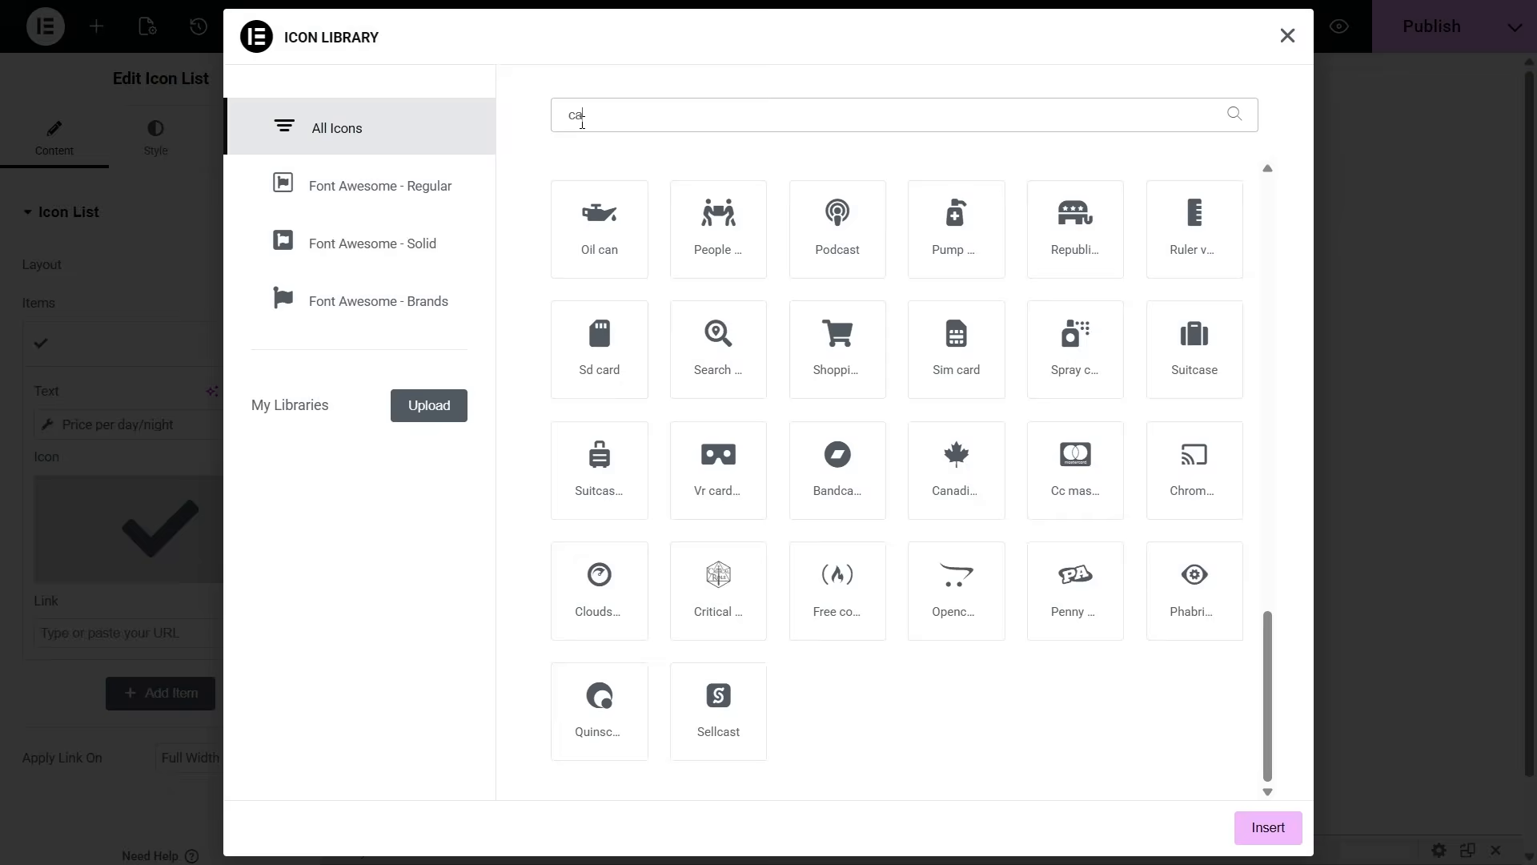
click(726, 277)
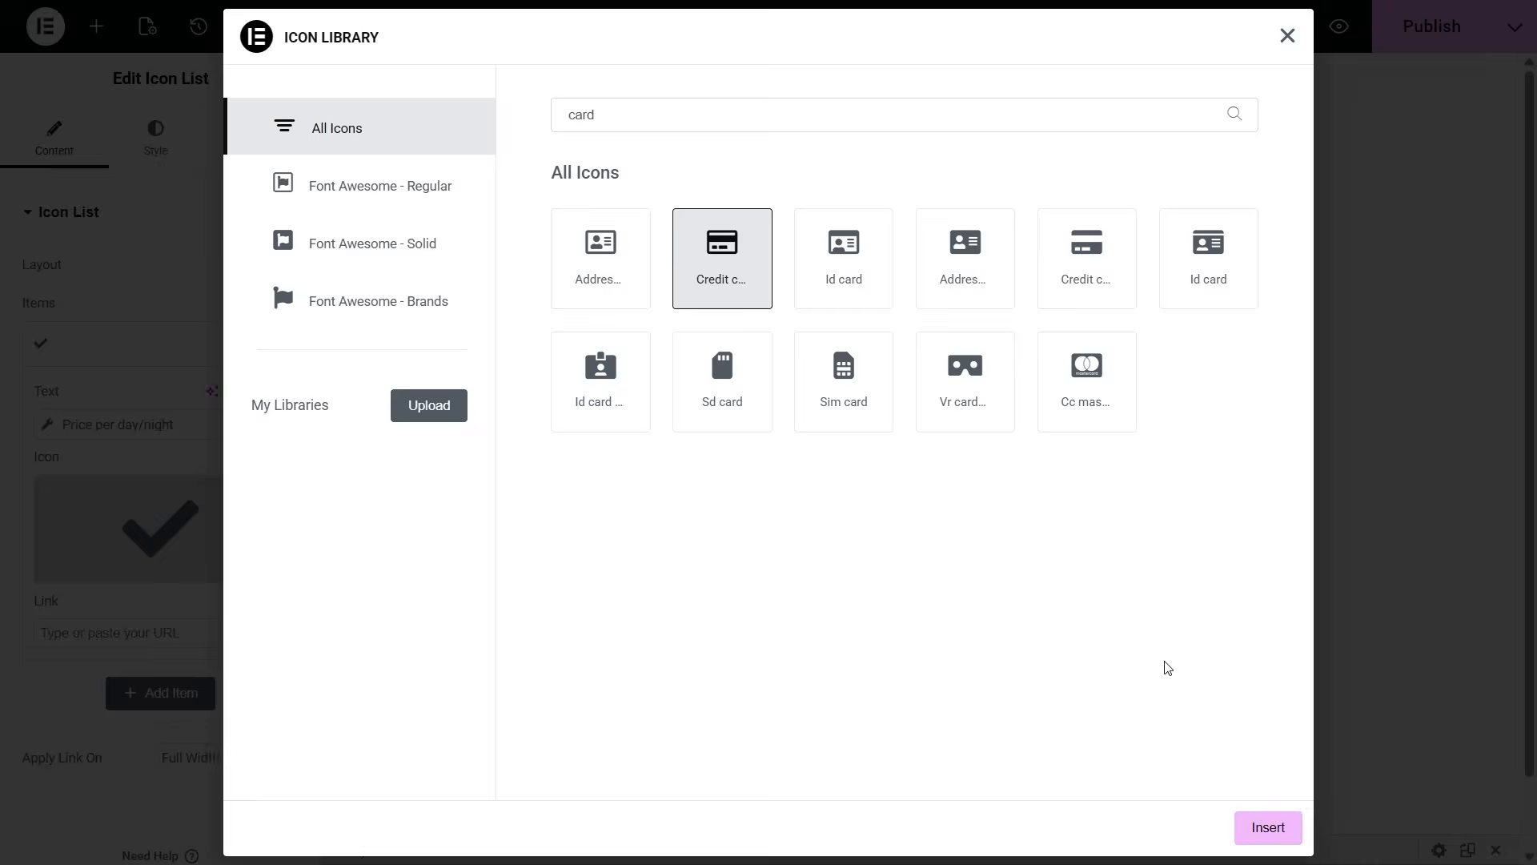
click(1261, 827)
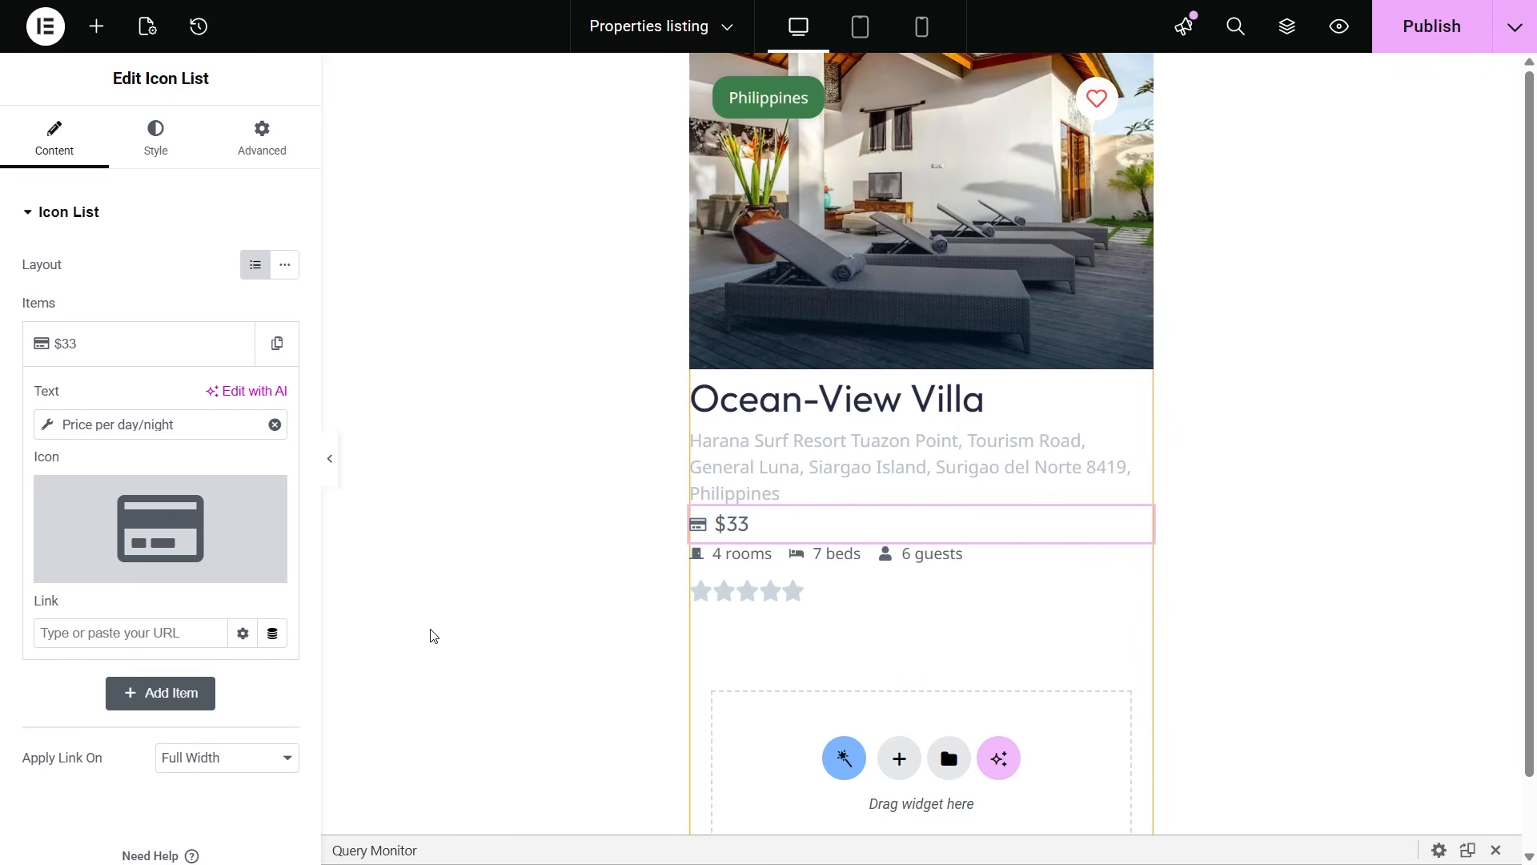
click(1451, 31)
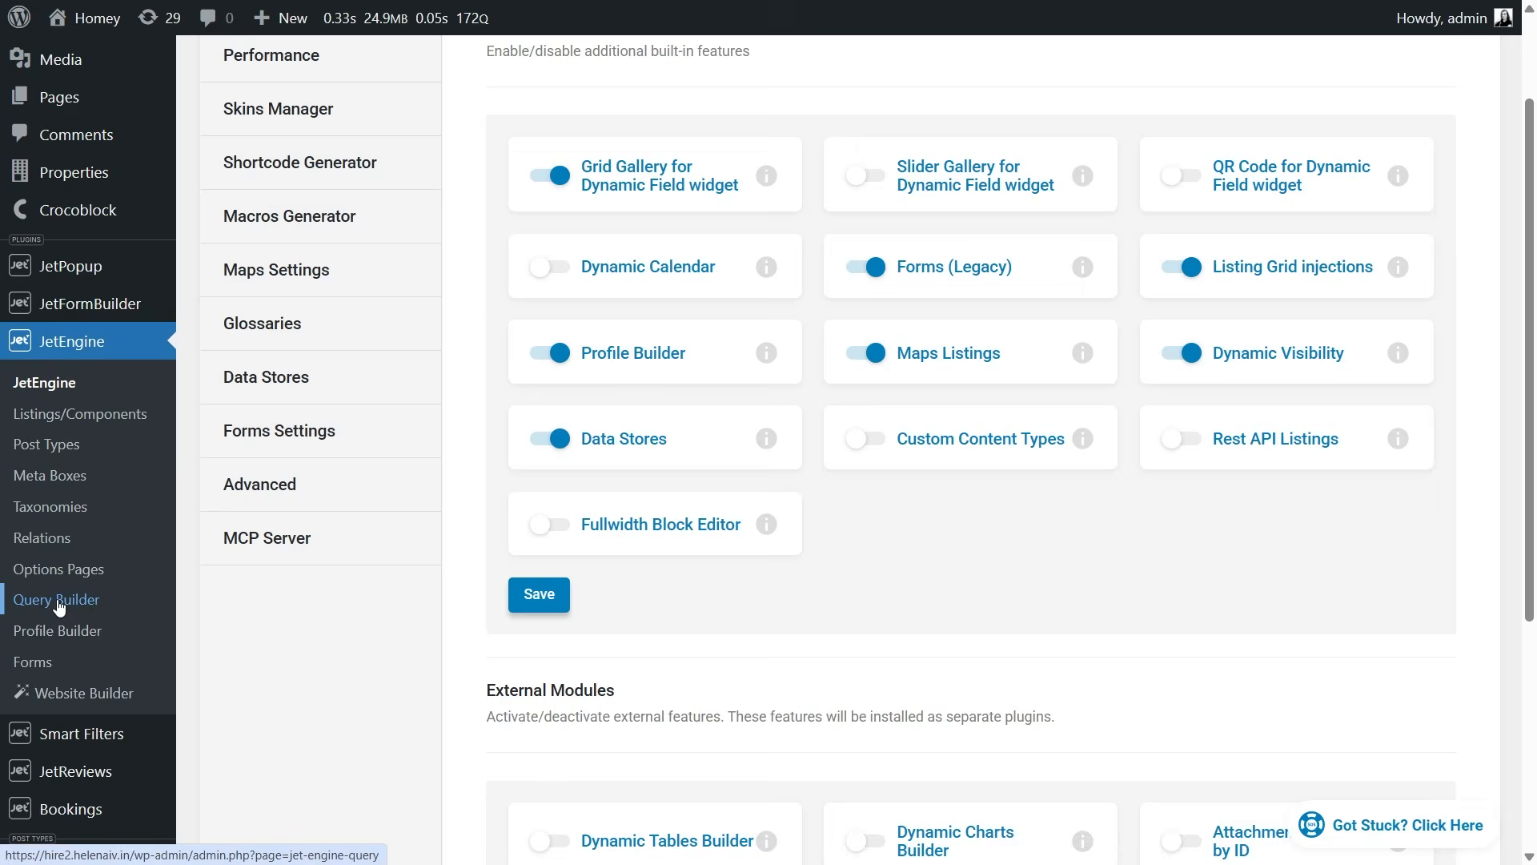
Step: Create a new query in JetEngine's Query Builder with the query type Posts Query
click(56, 601)
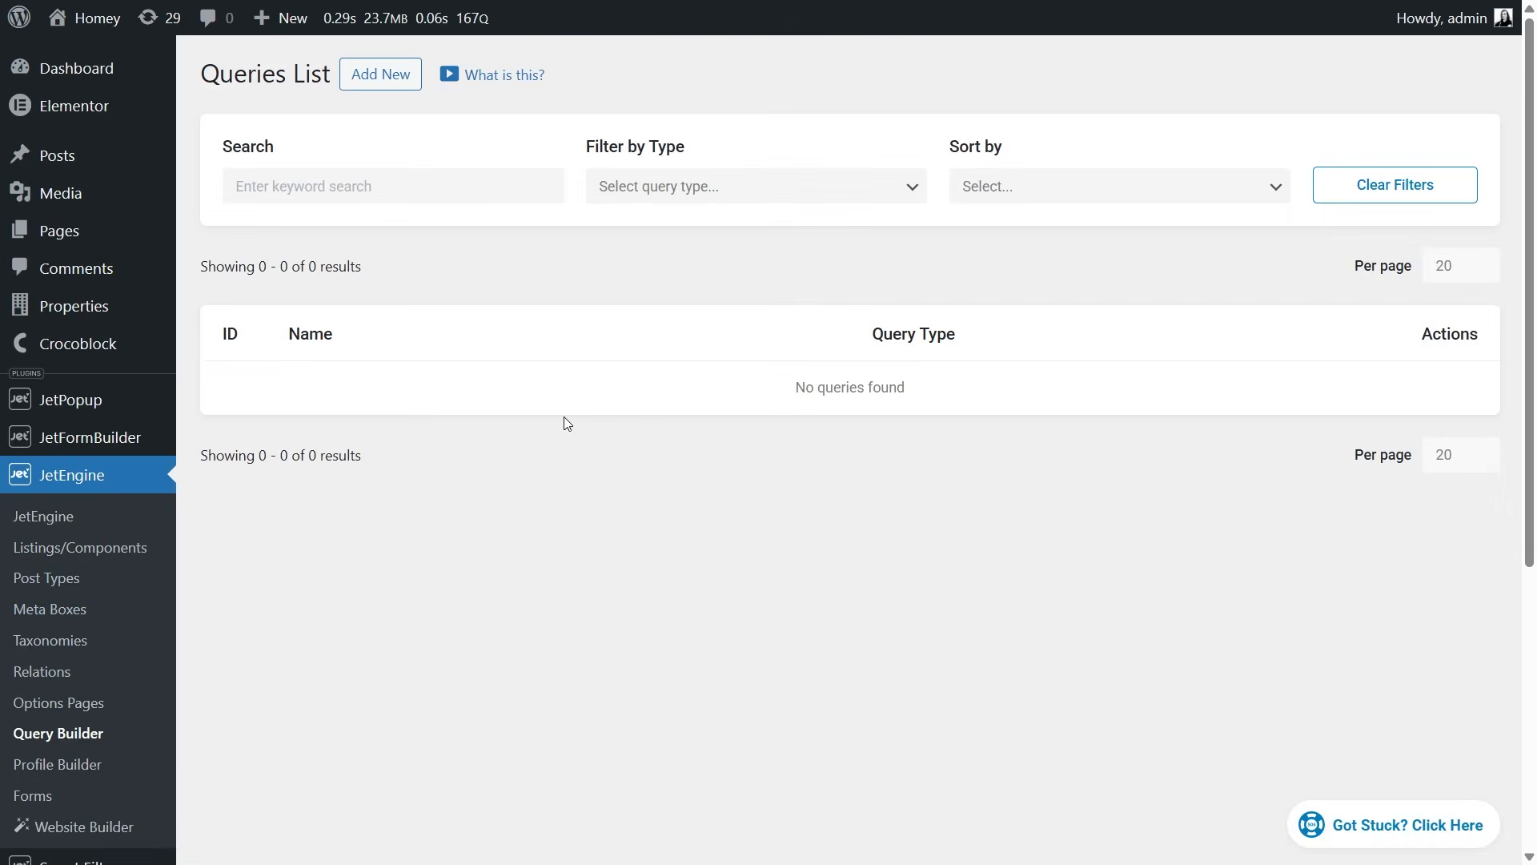
click(386, 83)
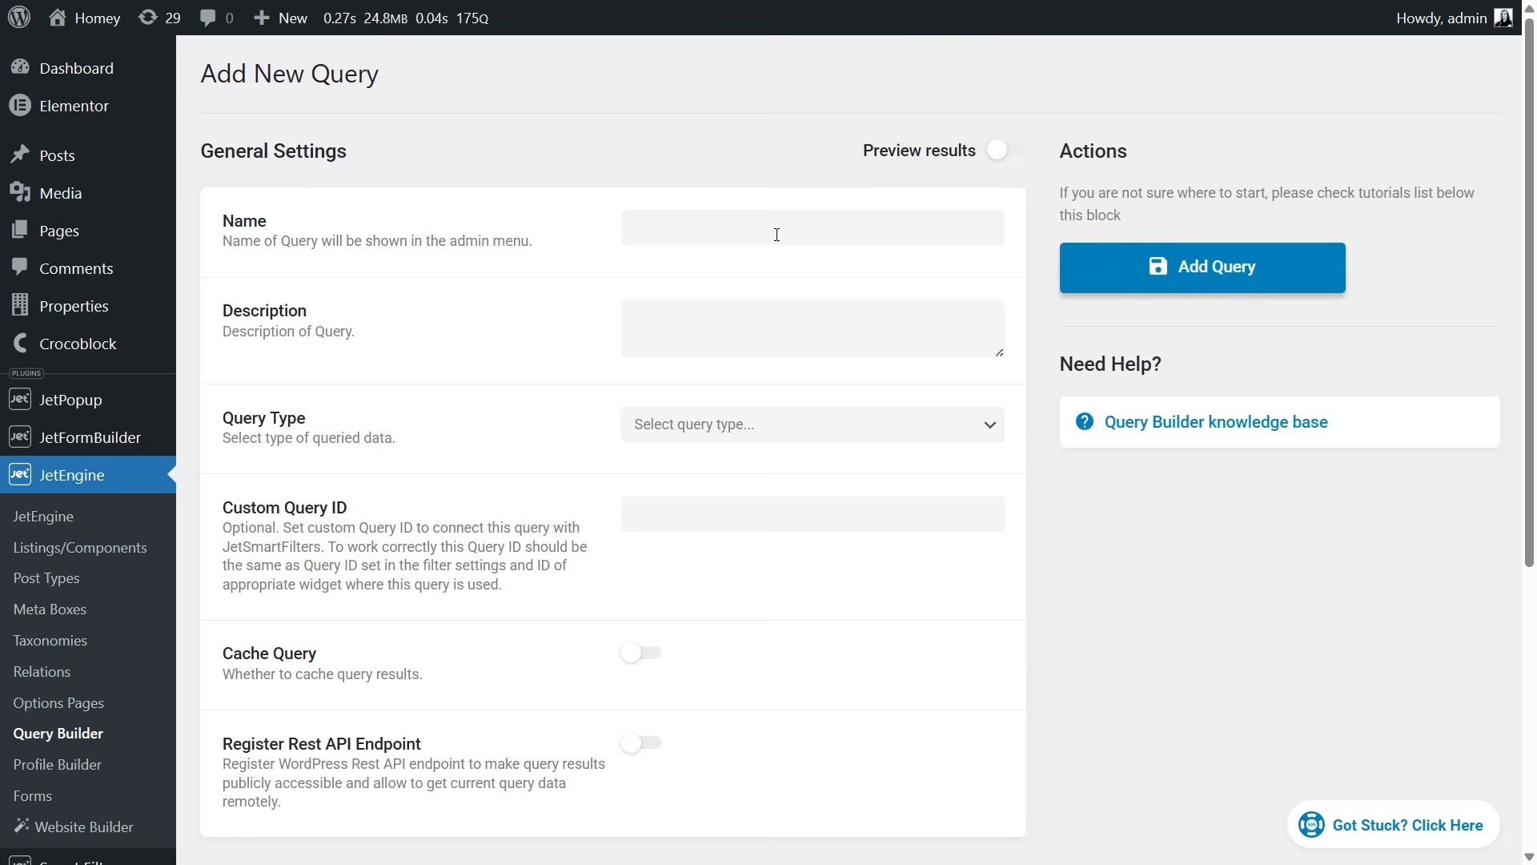
click(963, 431)
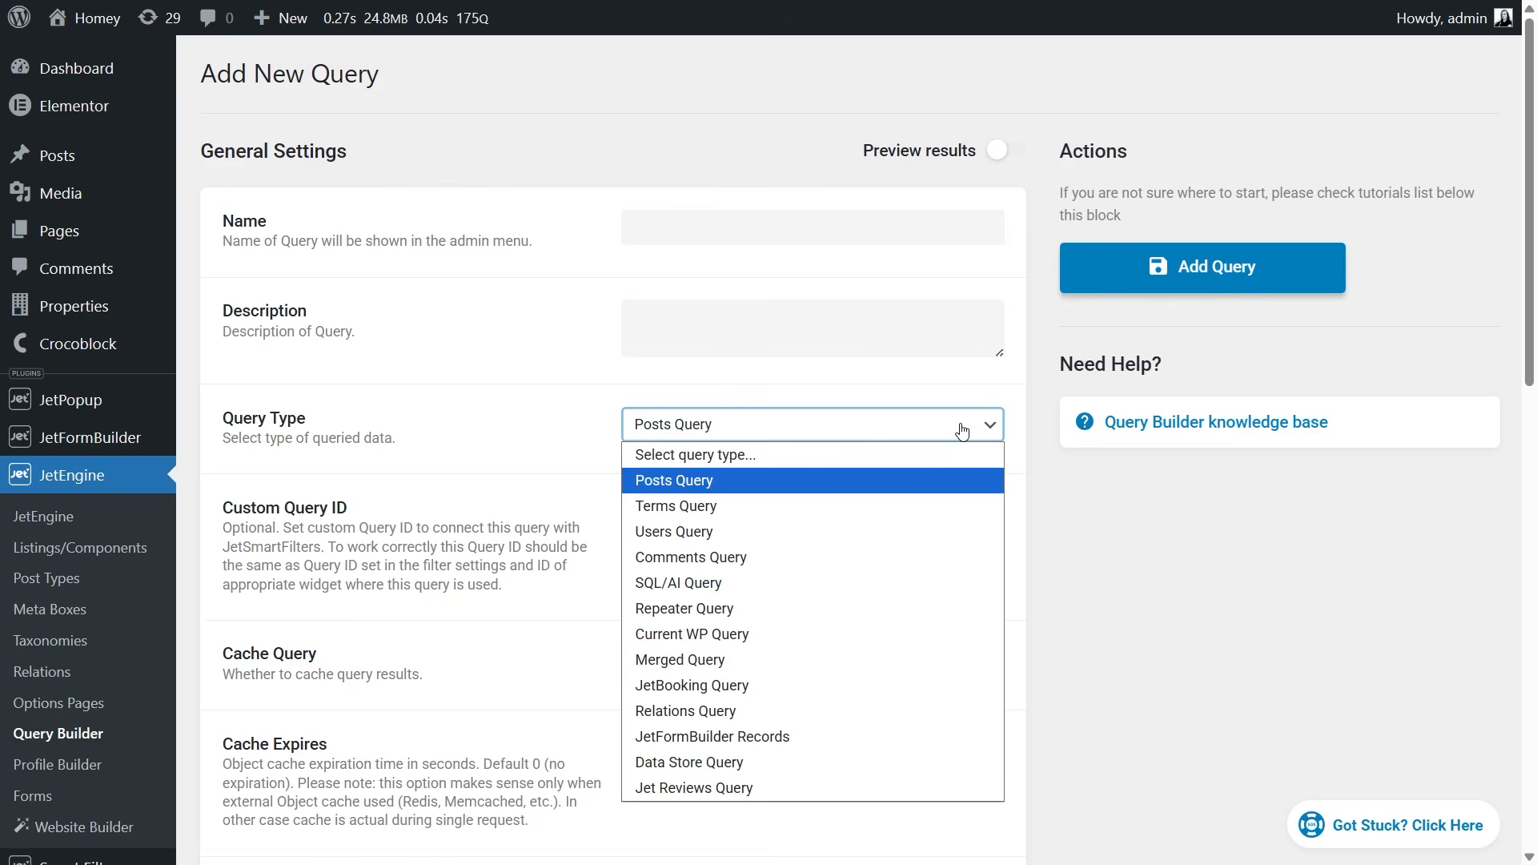
Step: Examine the Posts Query option groups, from General, Meta Query and Tax Query through Pagination, Author and Geo Search
drag(1527, 330, 1533, 689)
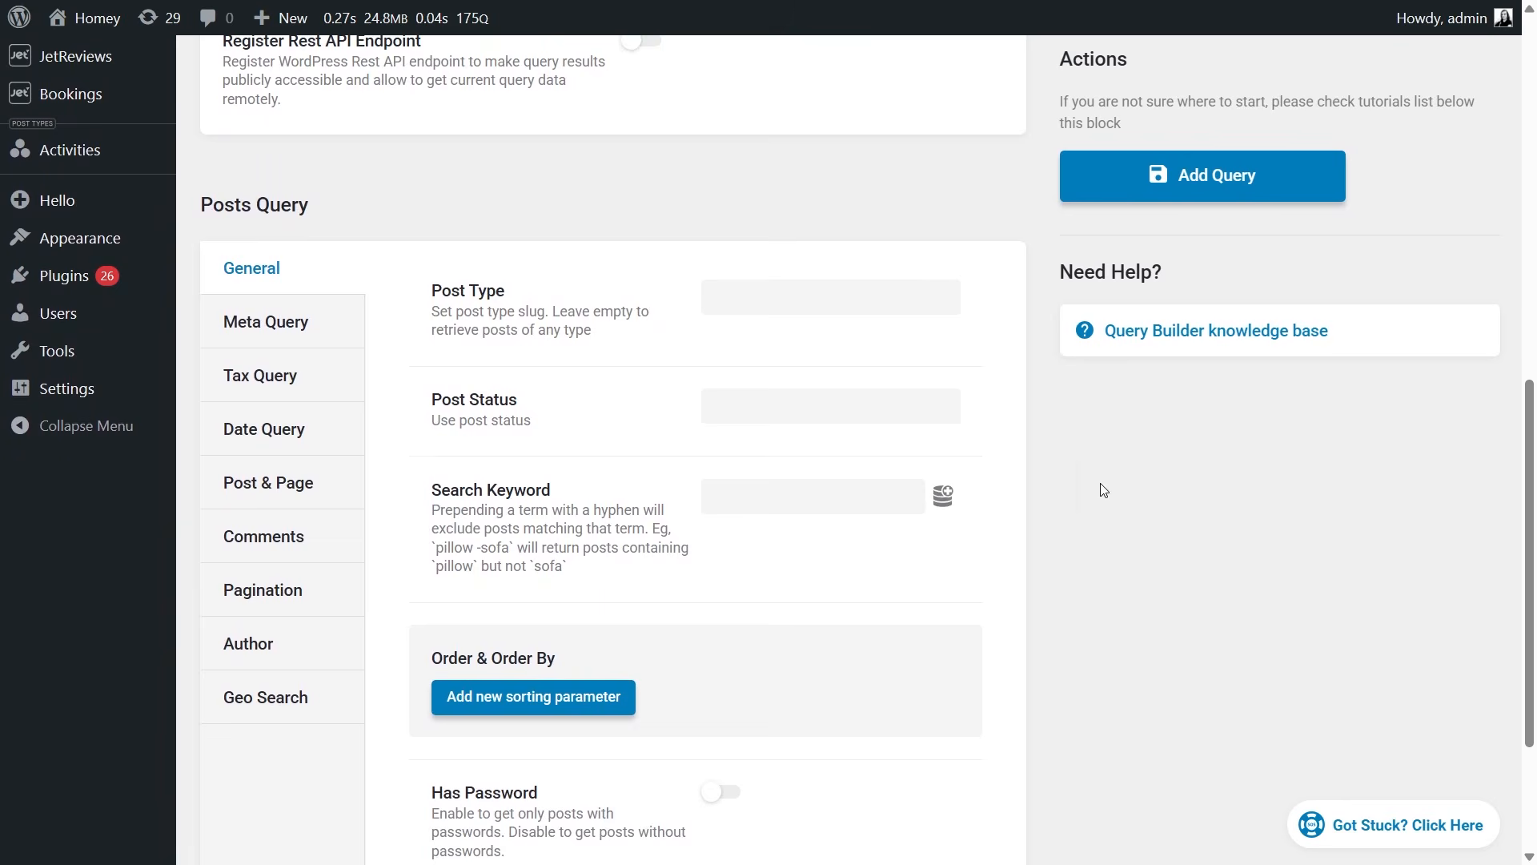
click(339, 336)
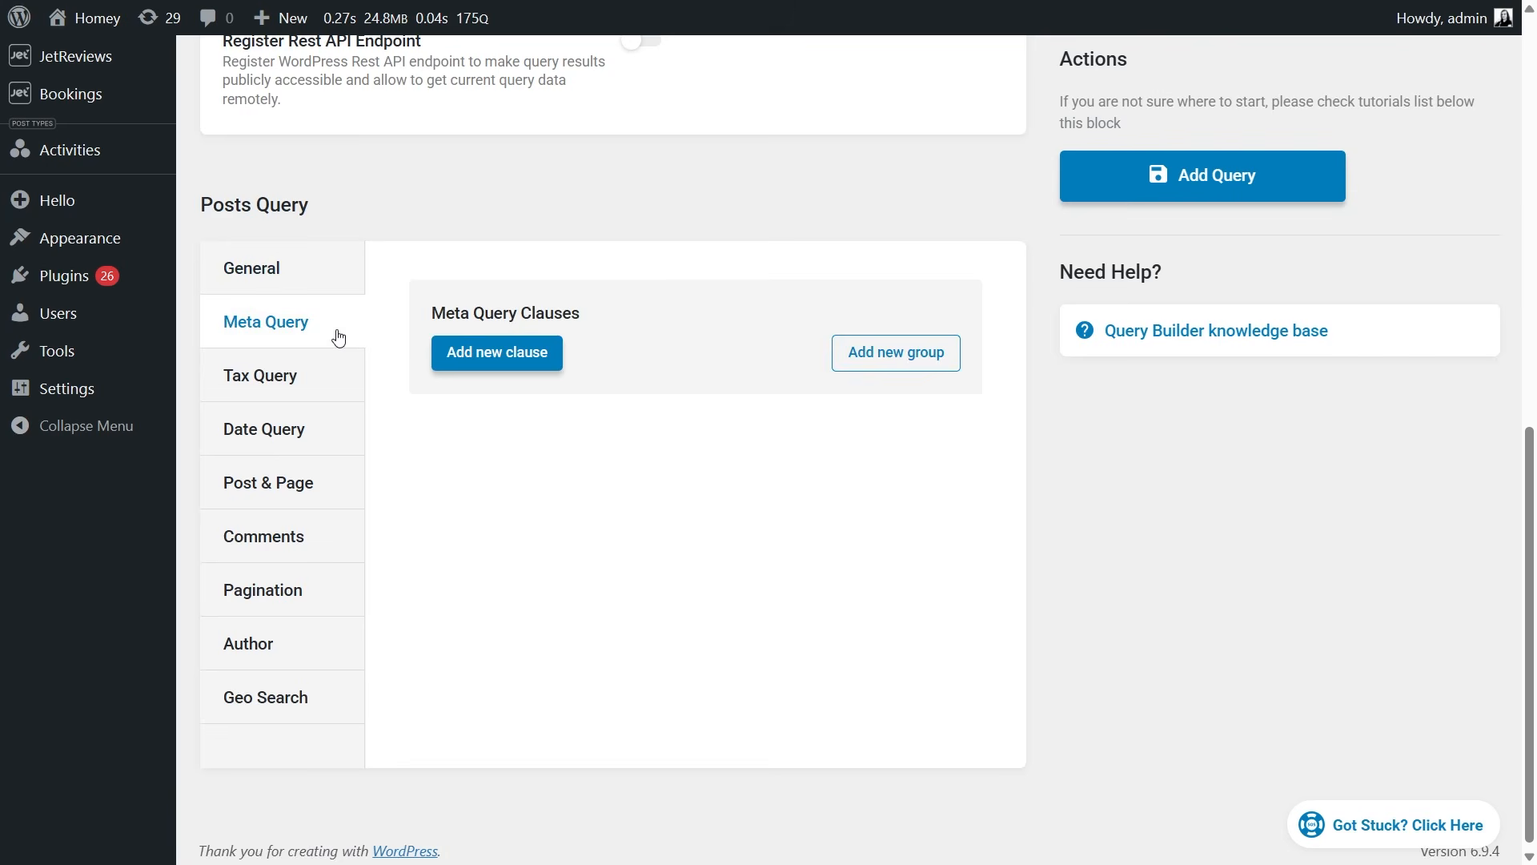
click(335, 388)
click(315, 429)
click(309, 484)
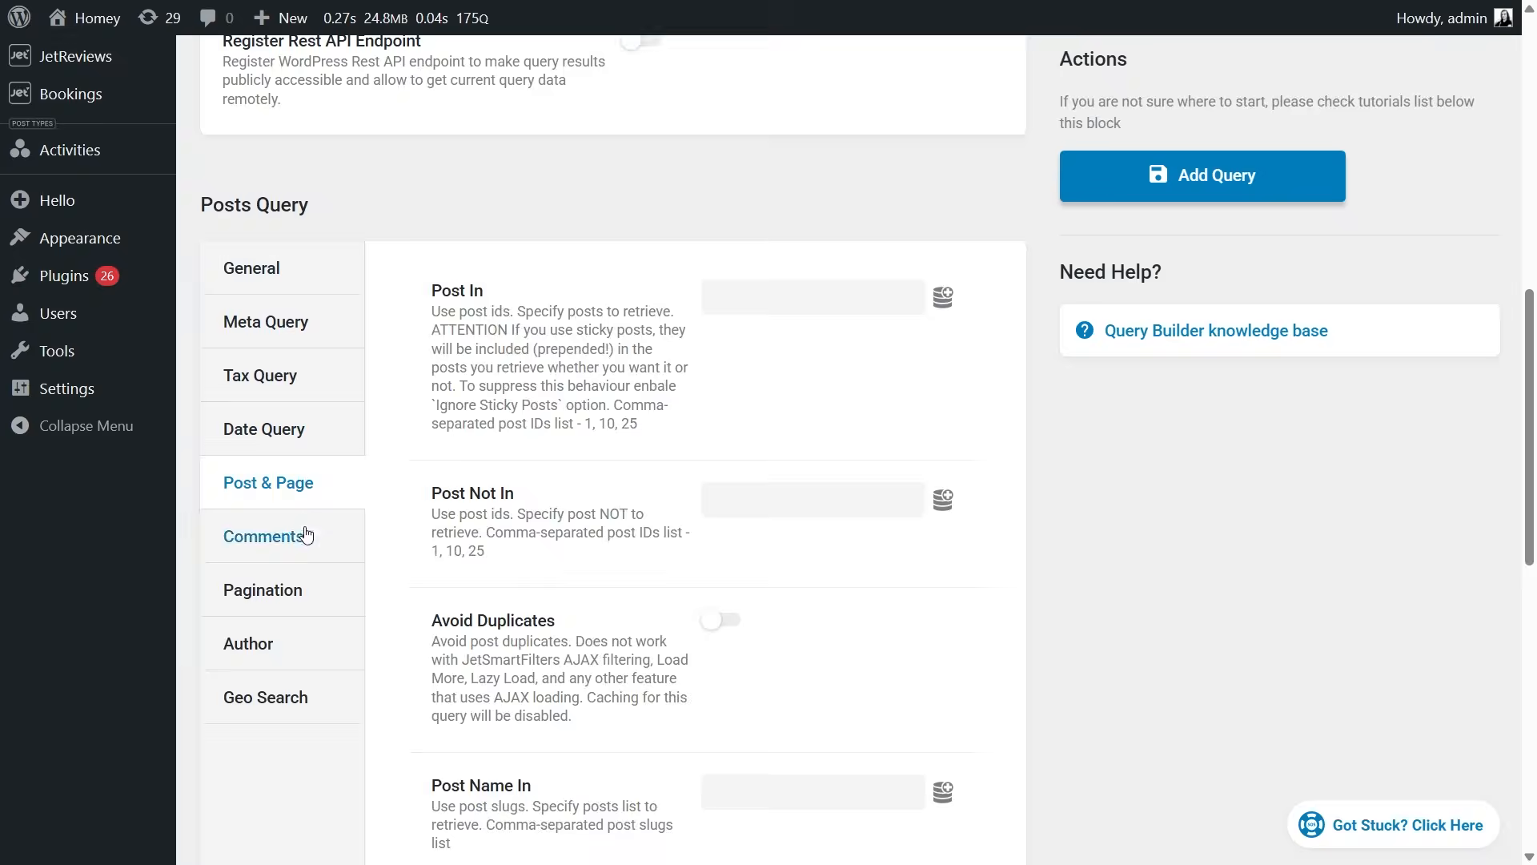
click(306, 538)
click(301, 593)
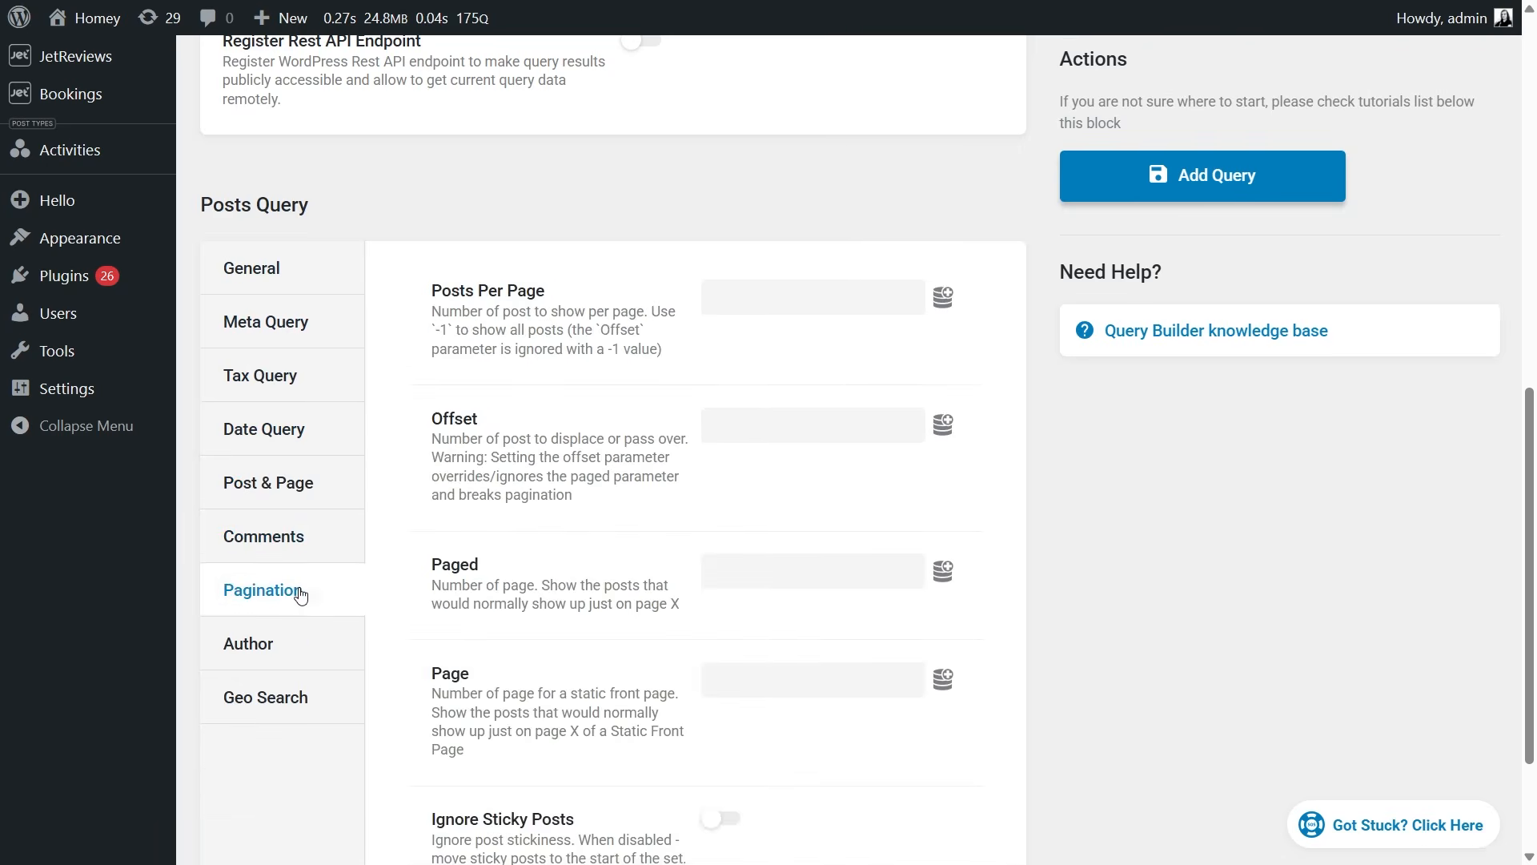
click(302, 653)
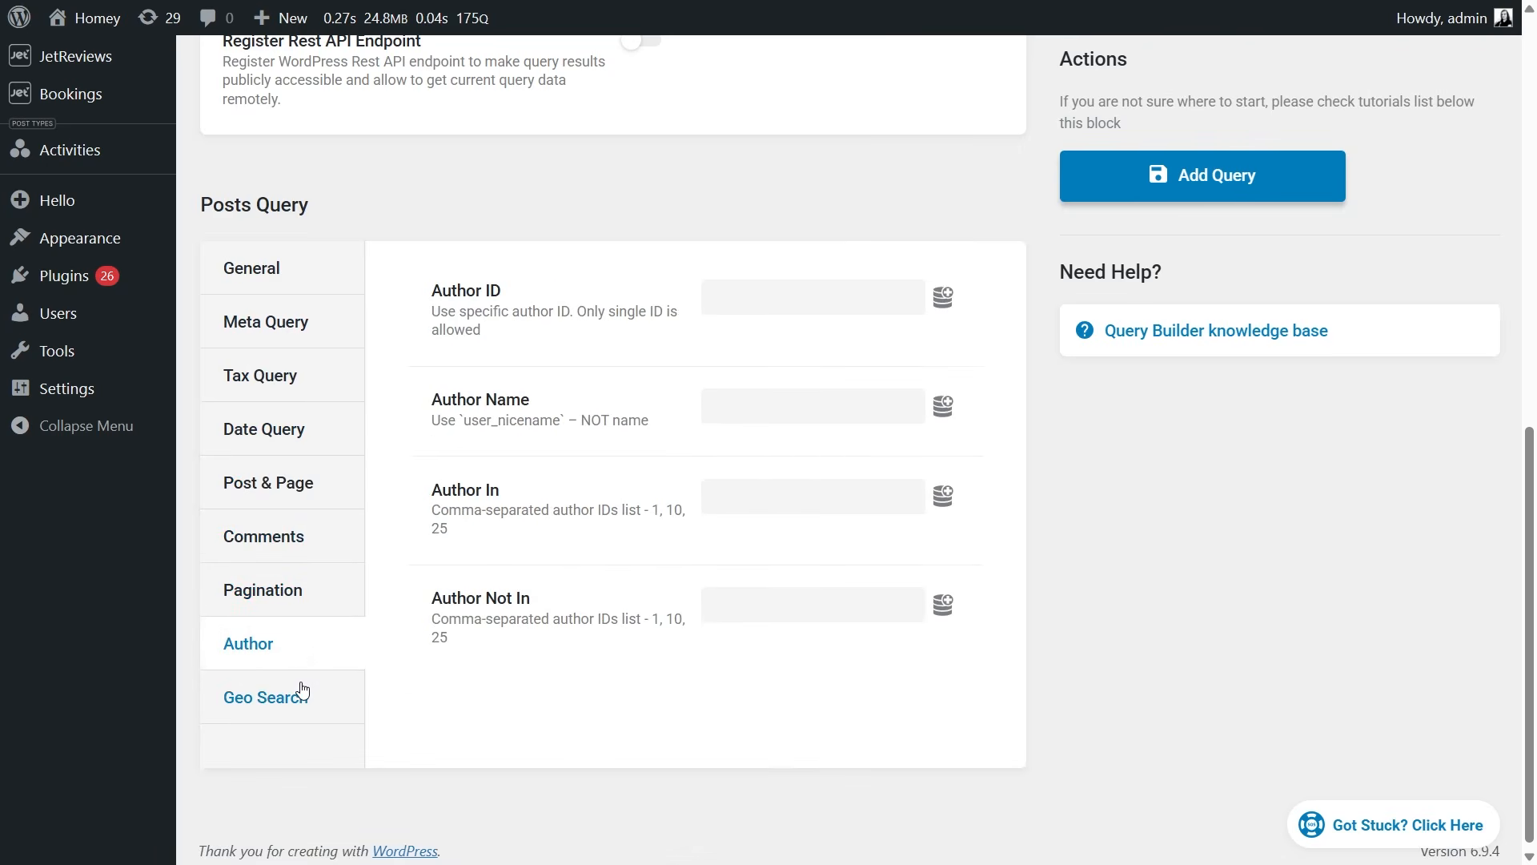
click(302, 695)
scroll(1152, 613, up, 6)
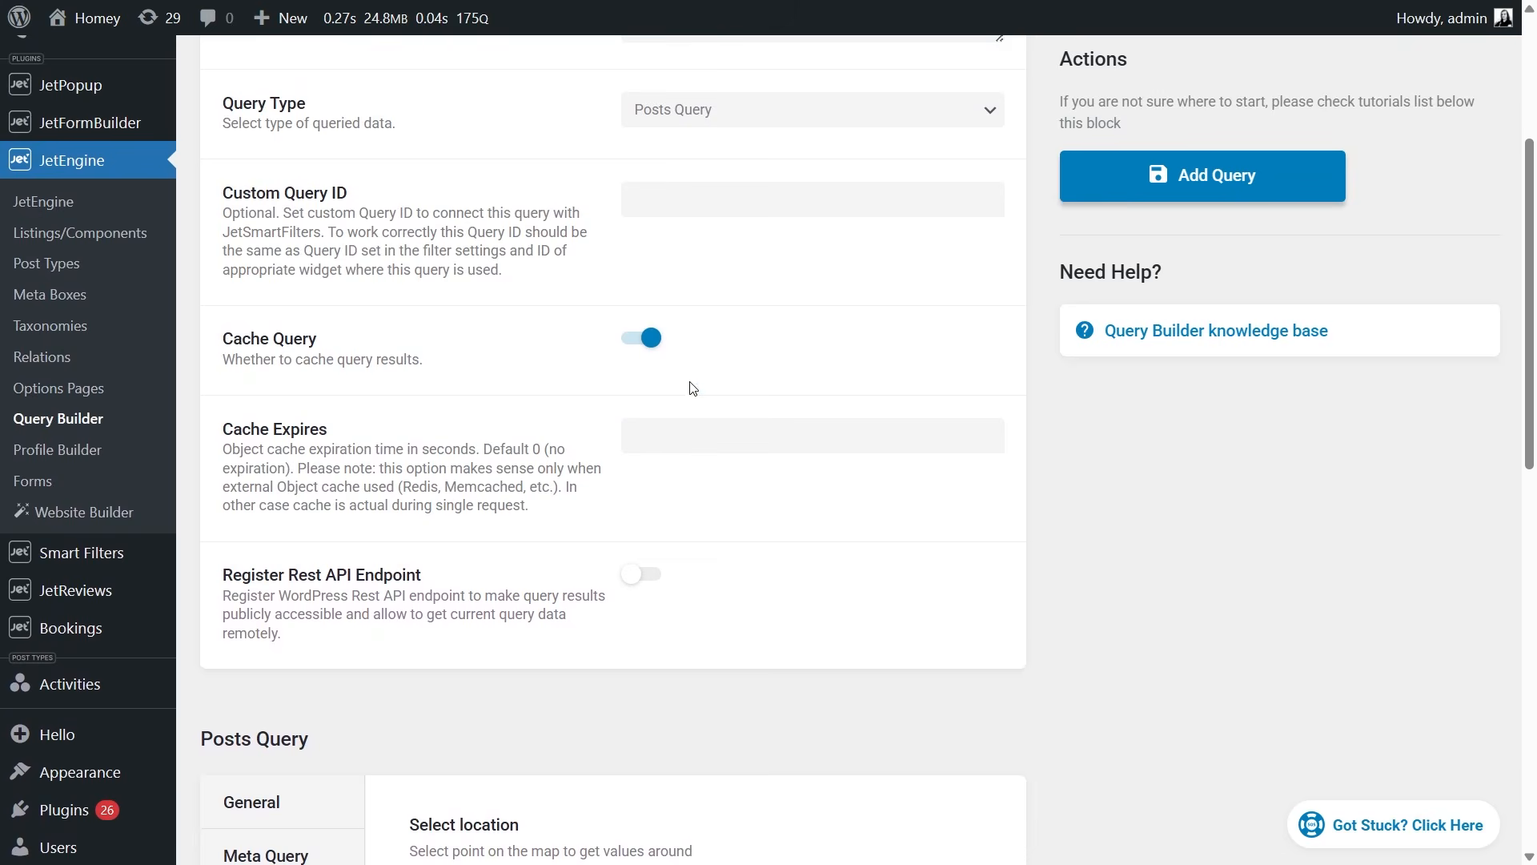
Step: Turn Cache Query off and back on, and Register Rest API Endpoint on and back off
click(640, 337)
click(640, 338)
click(650, 438)
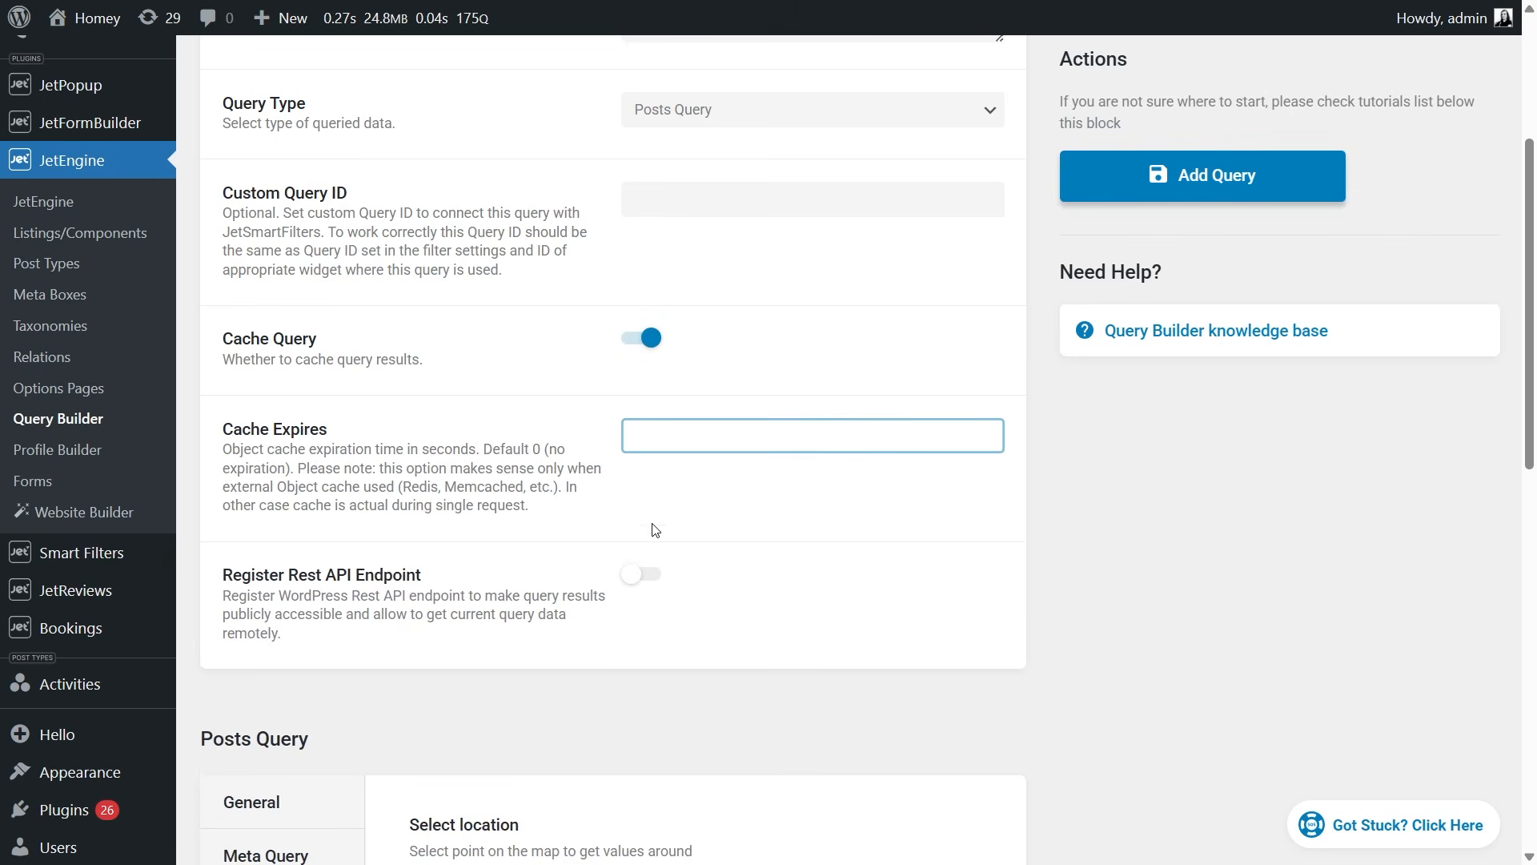
click(653, 579)
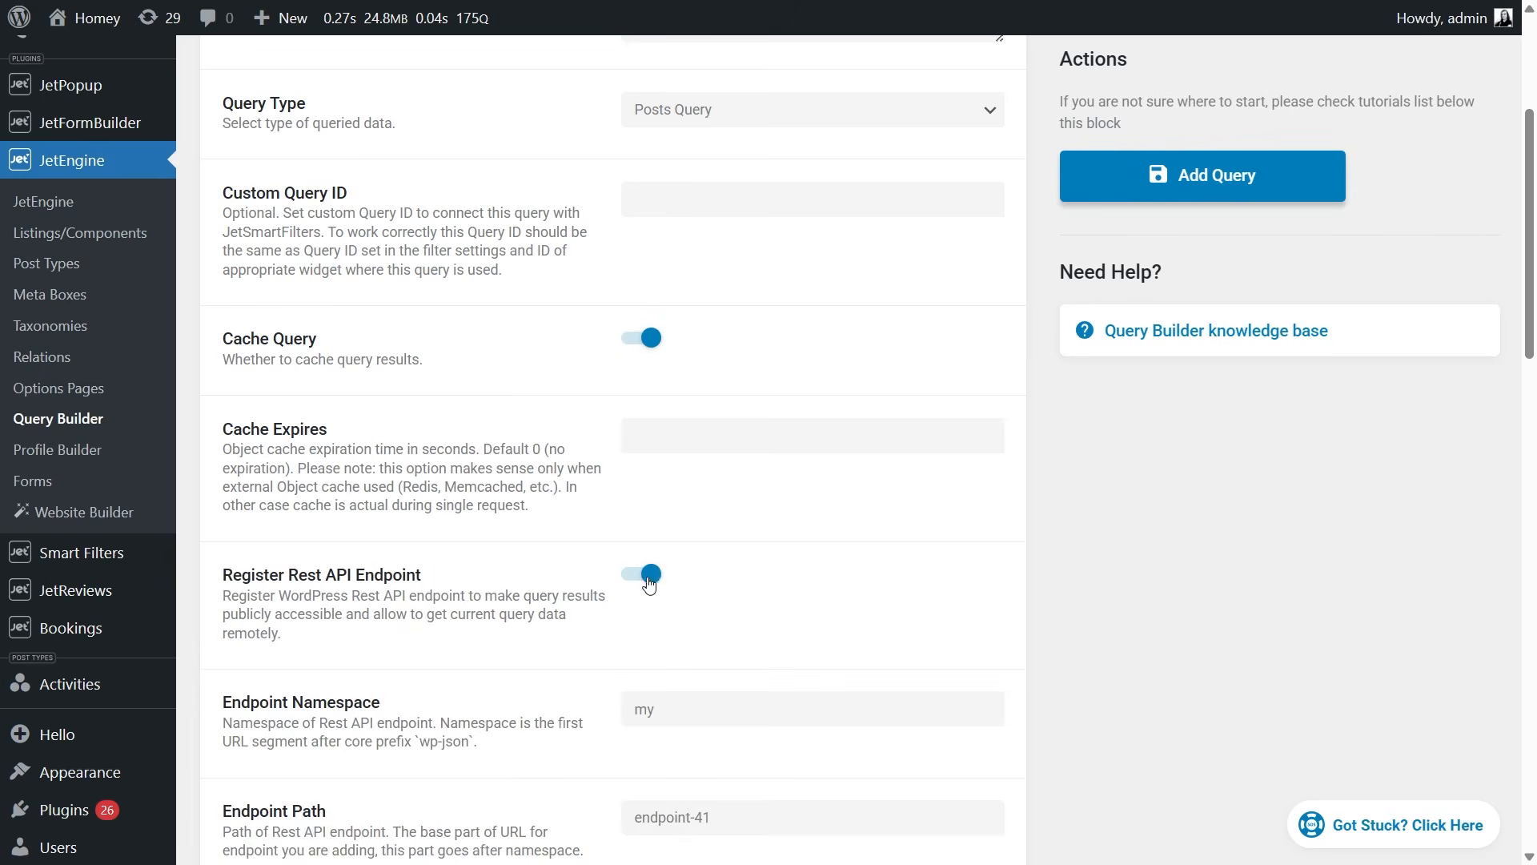
click(641, 581)
Step: Name the new query Properties
scroll(878, 617, up, 4)
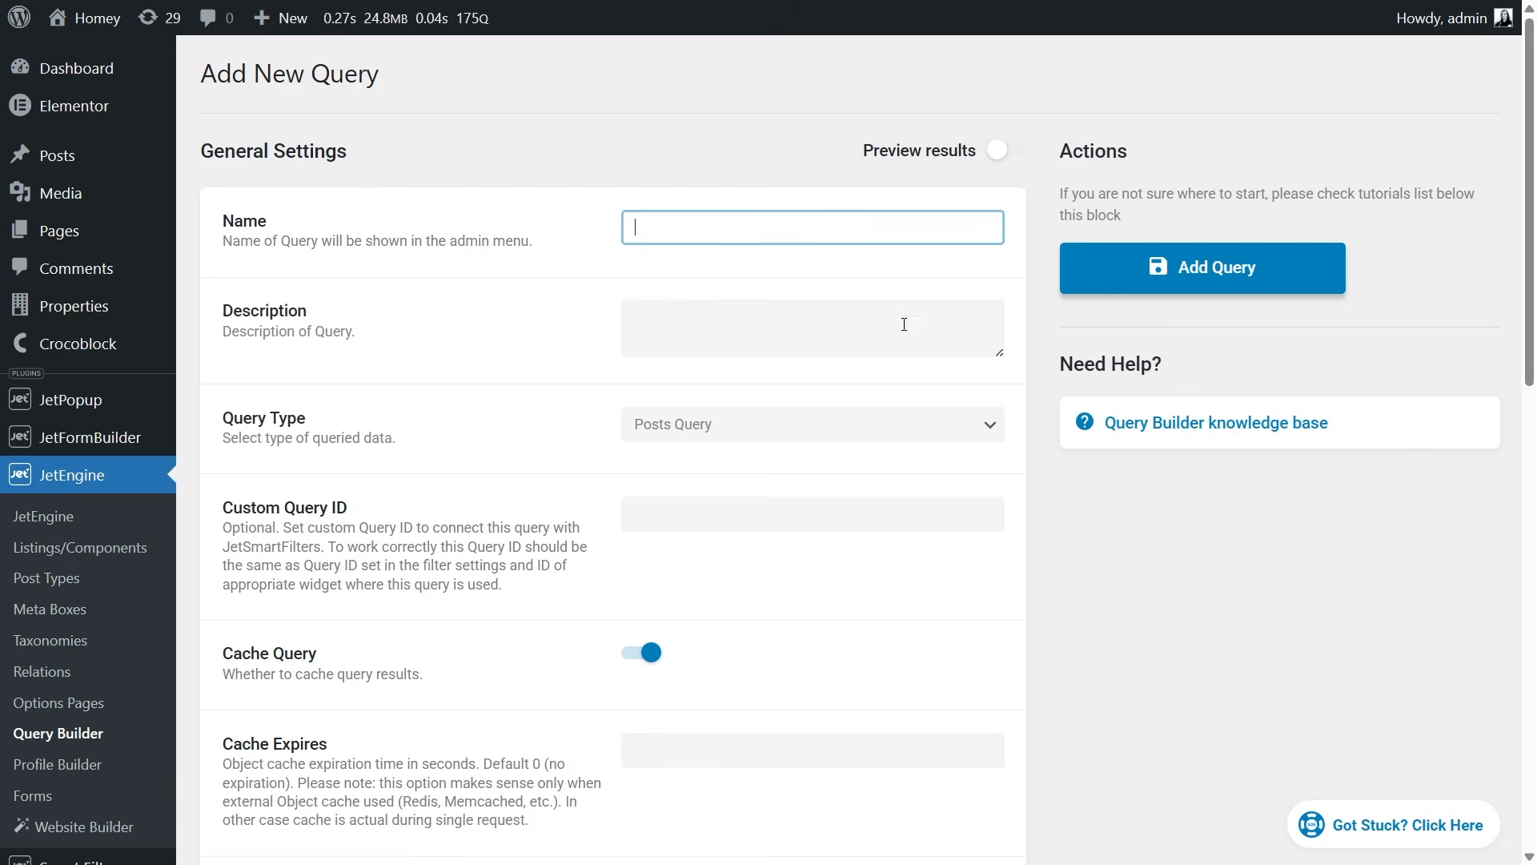
click(755, 218)
text(Properties)
Step: In the query's general settings, set the post type to Properties and the post status to Published (publish)
scroll(888, 566, down, 5)
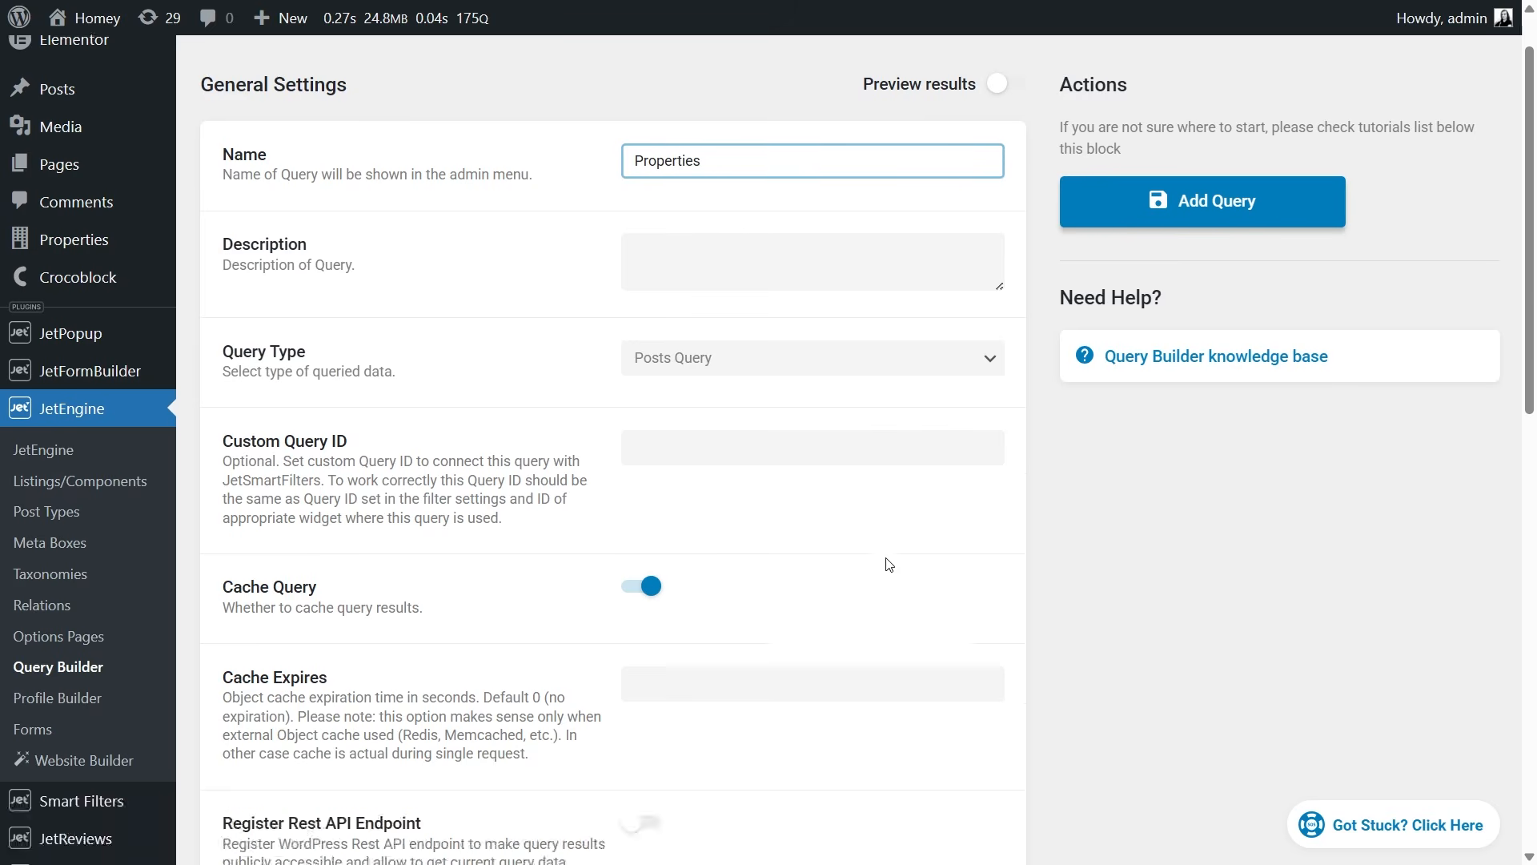
scroll(888, 566, down, 1)
click(888, 558)
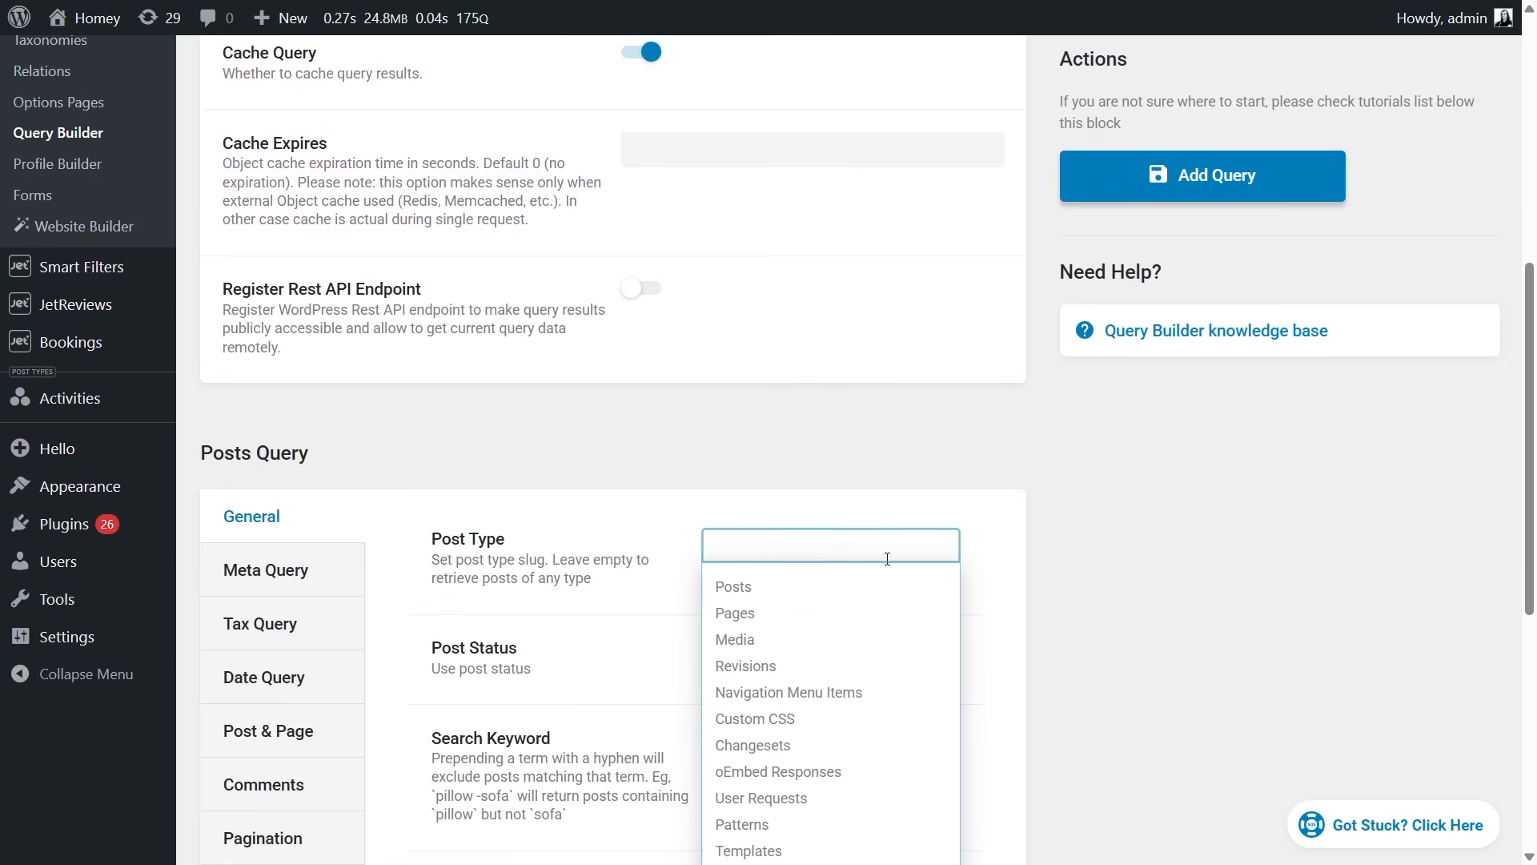
text(pro)
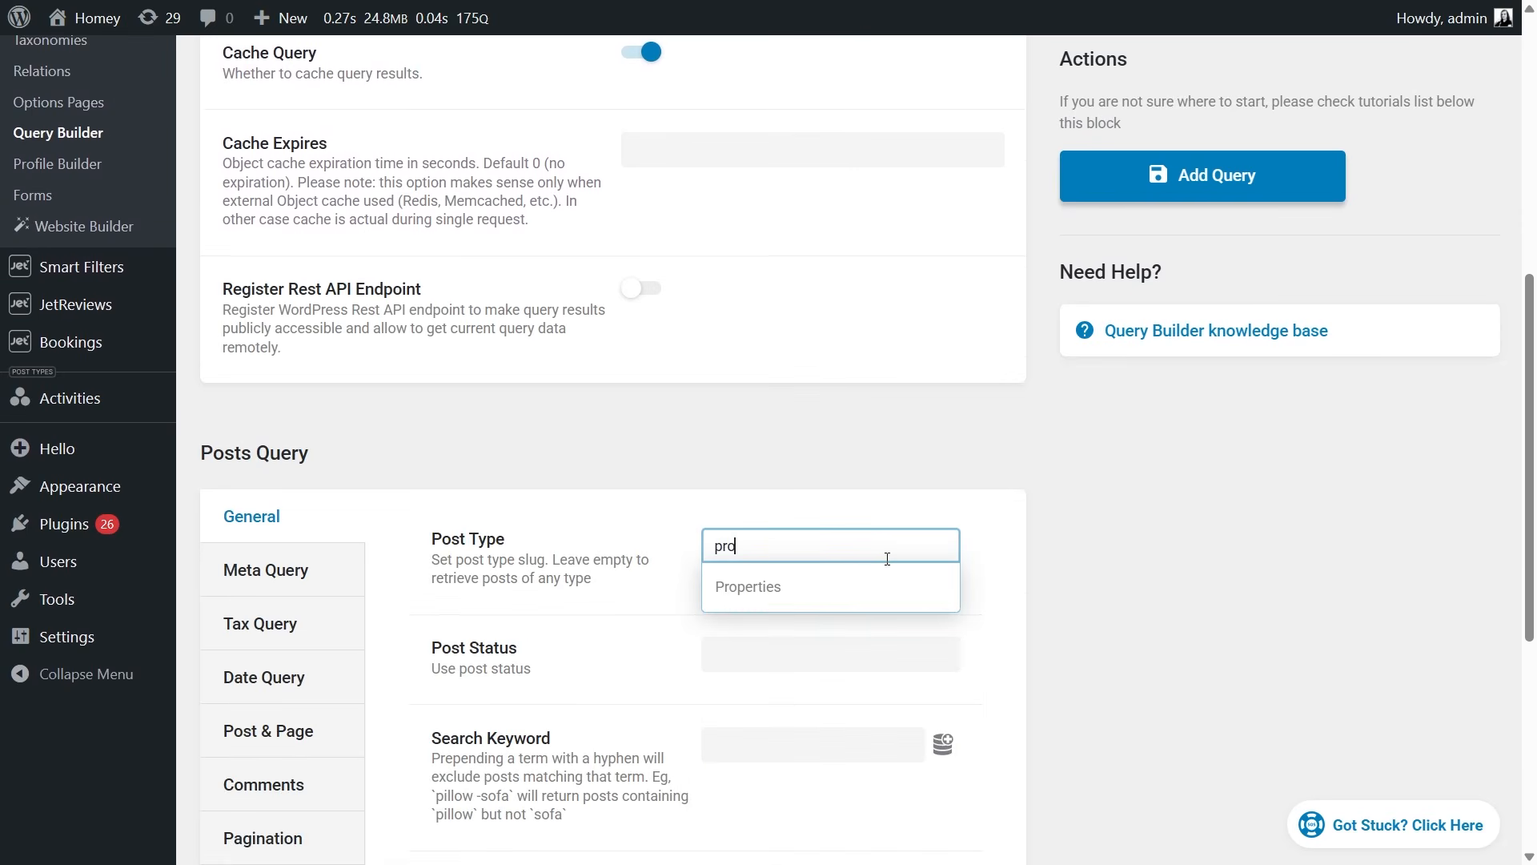
click(868, 584)
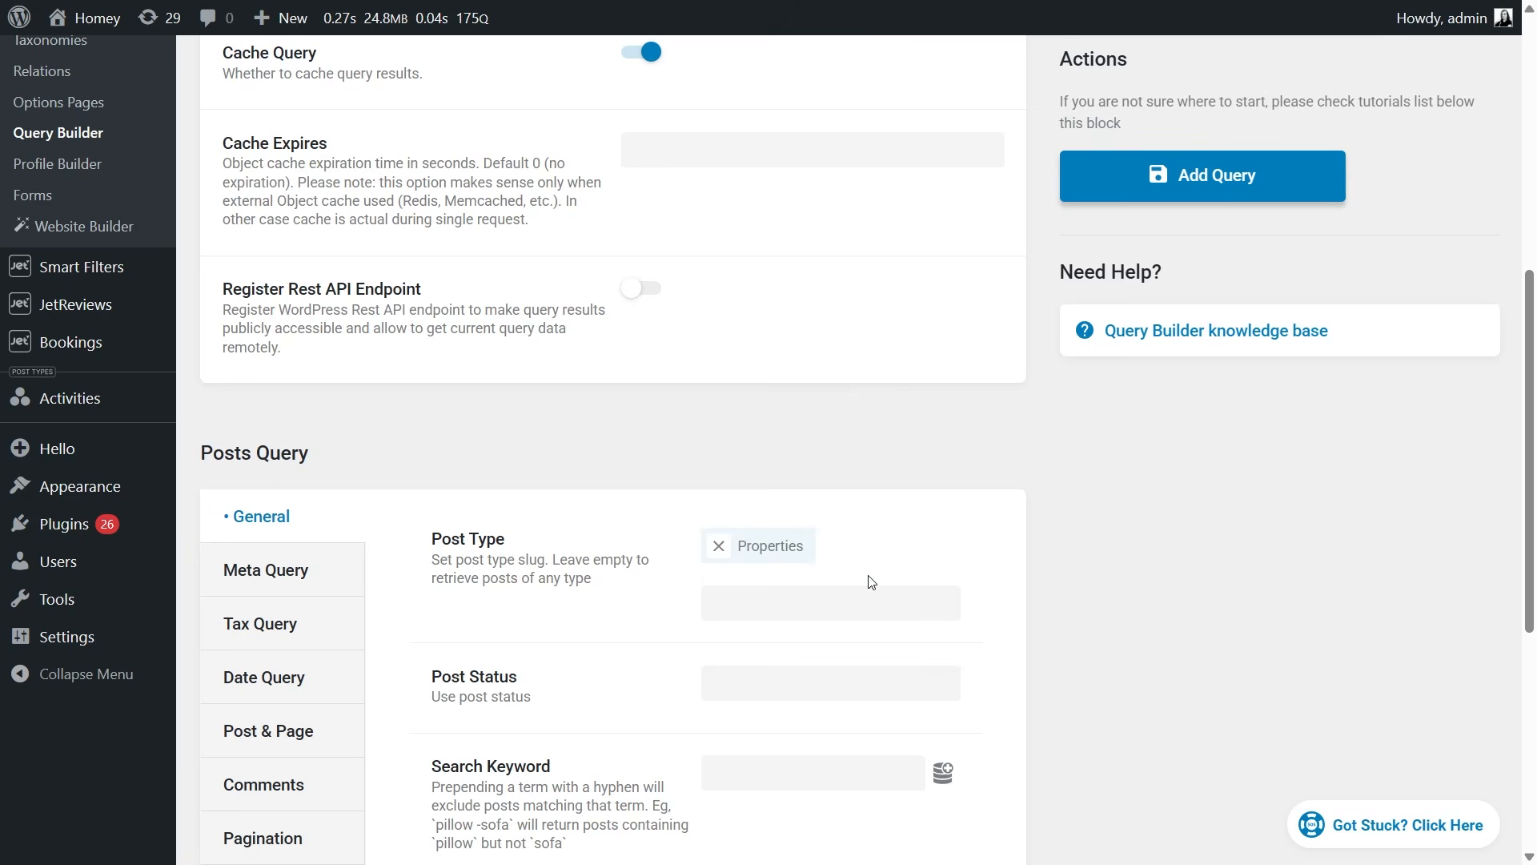
scroll(868, 583, down, 1)
click(840, 555)
click(776, 616)
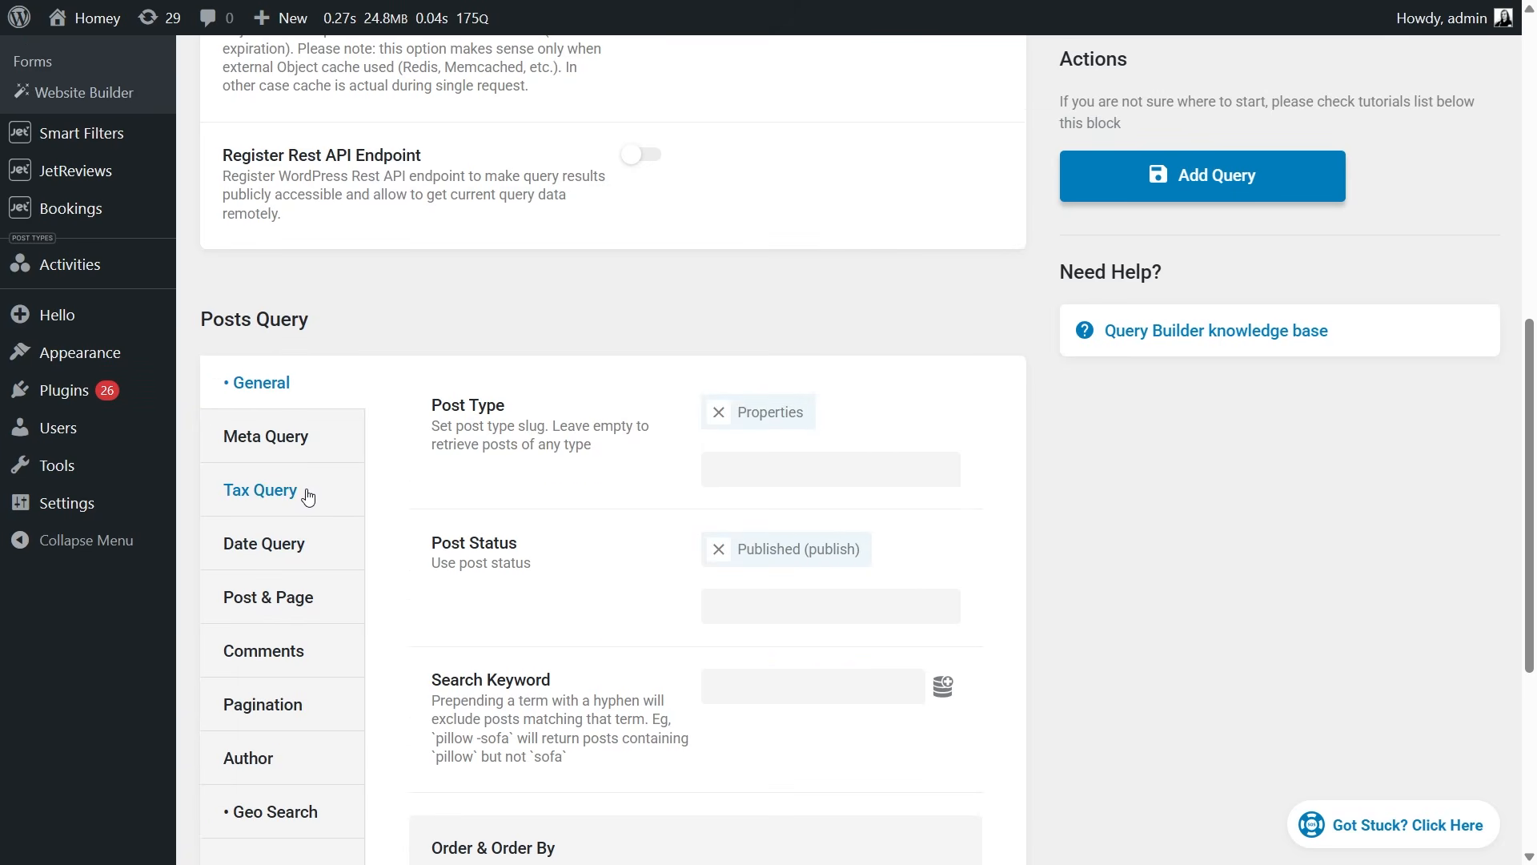
Step: Add a tax query clause with the taxonomy Property Type (property-type) and the field Slug
click(309, 498)
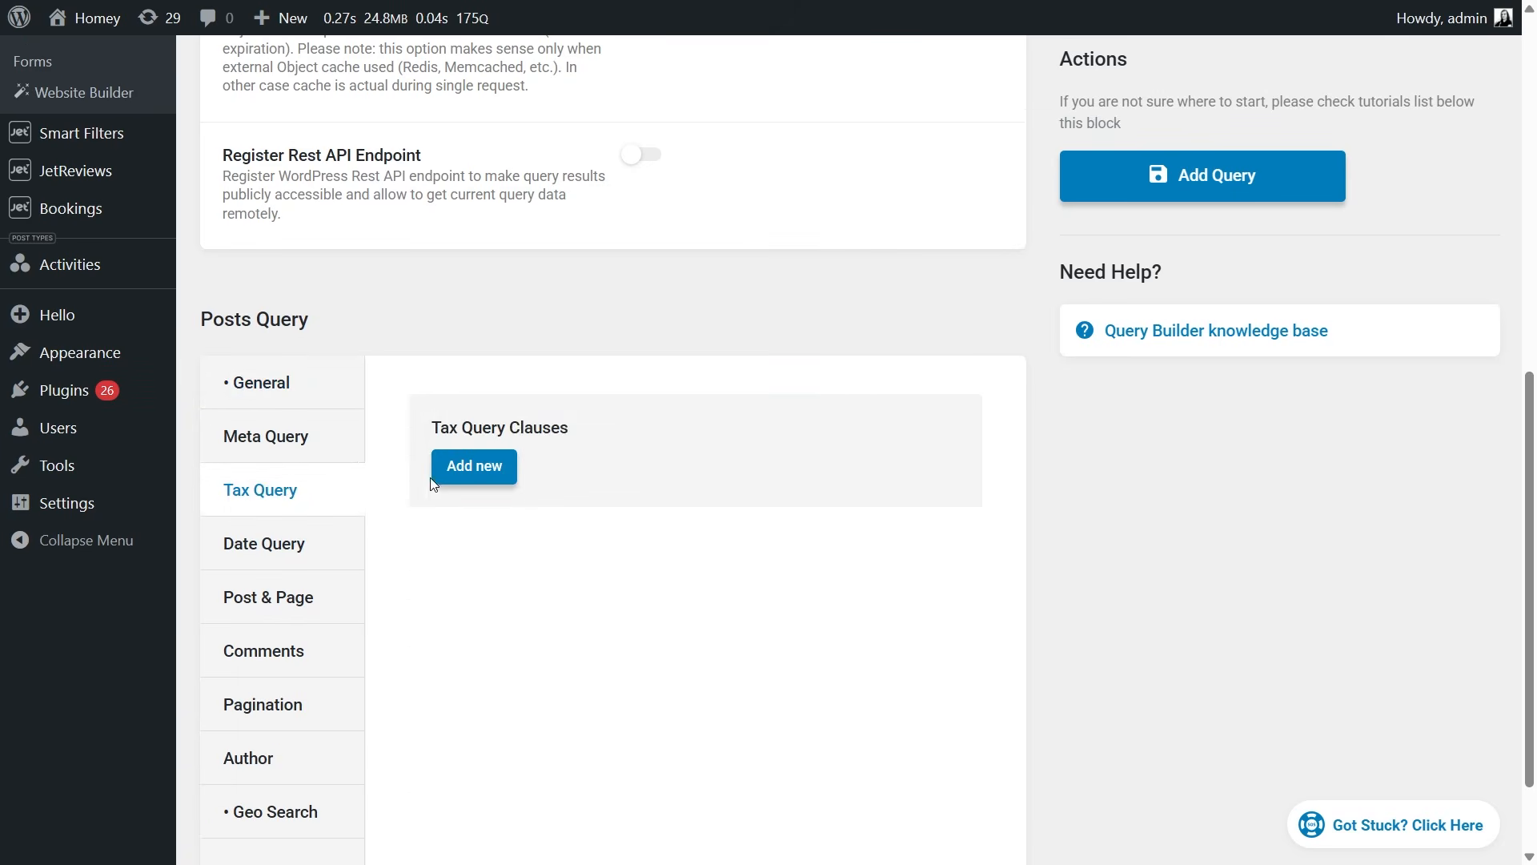
click(475, 467)
click(814, 567)
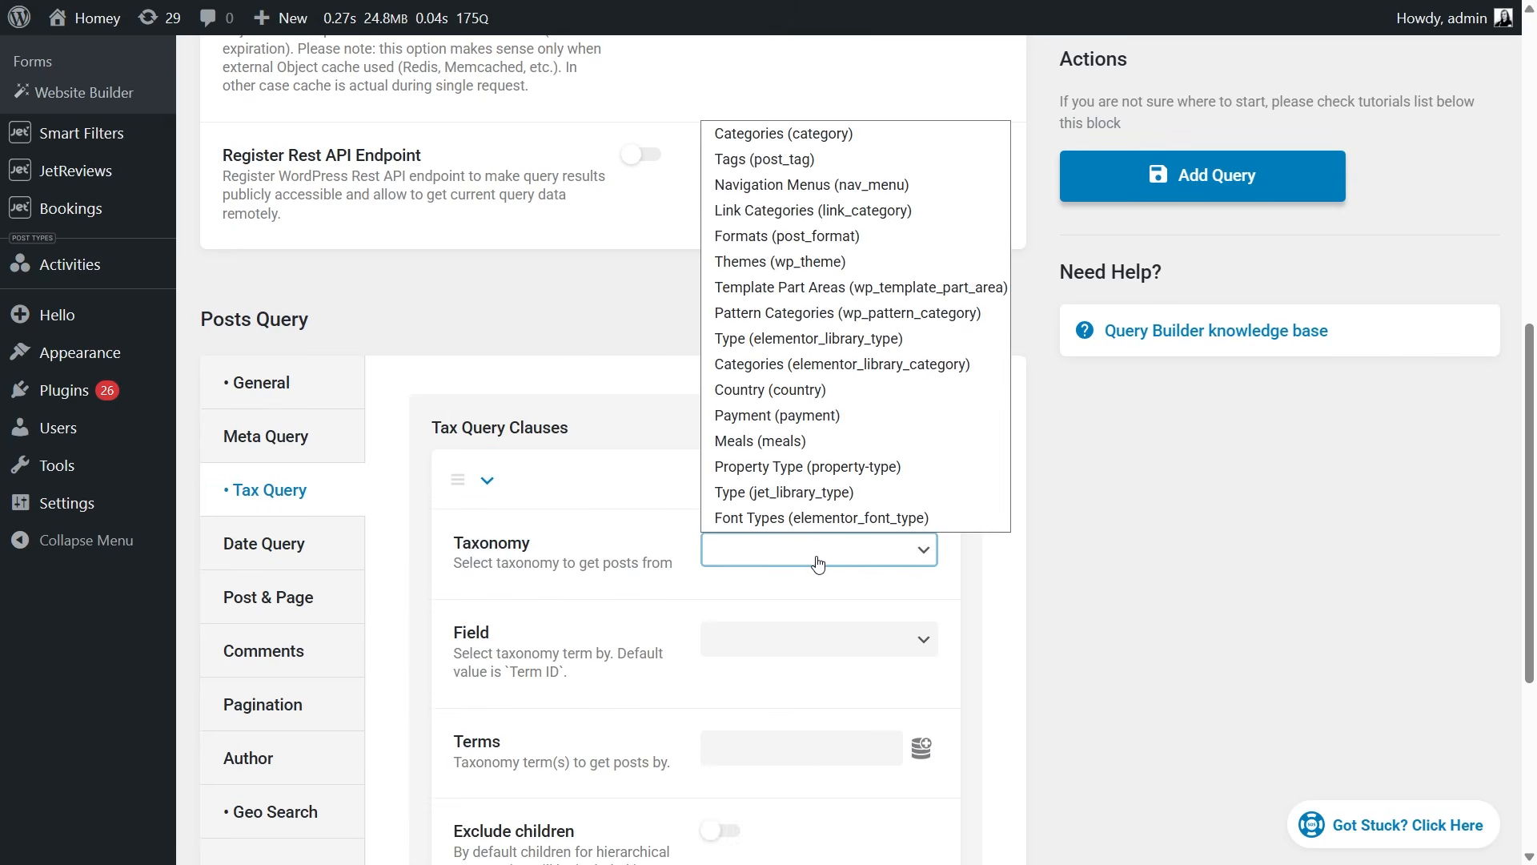
click(822, 468)
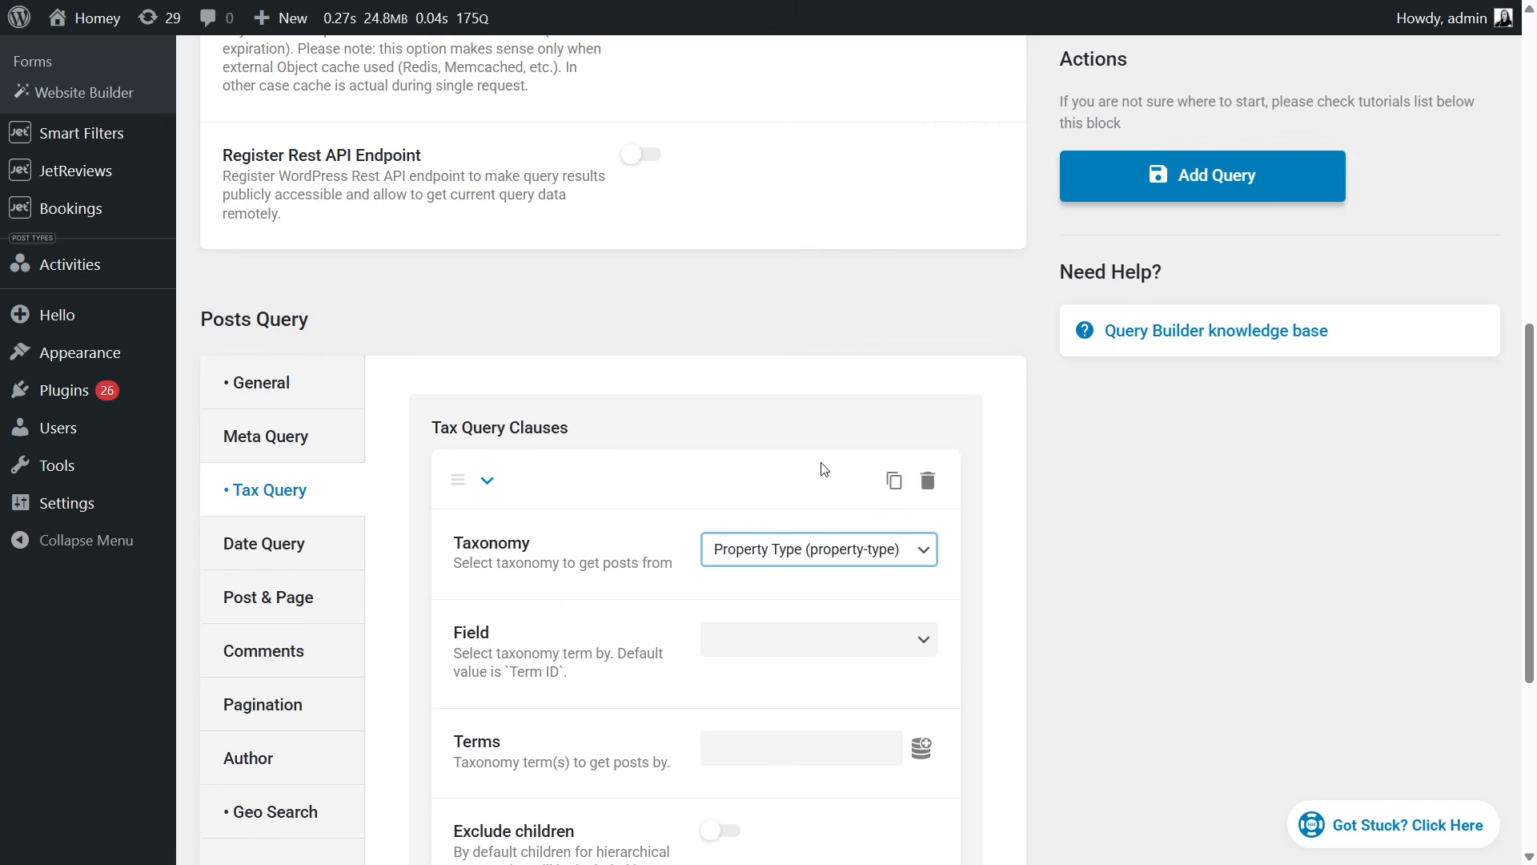
click(880, 630)
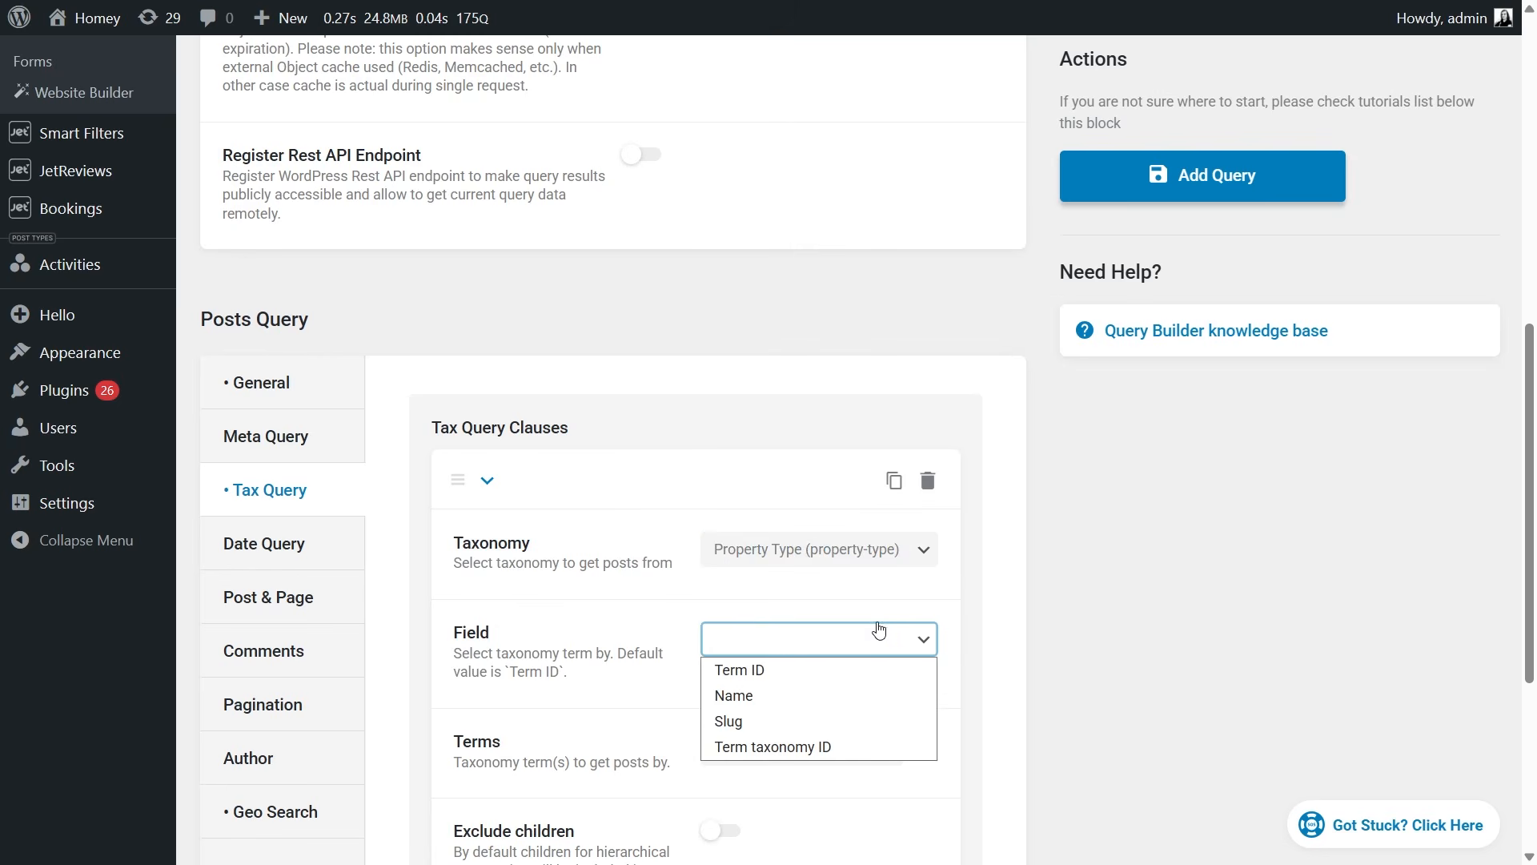
click(852, 720)
scroll(851, 718, down, 2)
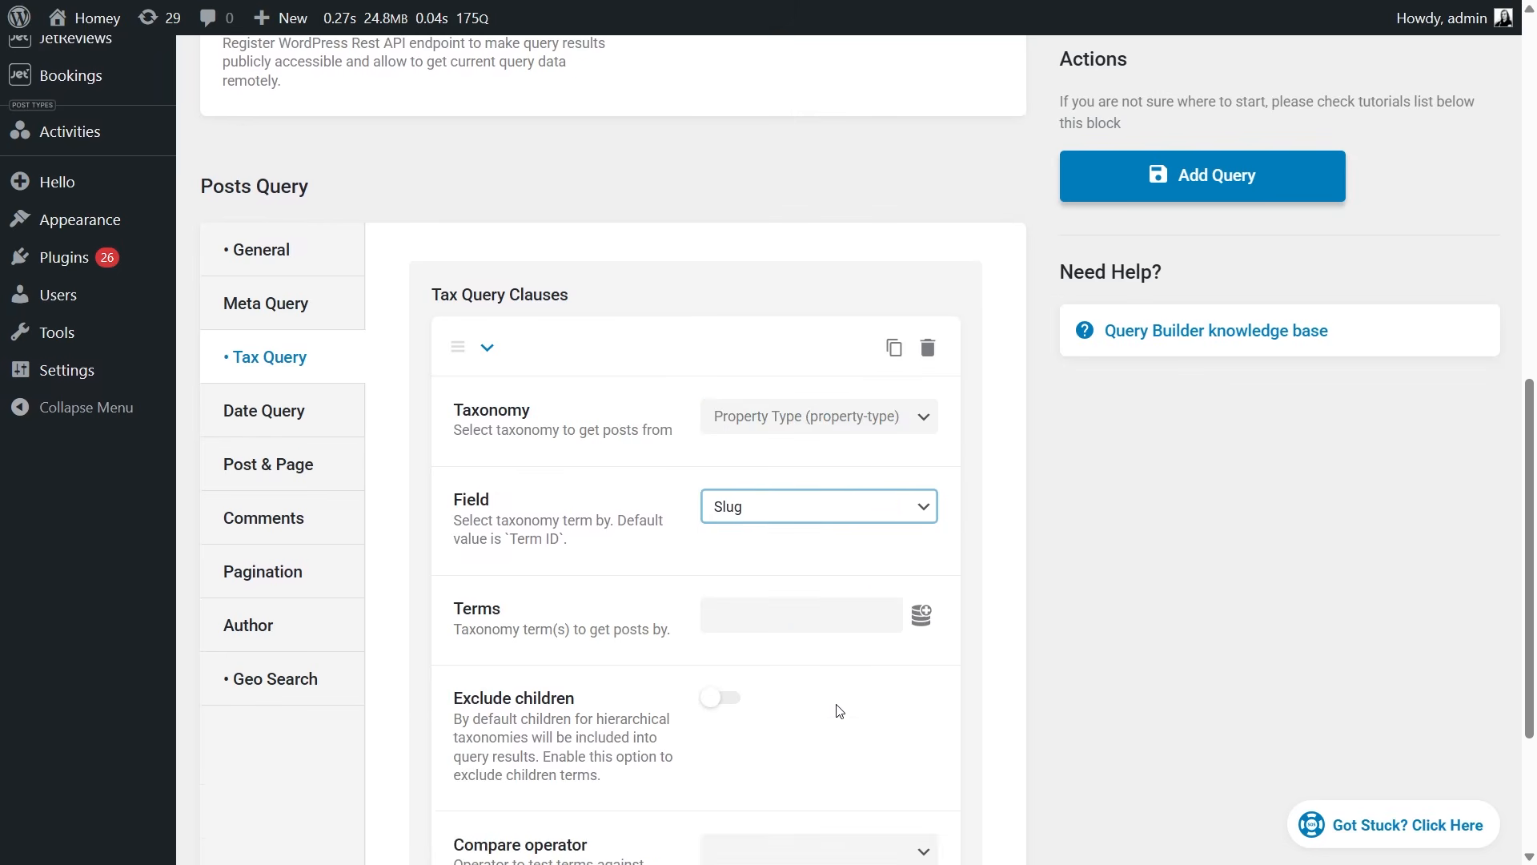
Step: Set the clause's terms to house, copying the slug from the Property Type taxonomy page
click(755, 623)
key(ctrl+Tab)
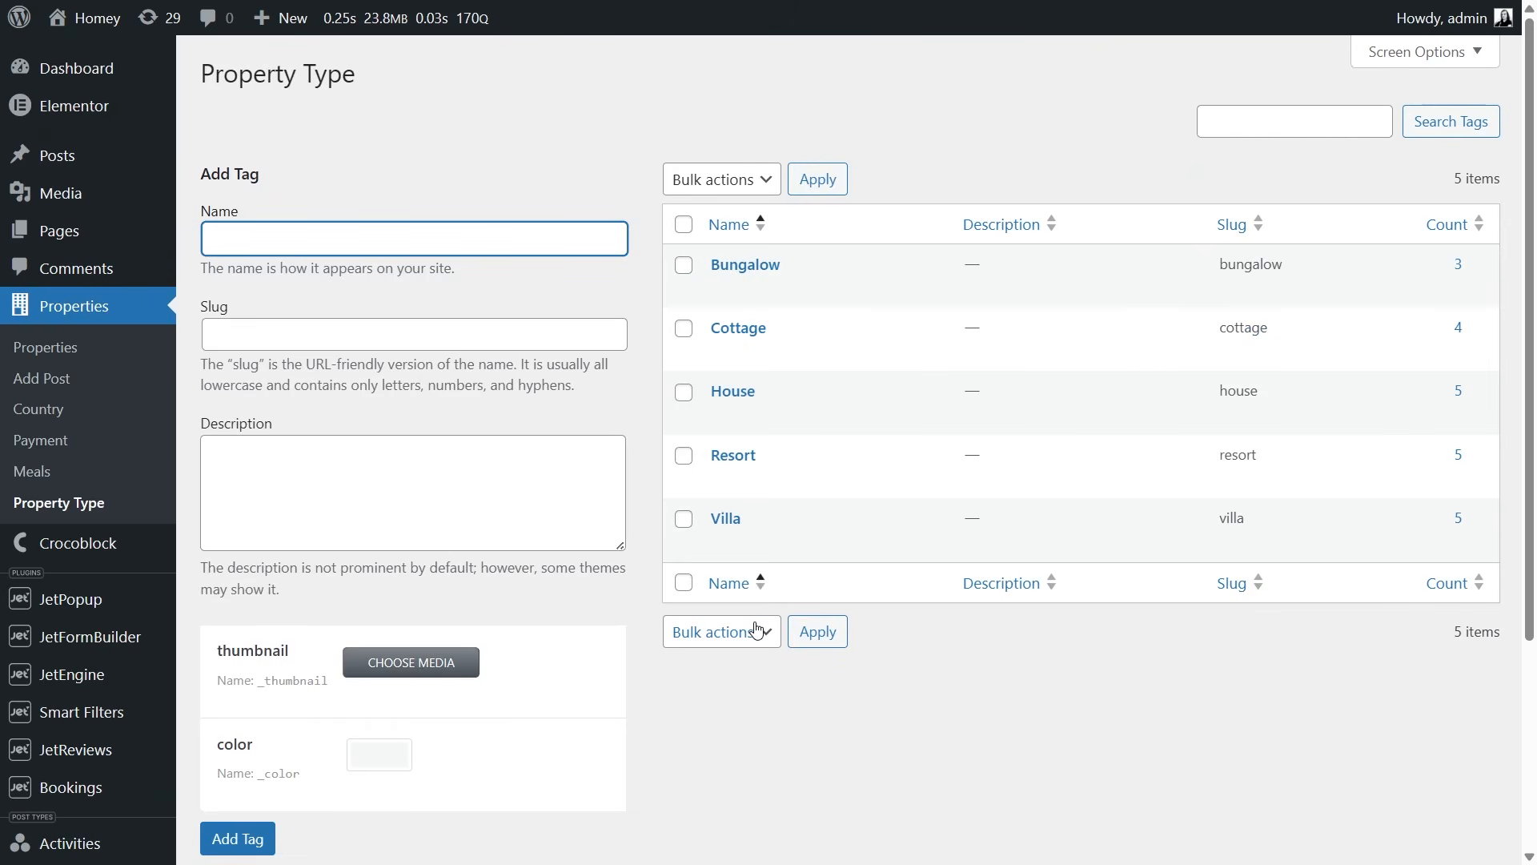
double_click(1237, 390)
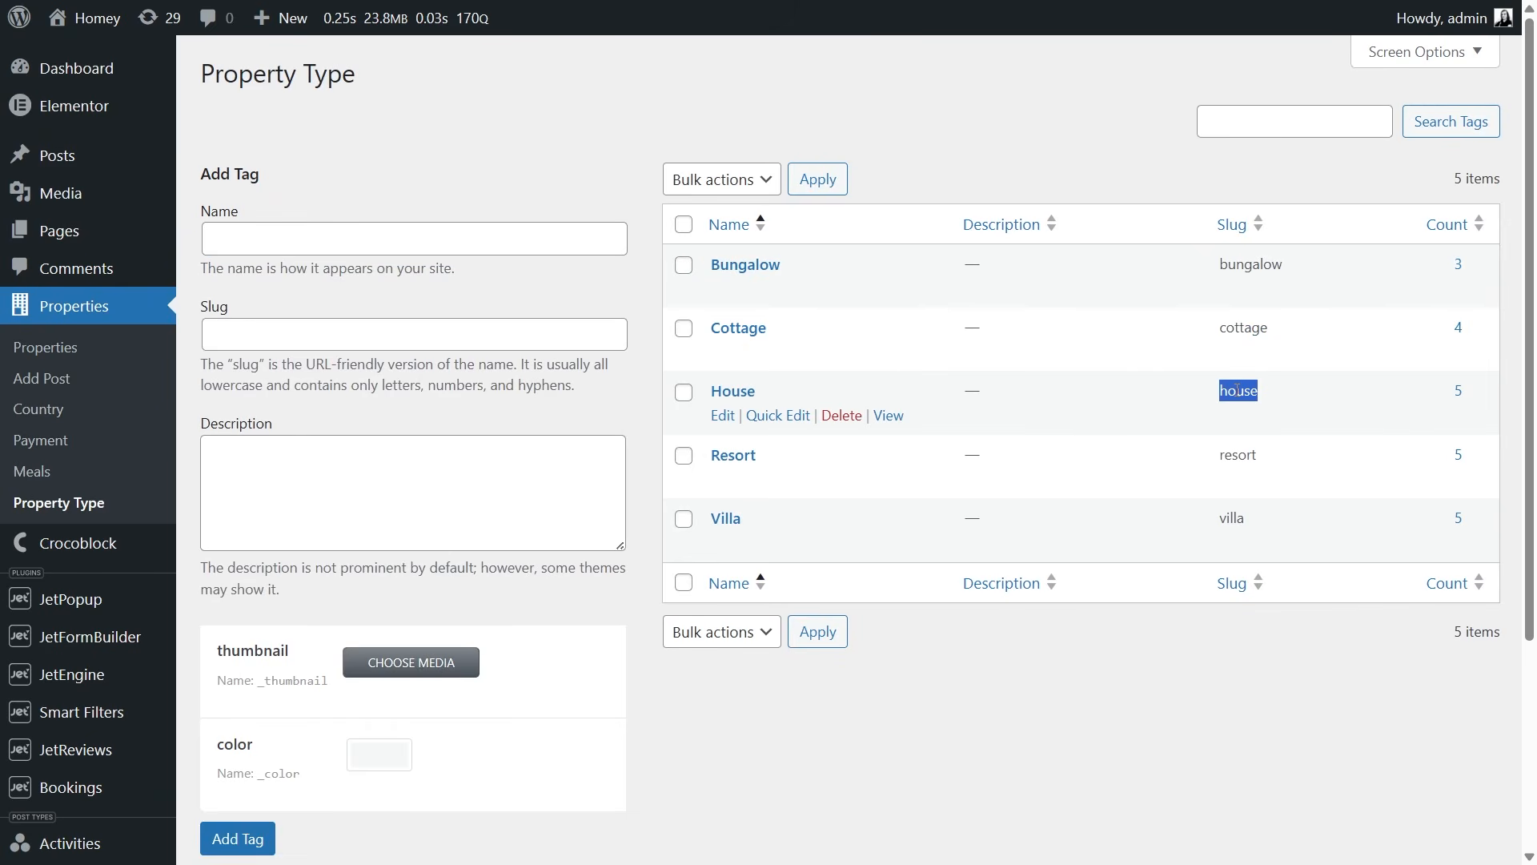
key(ctrl+c)
key(ctrl+shift+Tab)
key(ctrl+v)
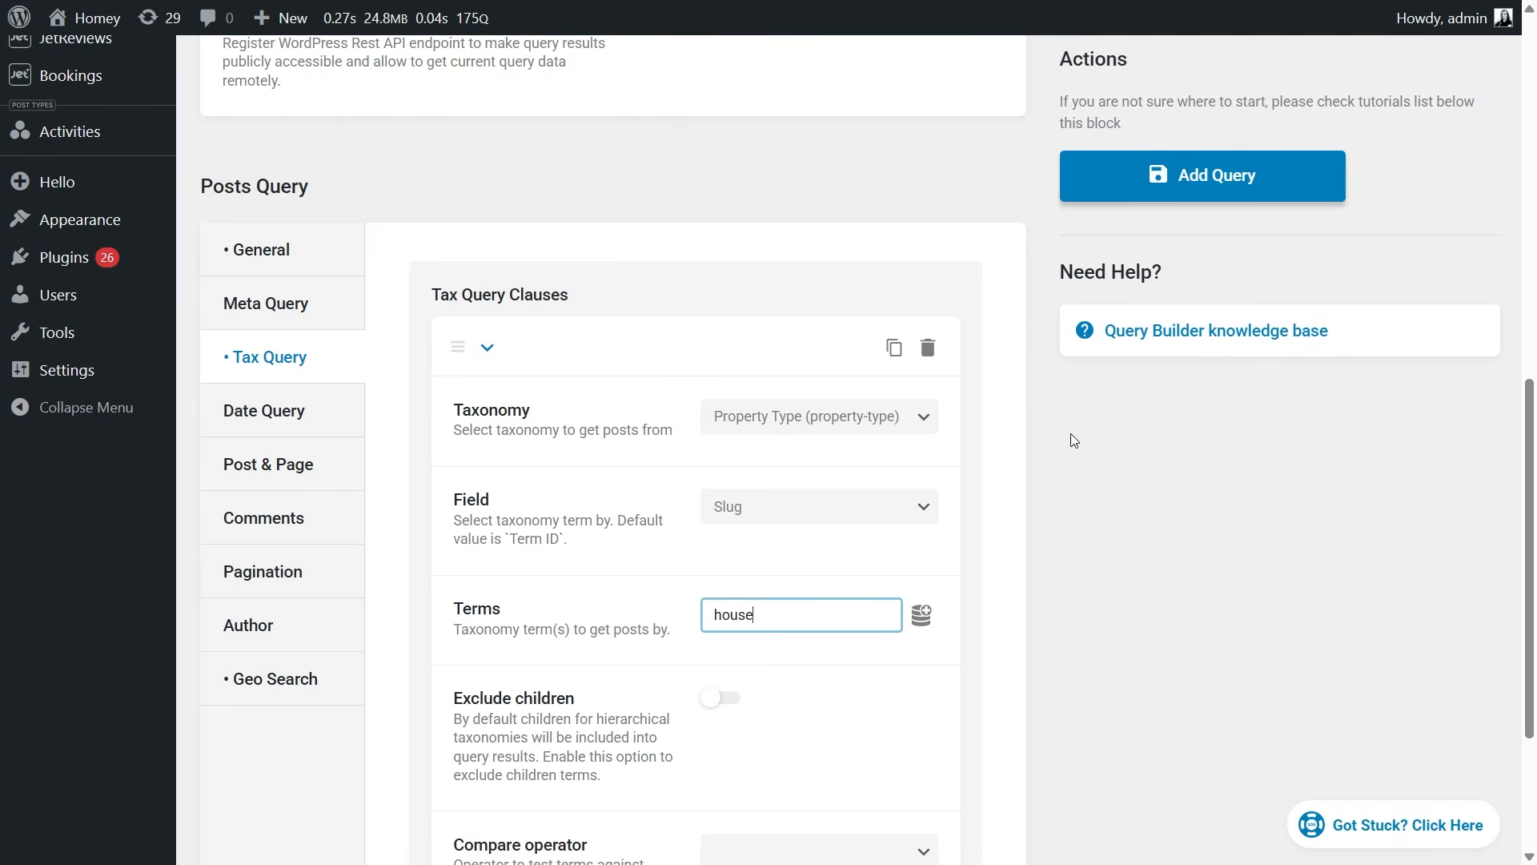
Step: Add a second tax query clause with taxonomy Property Type, field Slug and the term villa, copied from the Property Type page
scroll(1071, 436, down, 3)
click(478, 685)
scroll(602, 668, down, 1)
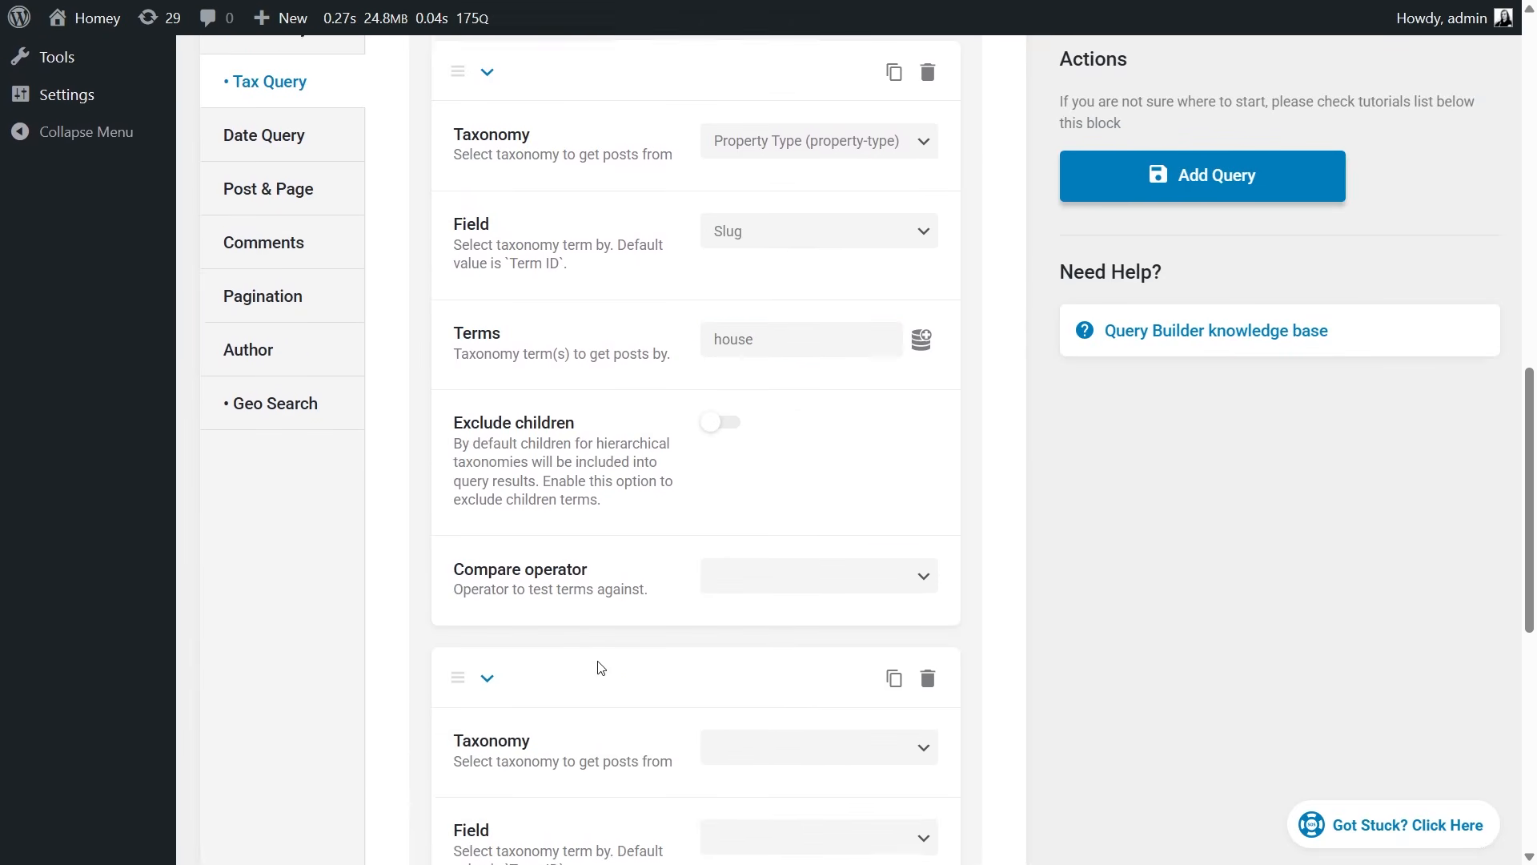
scroll(601, 668, down, 4)
click(787, 436)
click(812, 357)
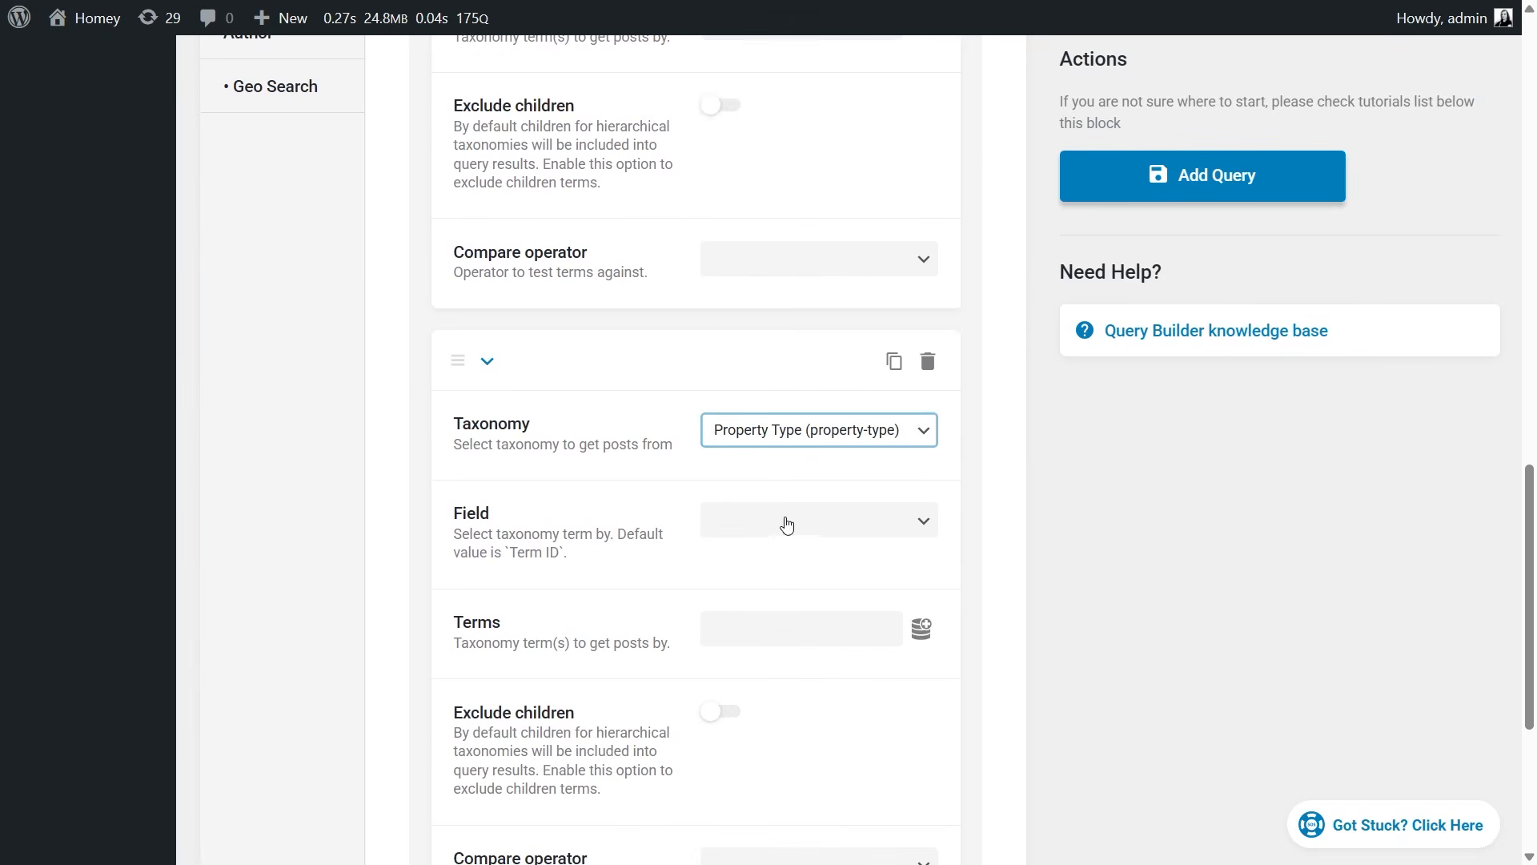
click(782, 521)
click(784, 597)
double_click(1221, 519)
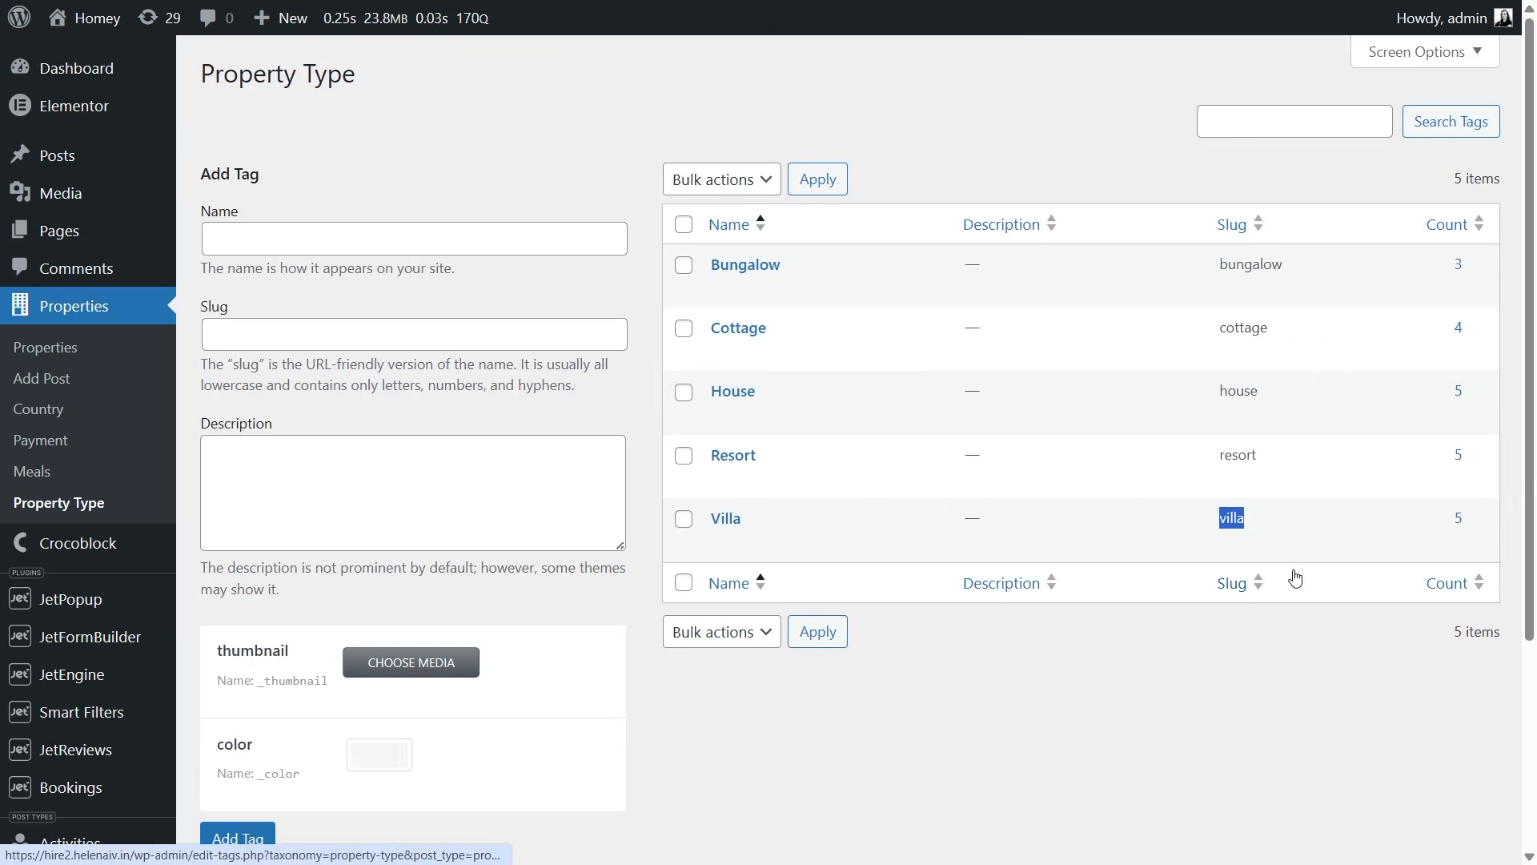
key(ctrl+Tab)
key(ctrl+v)
Step: Set the relation between the tax query clauses to Or and turn on the query's results preview
scroll(1161, 512, down, 5)
click(850, 679)
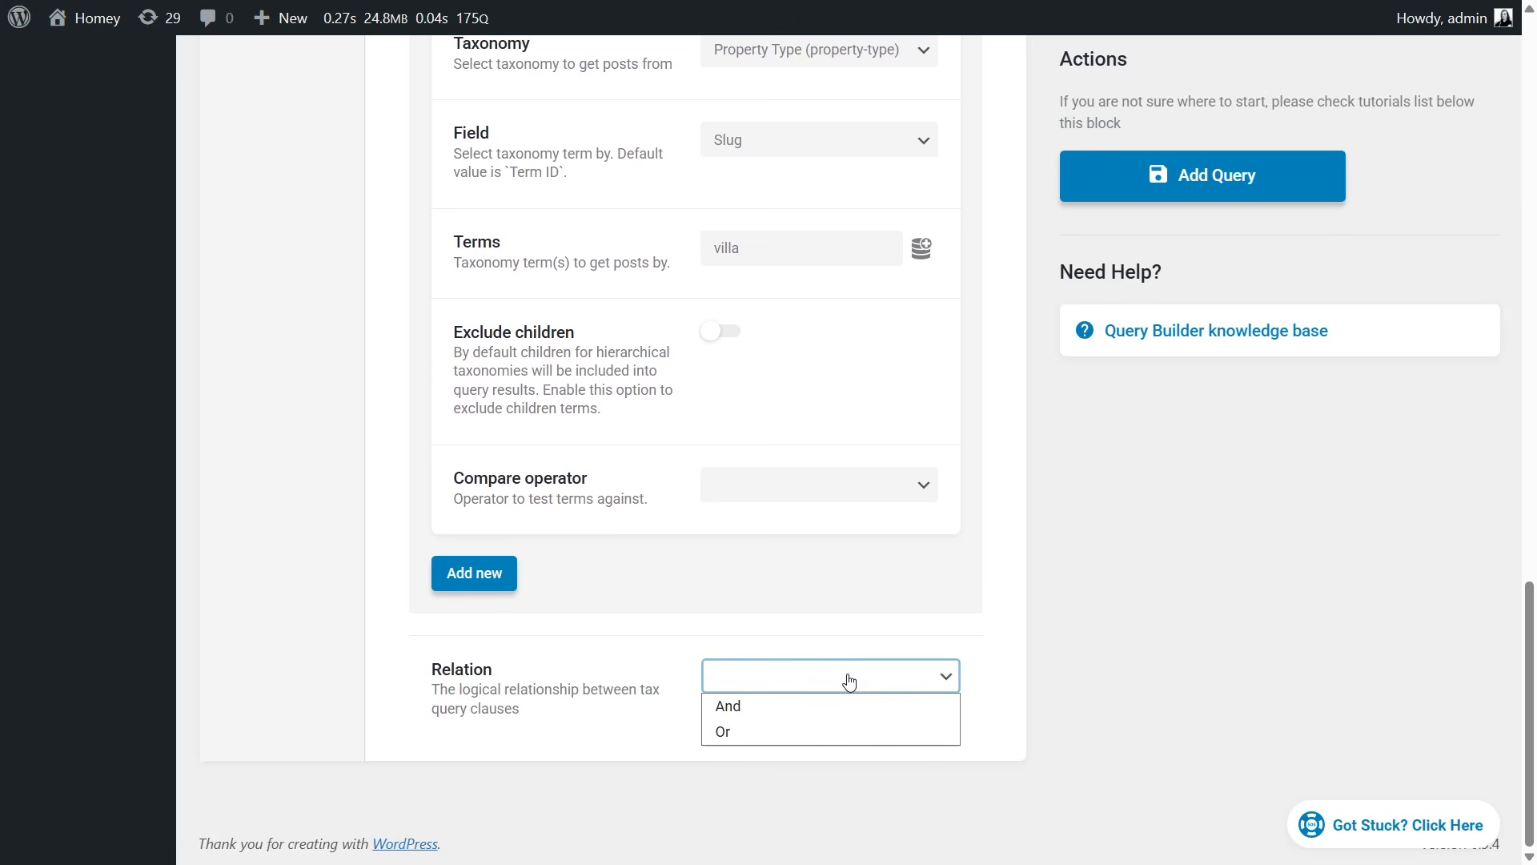
click(811, 734)
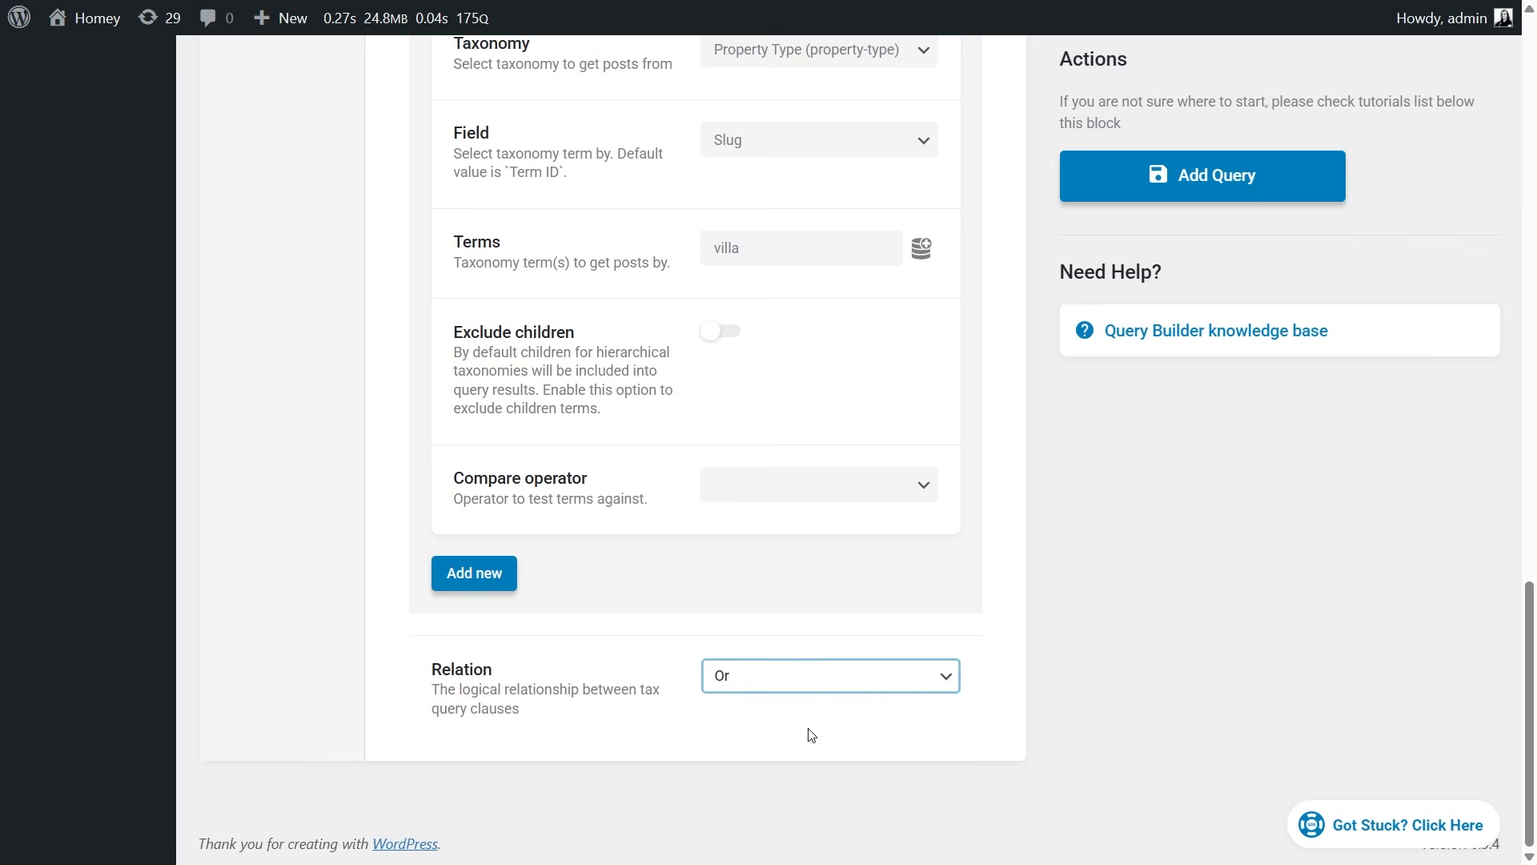
drag(1531, 711, 1441, 138)
click(1018, 152)
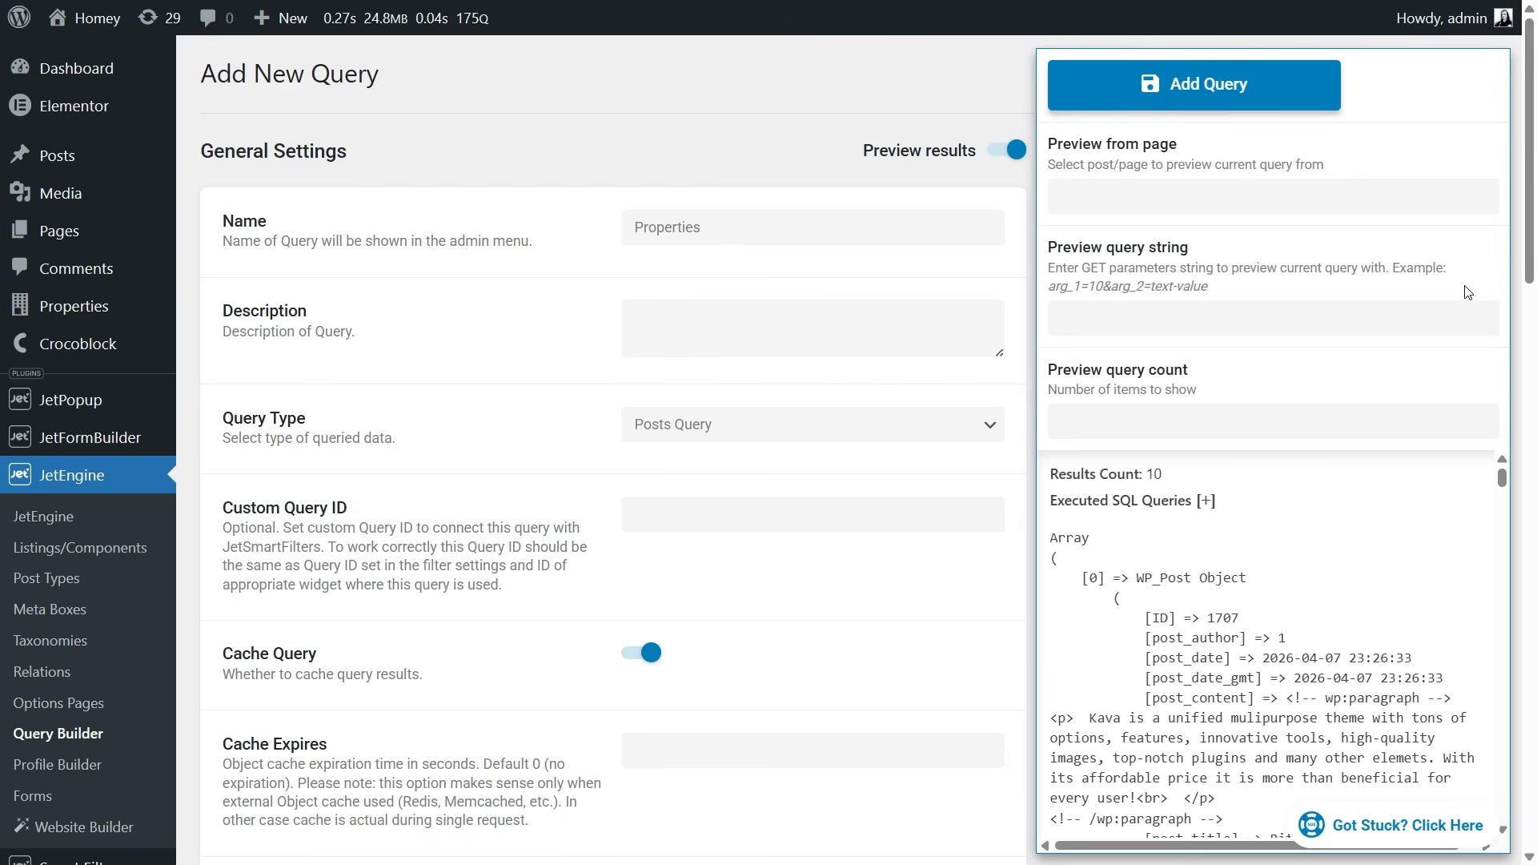
Step: Add a date query clause with the year 2026 to the posts query and check the previewed results count
drag(1165, 477, 1147, 475)
scroll(911, 584, down, 6)
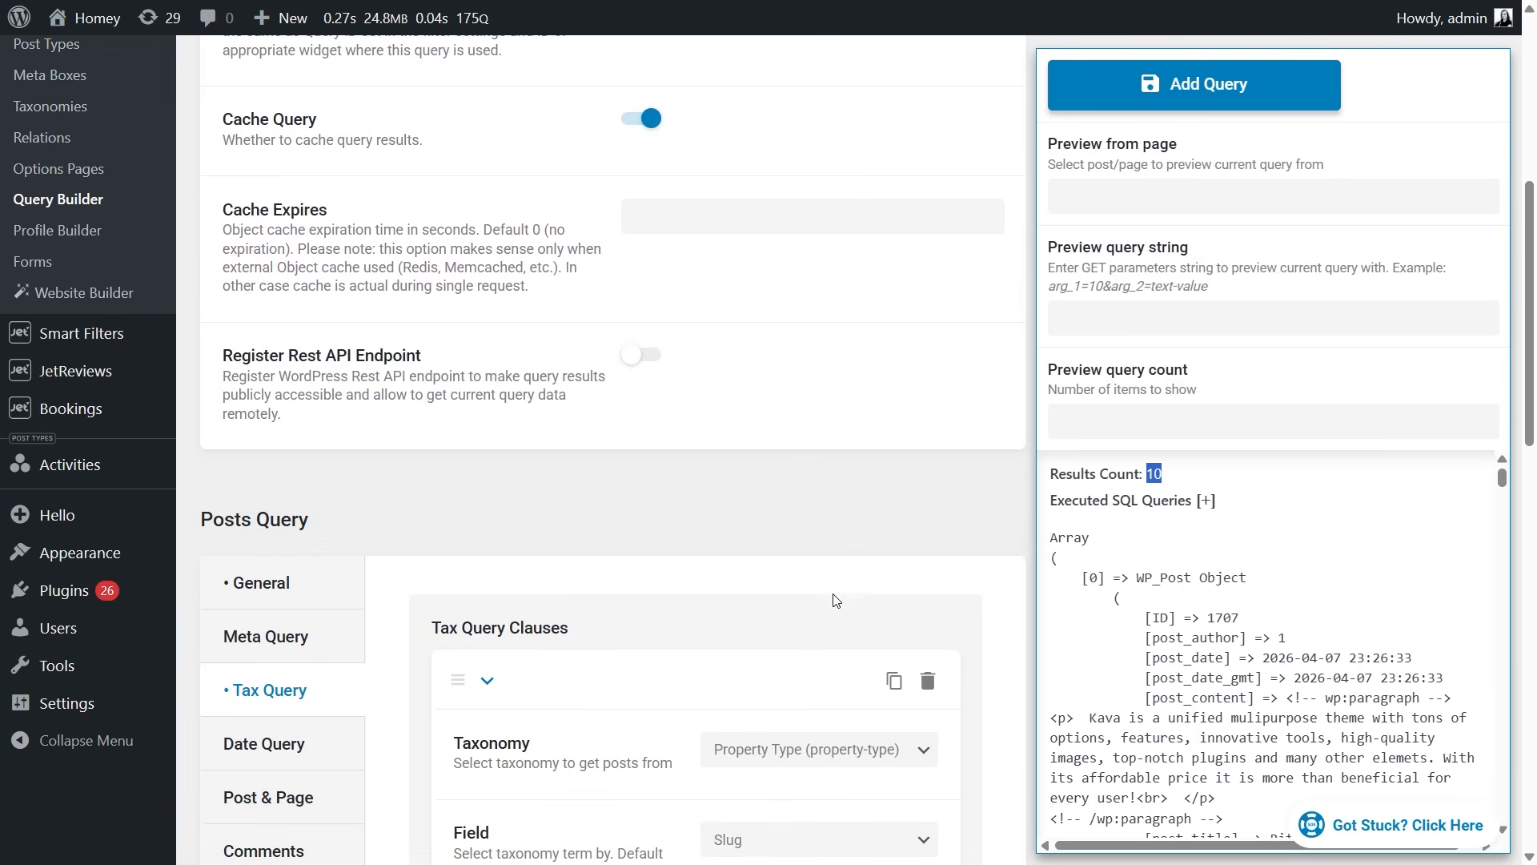
click(272, 743)
scroll(409, 729, down, 3)
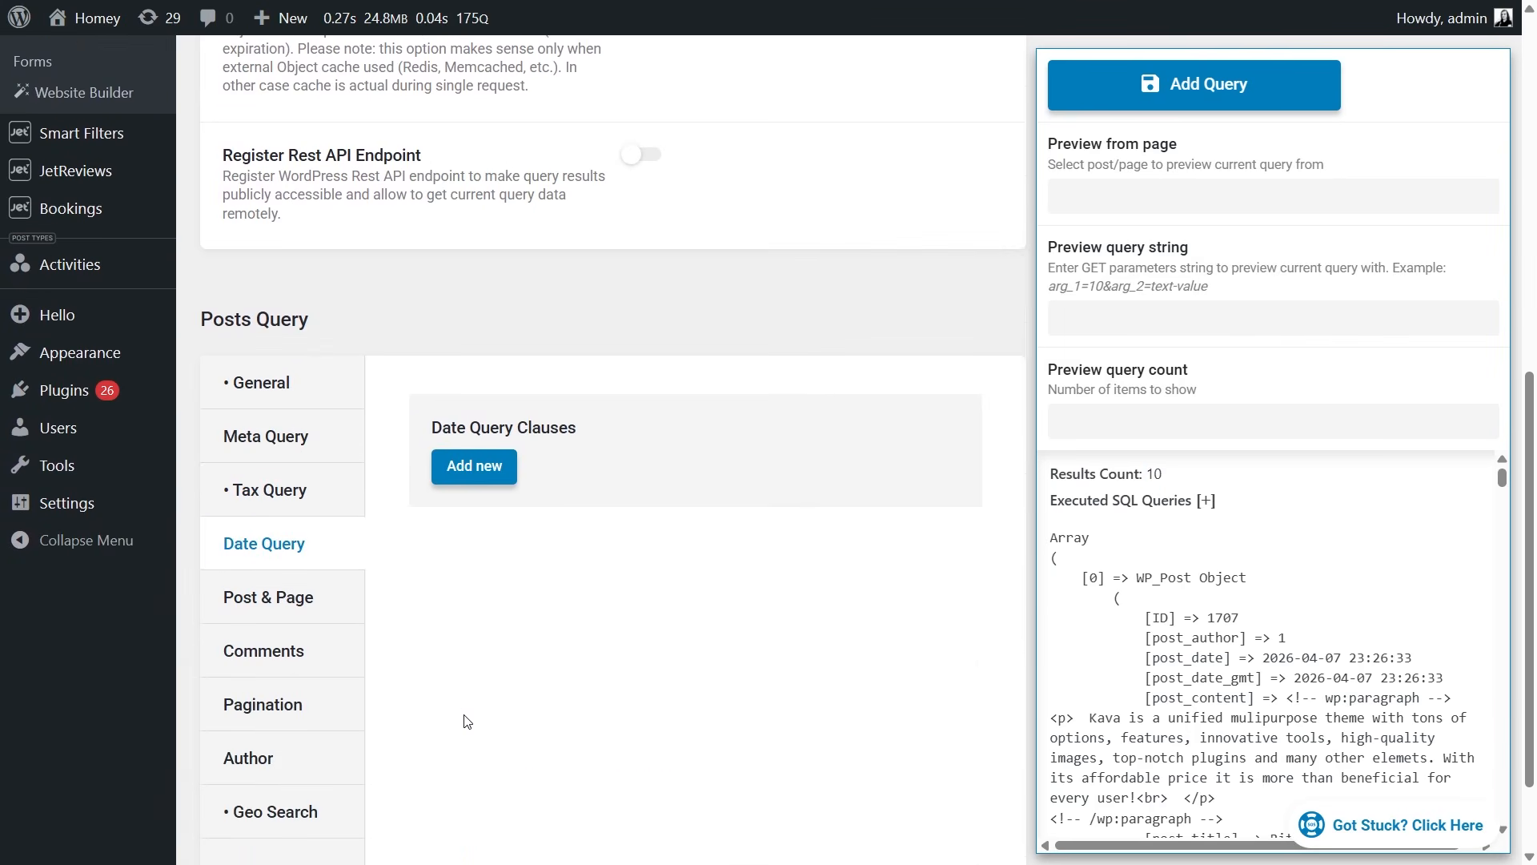
click(468, 467)
click(760, 544)
text(2026)
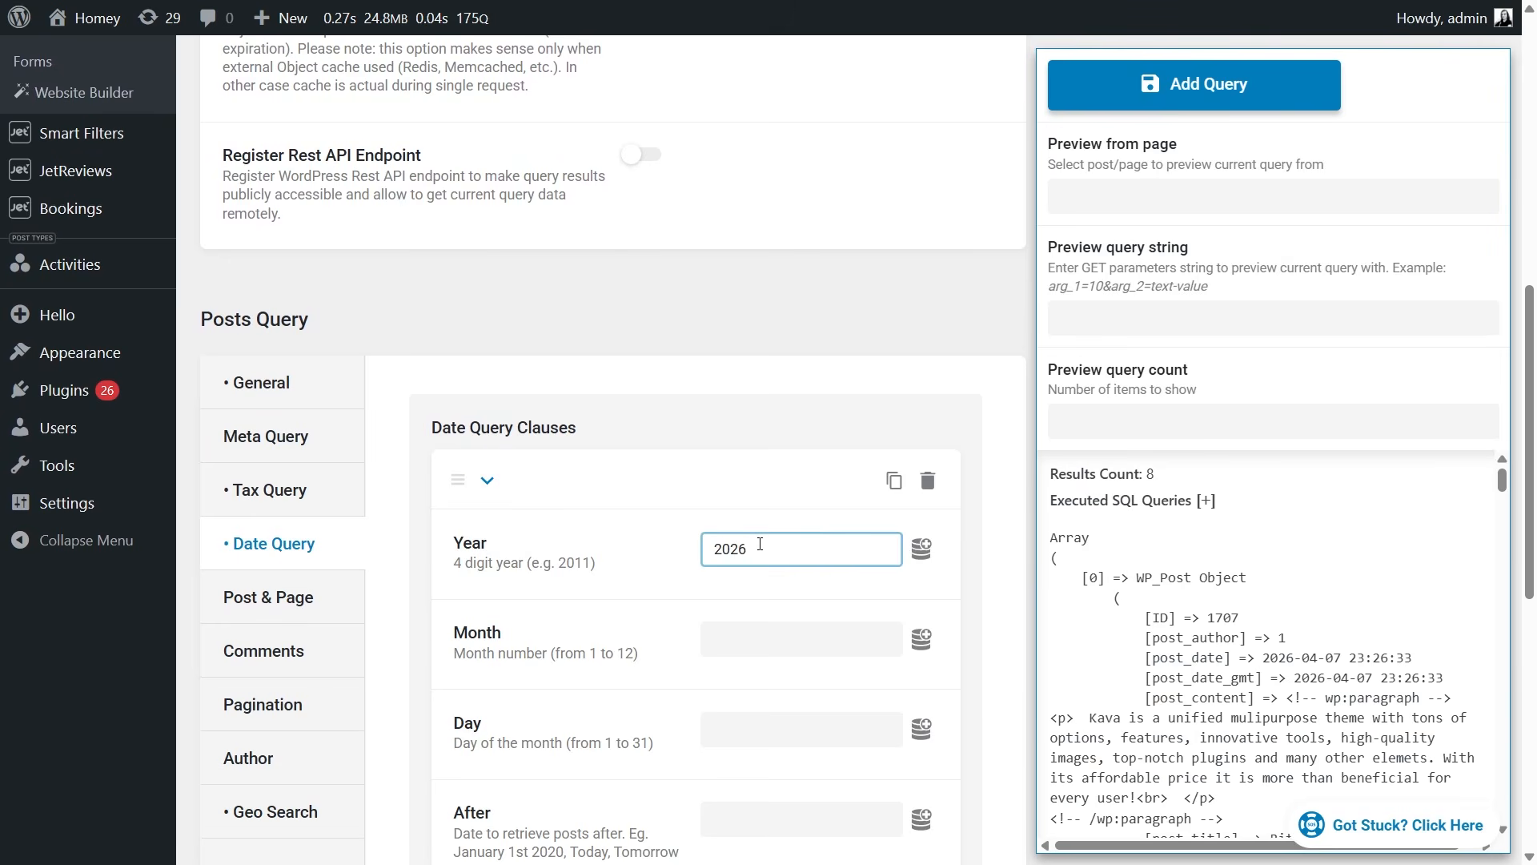
drag(1184, 480, 1047, 478)
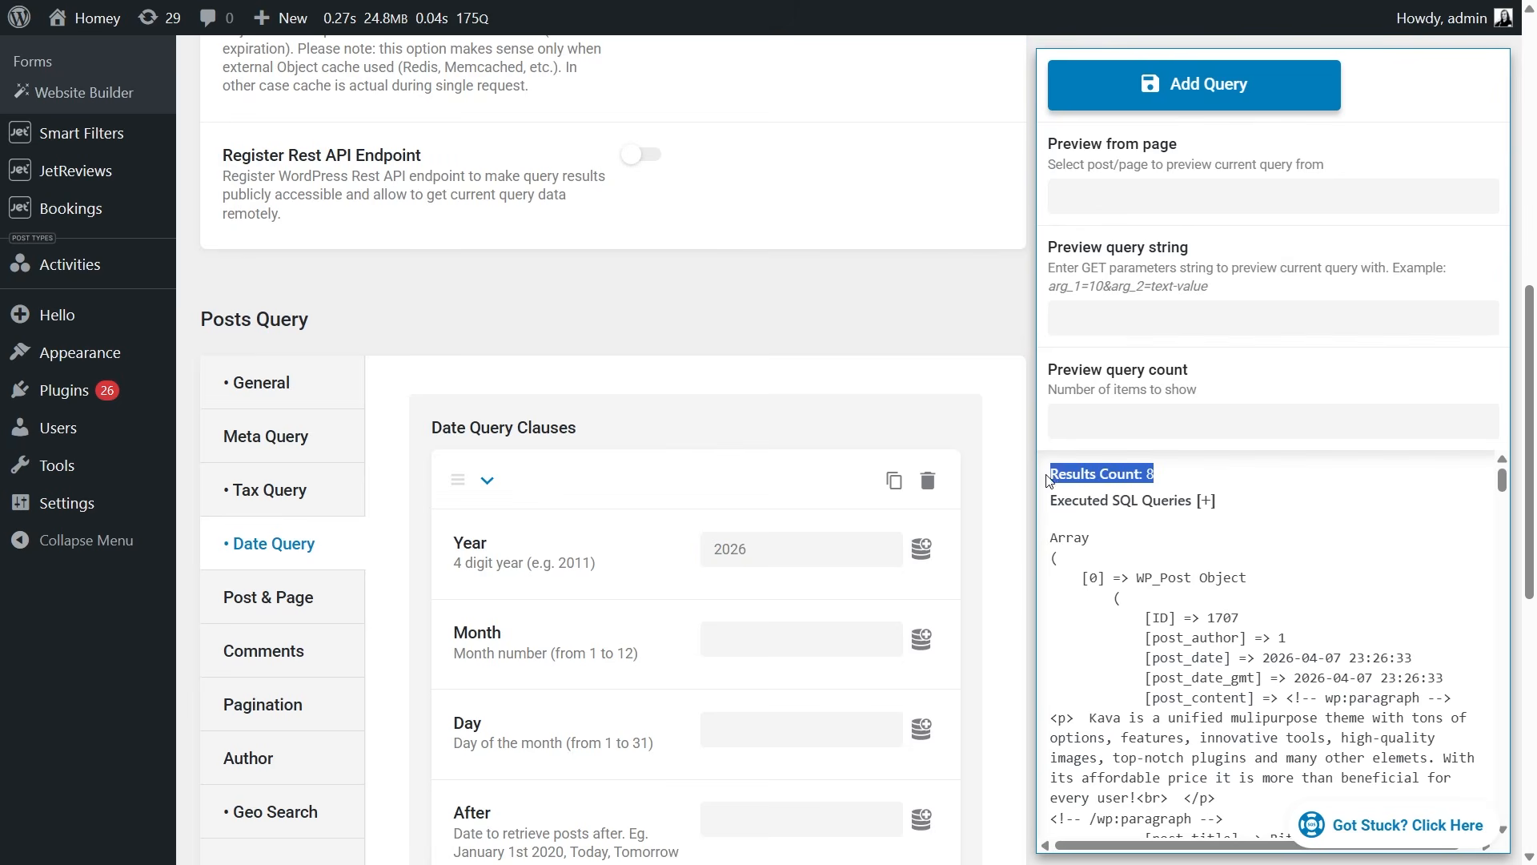
click(1356, 511)
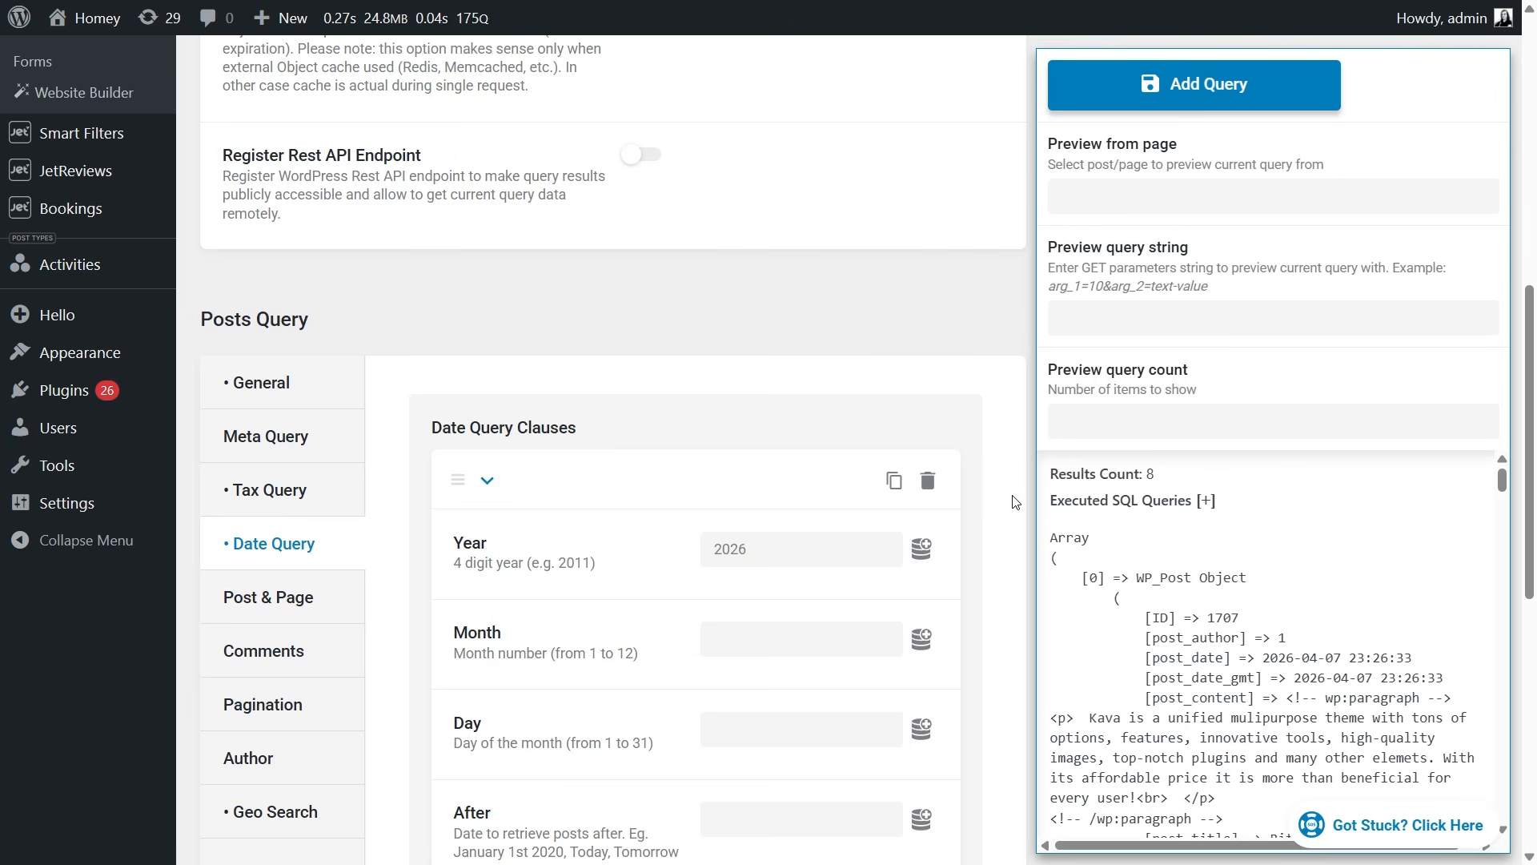
Step: Look through the remaining Posts Query sections, from Meta Query to Geo Search, and save the new query
click(290, 462)
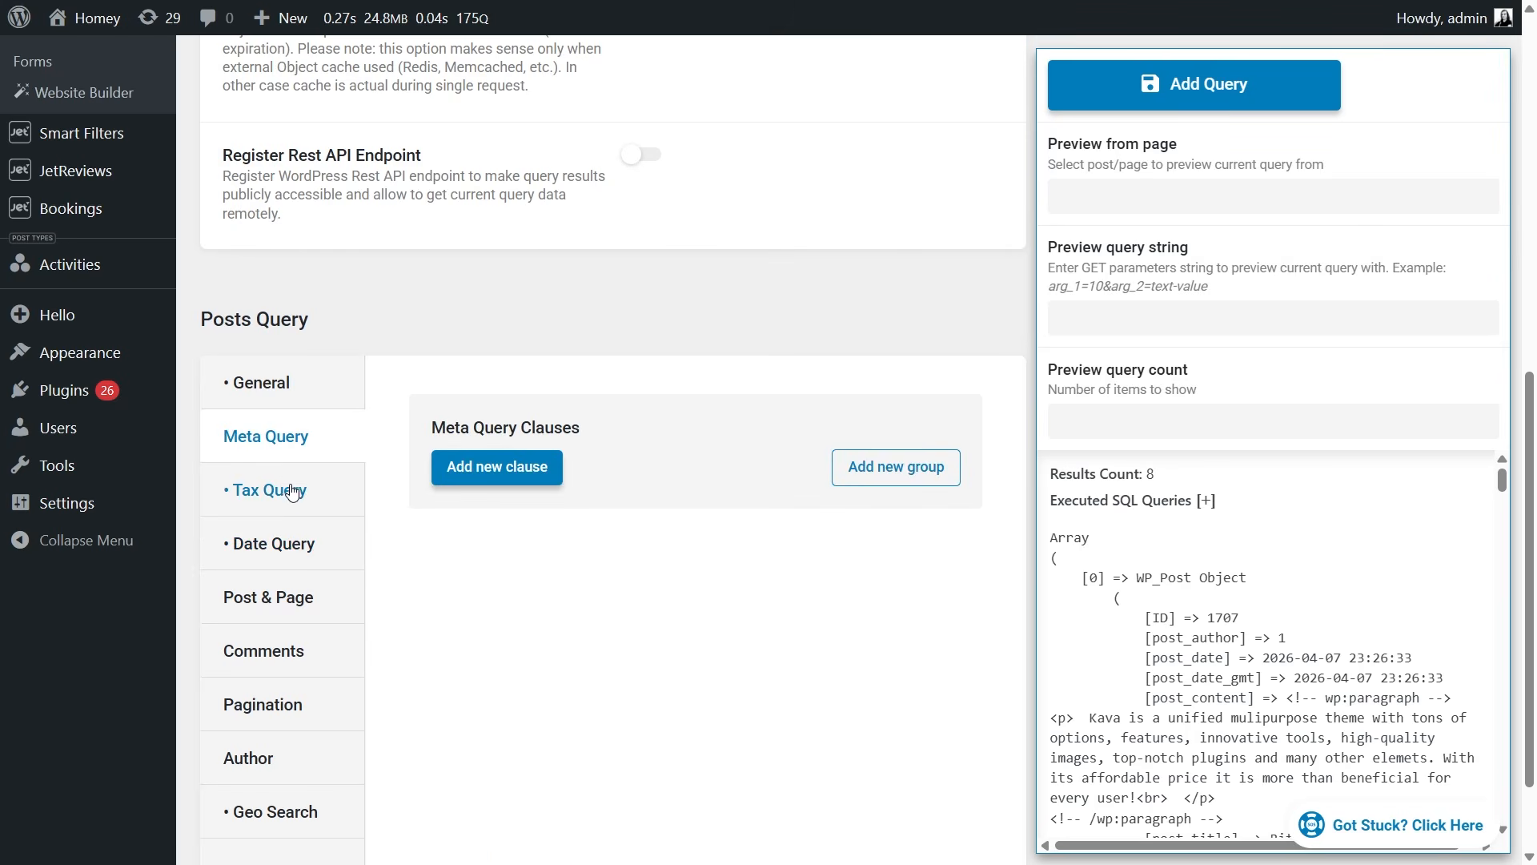
click(289, 599)
click(290, 640)
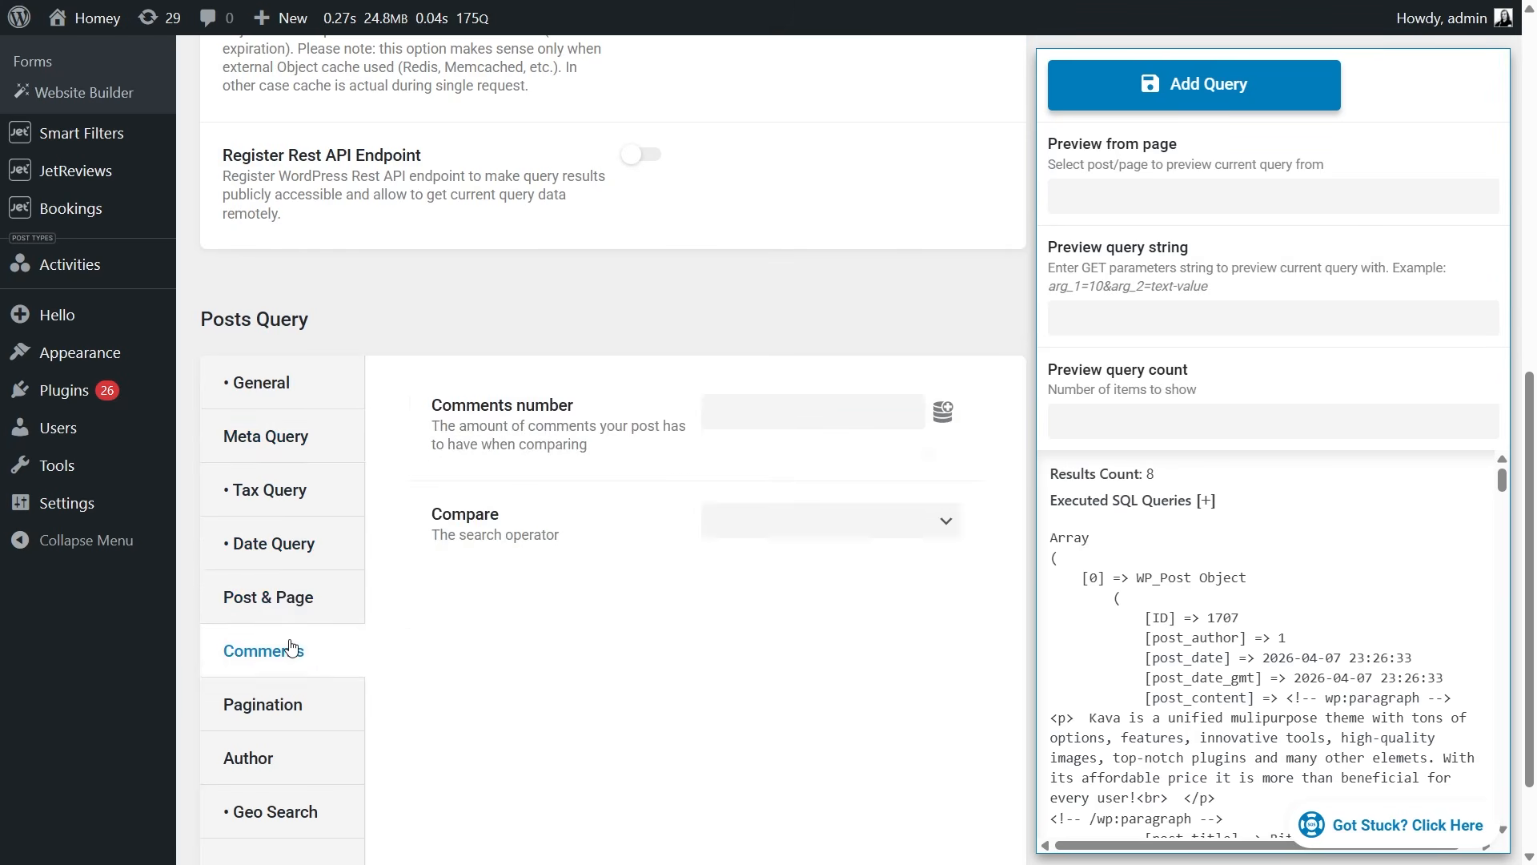
click(285, 702)
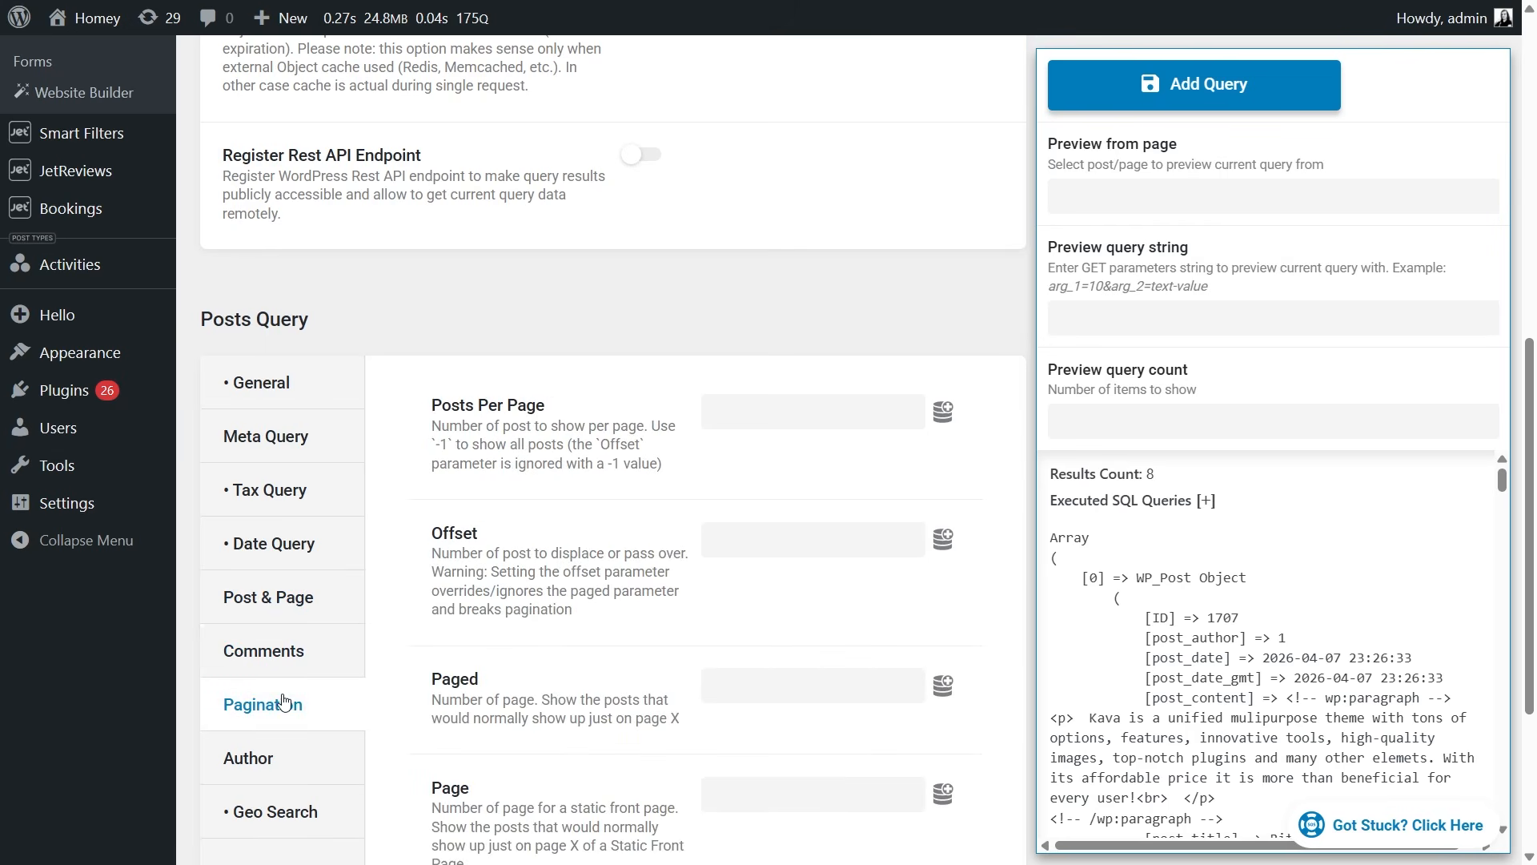
click(270, 758)
click(267, 812)
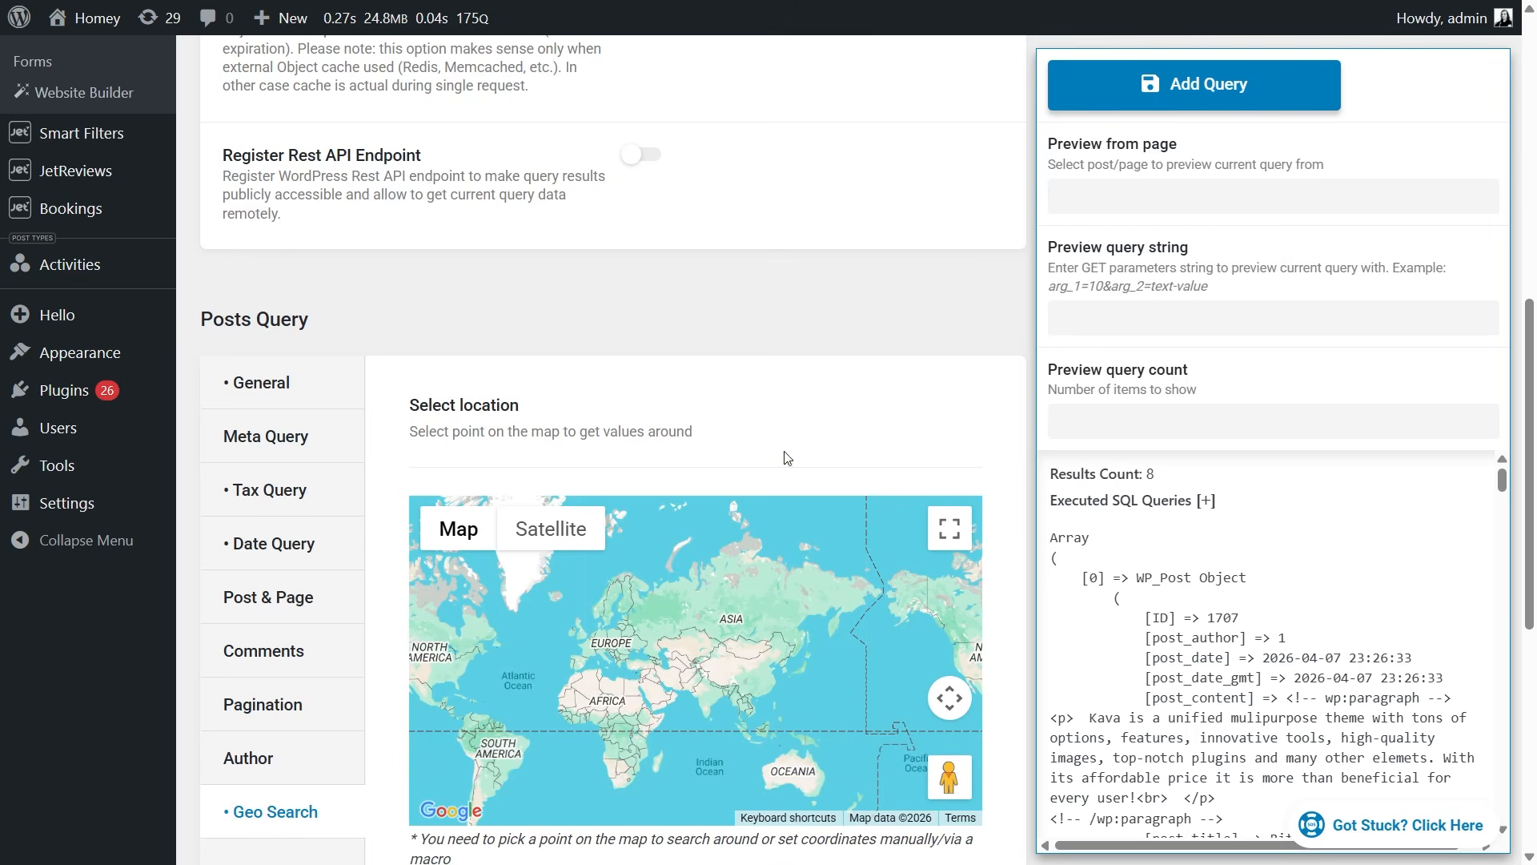
click(1166, 86)
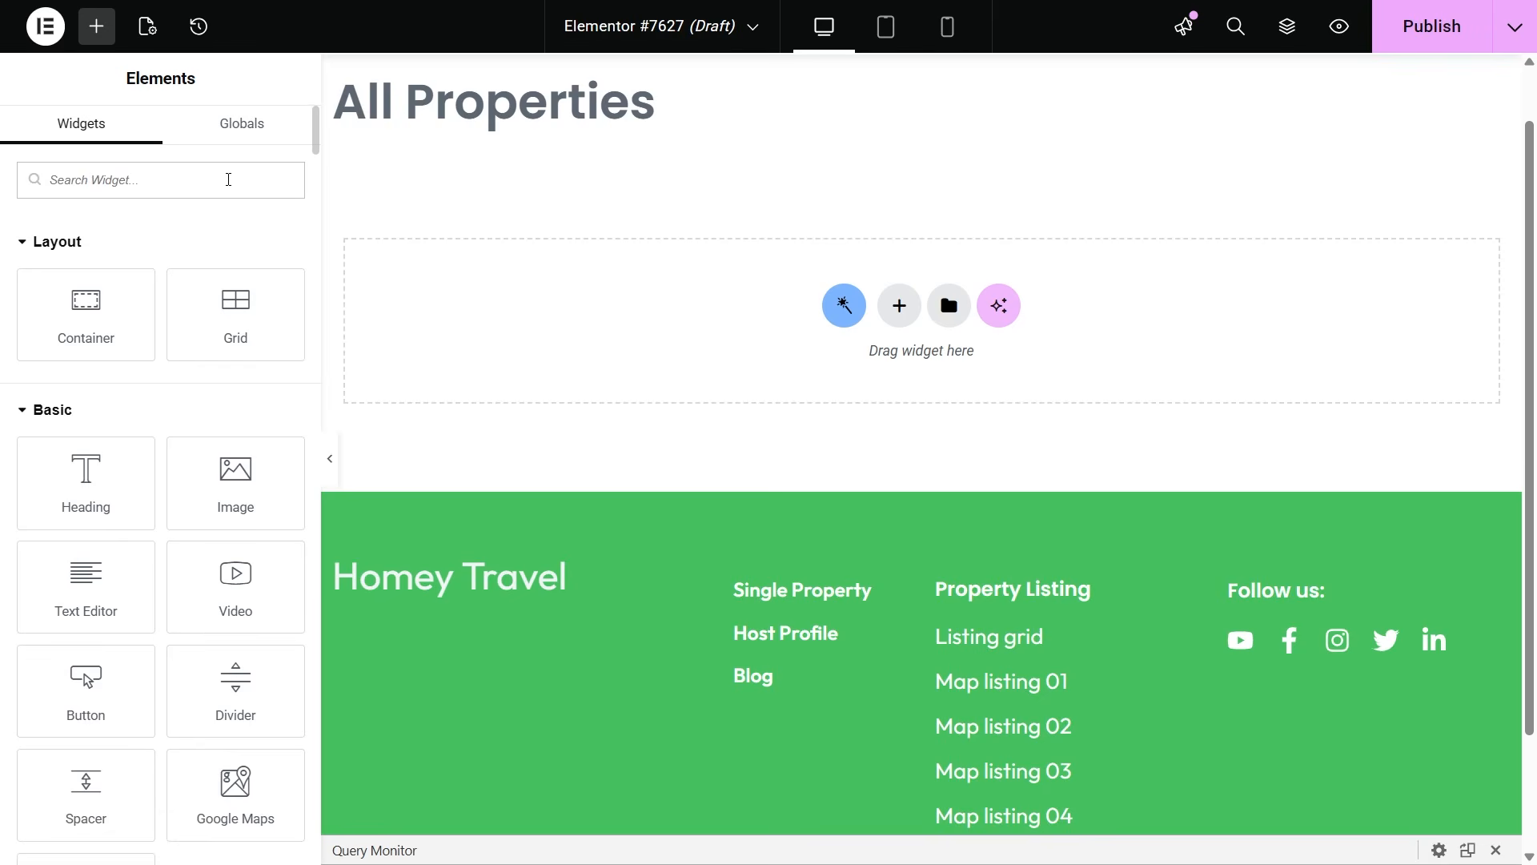
Step: Place a Listing Grid widget under the All Properties heading in Elementor and set its listing to Properties listing
text(grid)
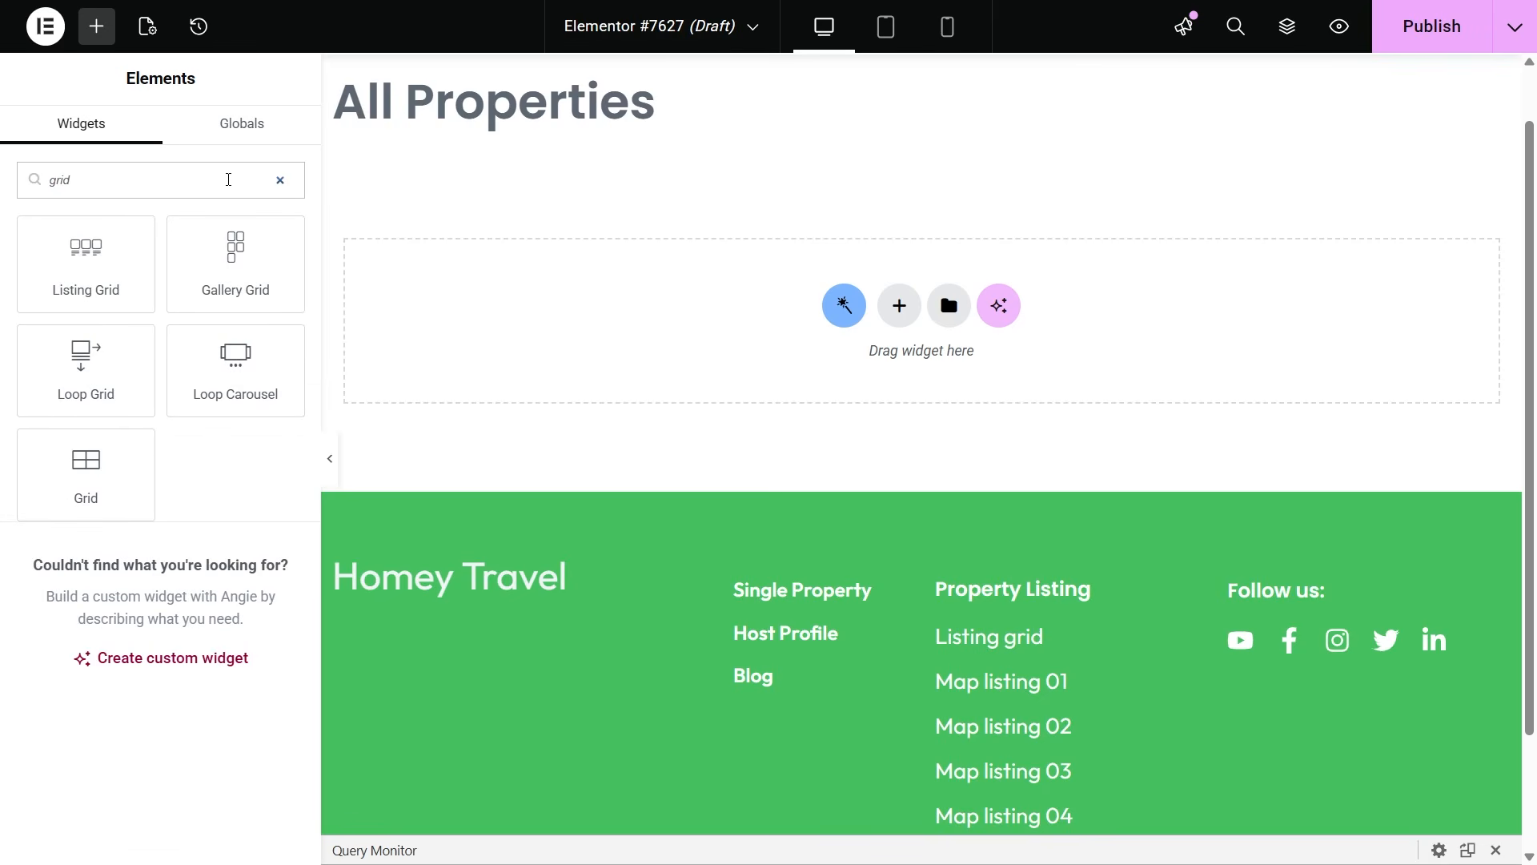
drag(103, 237, 529, 121)
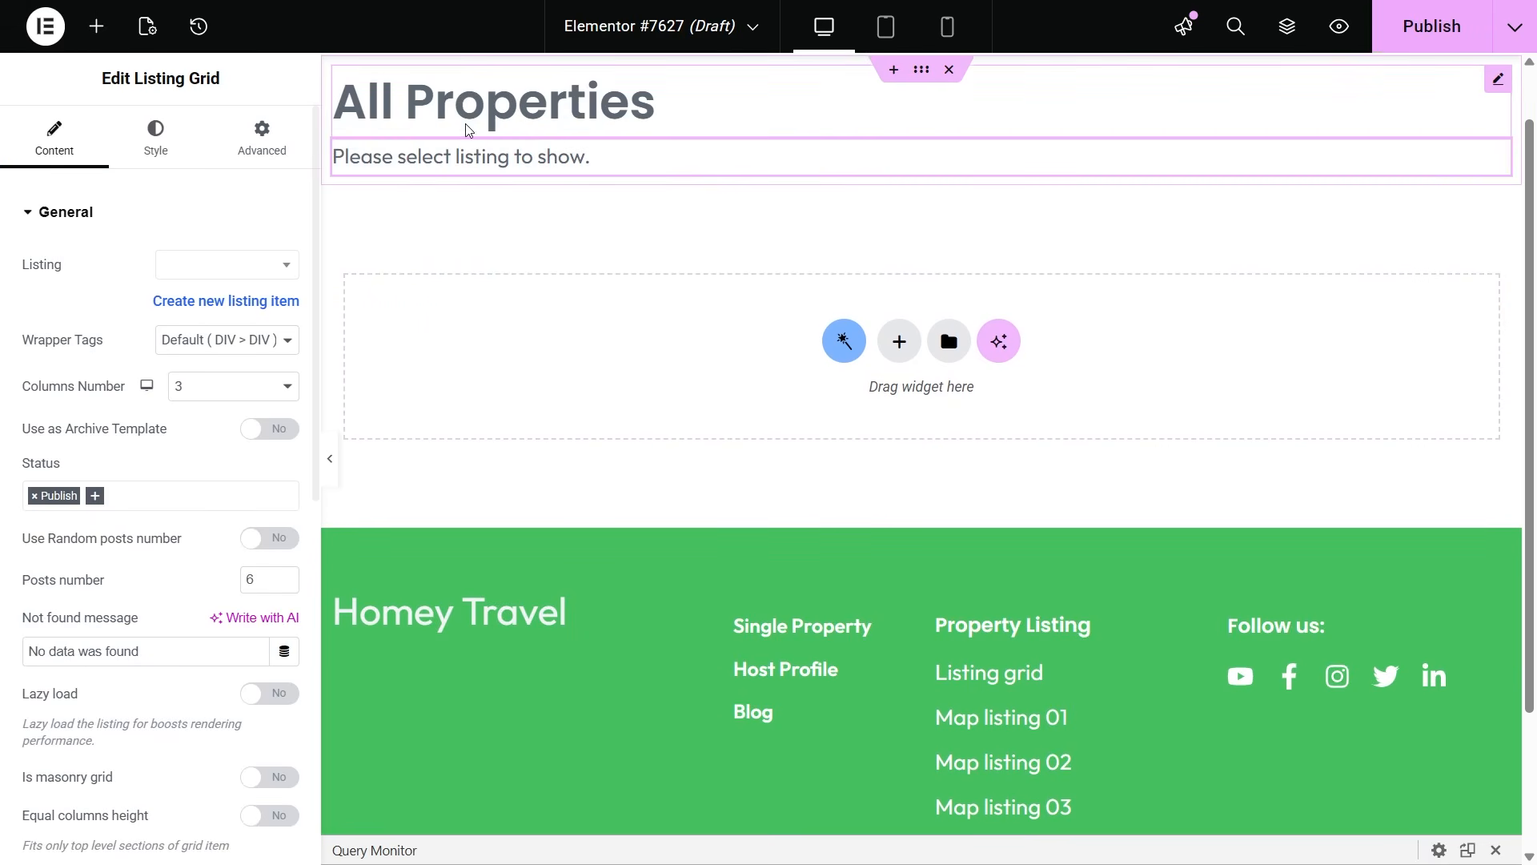
click(209, 270)
text(prope)
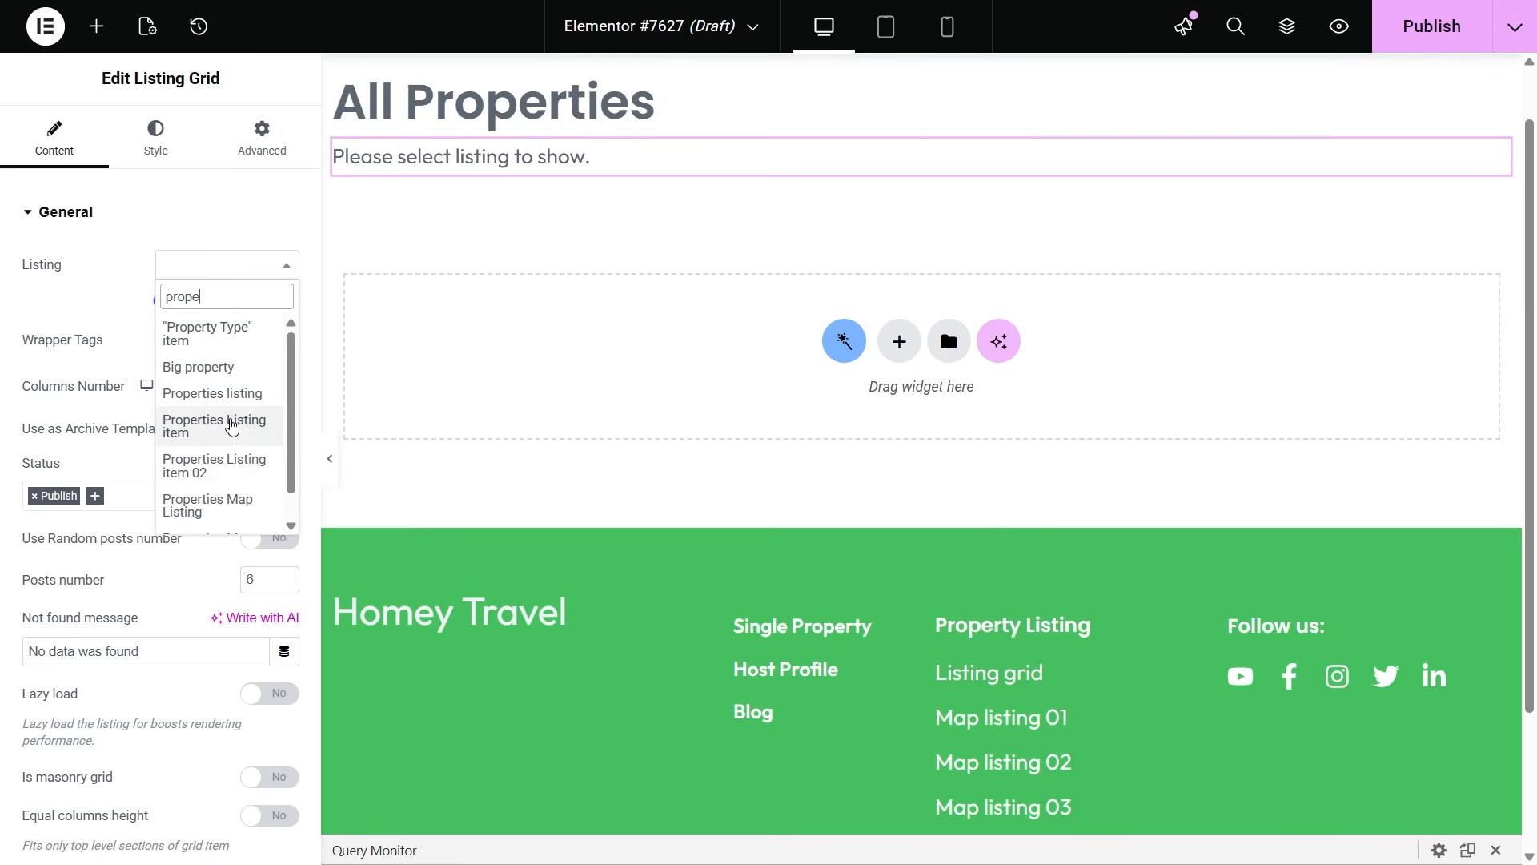
click(229, 397)
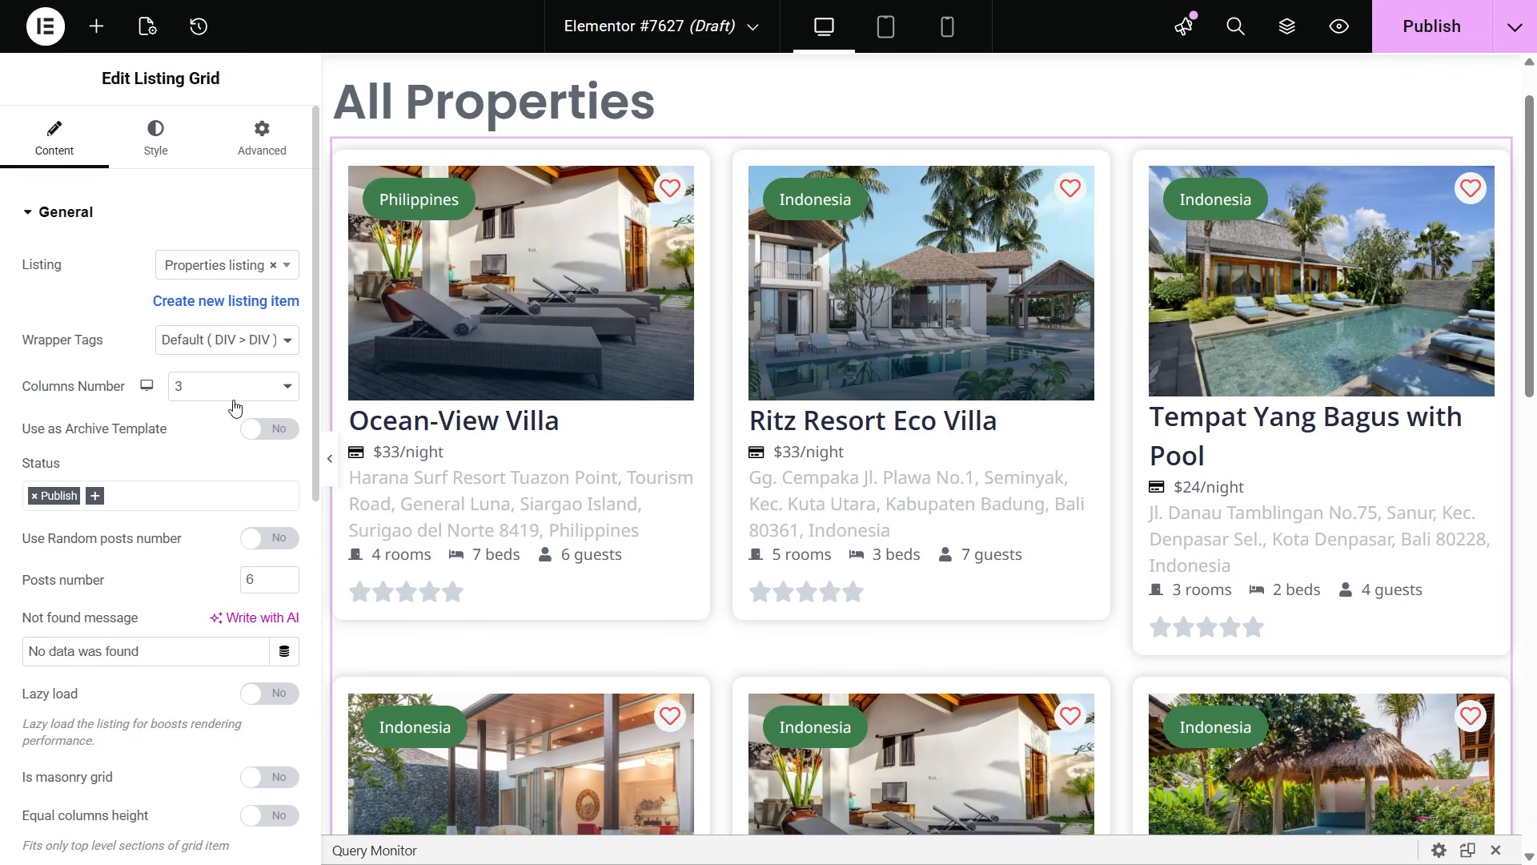
Step: Try 4 columns in the listing grid and return it to 3 columns
click(236, 392)
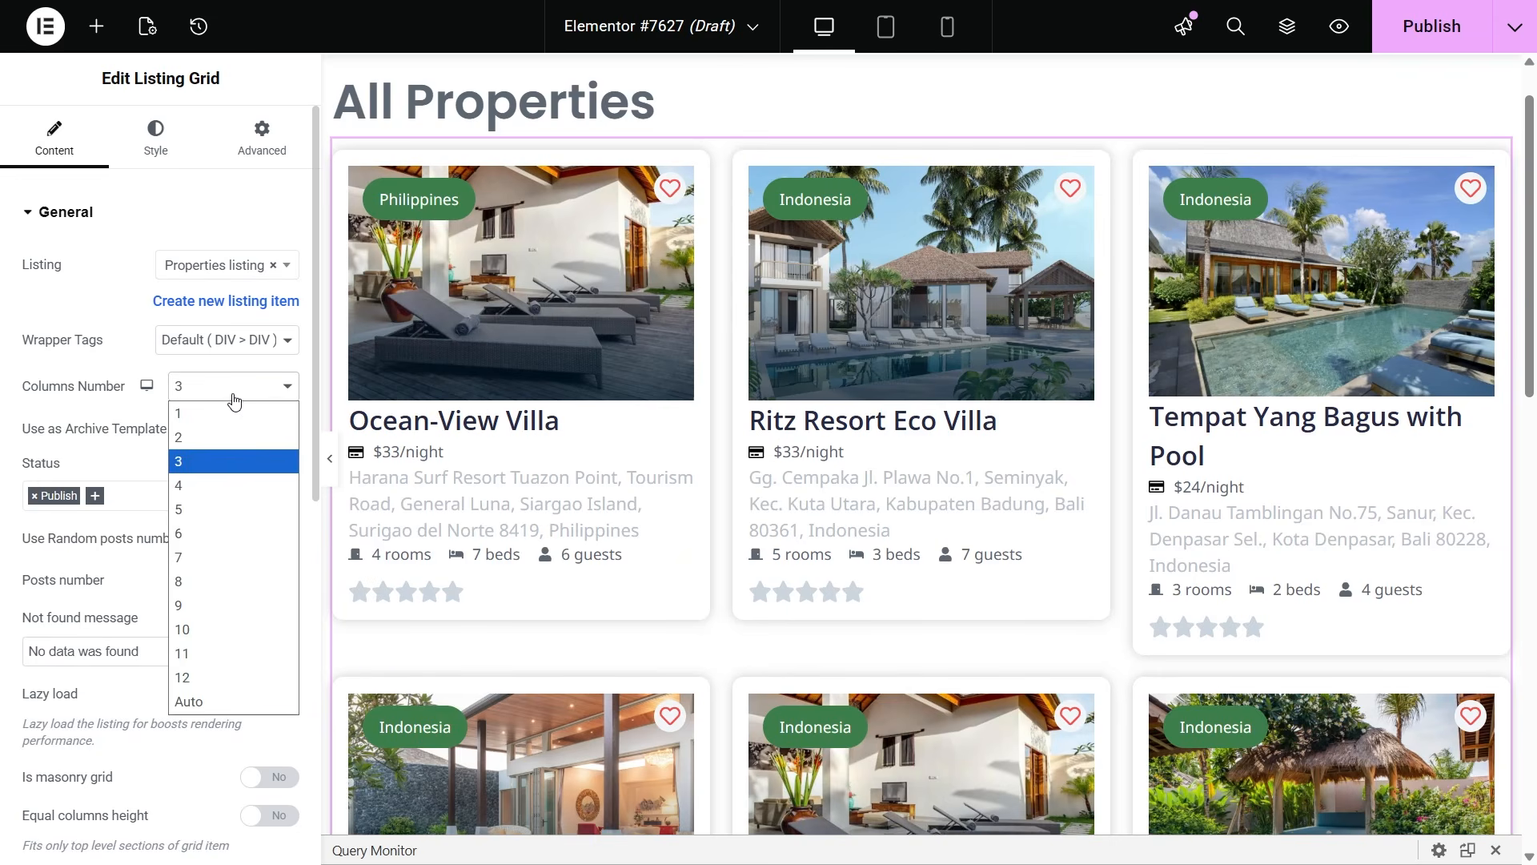
click(229, 485)
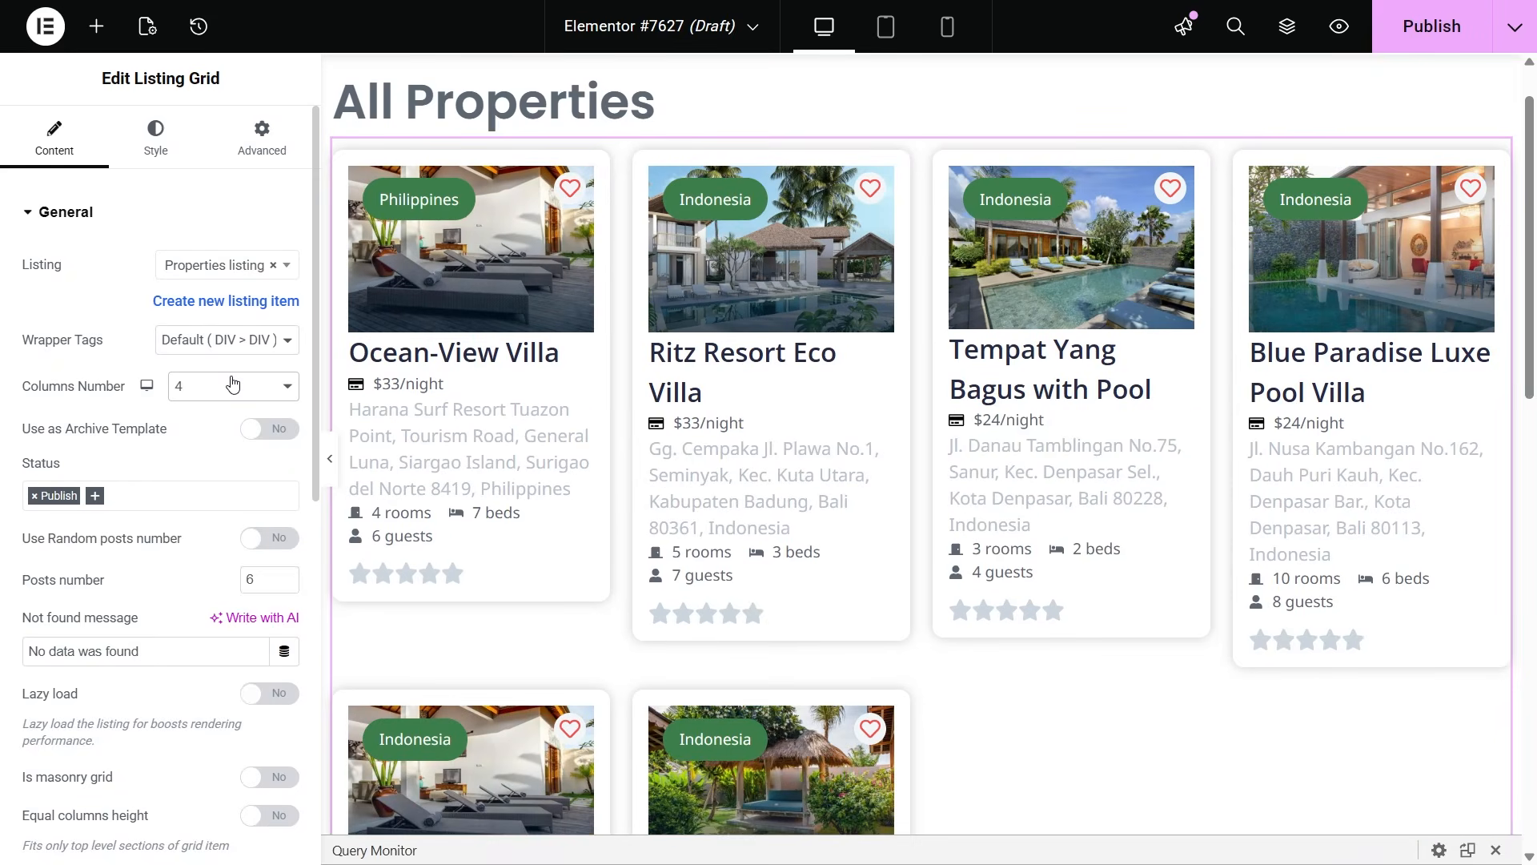
click(233, 385)
click(234, 458)
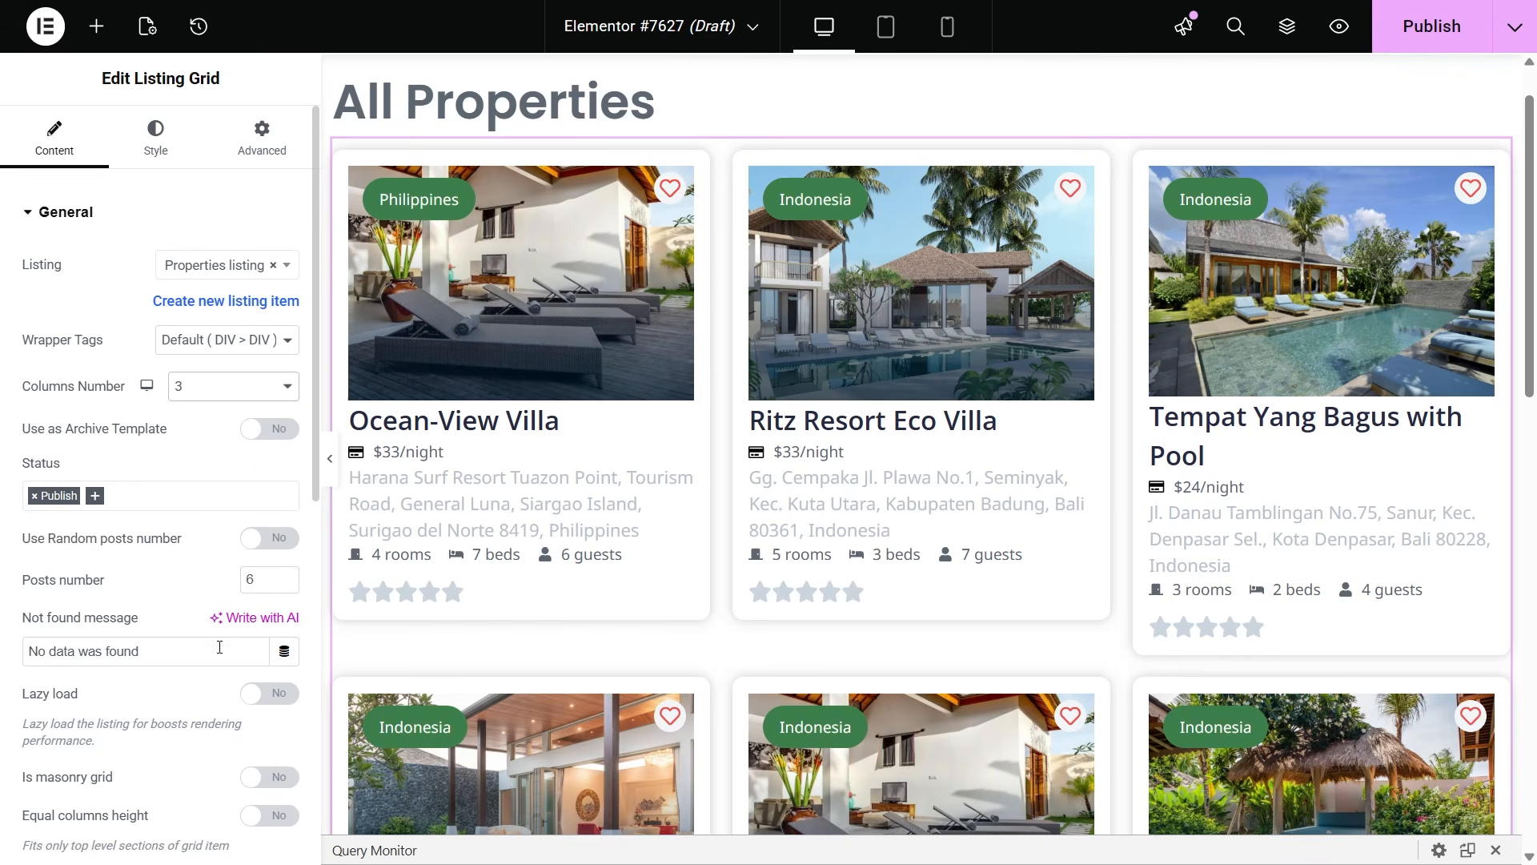
Step: Turn on equal columns height for the listing grid and briefly try using it as an archive template
click(280, 778)
click(286, 683)
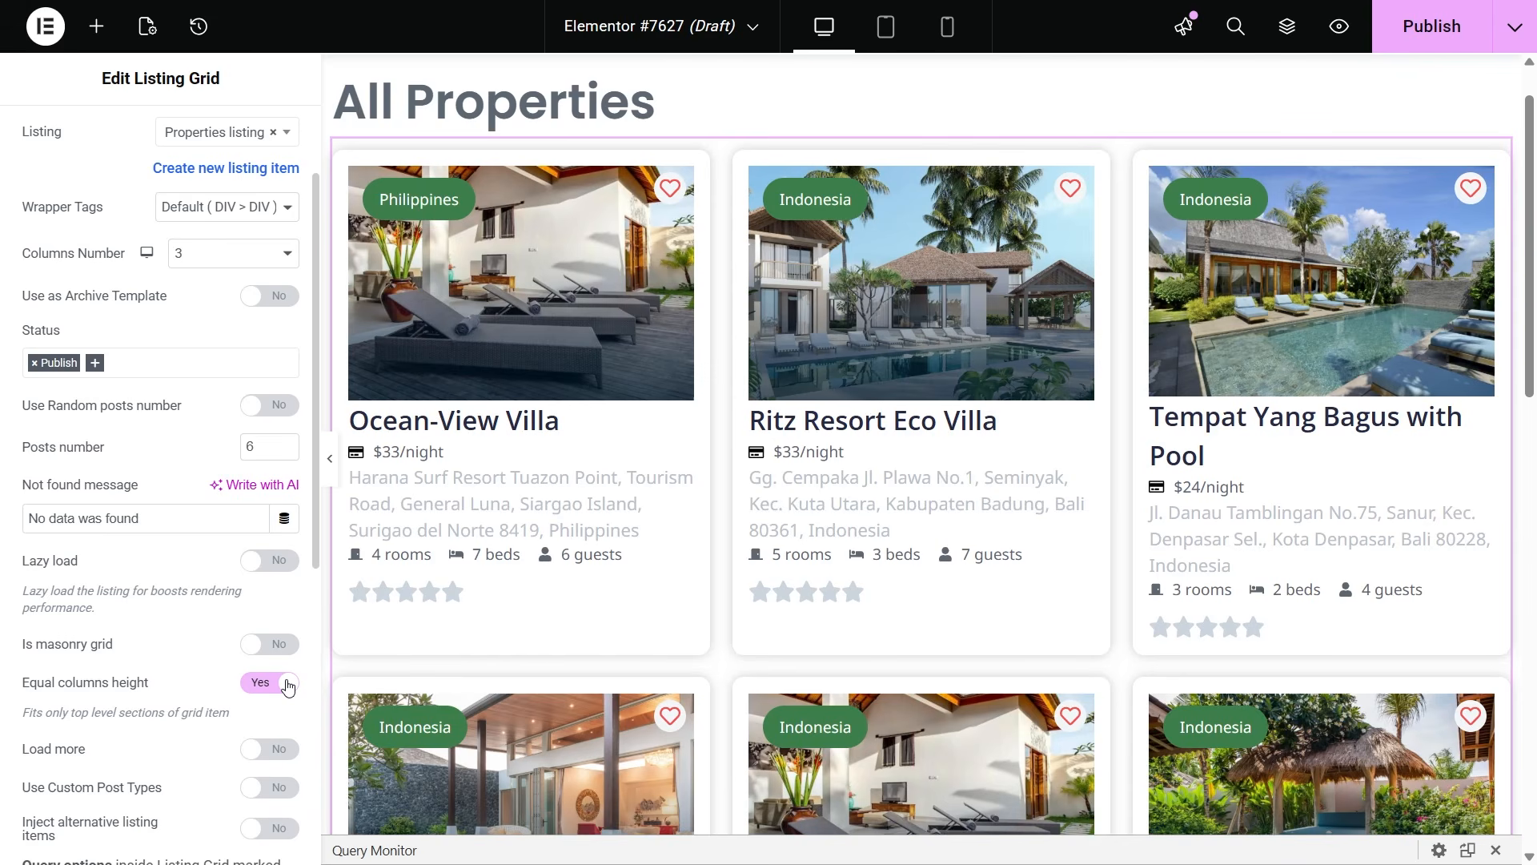
click(278, 303)
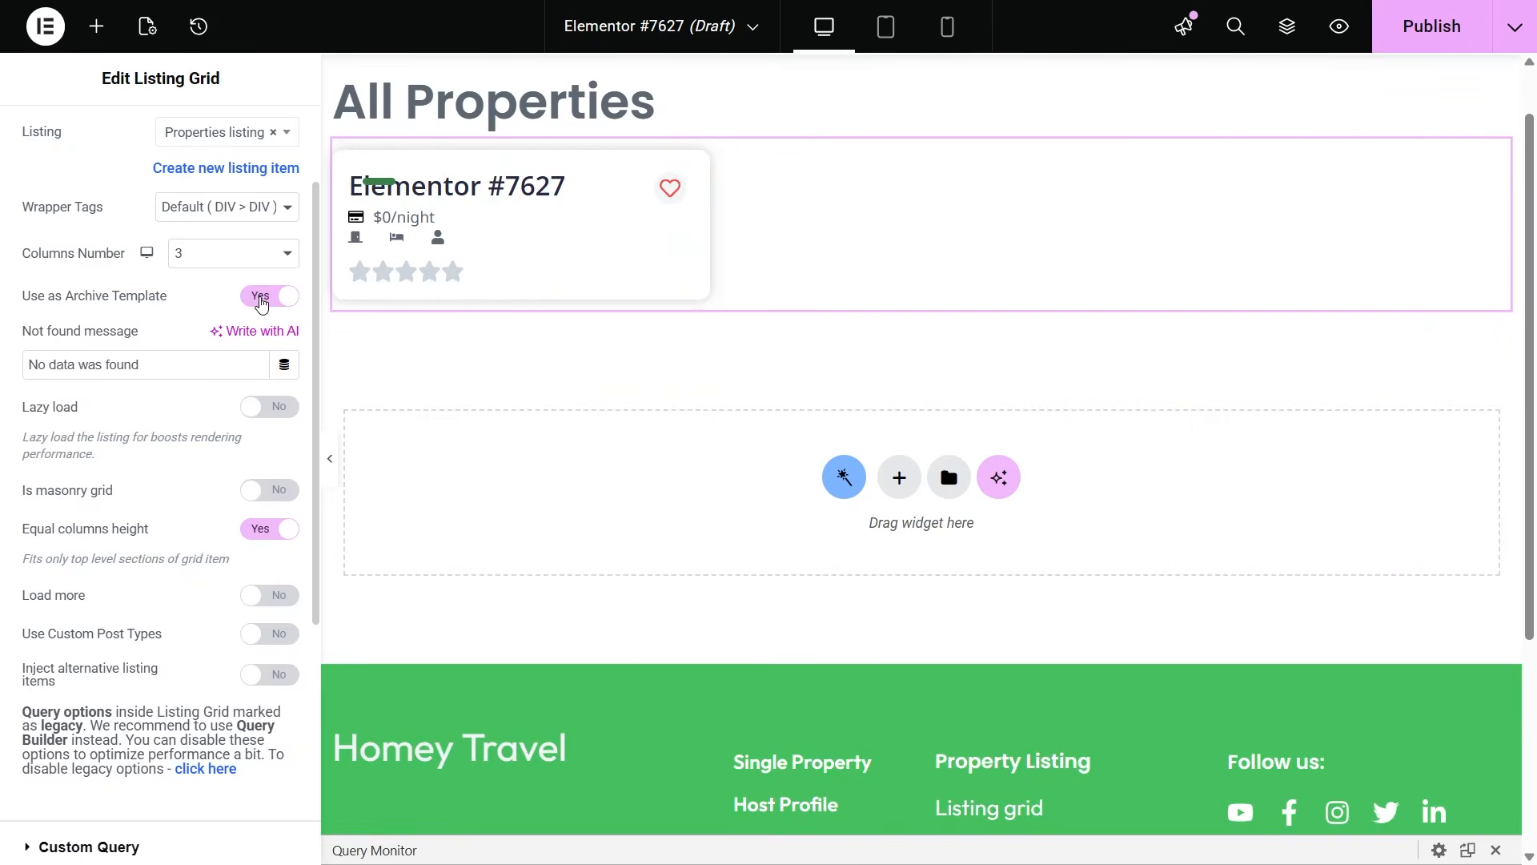
click(261, 302)
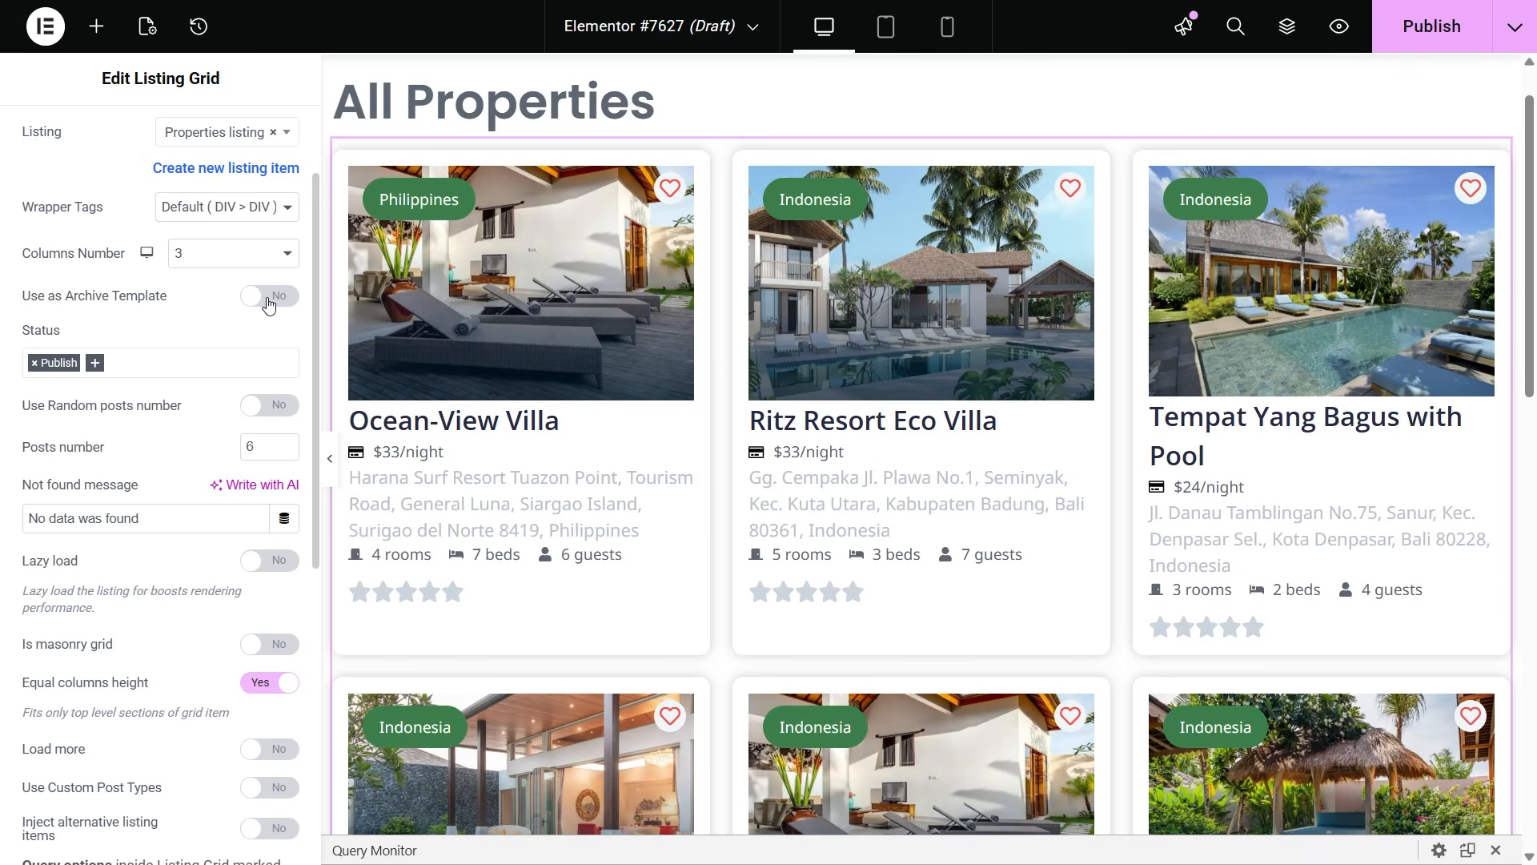
Step: Enable the listing grid's custom query, choose the Properties query and review the listed properties on the page
drag(313, 343, 290, 612)
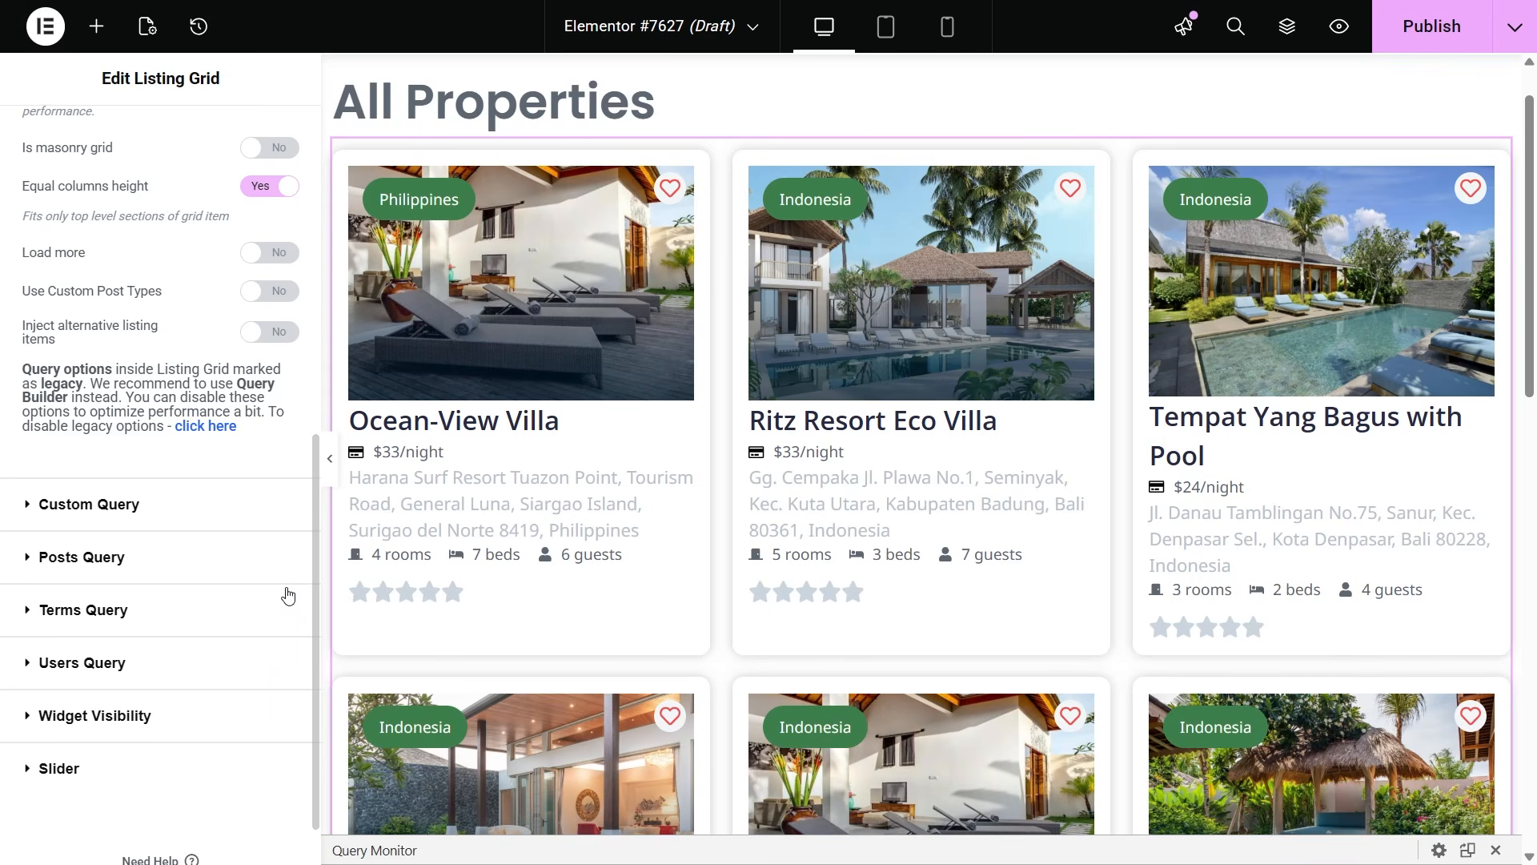
click(167, 504)
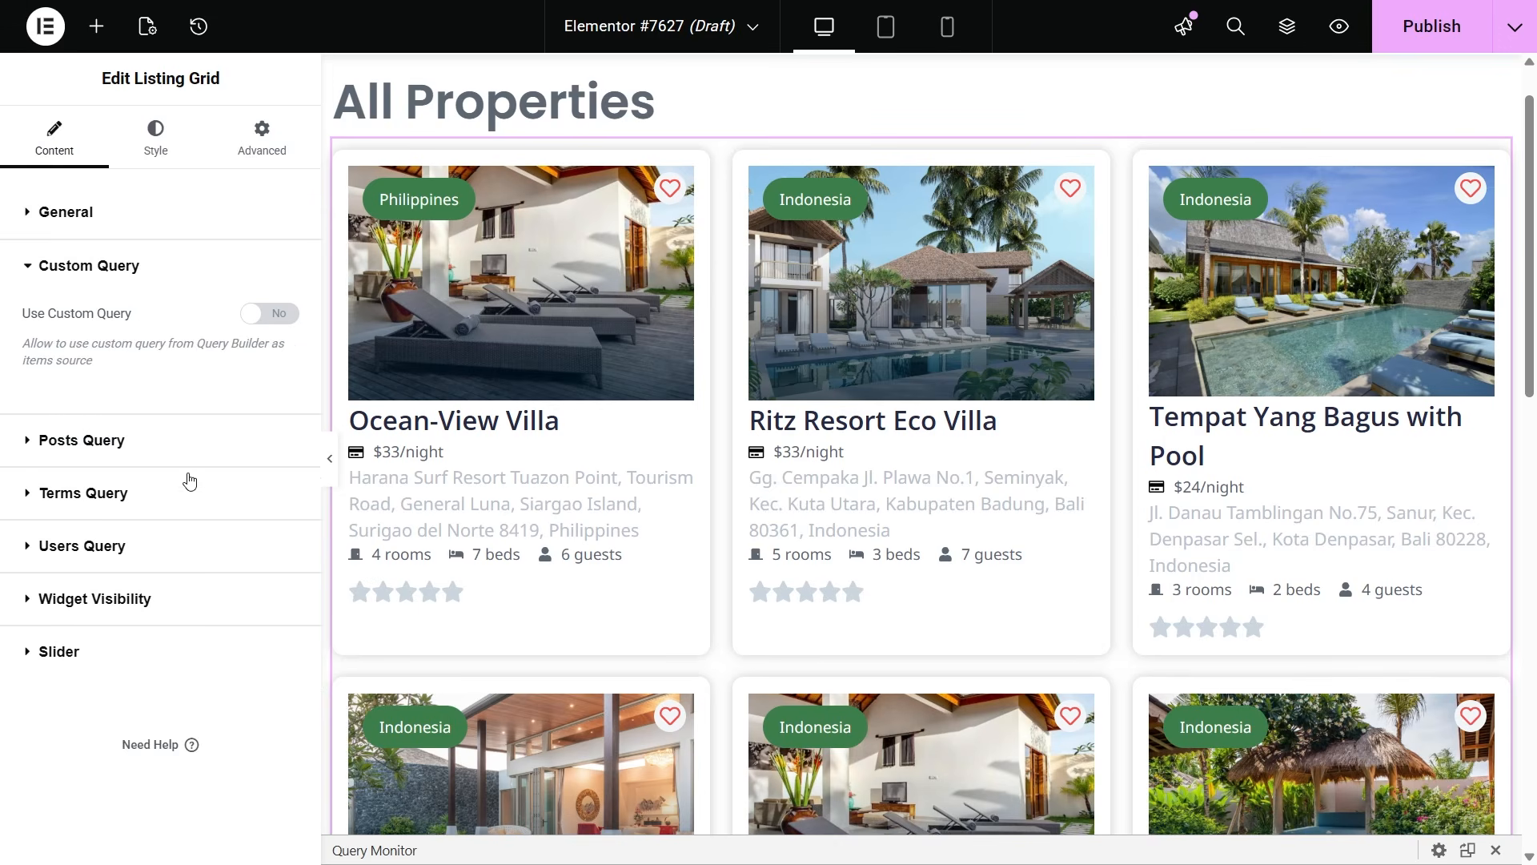
click(271, 316)
click(254, 408)
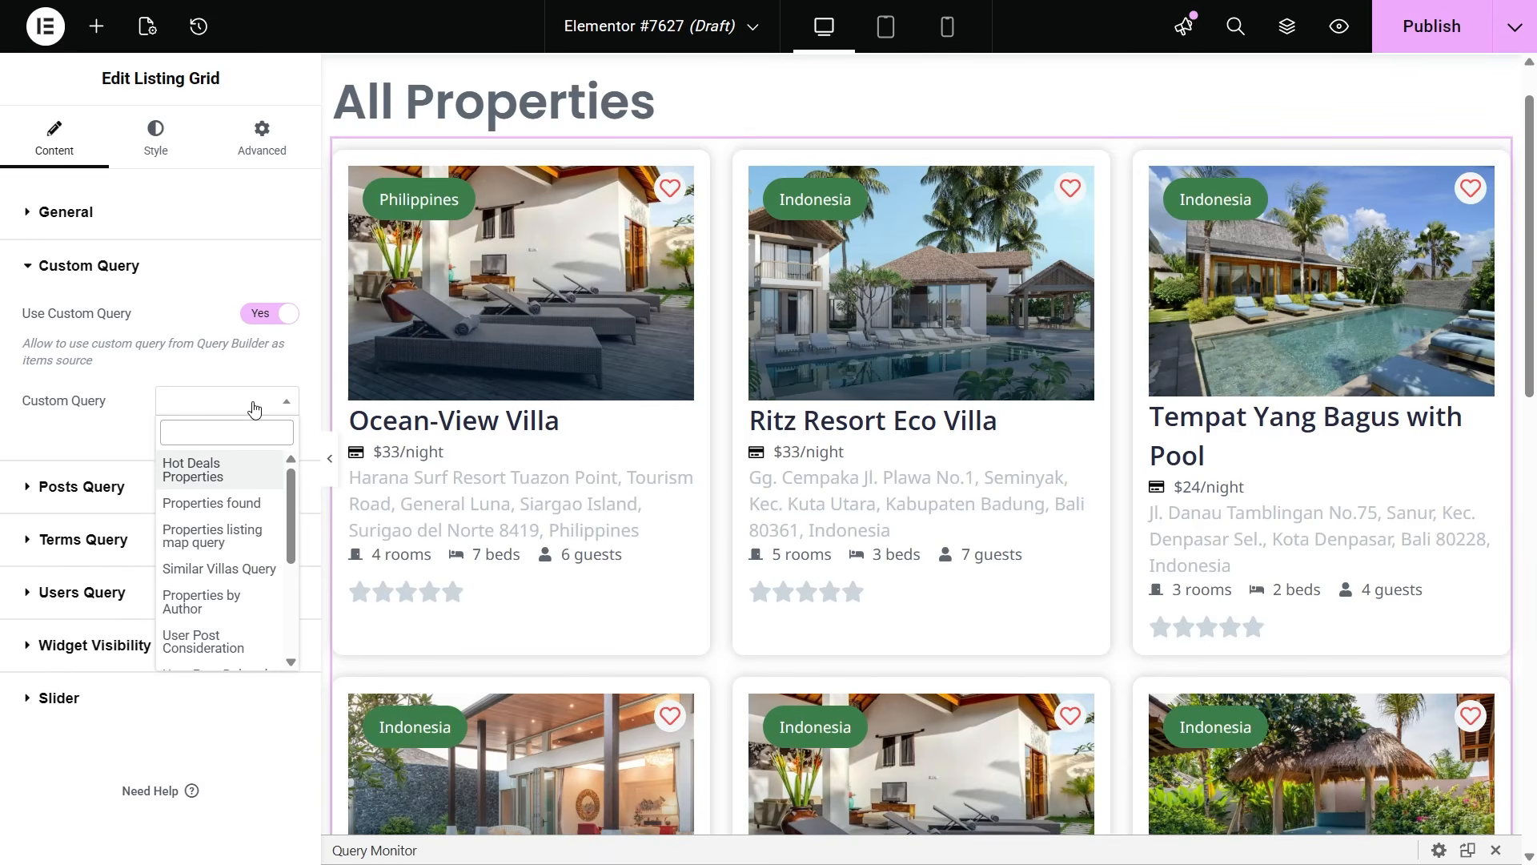
text(proper)
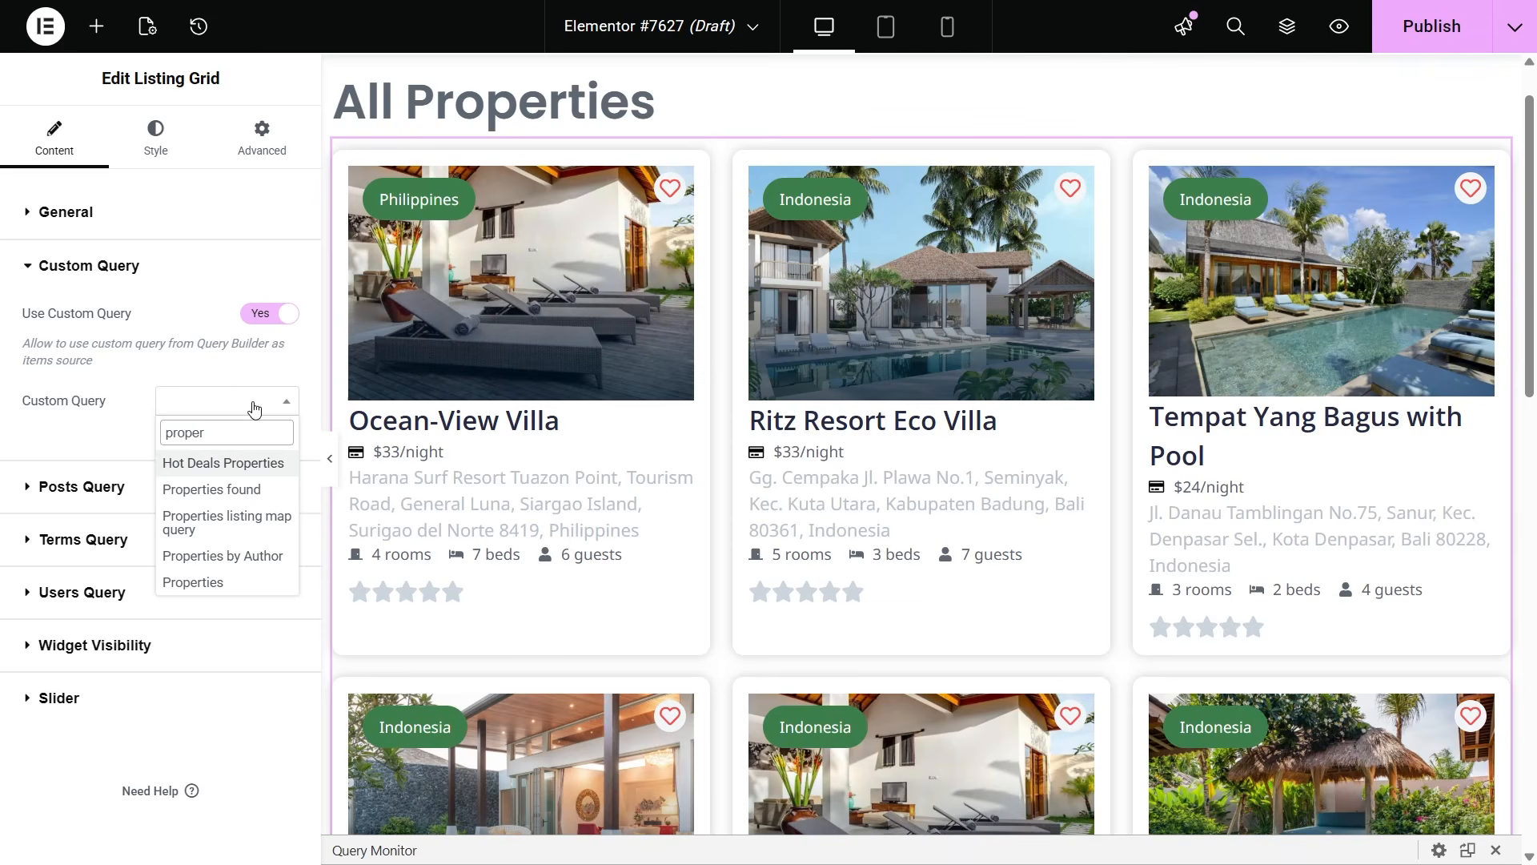
click(249, 582)
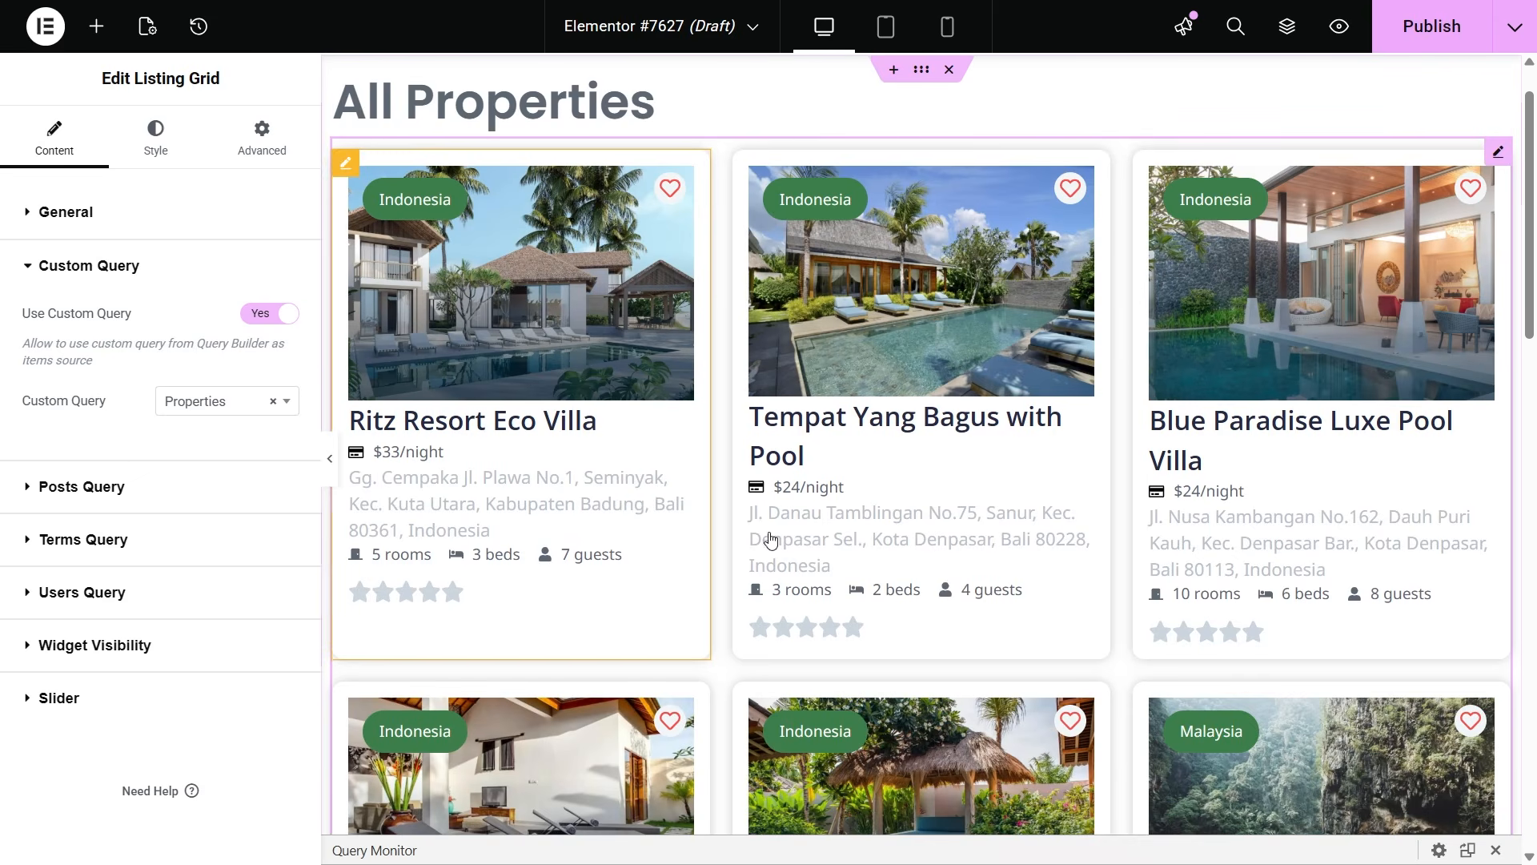
drag(1532, 276, 1534, 547)
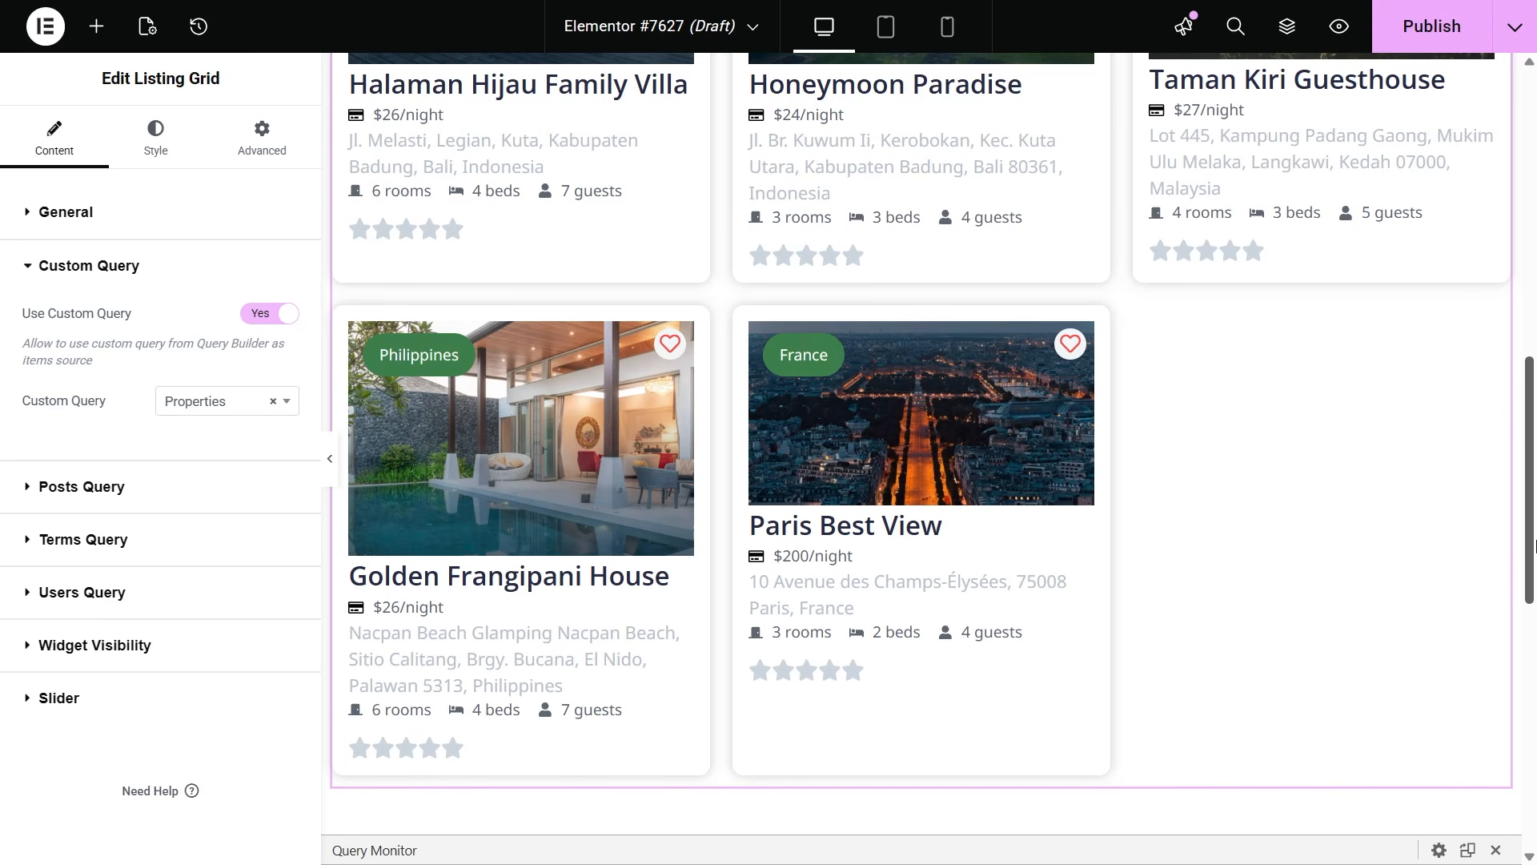
drag(1535, 547, 1511, 267)
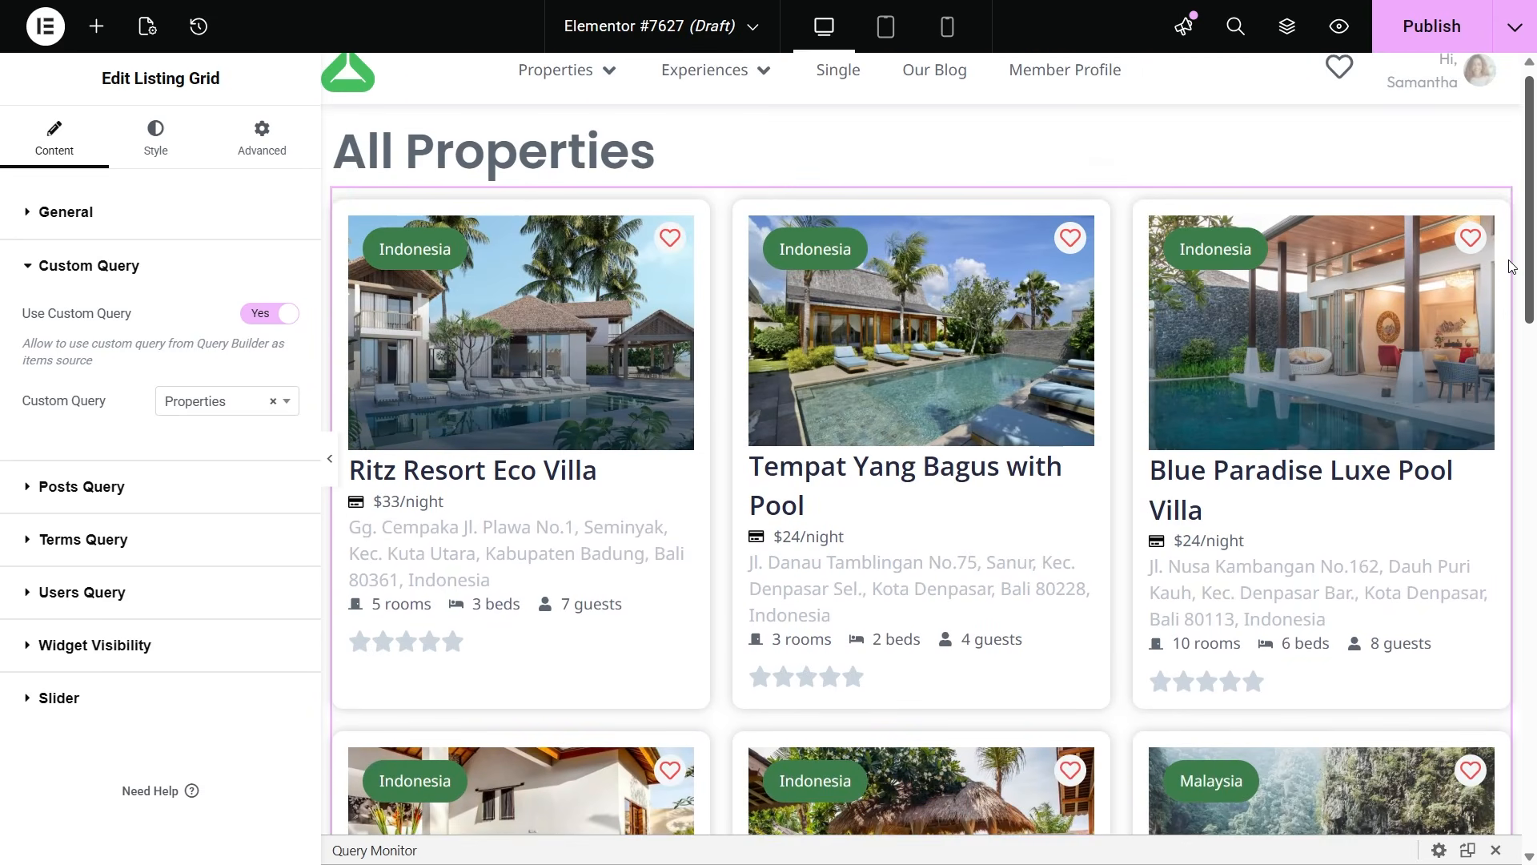
Step: Try the listing grid's slider and scroll slider options and switch both back off
click(113, 704)
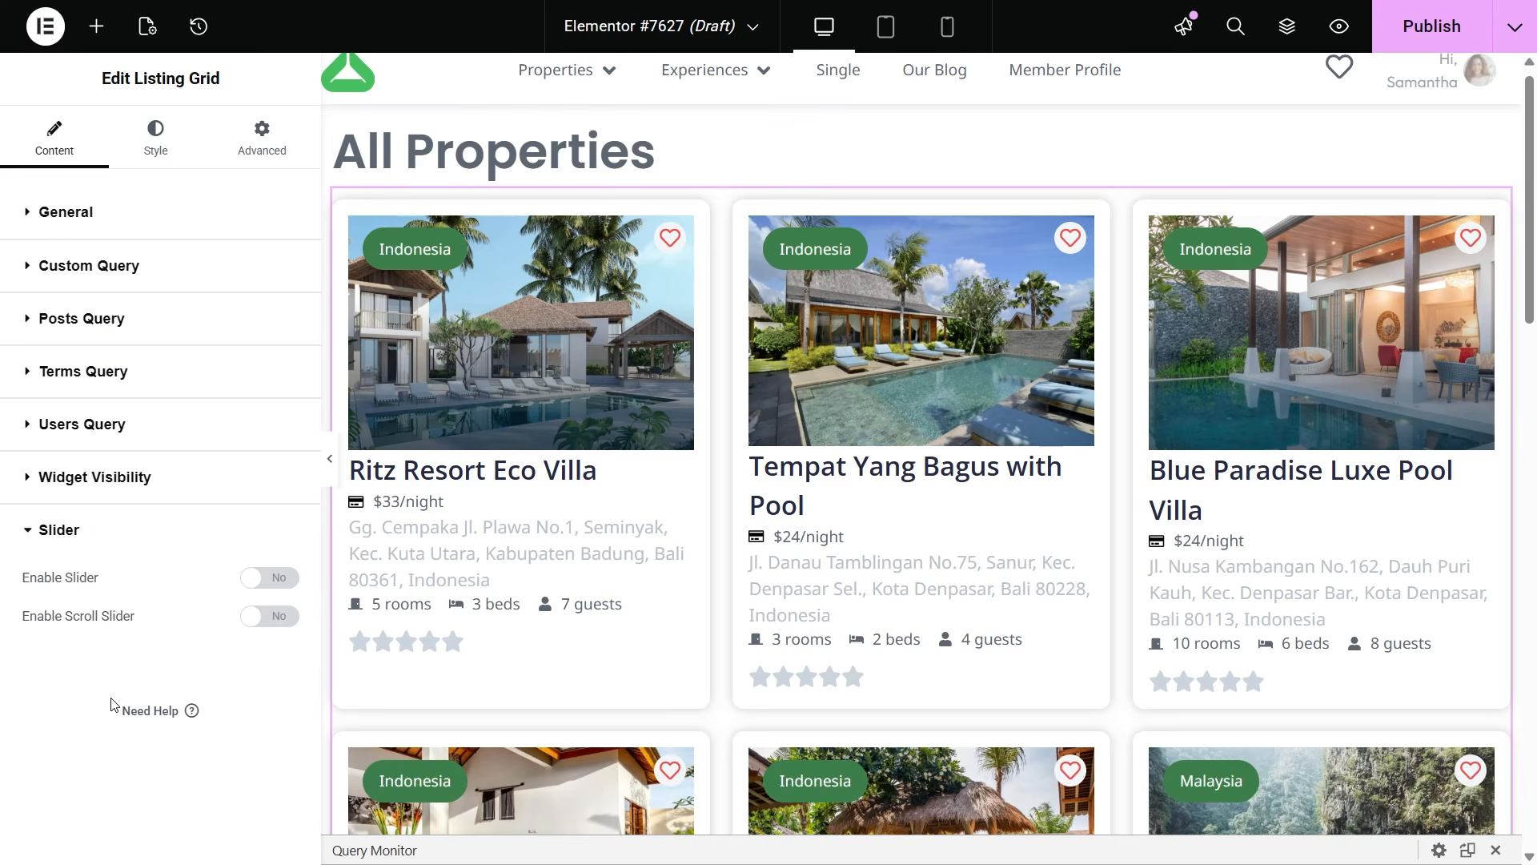
click(272, 584)
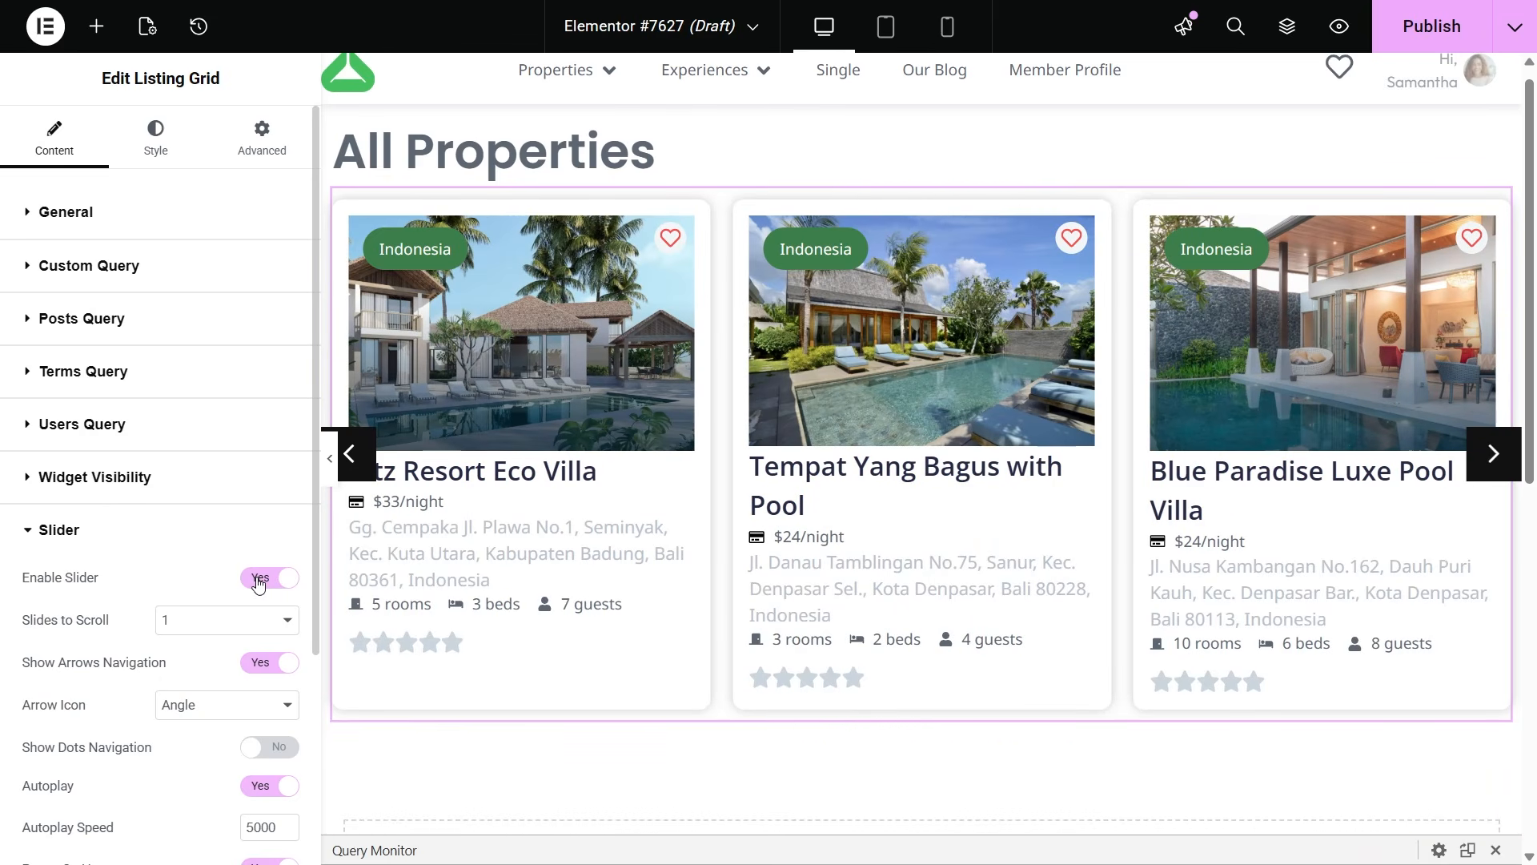
click(258, 584)
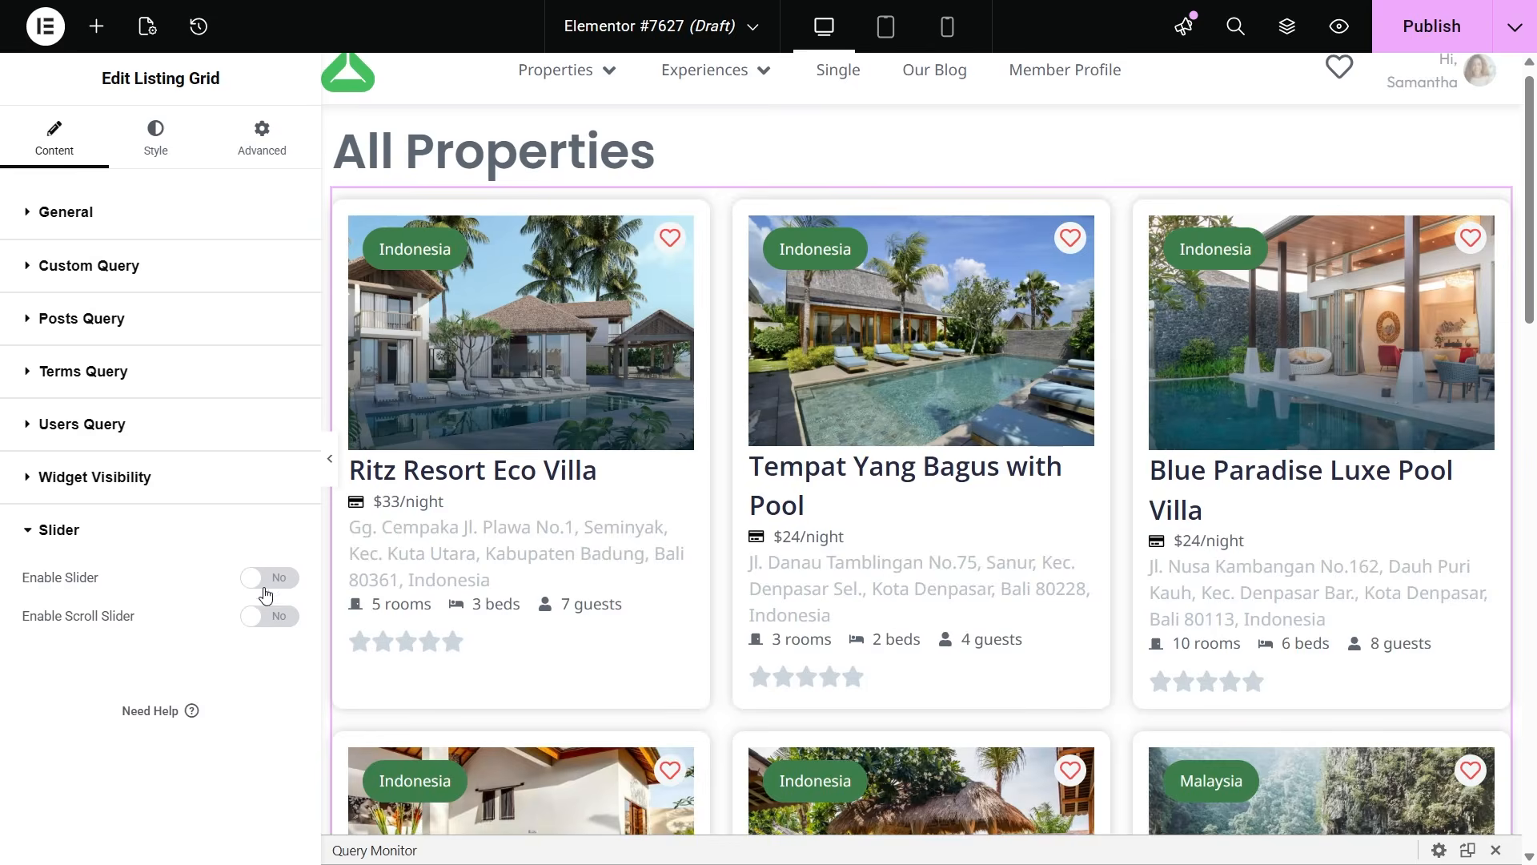
click(281, 620)
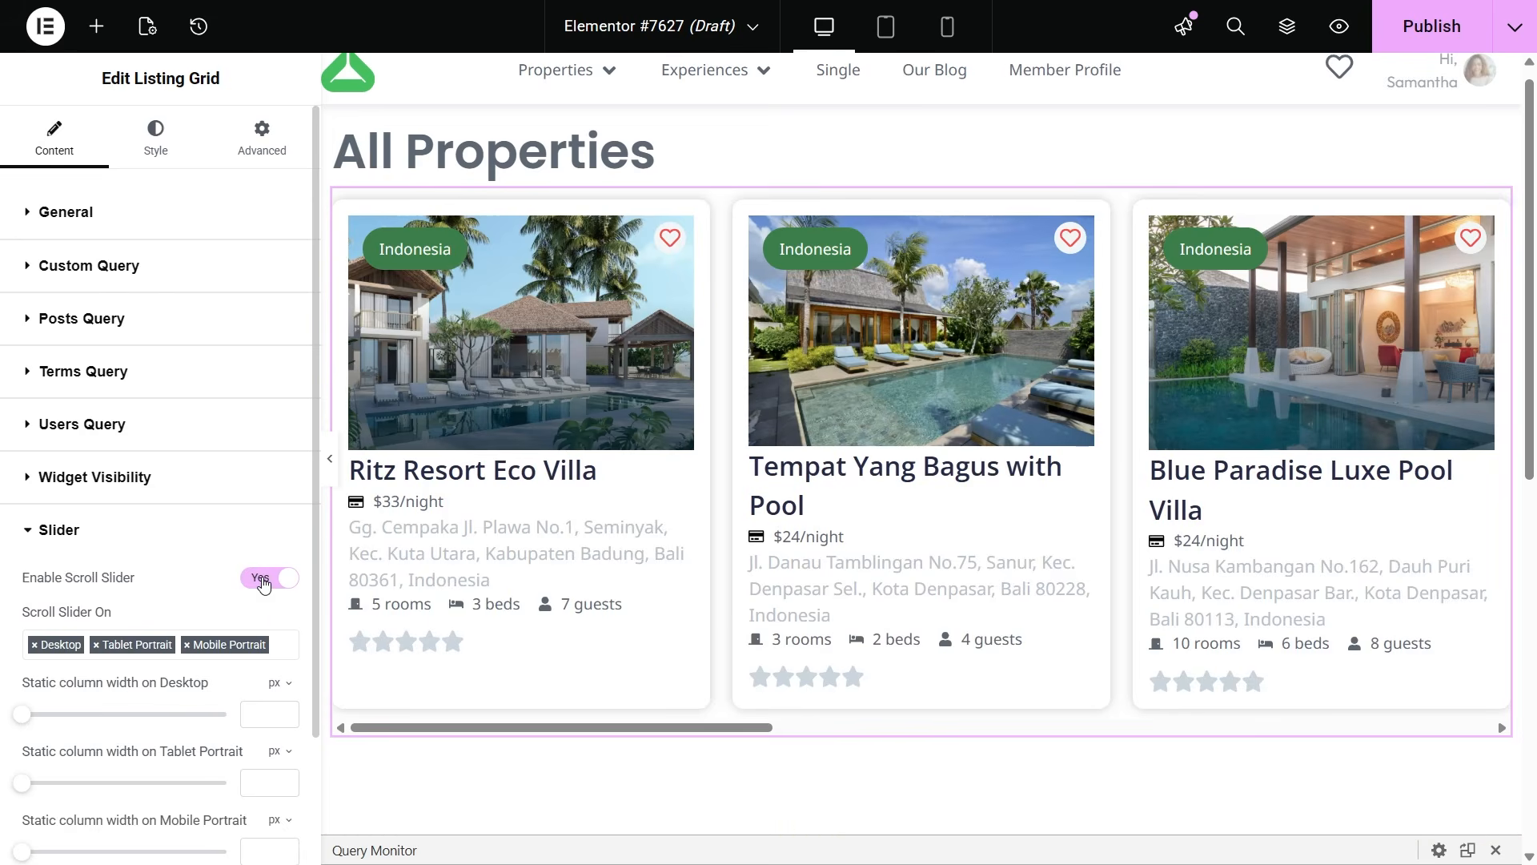
click(263, 583)
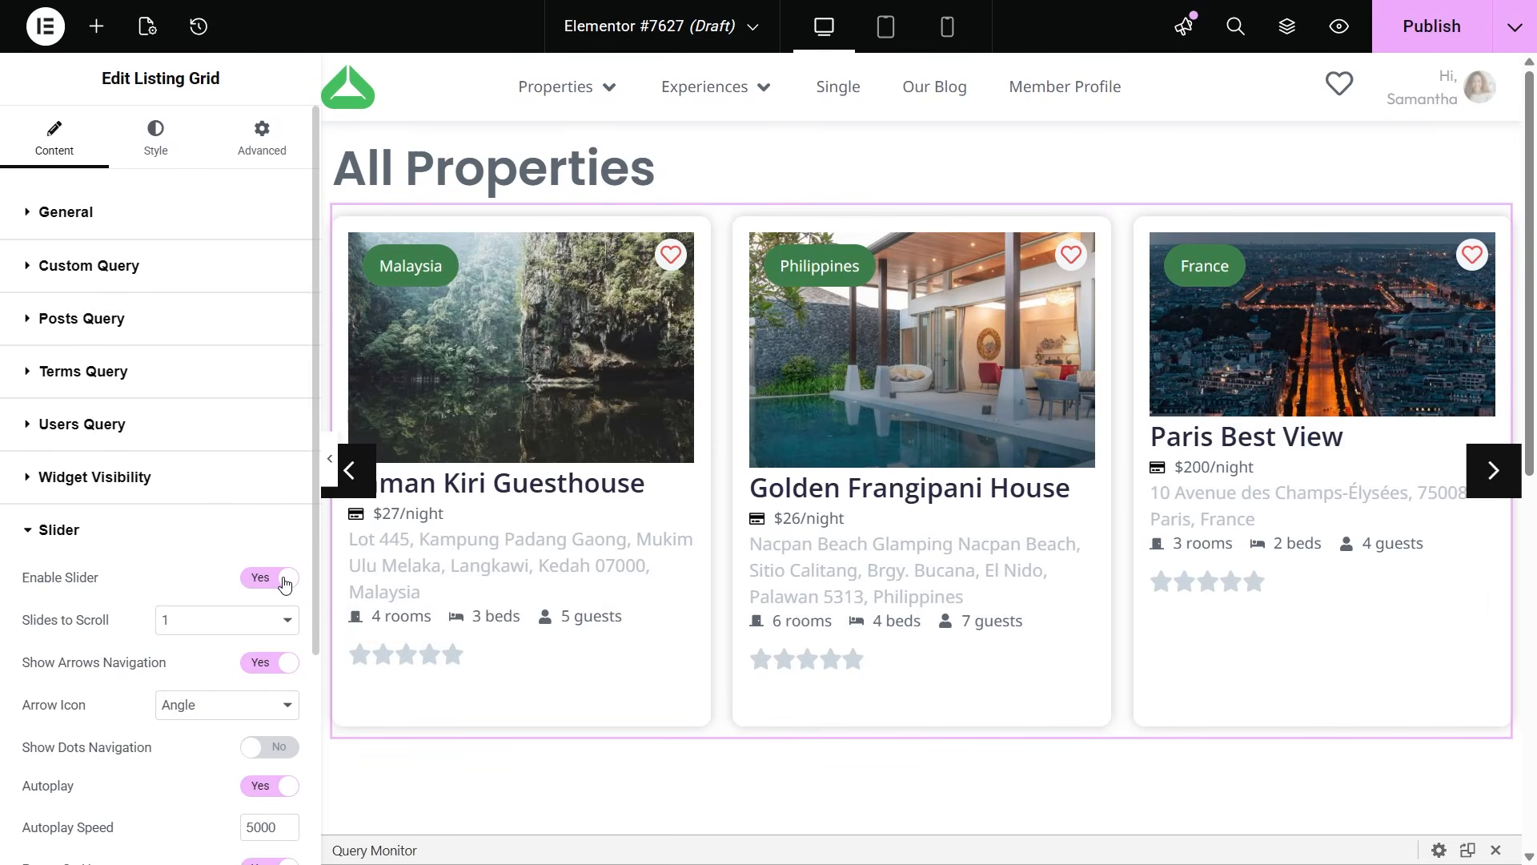
click(273, 584)
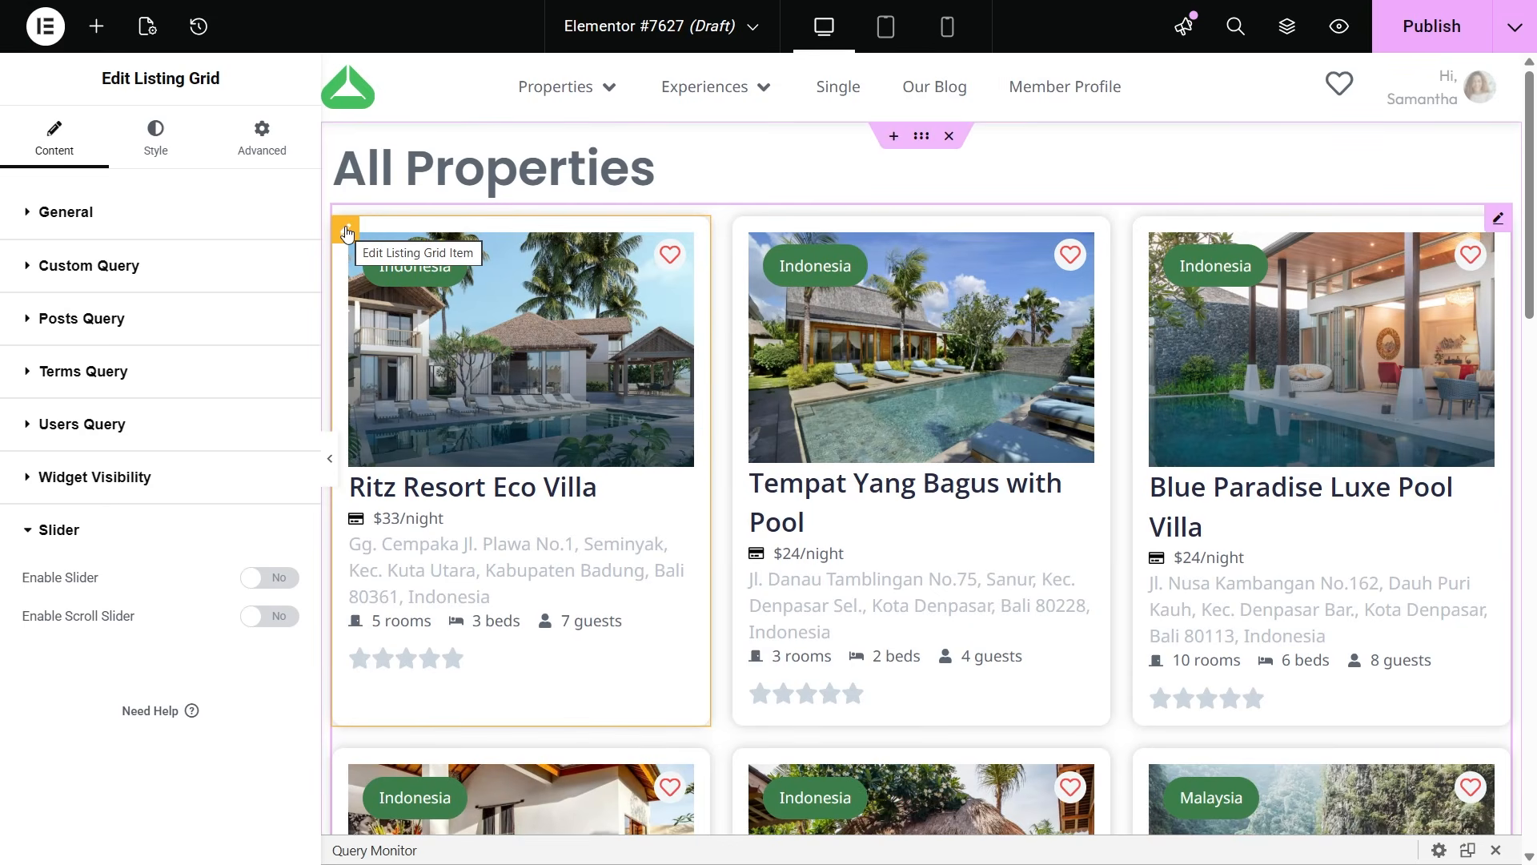
Step: Open the listing grid item for editing from the first property card, saving the page's changes
click(346, 233)
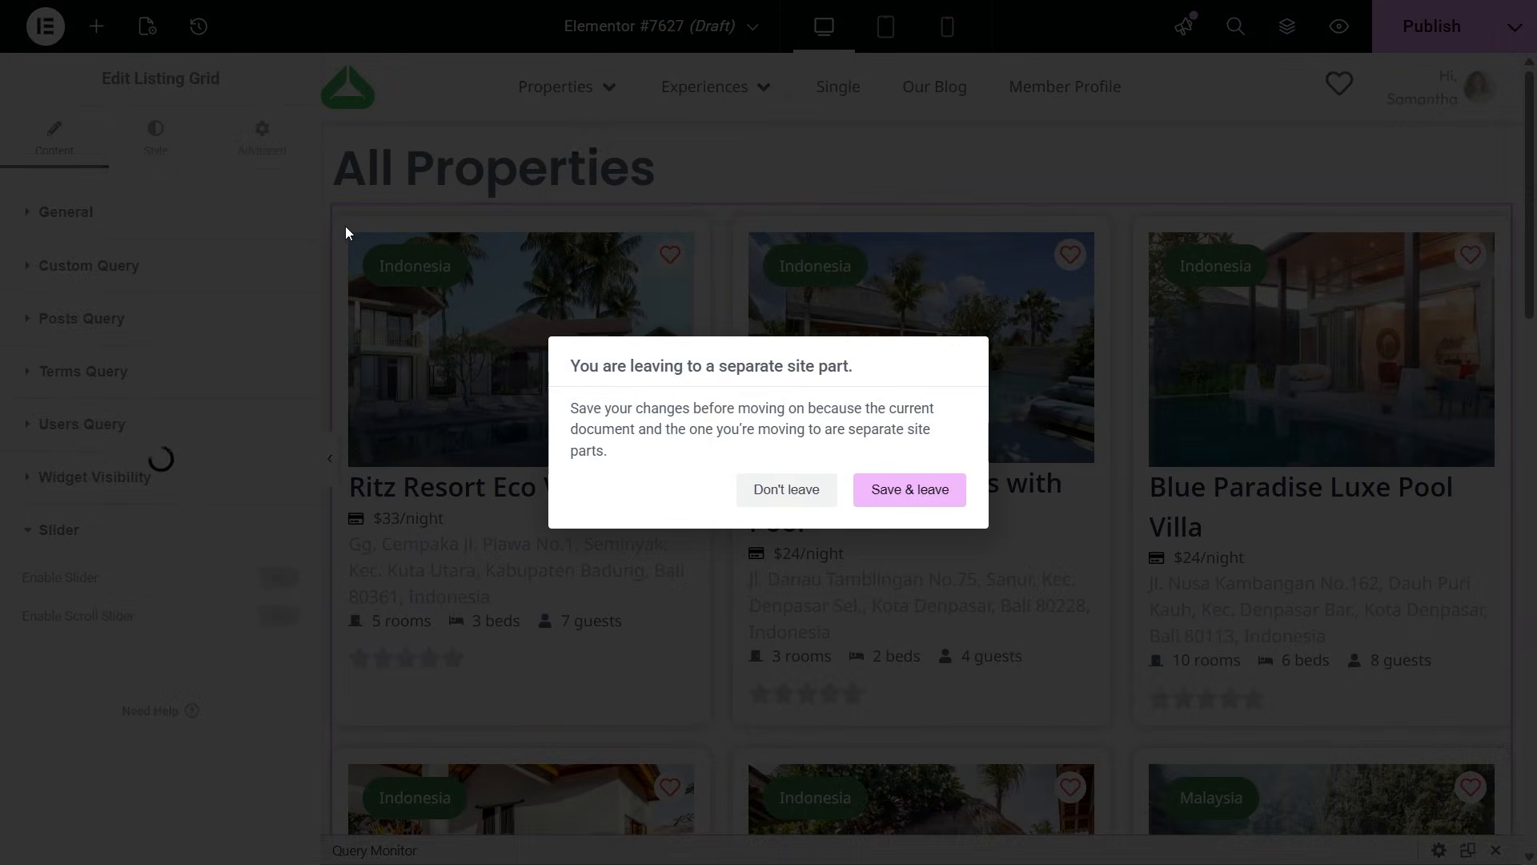
click(866, 492)
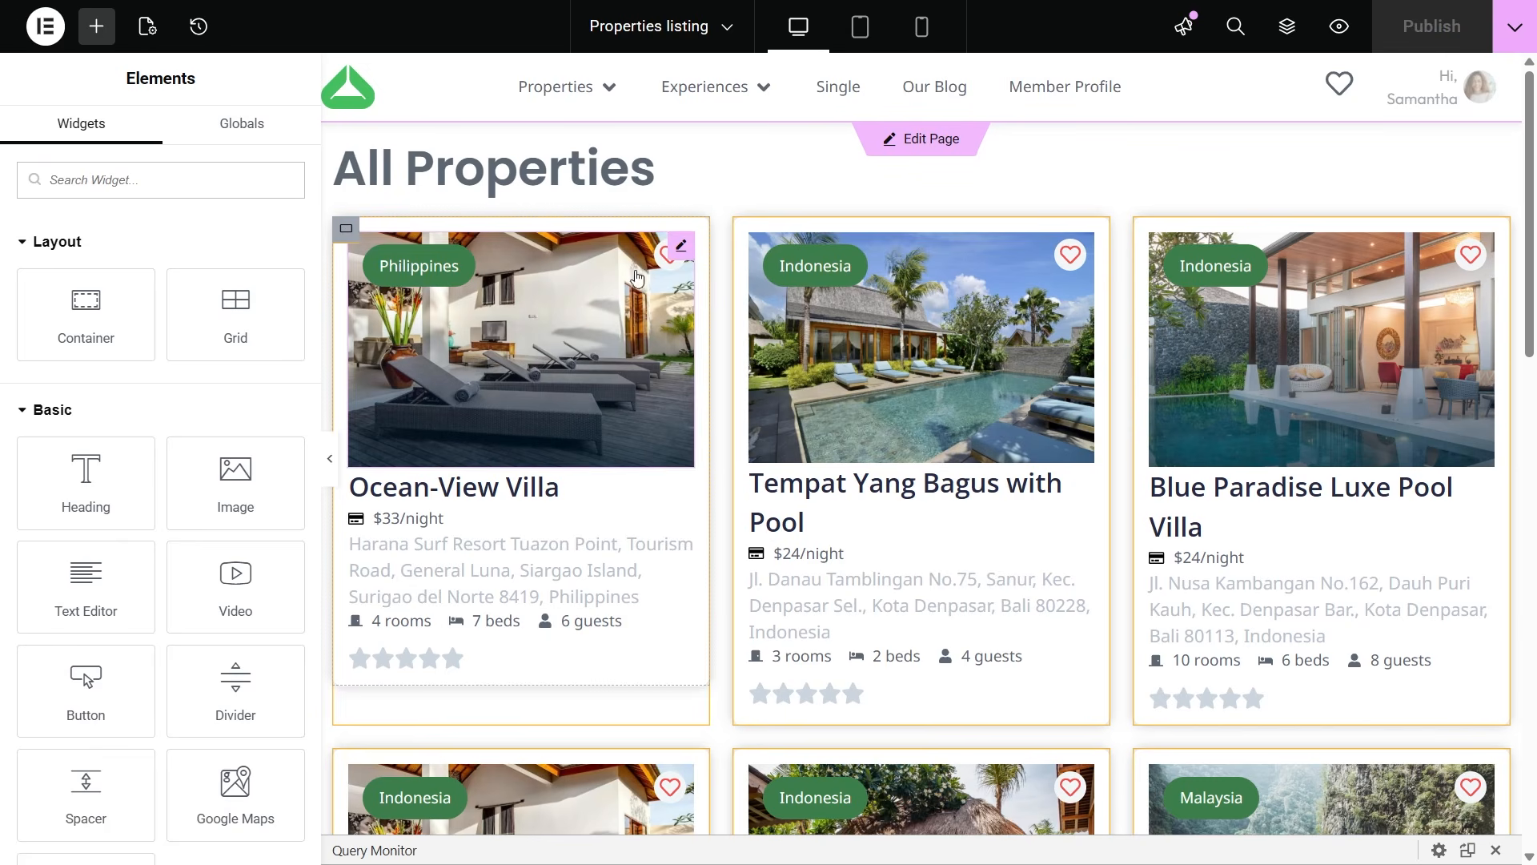
Step: Examine the source options of the listing item's property image and select the property title field
click(679, 255)
click(227, 265)
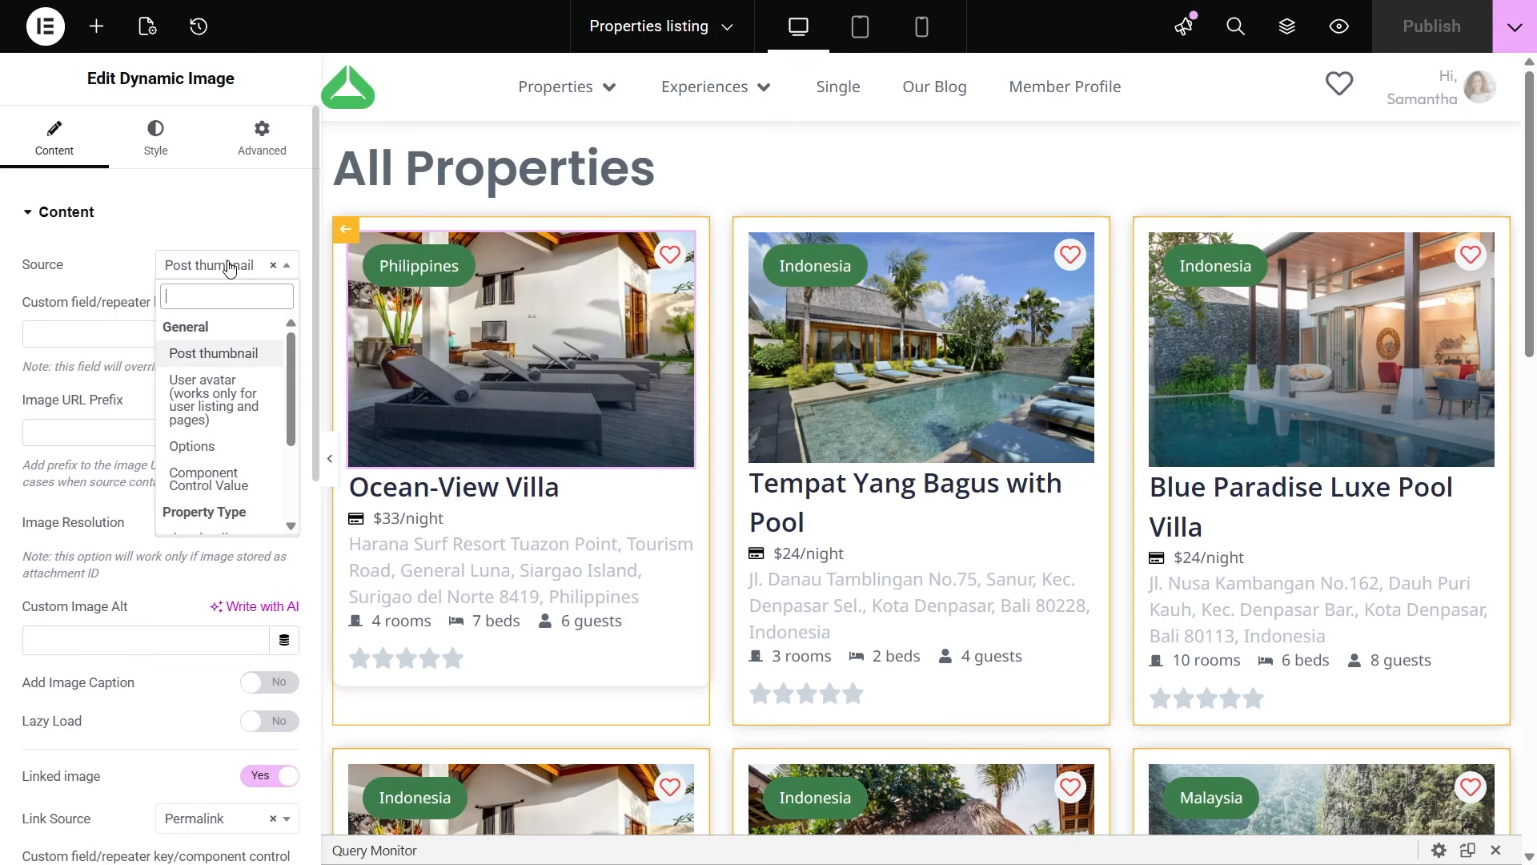
click(229, 265)
click(529, 496)
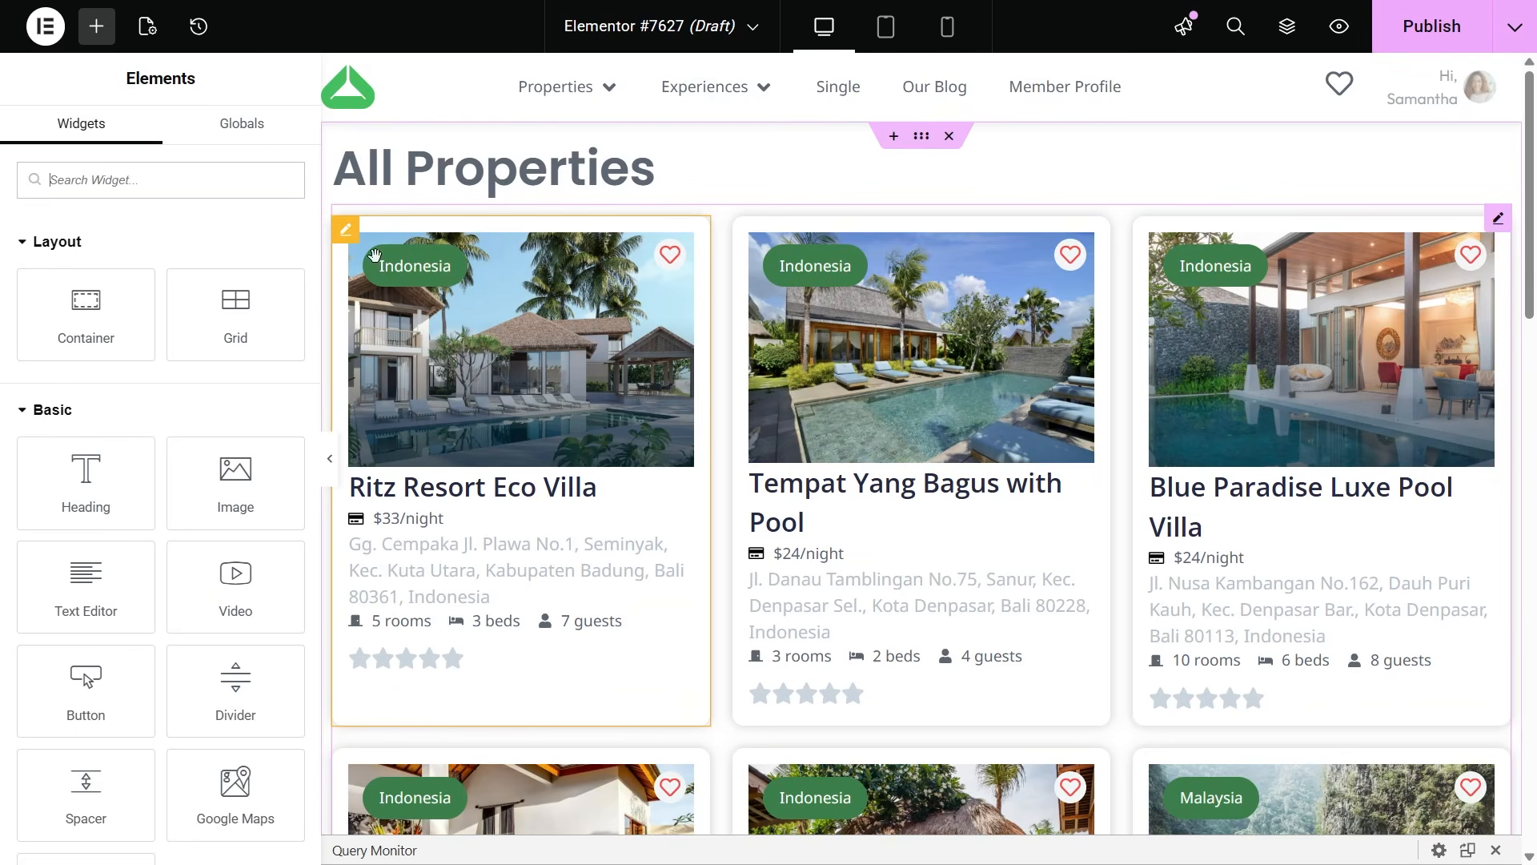
Step: Turn on Load more for the listing grid and keep the load more type as By Click
click(1498, 220)
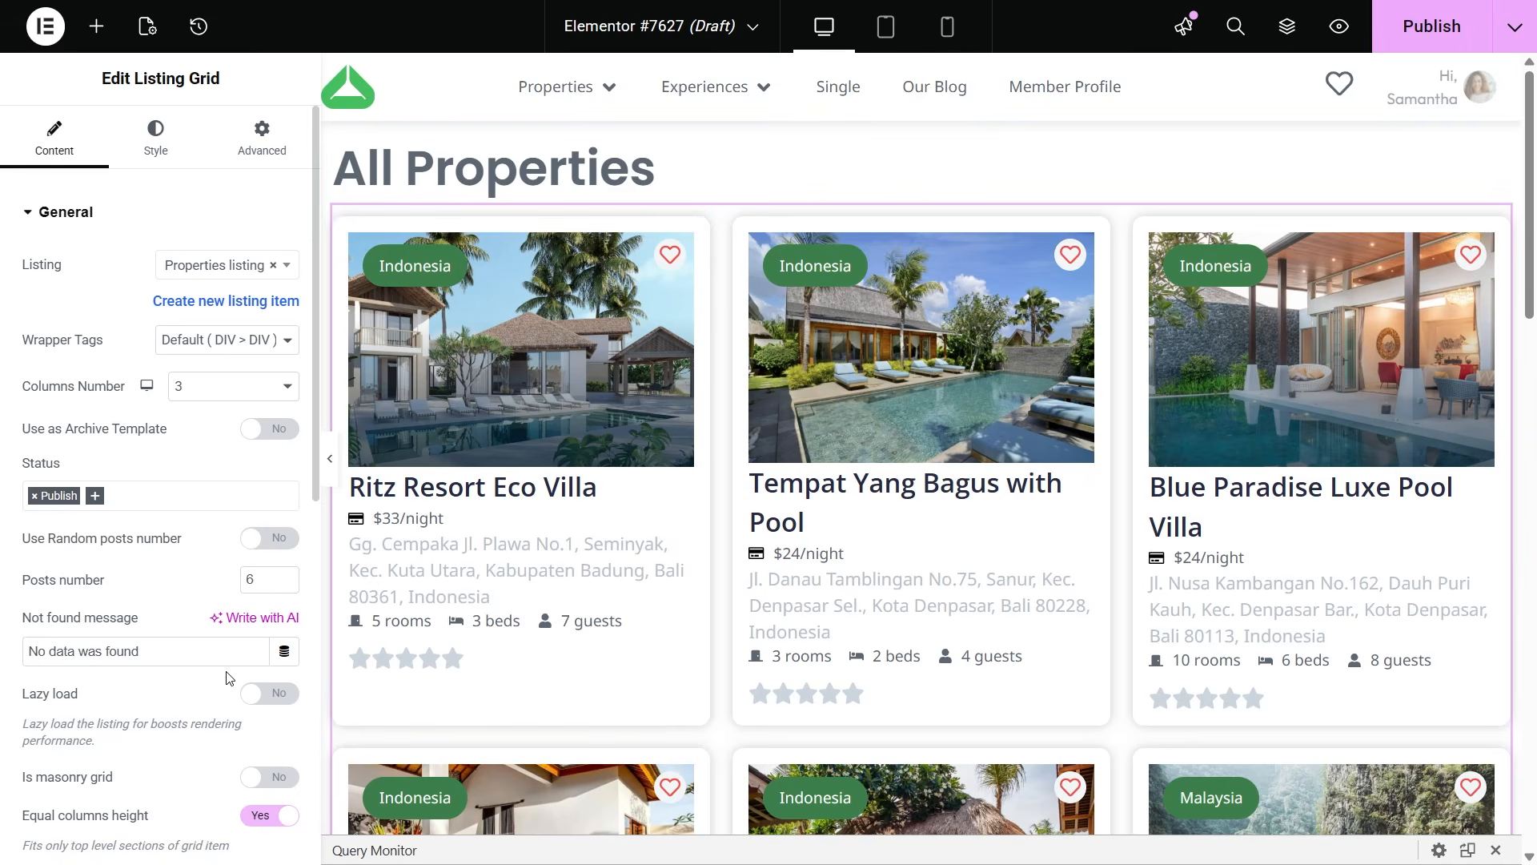
scroll(284, 558, down, 4)
click(285, 558)
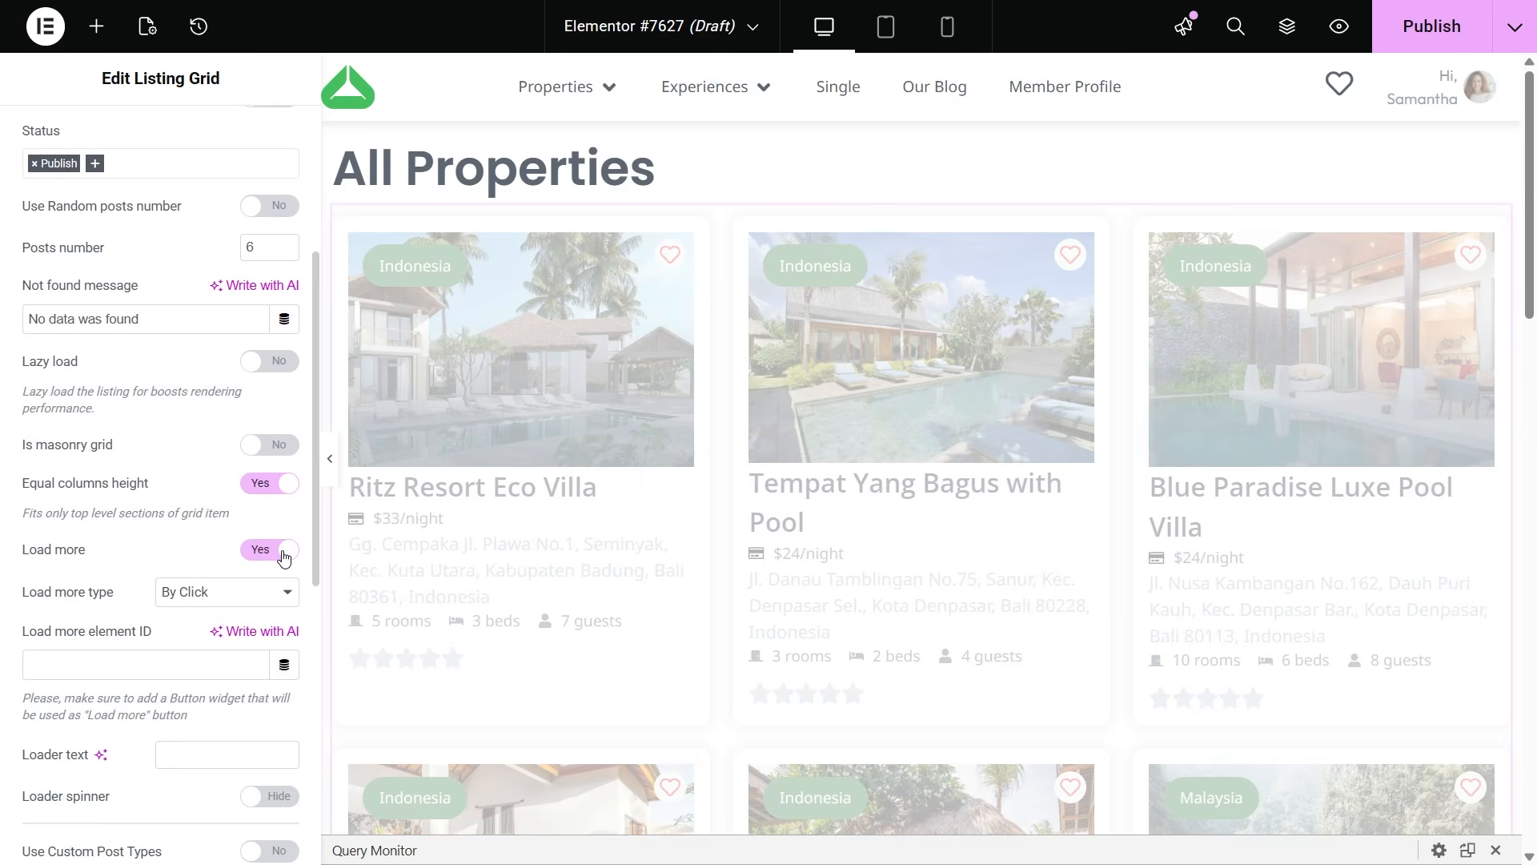
click(261, 594)
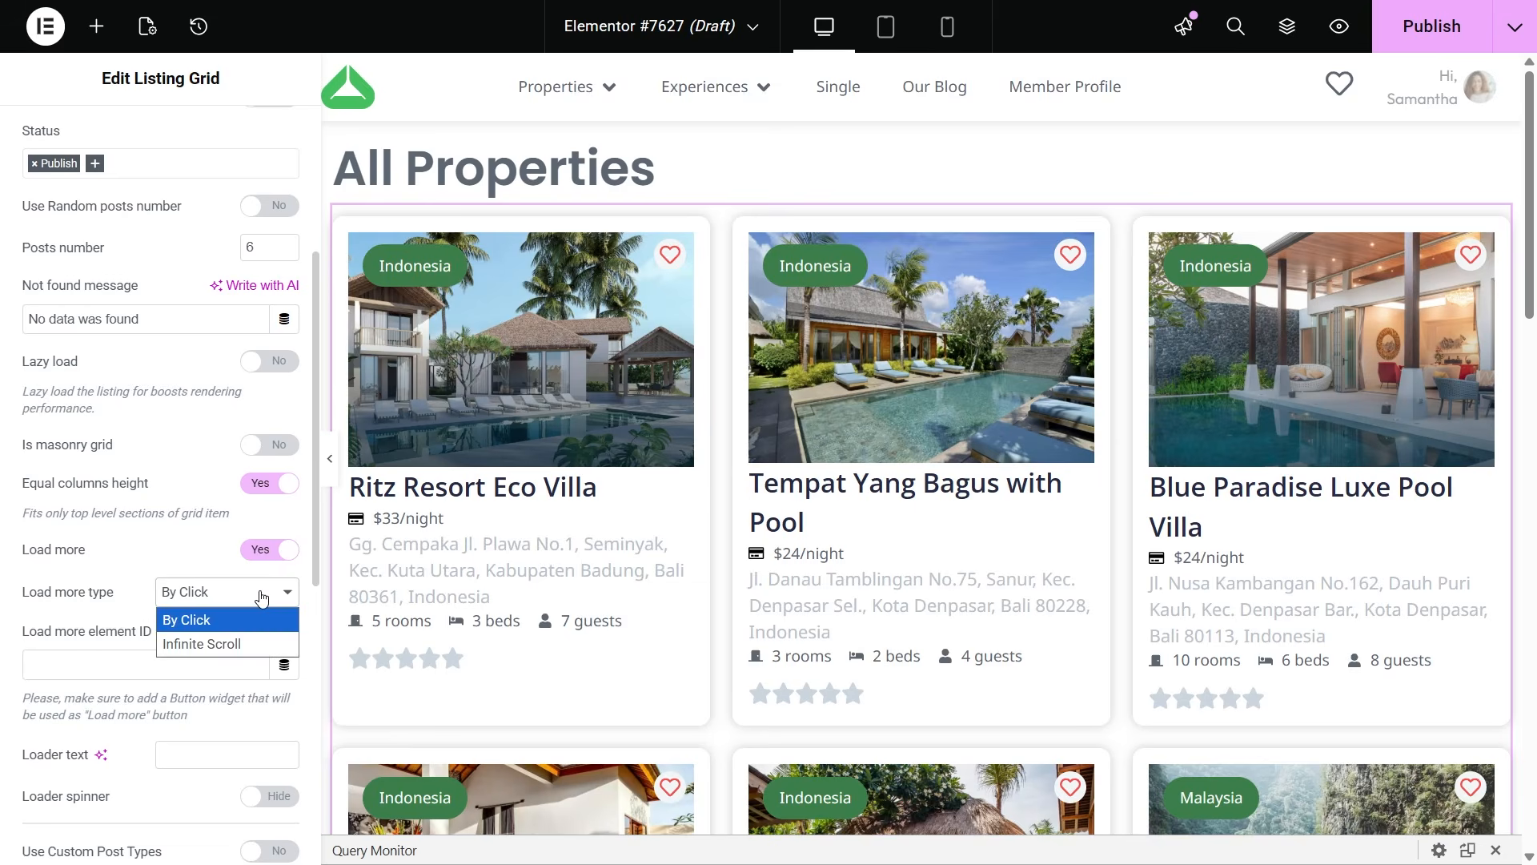
click(261, 594)
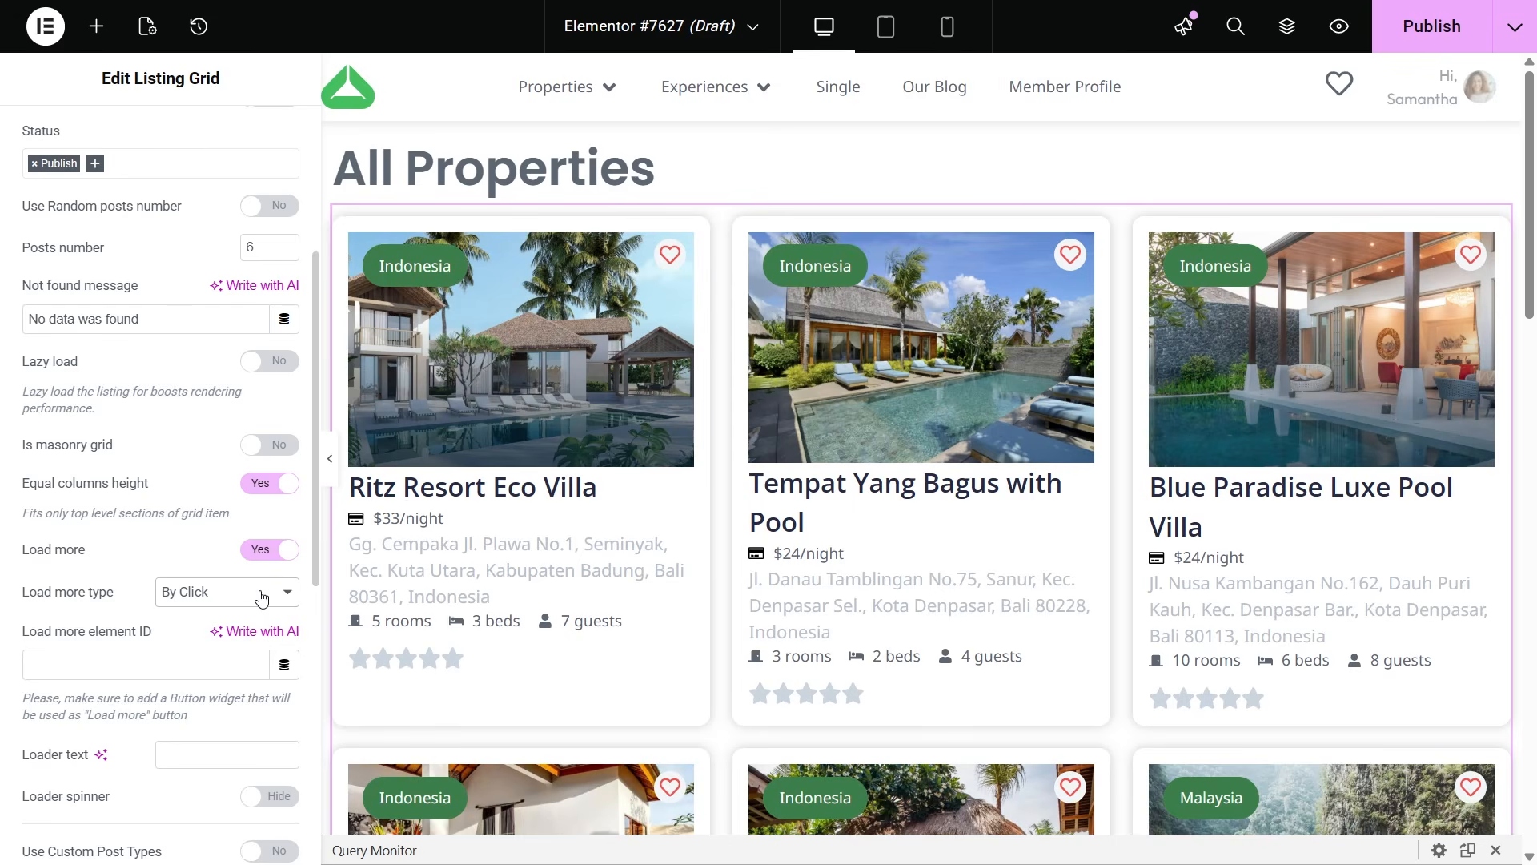
Step: Add a button below the listing grid, set its Button ID to "more" and copy that ID
click(97, 26)
drag(80, 685, 552, 638)
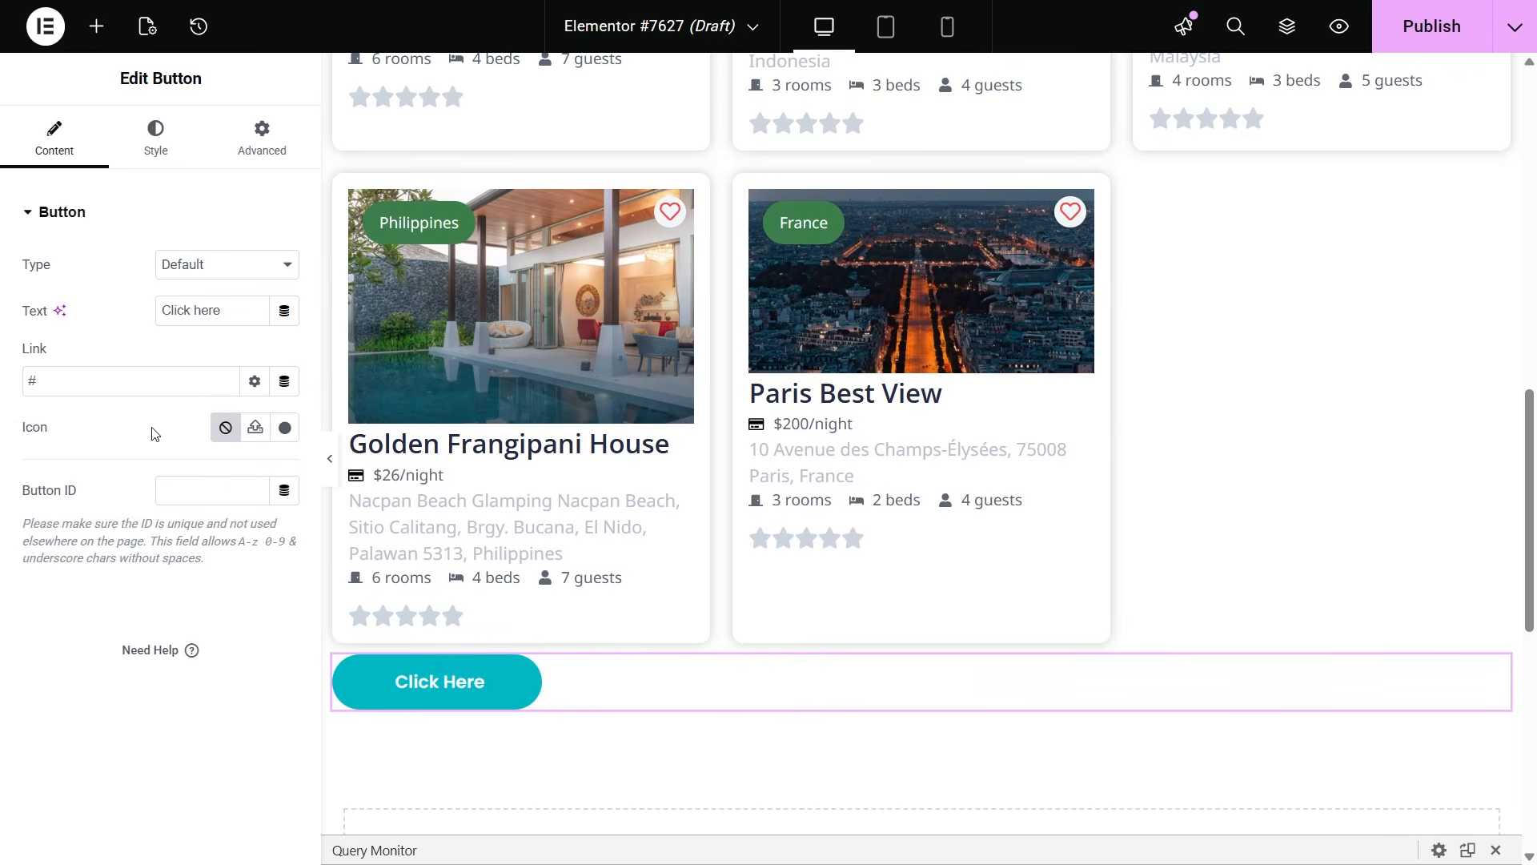
click(194, 493)
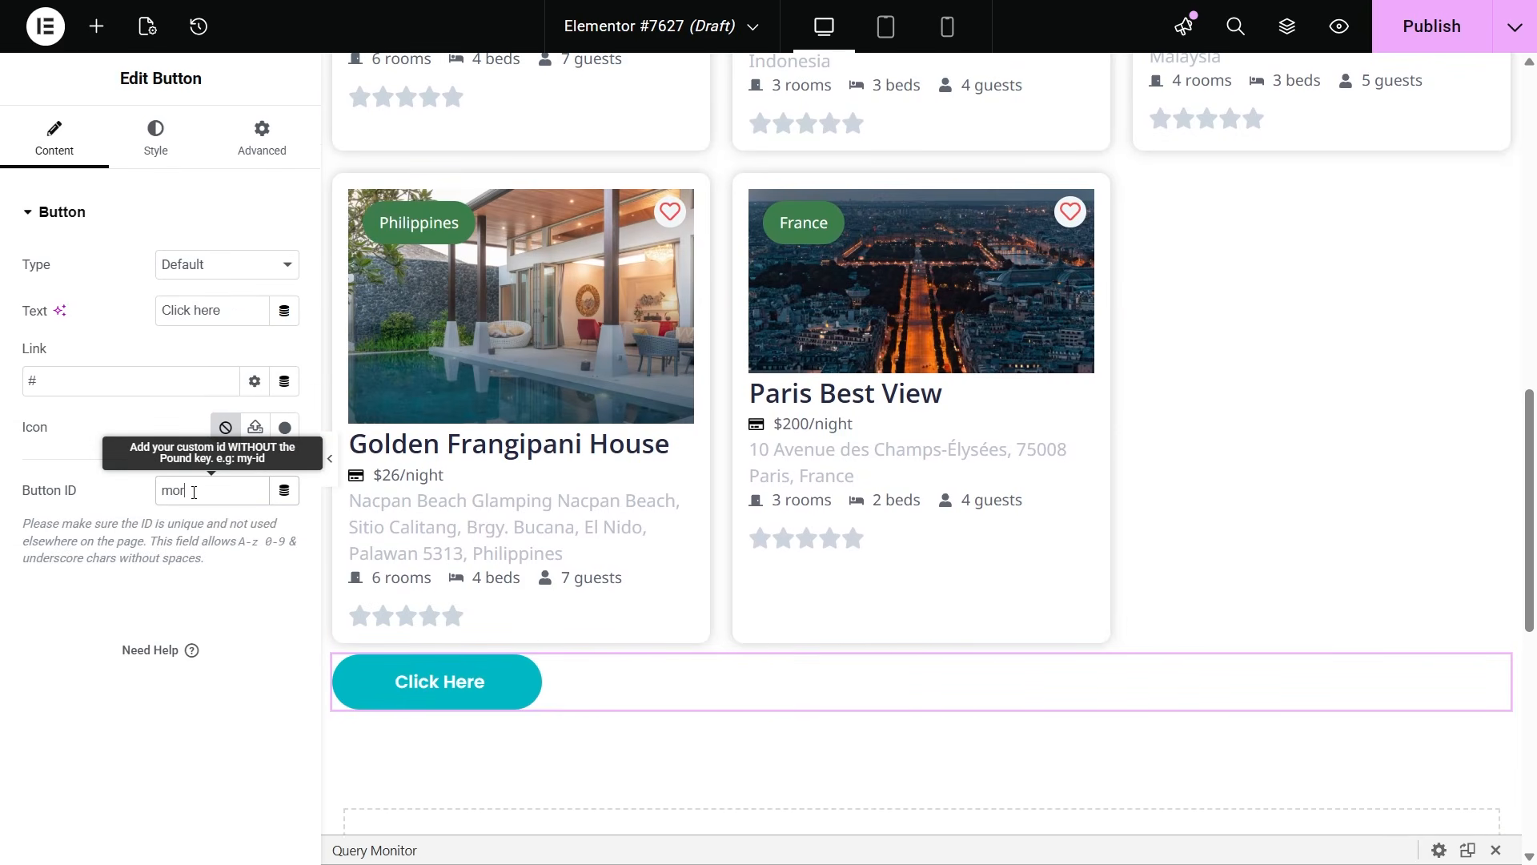
drag(194, 493, 150, 498)
key(ctrl+c)
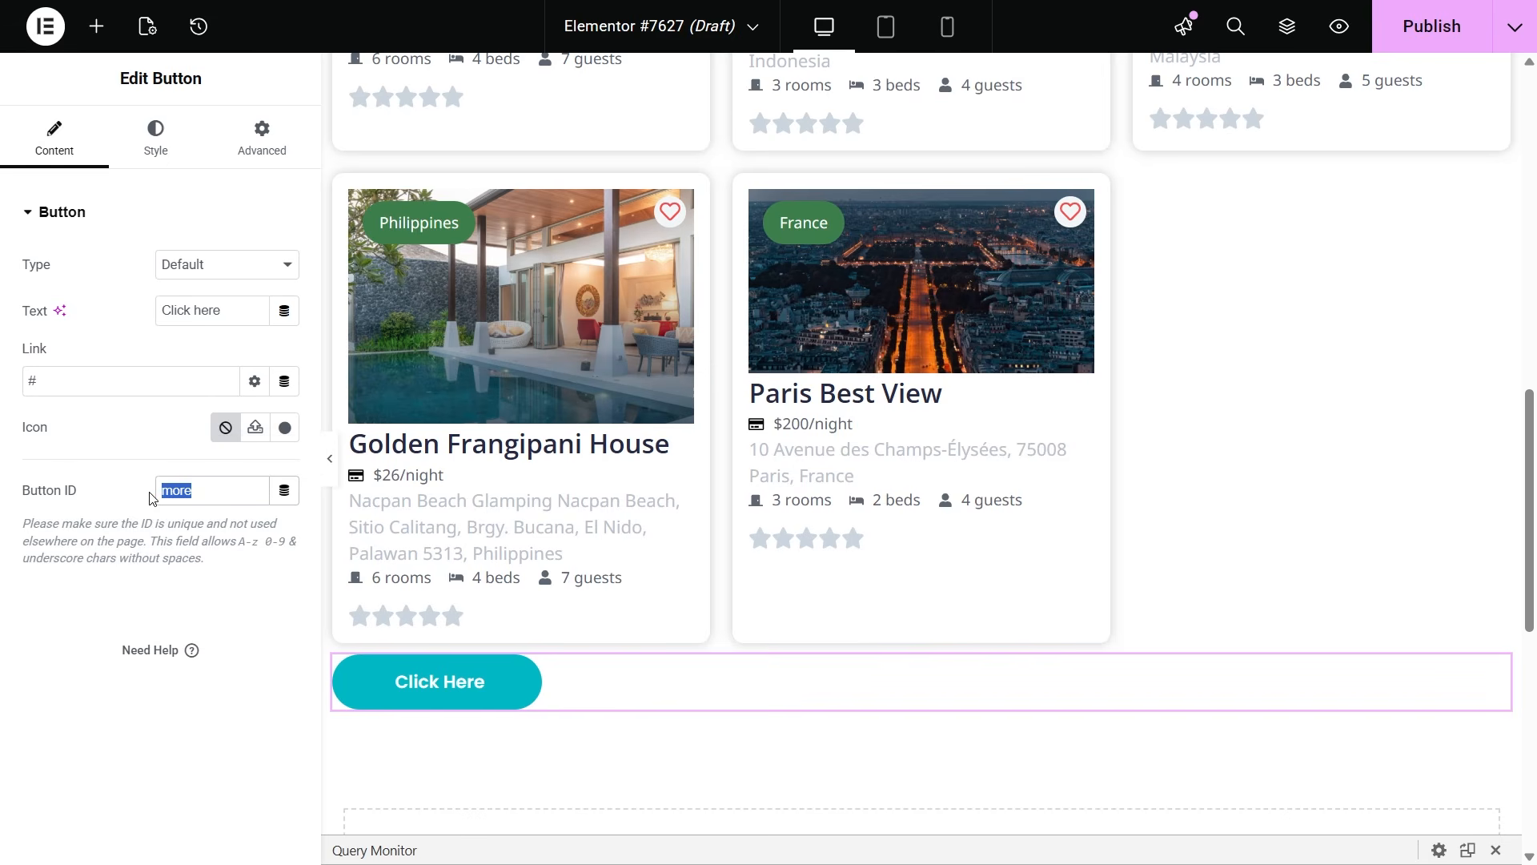
Step: Paste the ID "more" as the listing grid's load more element ID
click(1161, 511)
scroll(140, 652, down, 3)
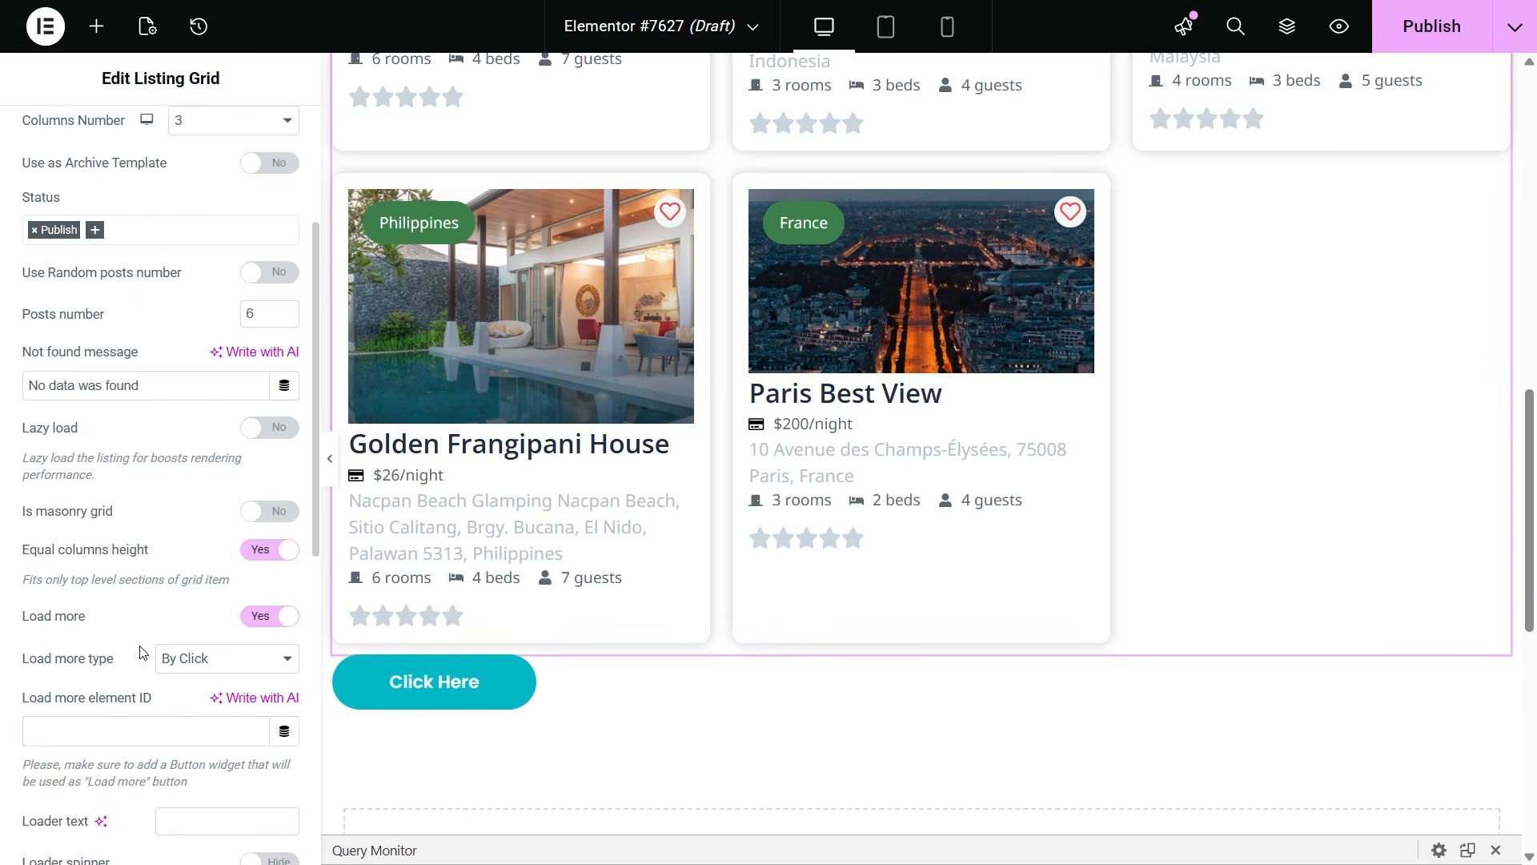
click(142, 725)
key(ctrl+v)
Step: Delete the Click Here button below the listing grid
right_click(459, 688)
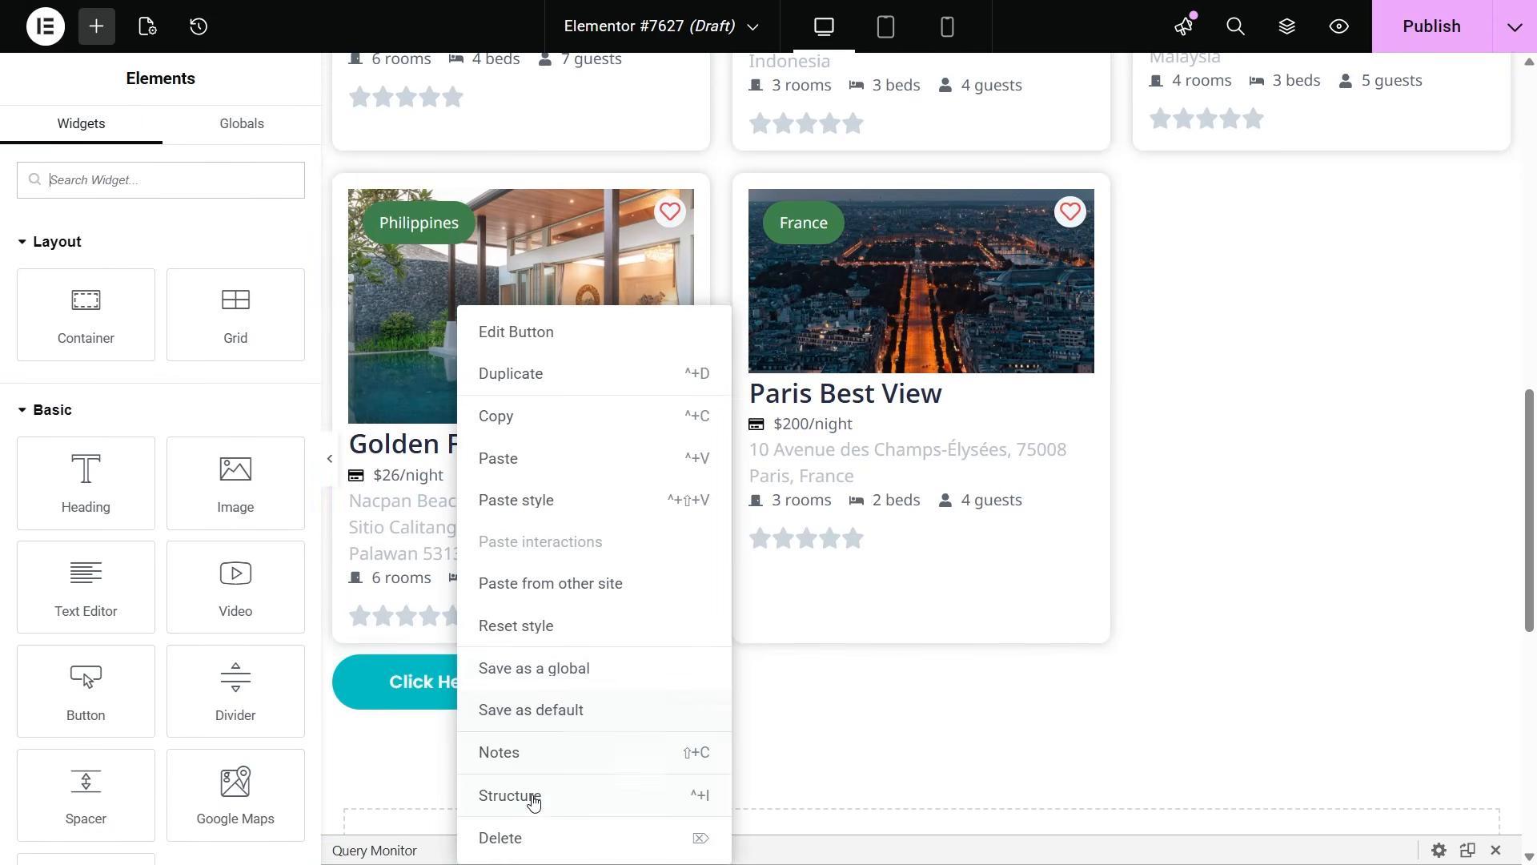
click(539, 837)
Step: Add a Pagination widget between the All Properties heading and the listing grid, and set it to paginate JetEngine
drag(1529, 475, 1524, 148)
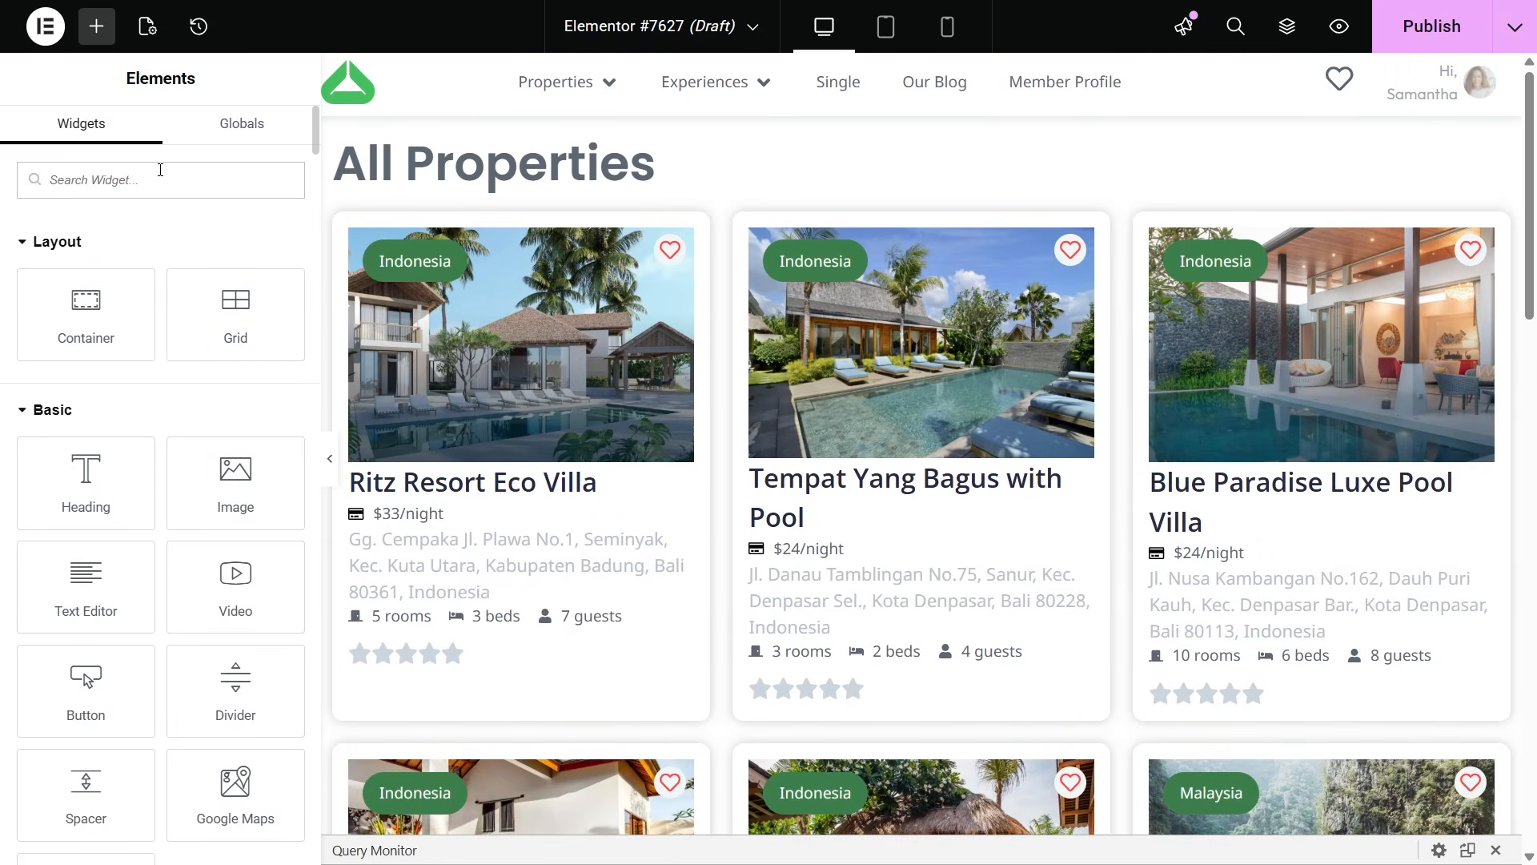
click(160, 170)
text(pagi)
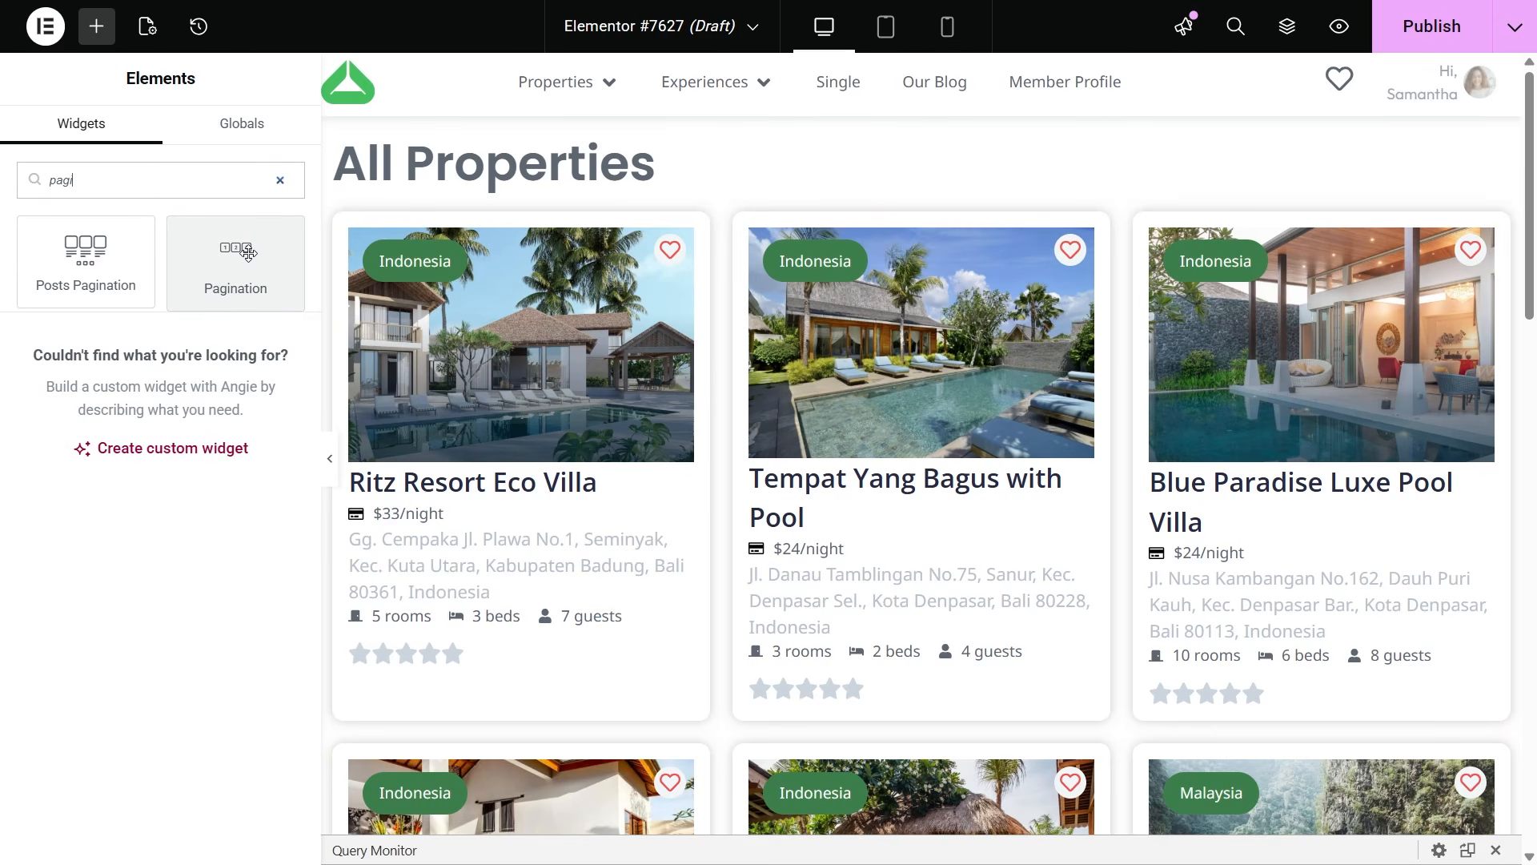
drag(248, 254, 419, 217)
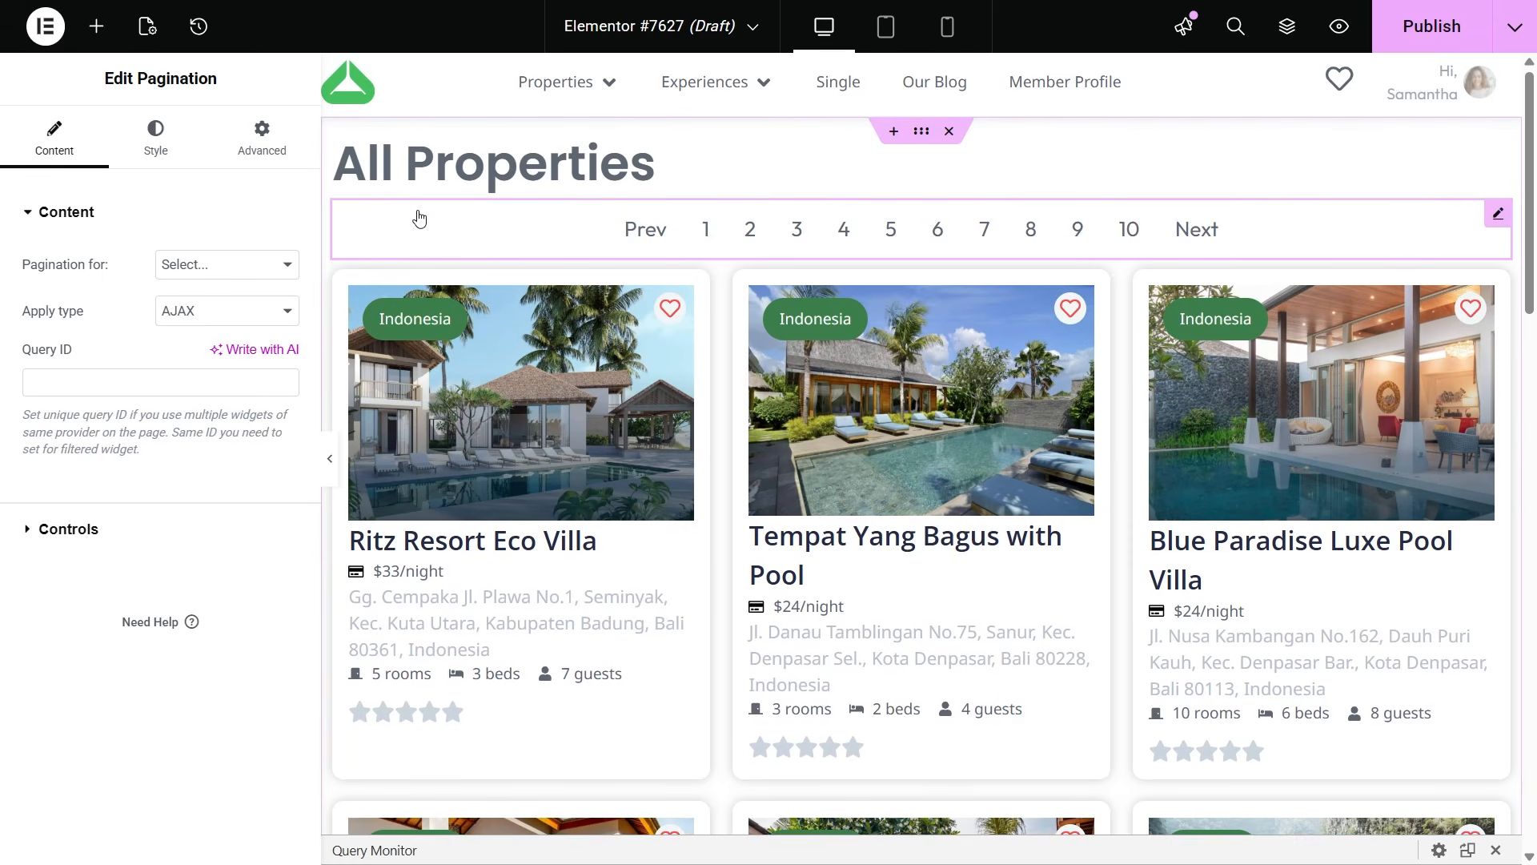
click(215, 265)
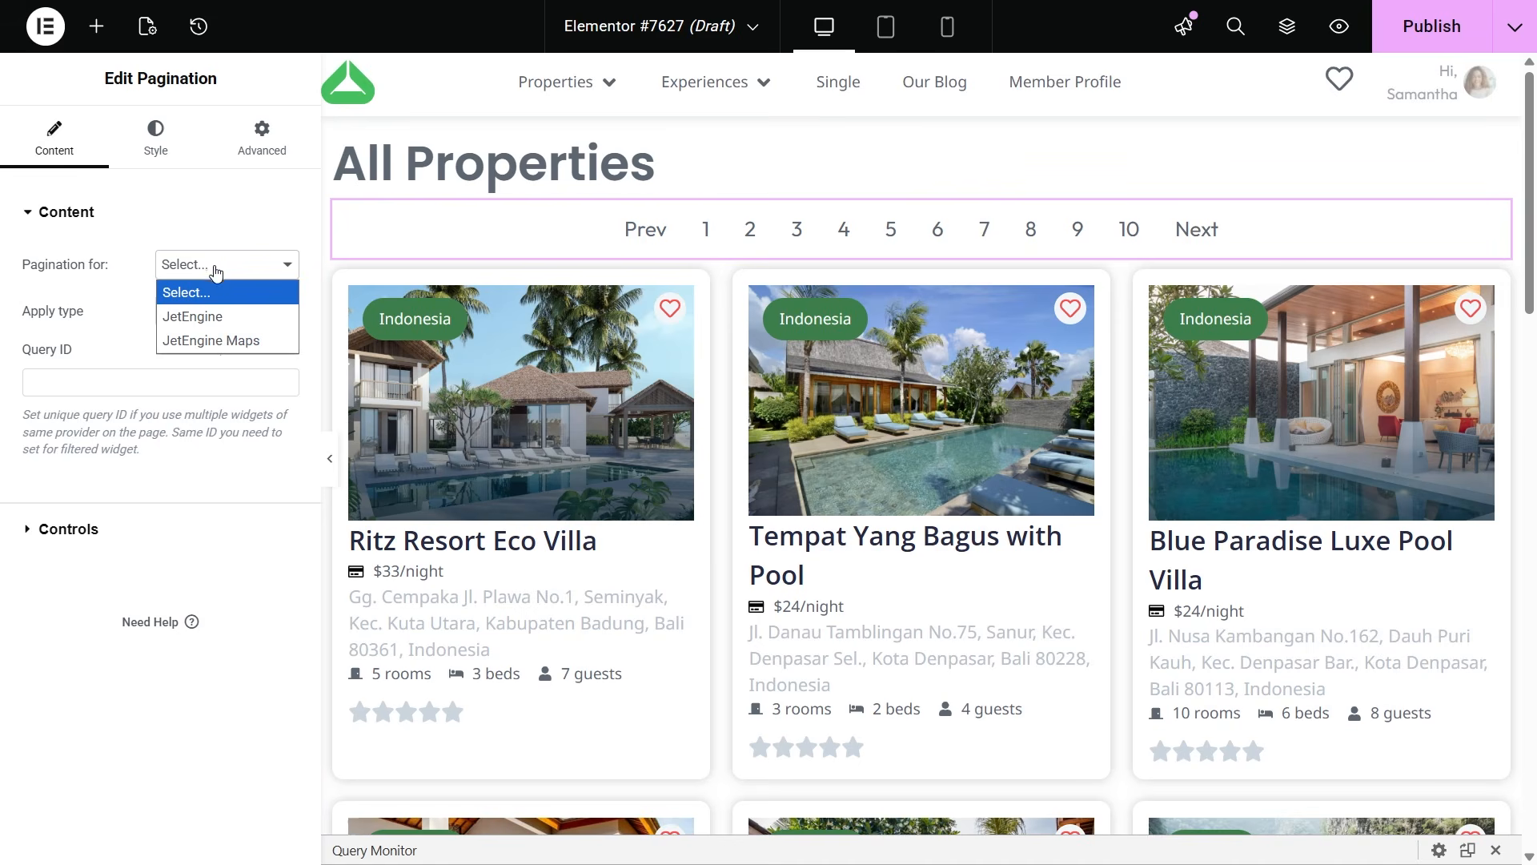
click(214, 317)
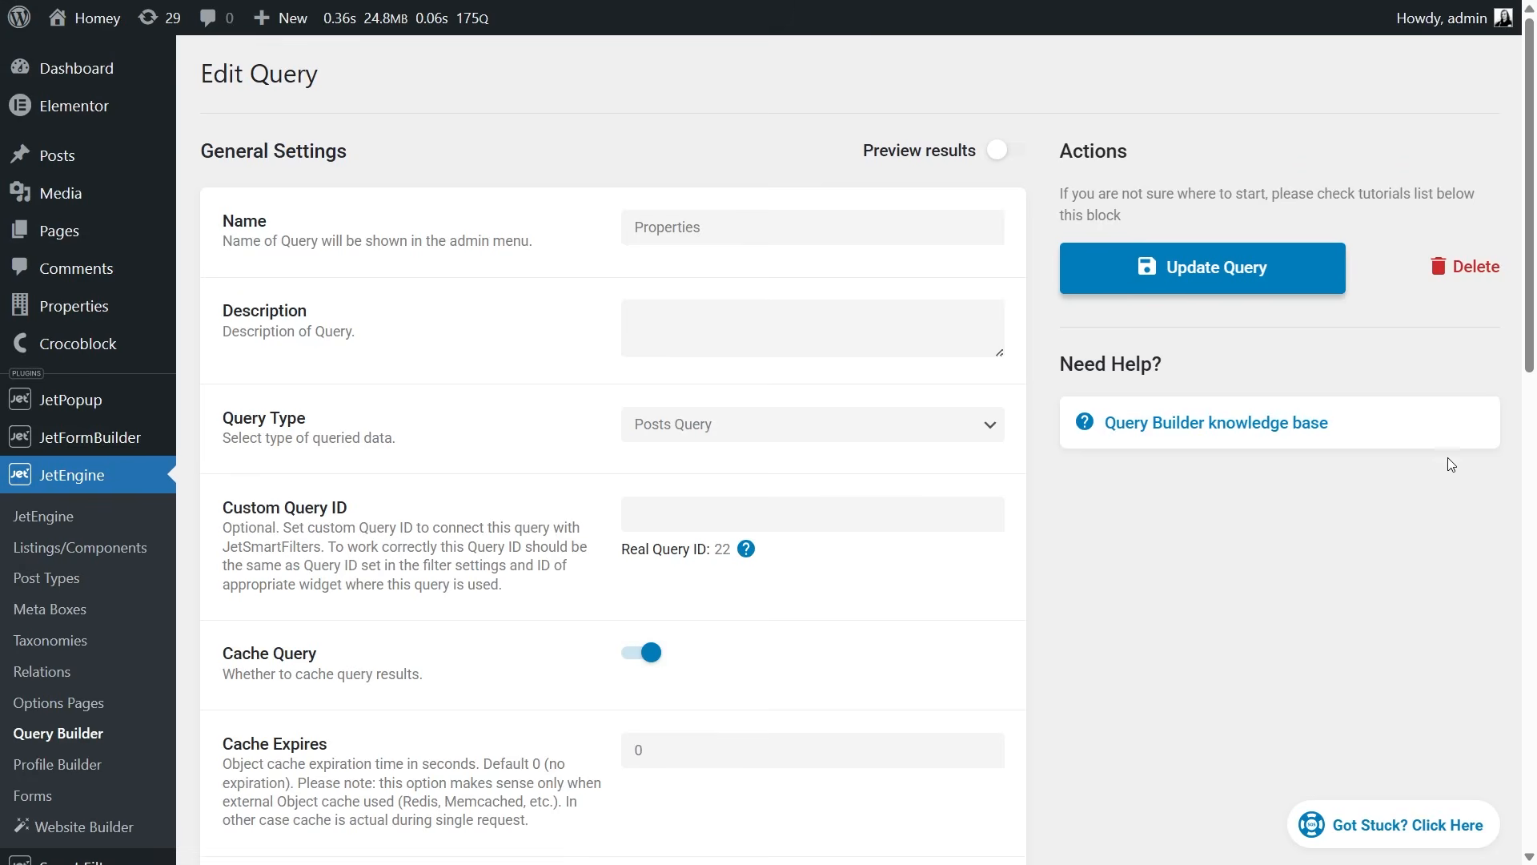
Step: Set Posts Per Page to 6 in the Properties query's pagination settings and update the query
drag(1531, 332, 1533, 669)
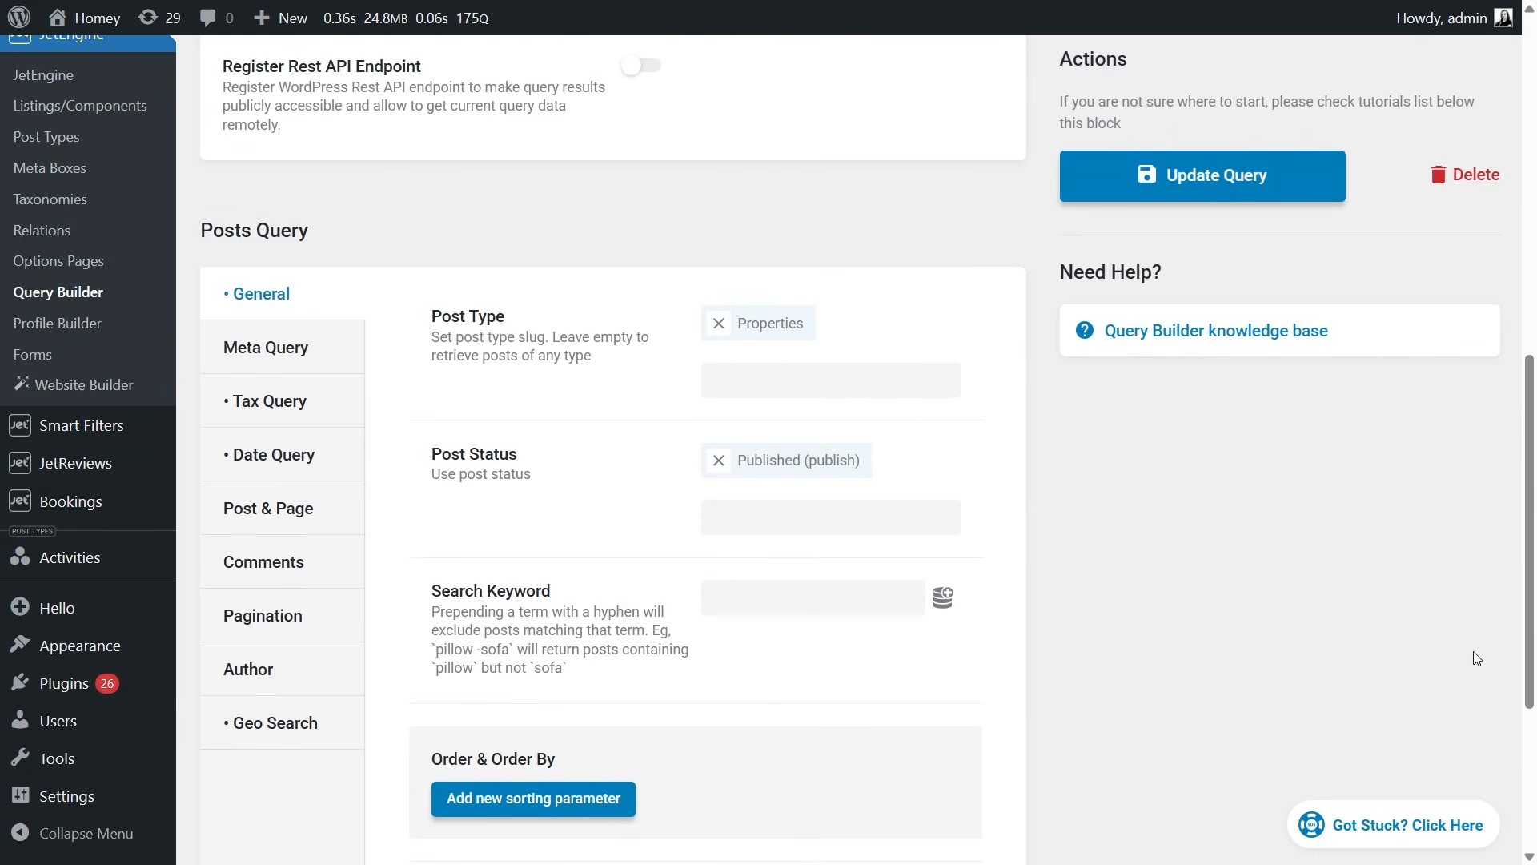
click(298, 631)
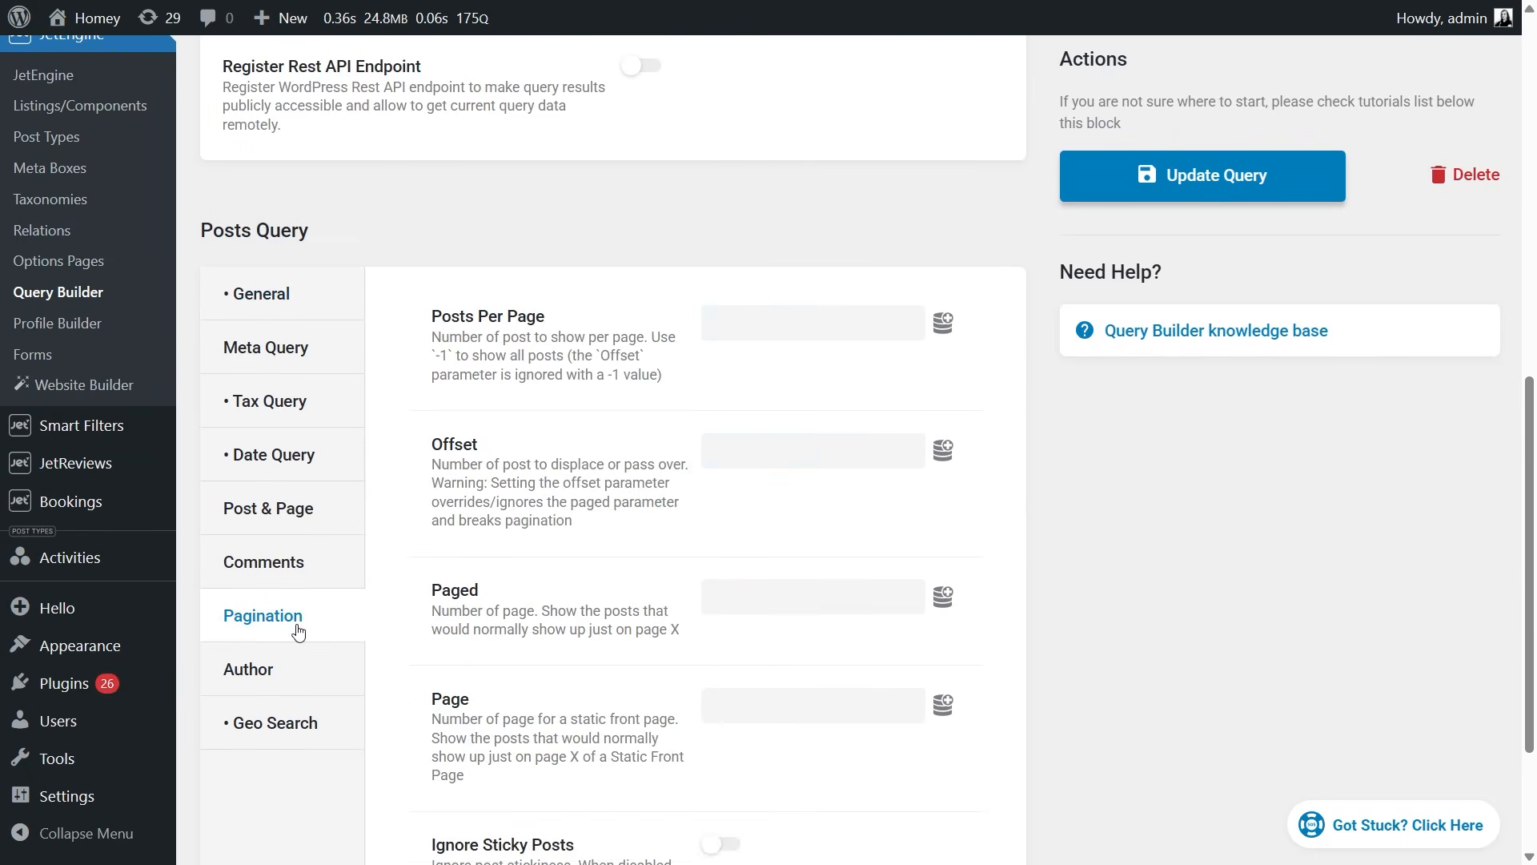
click(740, 332)
text(6)
click(1108, 180)
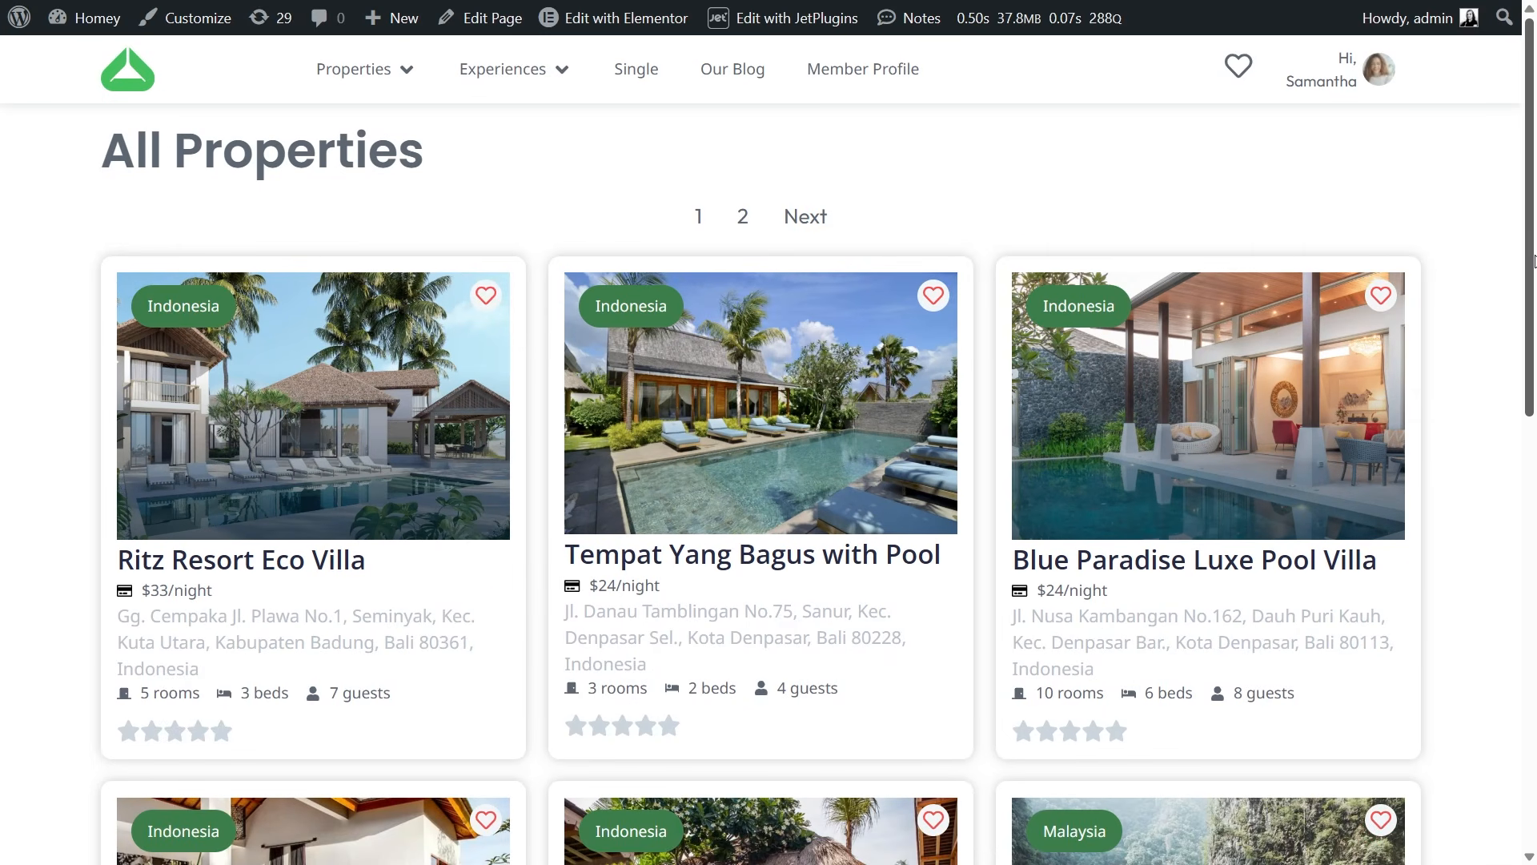
Step: Test the pagination on the live All Properties page by opening page 2
mouse_move(1534, 261)
mouse_down()
mouse_move(1533, 506)
mouse_move(1534, 256)
mouse_up()
click(743, 216)
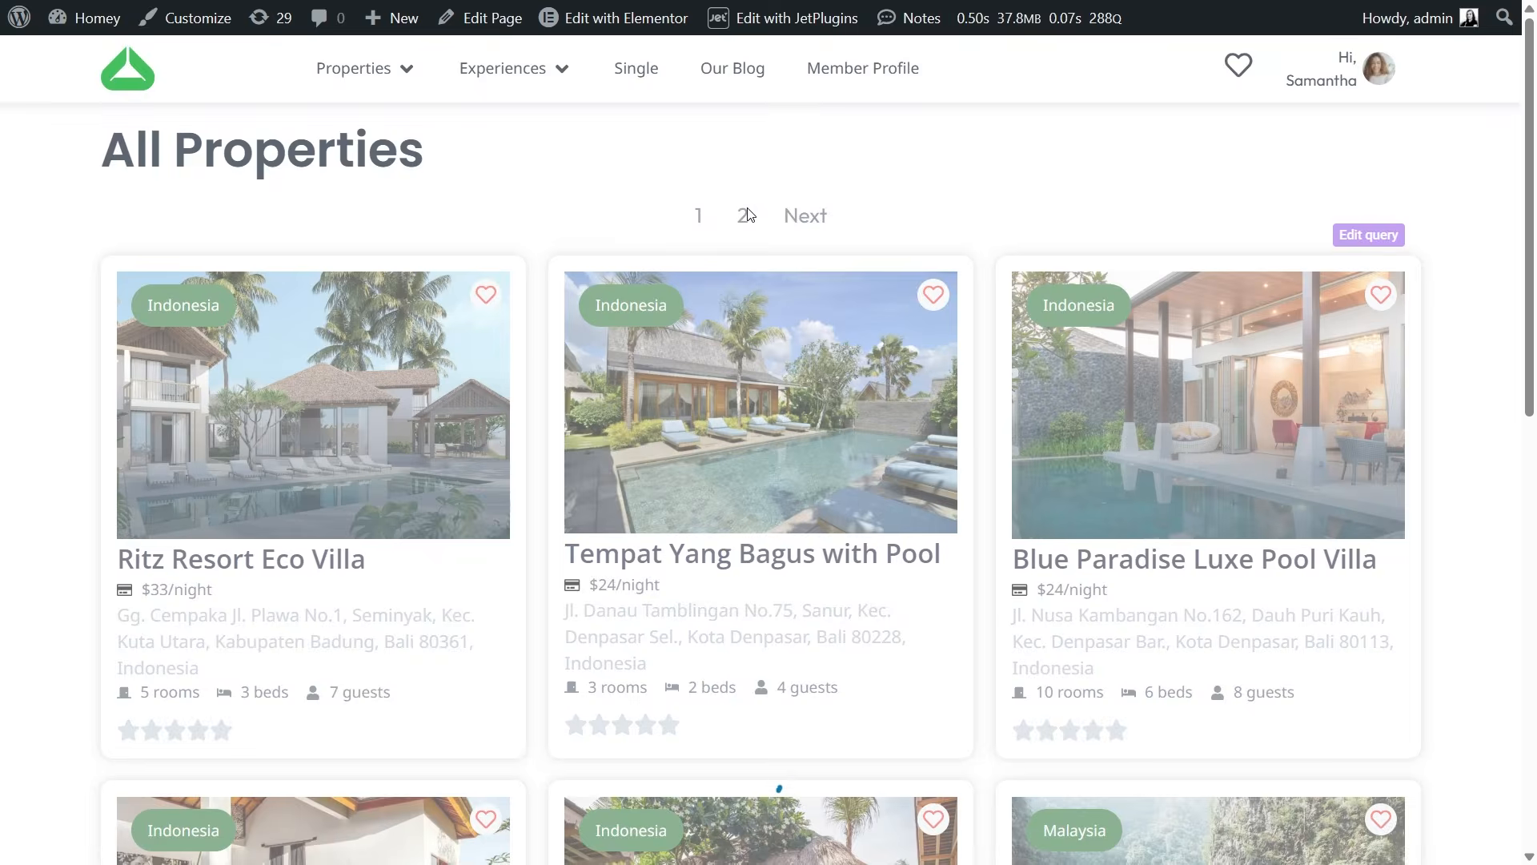
scroll(834, 260, up, 3)
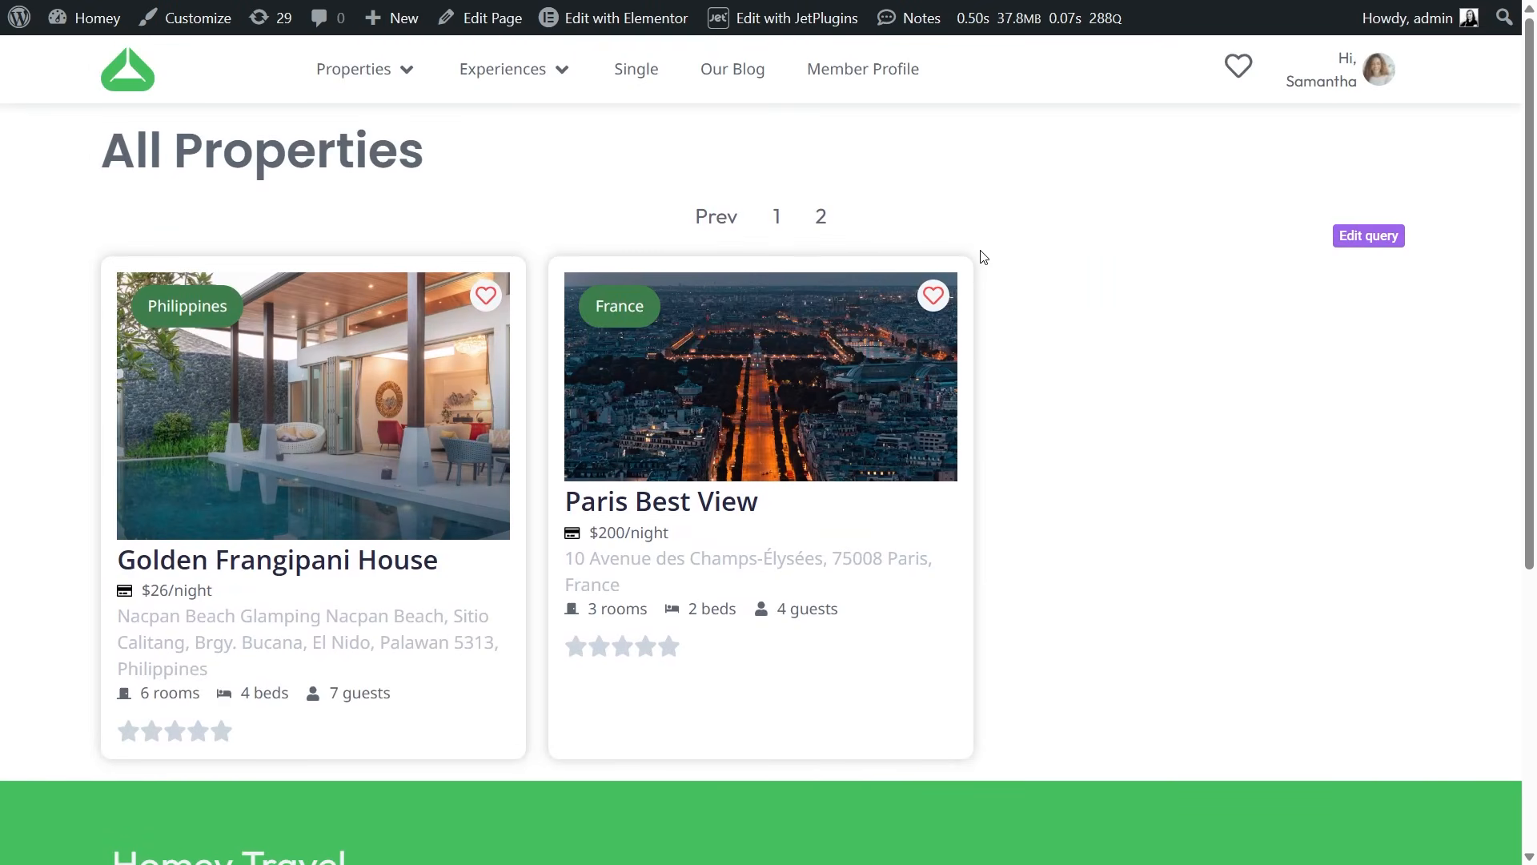
Step: Return to the Properties query, clear the Posts Per Page value and update the query
key(ctrl+Tab)
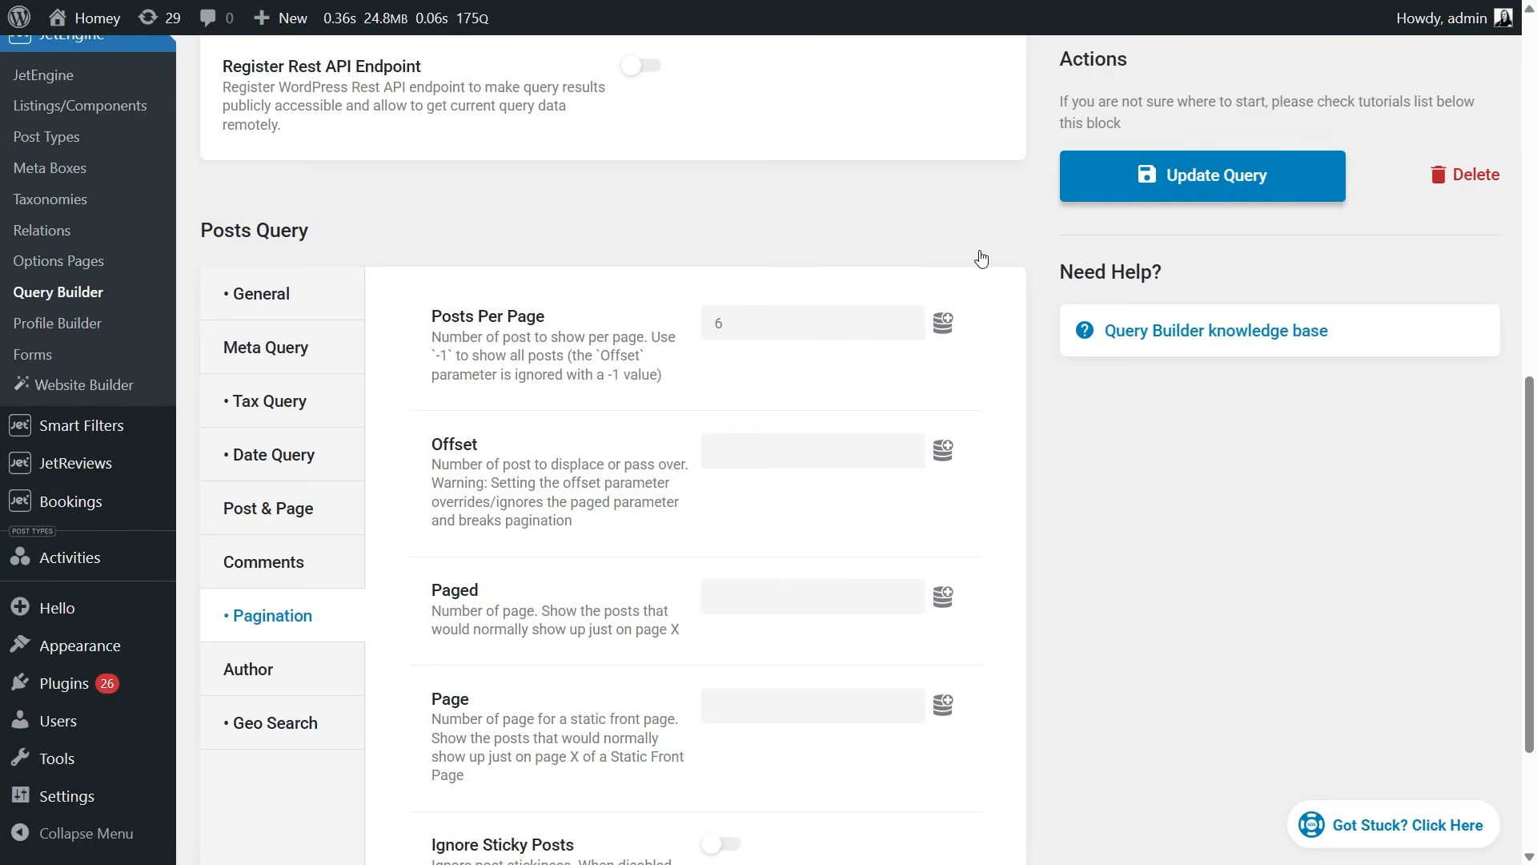
click(705, 319)
key(Delete)
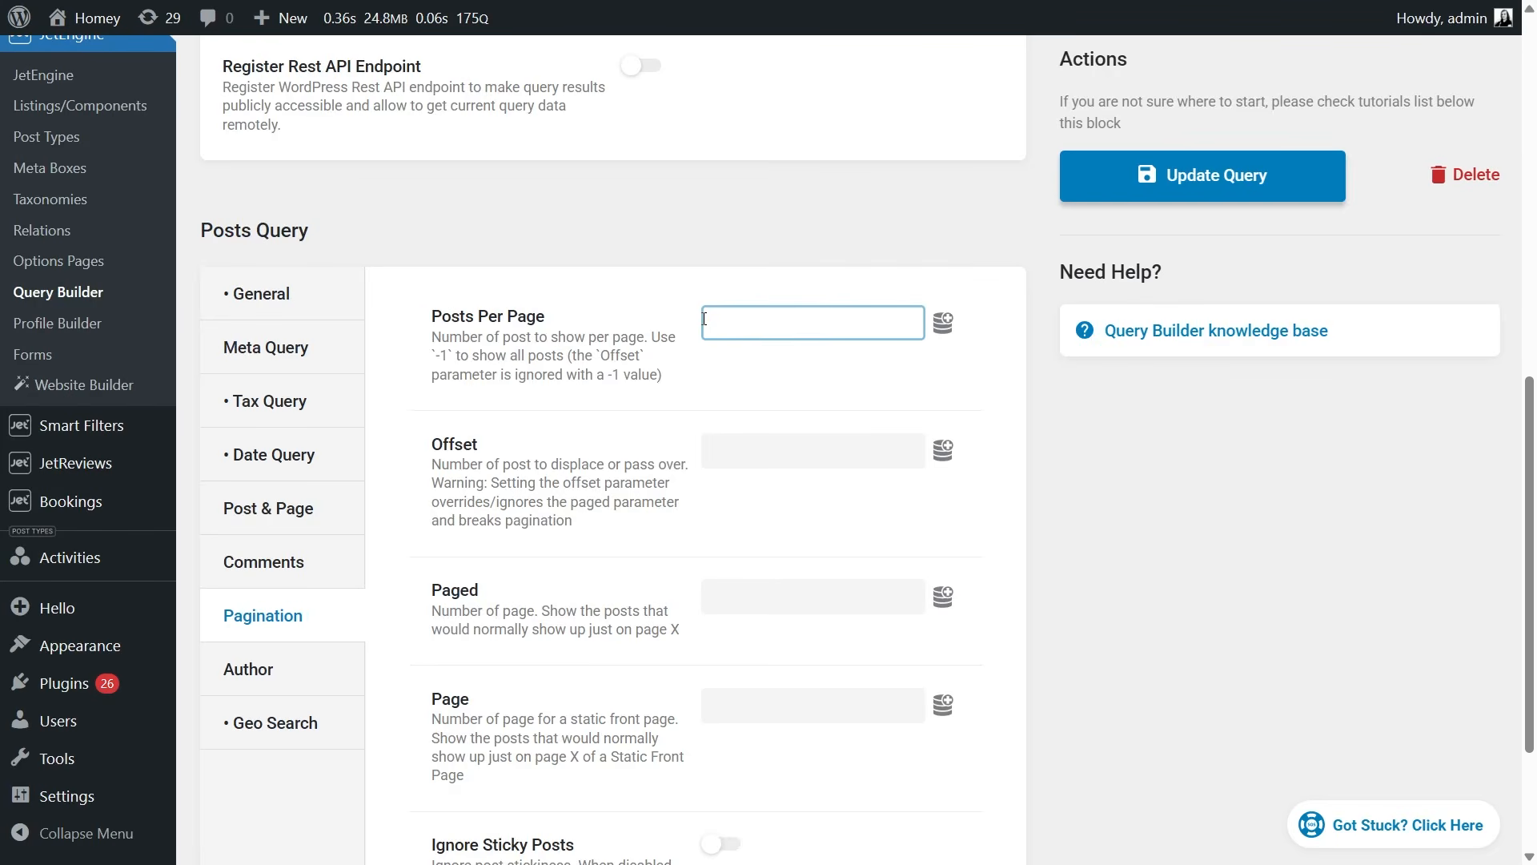
click(1285, 164)
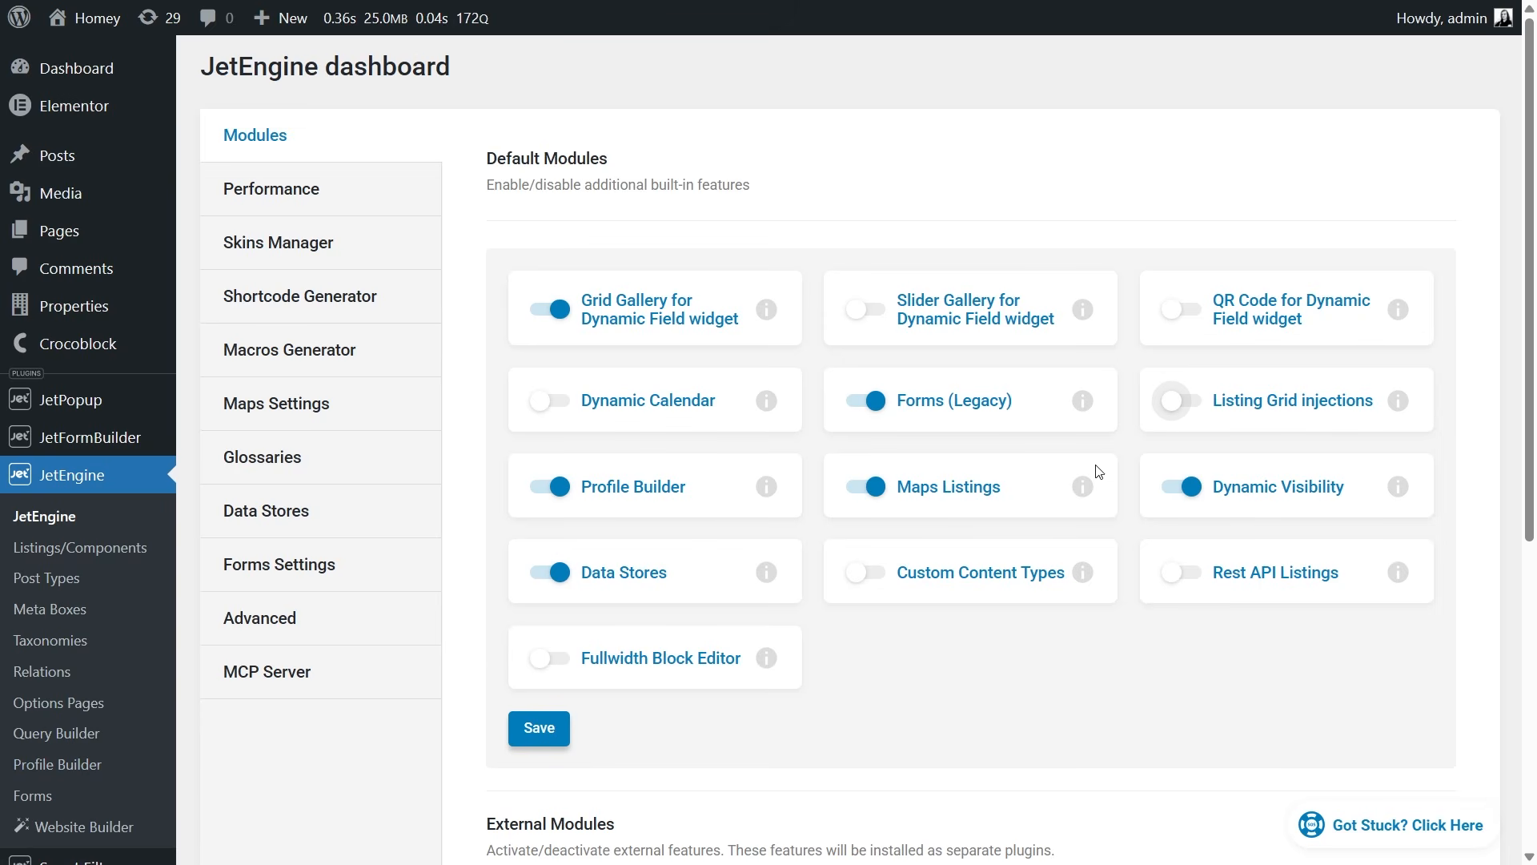
Step: Enable the Listing Grid injections module in the JetEngine dashboard and save the module settings
click(1191, 416)
click(542, 729)
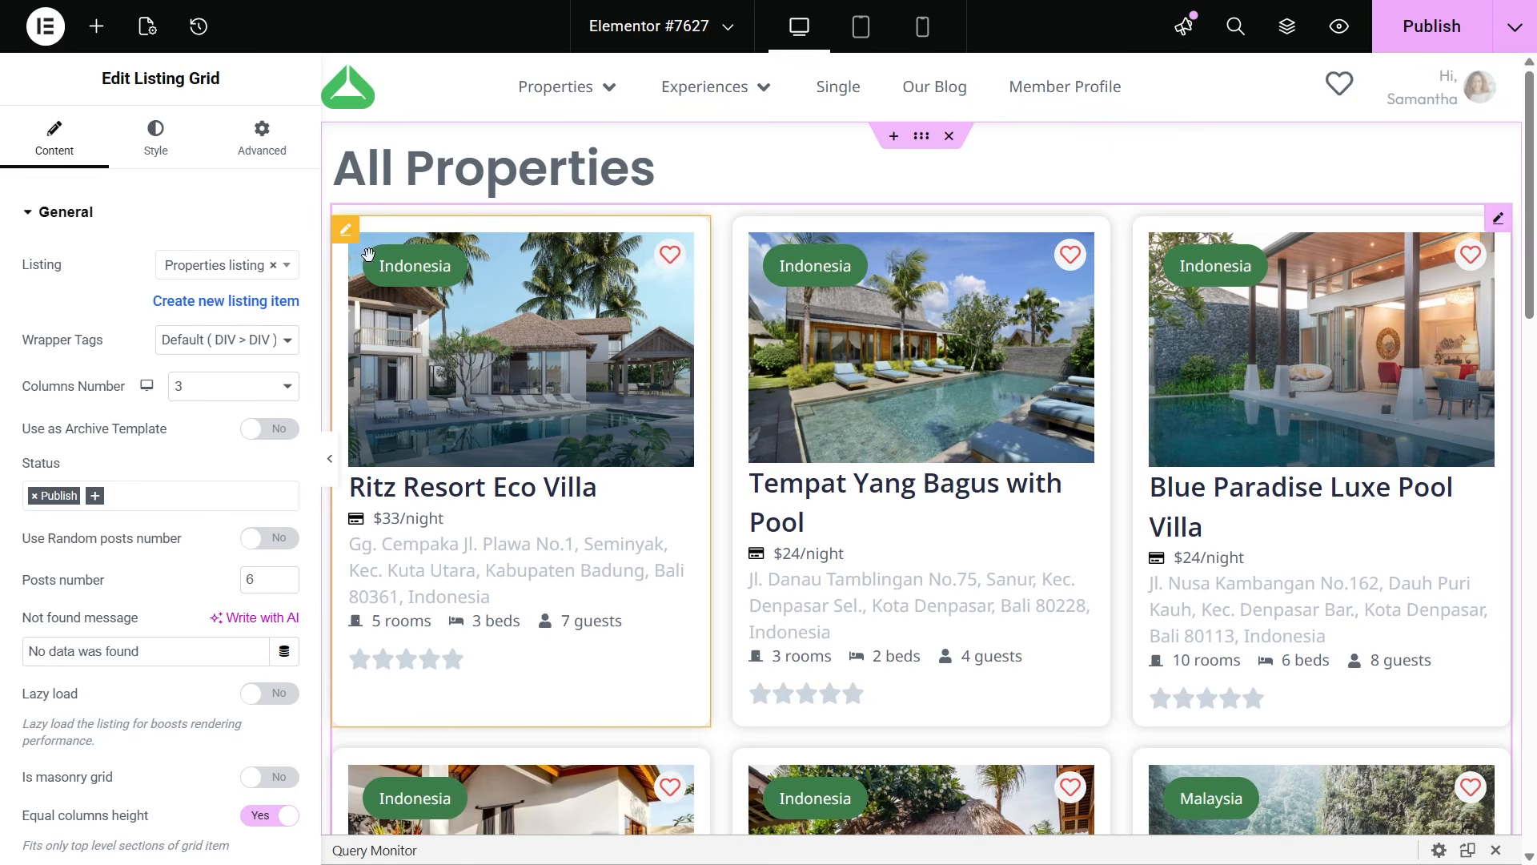
Step: Turn on injecting alternative listing items in the listing grid and choose Big property as the first item's template
scroll(305, 258, down, 5)
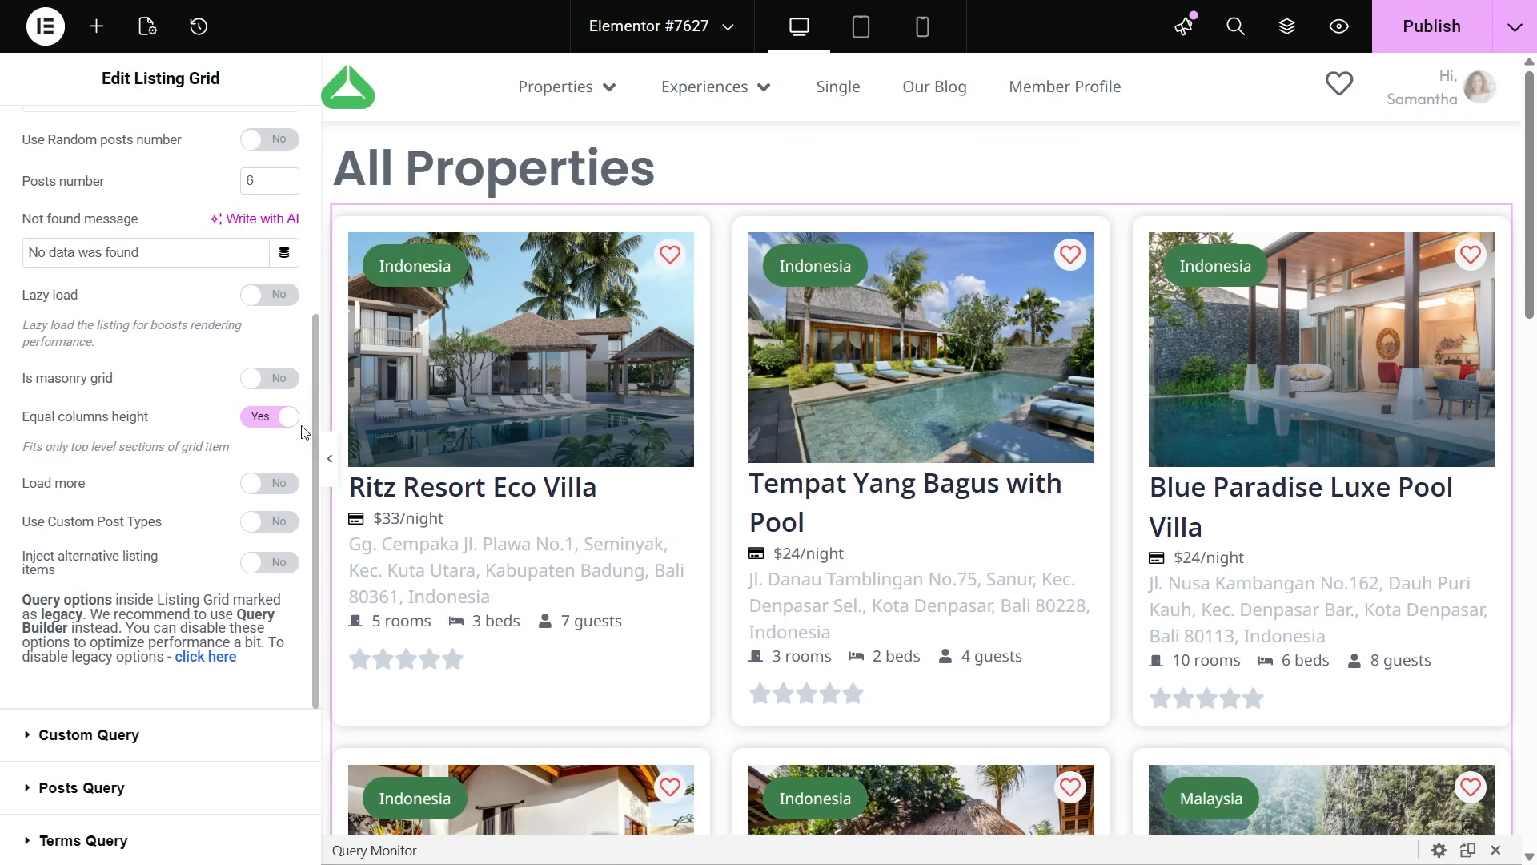
click(276, 564)
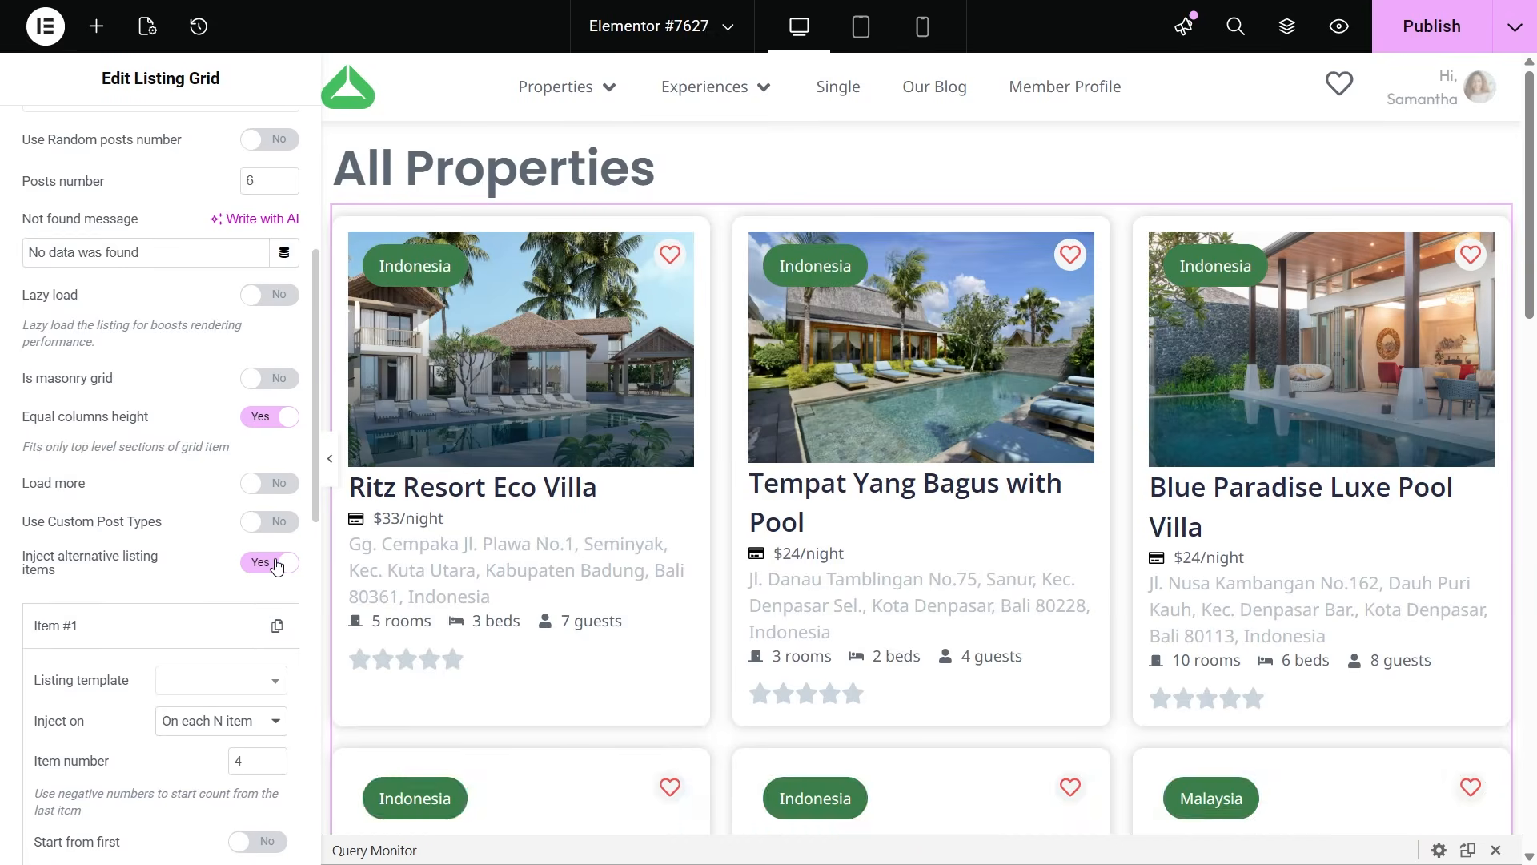
scroll(276, 565, down, 2)
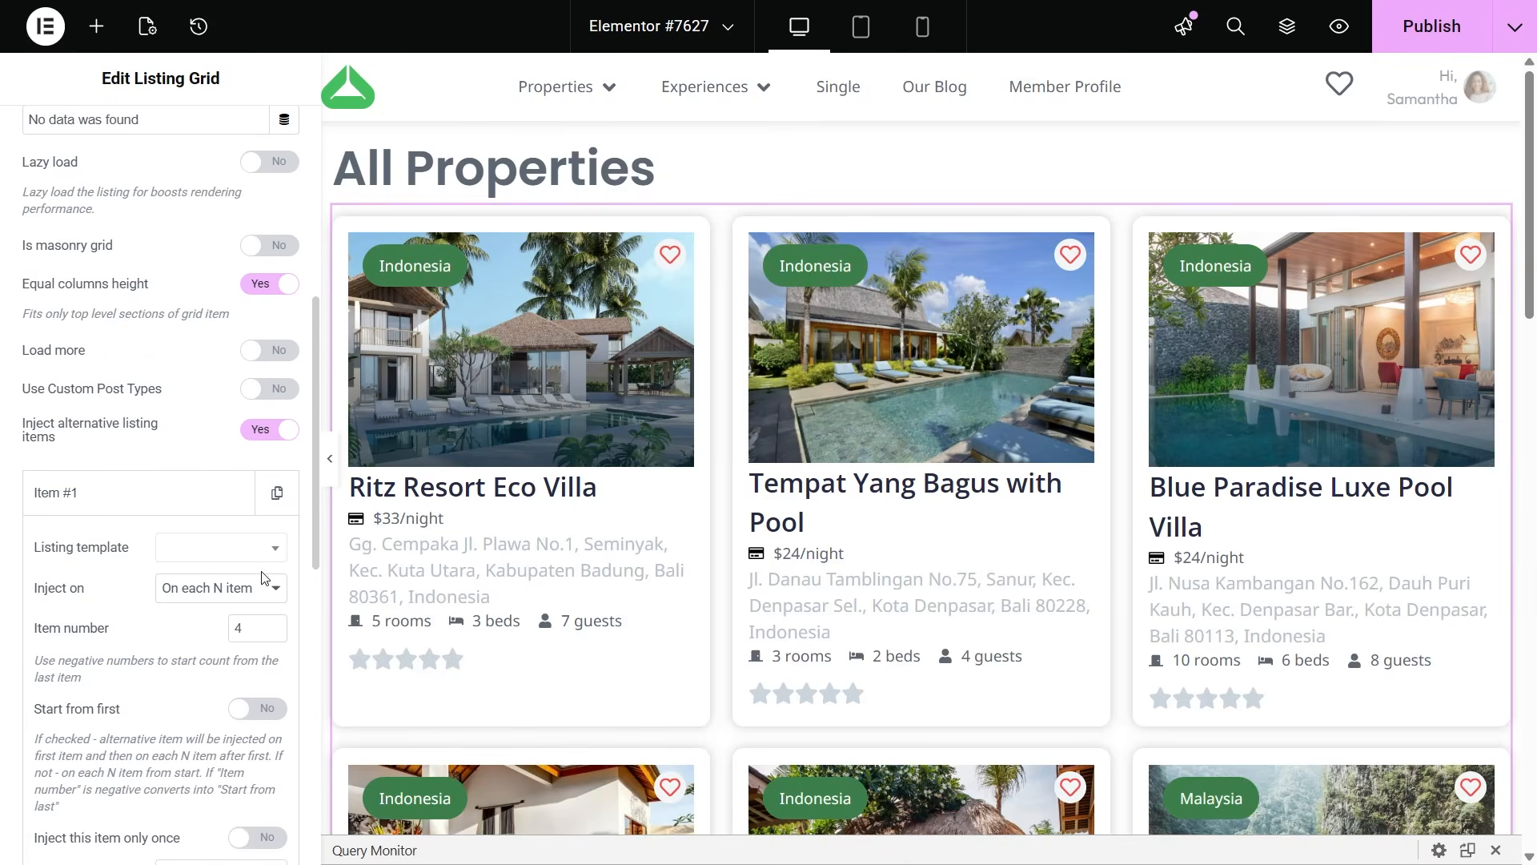
click(240, 552)
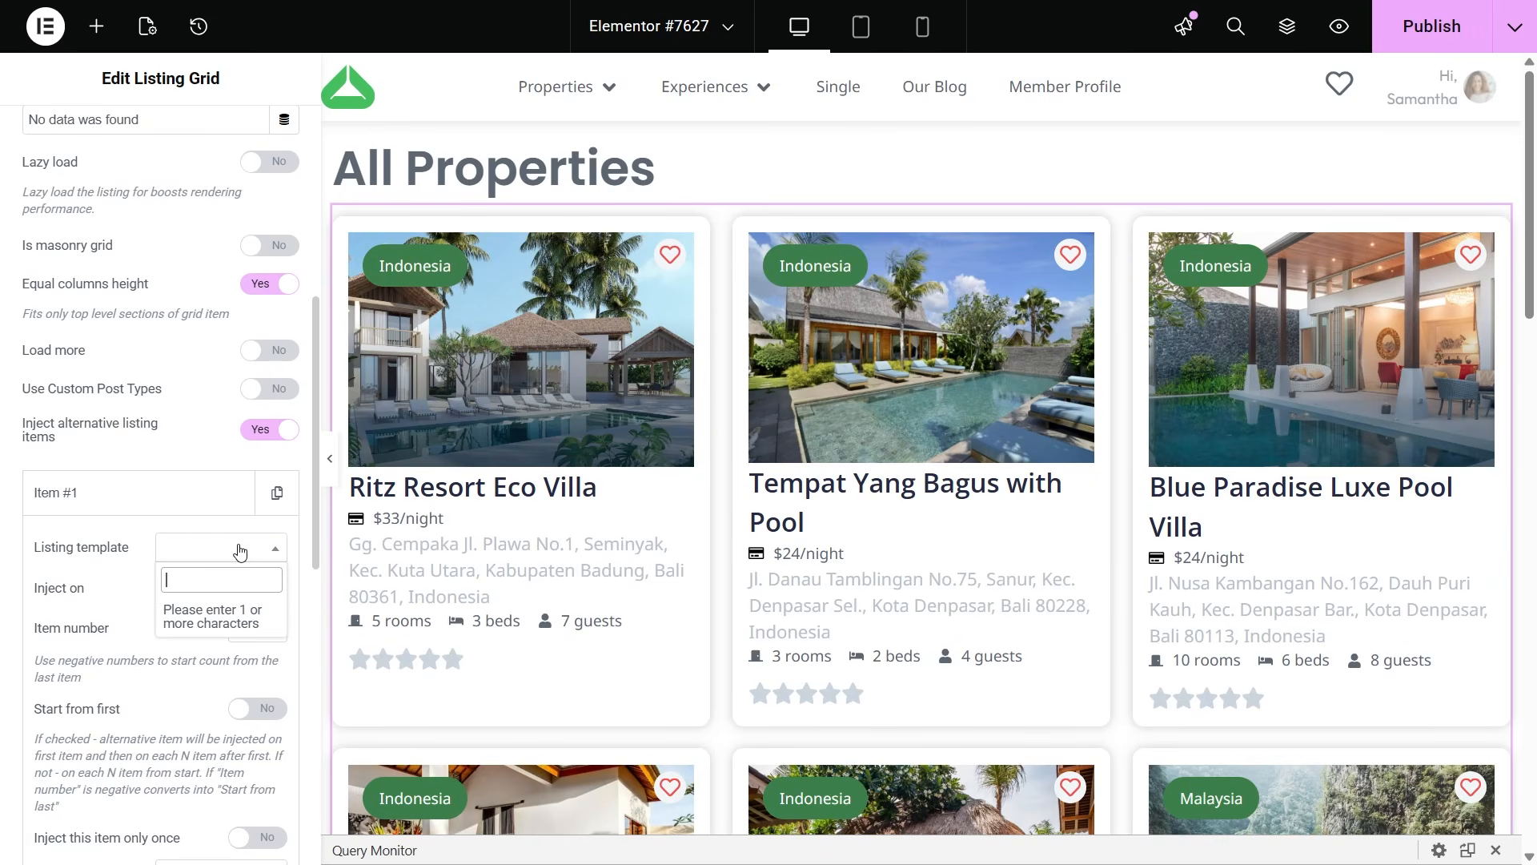
text(proper)
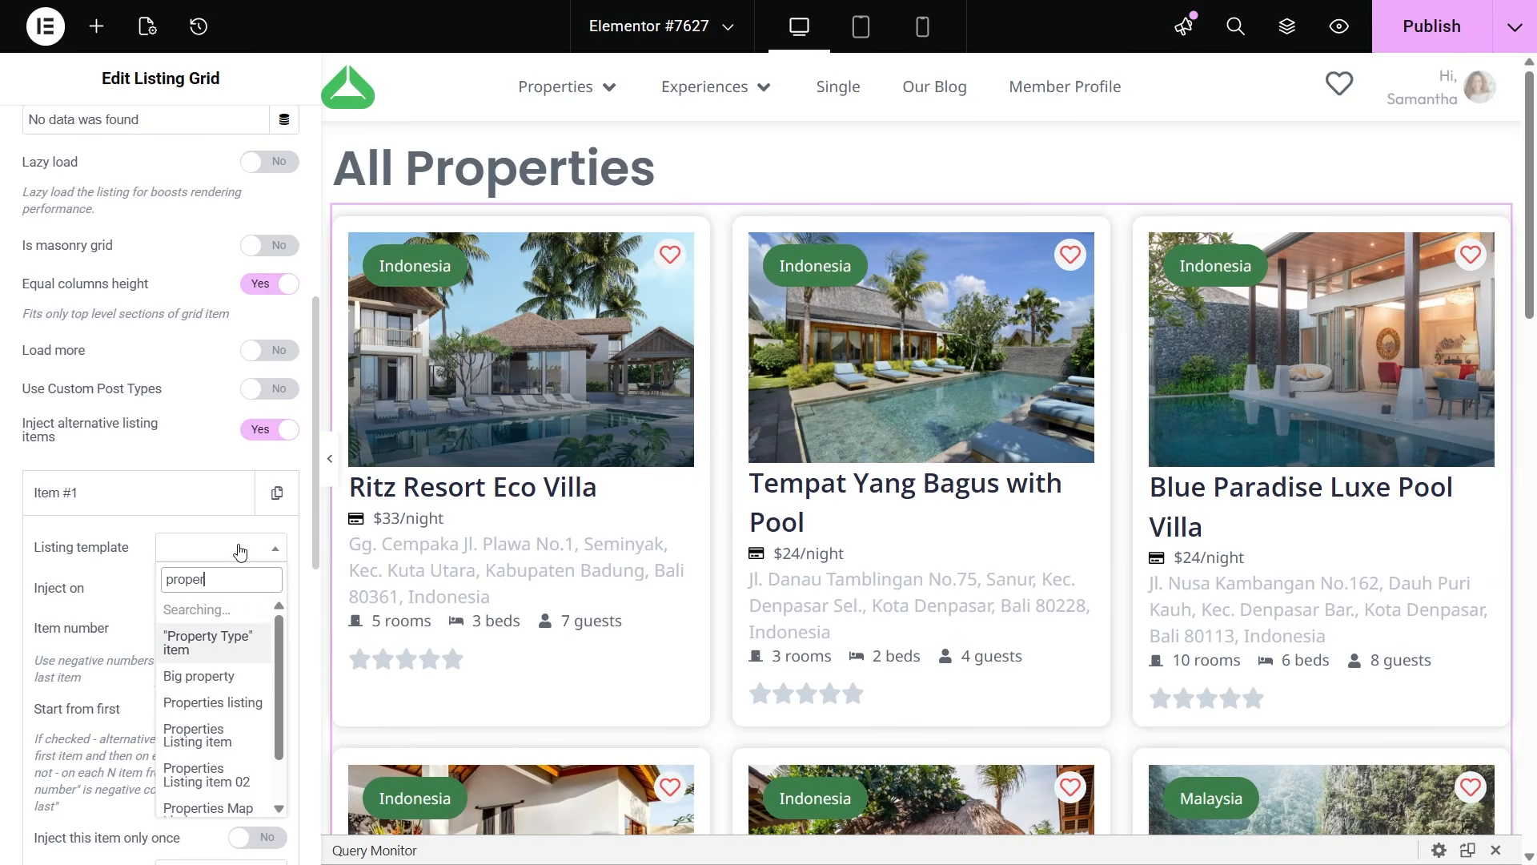
click(201, 651)
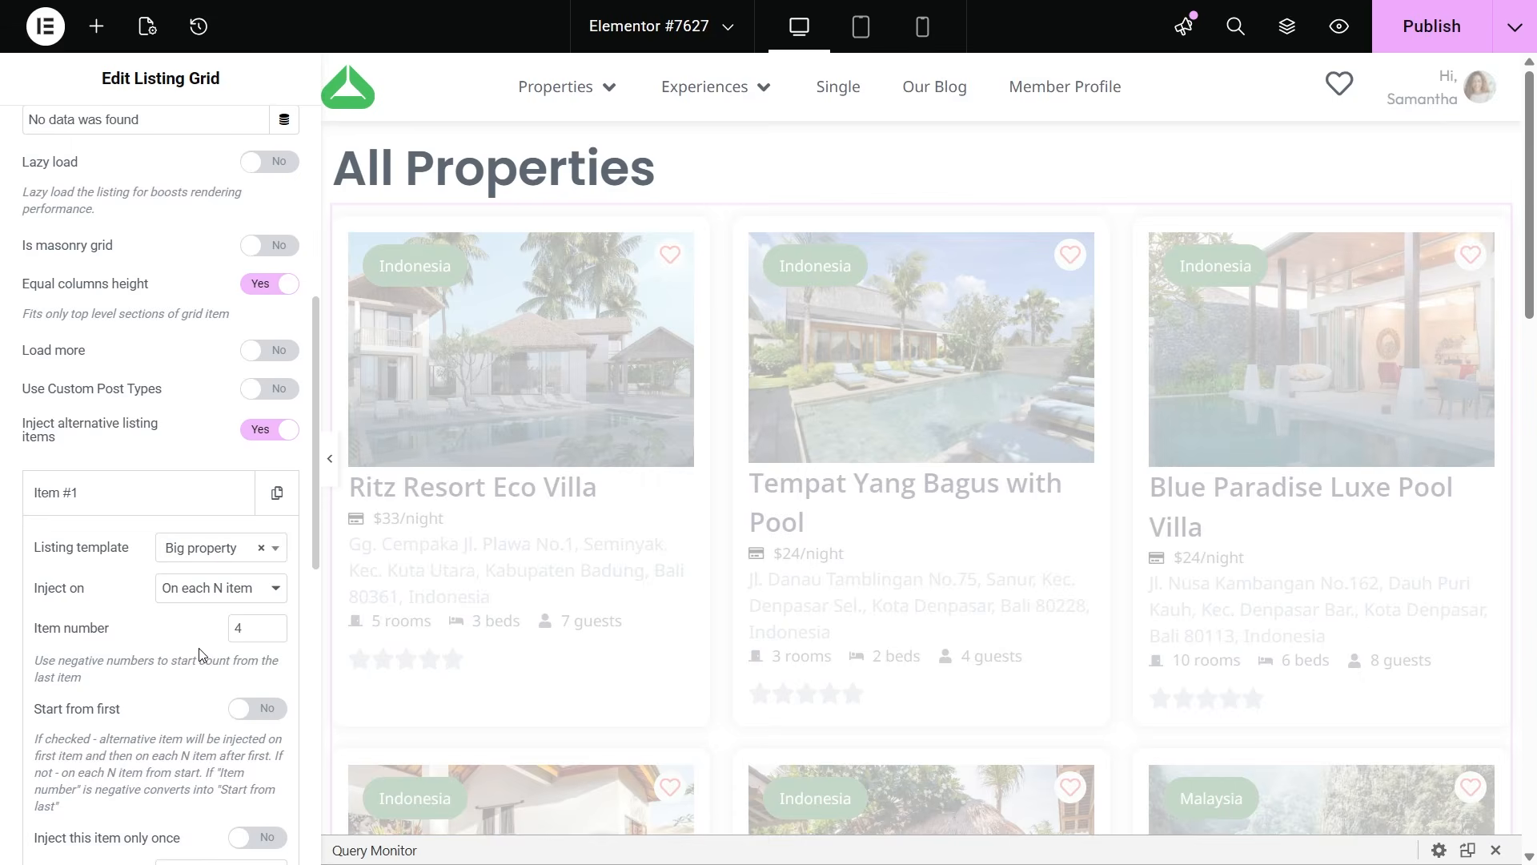
Step: Set the injected item's number to 3, check the cards in the grid and turn on Start from first
click(273, 634)
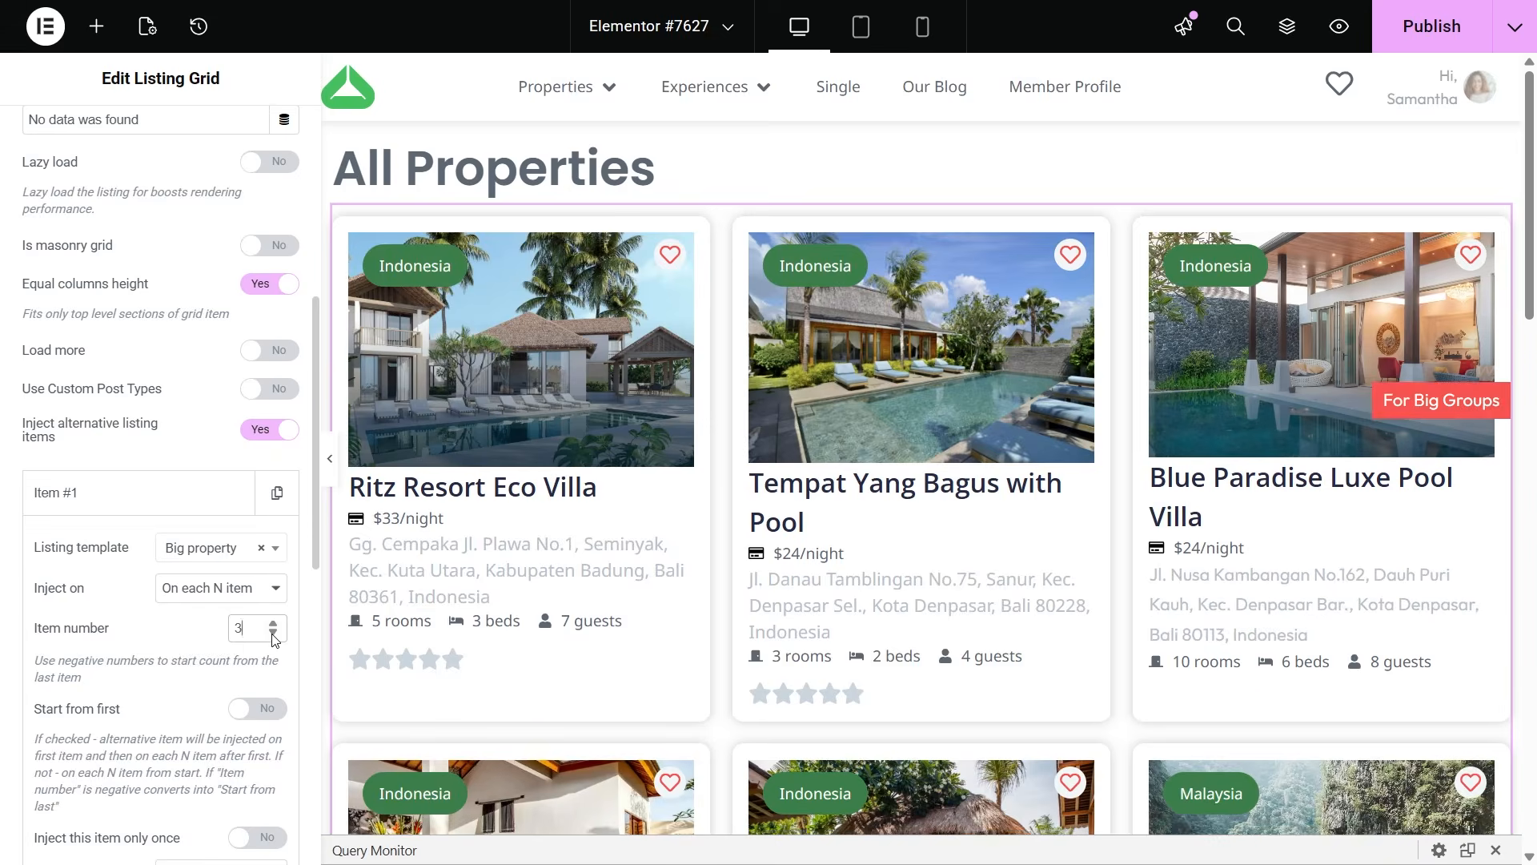
scroll(446, 611, down, 5)
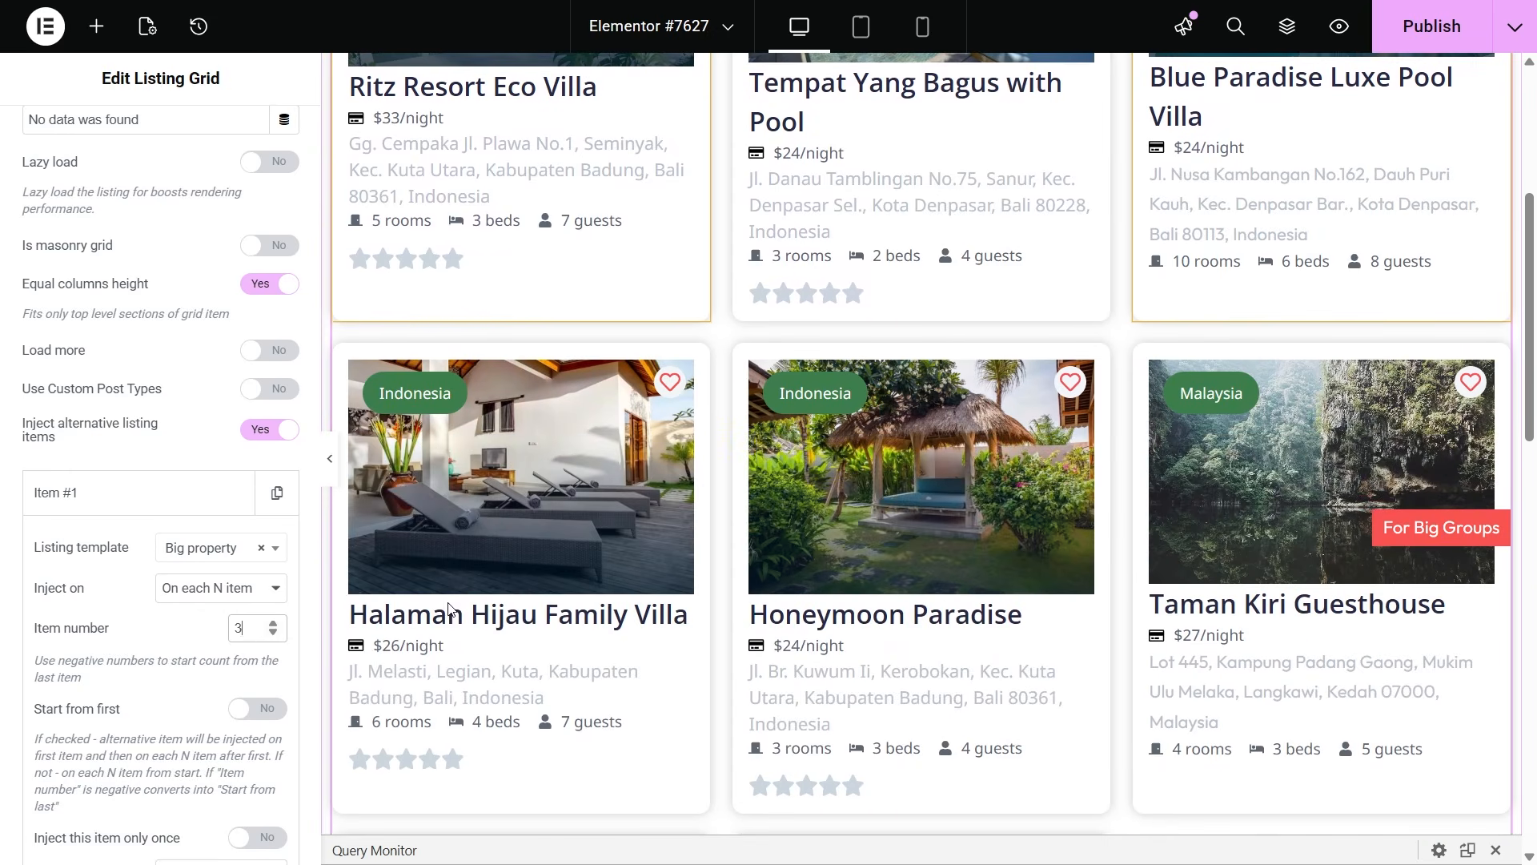
scroll(446, 611, up, 5)
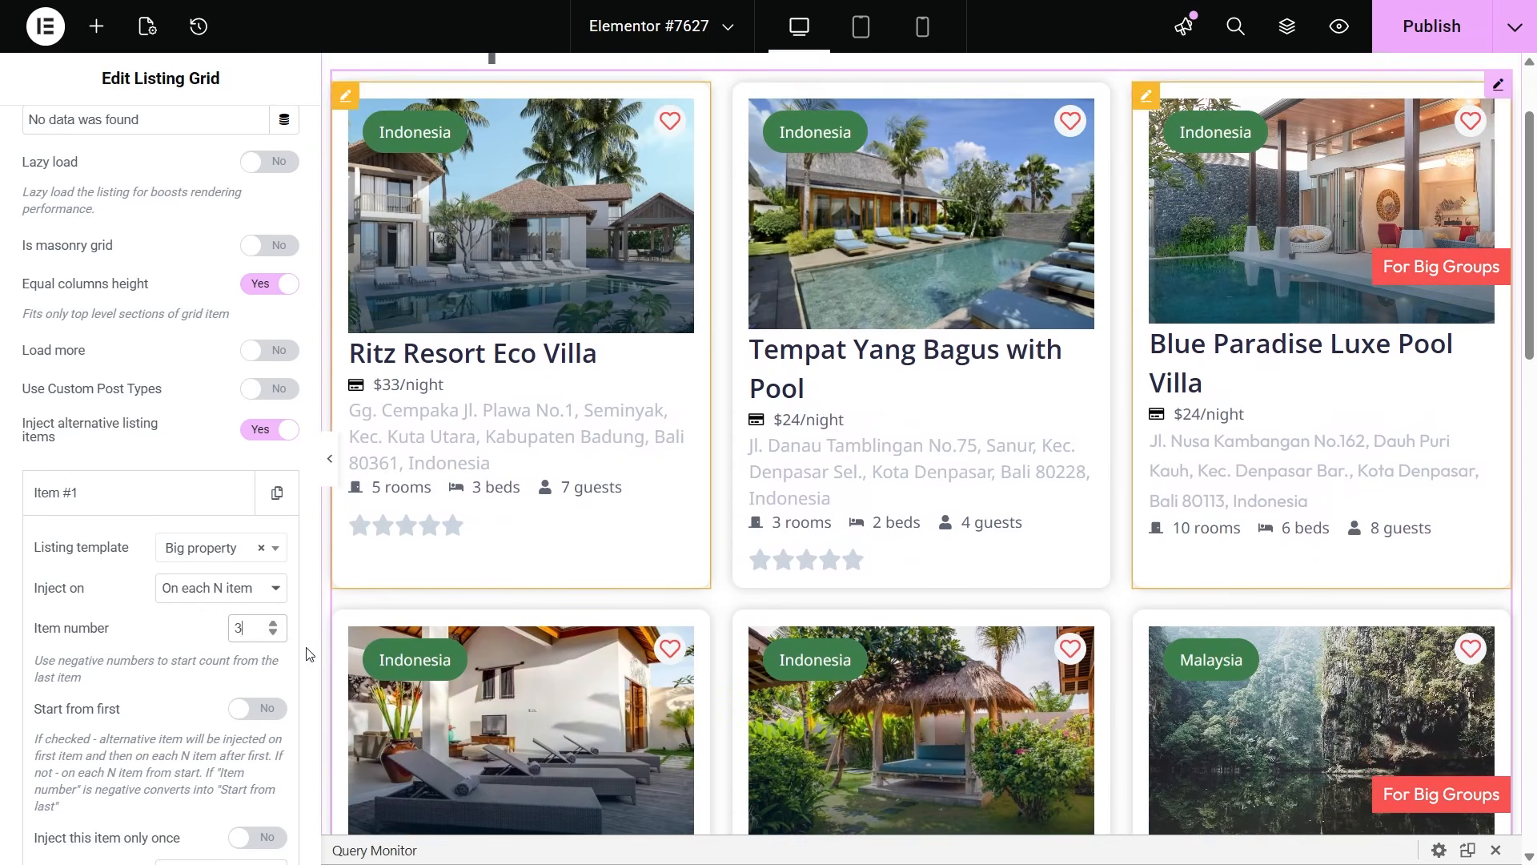
click(265, 710)
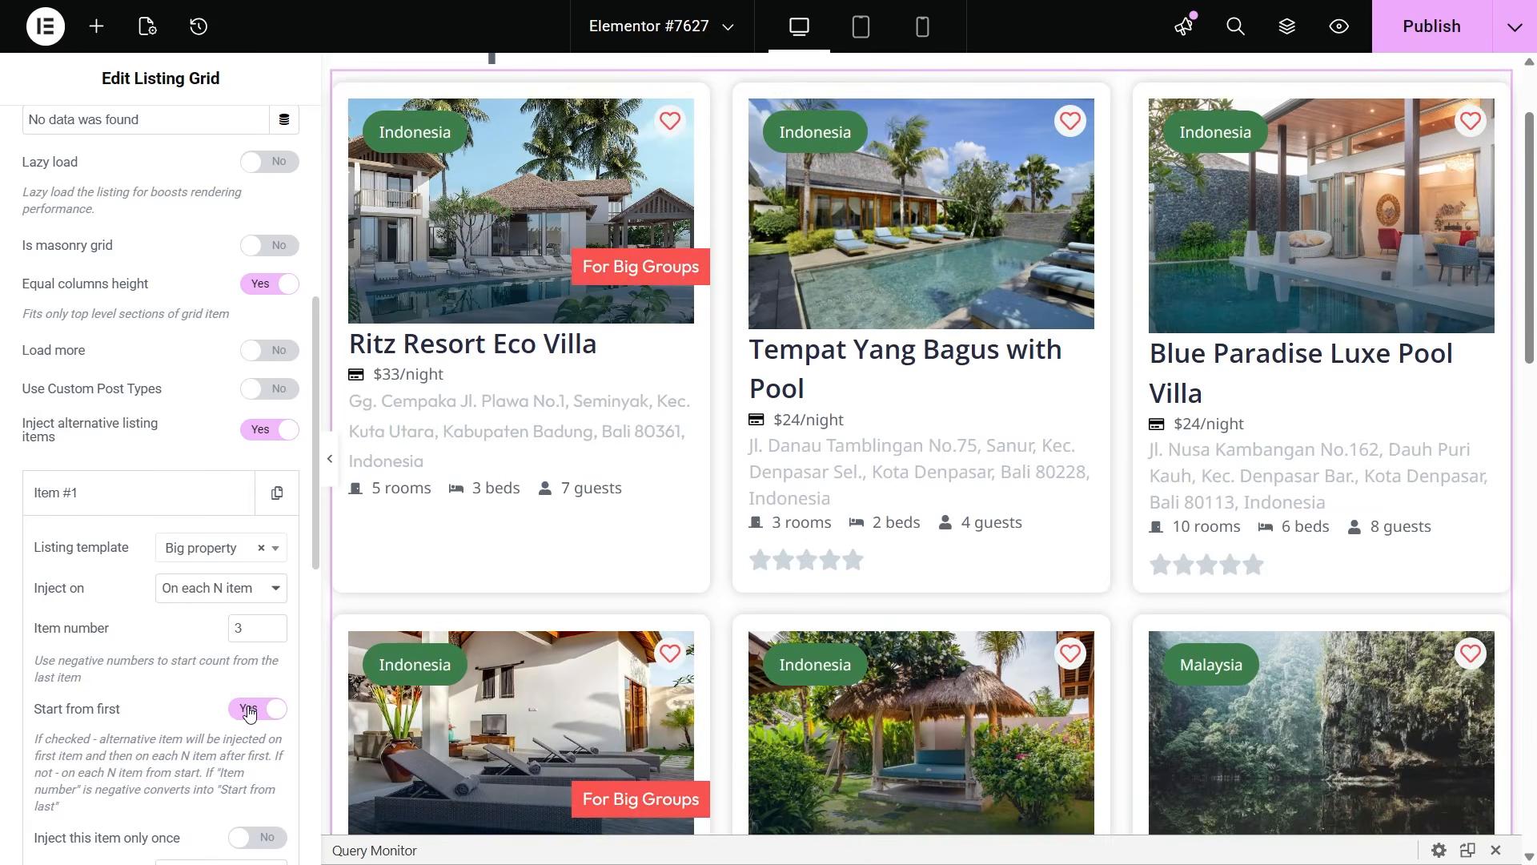
Step: Turn Inject this item only once on and back off, and turn off Start from first for the injected item
click(255, 837)
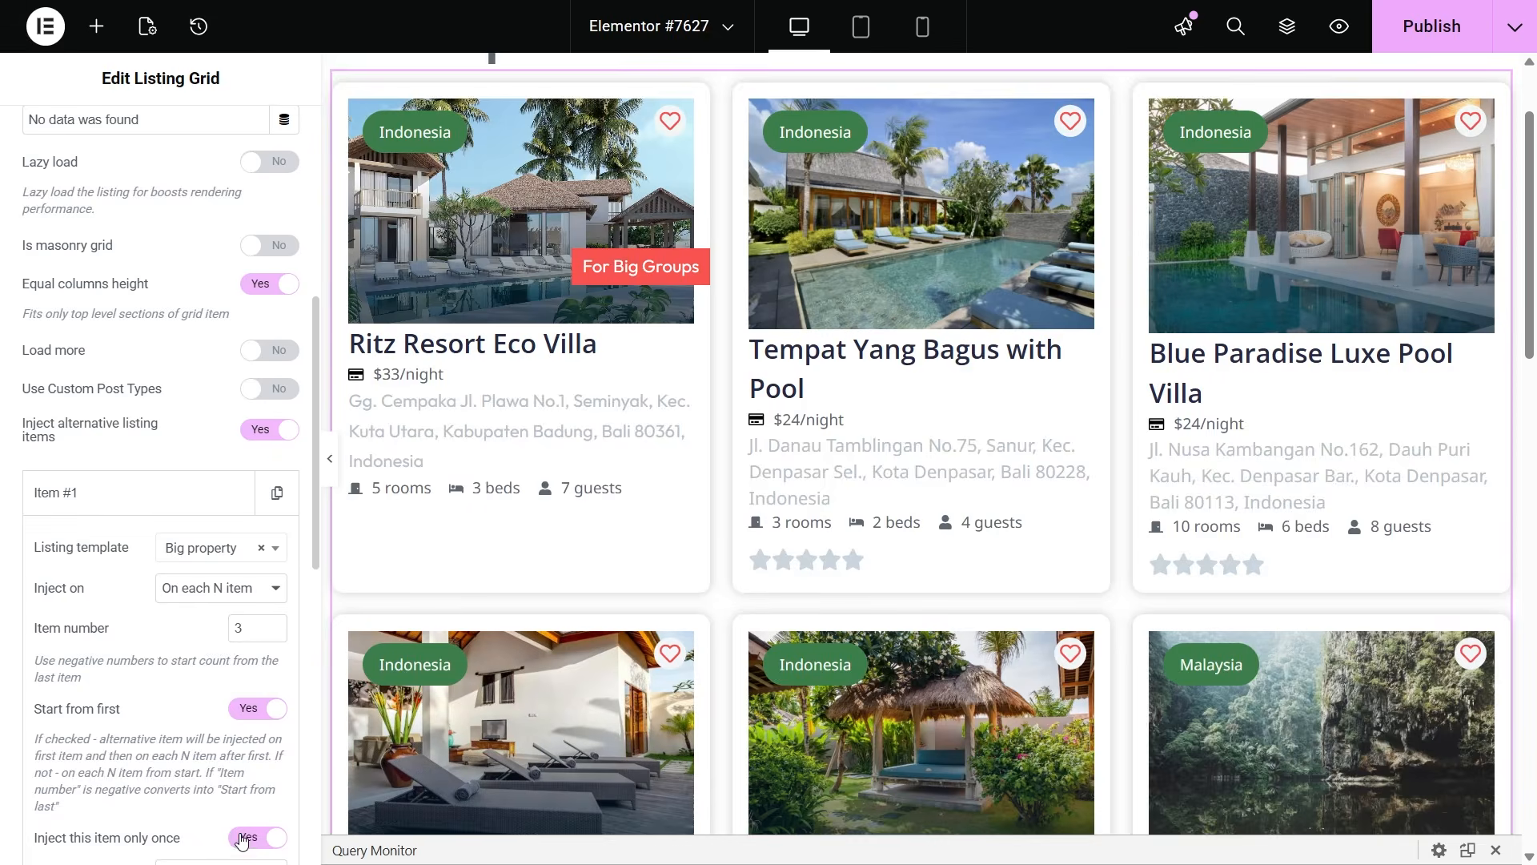
click(248, 839)
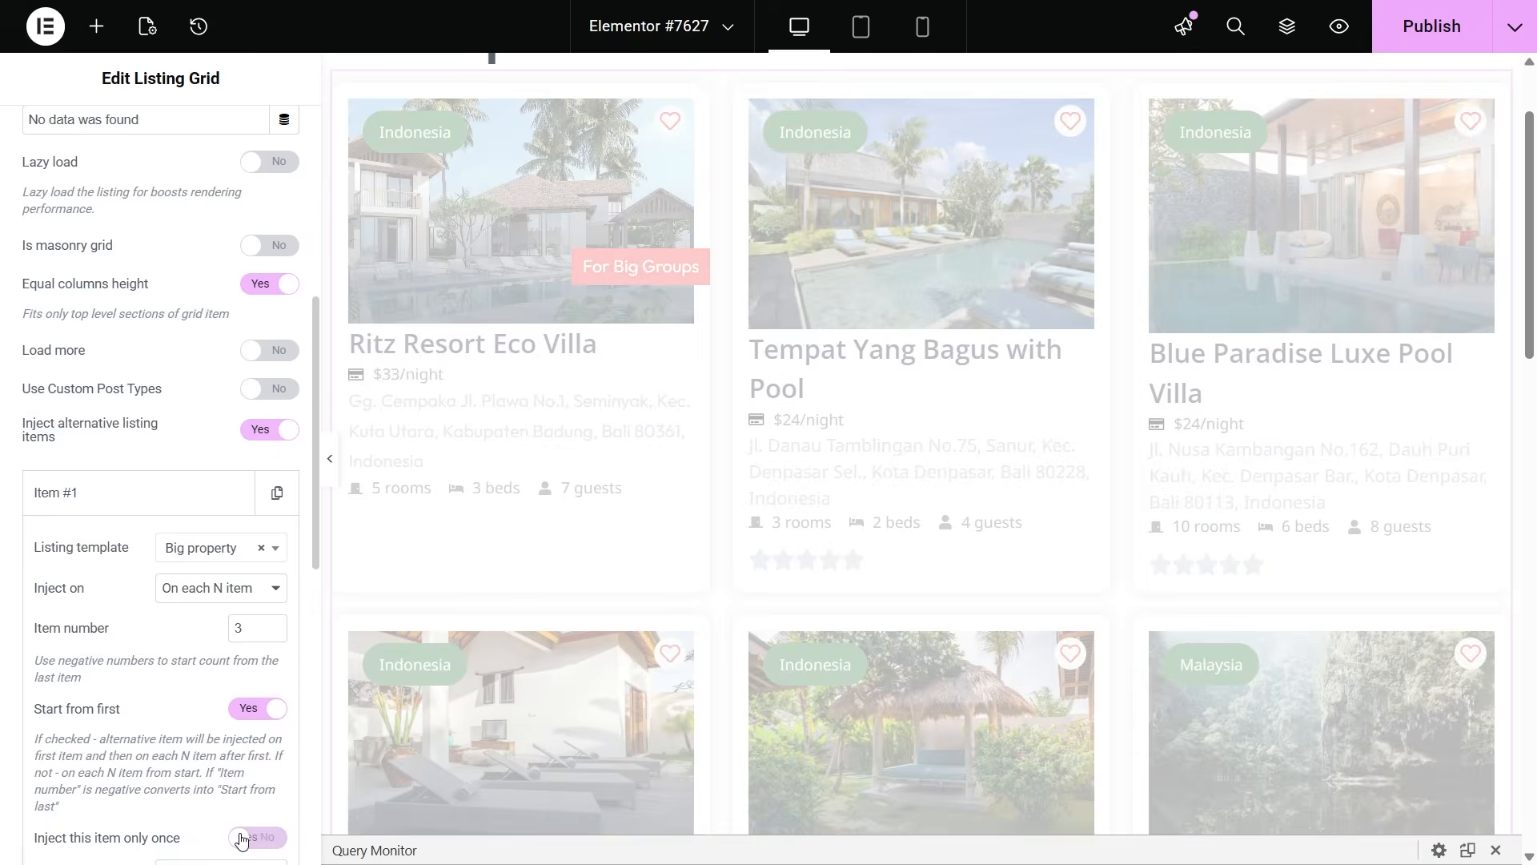
click(255, 708)
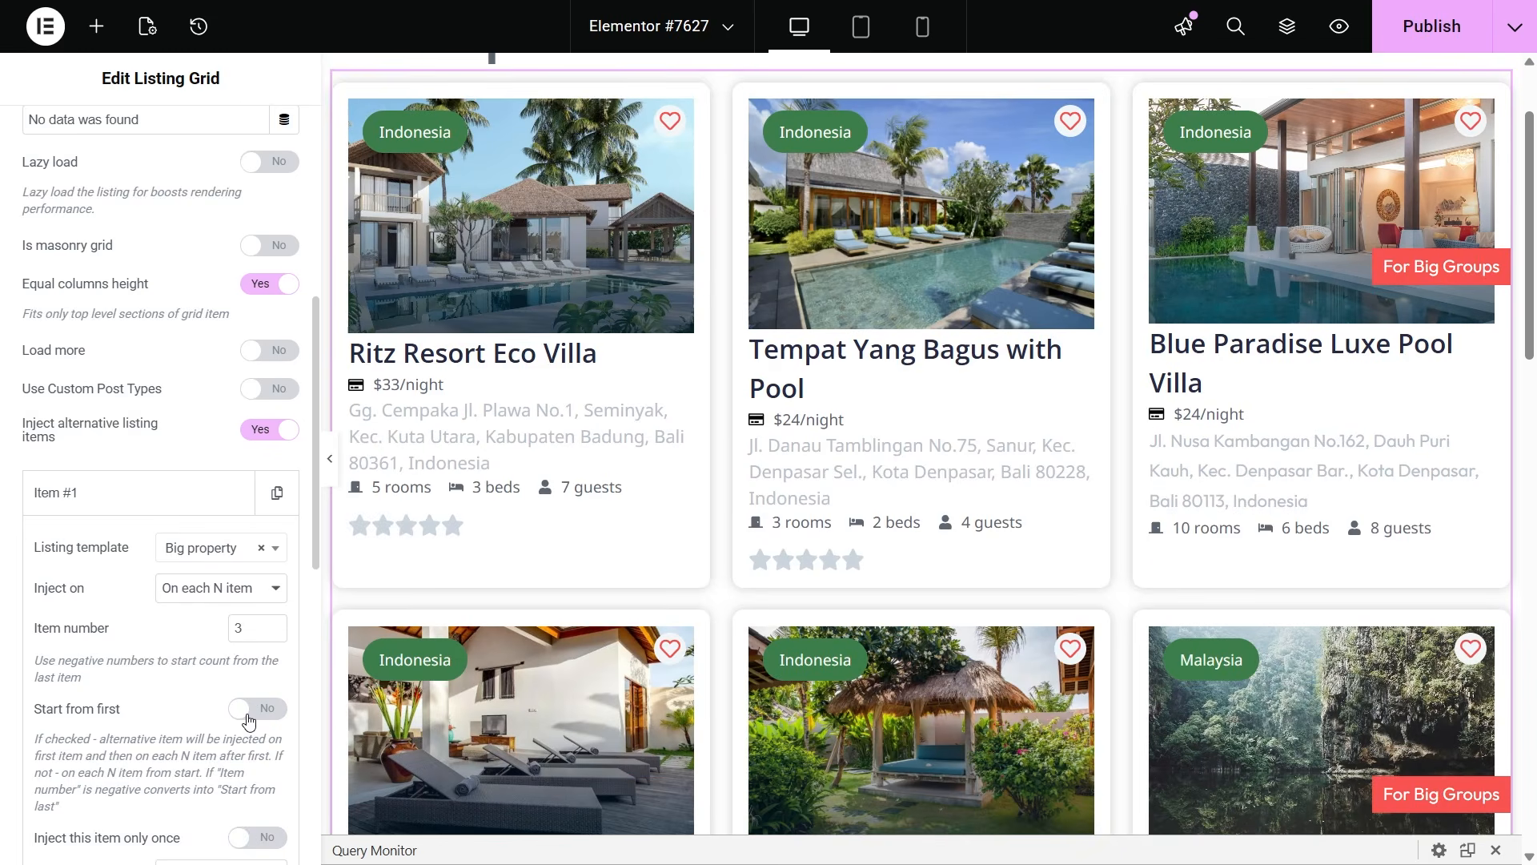
Step: Try a column span of 3 with item number 4 for the injected item, and return the column span to 1
scroll(249, 721, down, 2)
click(257, 749)
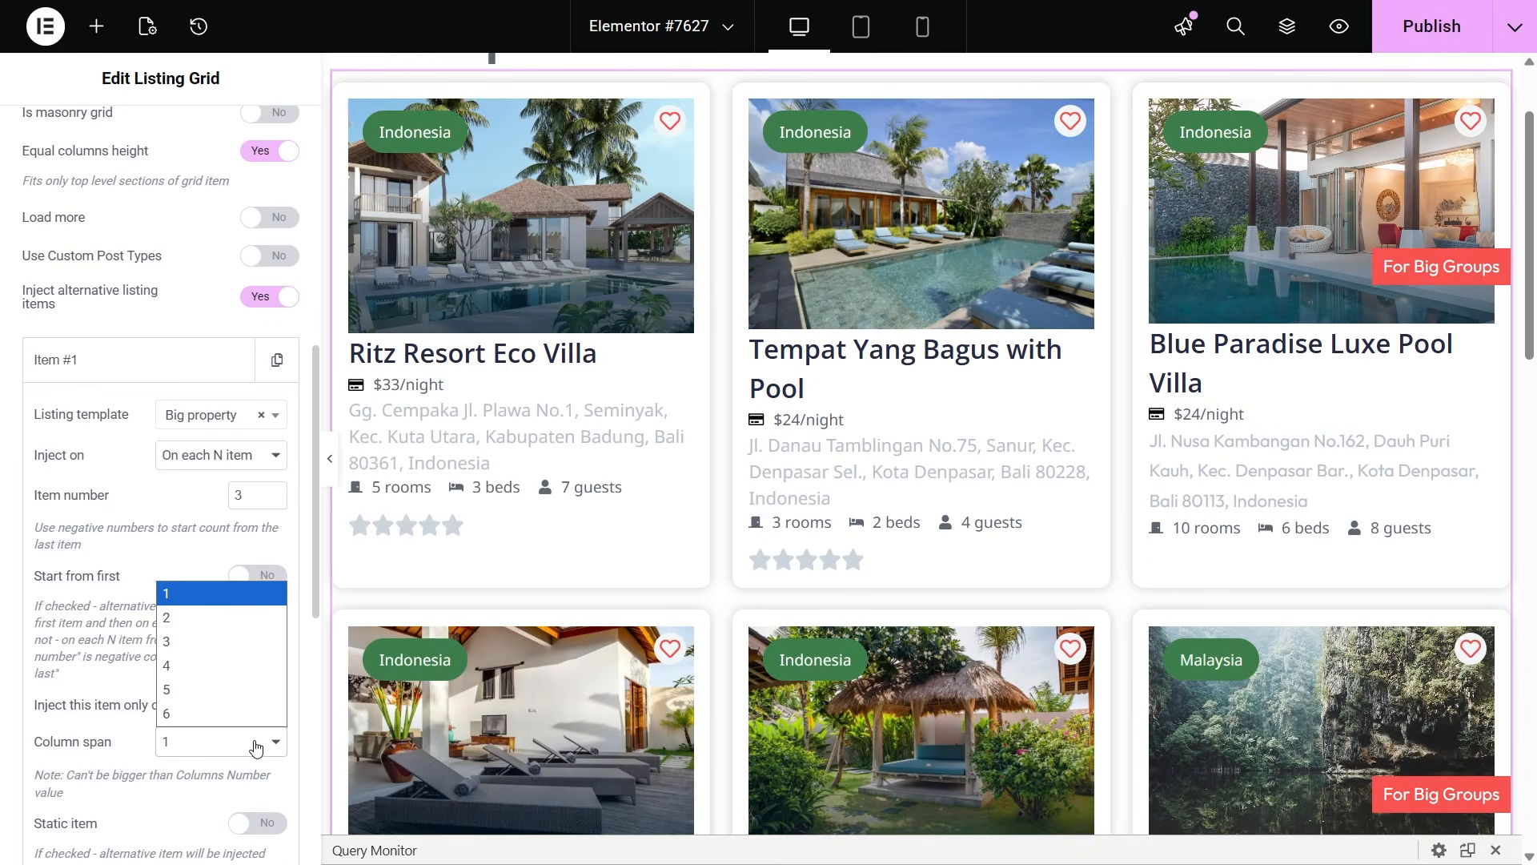
click(220, 641)
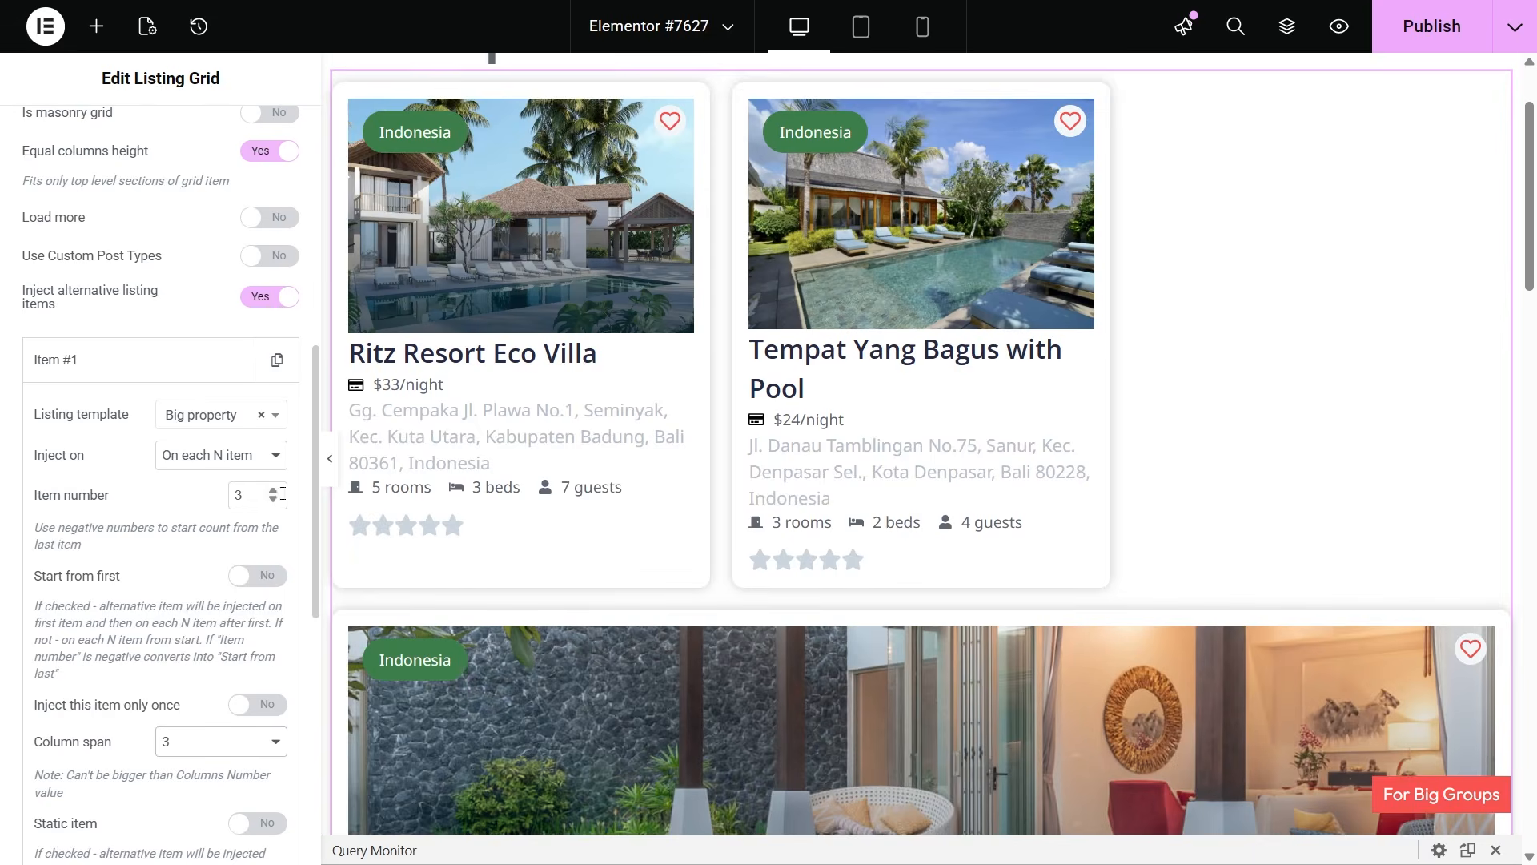
click(273, 490)
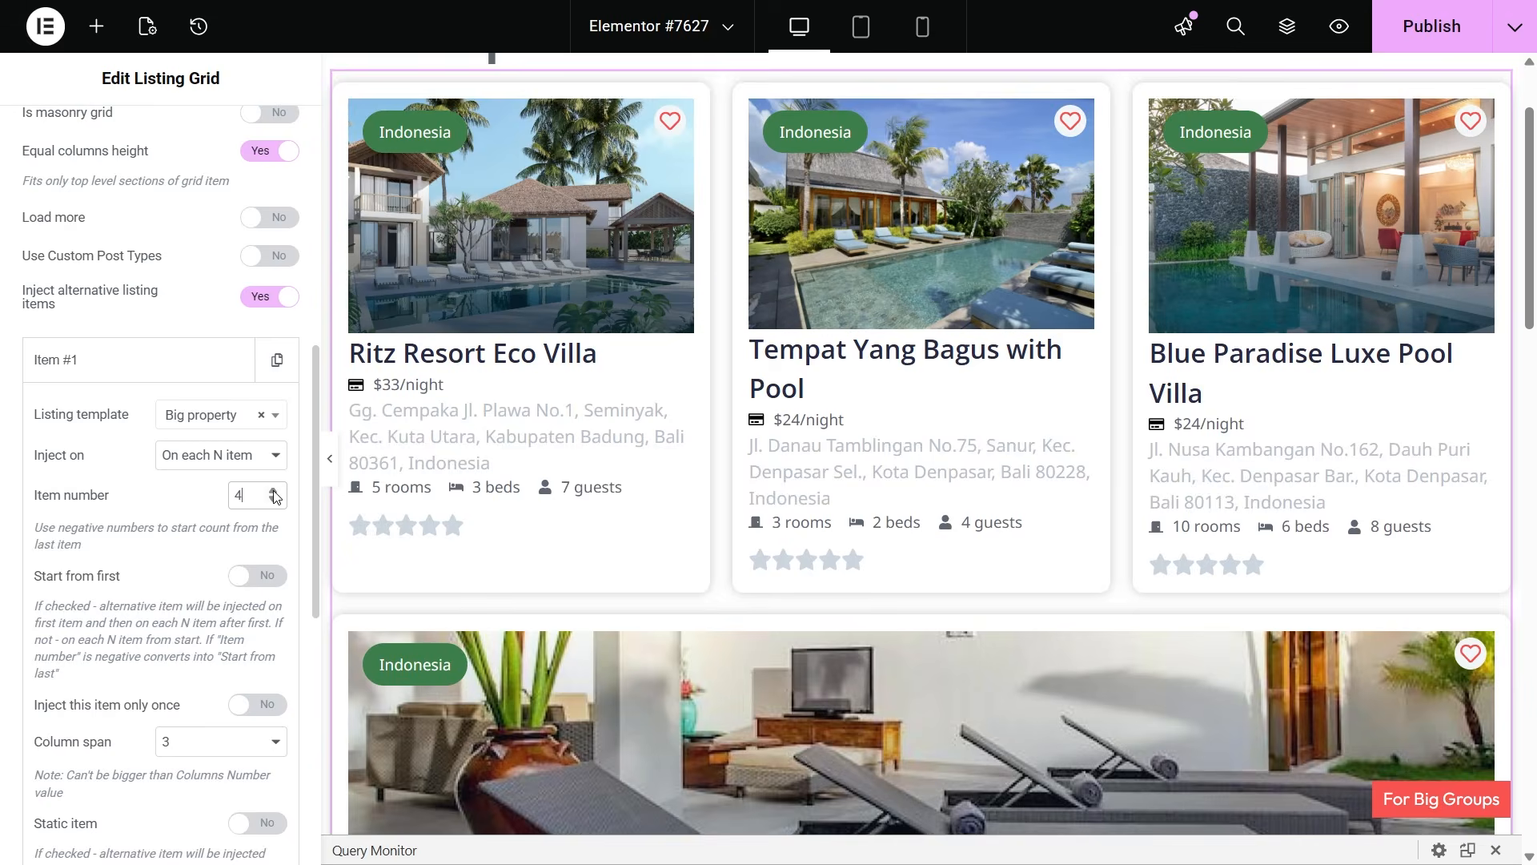
scroll(461, 623, down, 3)
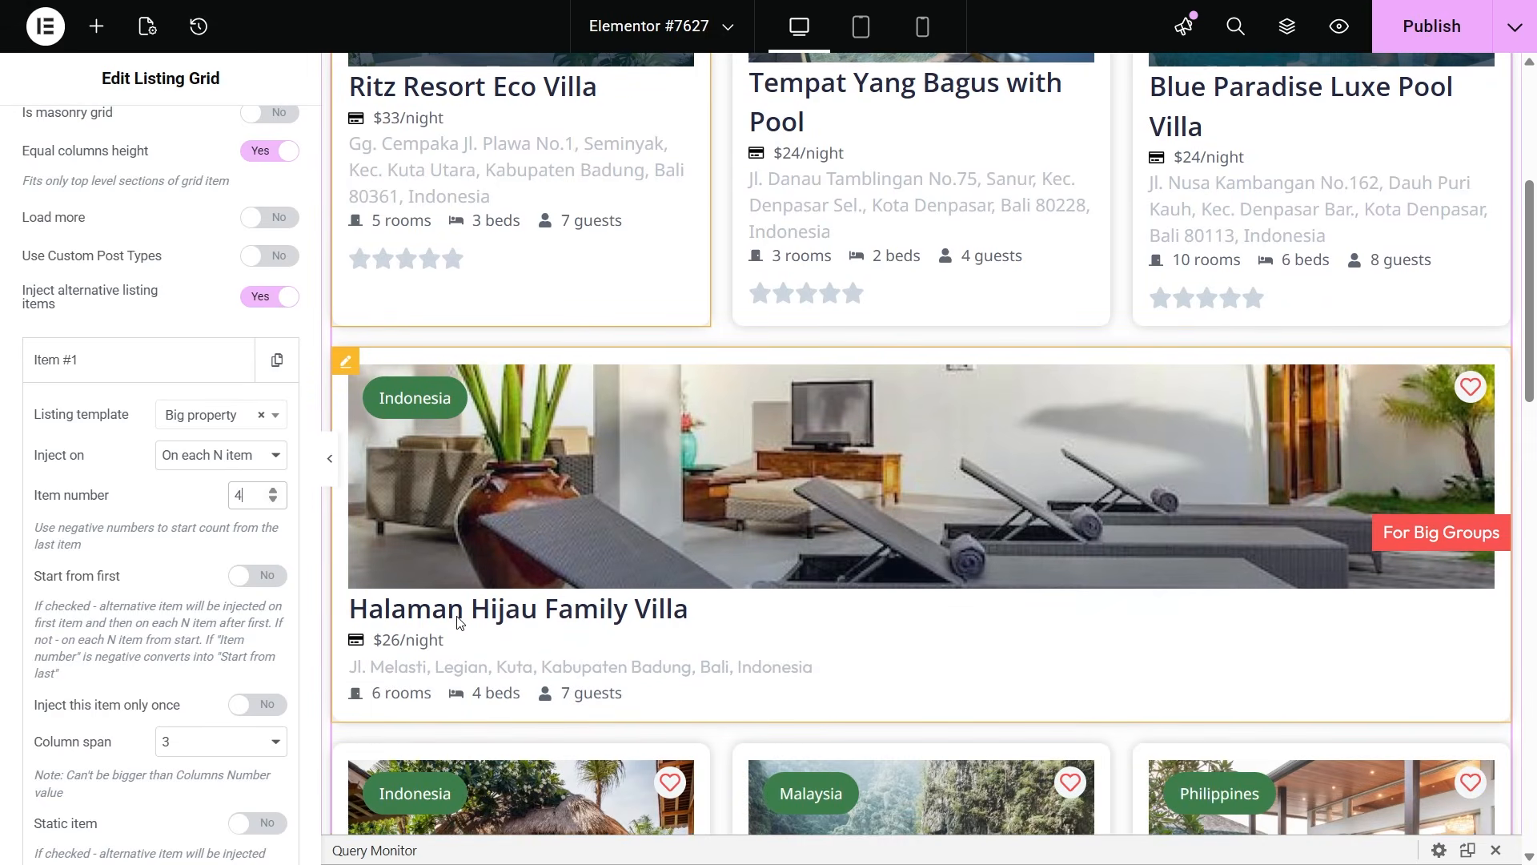
scroll(458, 636, up, 4)
click(247, 741)
click(229, 588)
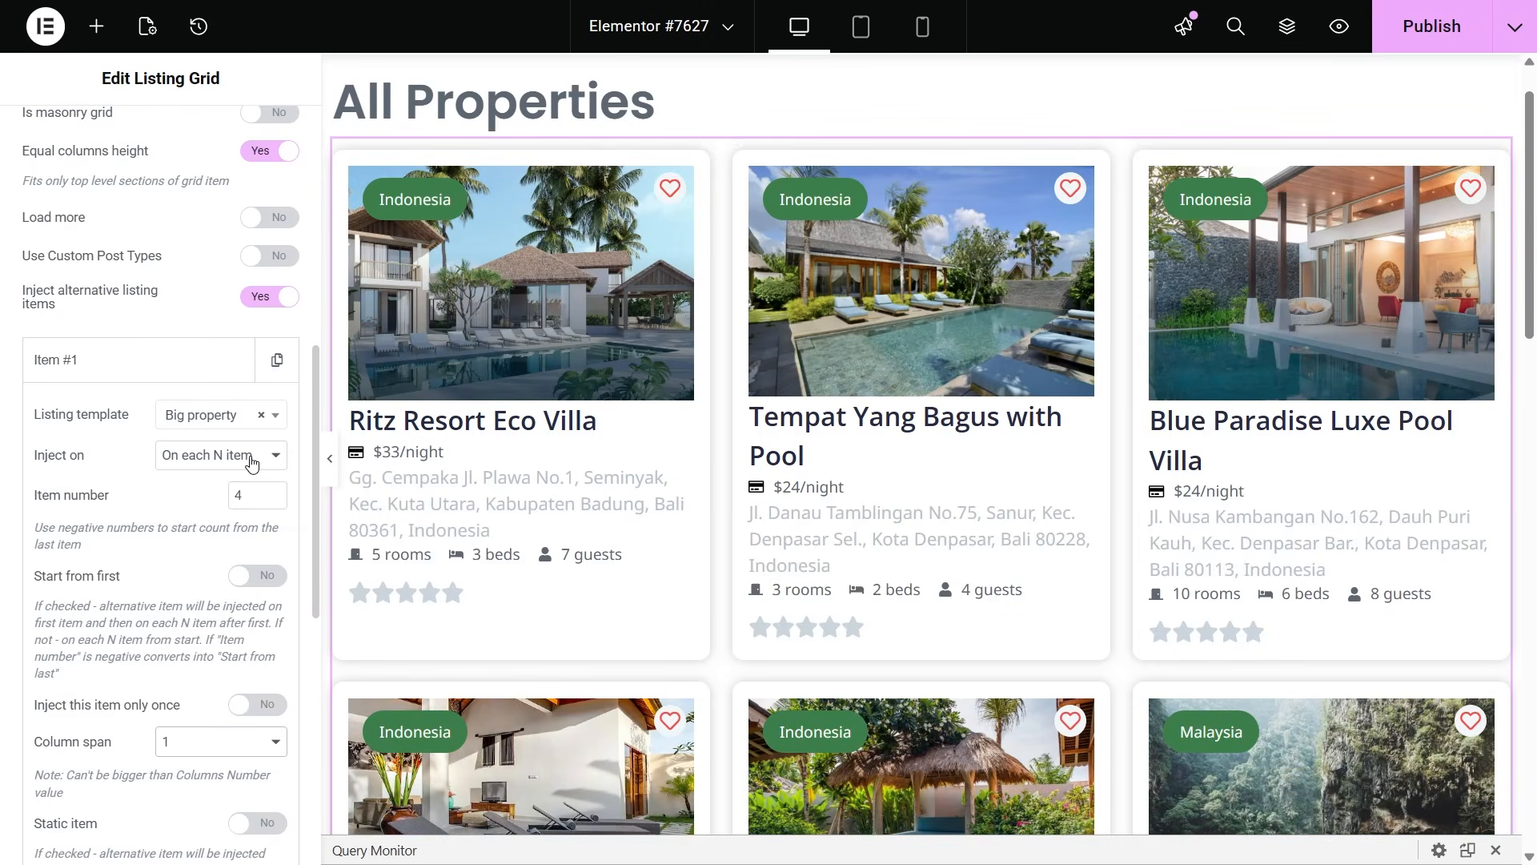
Step: Make the injection depend on the item meta field value, with key _rooms, operator Greater or equal and value 4
click(250, 457)
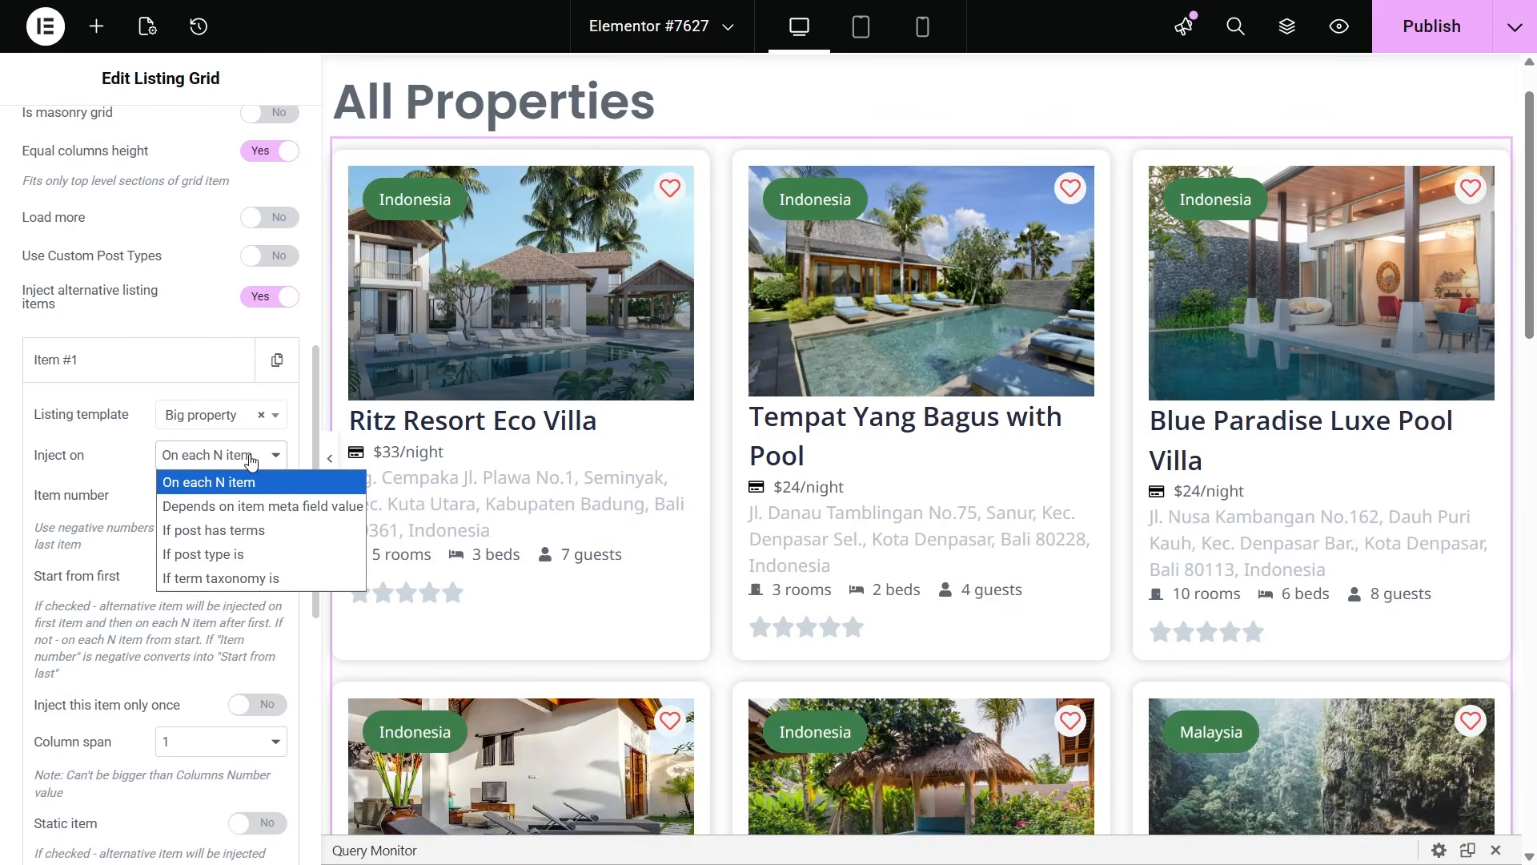
click(252, 506)
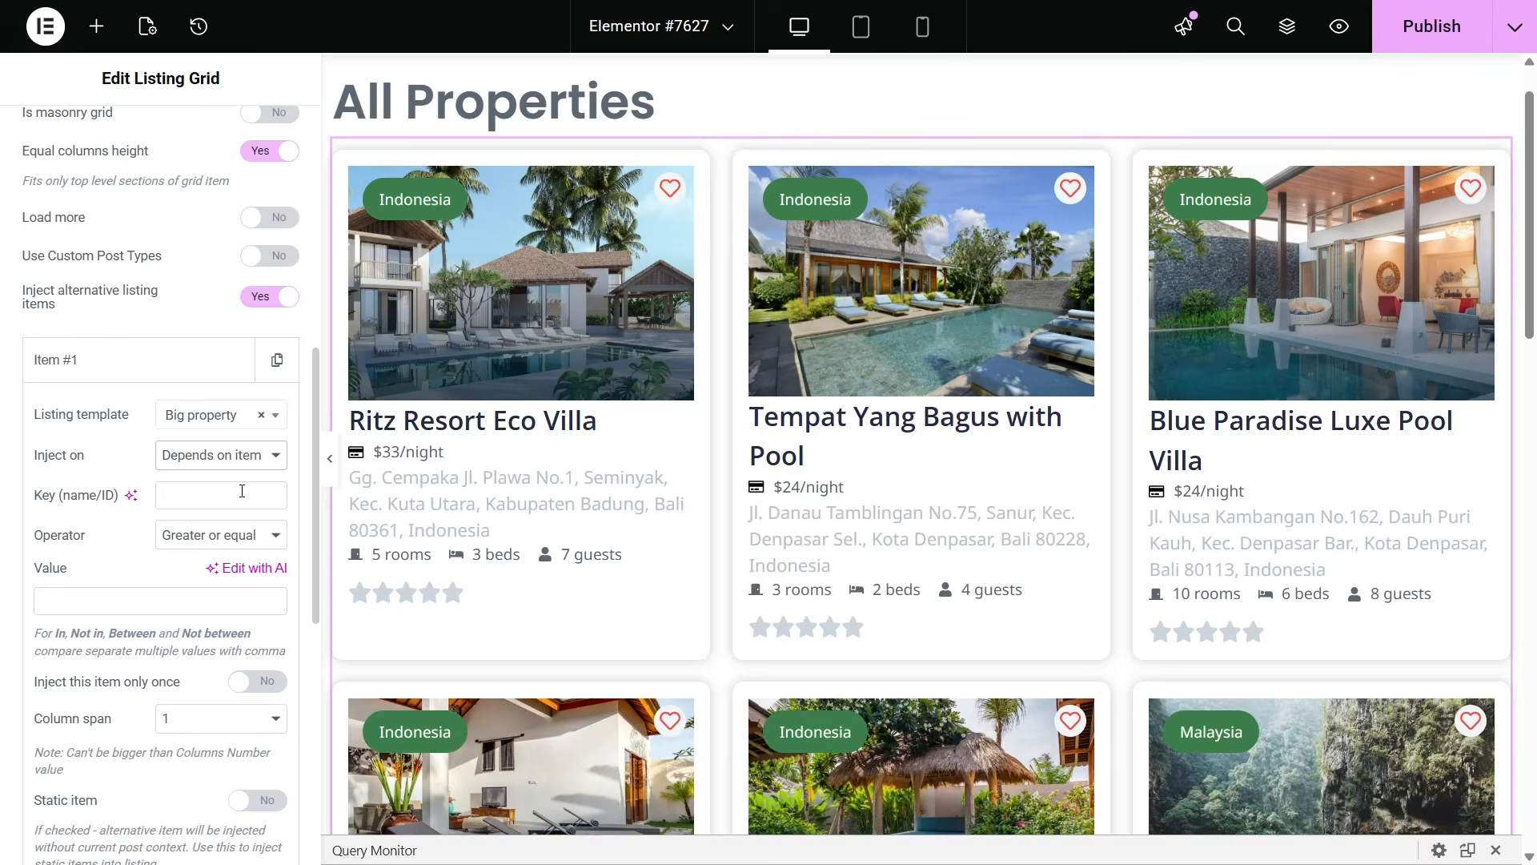
click(242, 490)
text(_rooms)
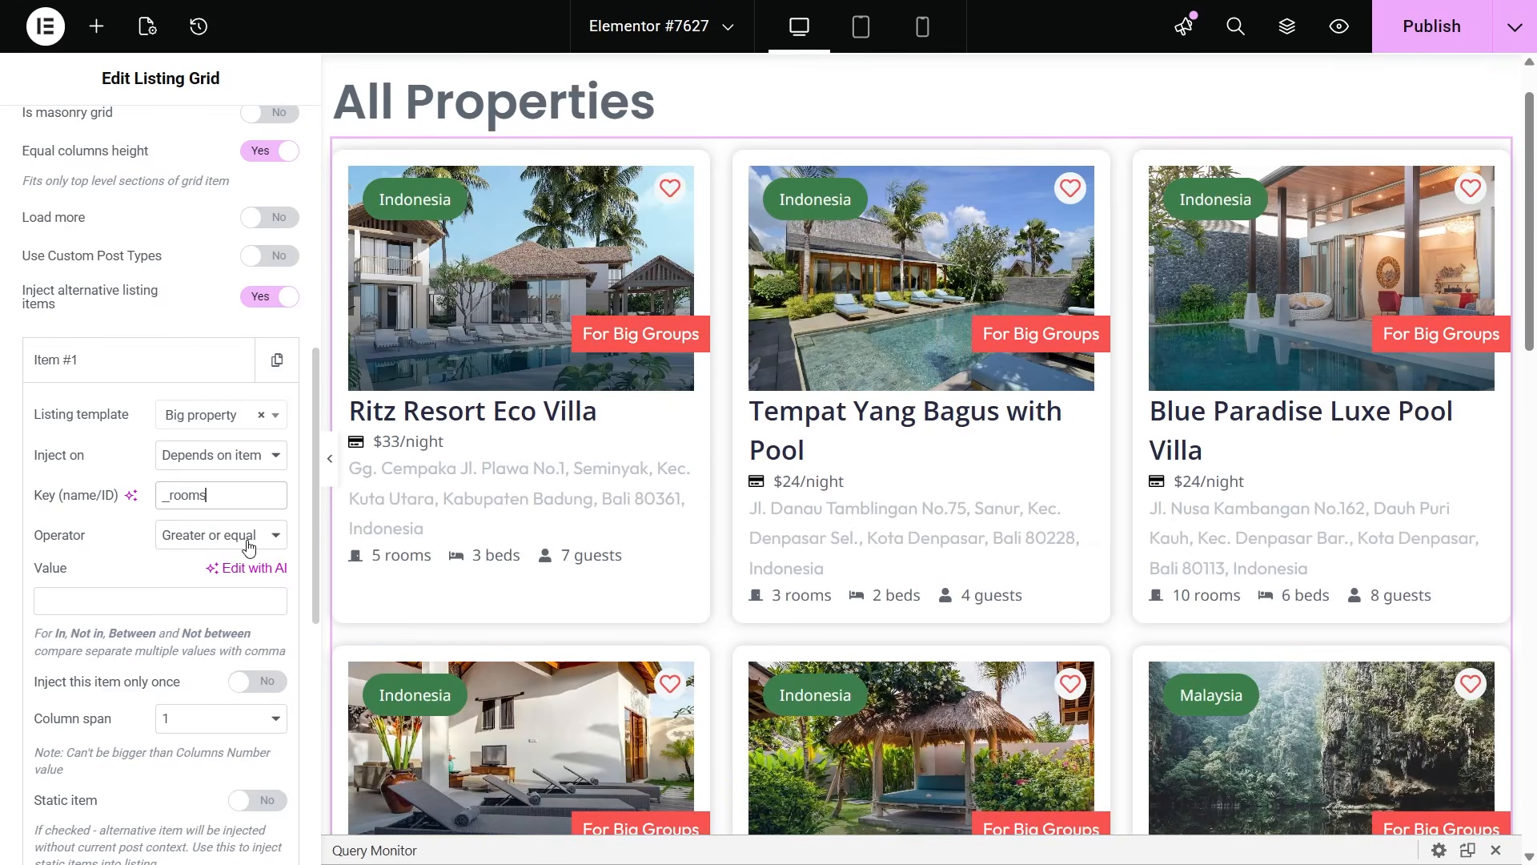
click(247, 540)
click(247, 543)
click(175, 597)
text(4)
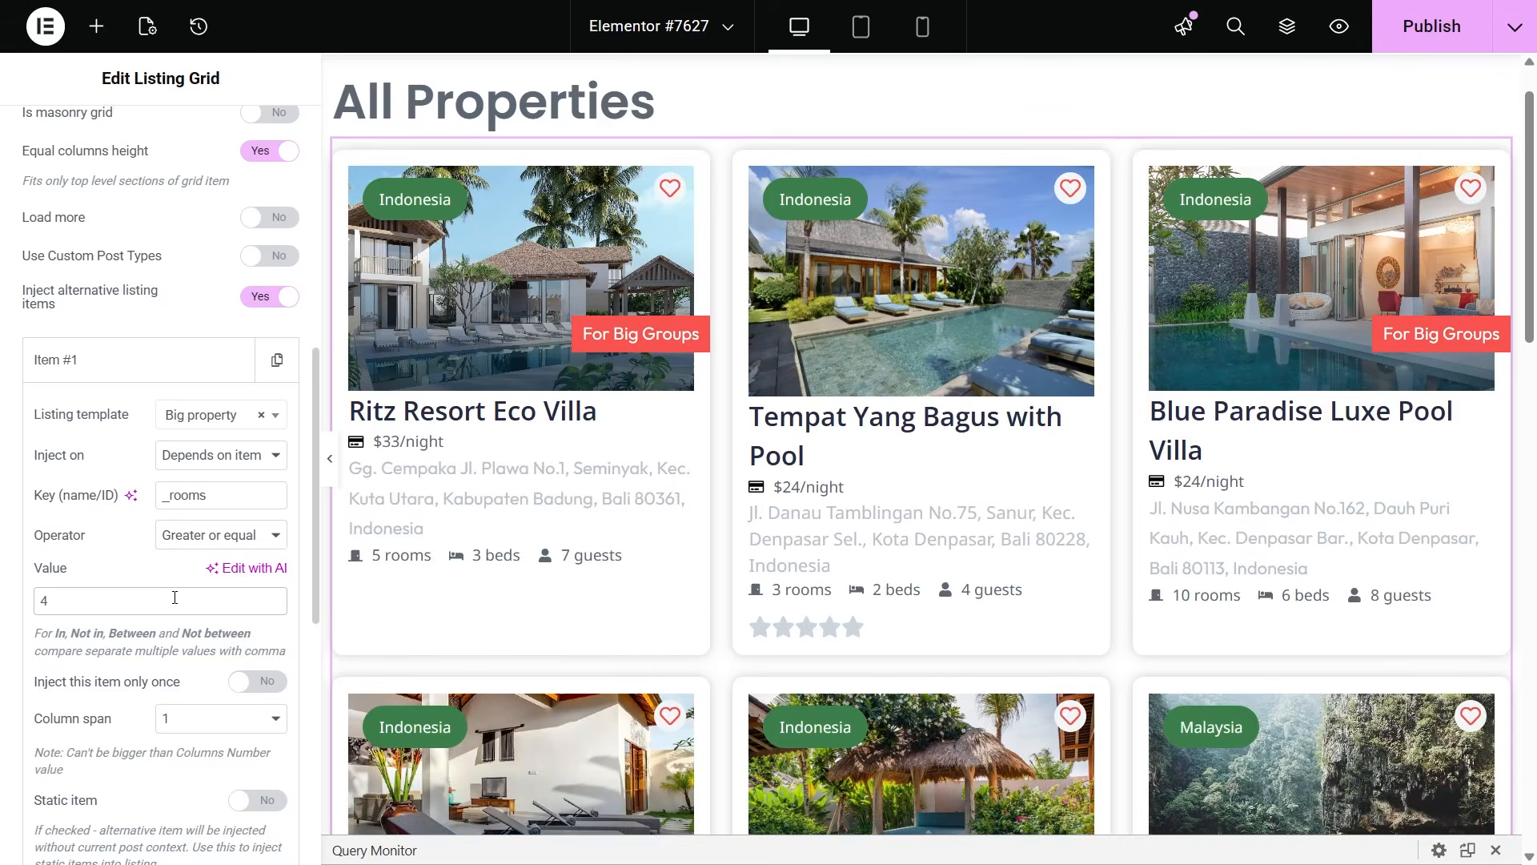
Step: Examine which property cards in the grid use the Big property template and review the other available injection conditions
scroll(433, 592, down, 3)
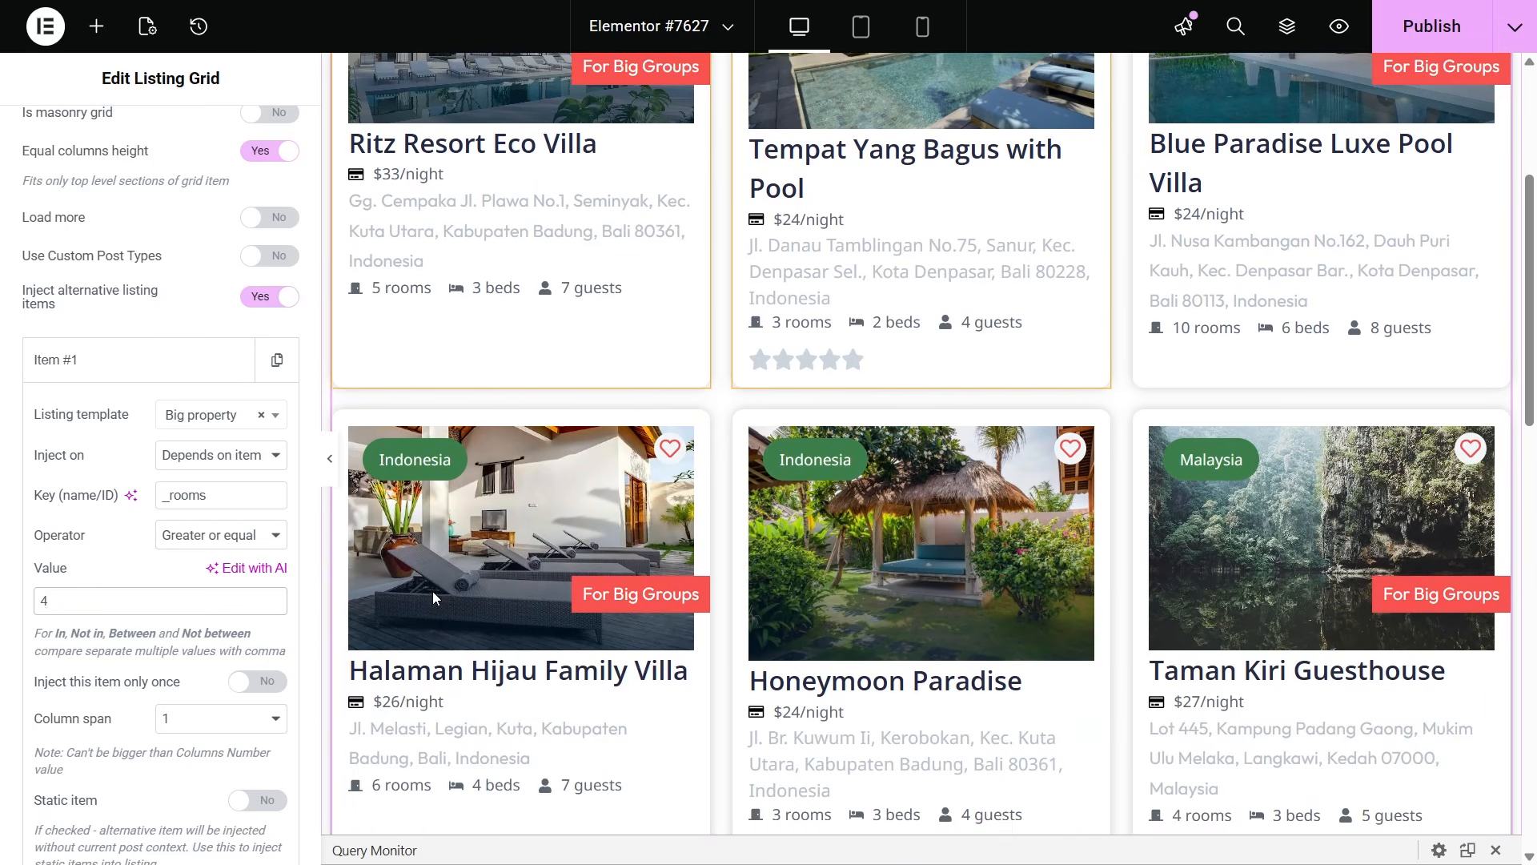
scroll(432, 599, down, 3)
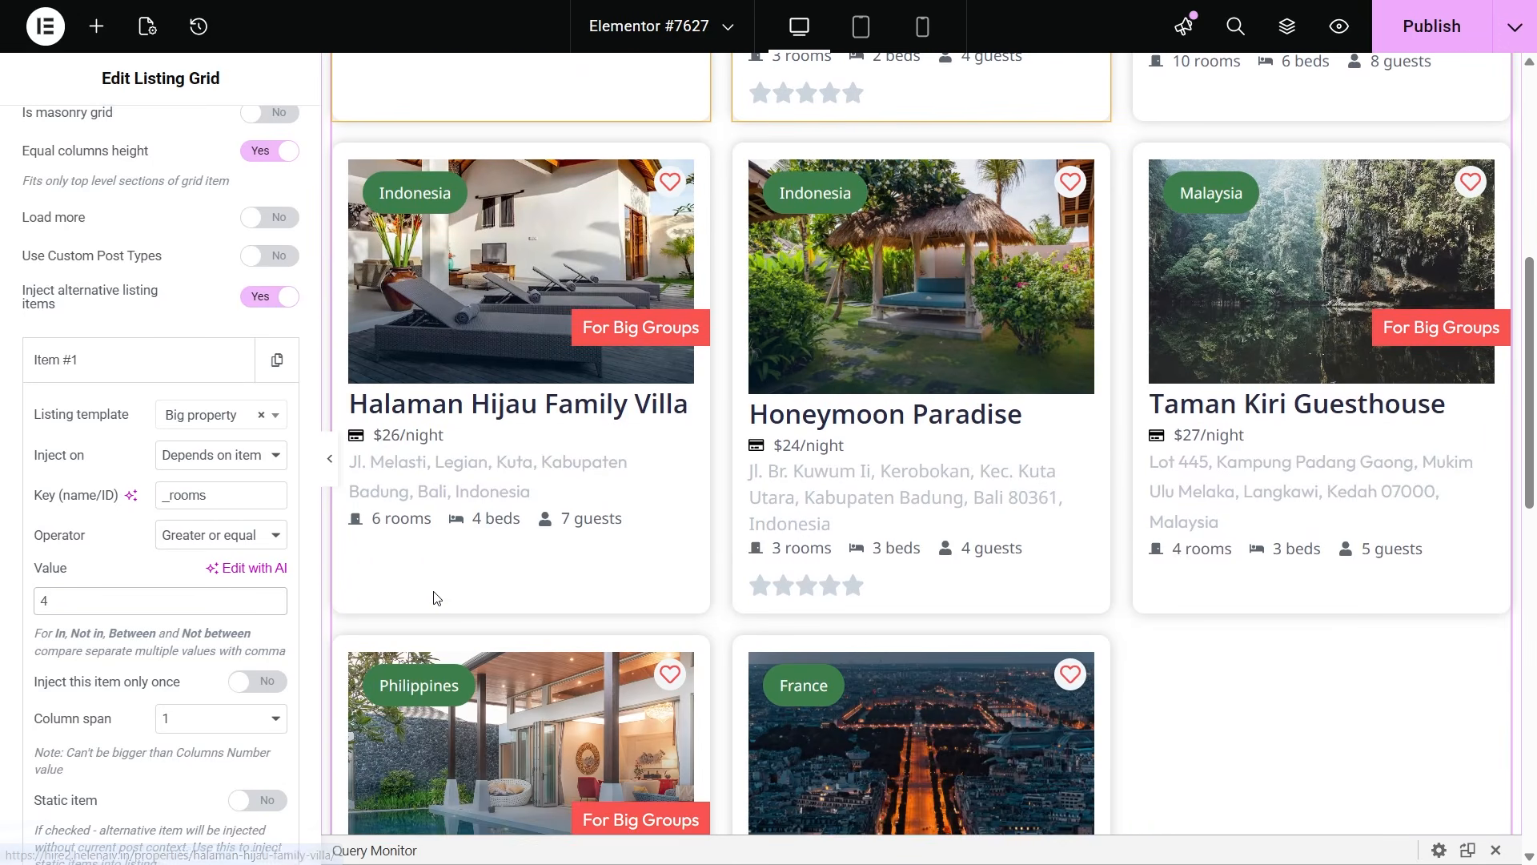
scroll(435, 599, down, 2)
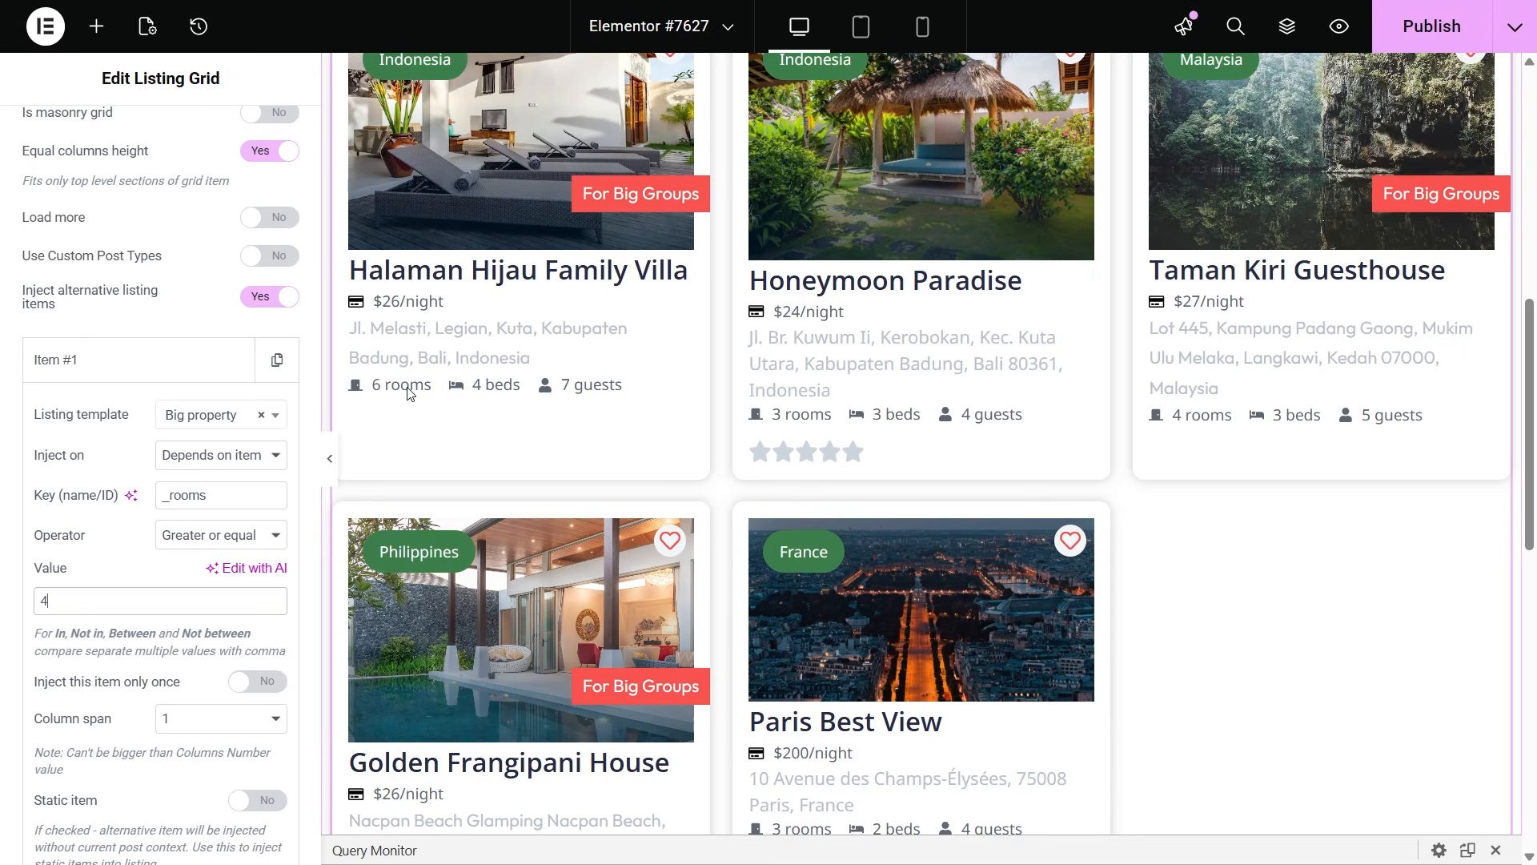
scroll(408, 392, up, 3)
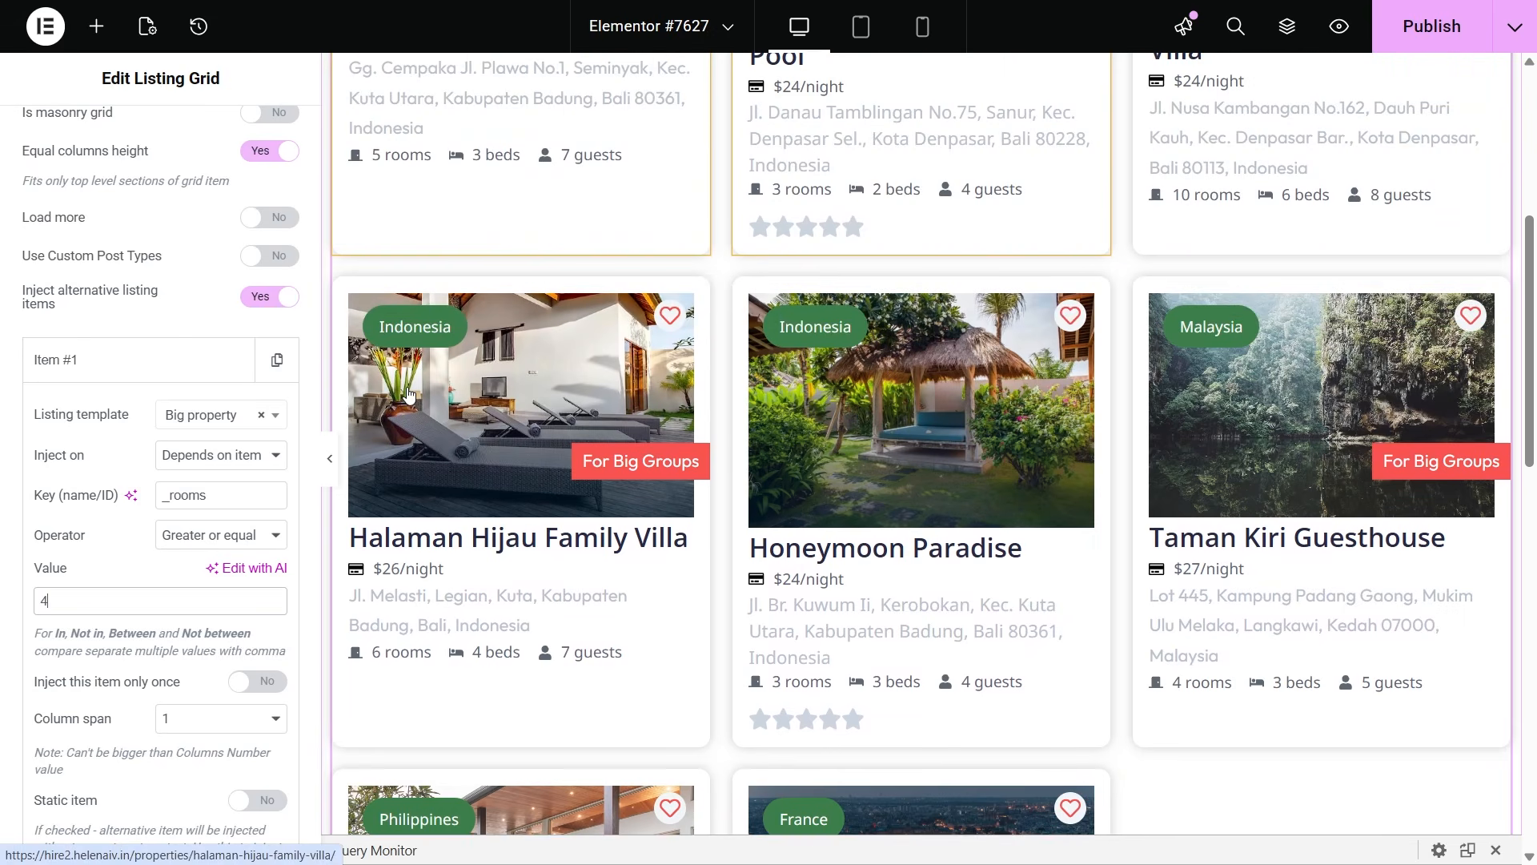
scroll(407, 397, up, 3)
scroll(405, 402, down, 2)
click(255, 463)
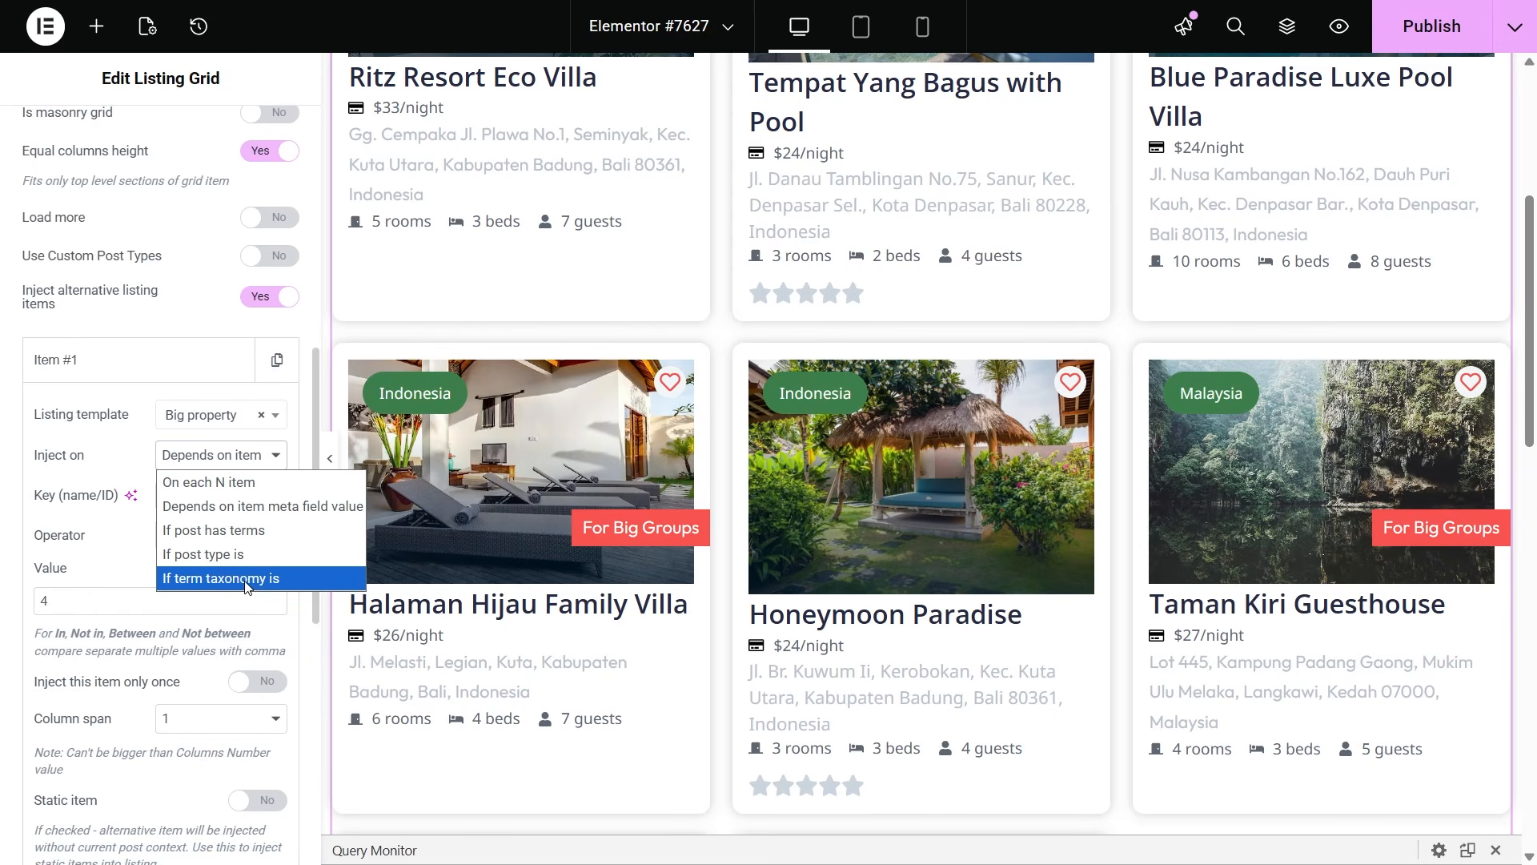
click(247, 602)
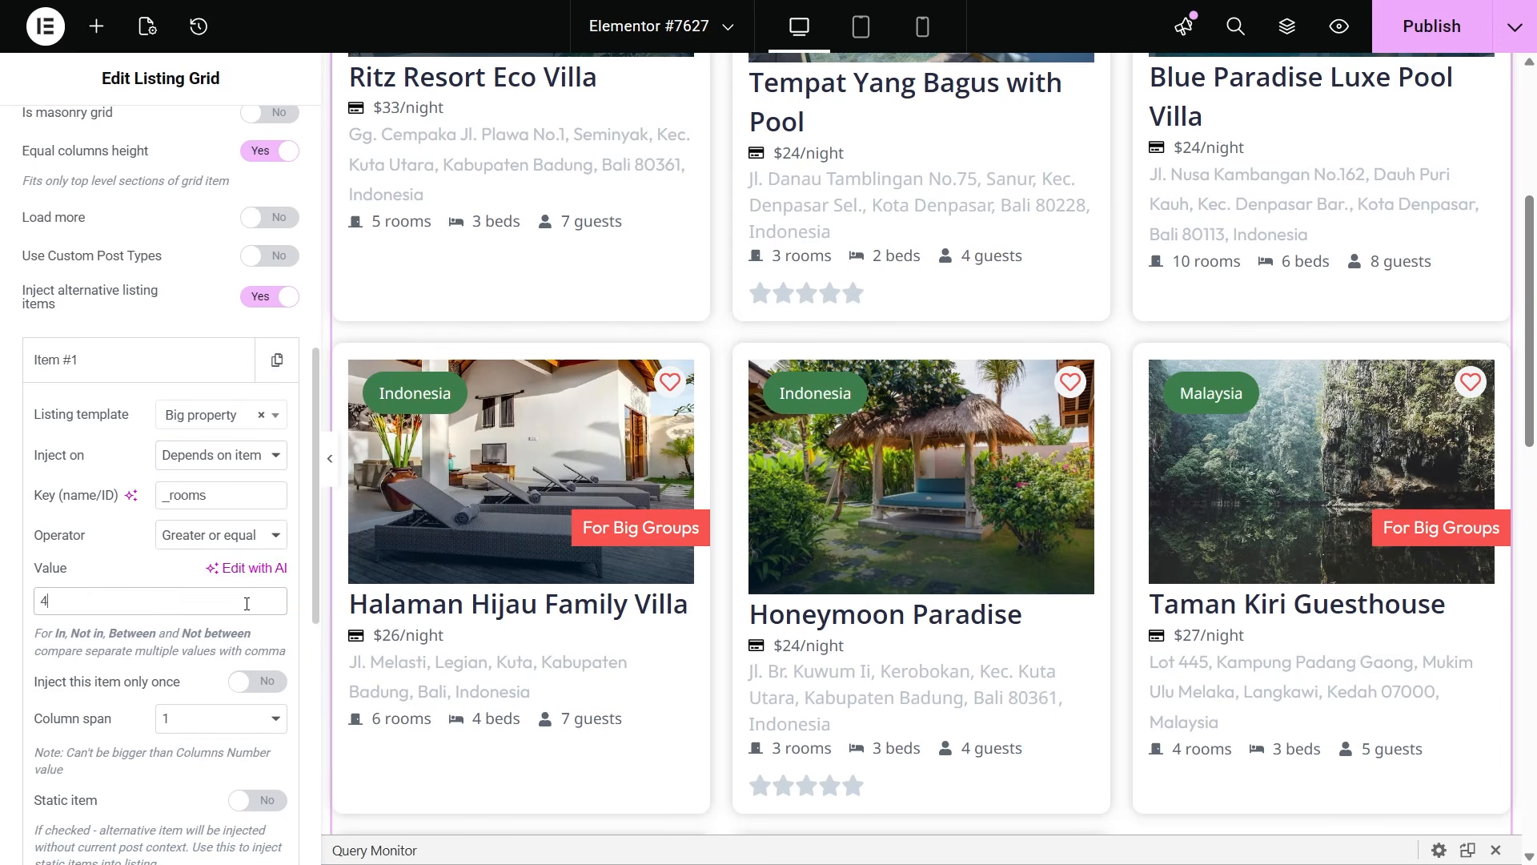
click(94, 364)
click(161, 417)
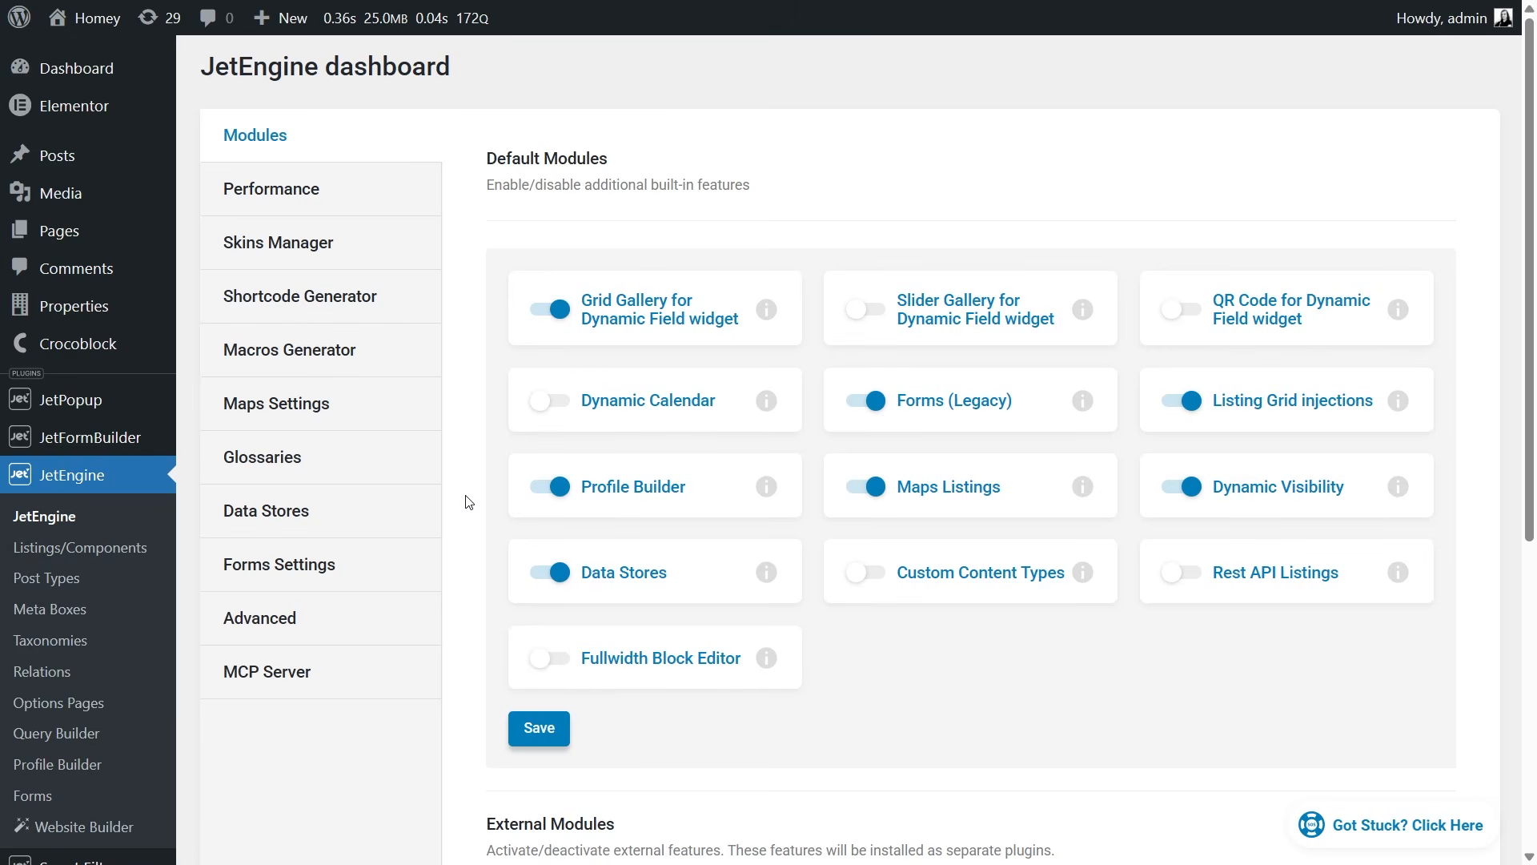
Step: Enable the Dynamic Calendar module in the JetEngine dashboard, save the module settings and view the module's information
click(566, 410)
click(539, 726)
click(766, 400)
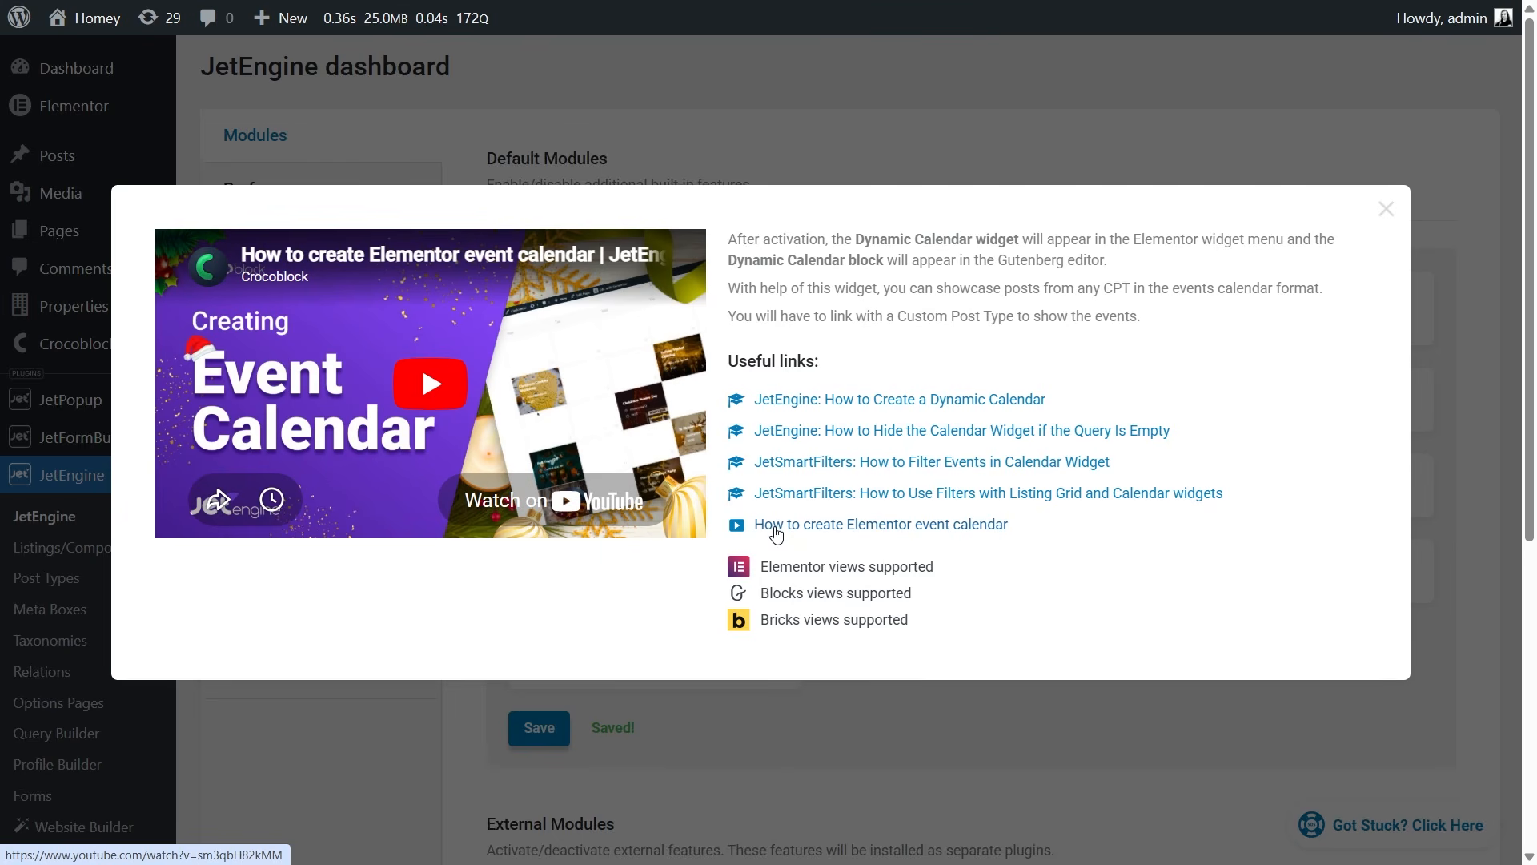
click(772, 704)
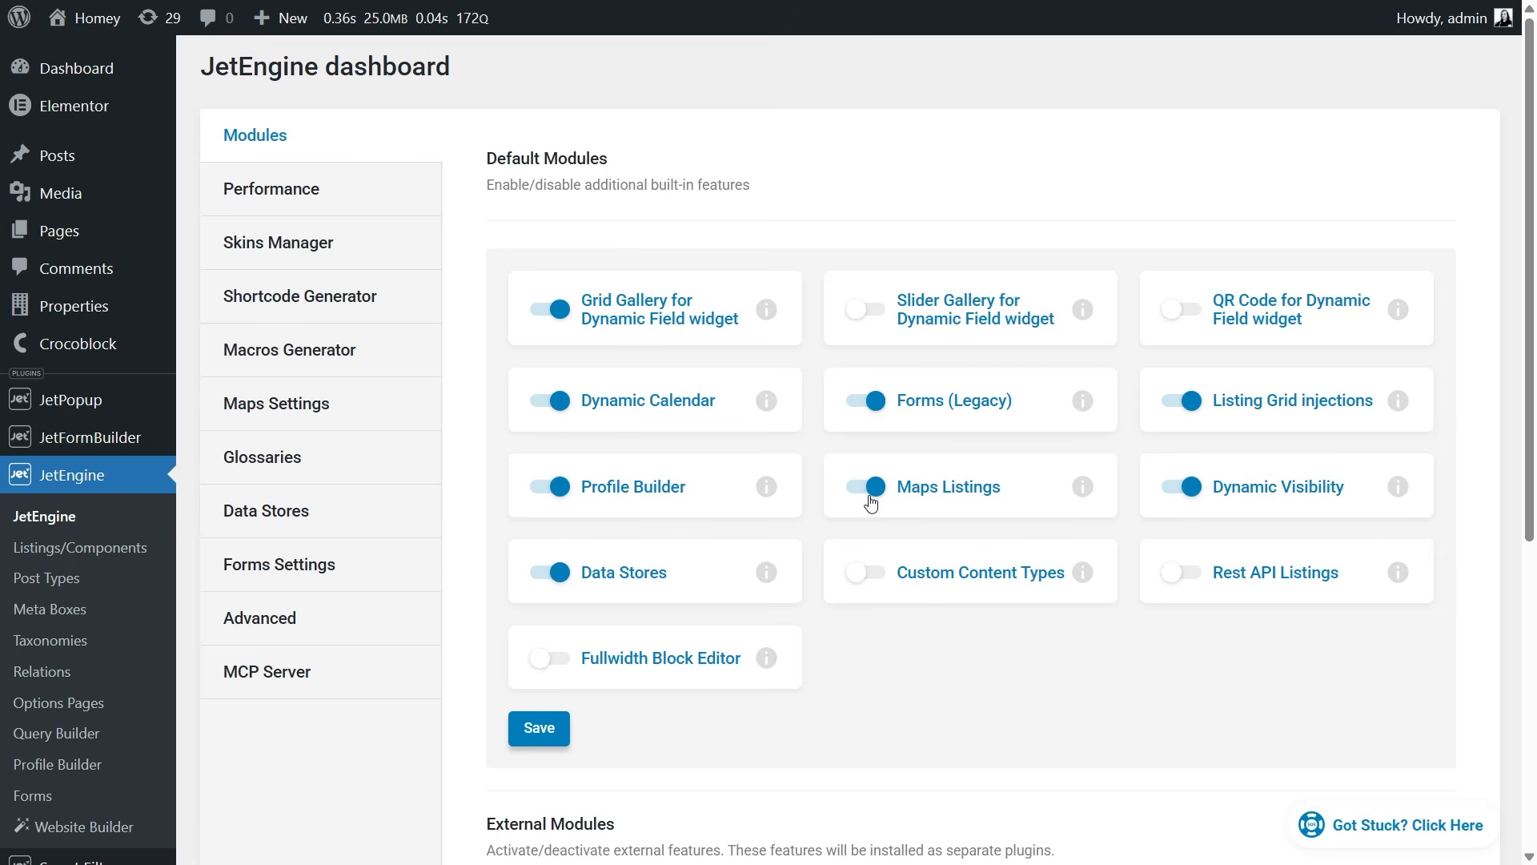
scroll(871, 502, down, 4)
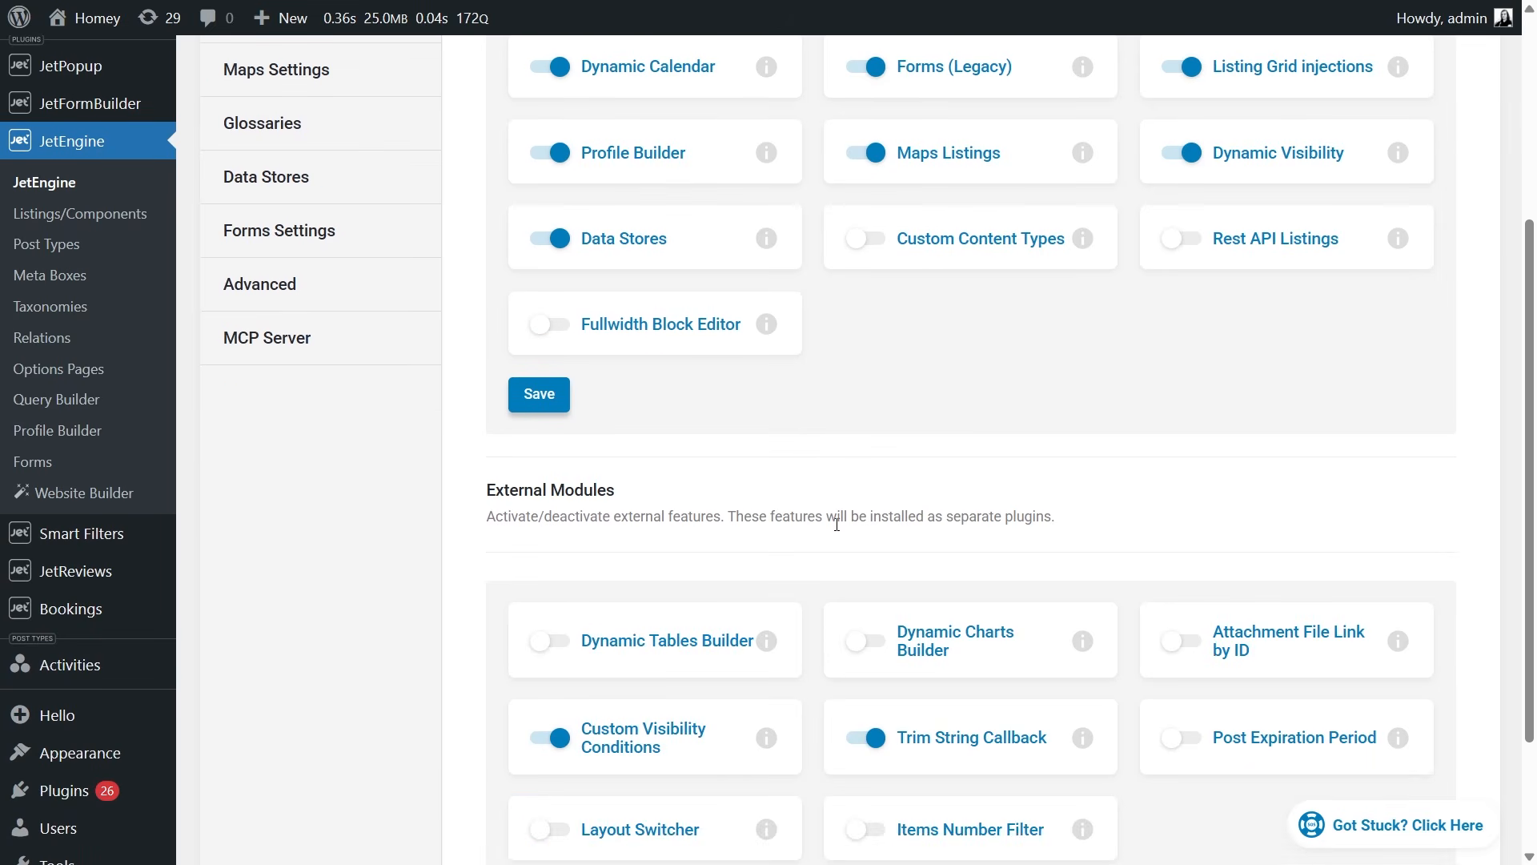
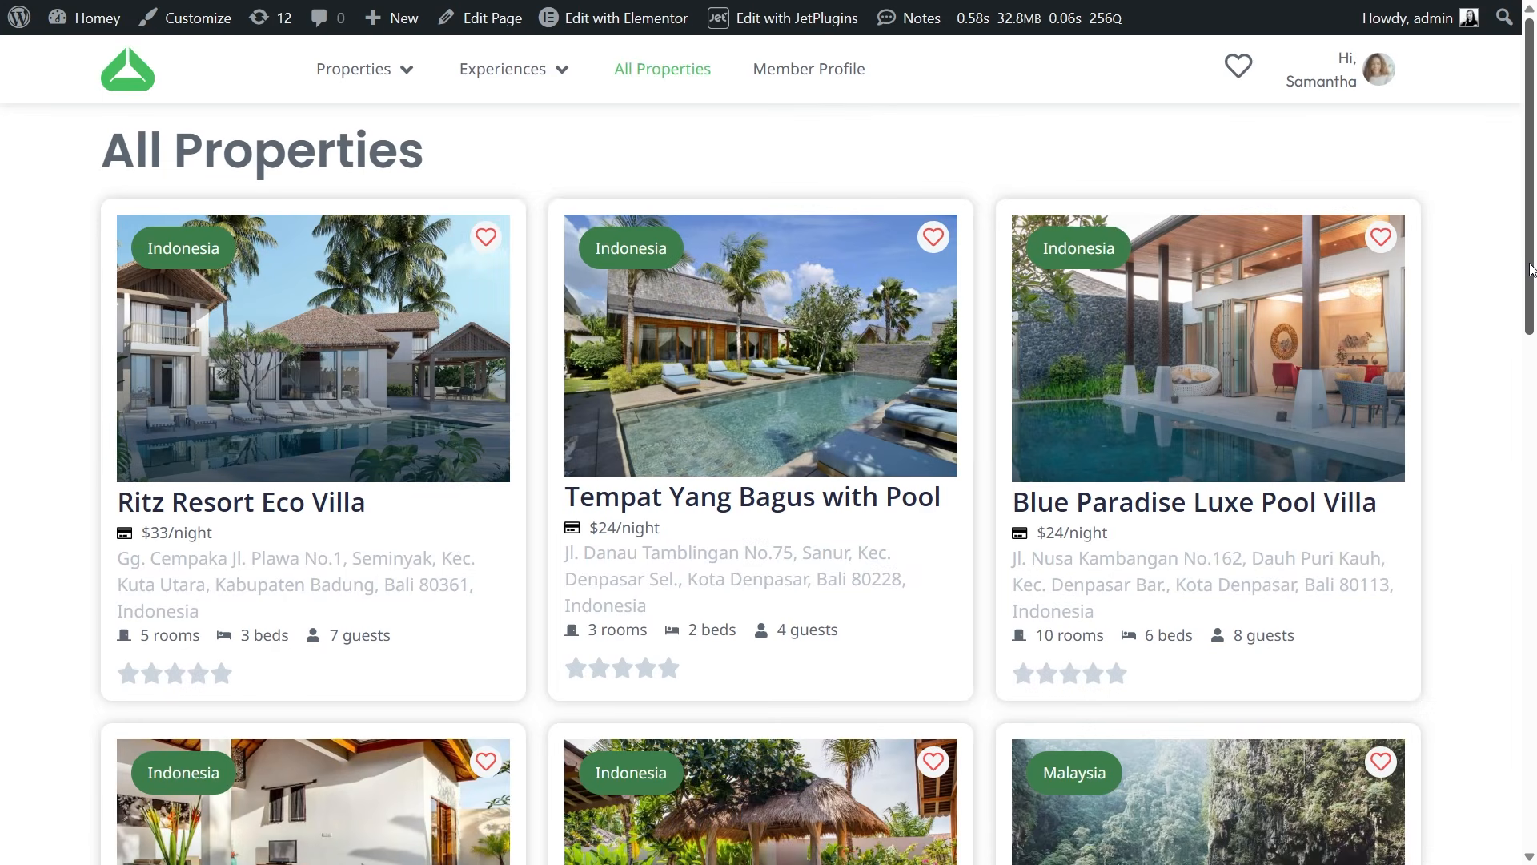
Step: Open the Tempat Yang Bagus with Pool property from the published All Properties page and look through its single page
mouse_move(1530, 283)
mouse_down()
mouse_move(1531, 551)
mouse_move(1530, 265)
mouse_up()
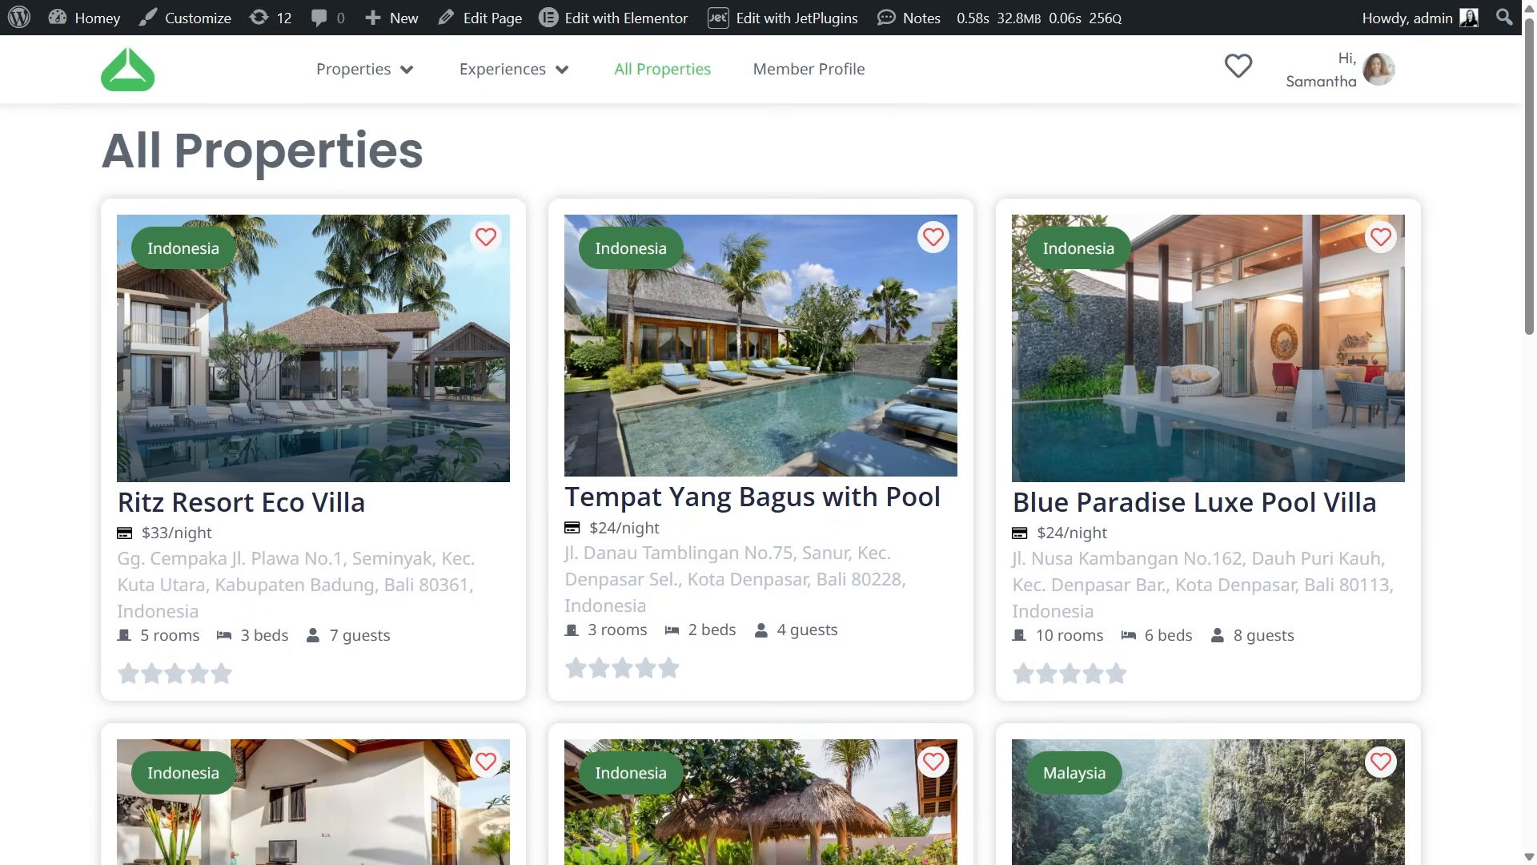
click(790, 364)
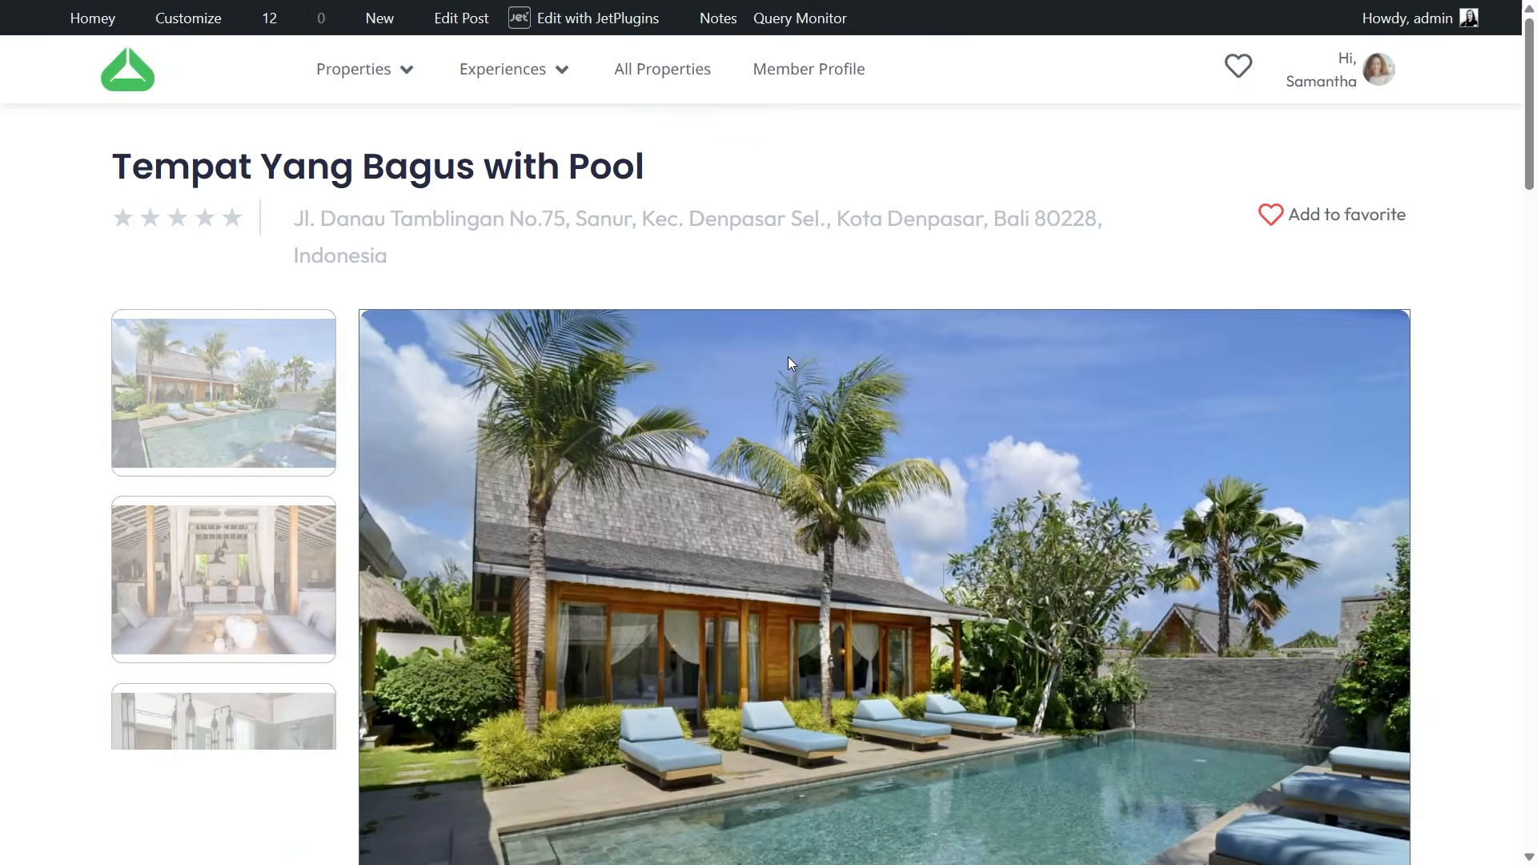
drag(1530, 147, 1530, 727)
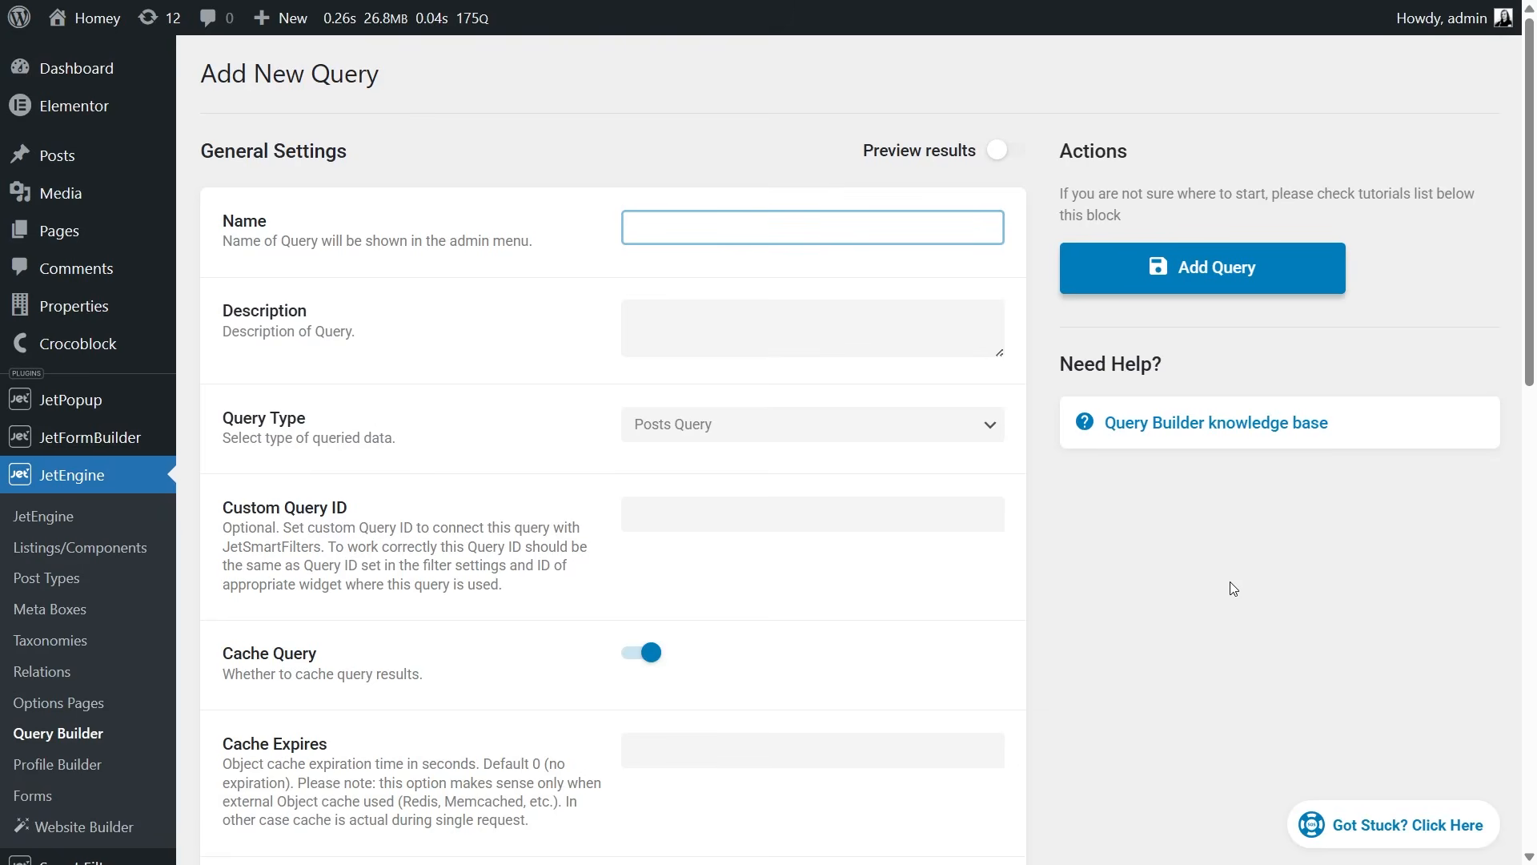
Step: Name the new Posts Query Related Properties and set its post type to Properties
text(elated Properties)
scroll(1217, 585, down, 6)
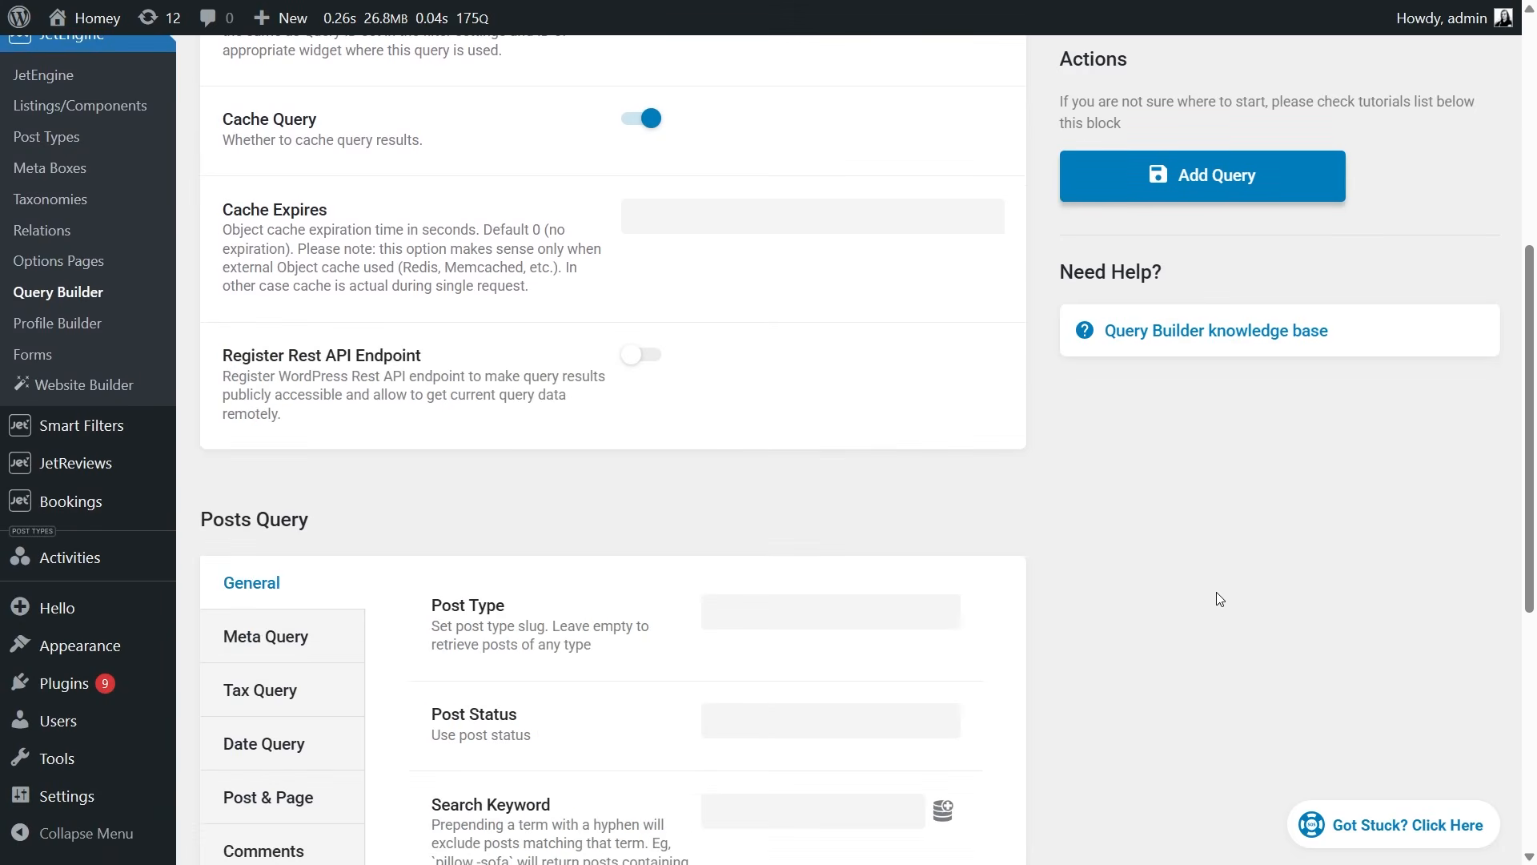
click(884, 614)
text(pro)
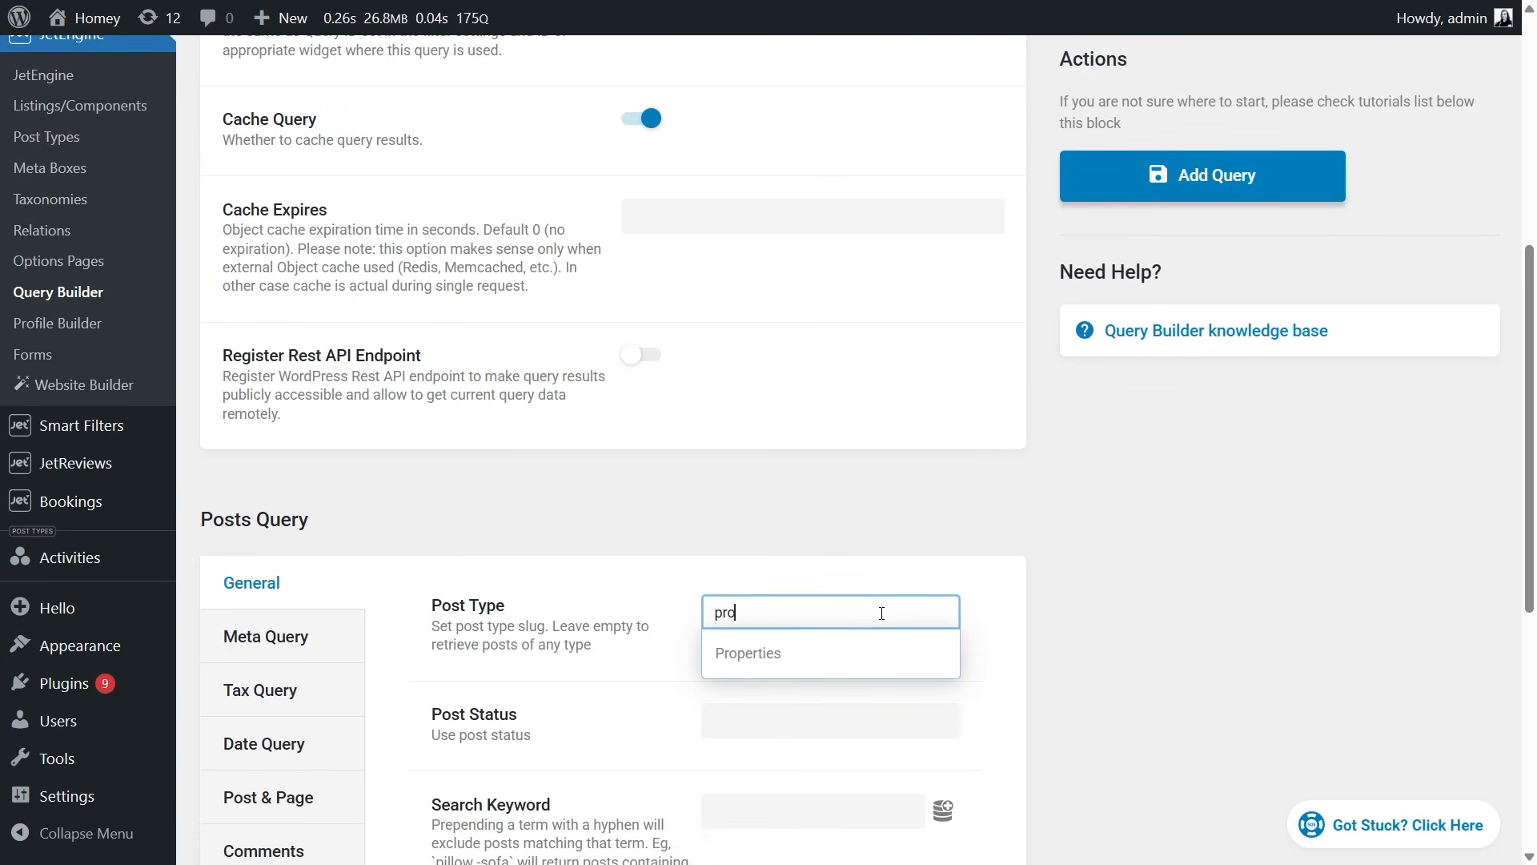
click(873, 653)
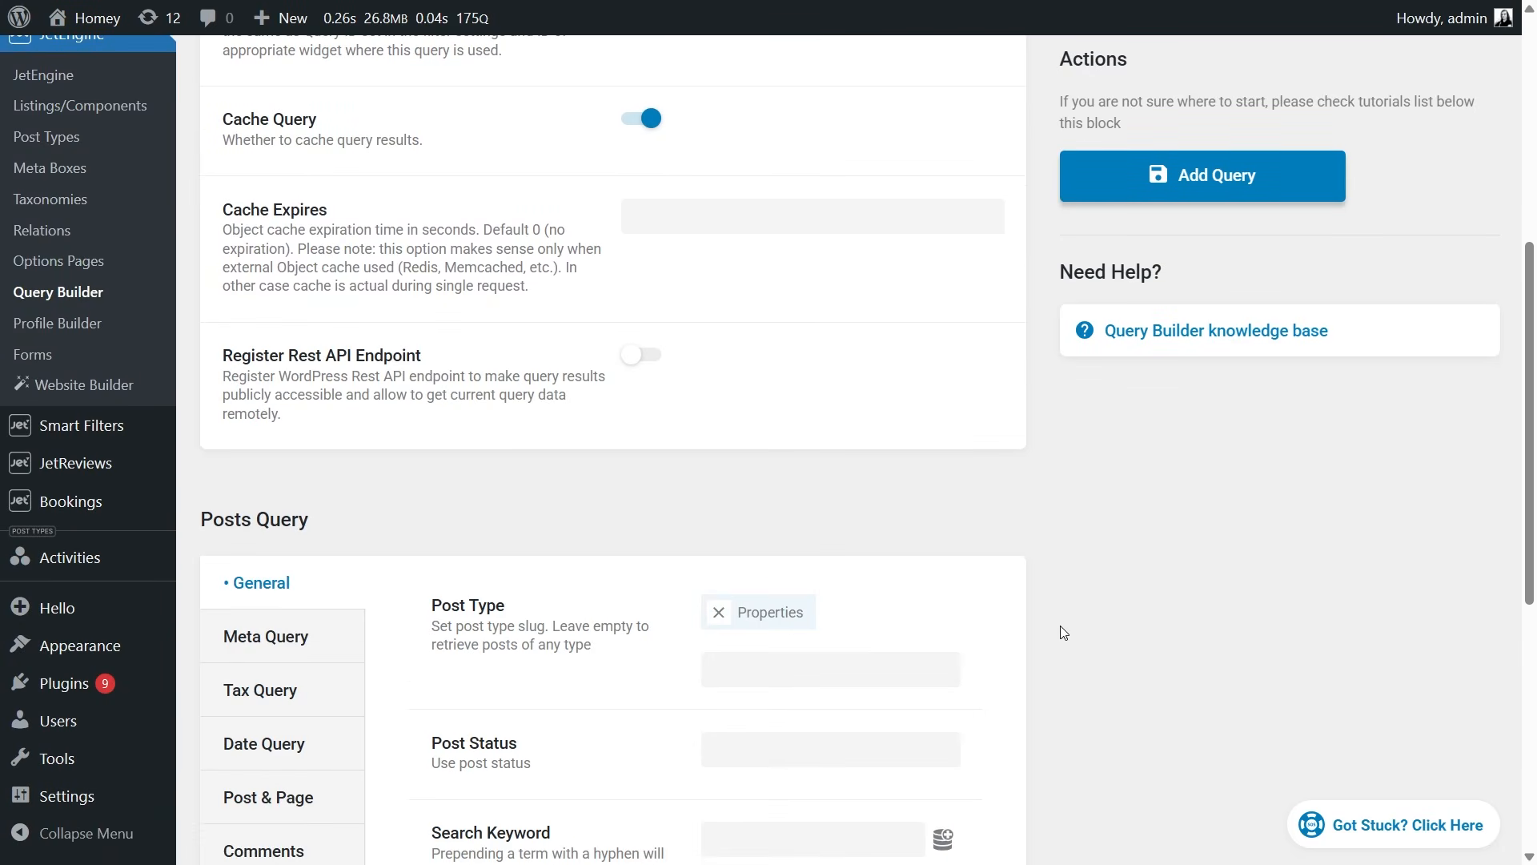
Step: Add a tax query clause with the Property Type (property-type) taxonomy and Term ID as its field, and revisit the property page
scroll(1060, 626, down, 2)
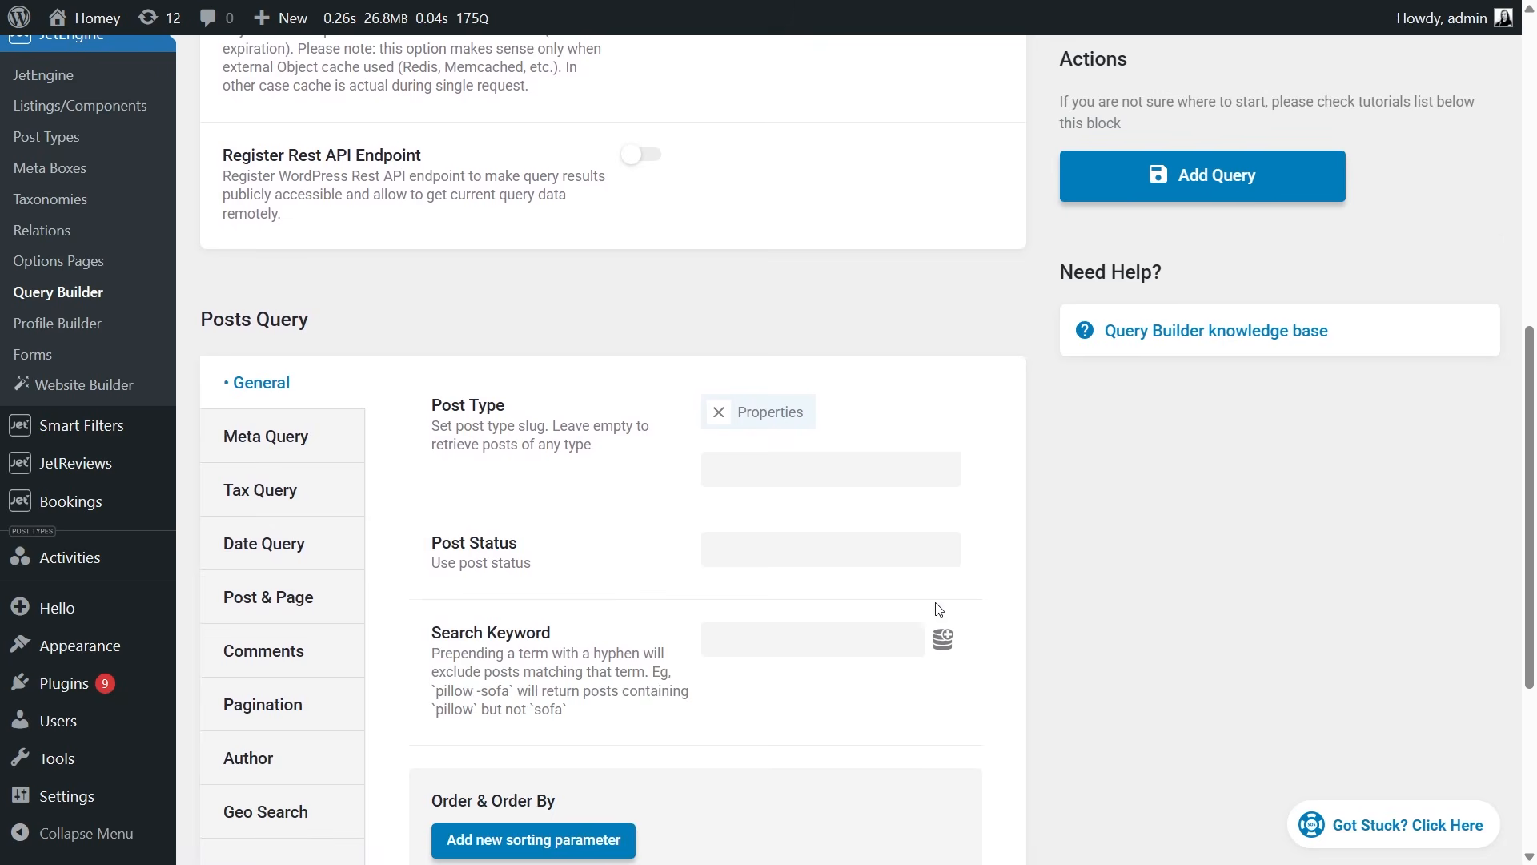
click(336, 489)
click(465, 476)
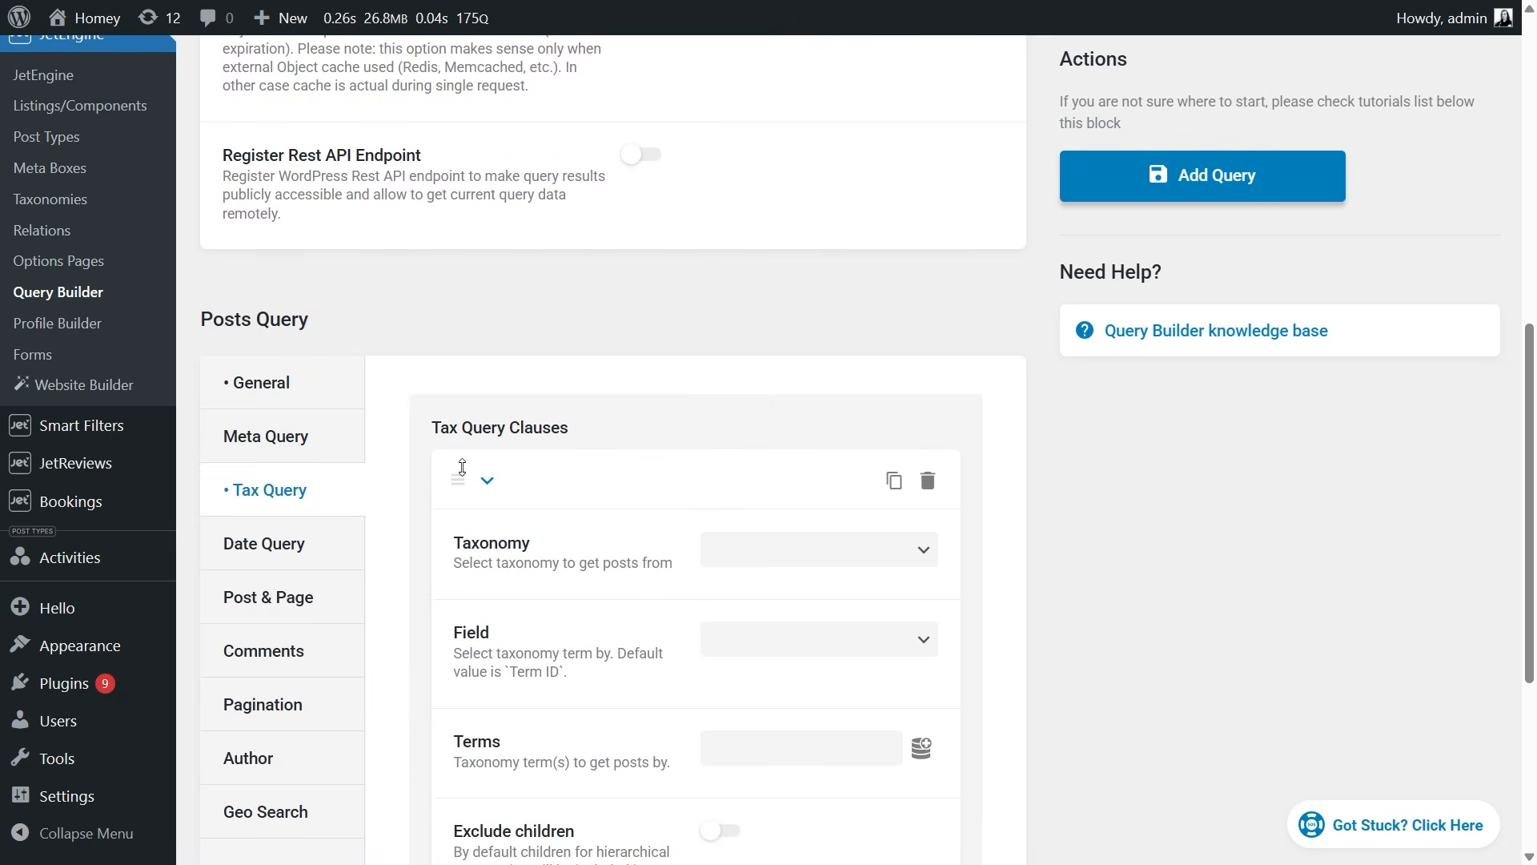
click(784, 547)
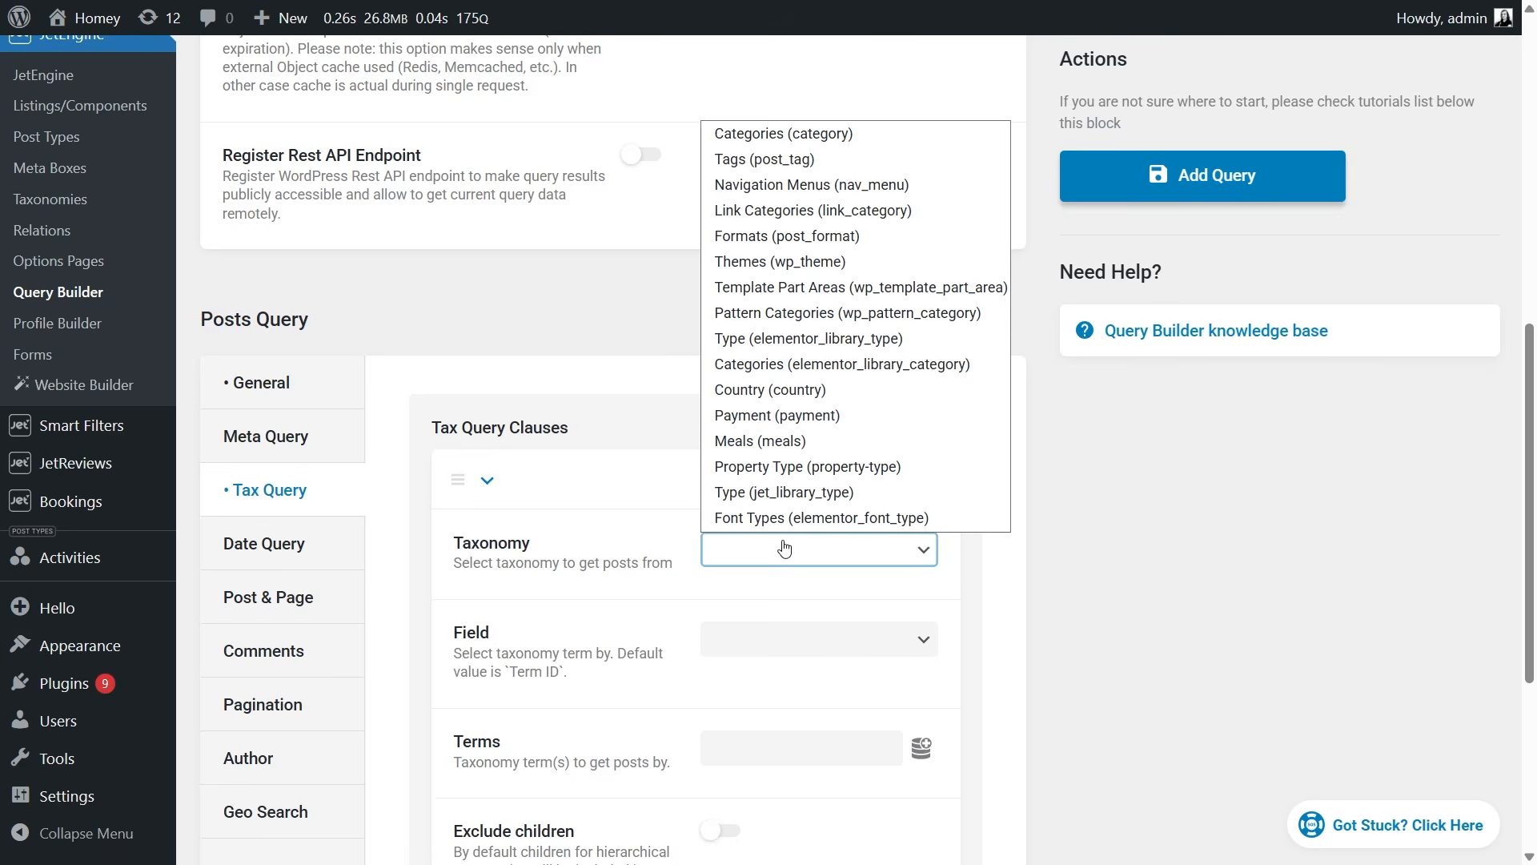
click(805, 467)
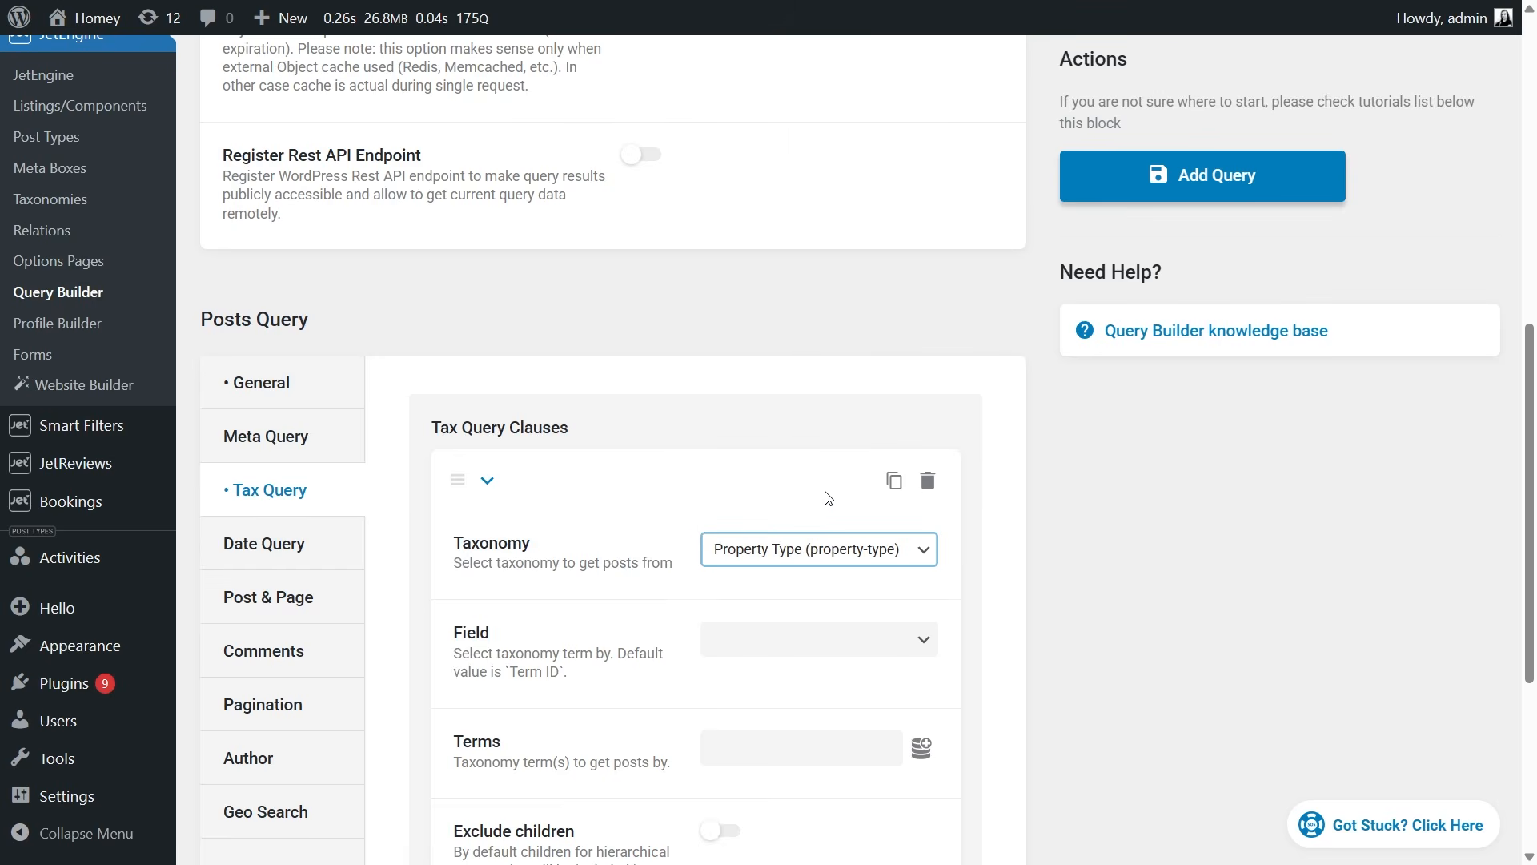
click(834, 640)
click(836, 673)
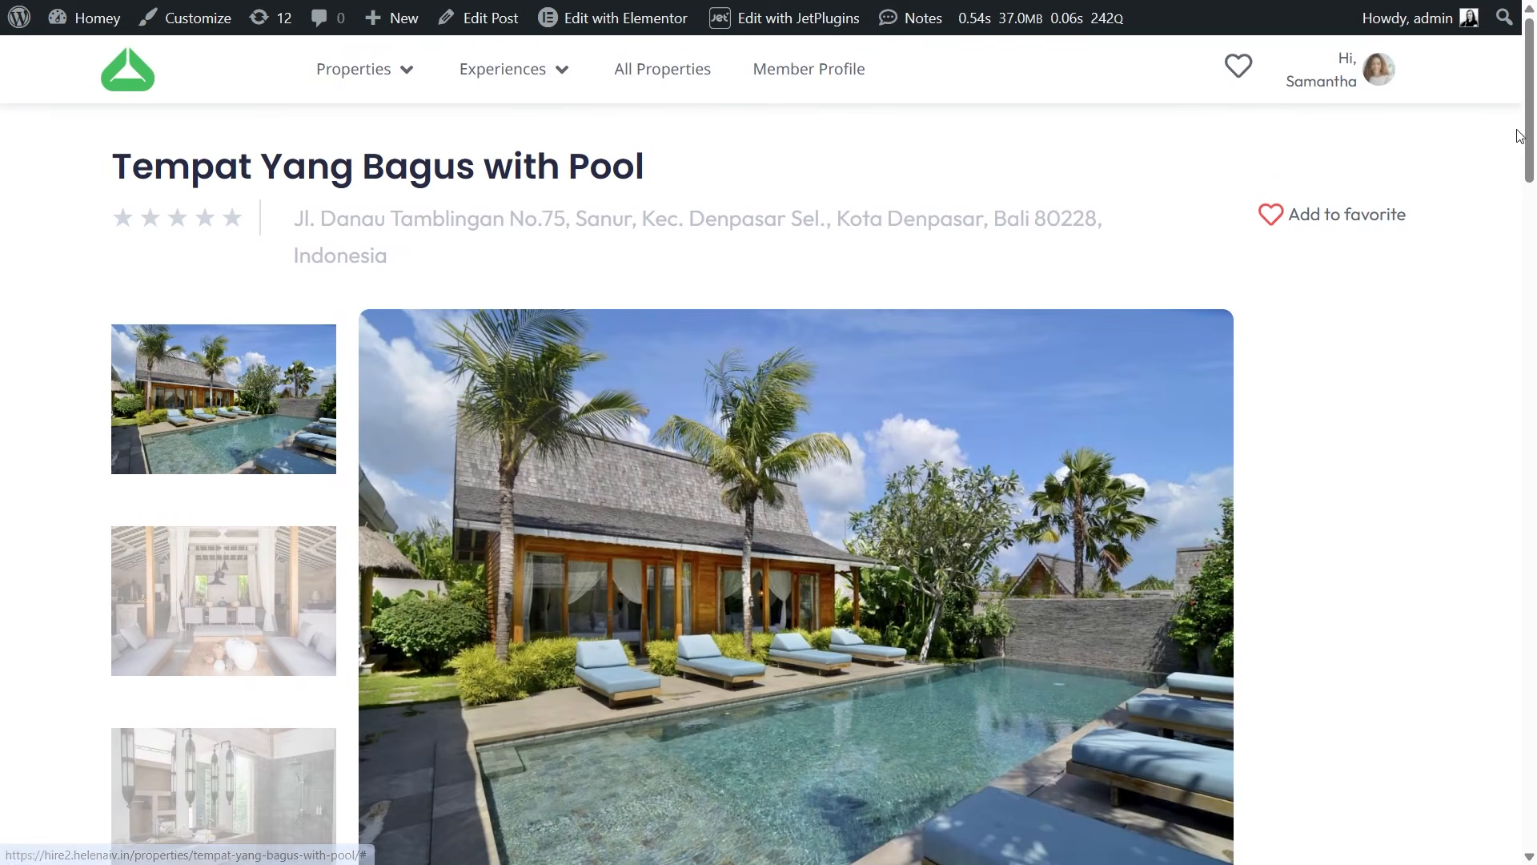
drag(1531, 128, 1532, 269)
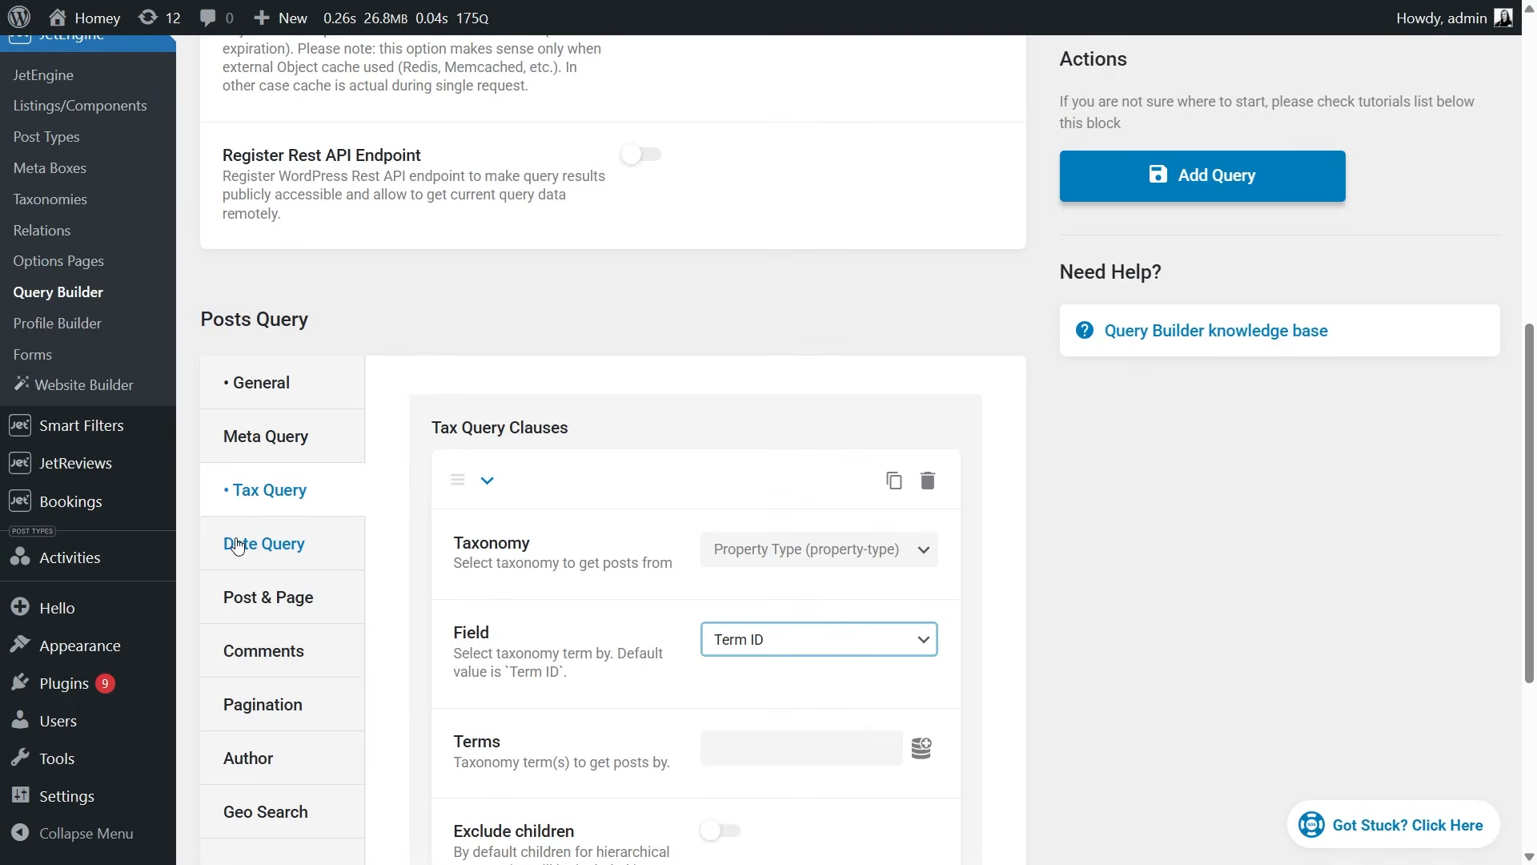
Step: Set the tax clause's Terms to the Current terms macro with the Property Type taxonomy
click(920, 751)
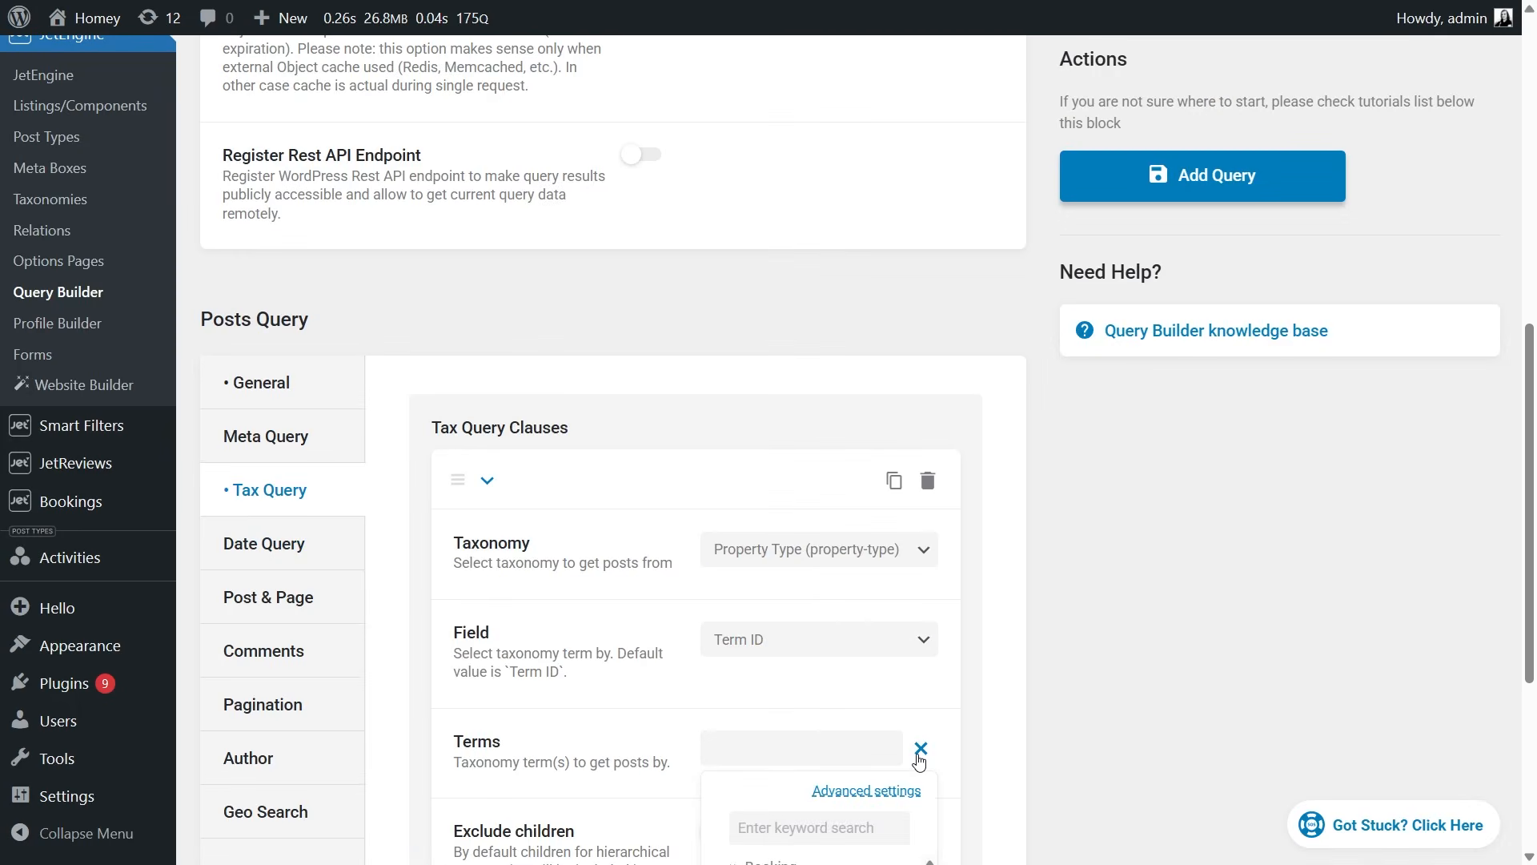
scroll(920, 759, down, 5)
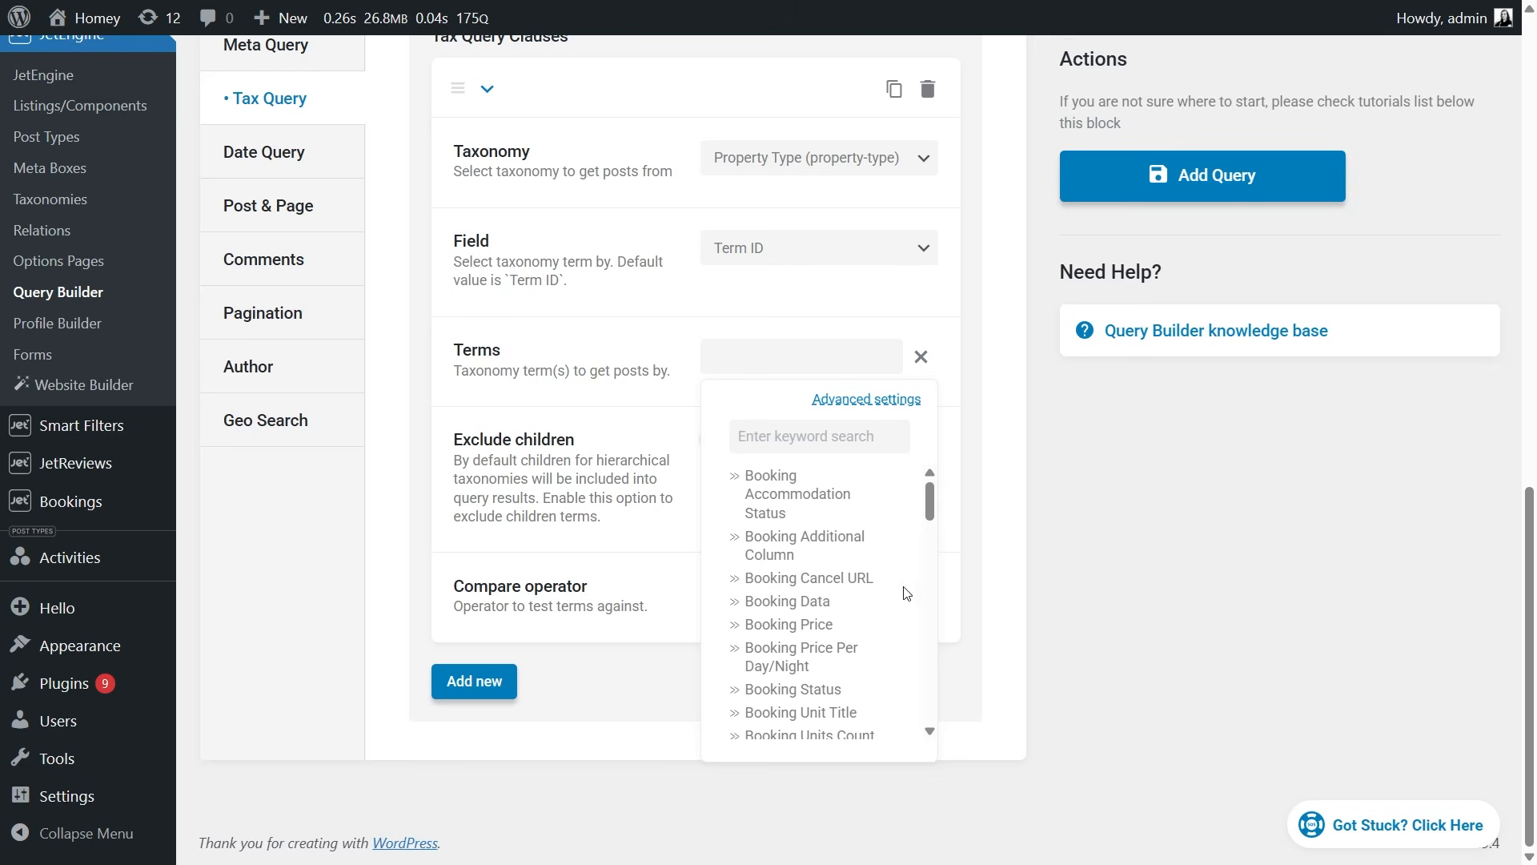
drag(930, 516, 931, 568)
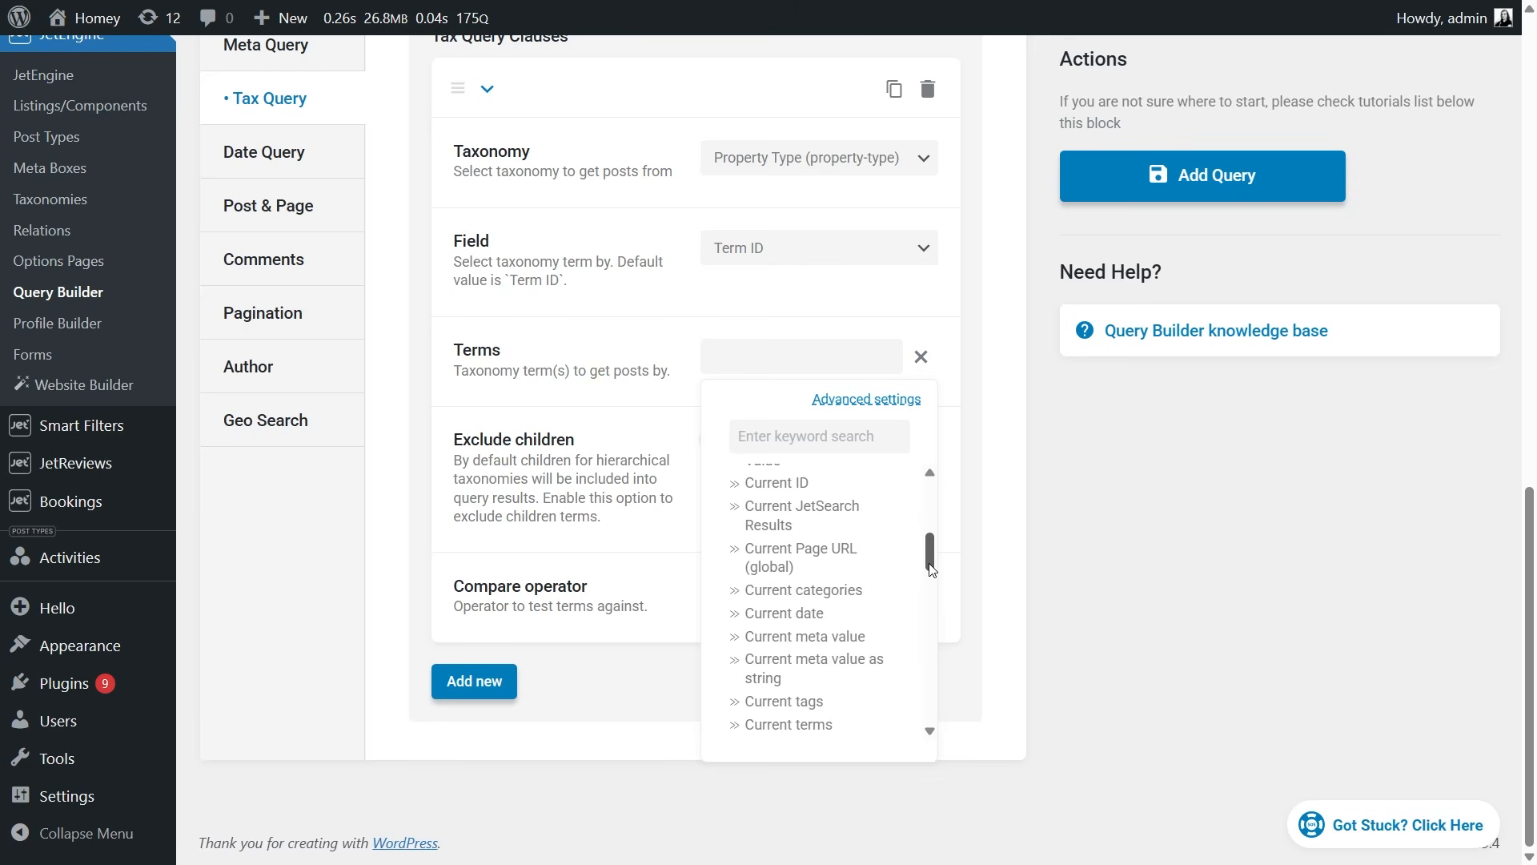
click(833, 725)
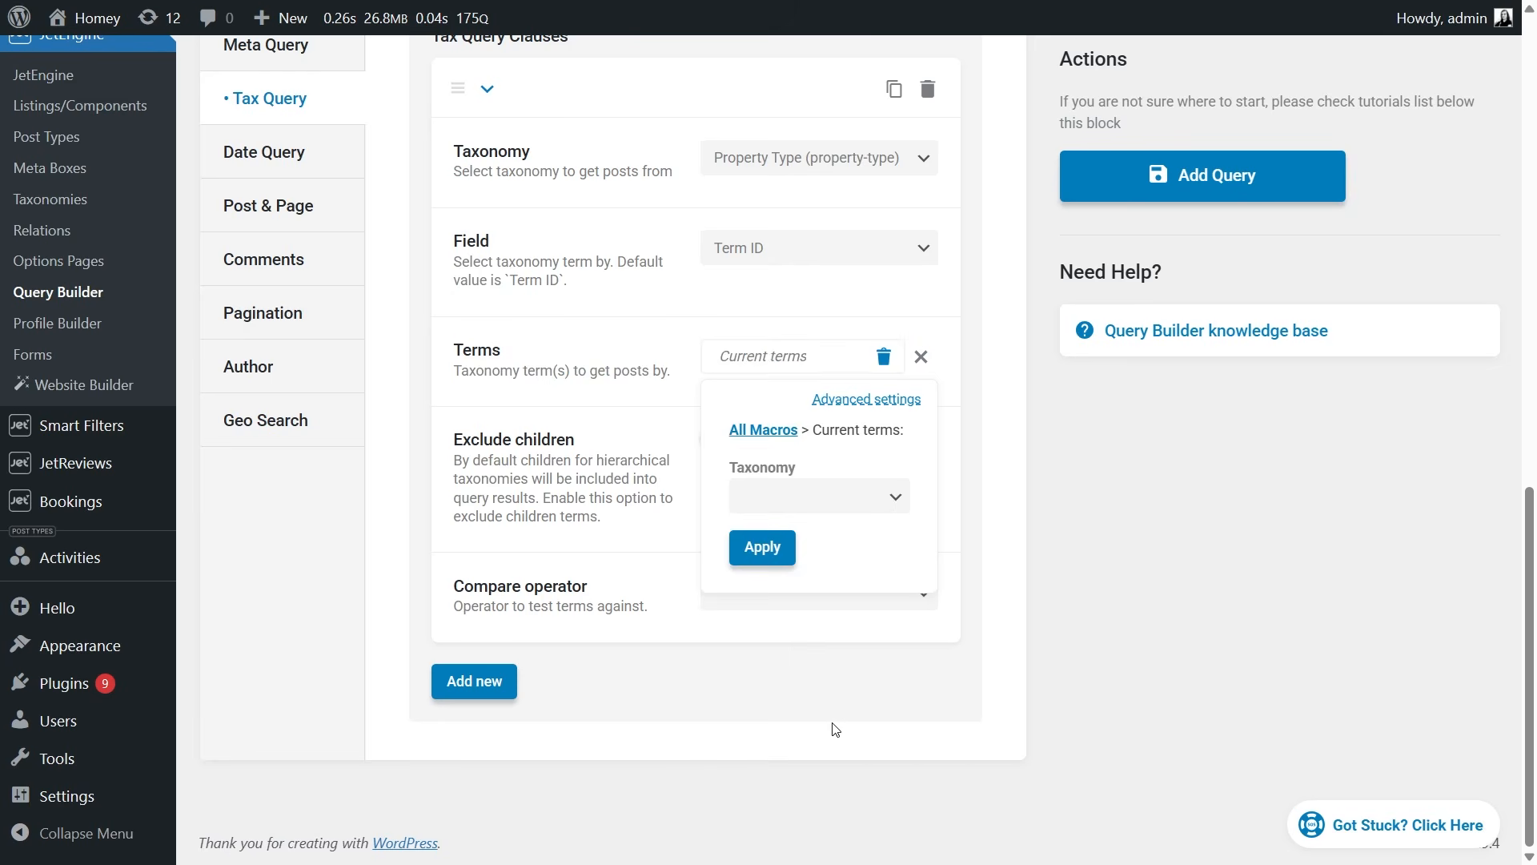
click(850, 513)
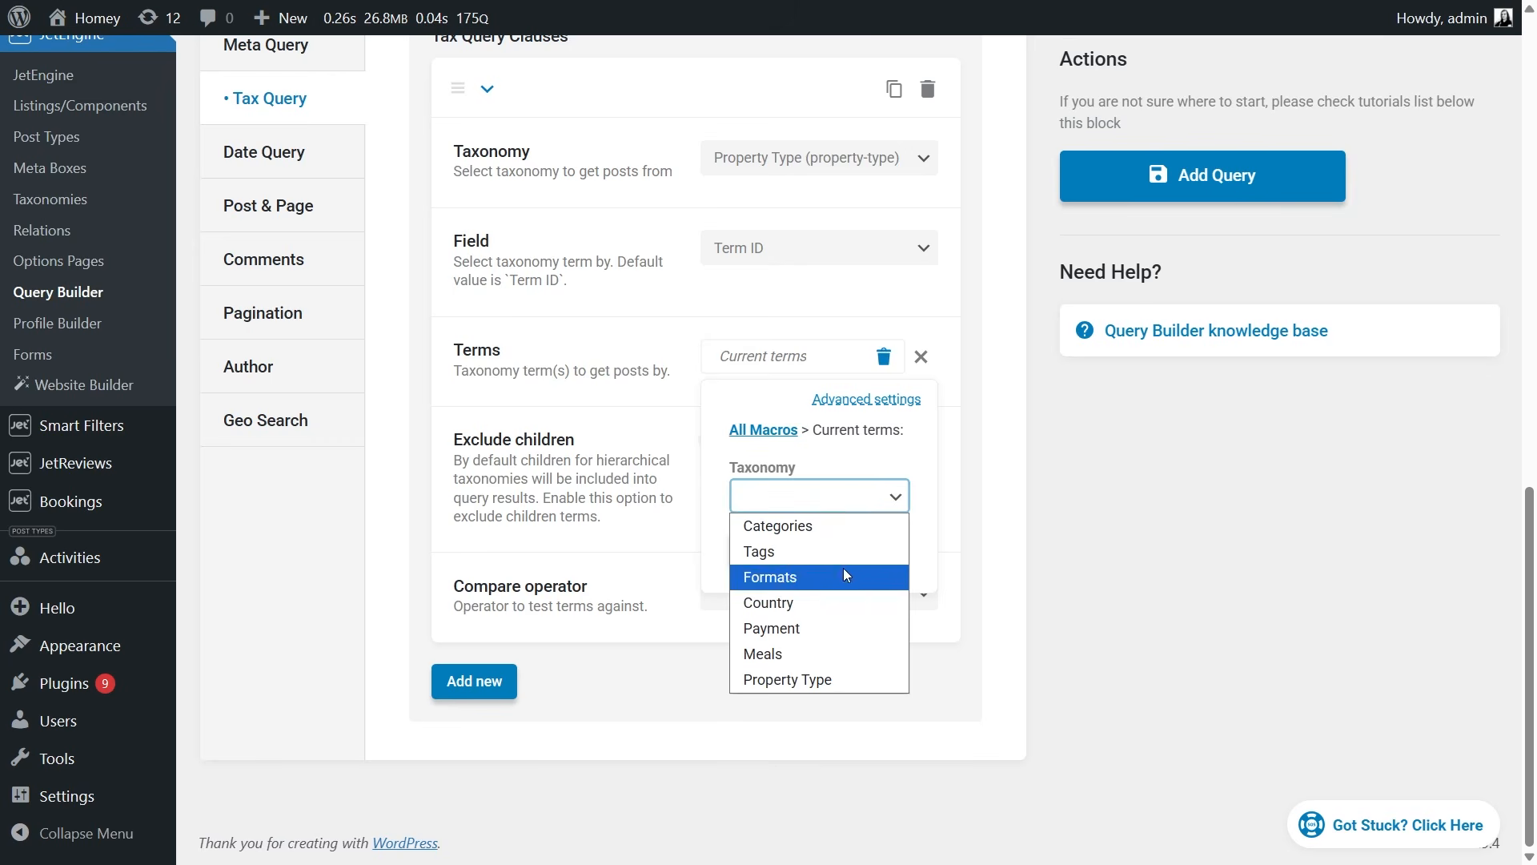
click(830, 676)
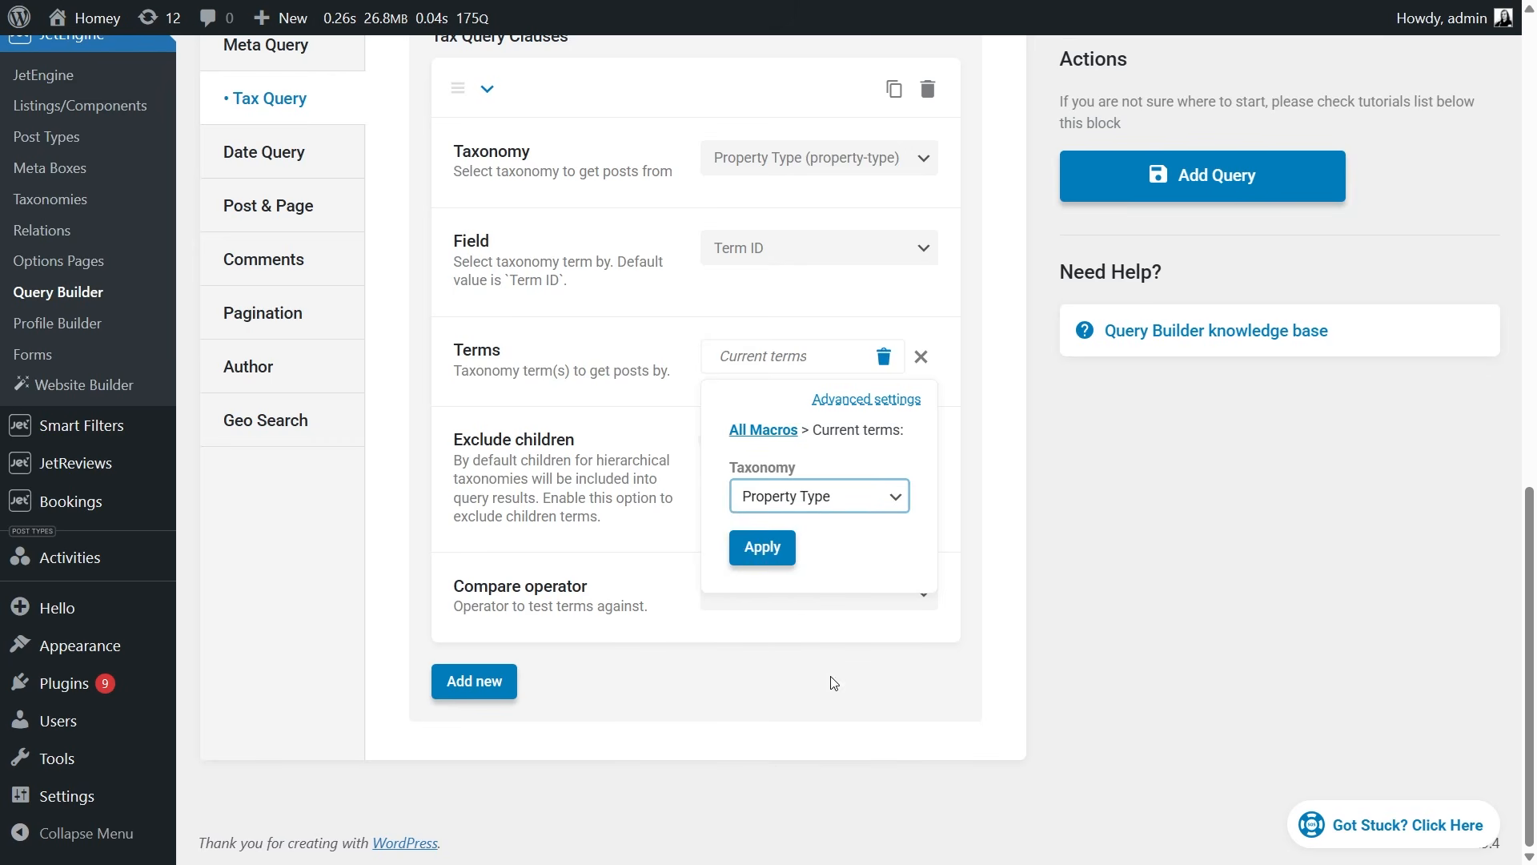
click(773, 550)
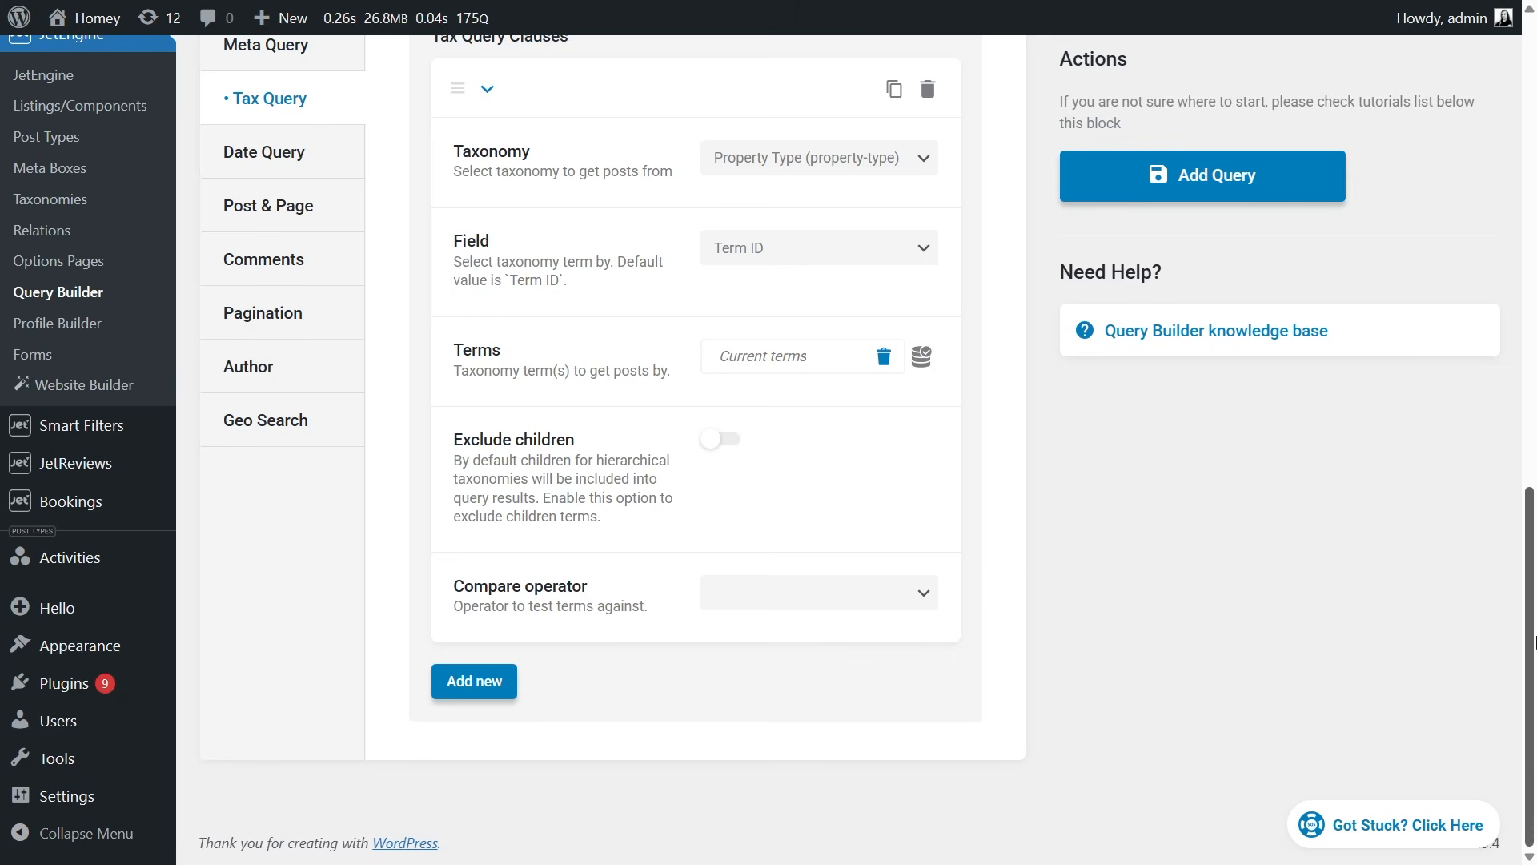
Step: Turn on the query's results preview from the page /properties/tempat-yang-bagus-with-pool/ and inspect the first returned post's title
drag(1531, 643, 1507, 126)
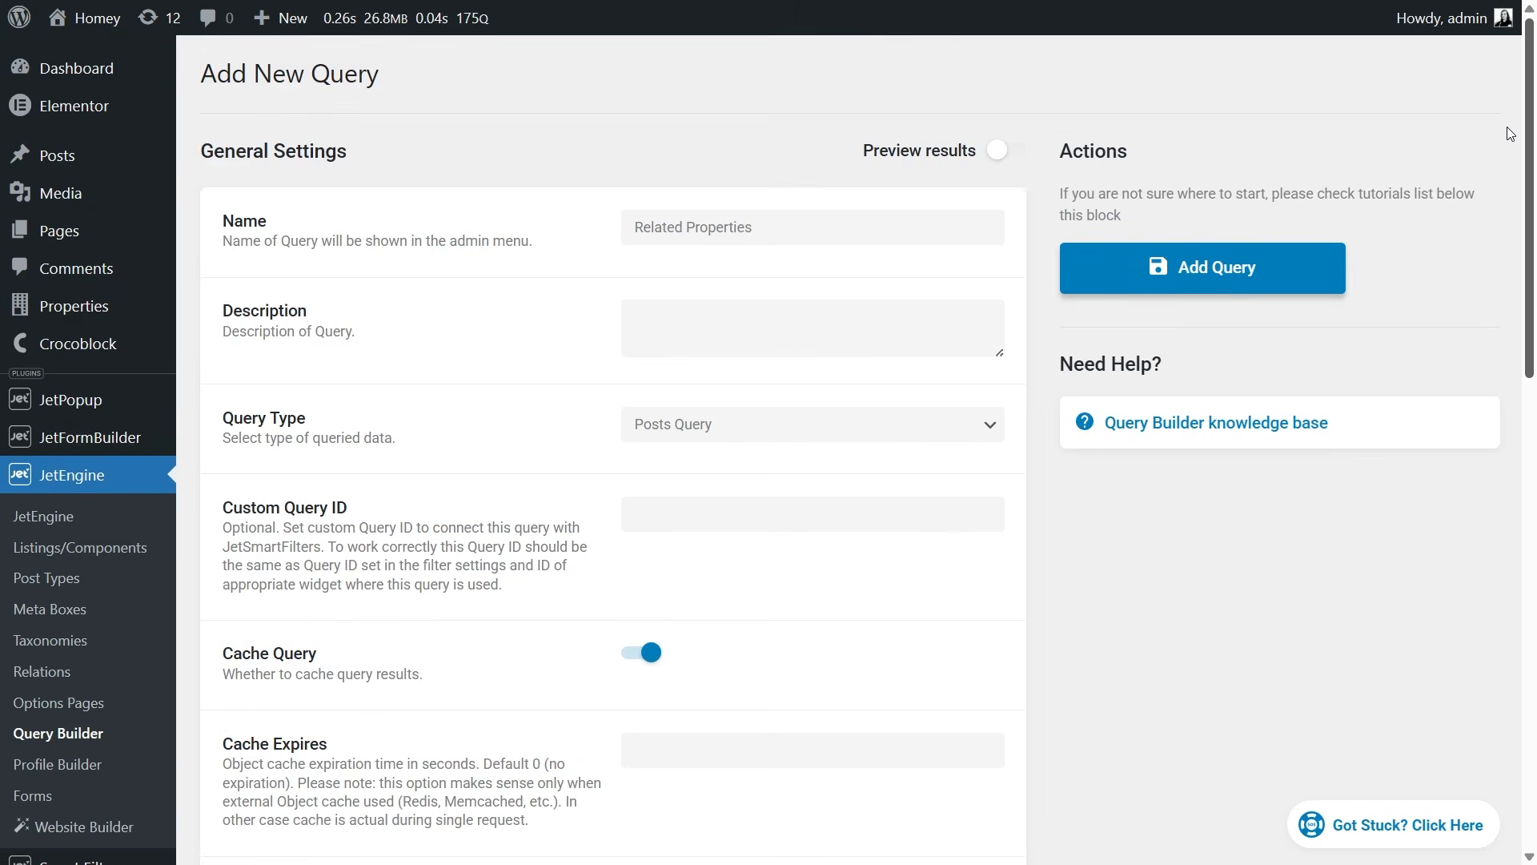
click(1006, 150)
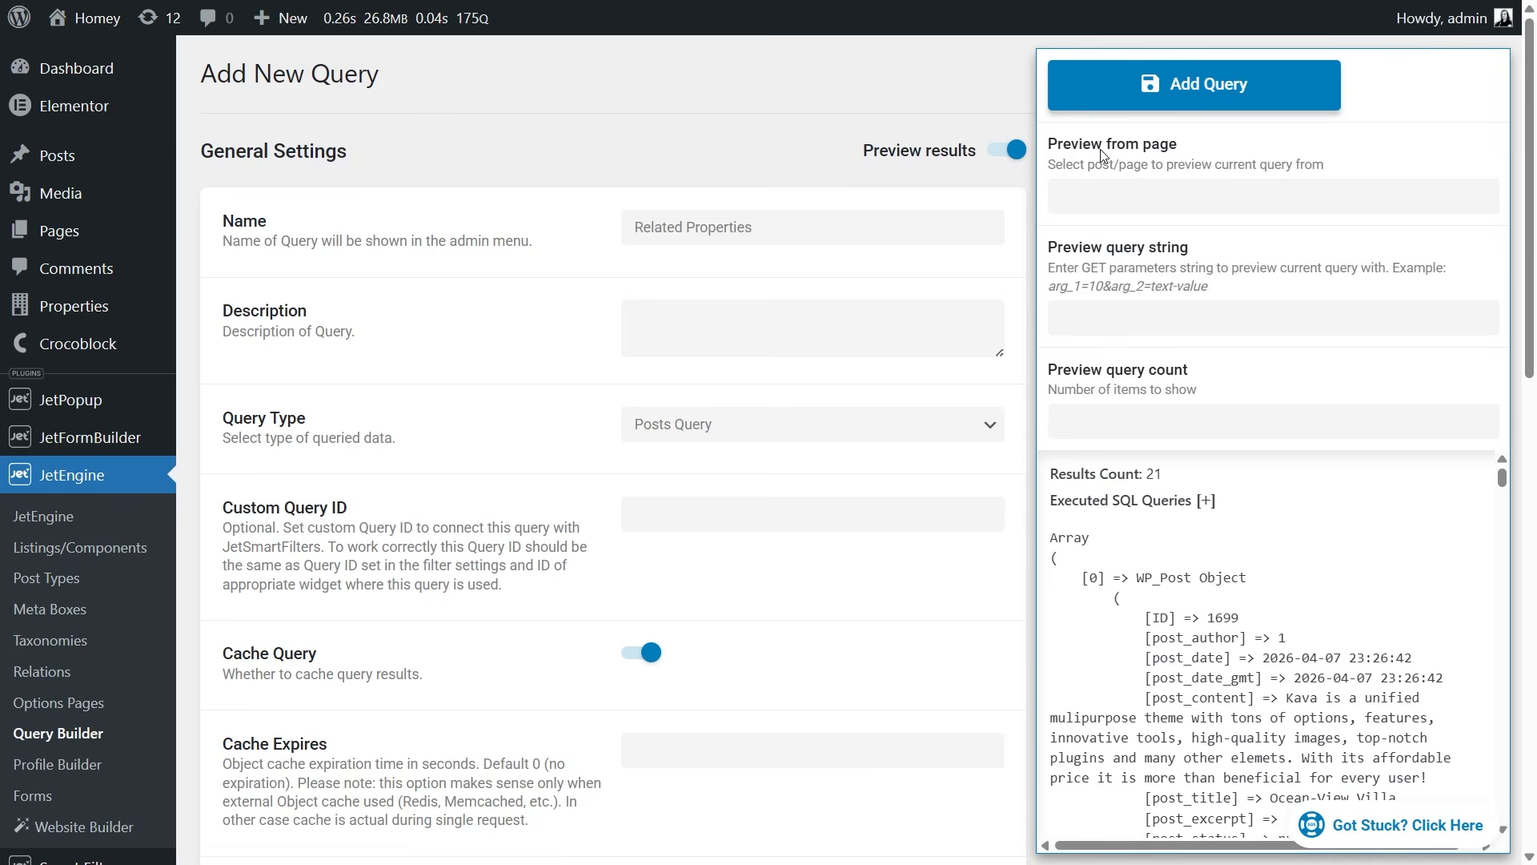
click(1104, 196)
text(/properties/tempat-yang-bagus-with-pool/)
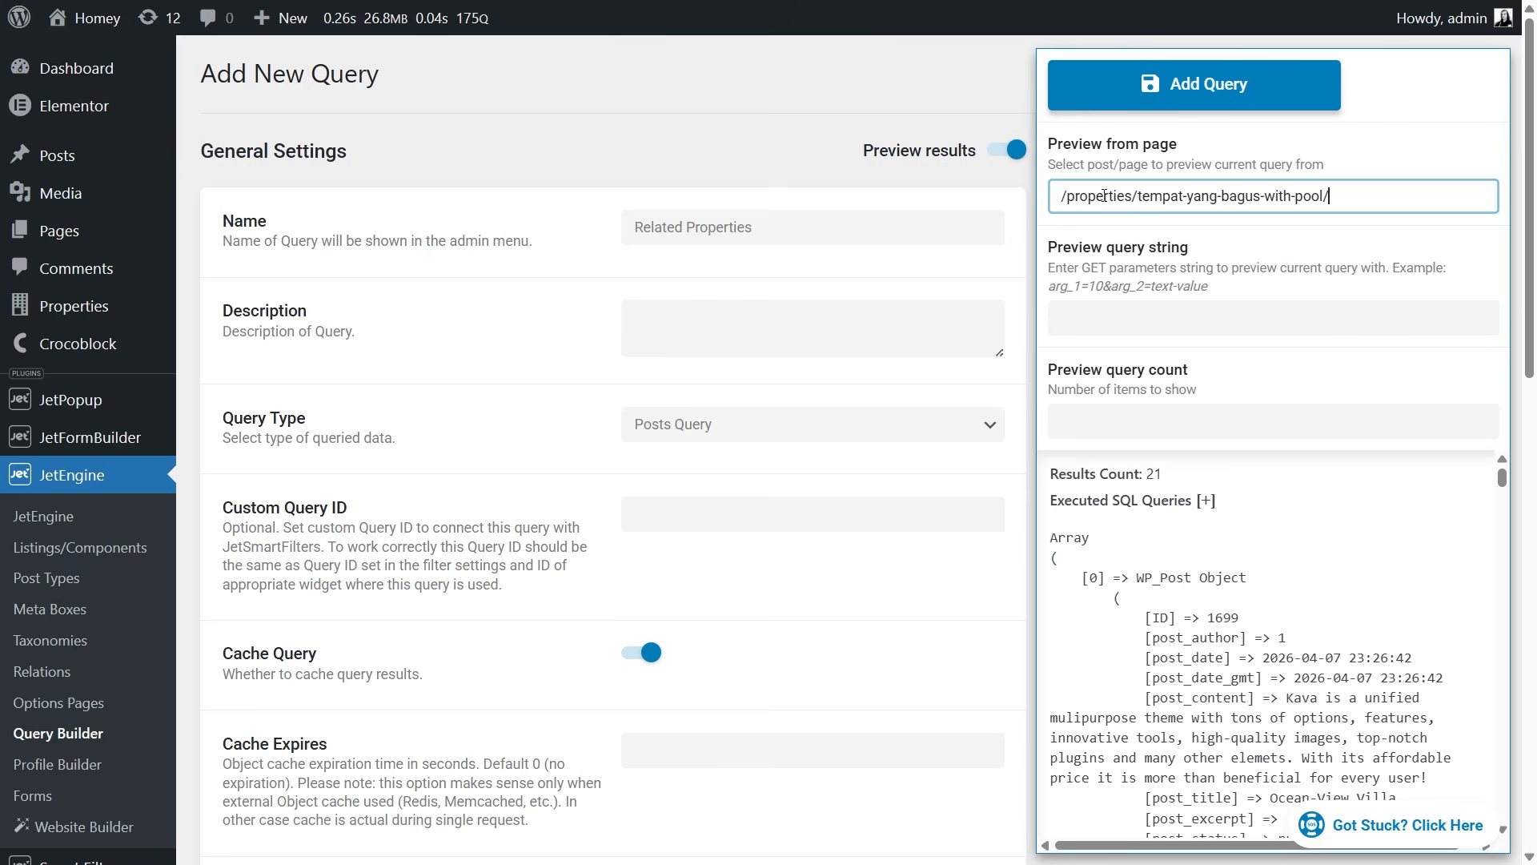
click(1116, 233)
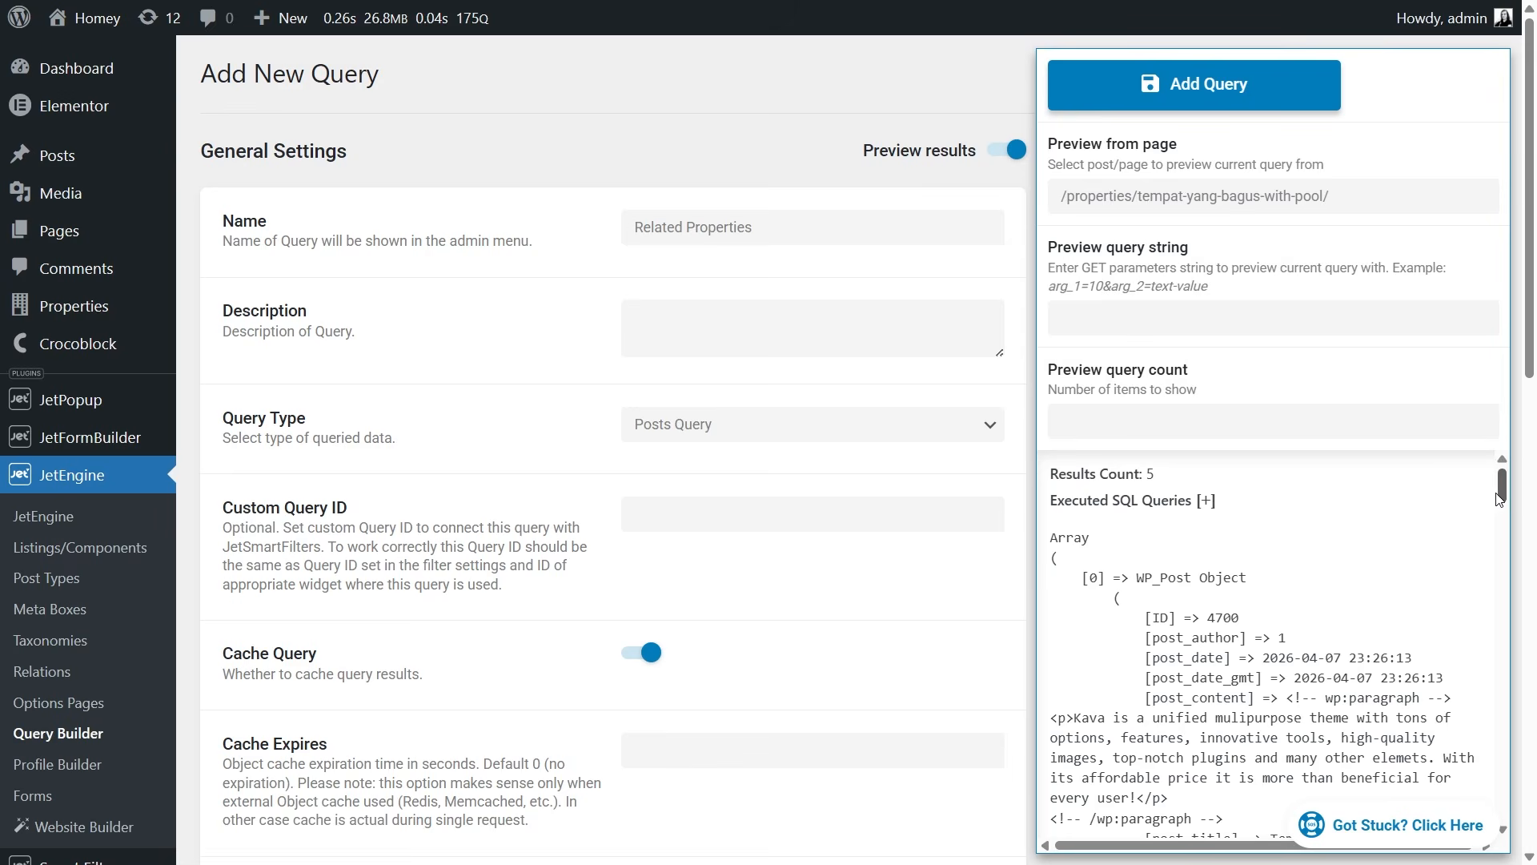
drag(1501, 498, 1507, 516)
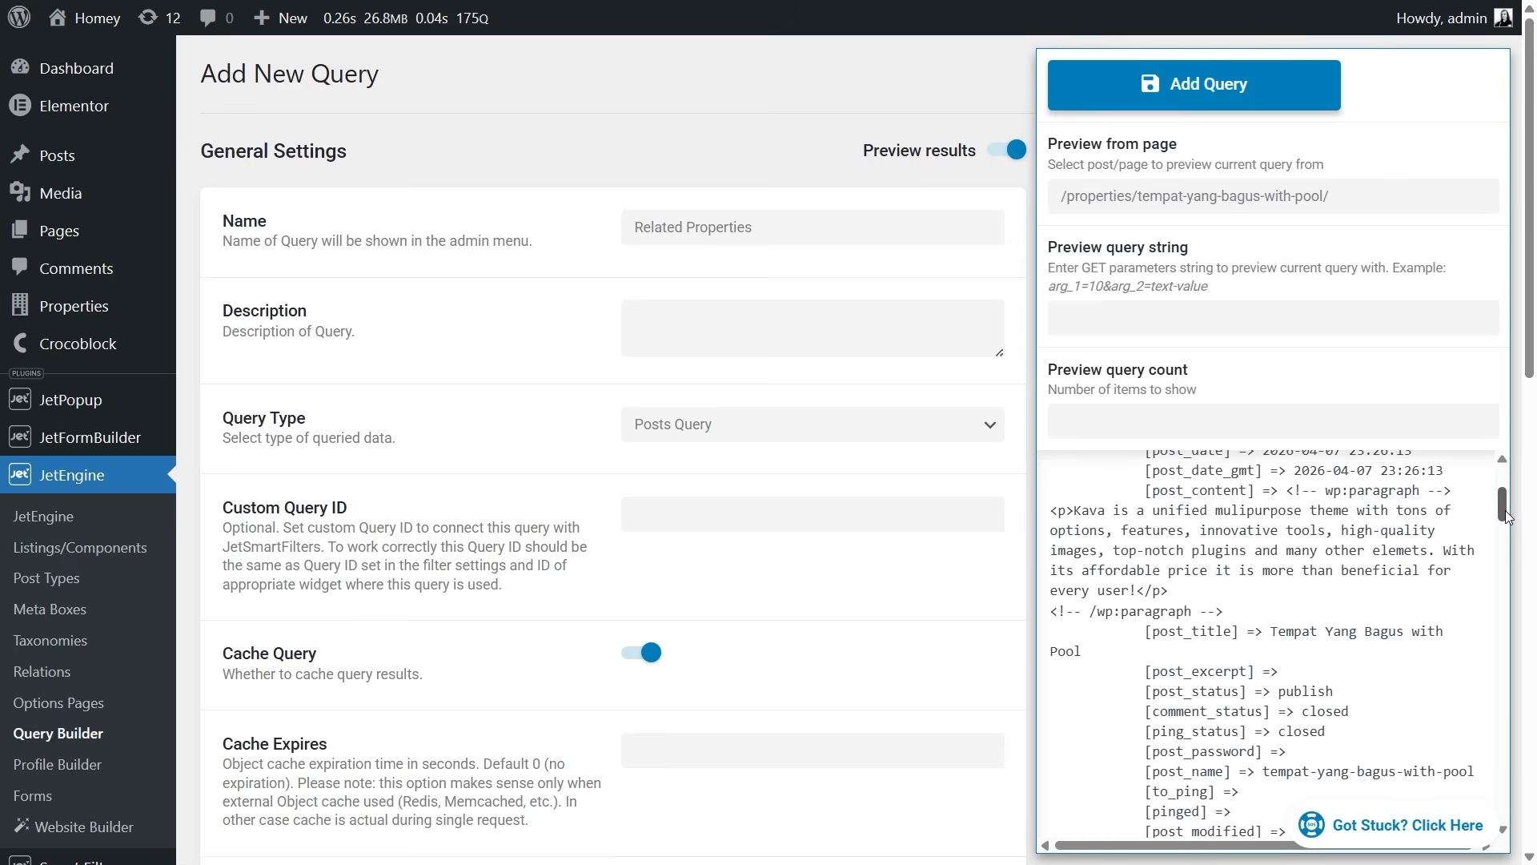
drag(1271, 631, 1336, 650)
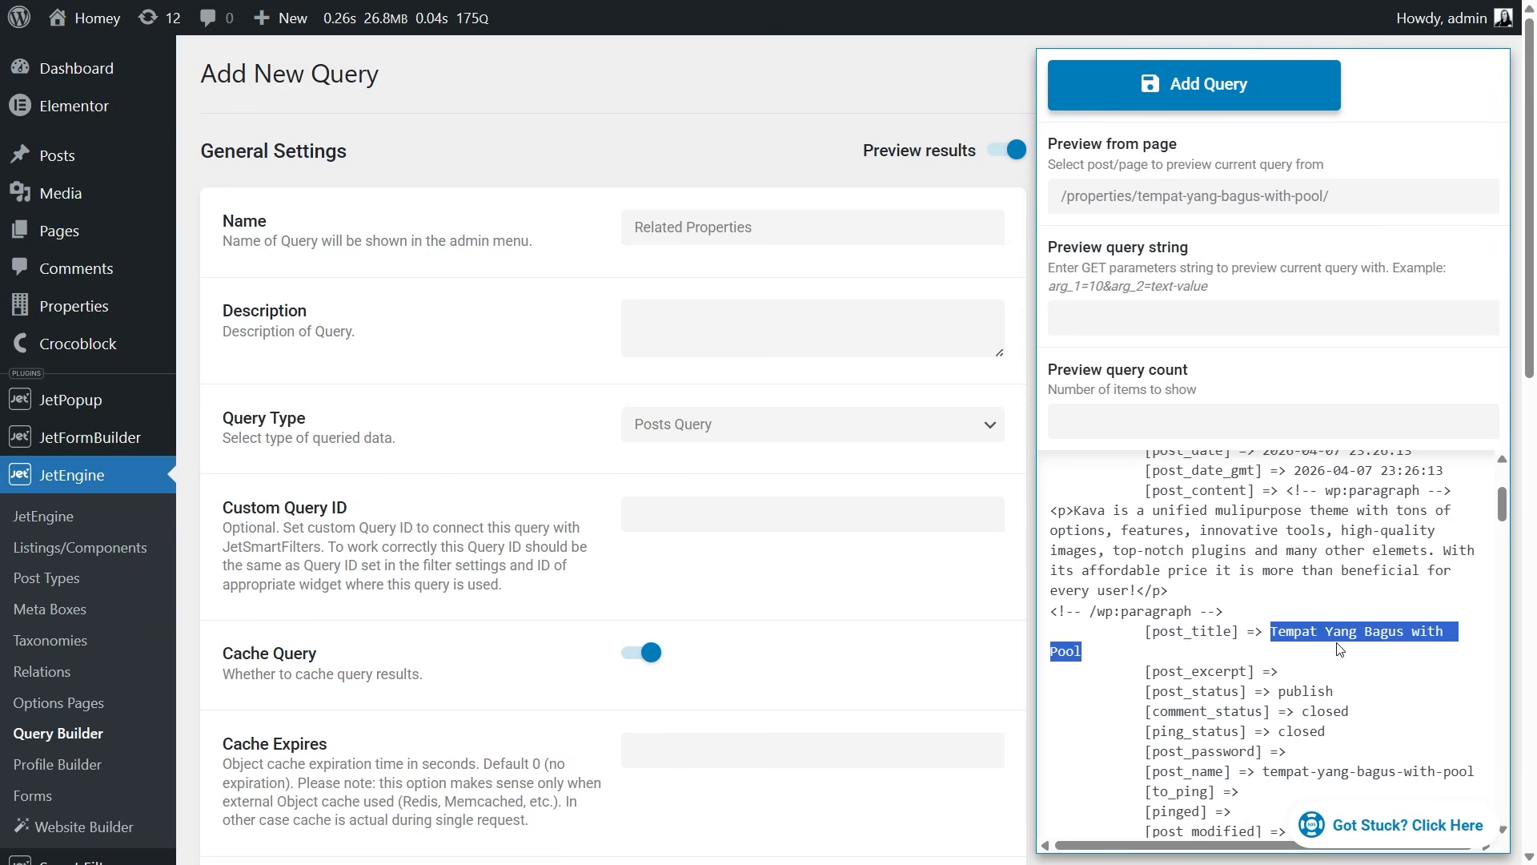
Step: Exclude the current property by setting Post Not In to the Current ID macro, and check the preview's results count
drag(1531, 359, 1532, 671)
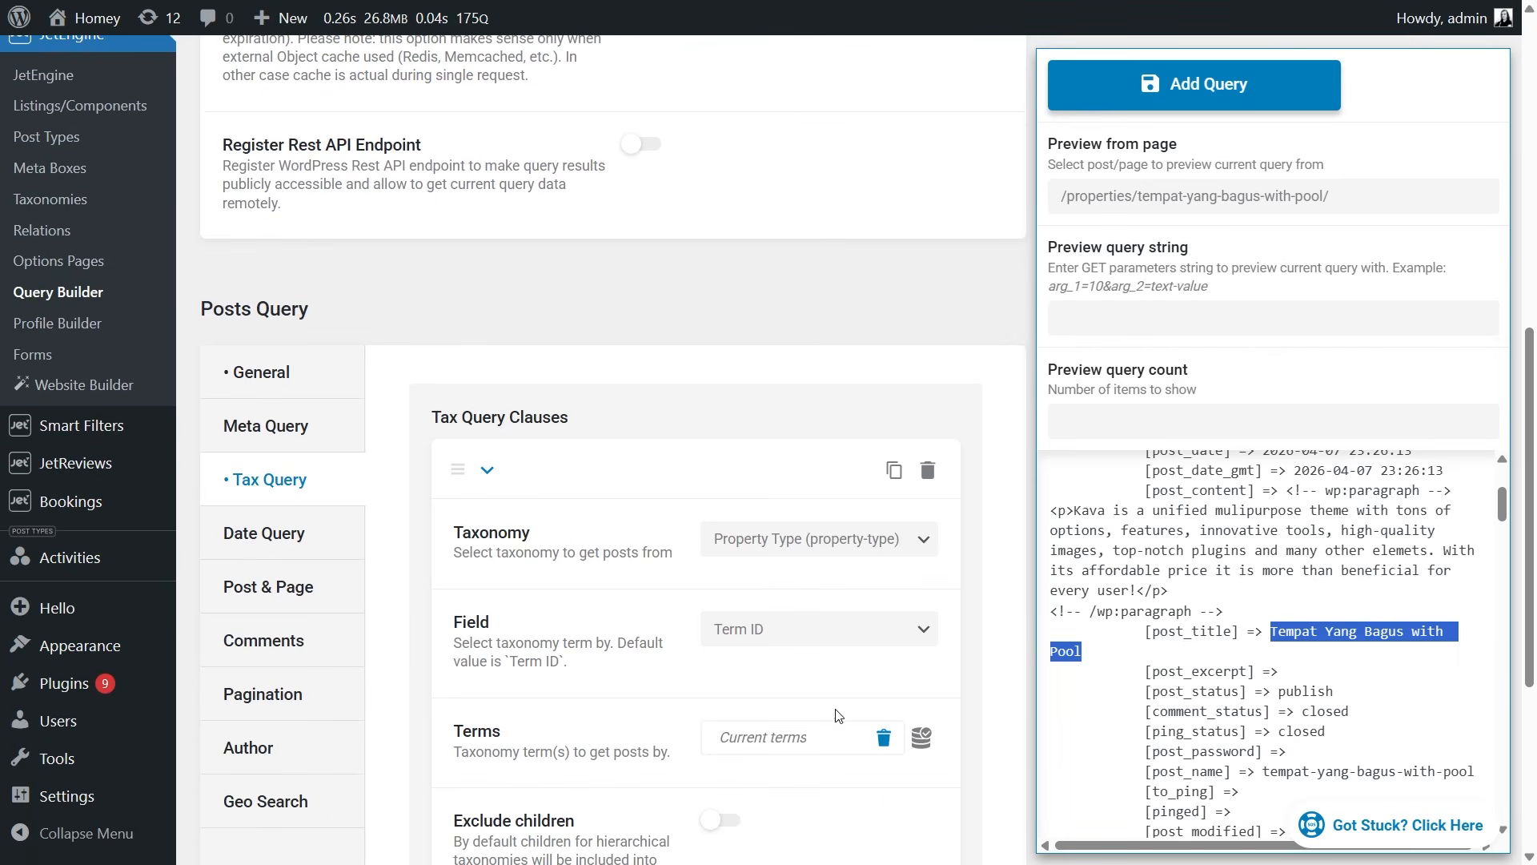
click(317, 590)
click(943, 604)
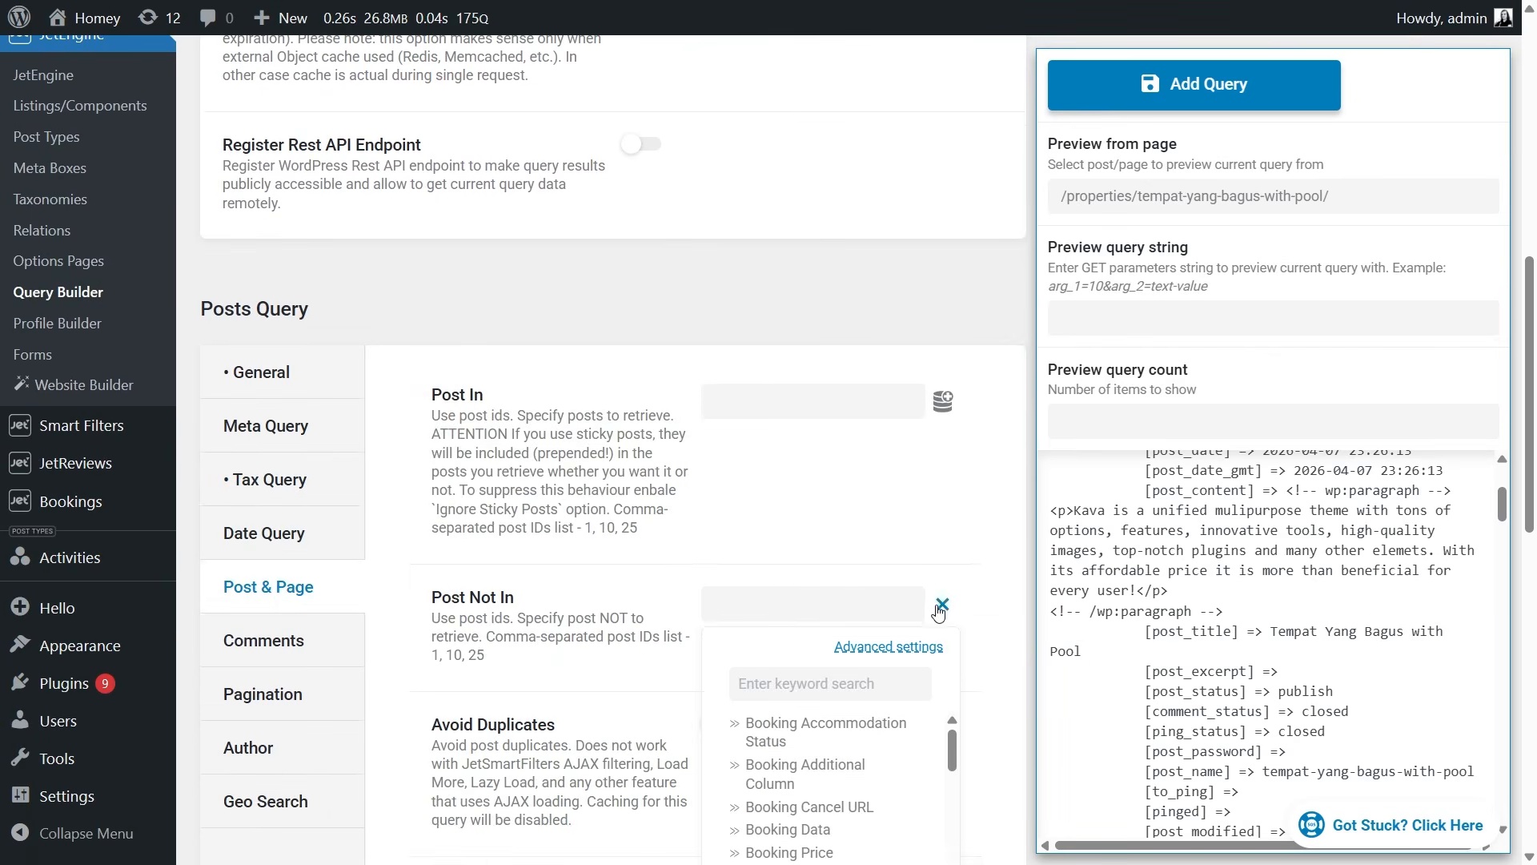
text(c)
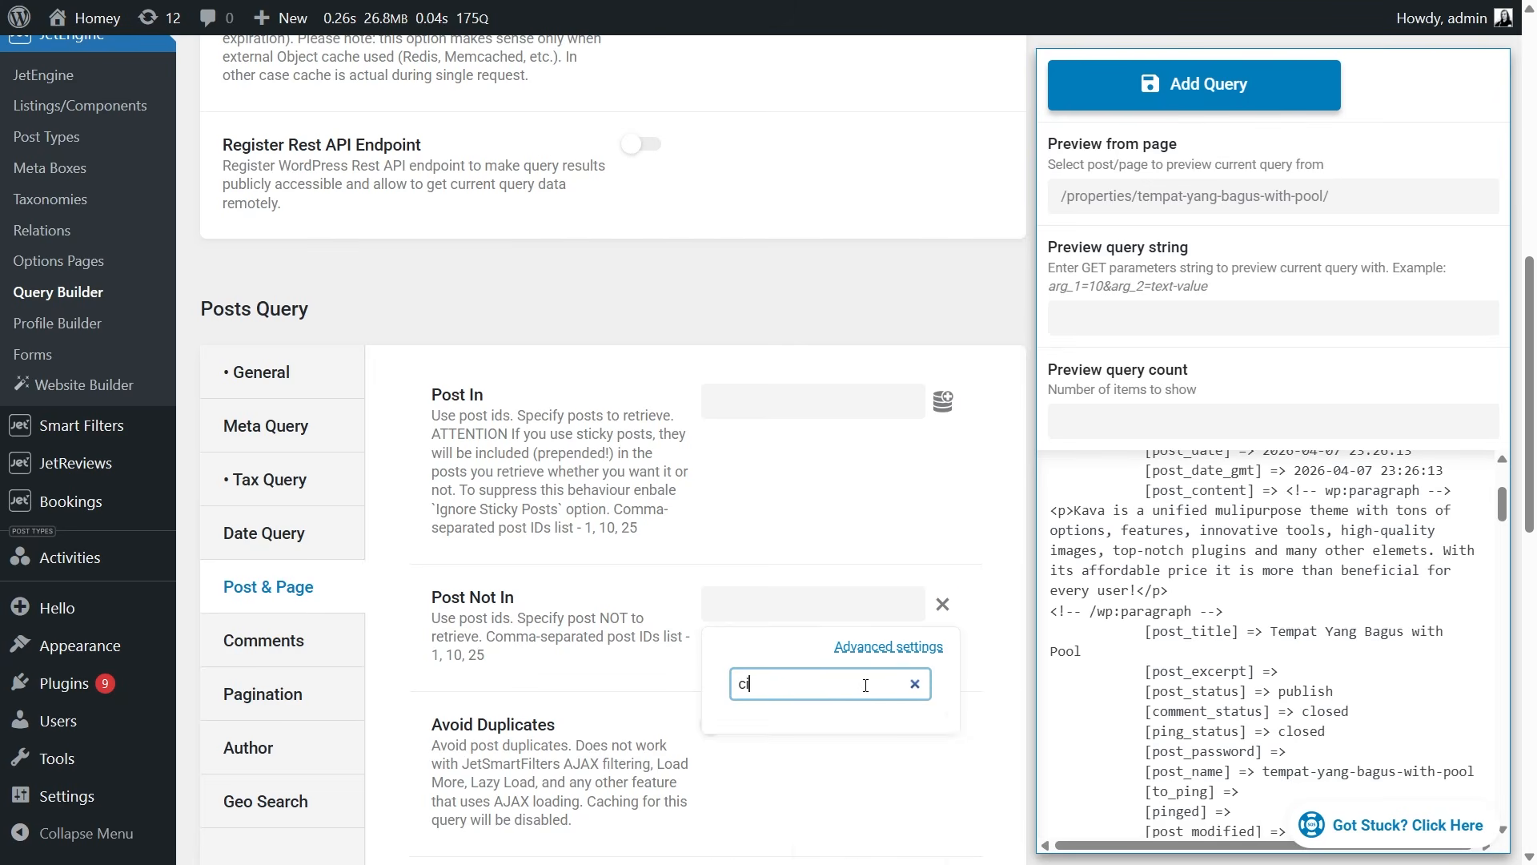
text(ur)
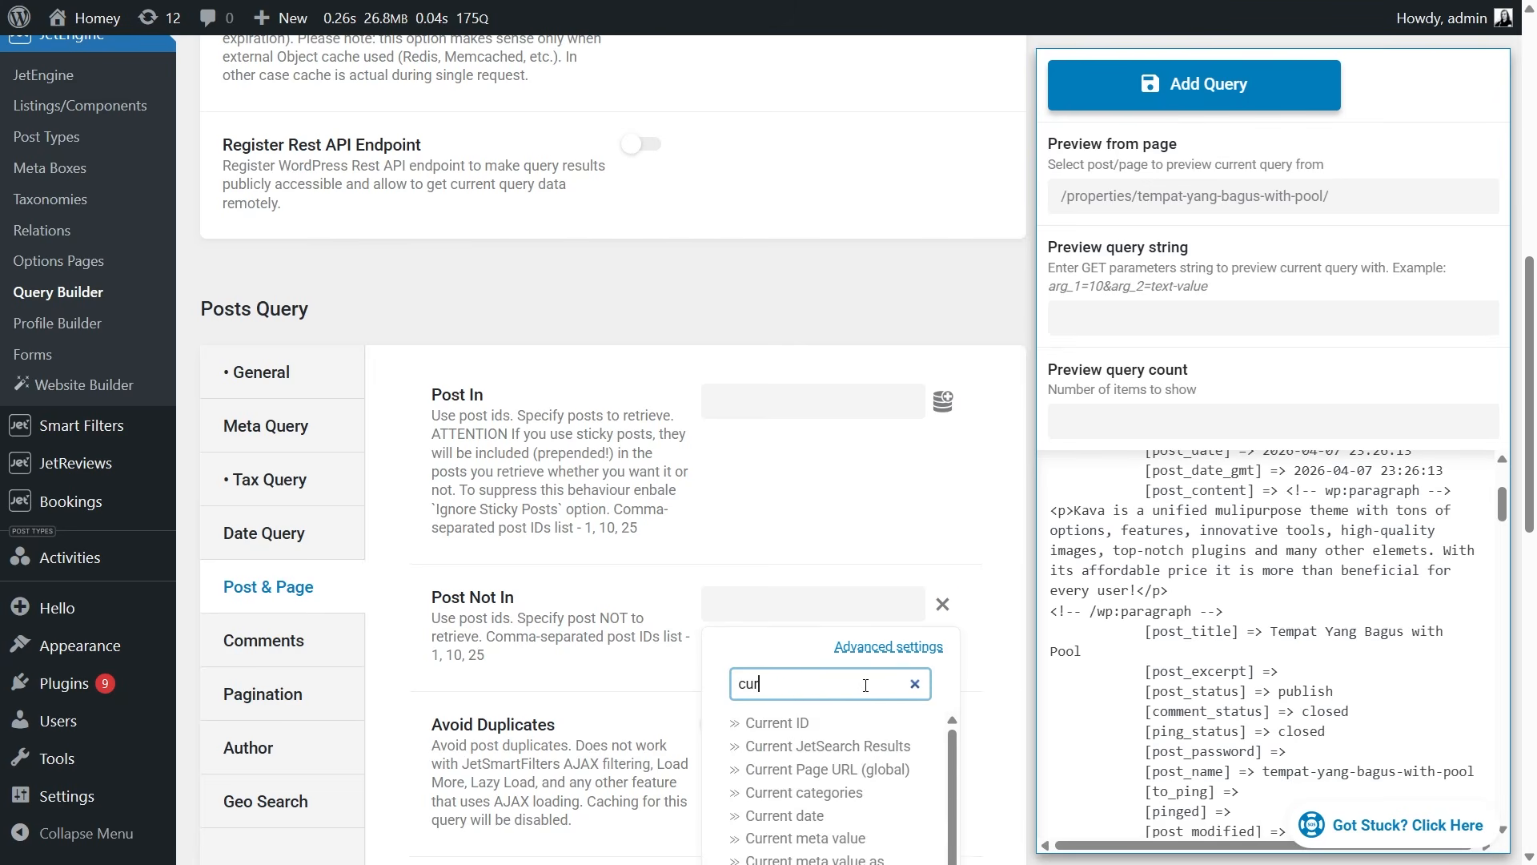
click(810, 723)
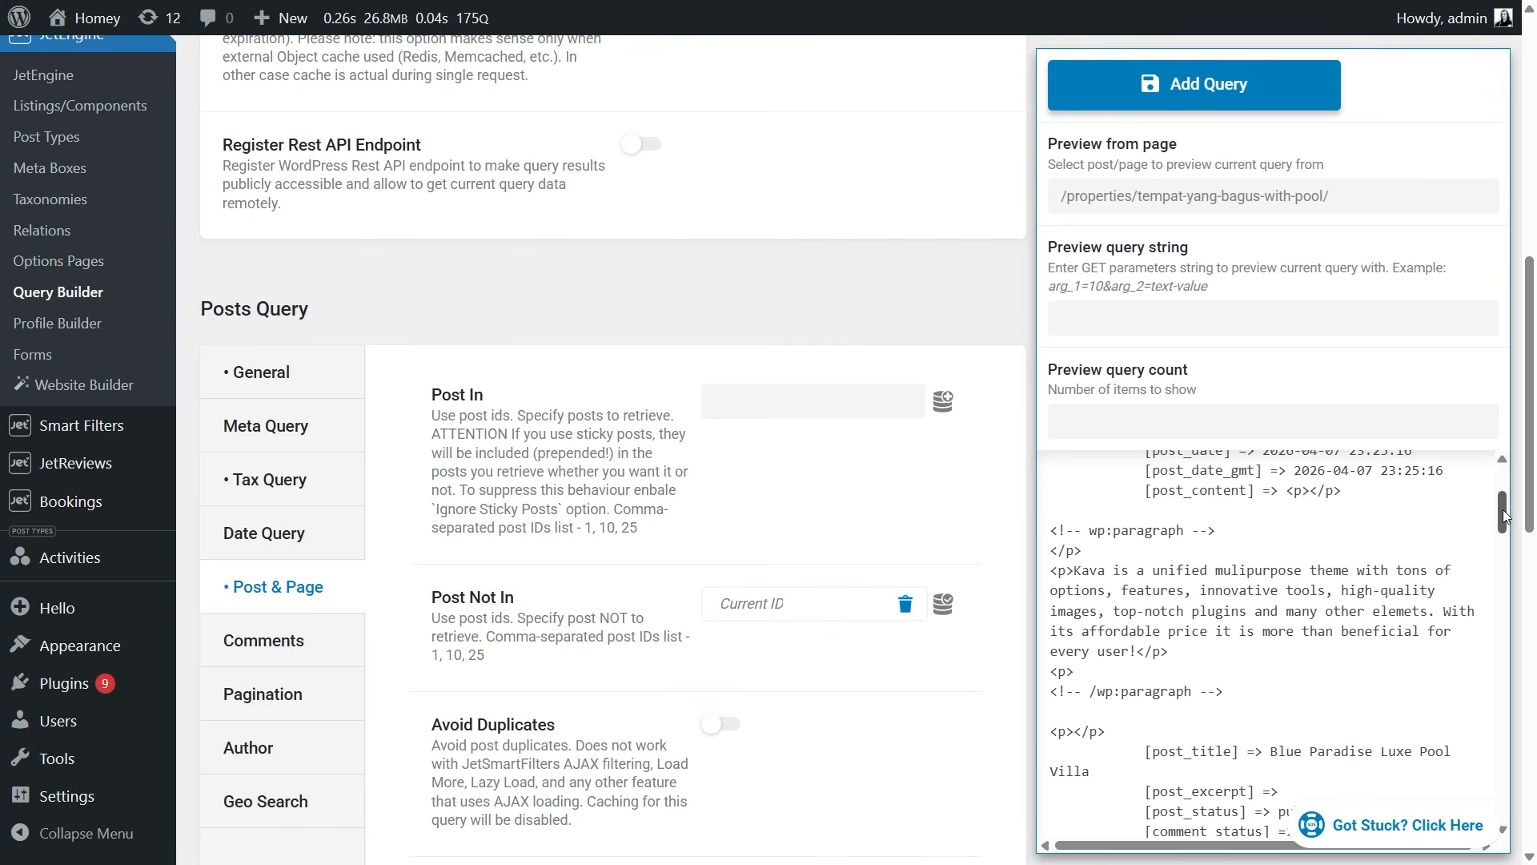
drag(1504, 514, 1501, 468)
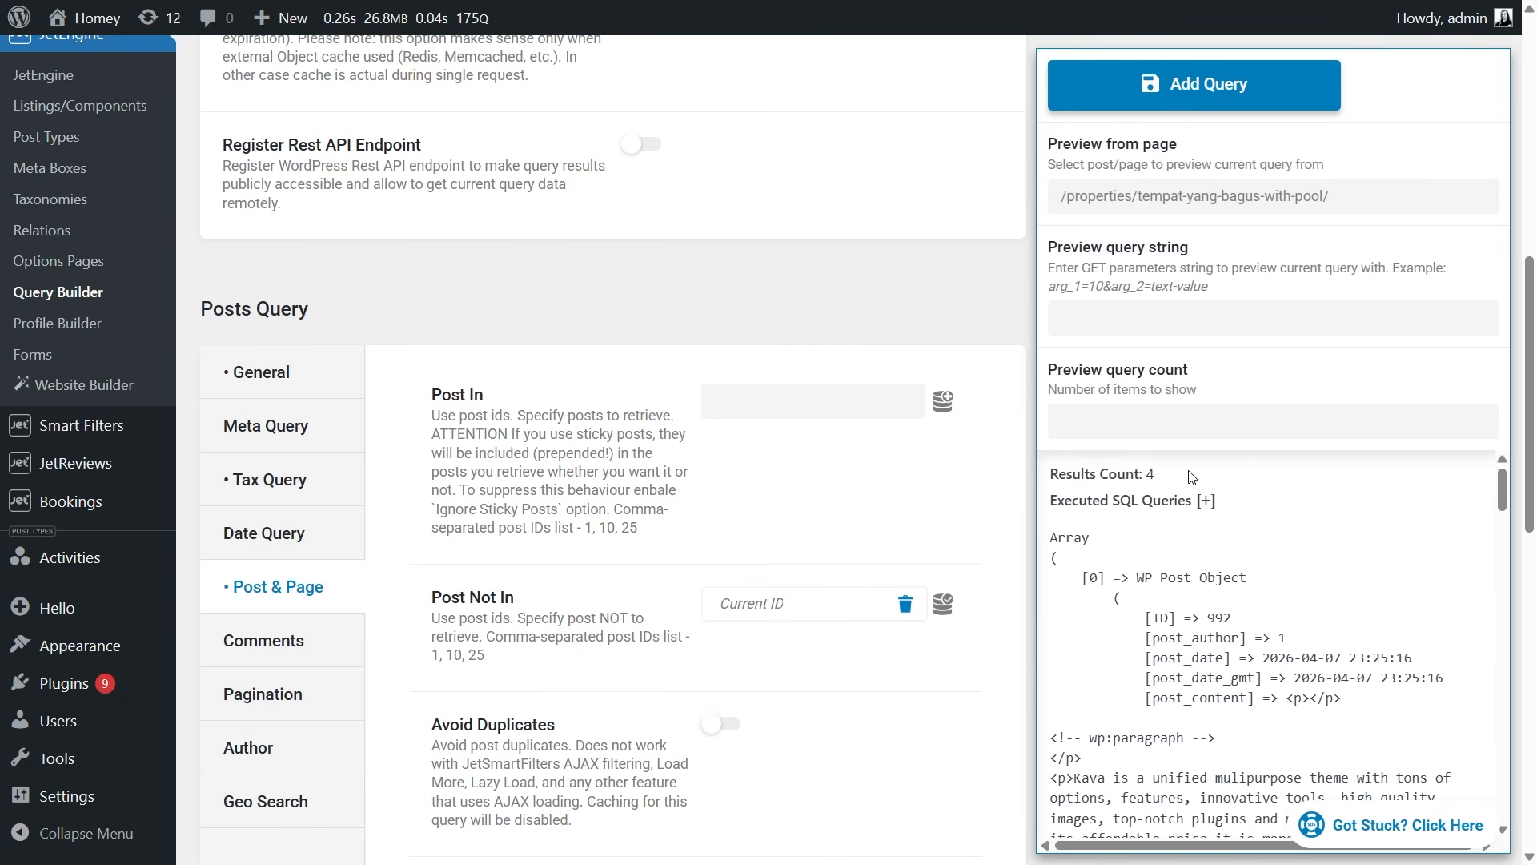
drag(1165, 474, 1148, 474)
Step: Add a second tax query clause with the Country (country) taxonomy and Term ID as its field
click(318, 478)
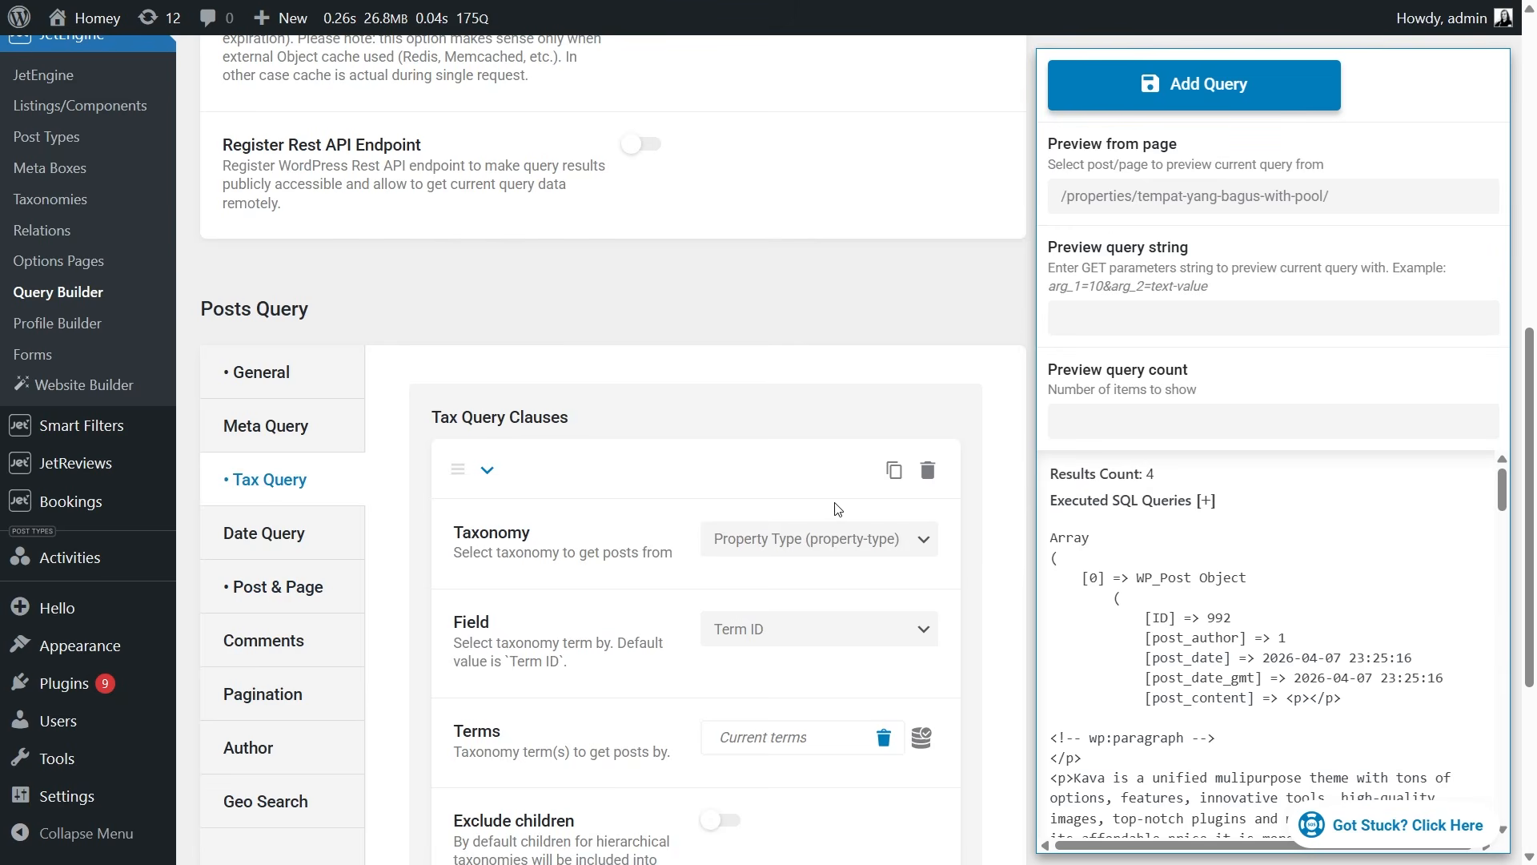
scroll(1001, 523, down, 1)
scroll(1001, 522, down, 4)
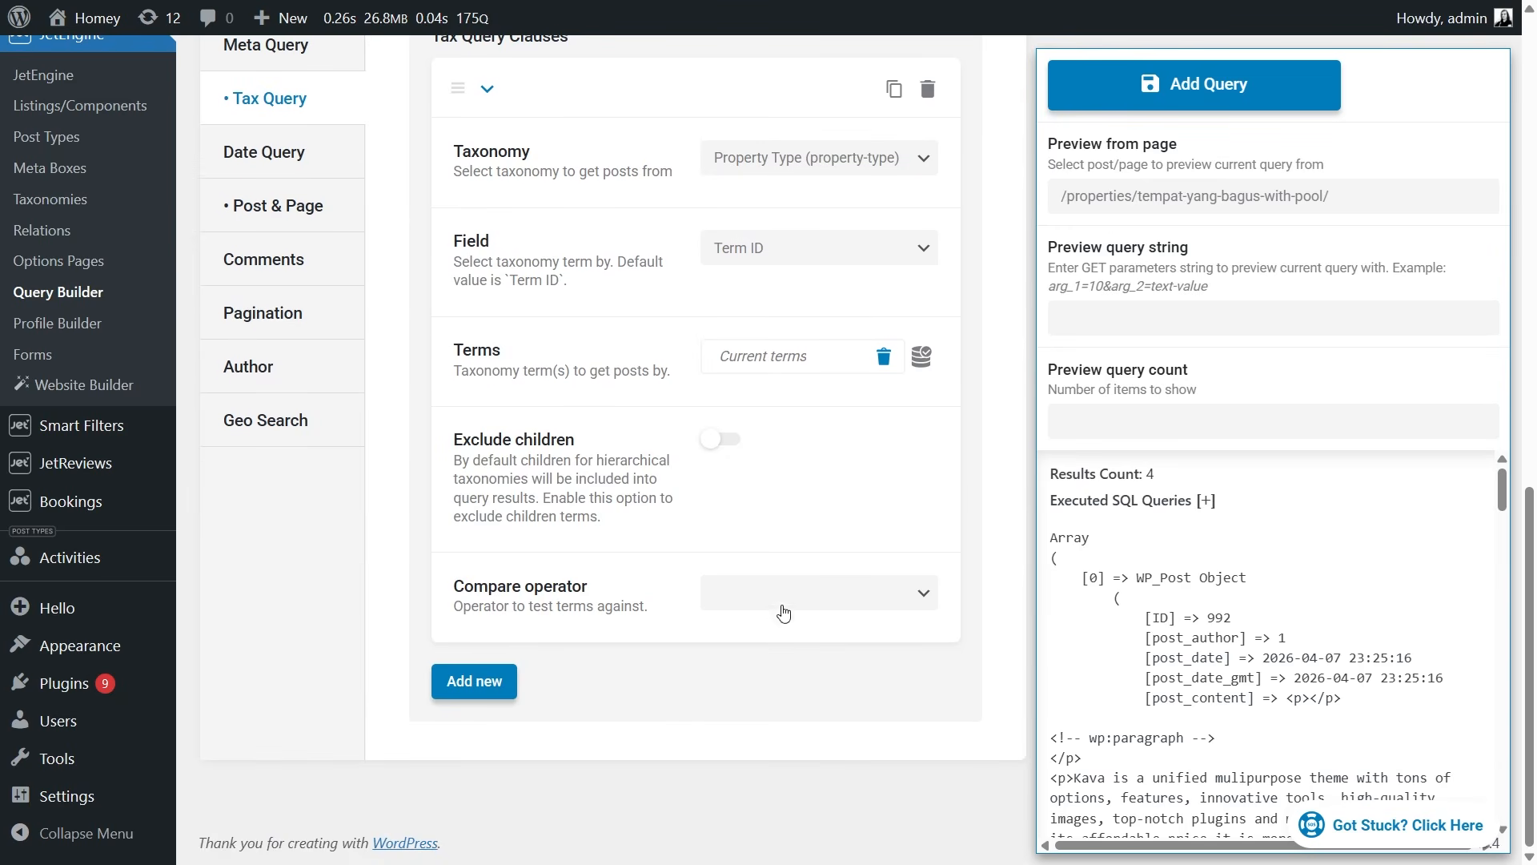
click(504, 686)
scroll(641, 621, down, 5)
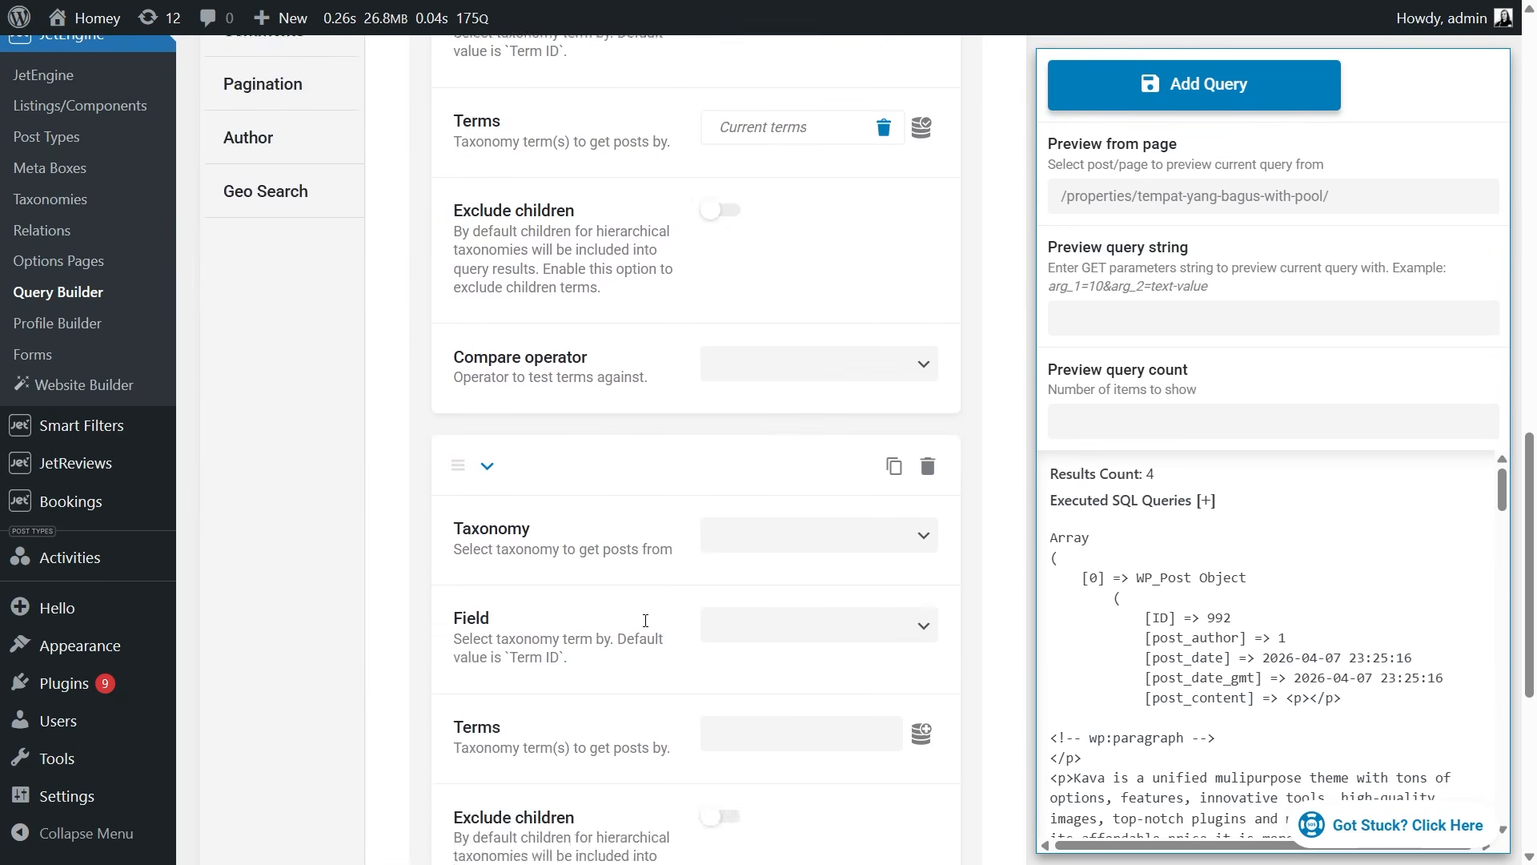
click(770, 368)
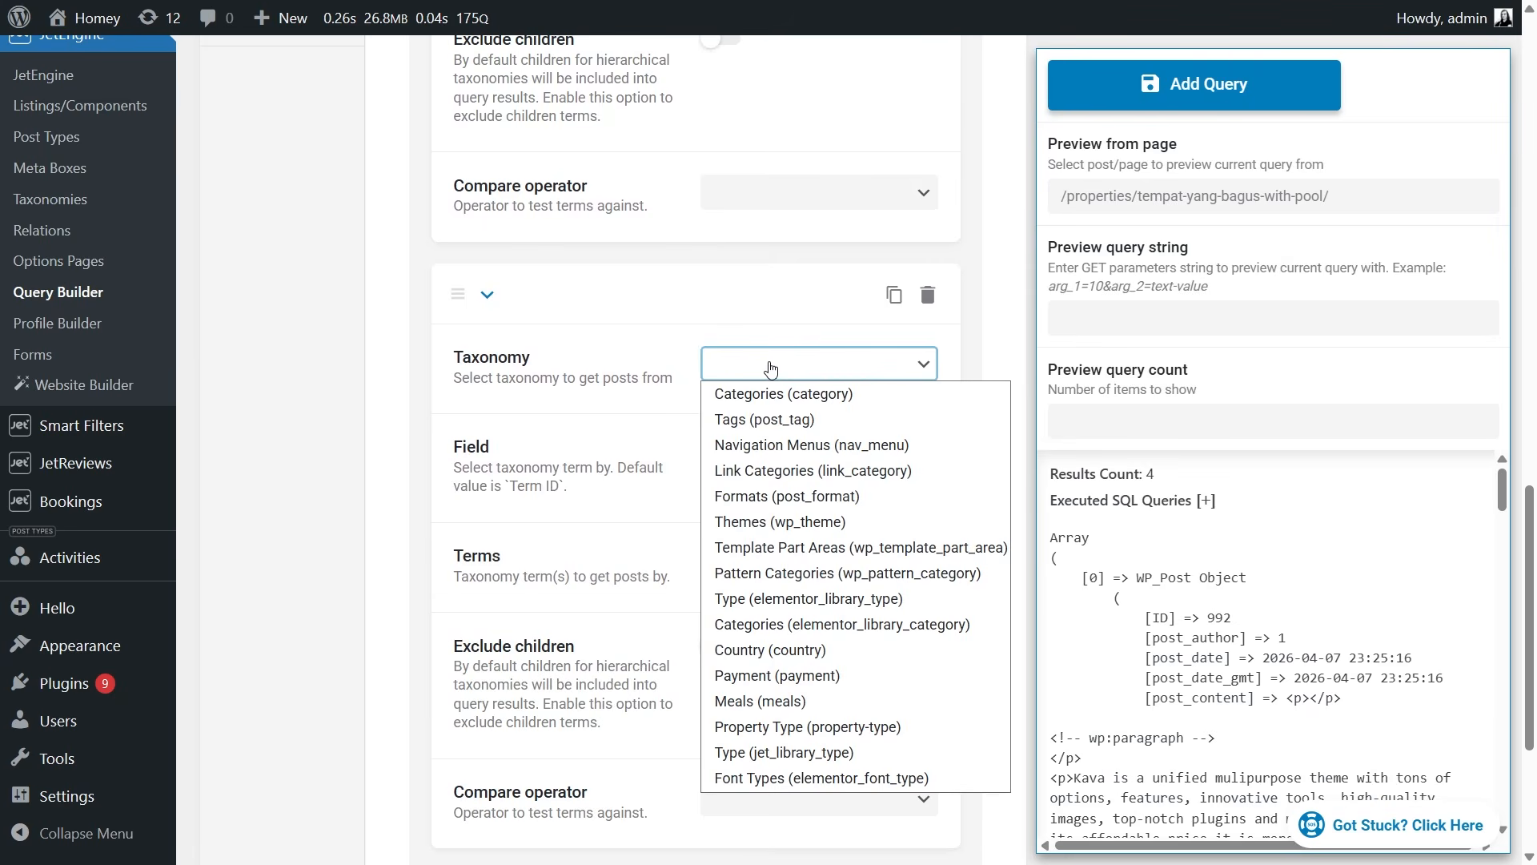
click(770, 649)
click(803, 456)
Step: Set the second clause's Terms to the Current terms macro with the Country taxonomy
click(921, 562)
click(846, 647)
text(curr)
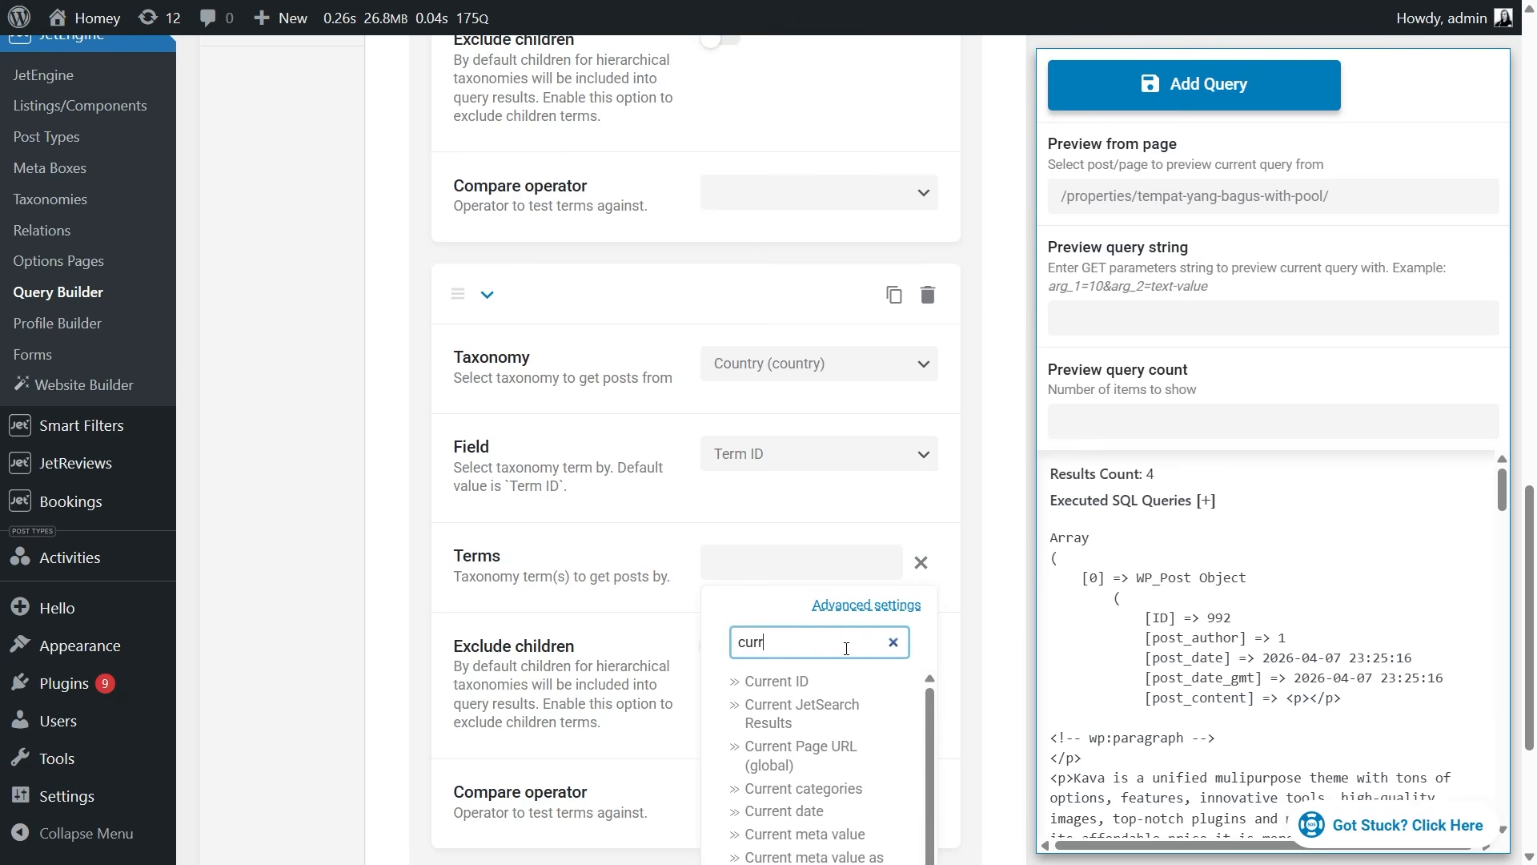
scroll(858, 683, down, 4)
click(833, 729)
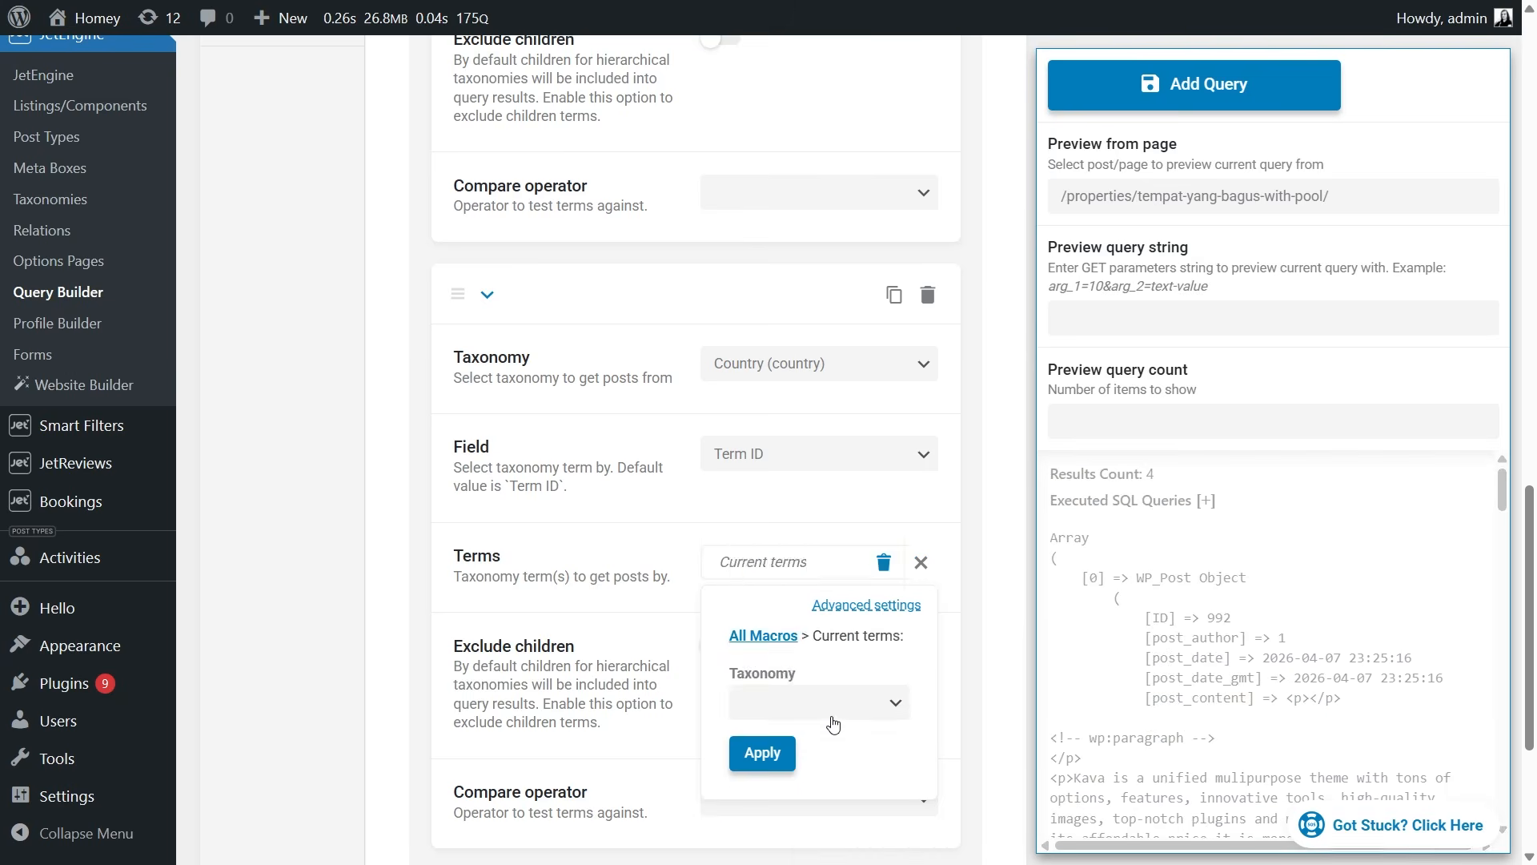
click(832, 703)
click(783, 599)
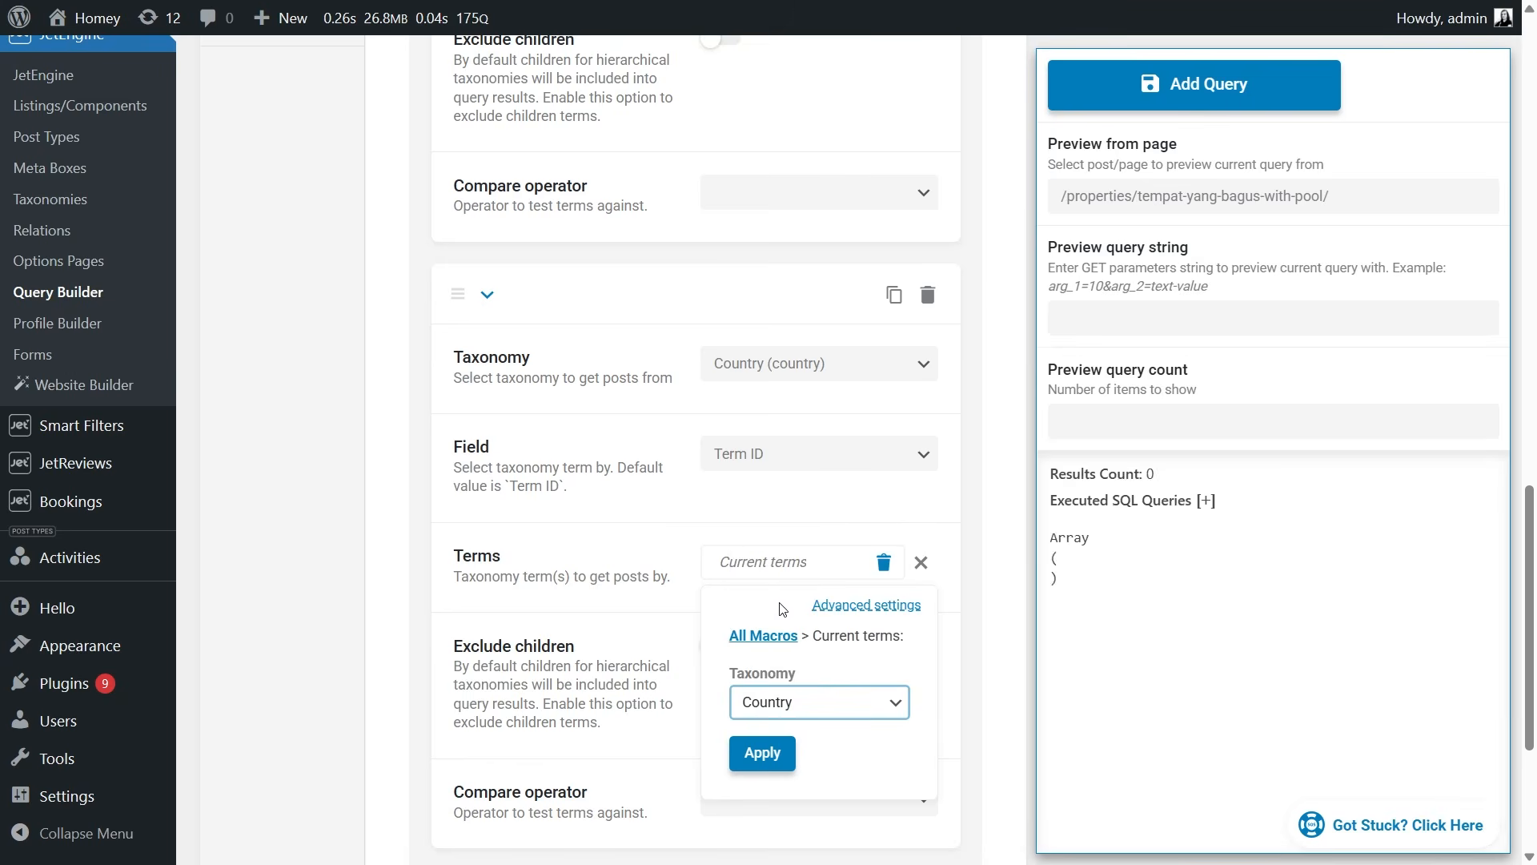
click(769, 752)
Step: Set the relation between the tax query clauses to And and check the preview's results count
scroll(878, 674, down, 1)
scroll(879, 675, down, 2)
click(873, 733)
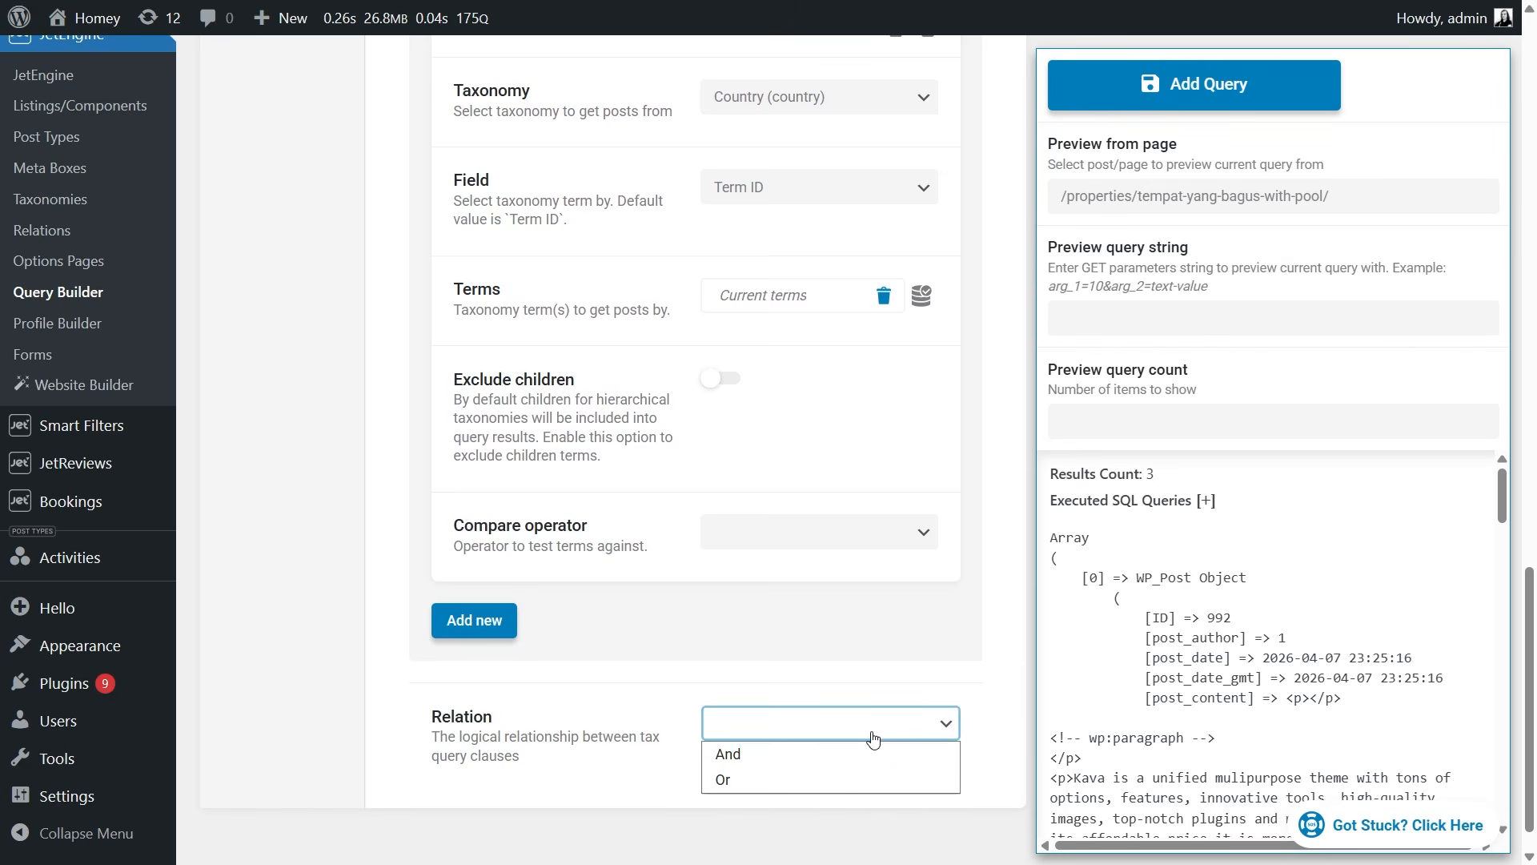
click(848, 754)
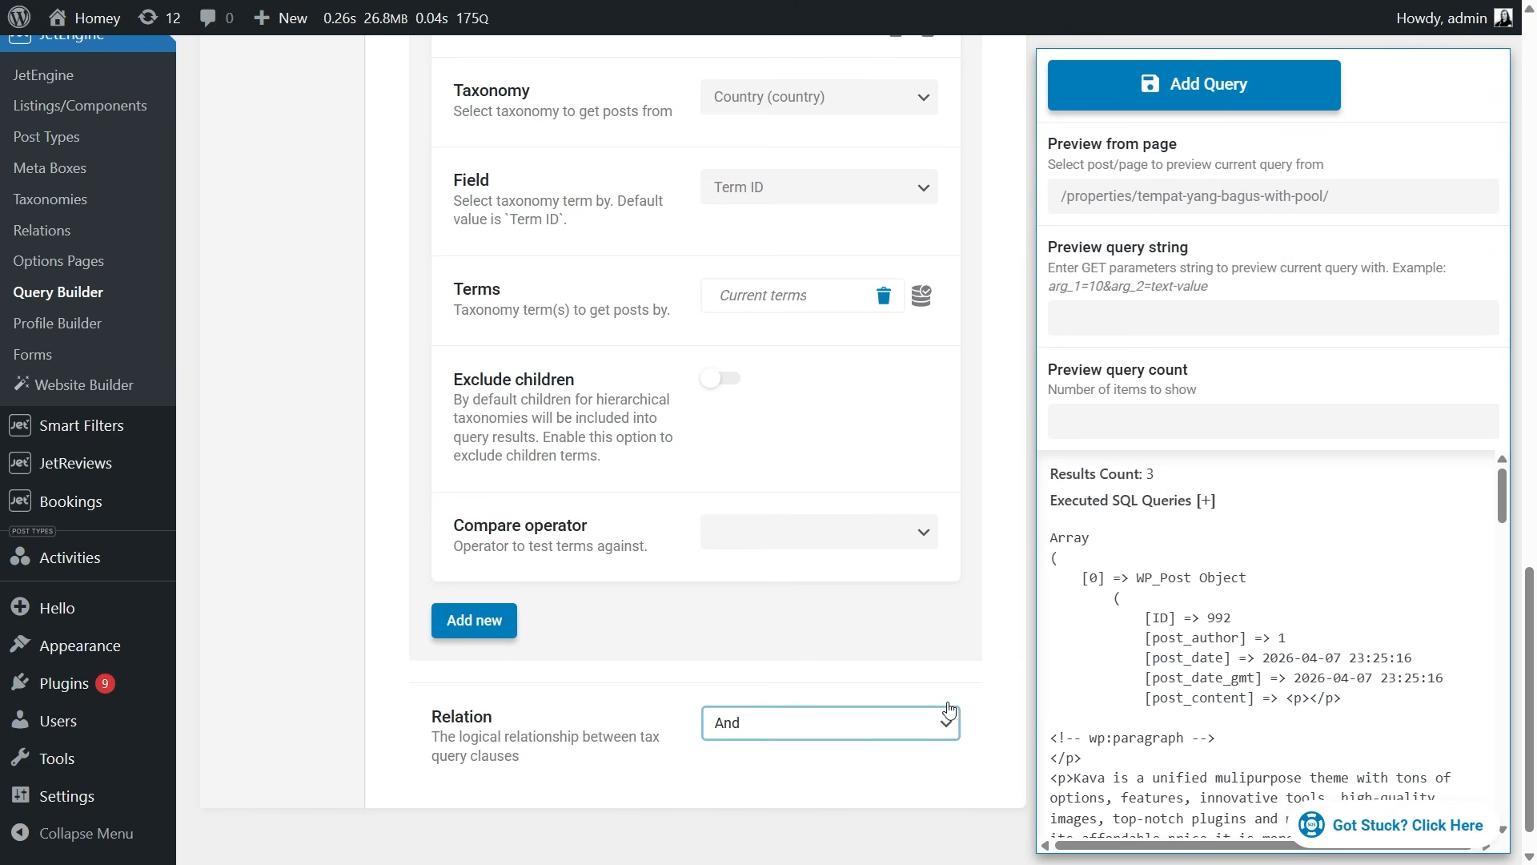
click(1180, 481)
drag(1181, 481, 1051, 485)
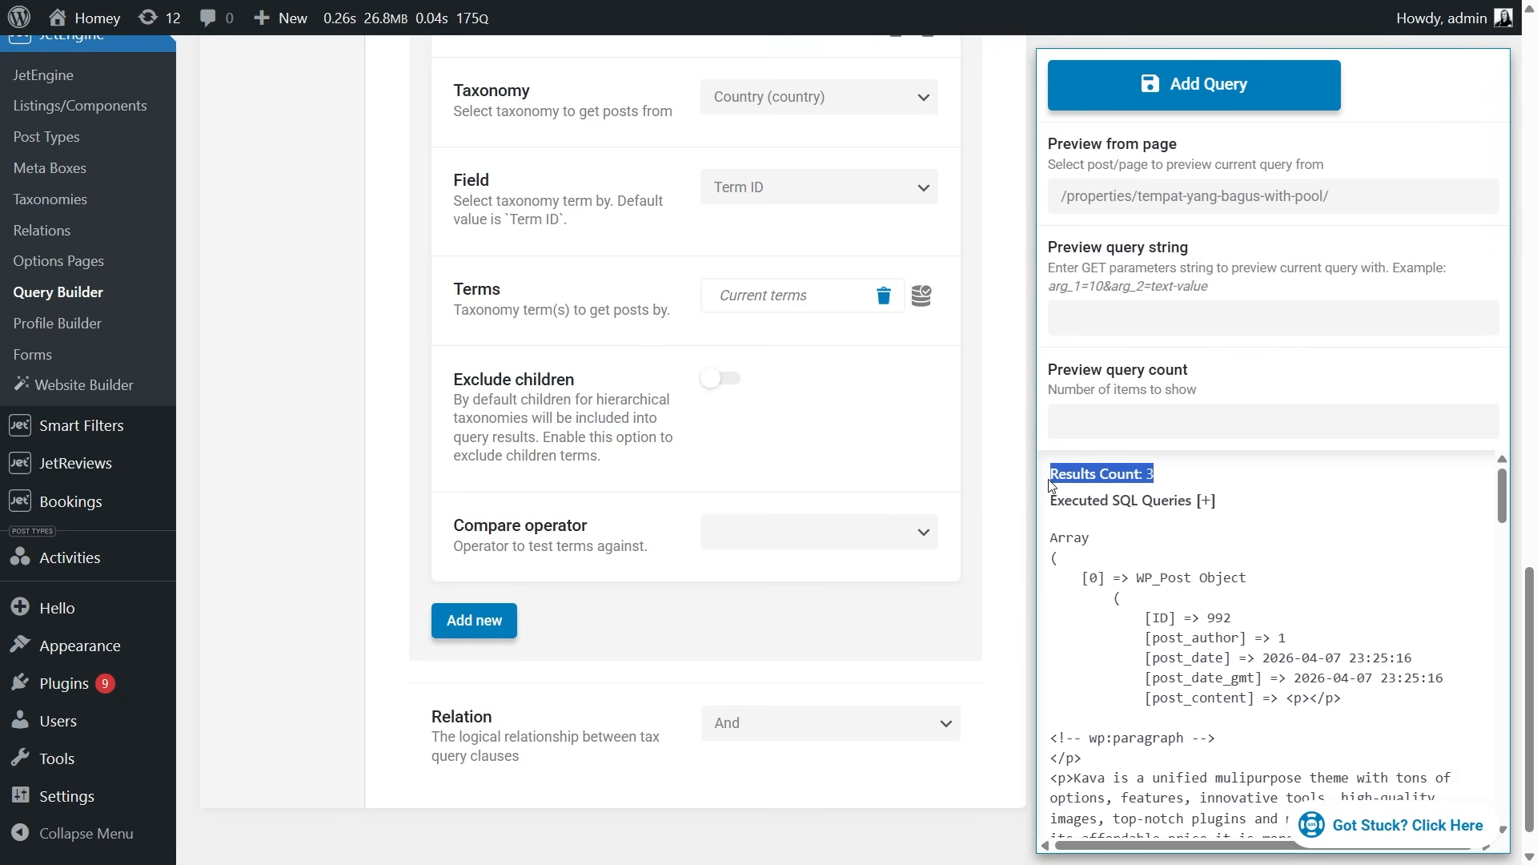
Step: Switch the tax query relation to Or and compare the preview's results count
click(923, 729)
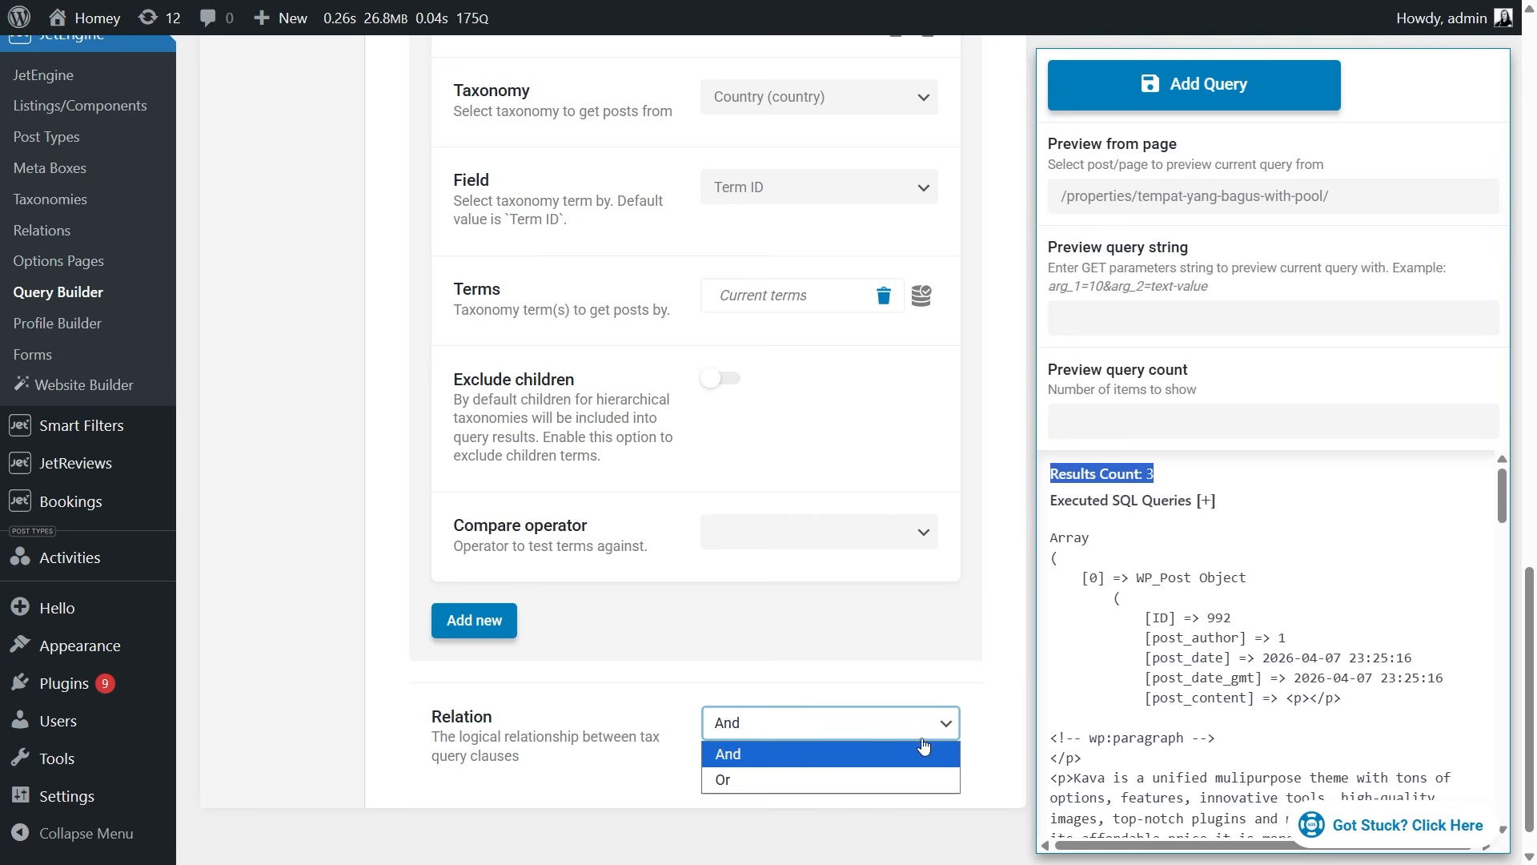
click(927, 780)
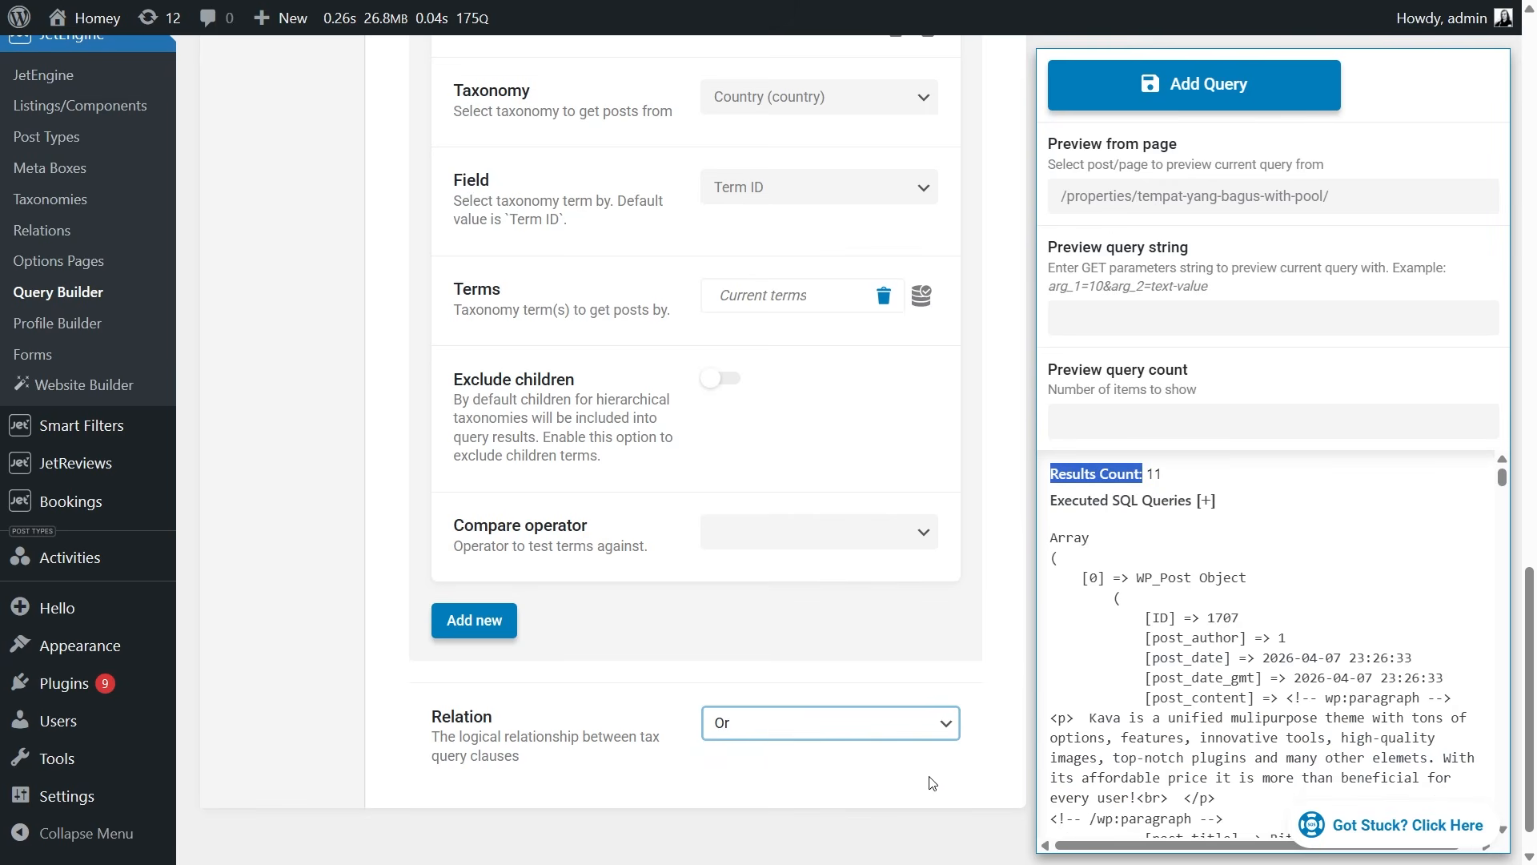
drag(1171, 475, 1054, 478)
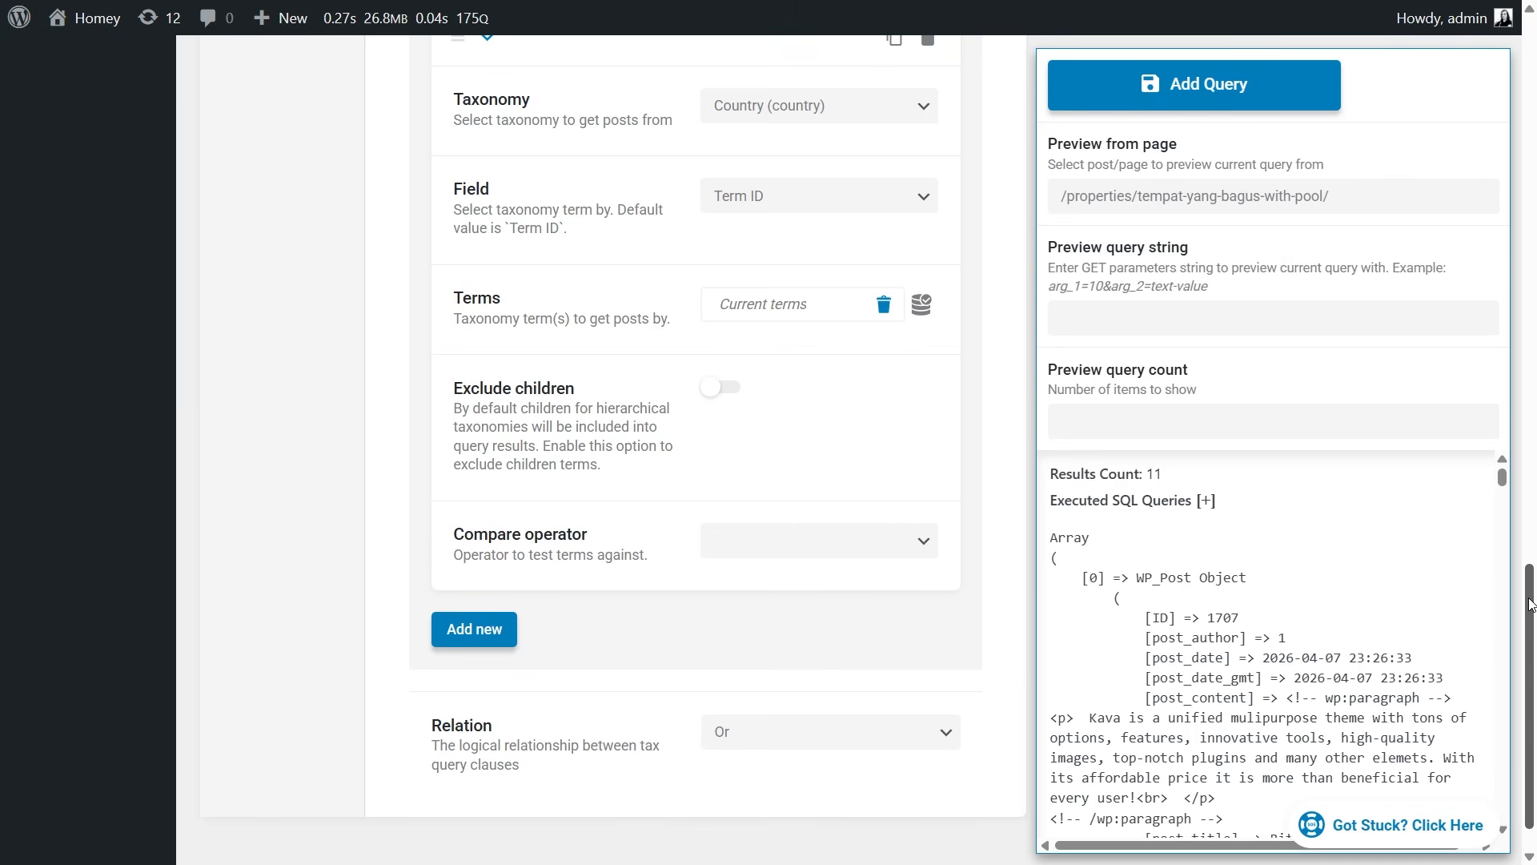
Step: Delete the Country tax query clause and save the Related Properties query
drag(1531, 602, 1531, 518)
click(930, 317)
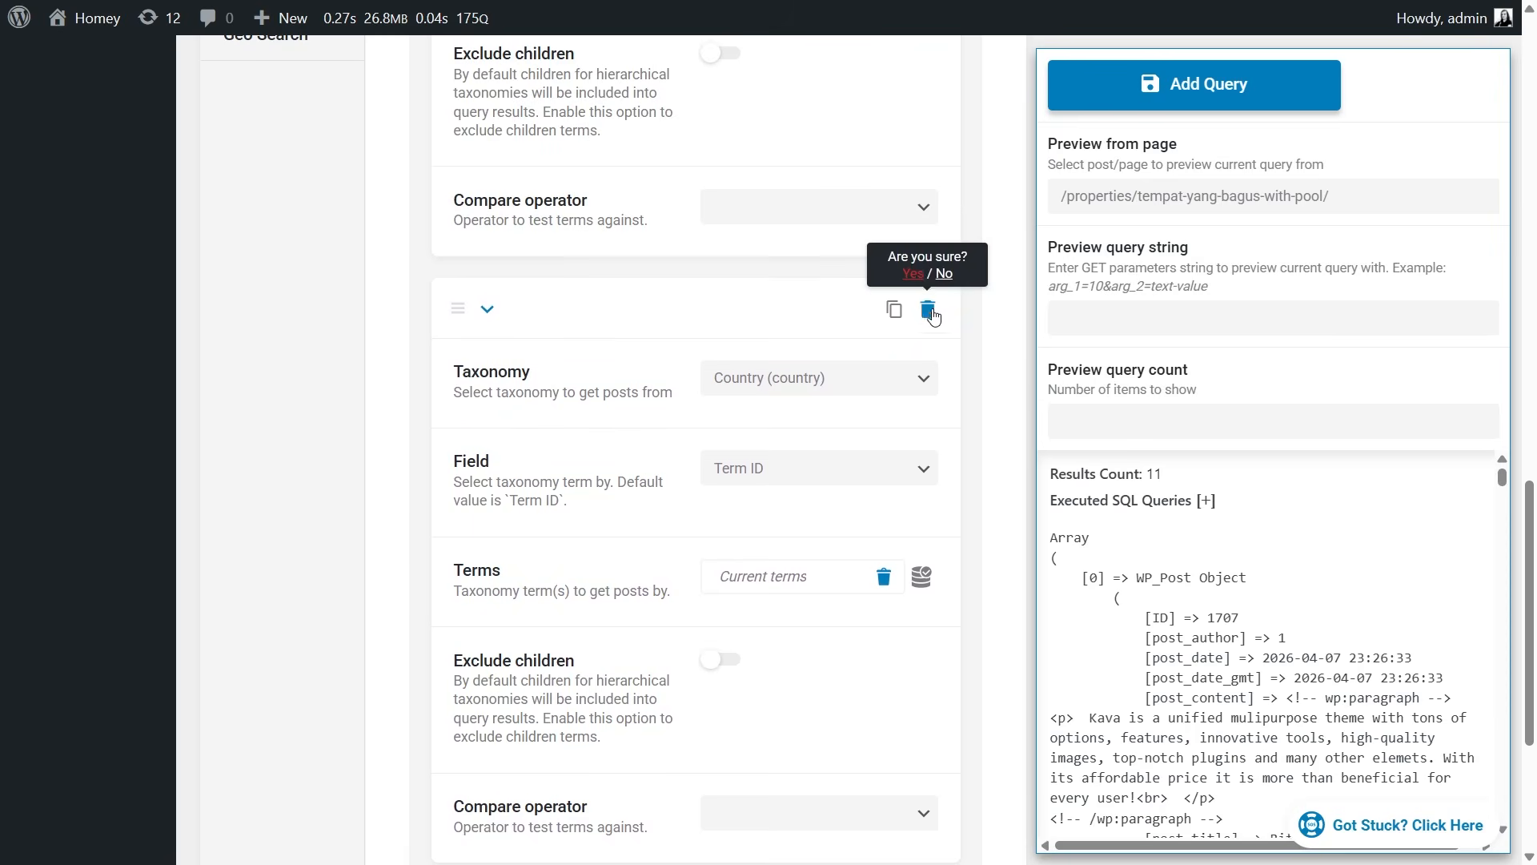
click(923, 274)
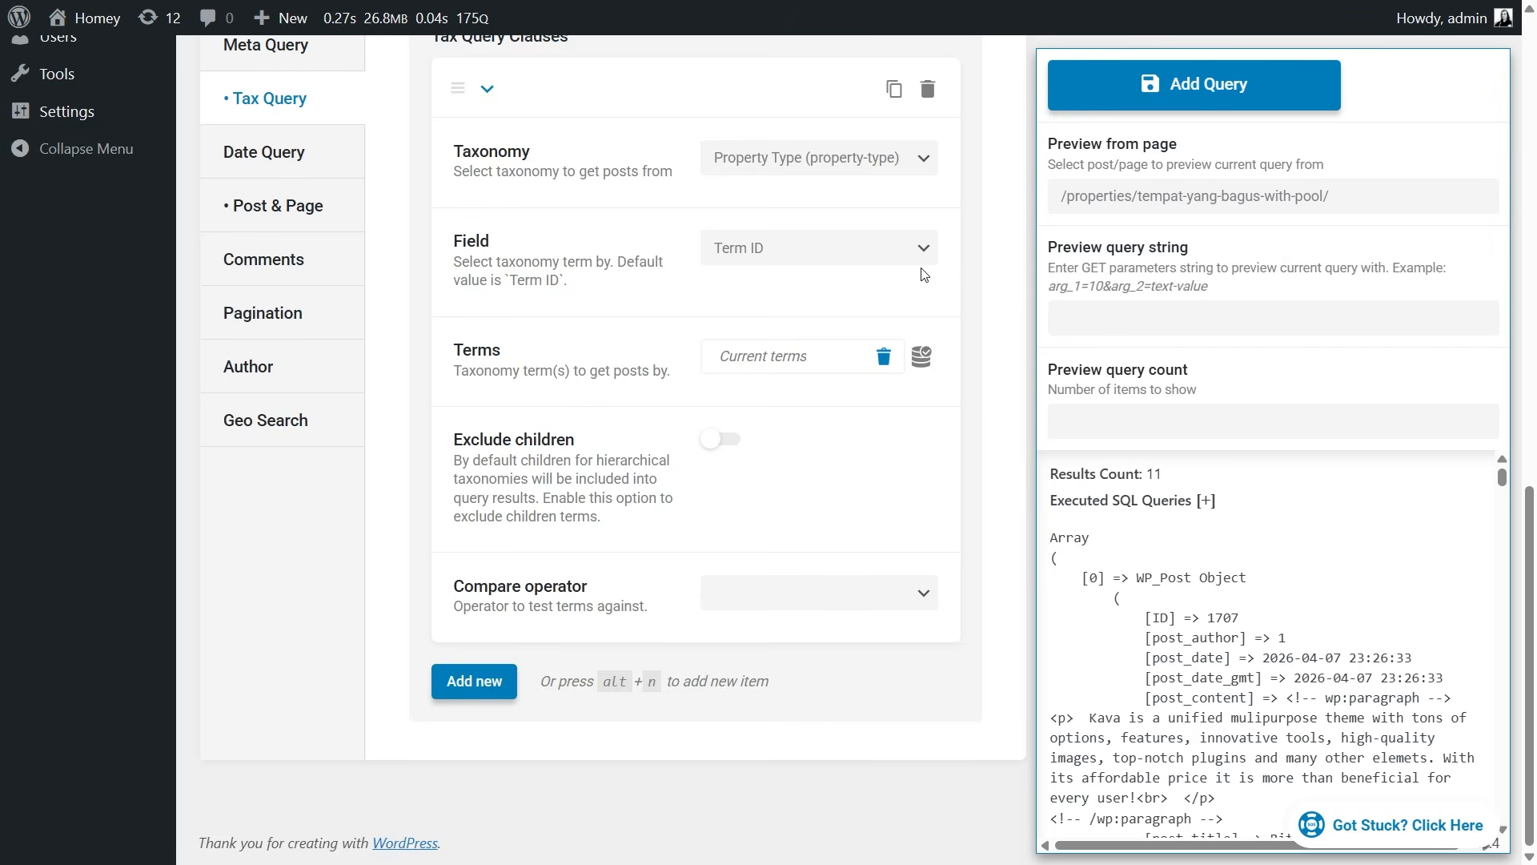
click(1110, 79)
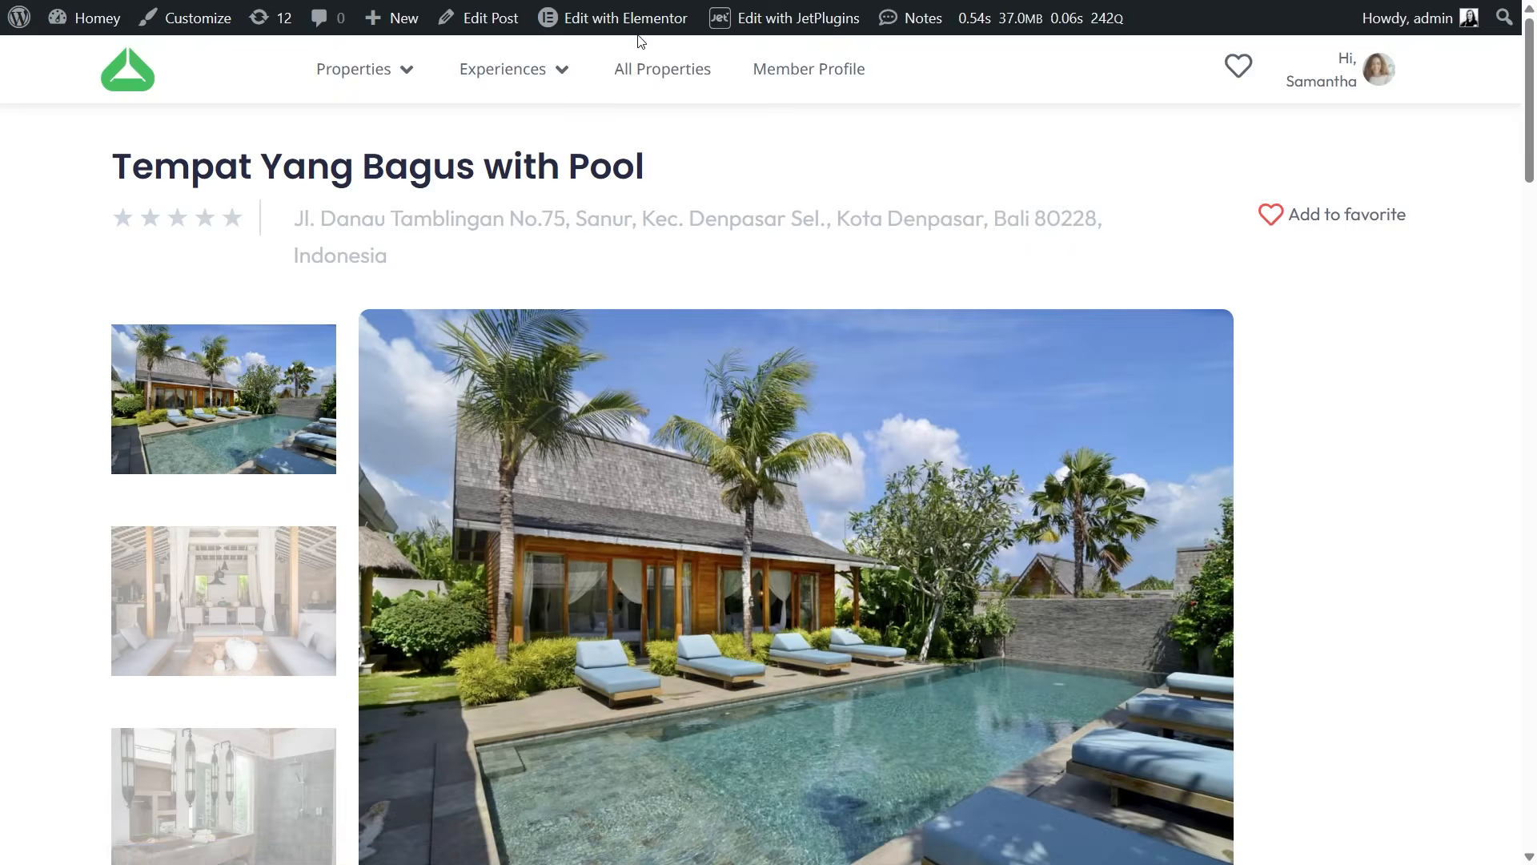
Step: Open the Single Property template in Elementor and add a Listing Grid widget below the Similar Properties heading
mouse_move(632, 24)
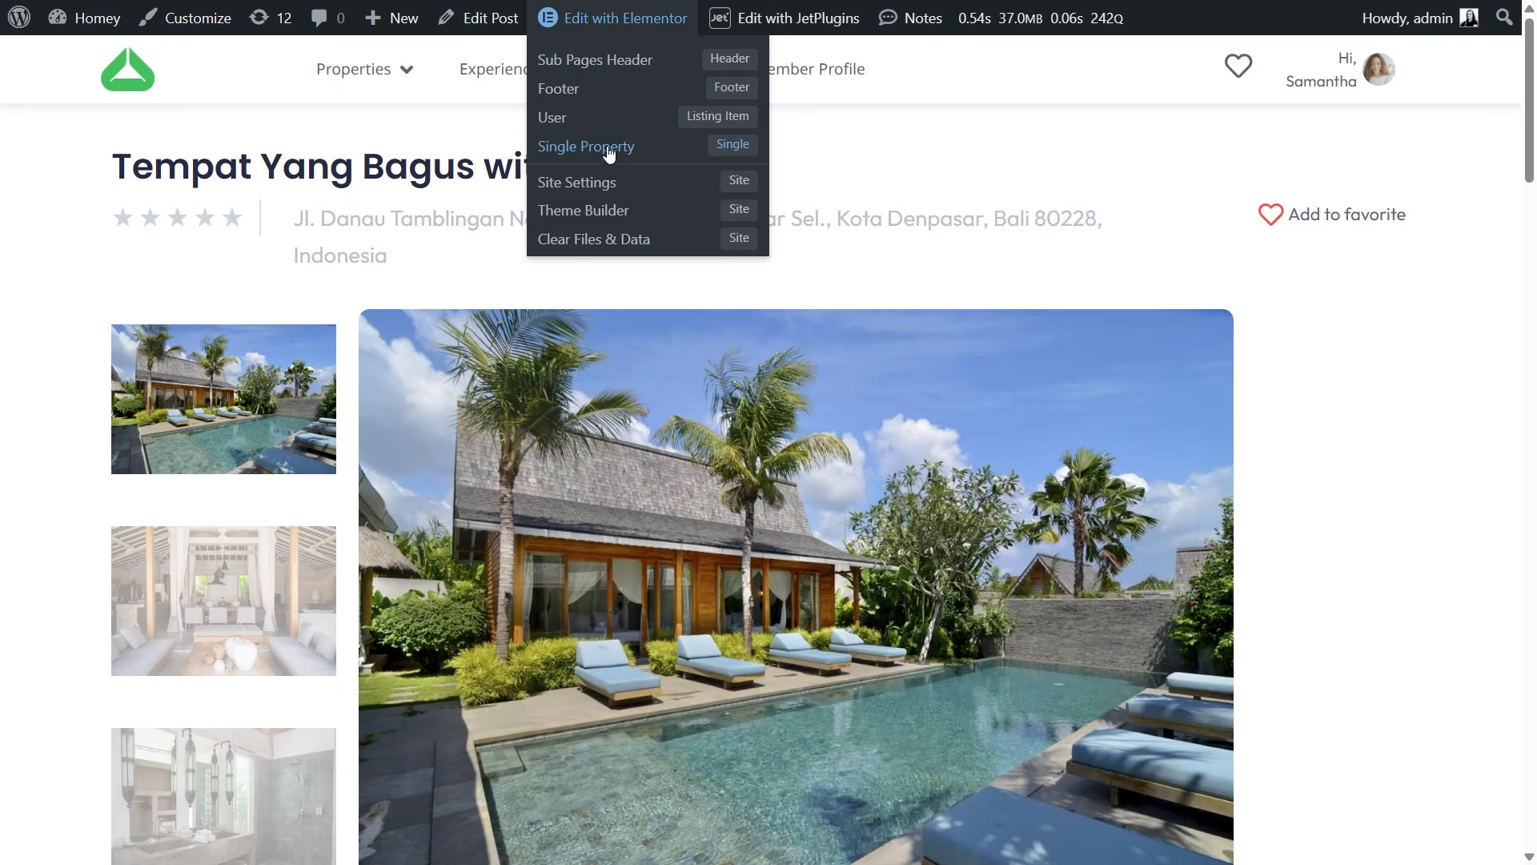
click(607, 150)
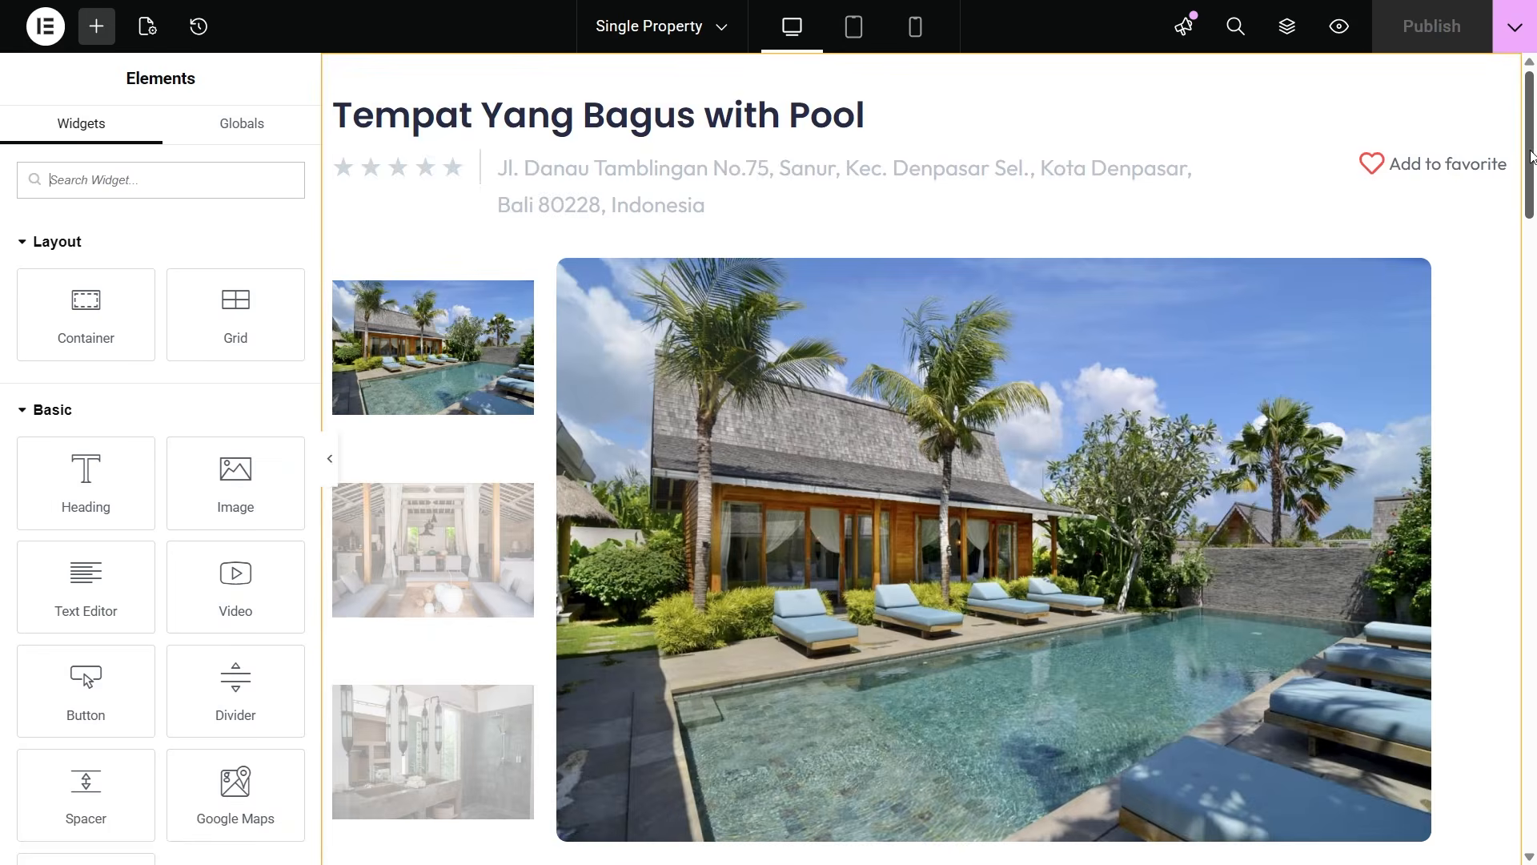
scroll(921, 456, down, 20)
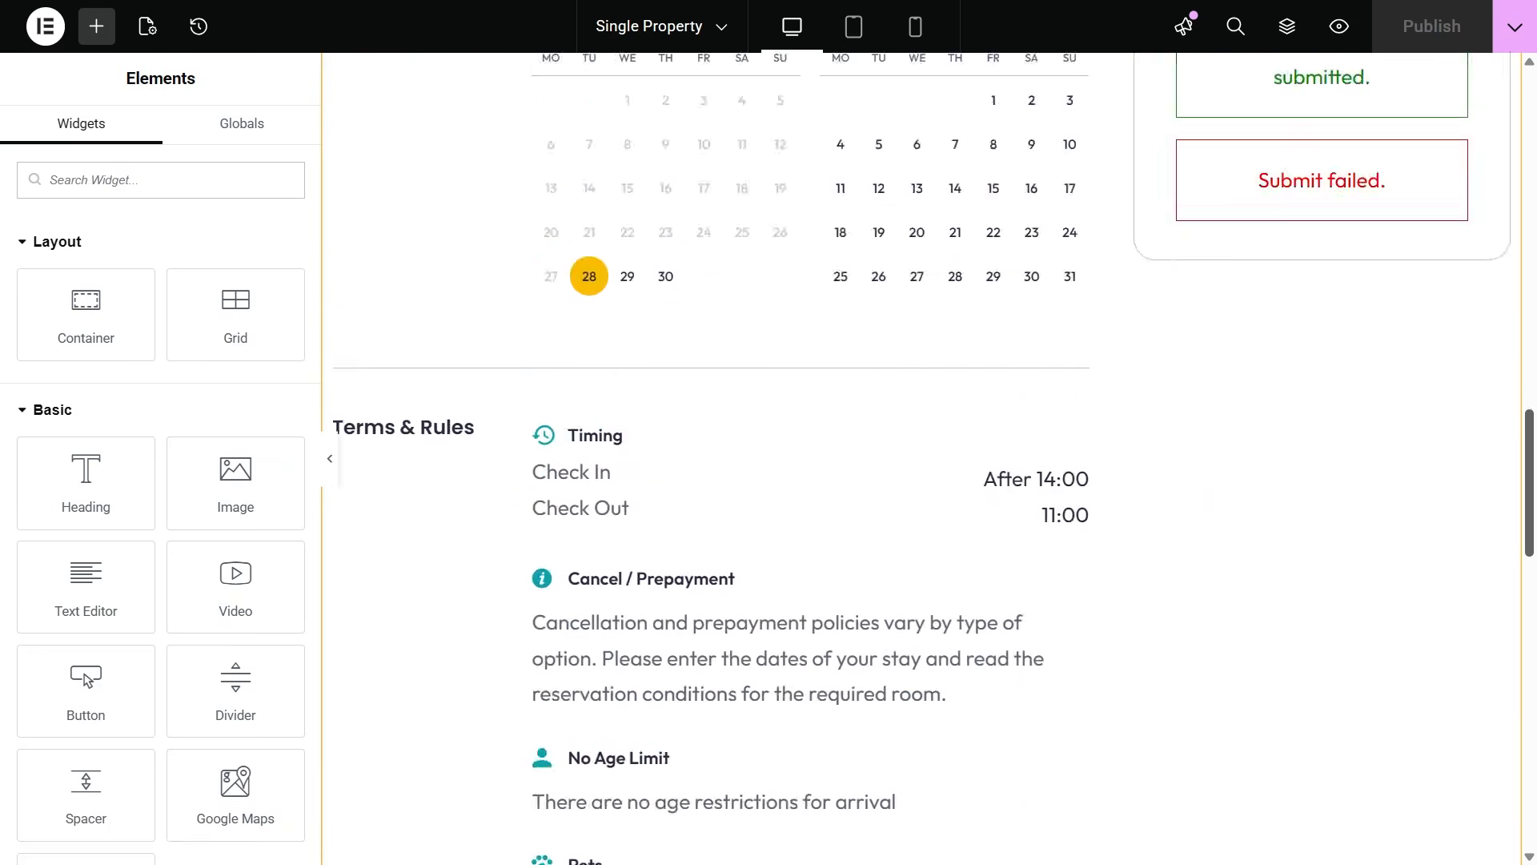
scroll(921, 456, down, 2)
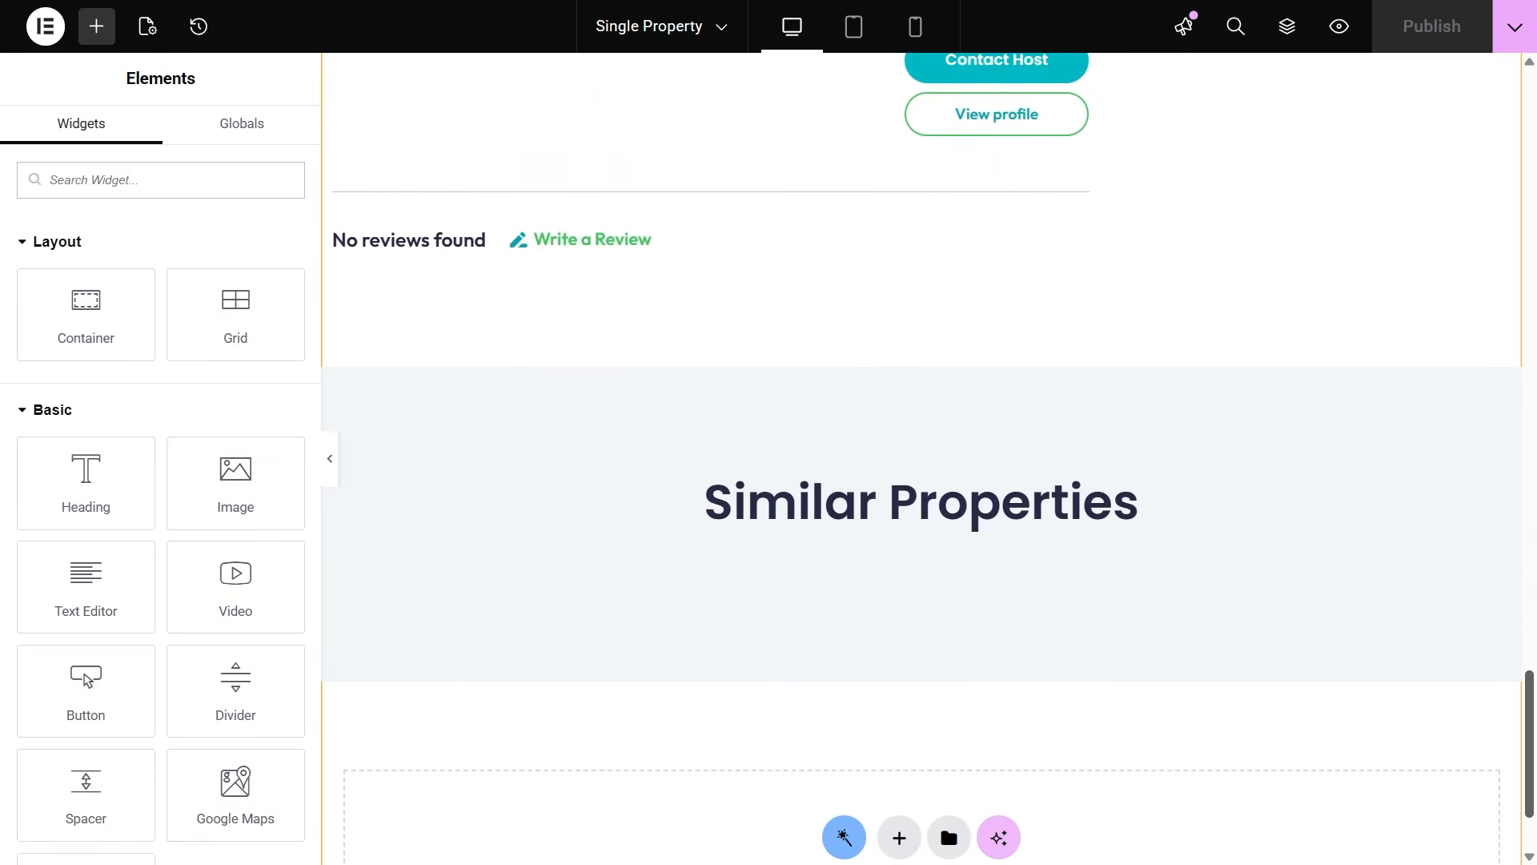
click(126, 189)
text(grid)
drag(112, 261, 832, 541)
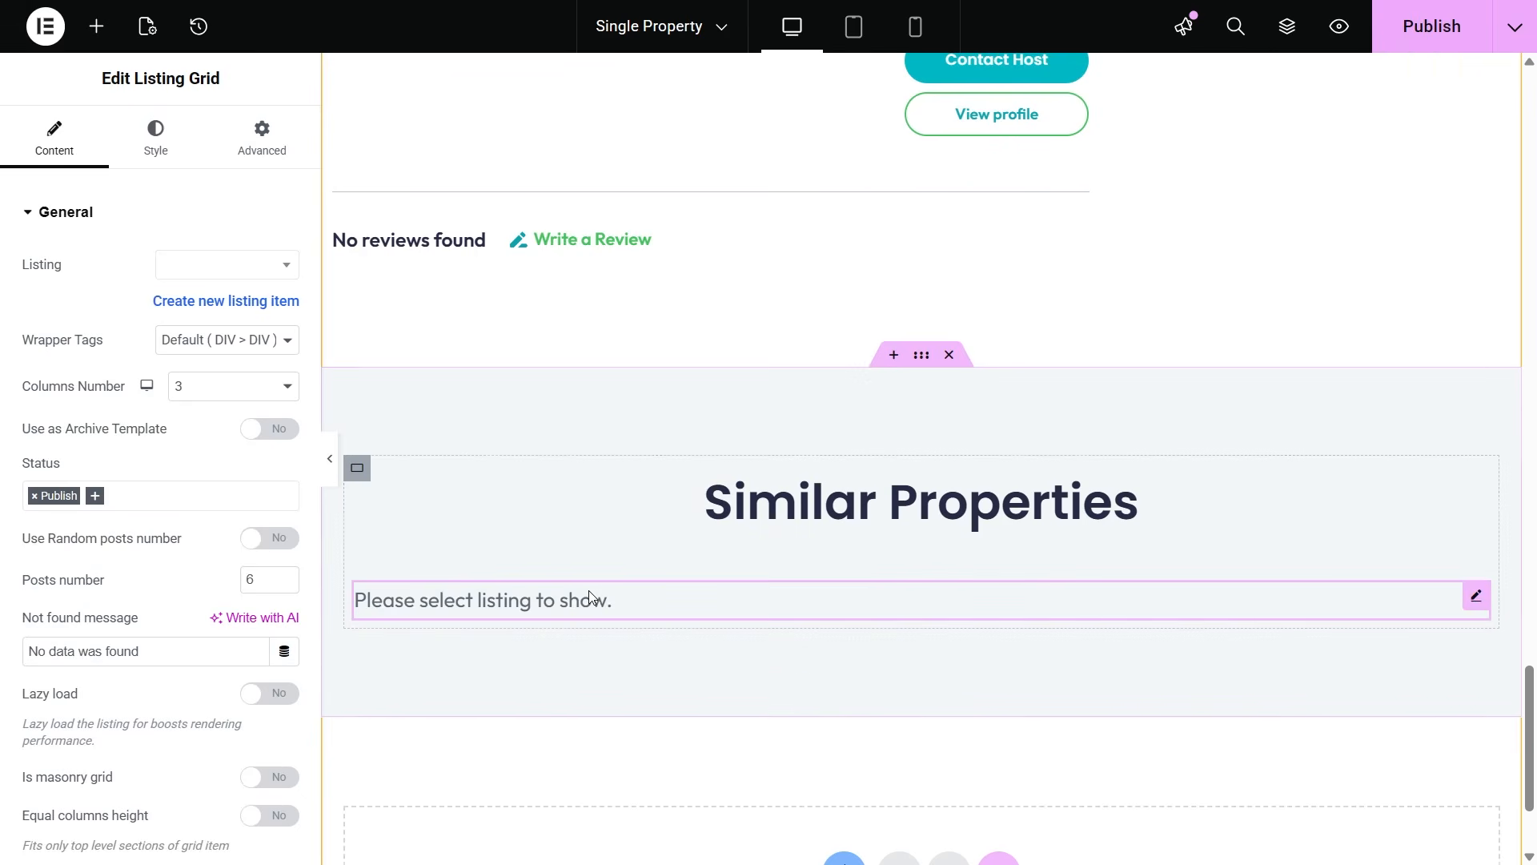
Step: Set the grid's listing to Properties listing and enable a custom query using Related Properties
click(234, 275)
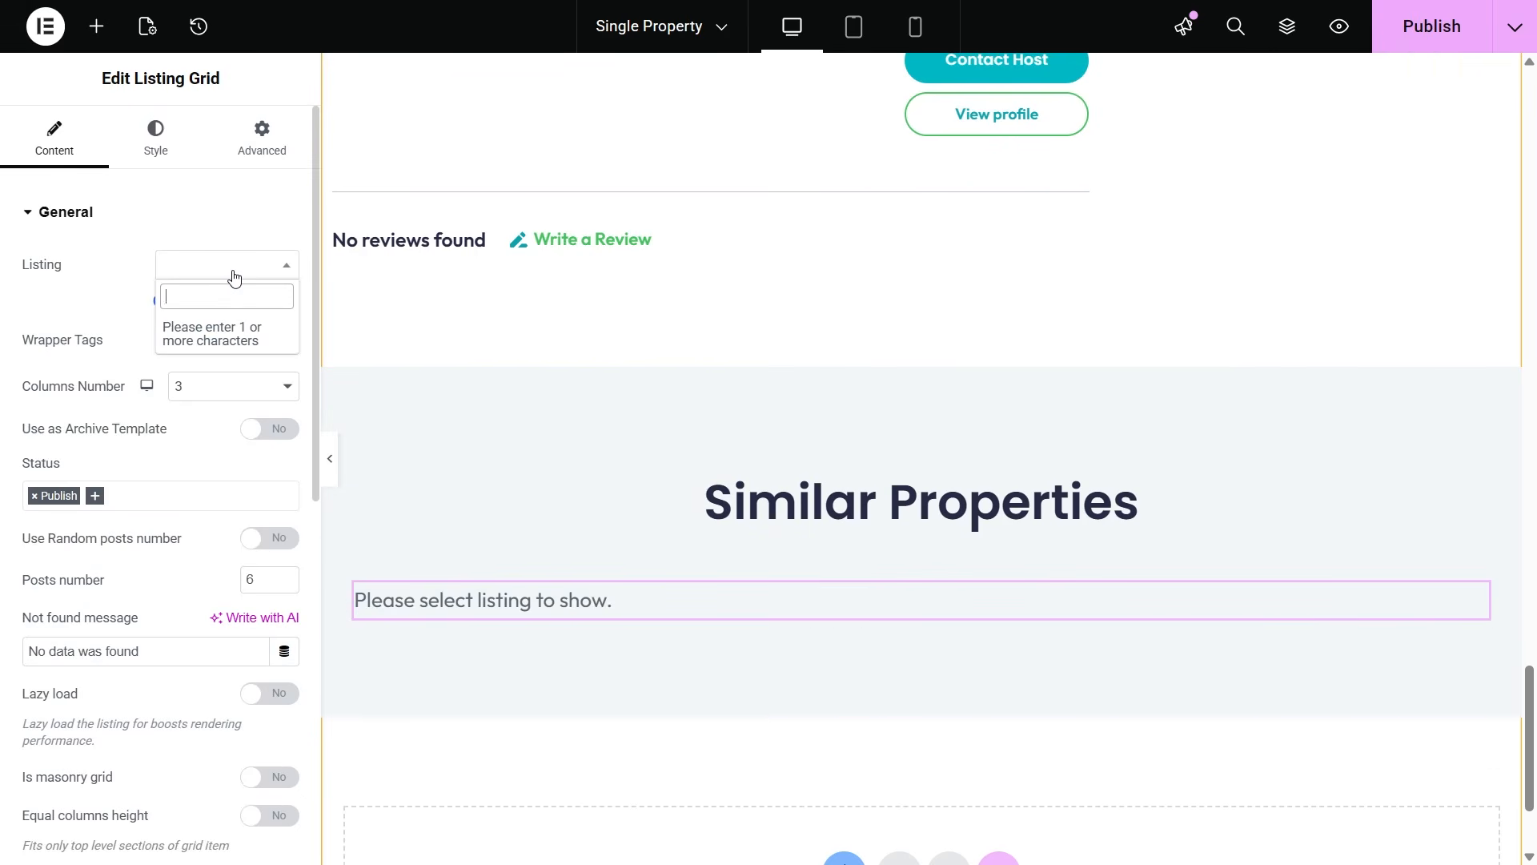
text(prope)
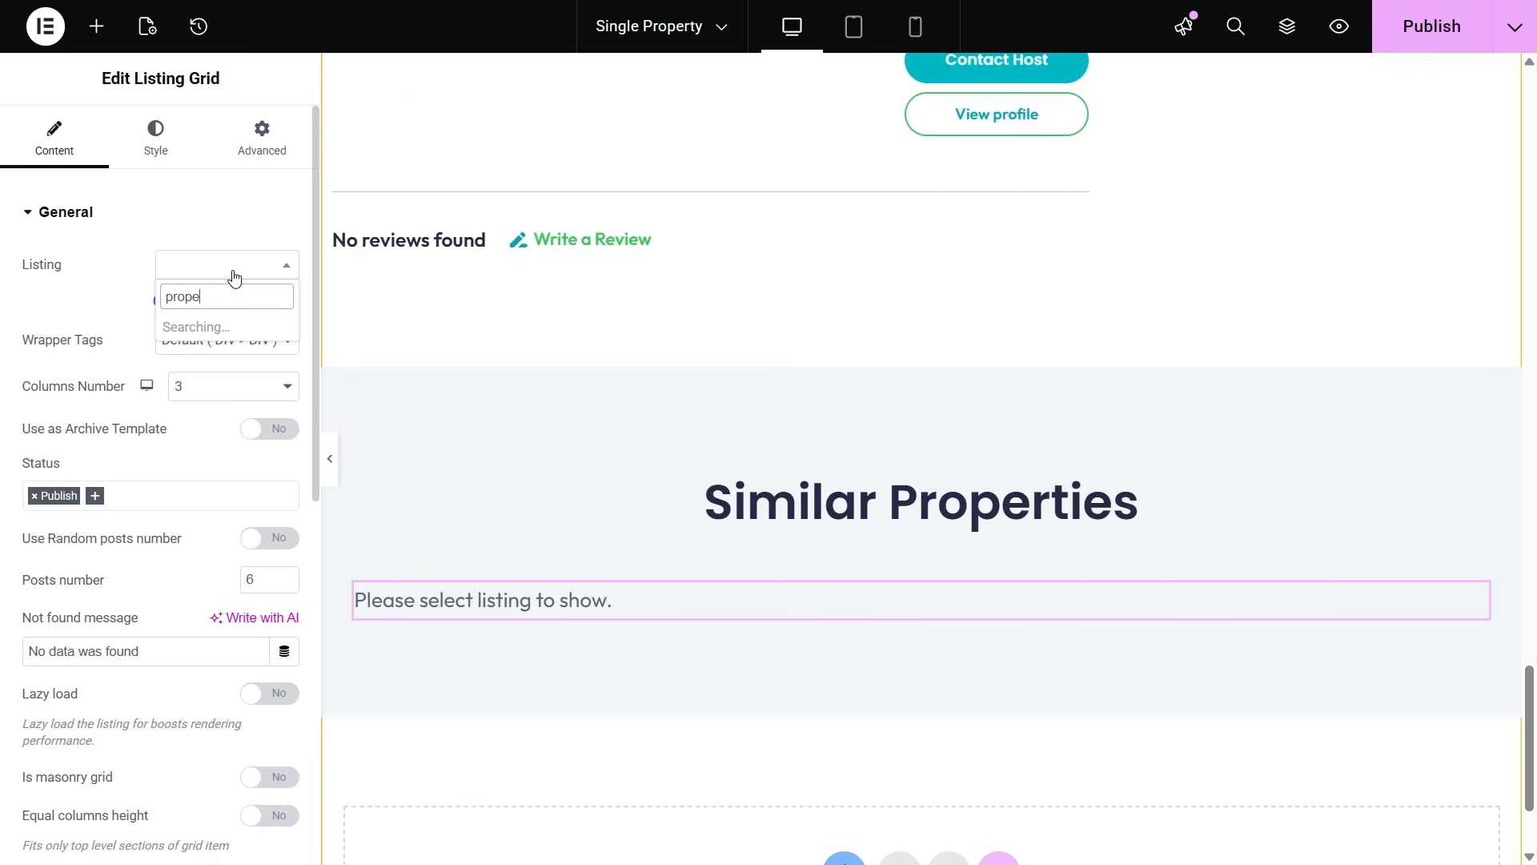
click(252, 393)
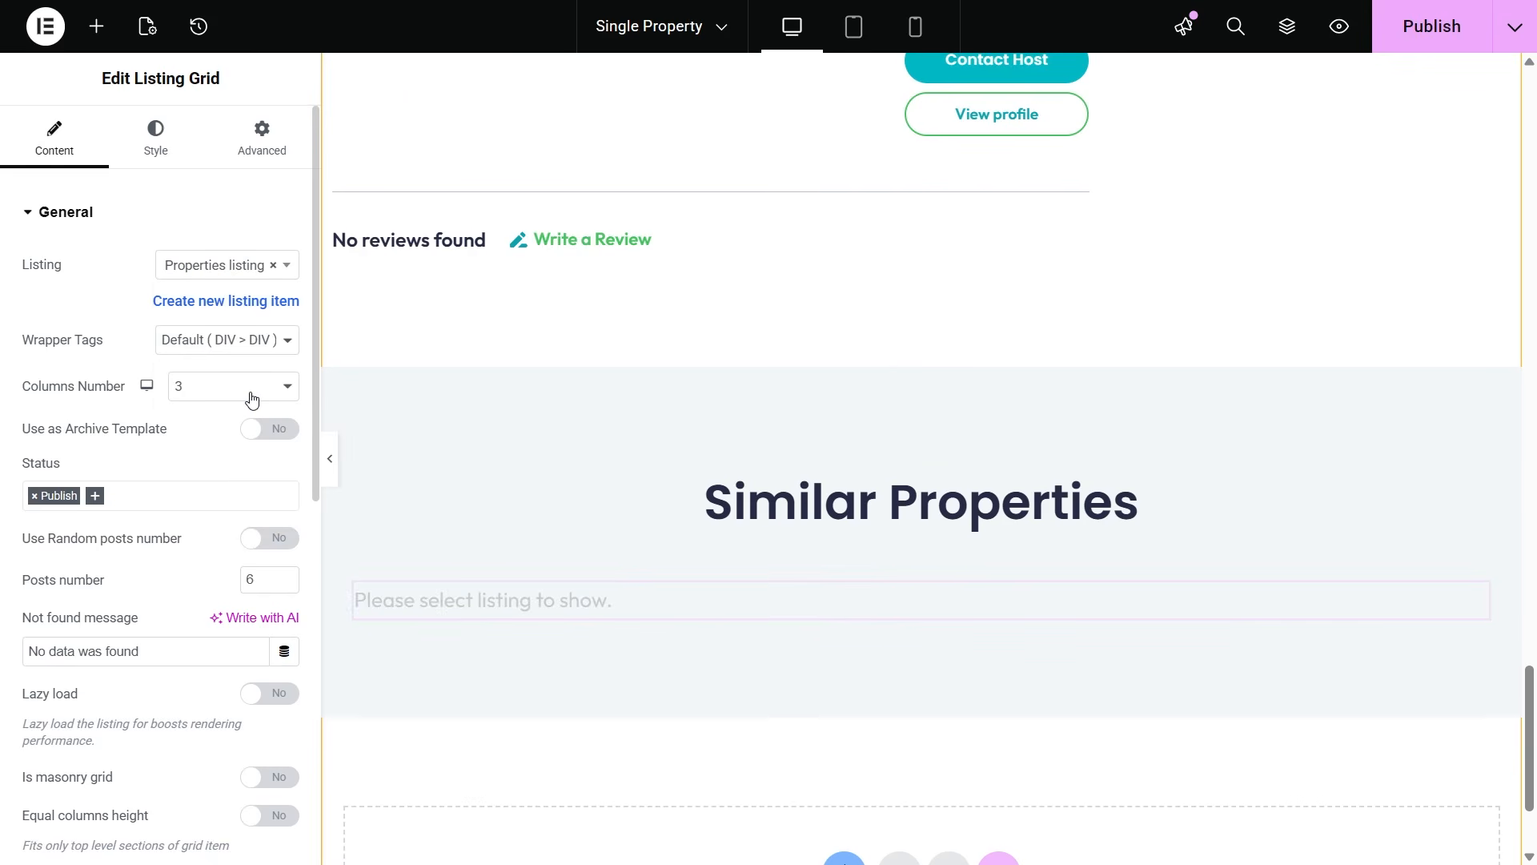
drag(314, 327, 302, 635)
click(109, 549)
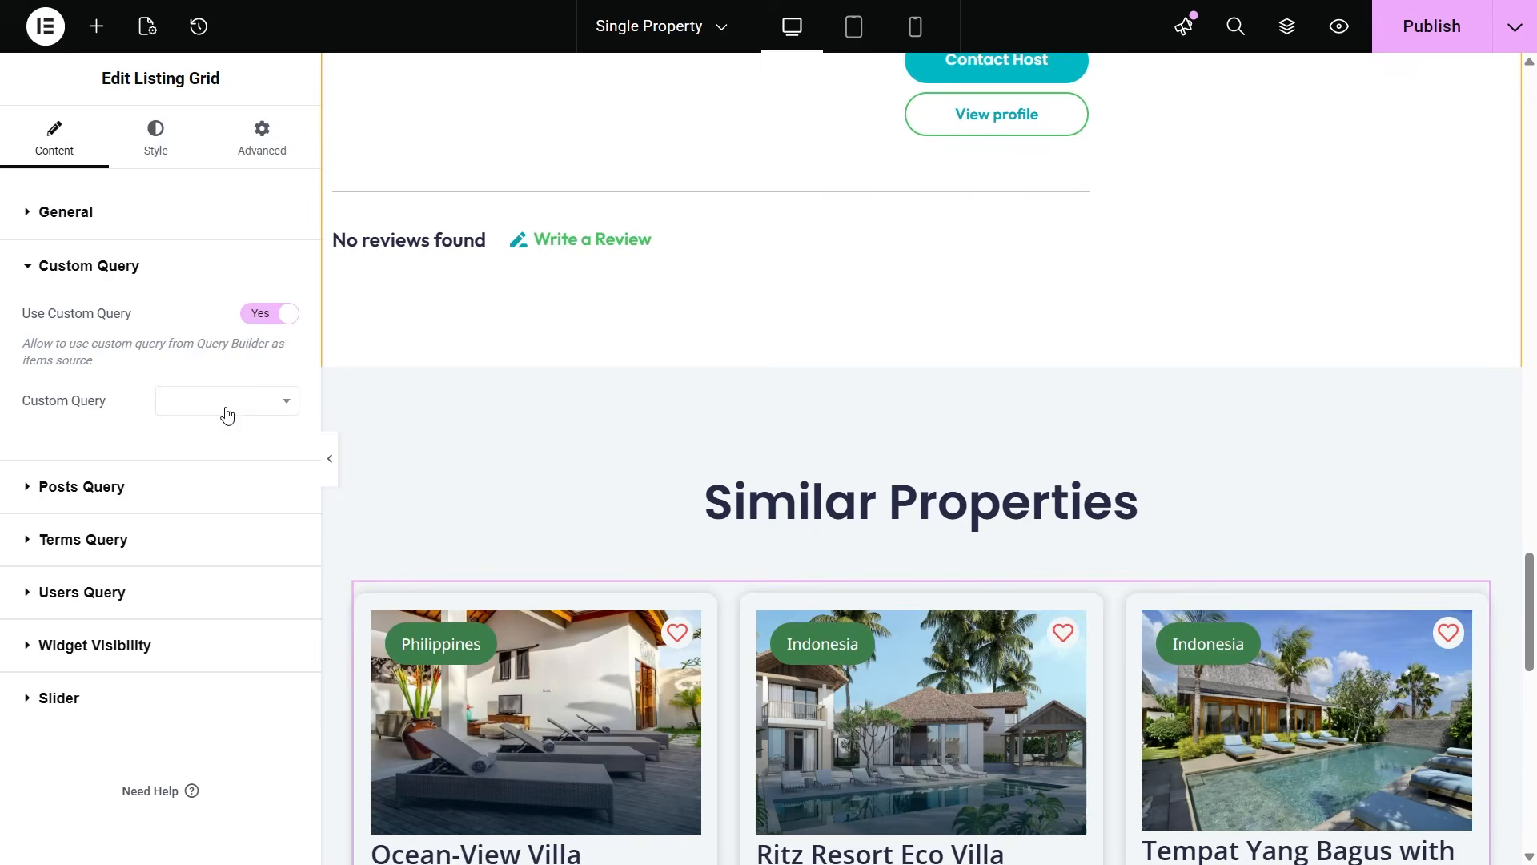
click(227, 404)
text(rel)
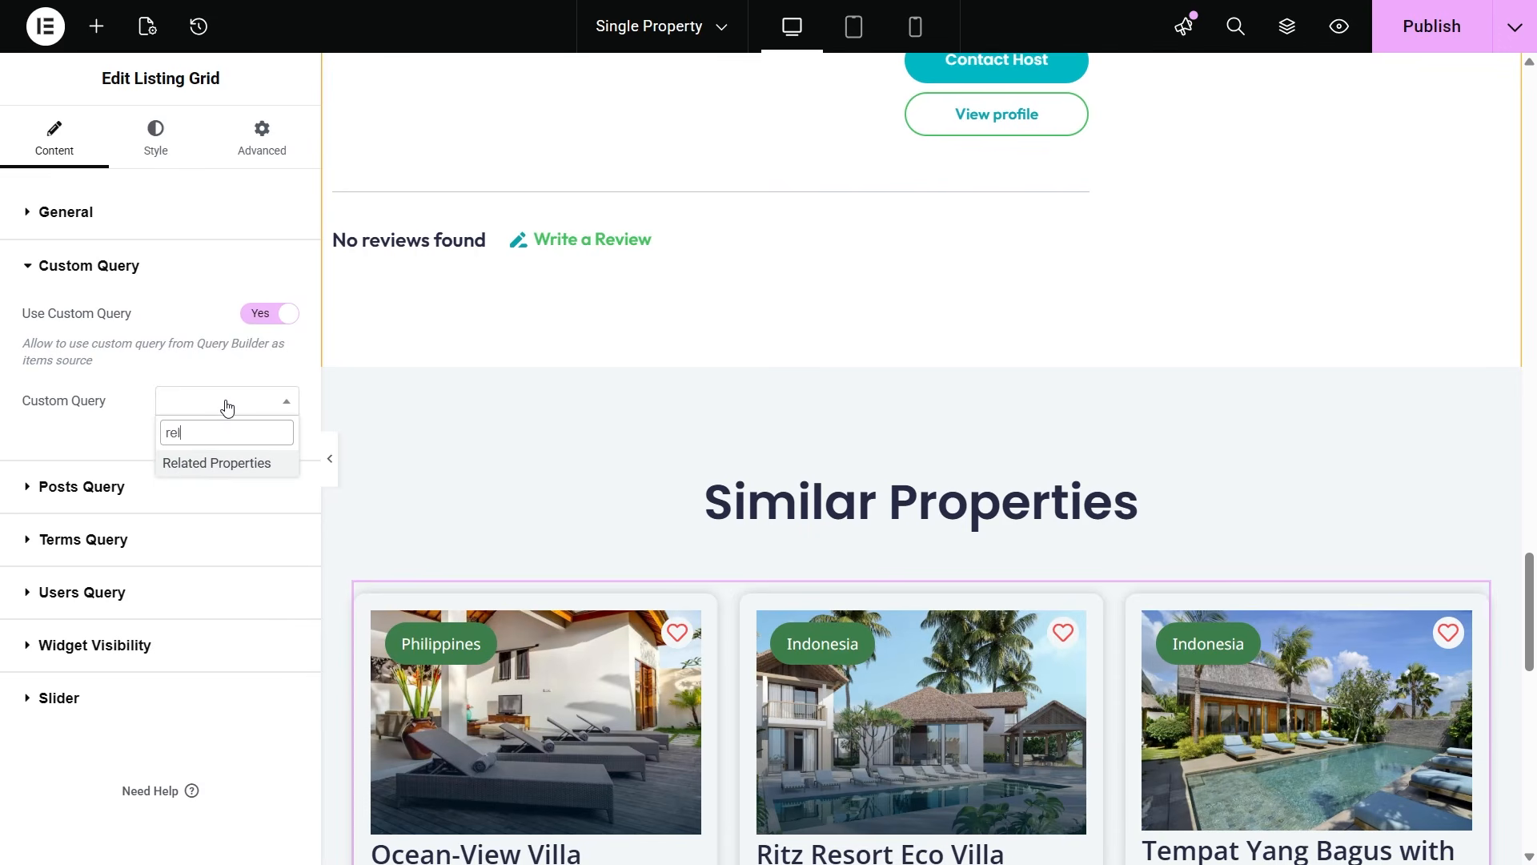
click(227, 462)
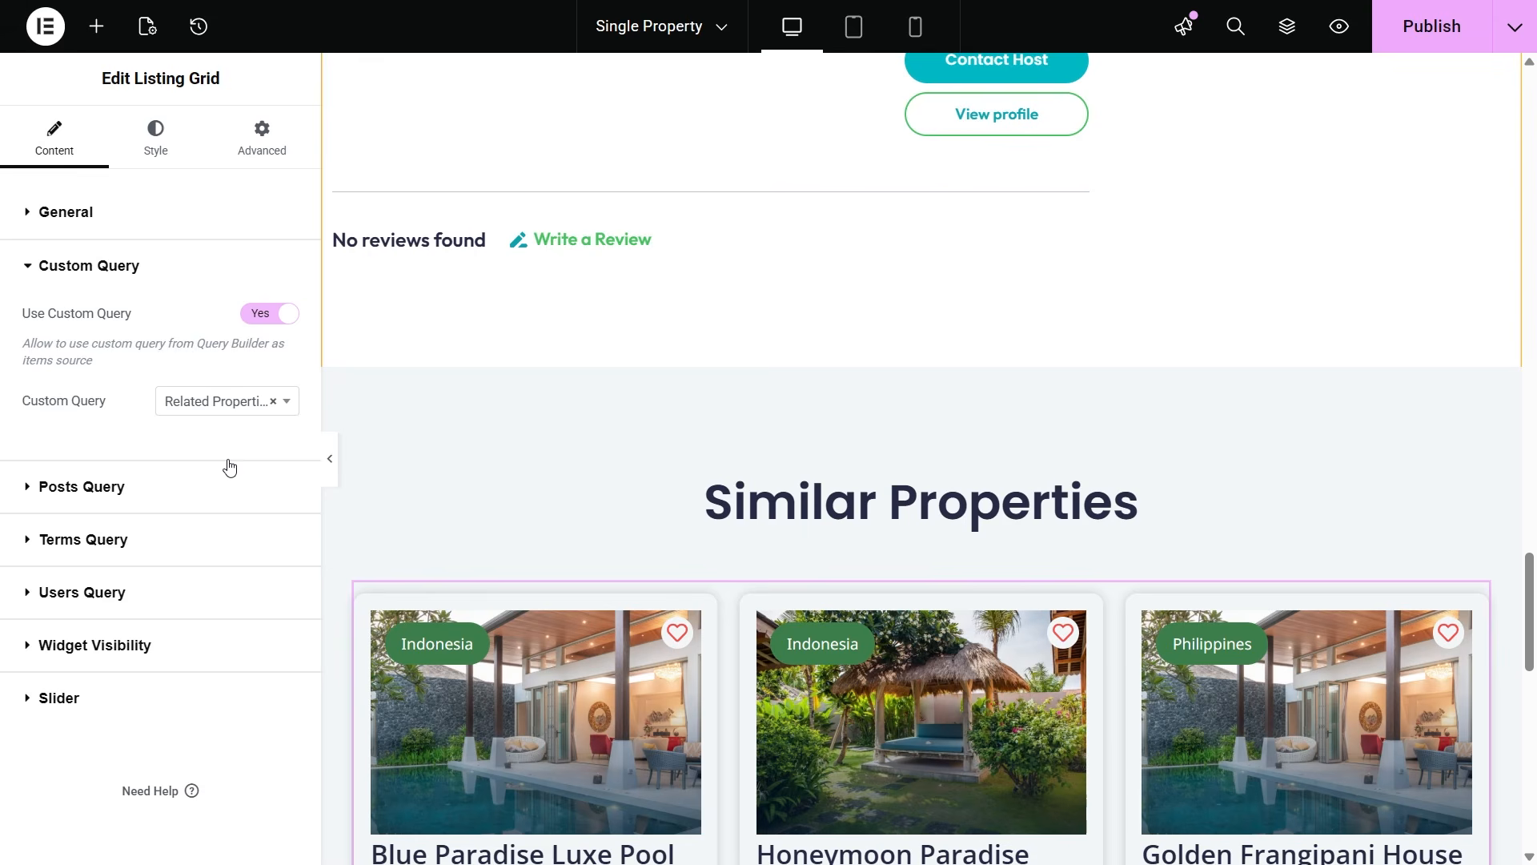
Step: Enable the slider for the Similar Properties listing grid and view the resulting carousel
click(86, 695)
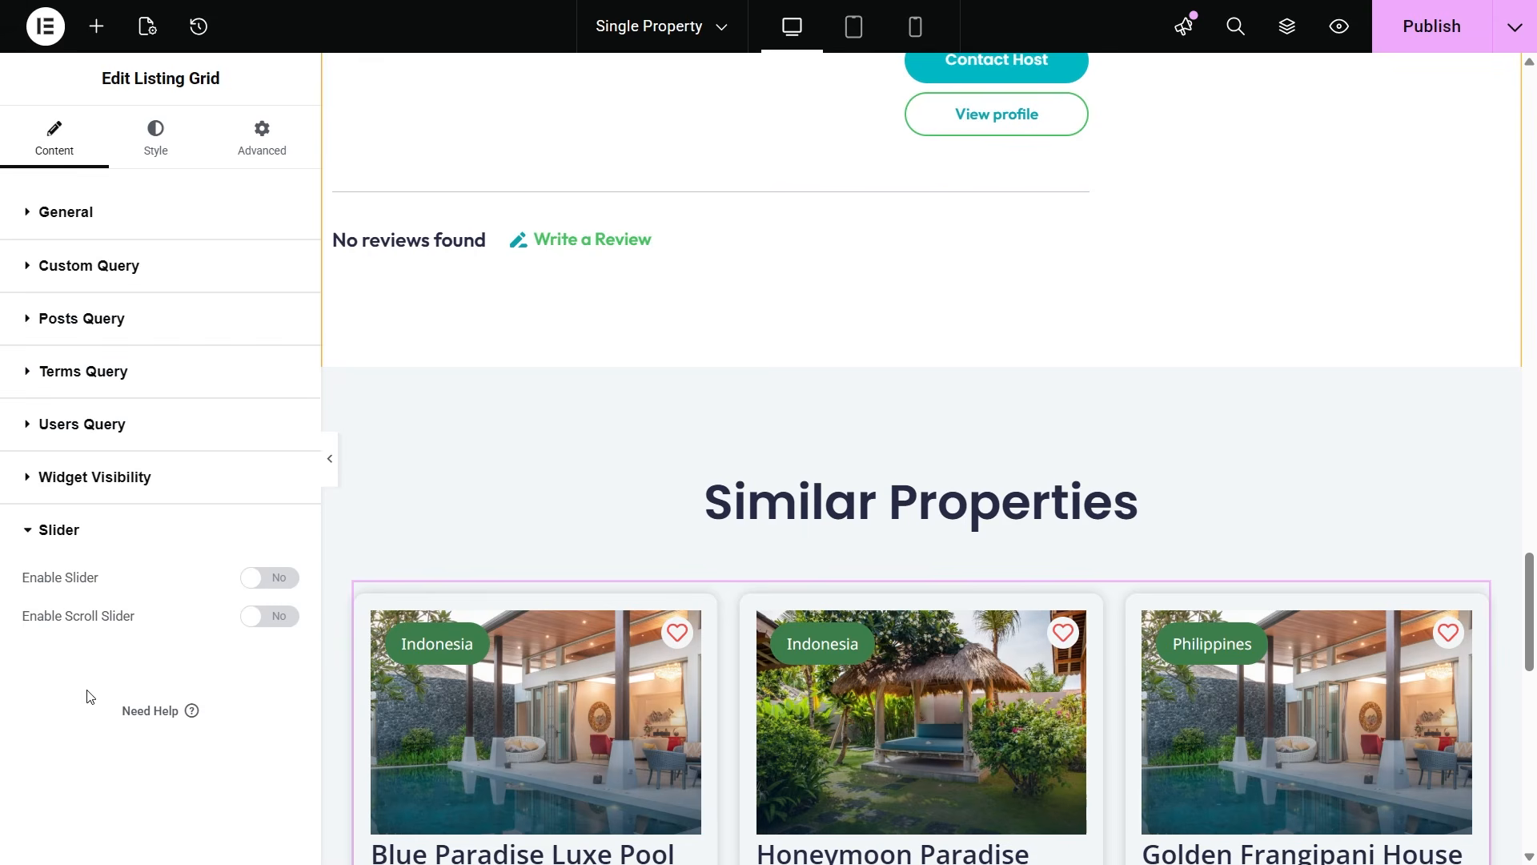
click(271, 578)
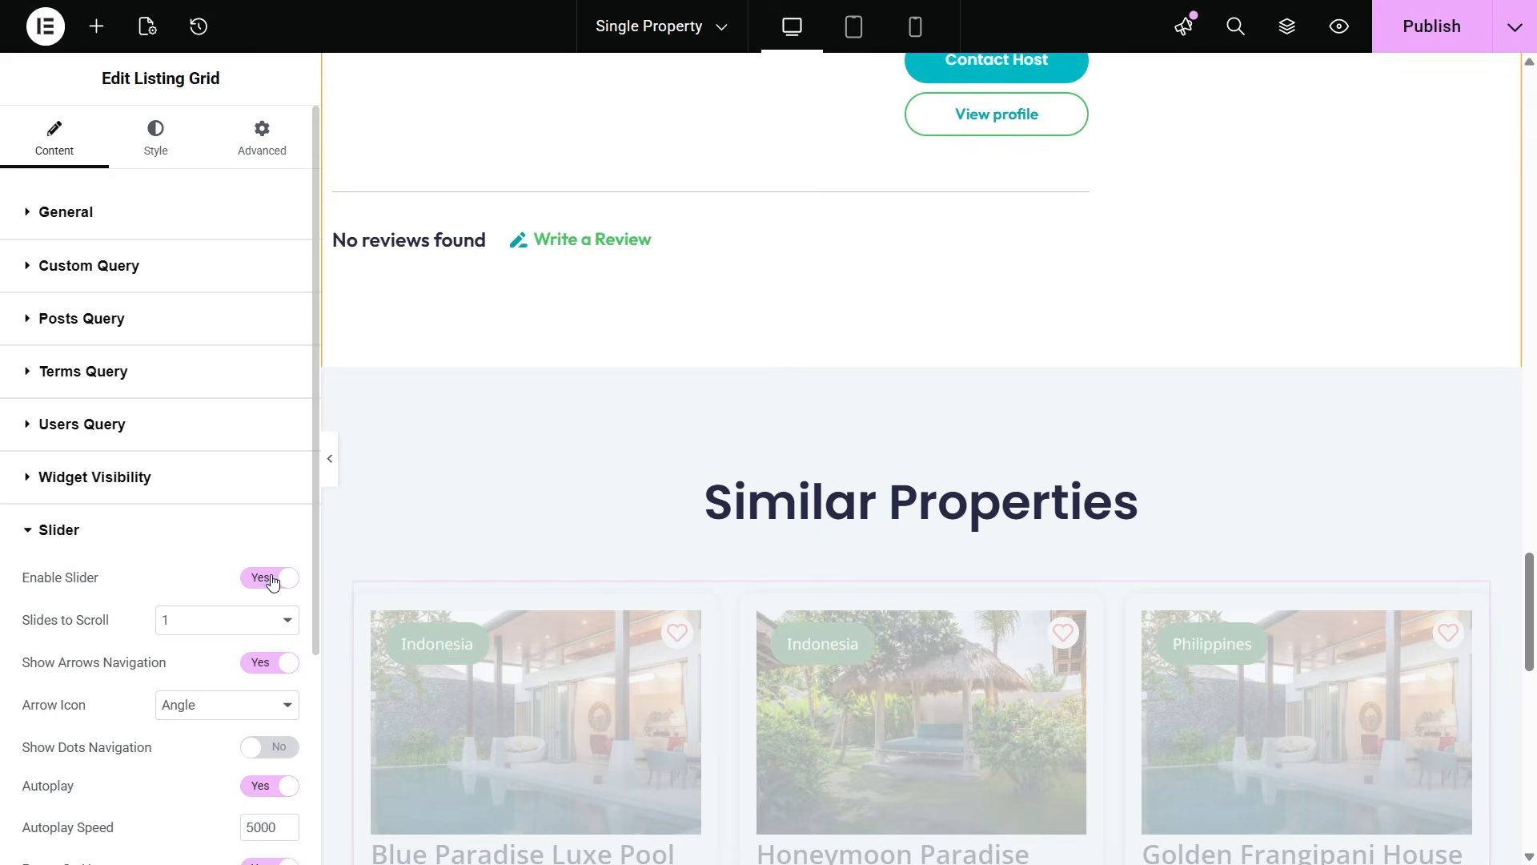
scroll(360, 583, down, 4)
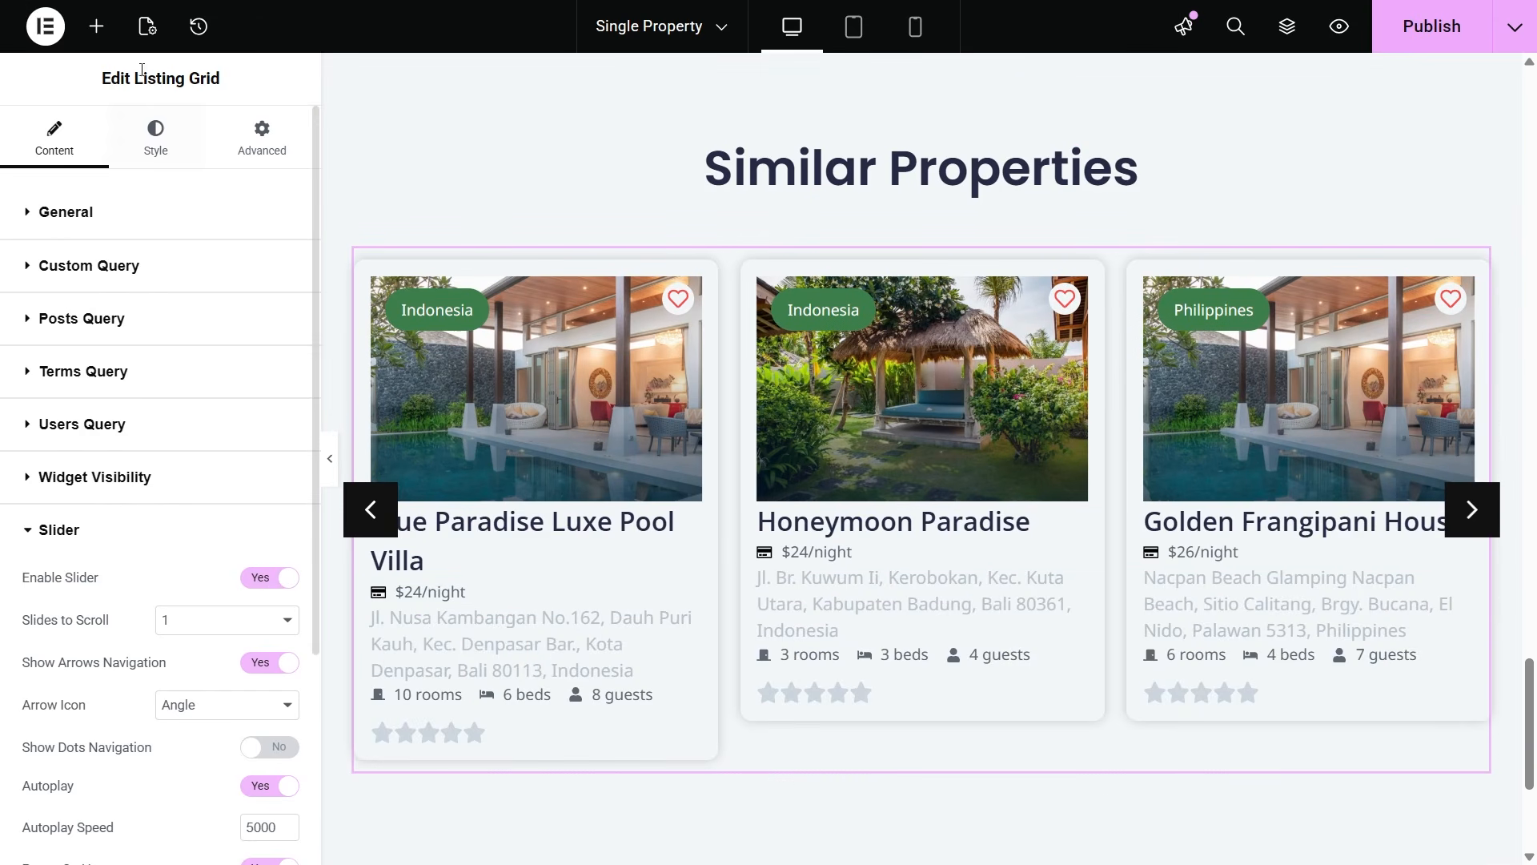
Step: Set the template's preview post to Tempat Yang Bagus with Pool and publish the template
click(145, 32)
click(128, 485)
click(132, 347)
text(templ)
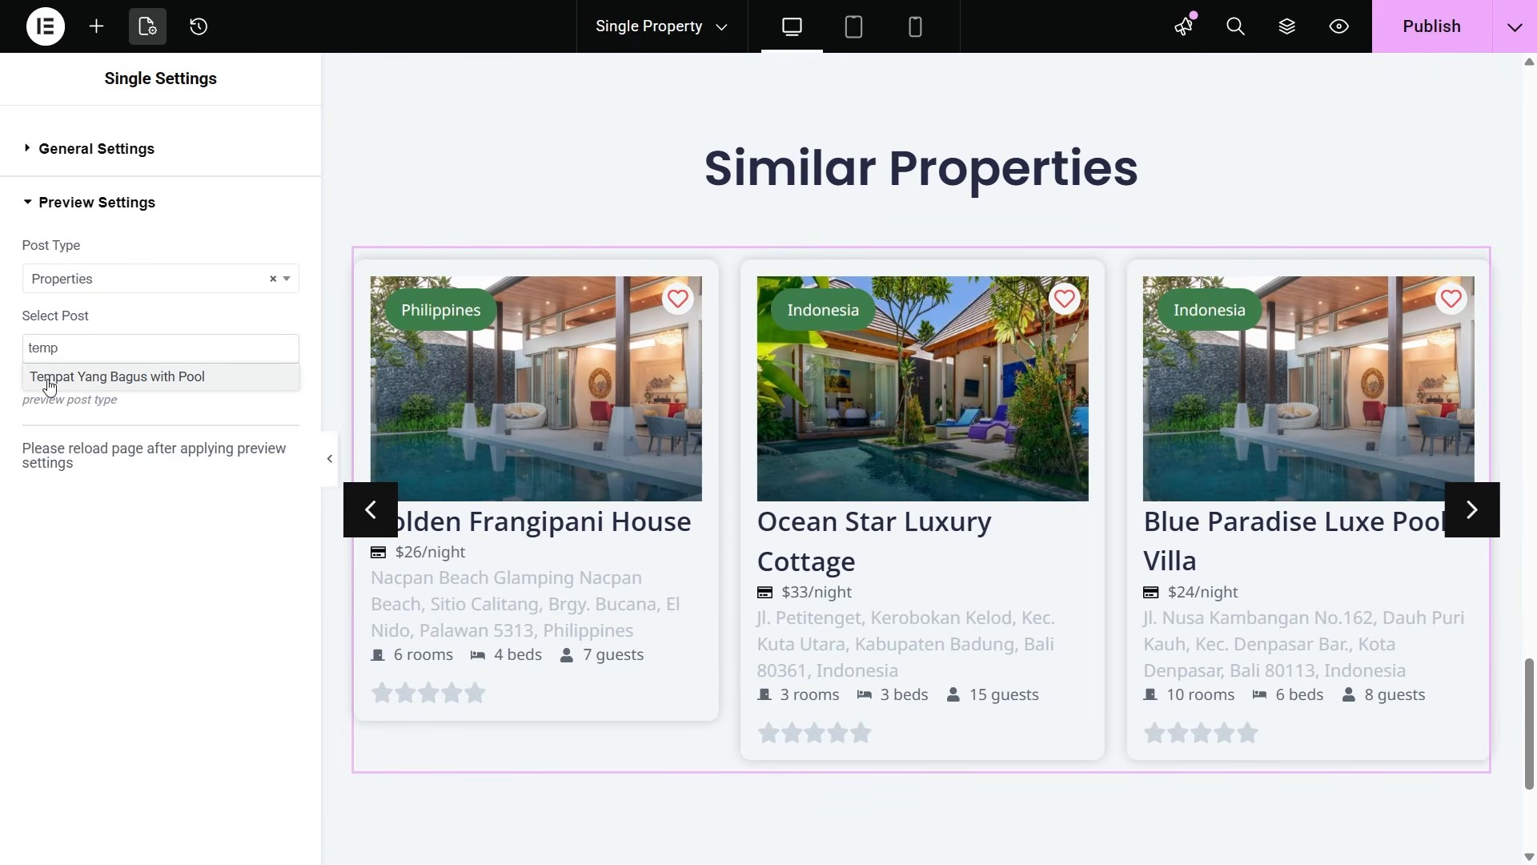
click(49, 377)
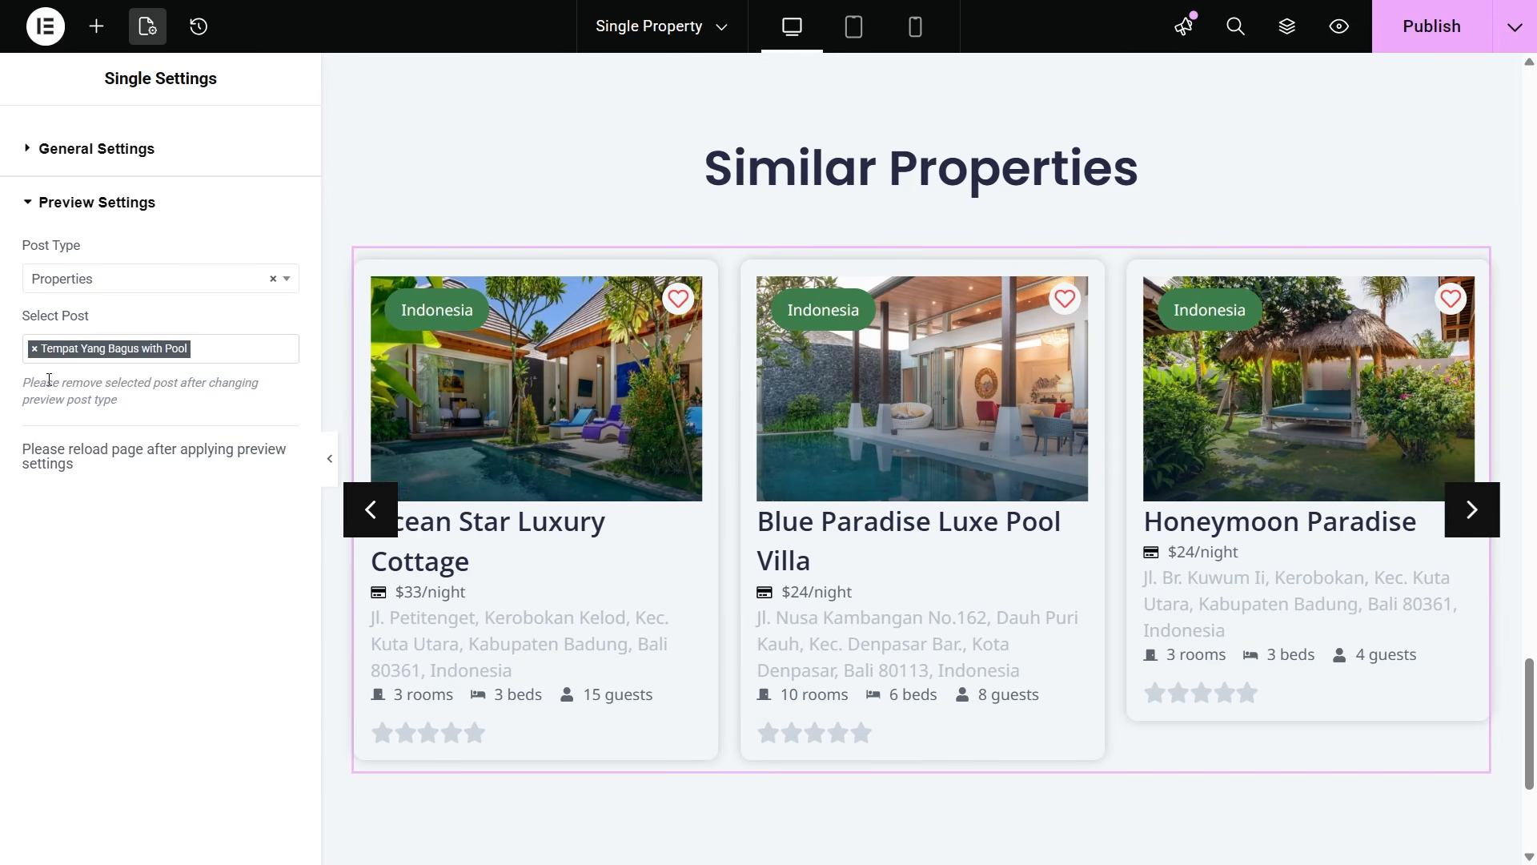
click(1397, 41)
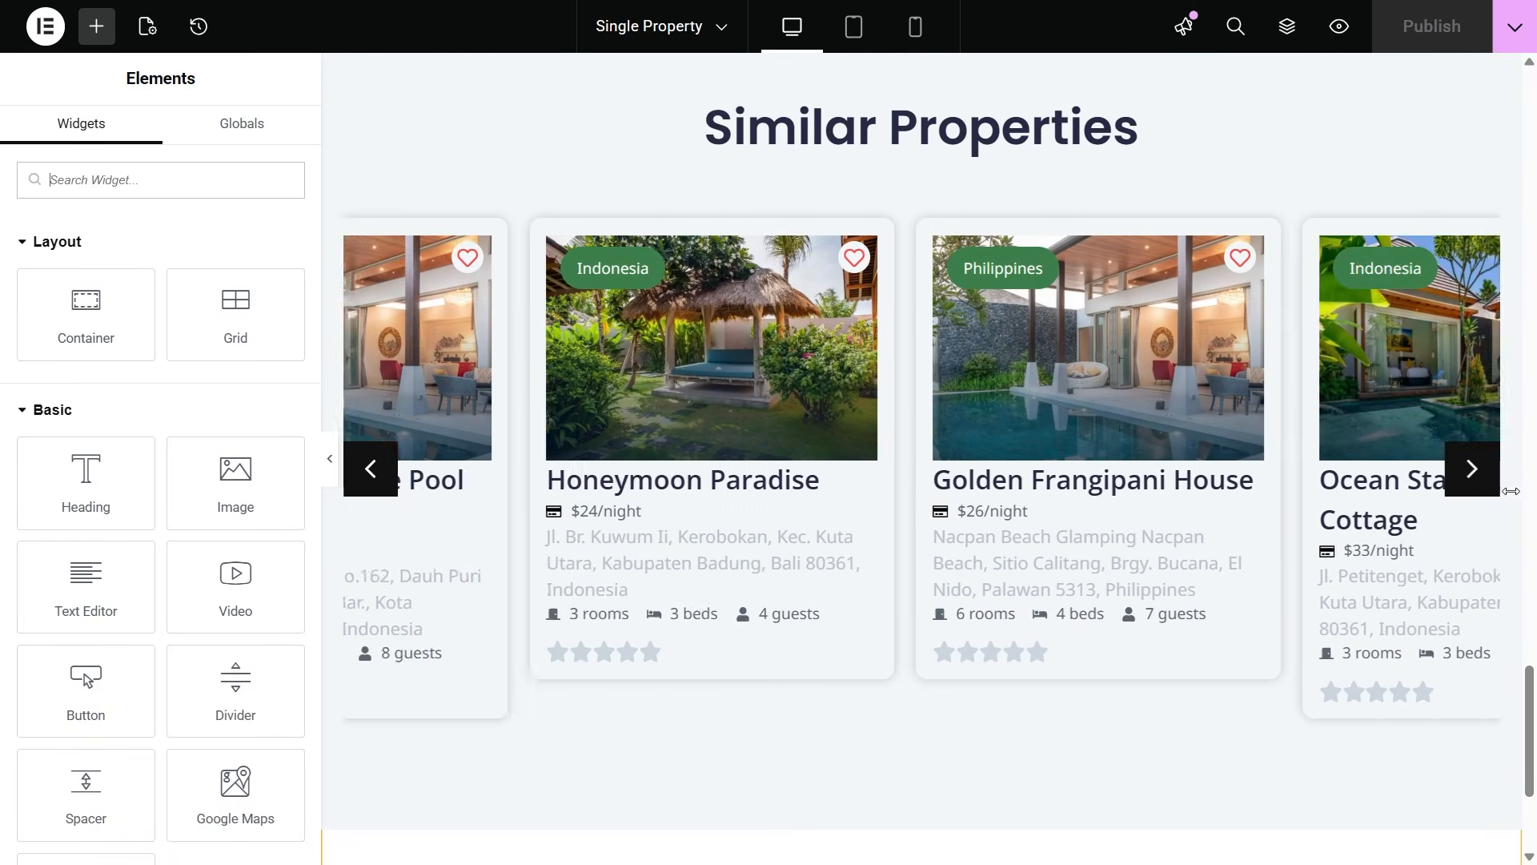
Step: Browse the Similar Properties slider and switch the grid's listing to the "Main Listing" item
click(1475, 476)
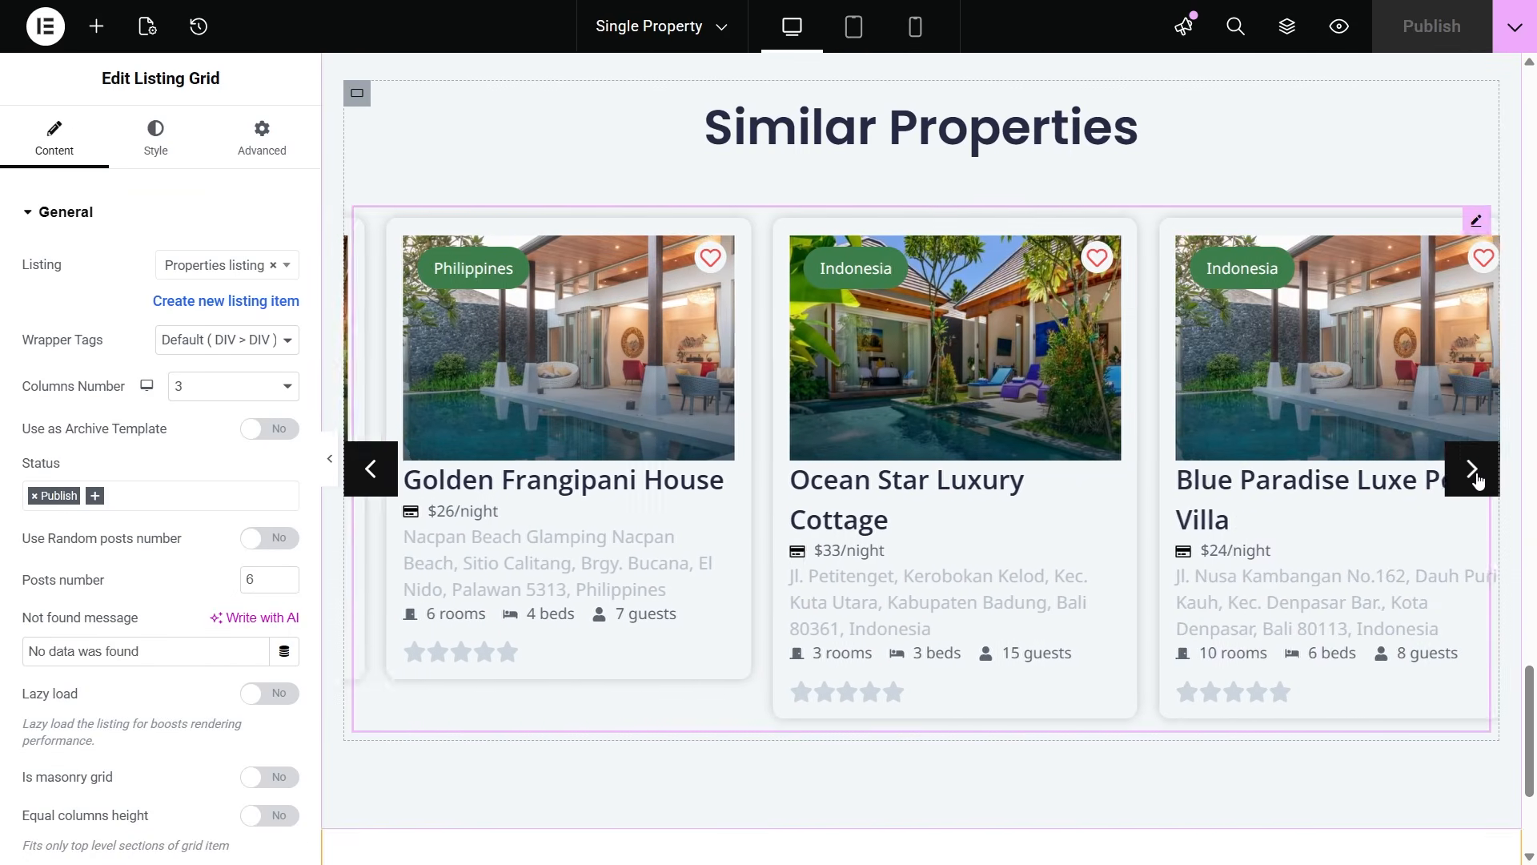
click(1476, 473)
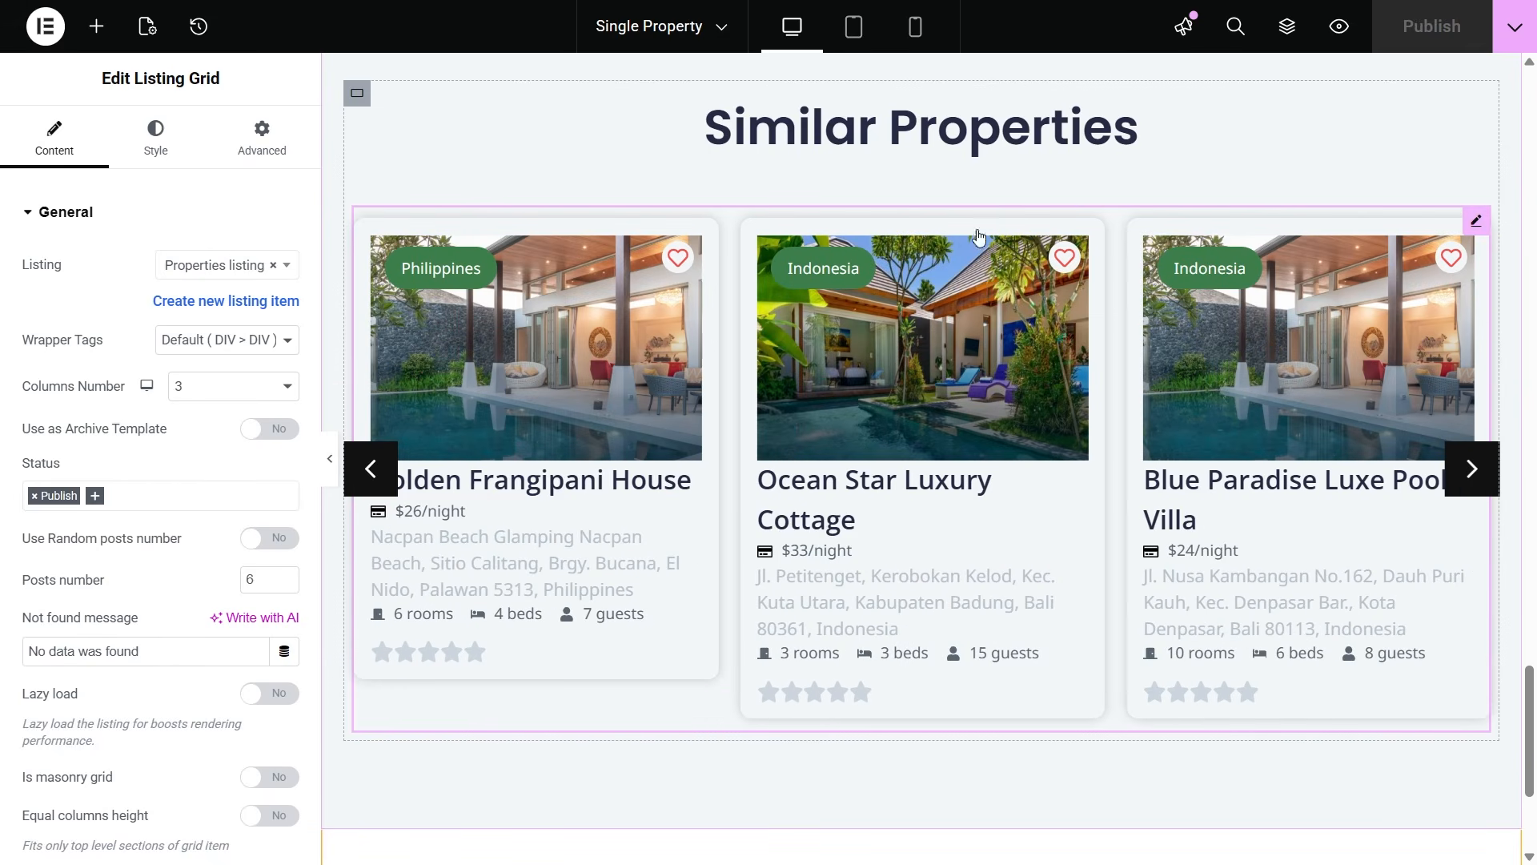
click(246, 273)
text(main)
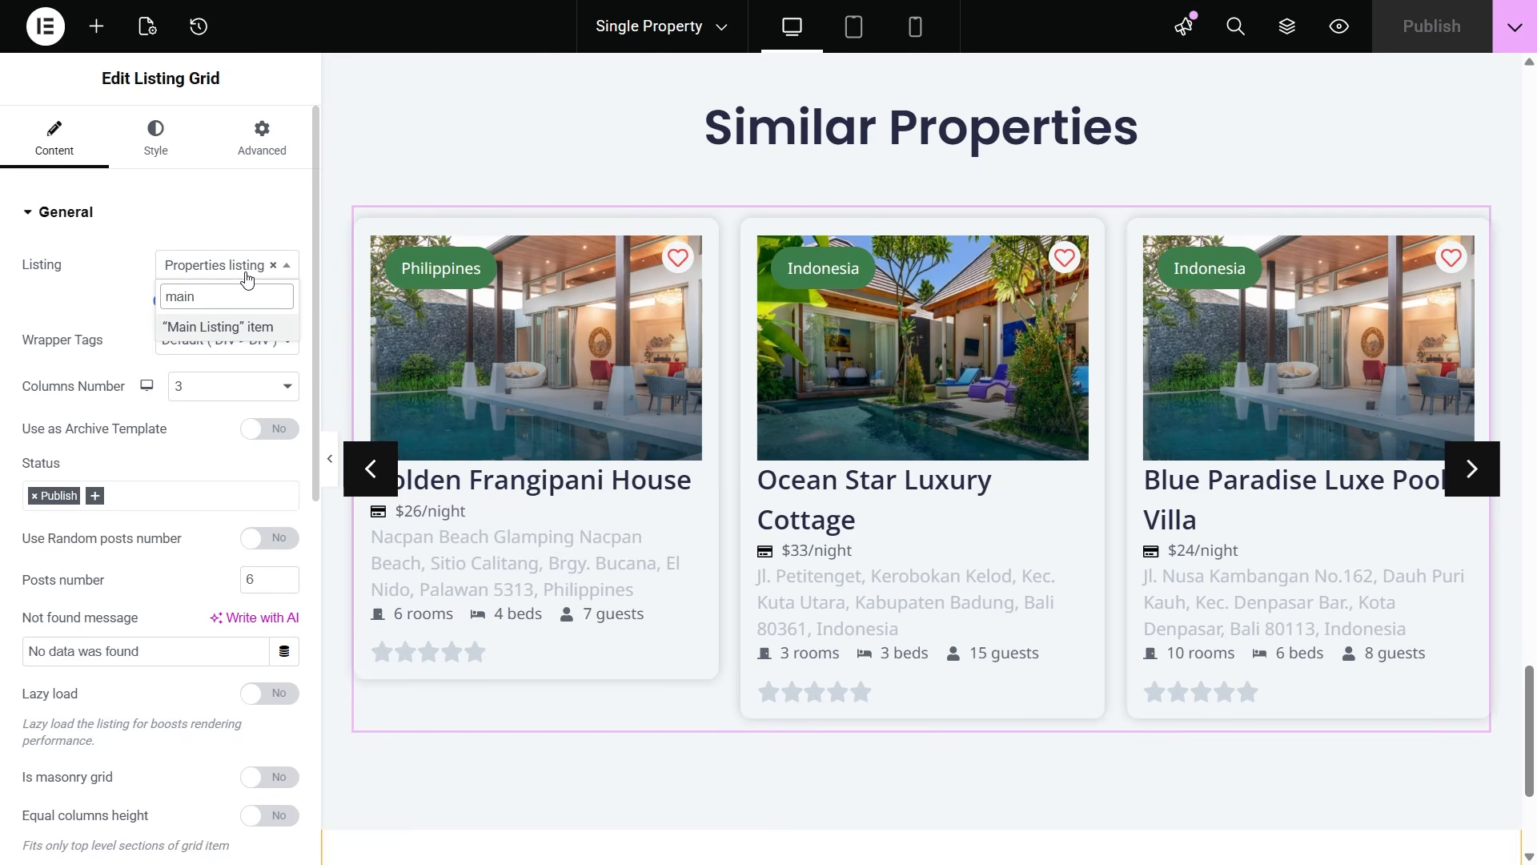
click(251, 327)
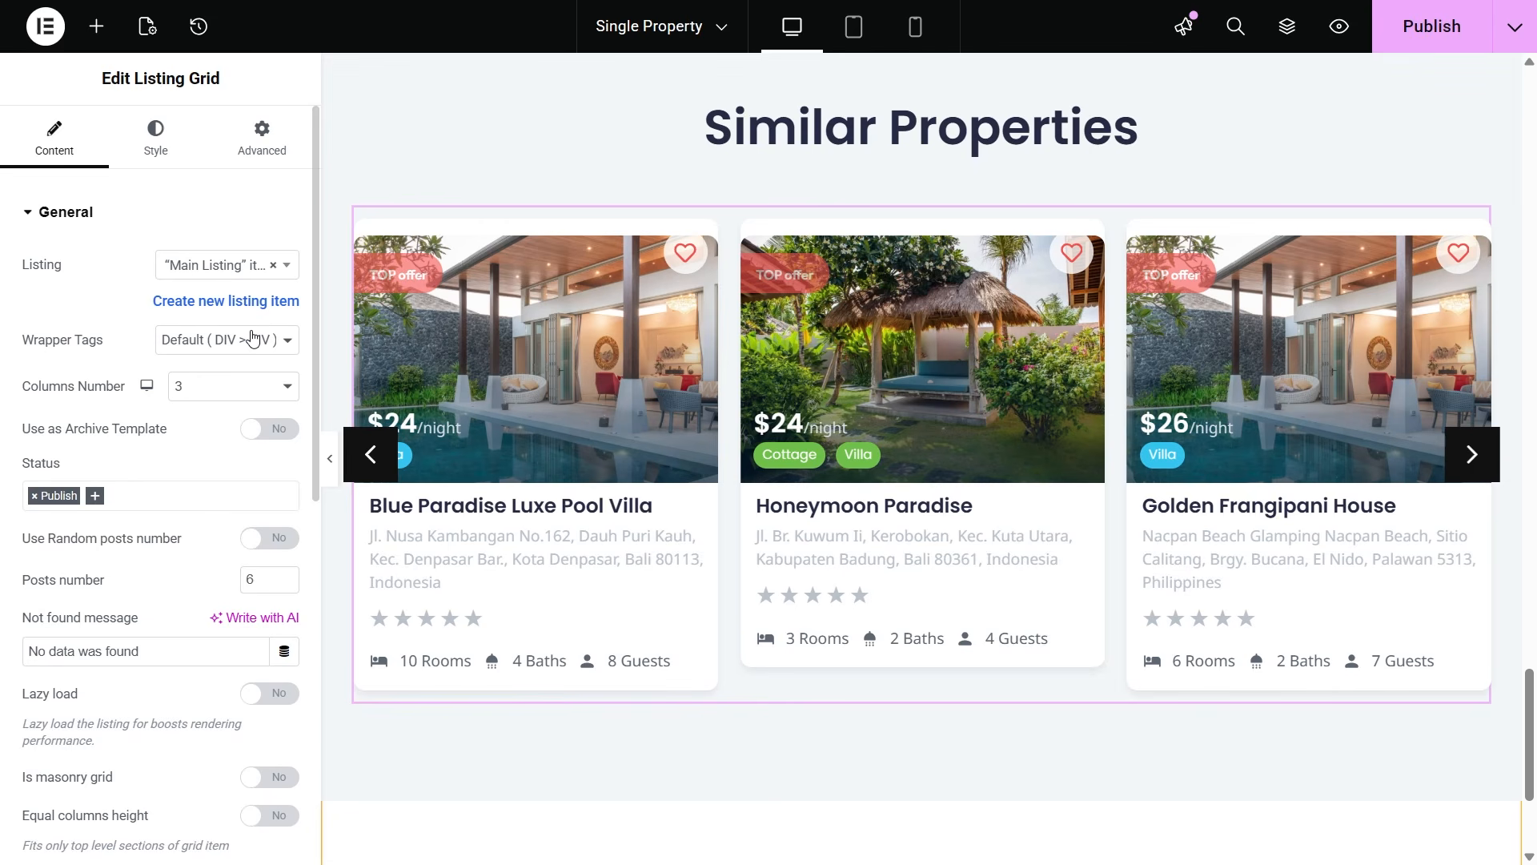
Step: Add a Map Listing widget below the Similar Properties grid
click(96, 27)
text(map)
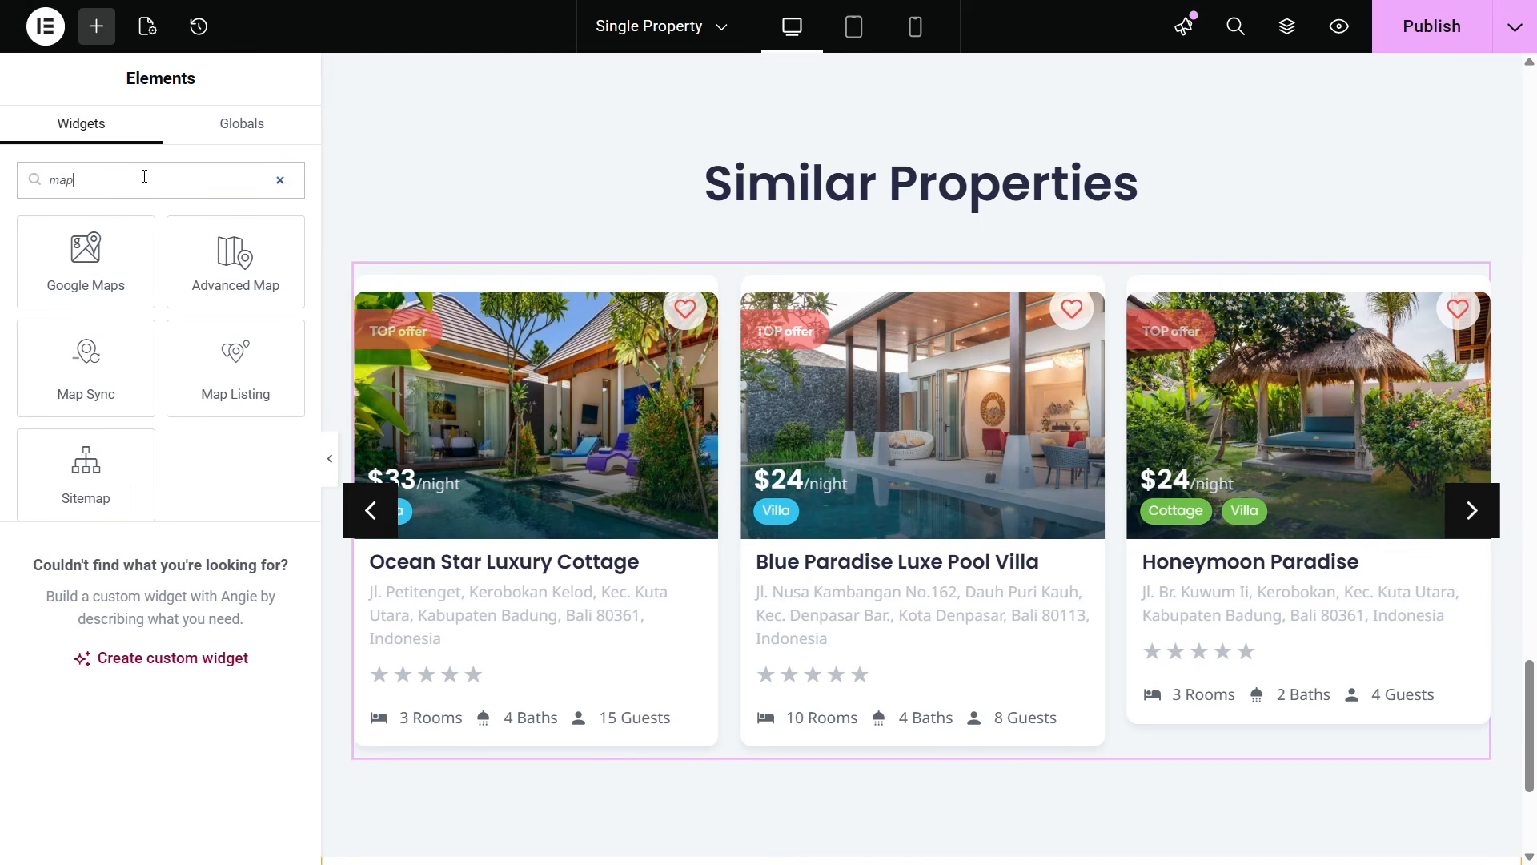
drag(235, 365, 410, 716)
scroll(426, 721, down, 3)
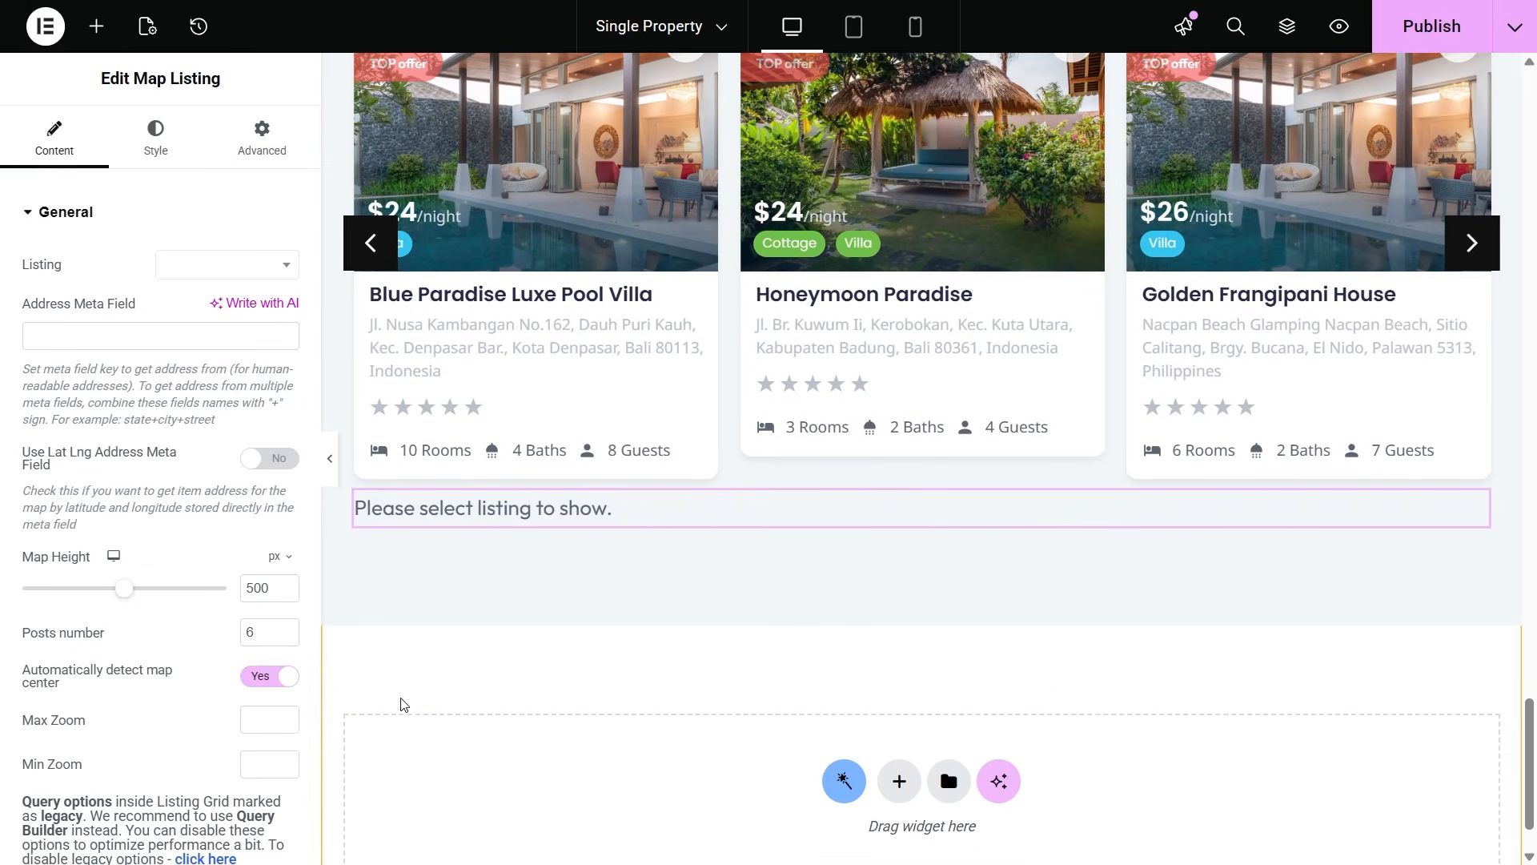
Step: Set the map's listing to Properties listing and its address meta field to _address
click(213, 265)
text(prope)
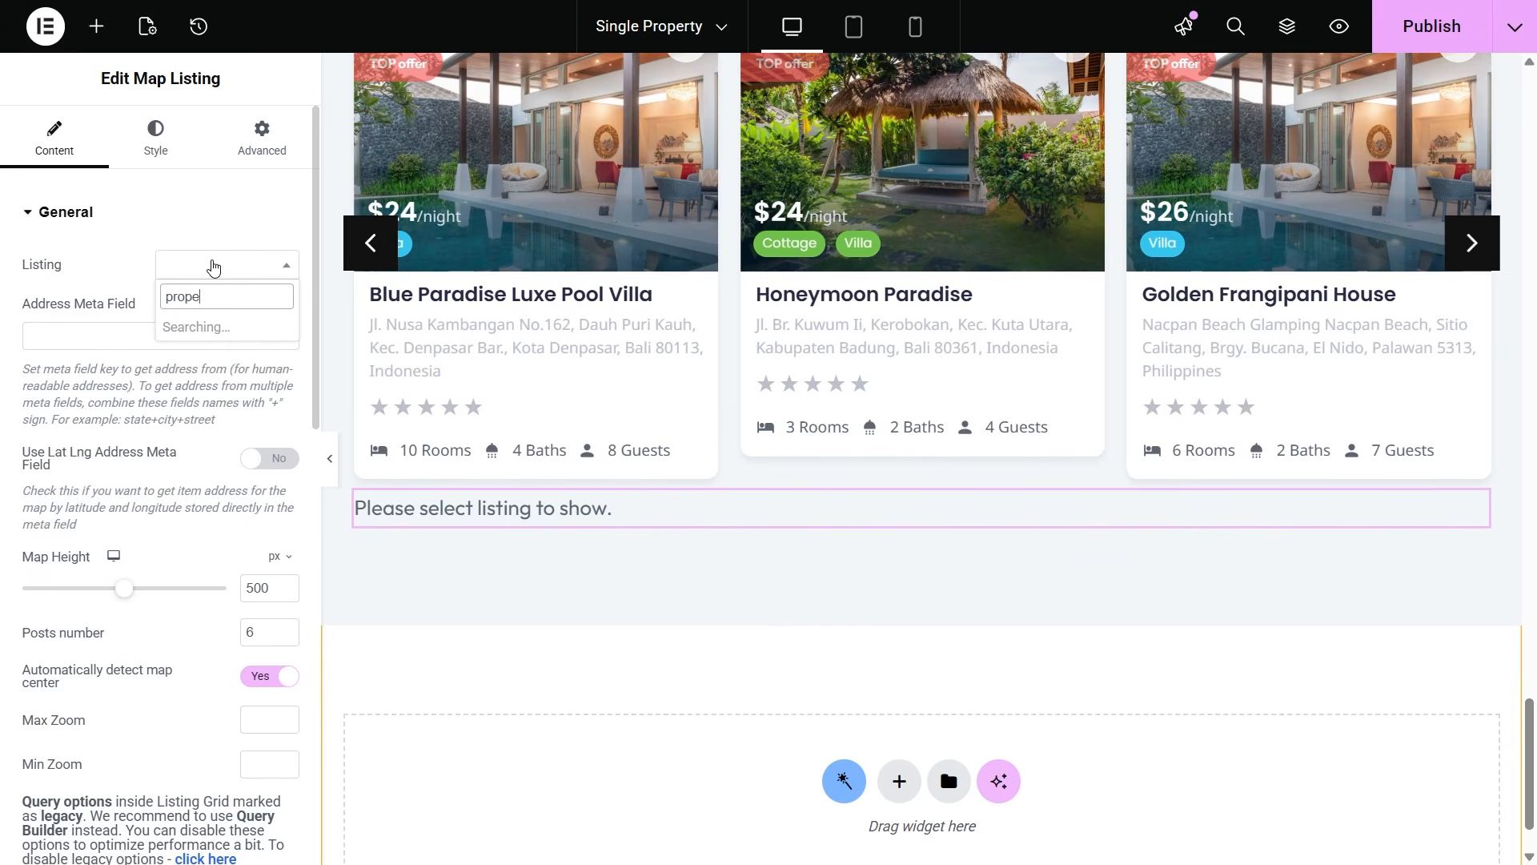
click(212, 394)
click(208, 376)
text(_ad)
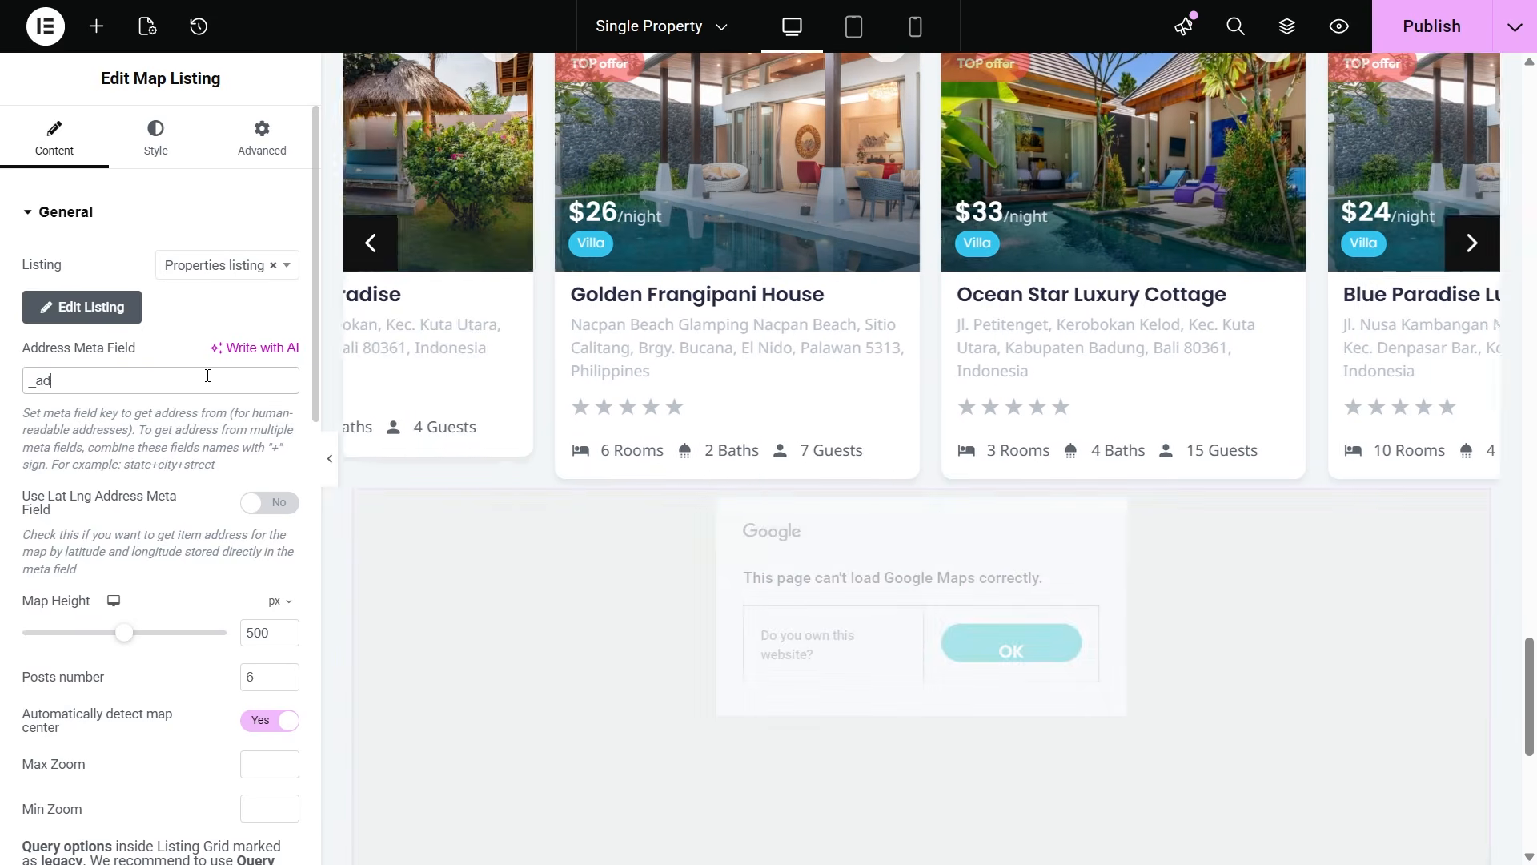
text(dress)
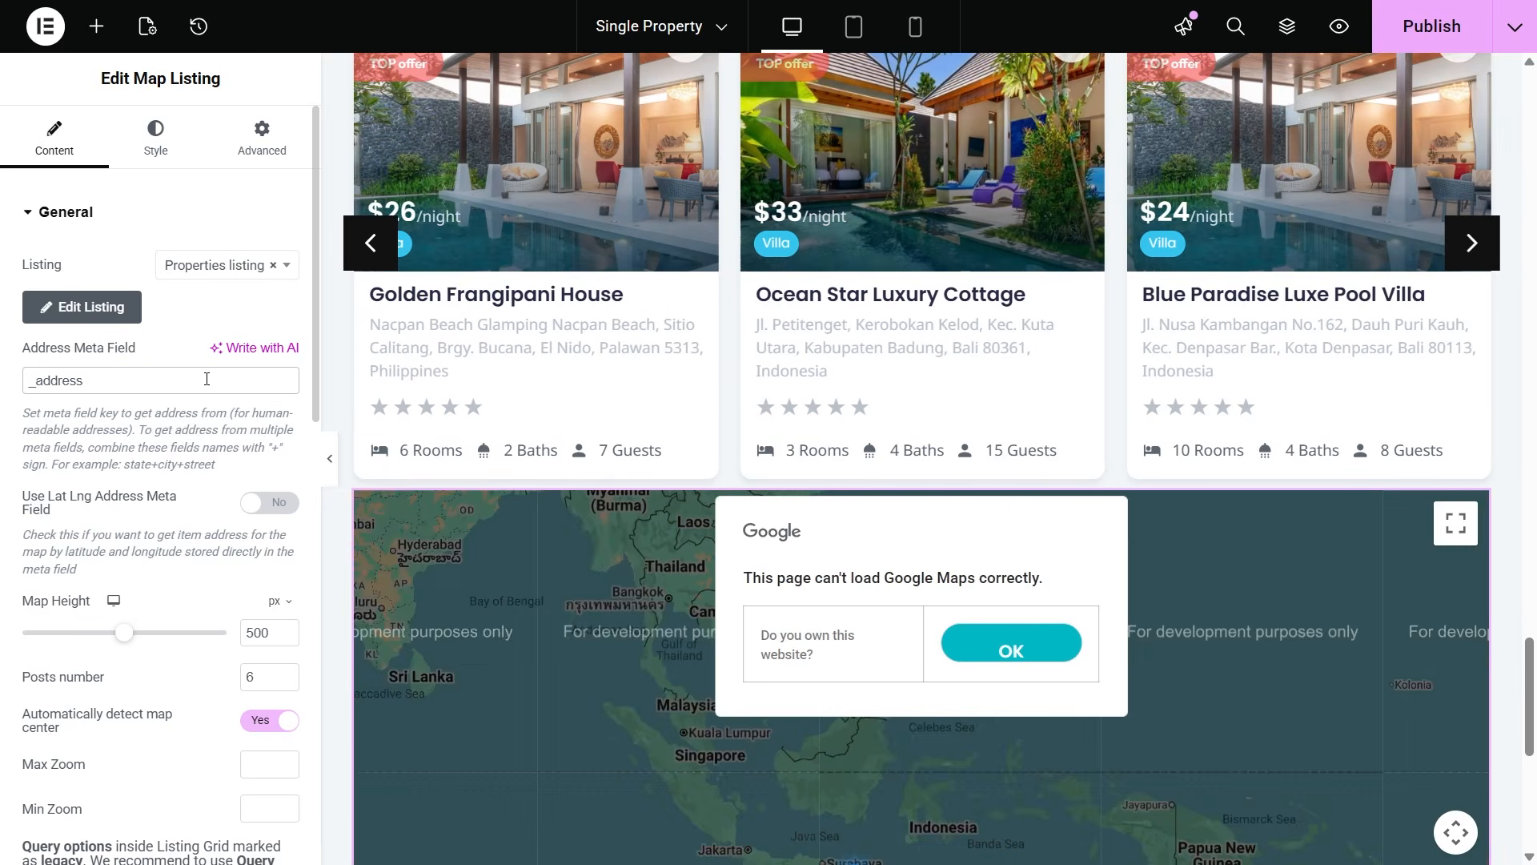
scroll(438, 644, down, 2)
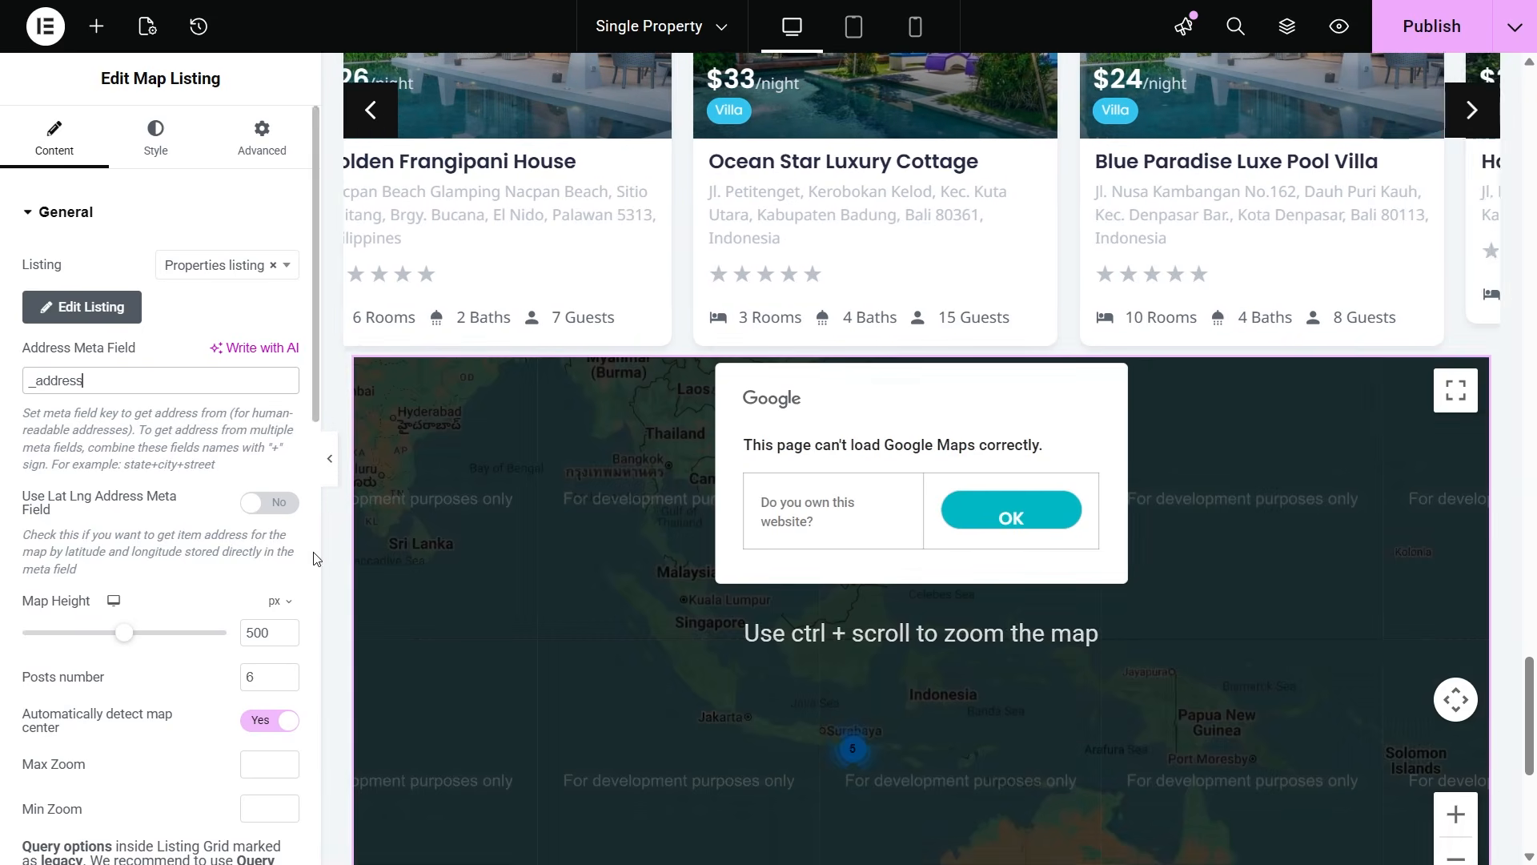
Step: Enable a custom query on the map listing and choose Related Properties
scroll(222, 778, down, 10)
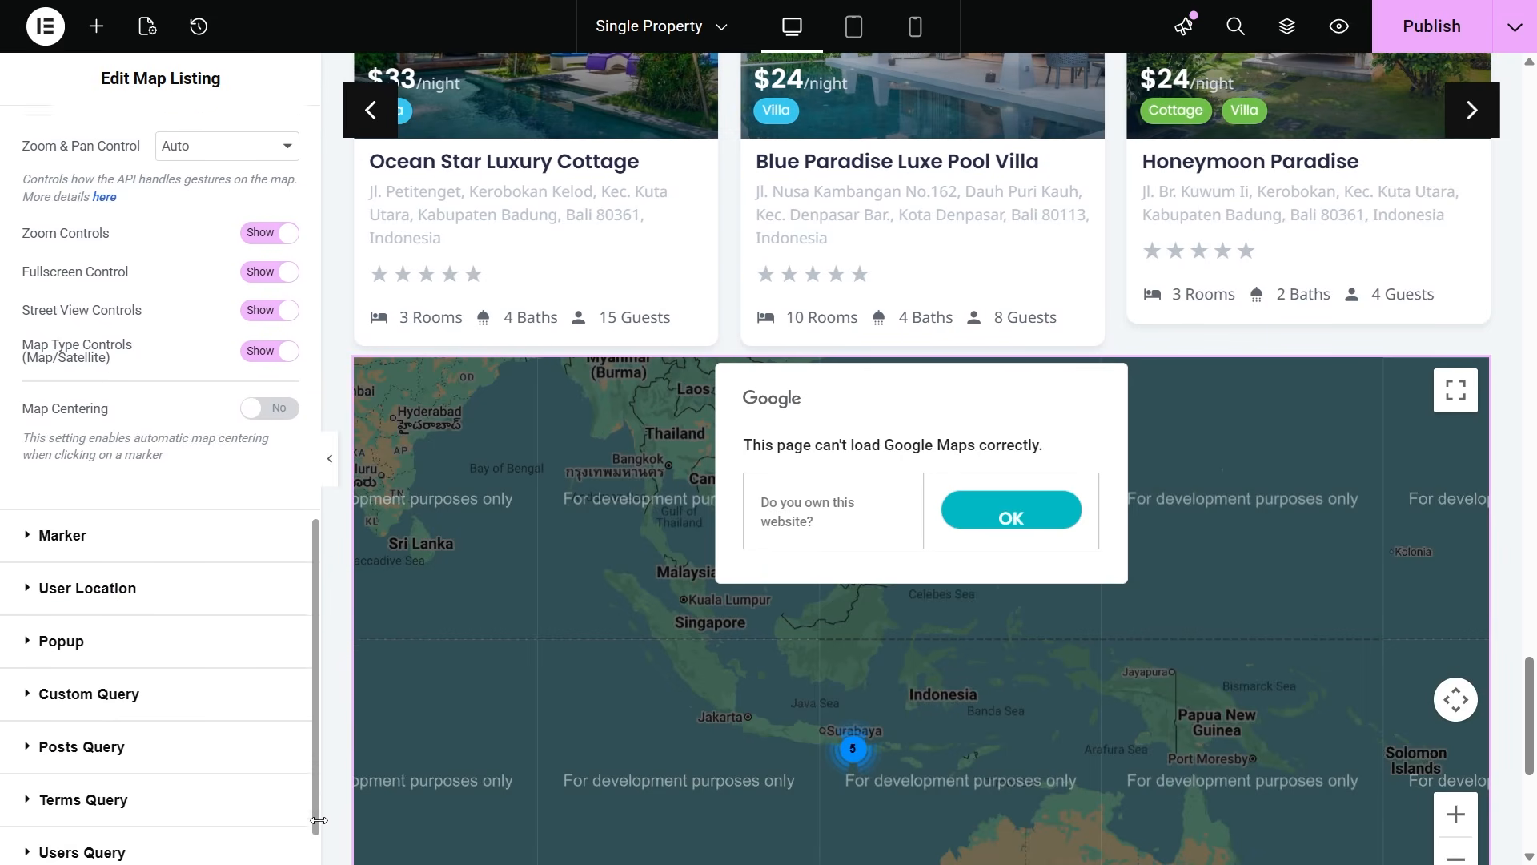
click(120, 691)
click(268, 476)
click(251, 561)
text(rela)
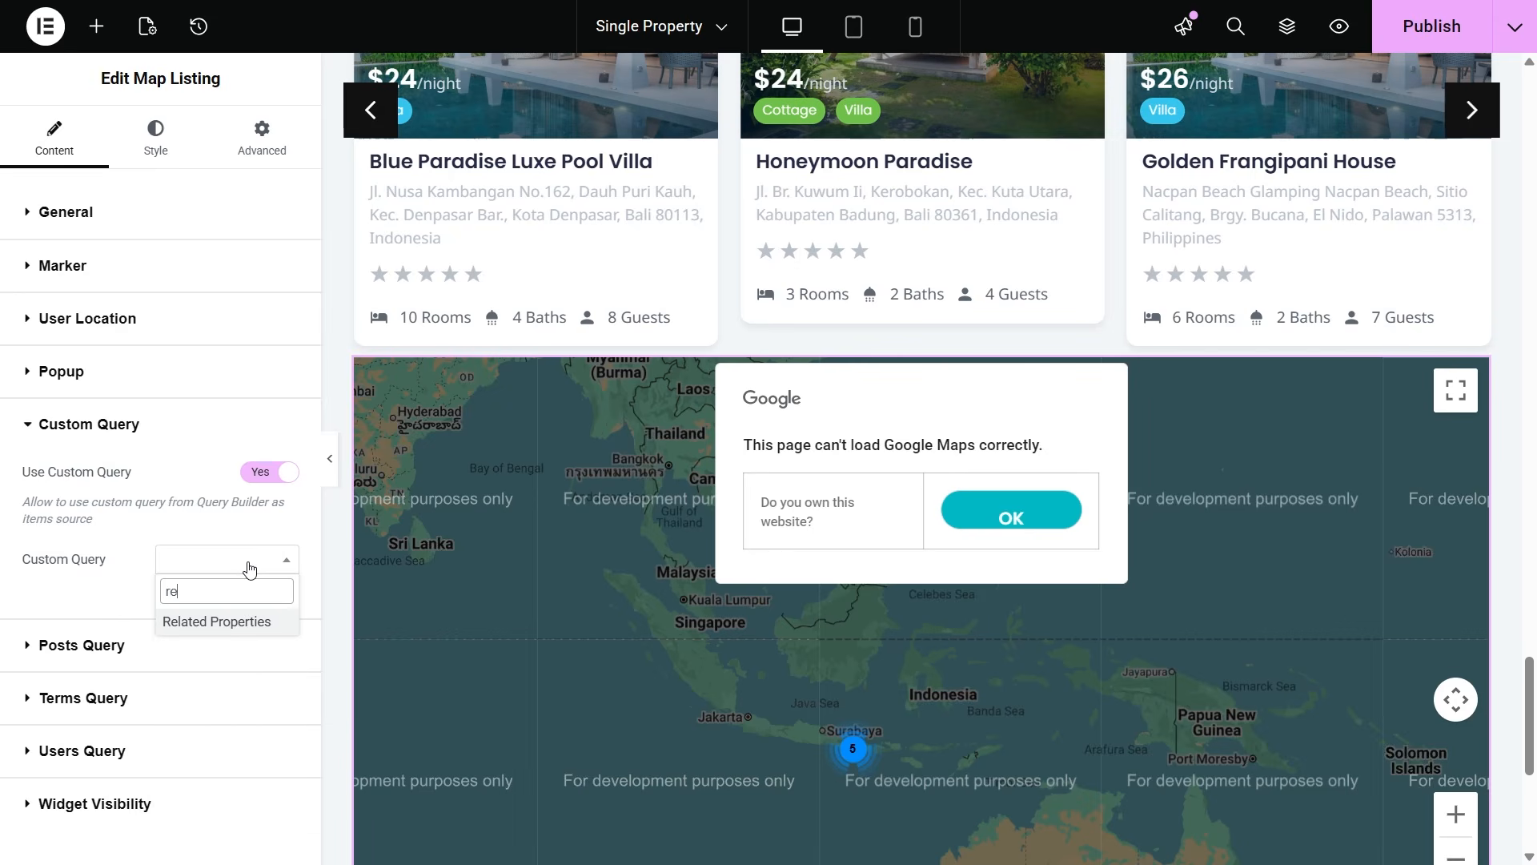
click(250, 622)
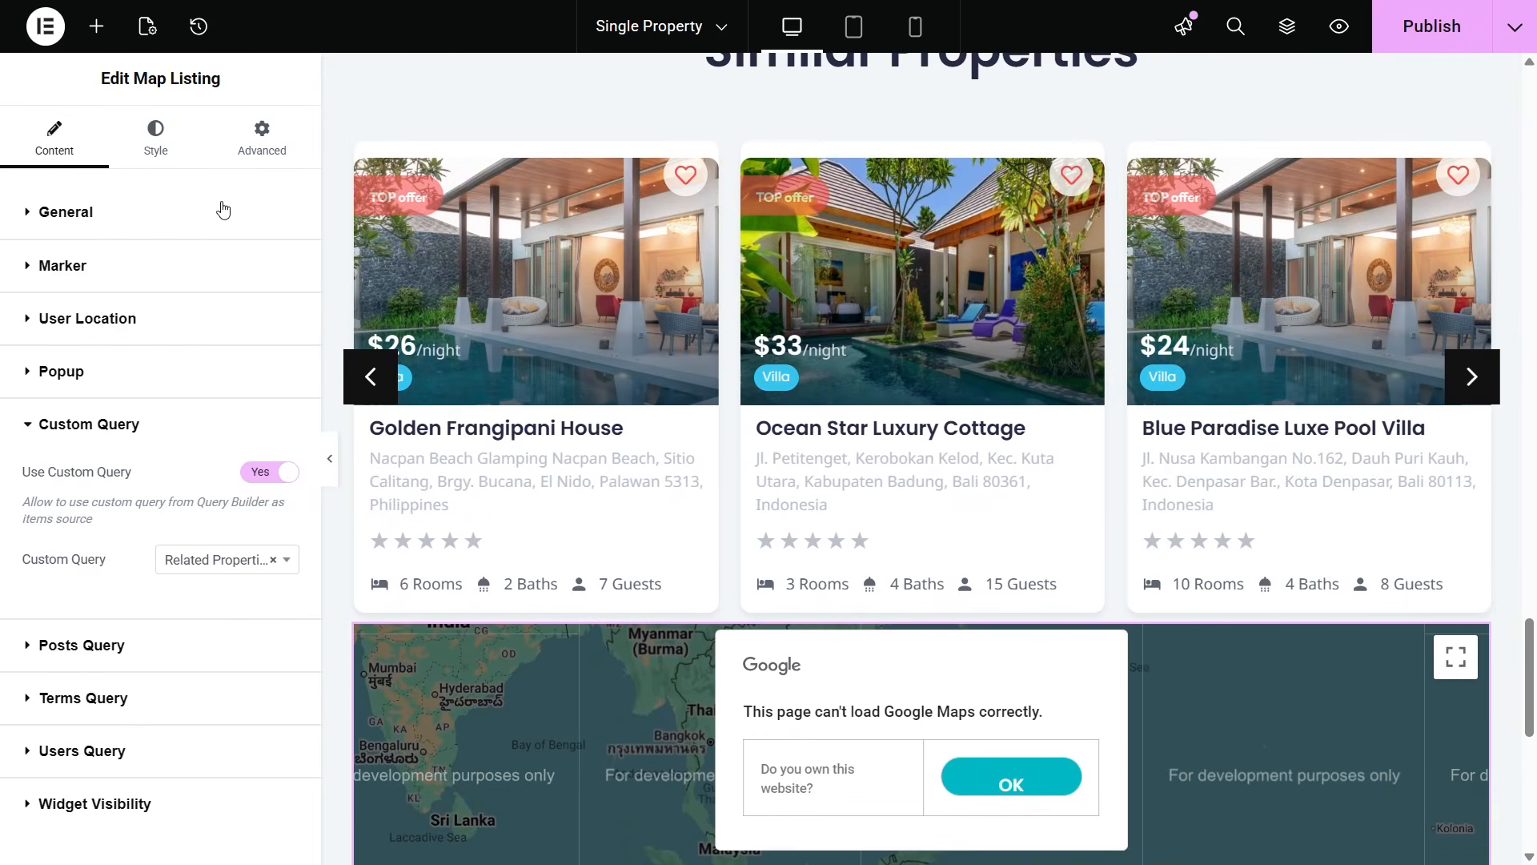
Step: Review the map listing's General, Marker and Popup settings
click(223, 210)
scroll(218, 453, down, 5)
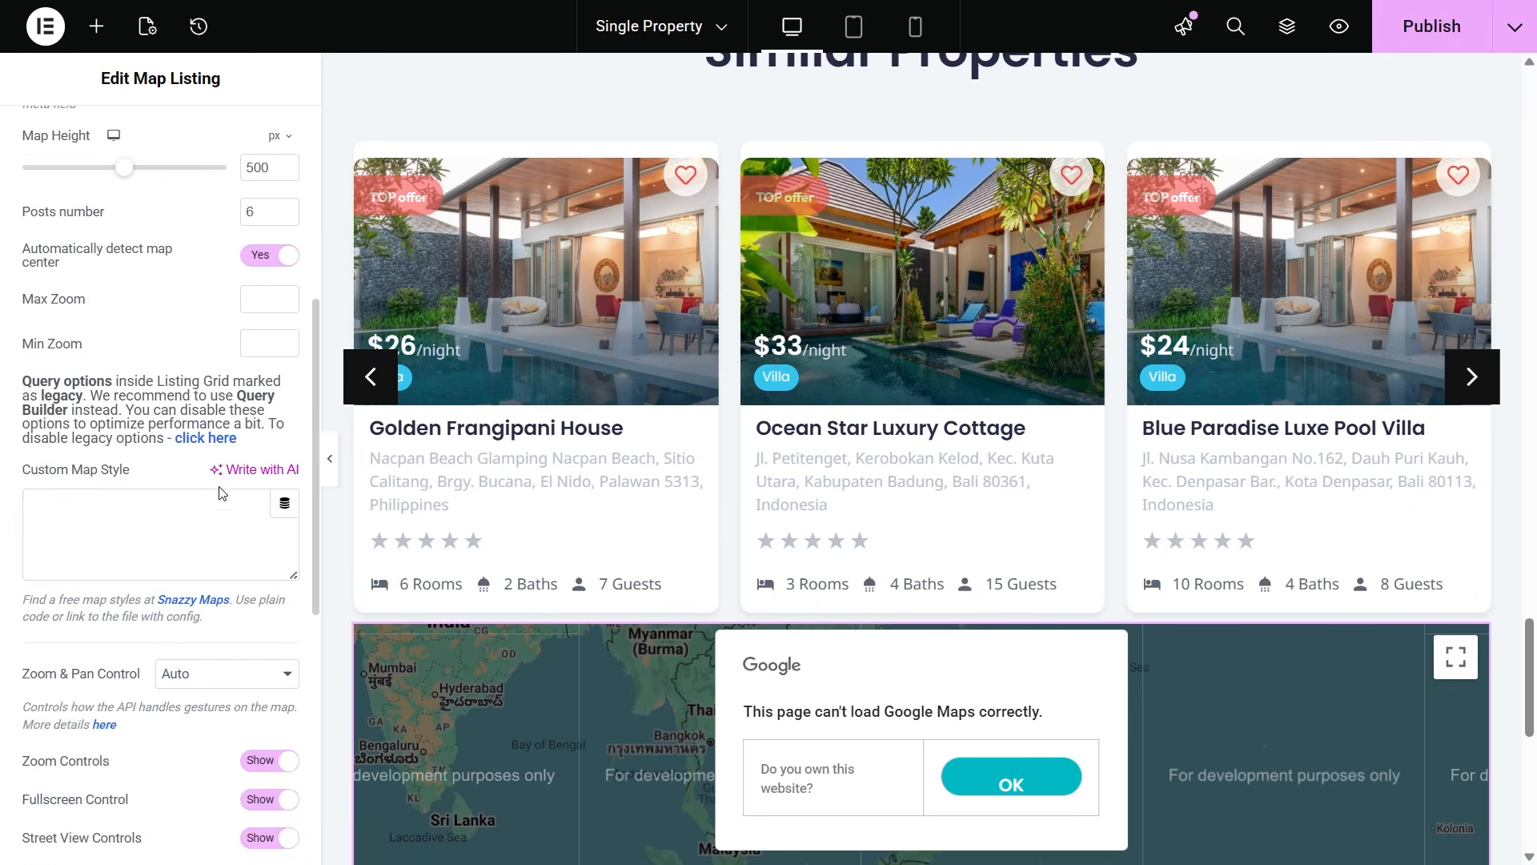
scroll(220, 683, down, 4)
click(208, 724)
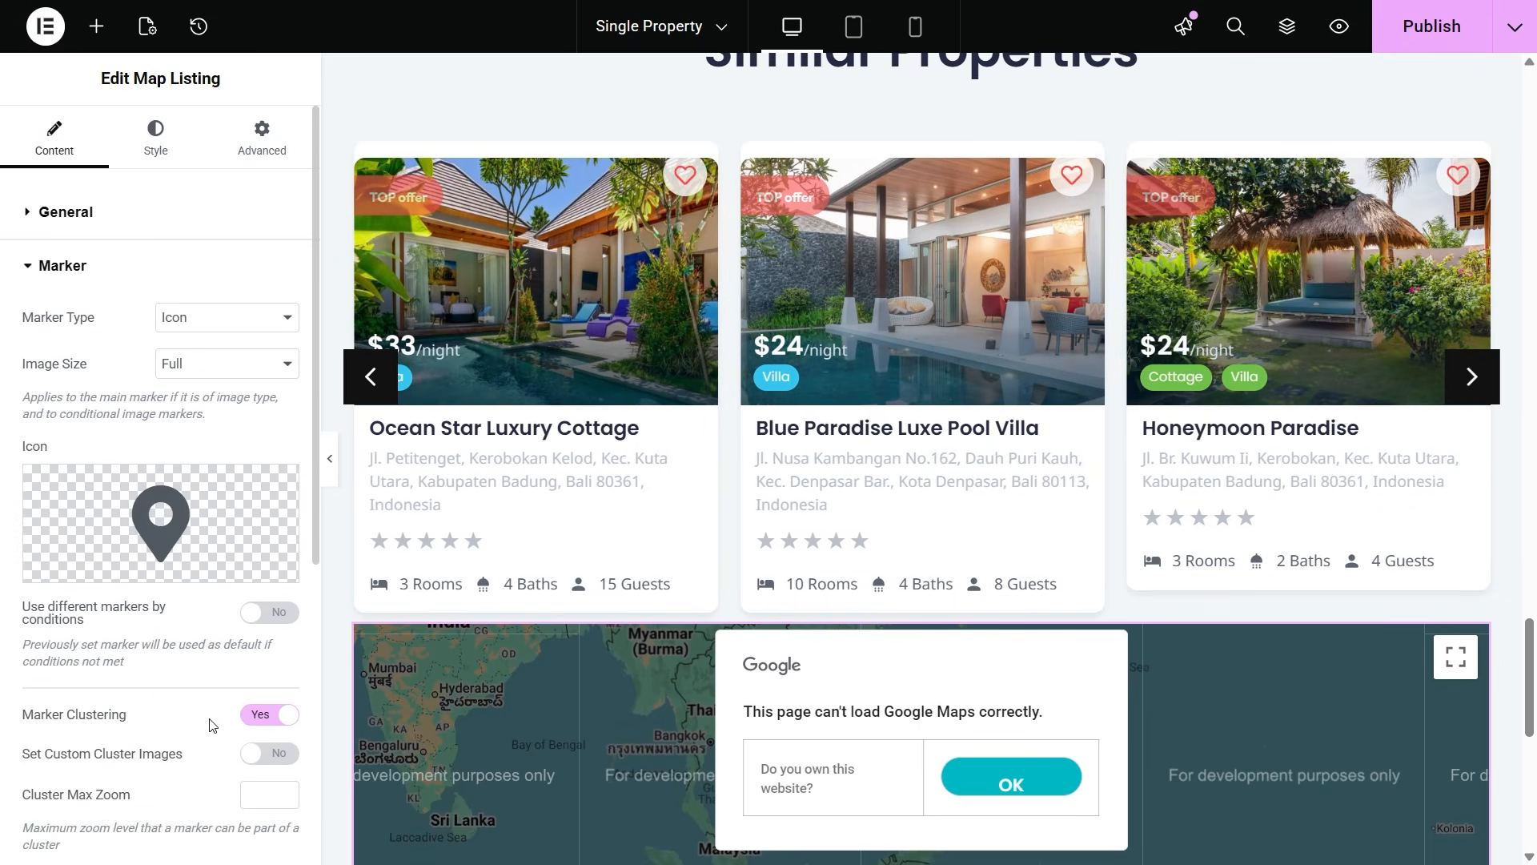
scroll(212, 724, down, 4)
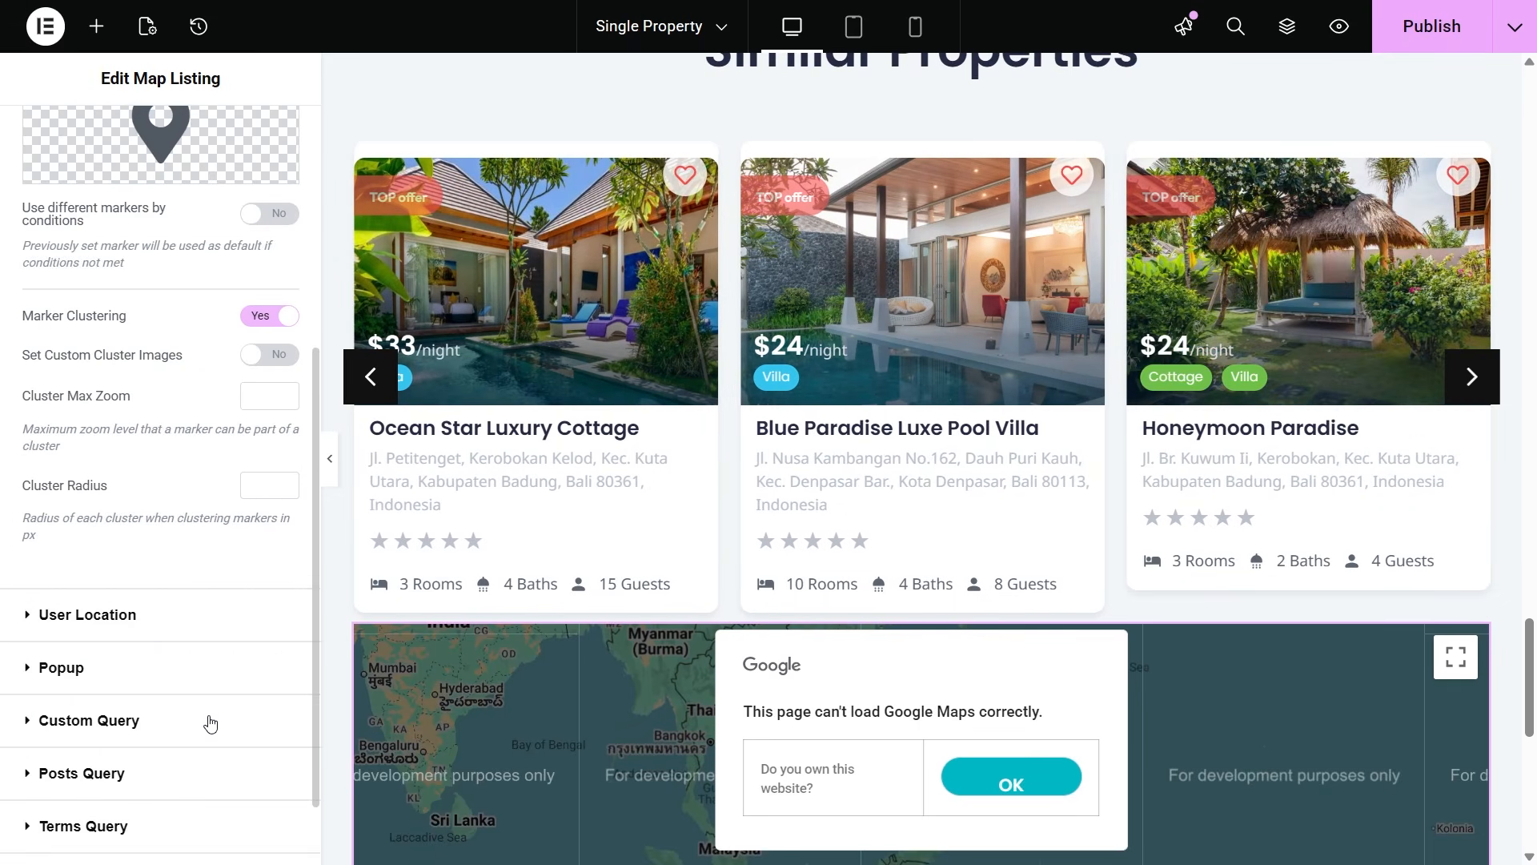
click(189, 676)
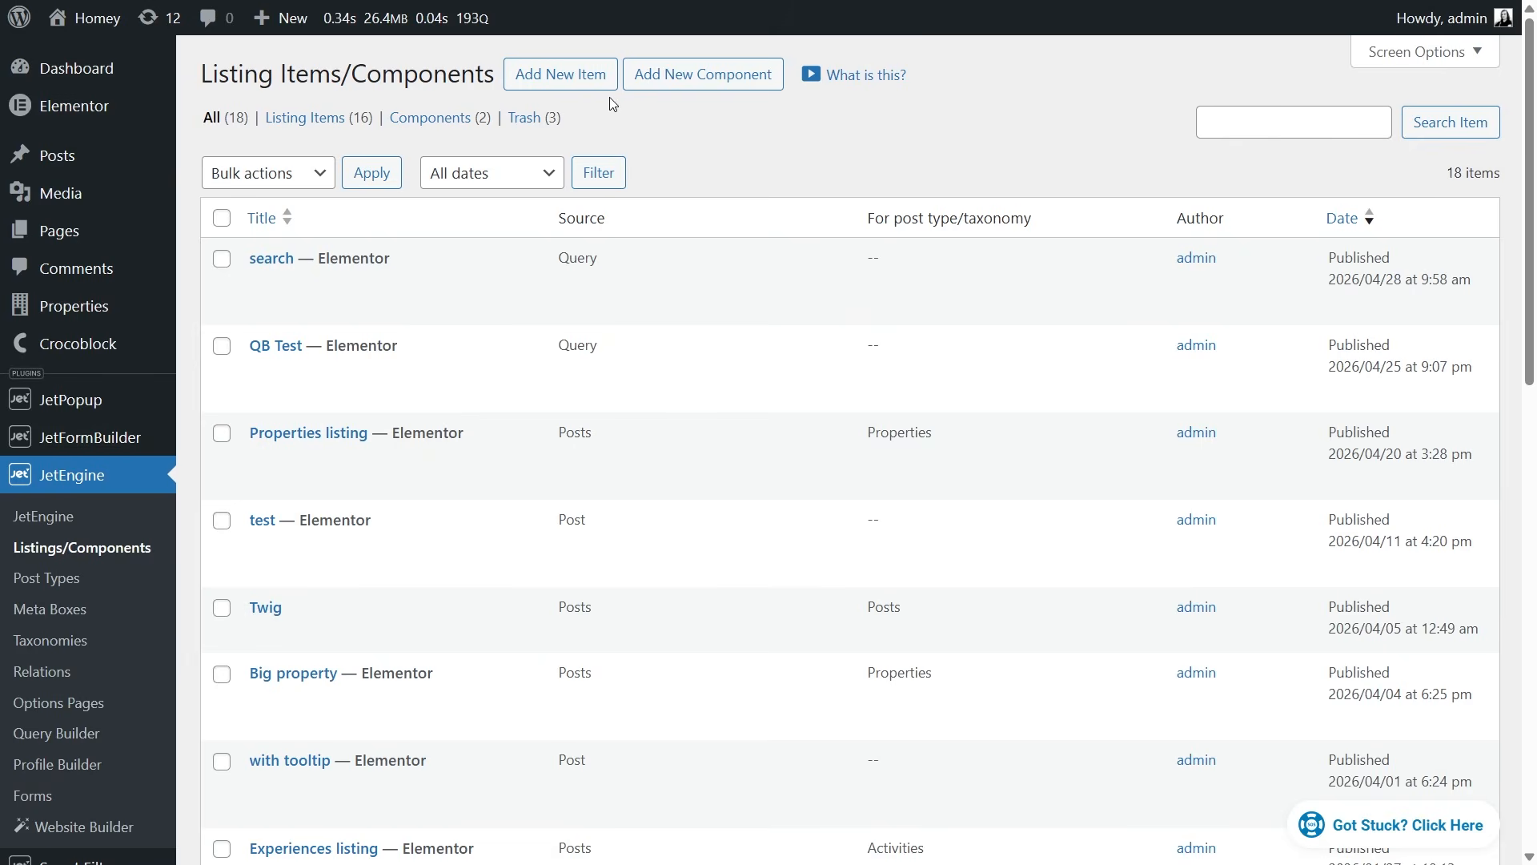
Step: Open the setup for a new listing item and examine the available listing sources and post types
click(594, 76)
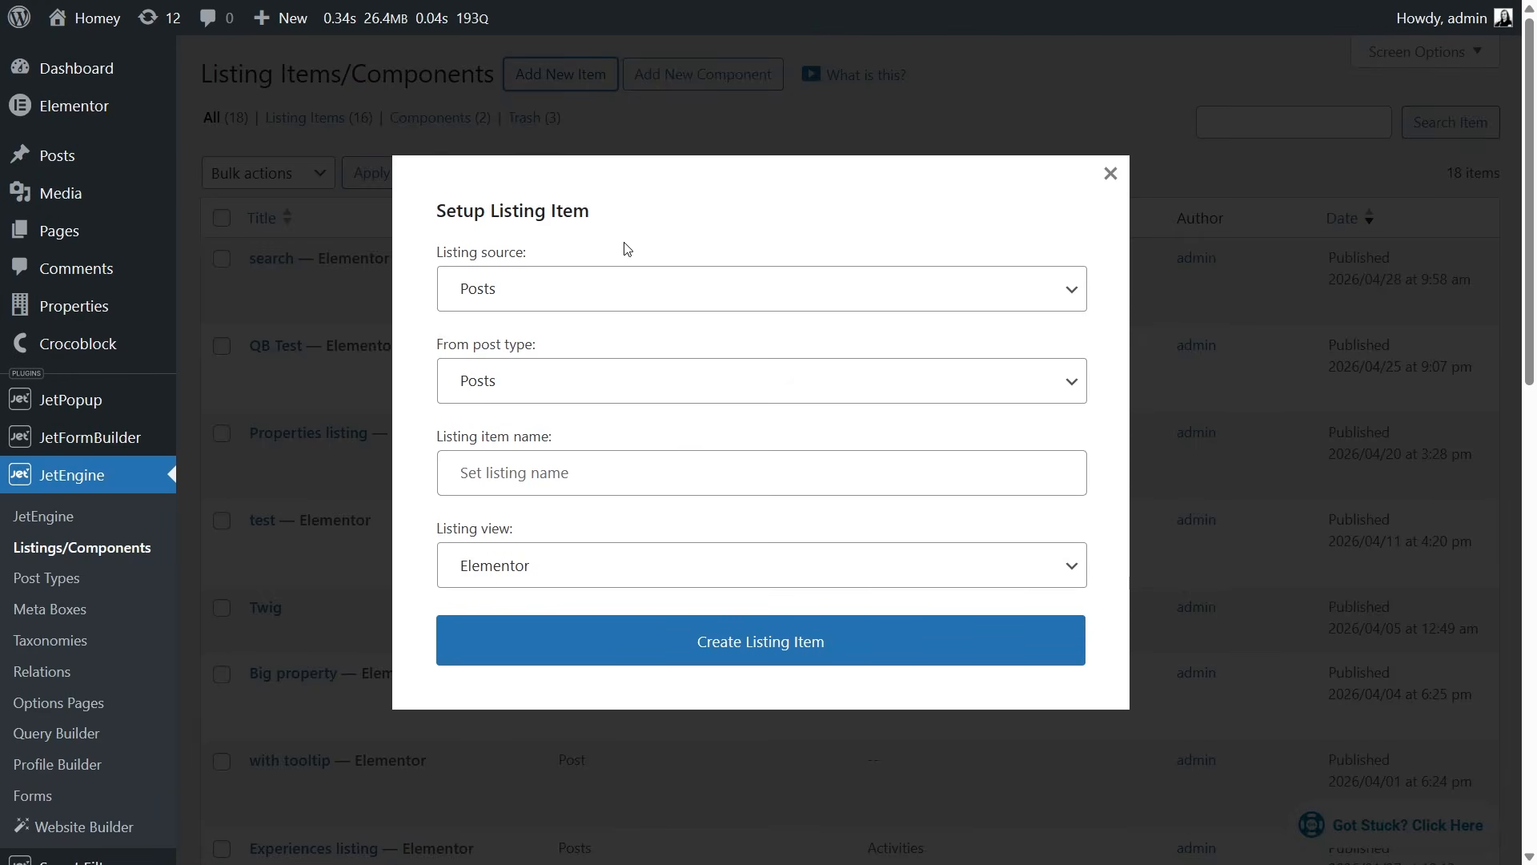
click(631, 289)
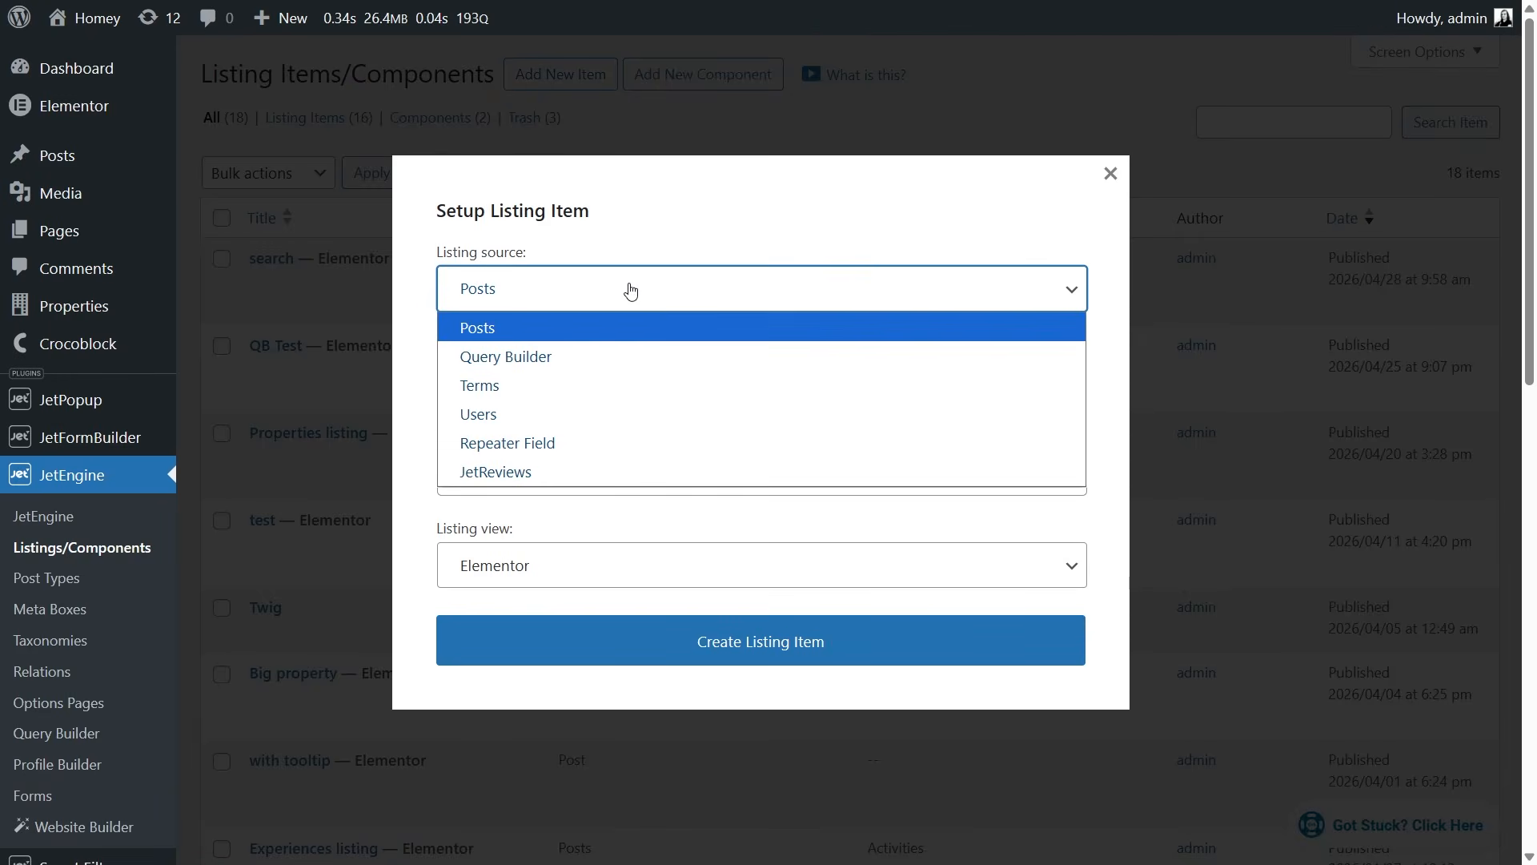
click(634, 339)
click(635, 383)
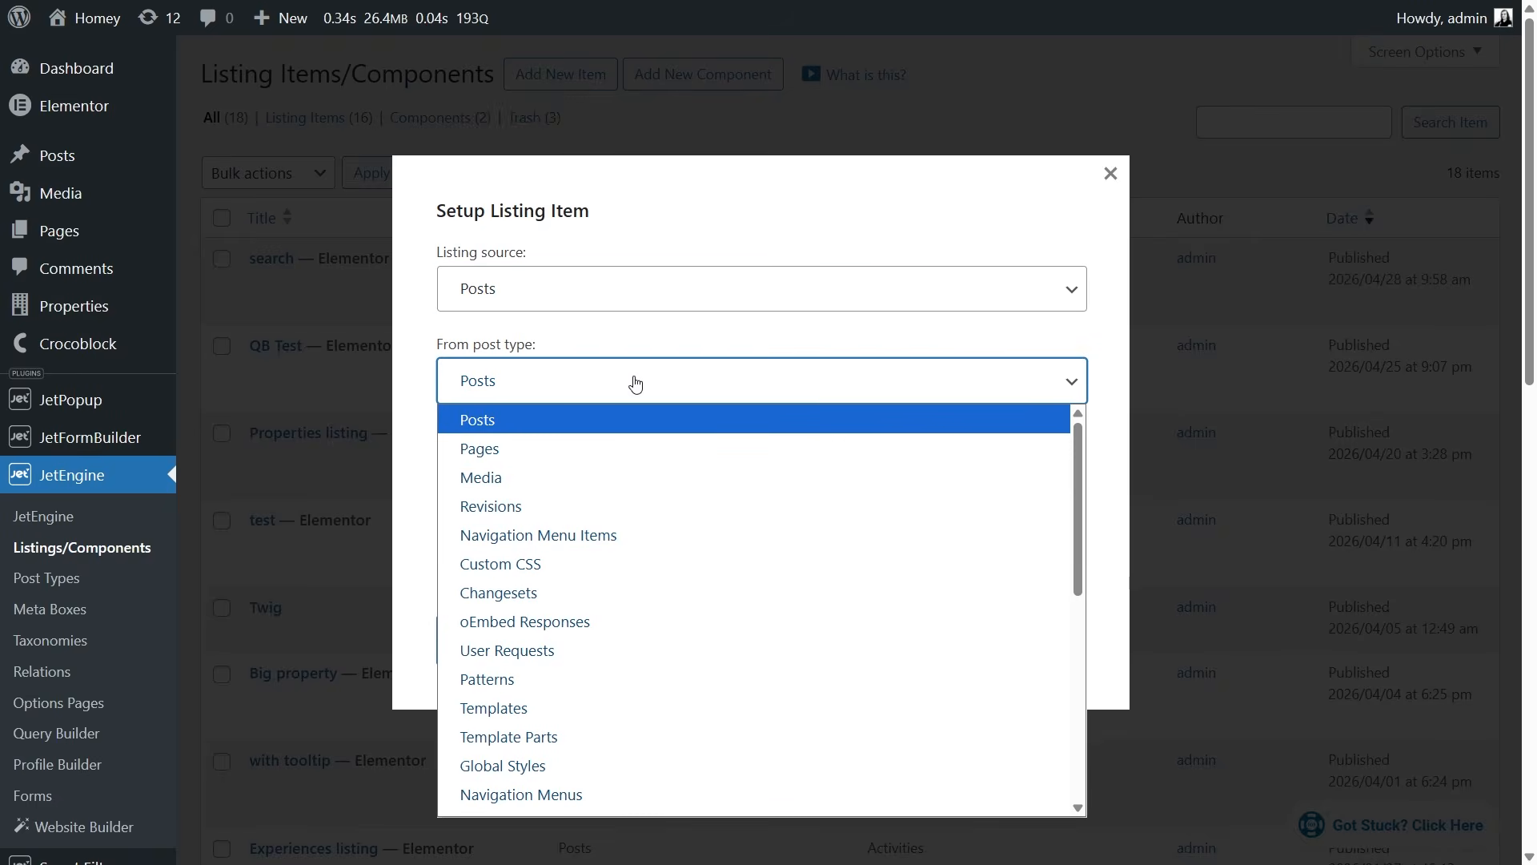
click(636, 383)
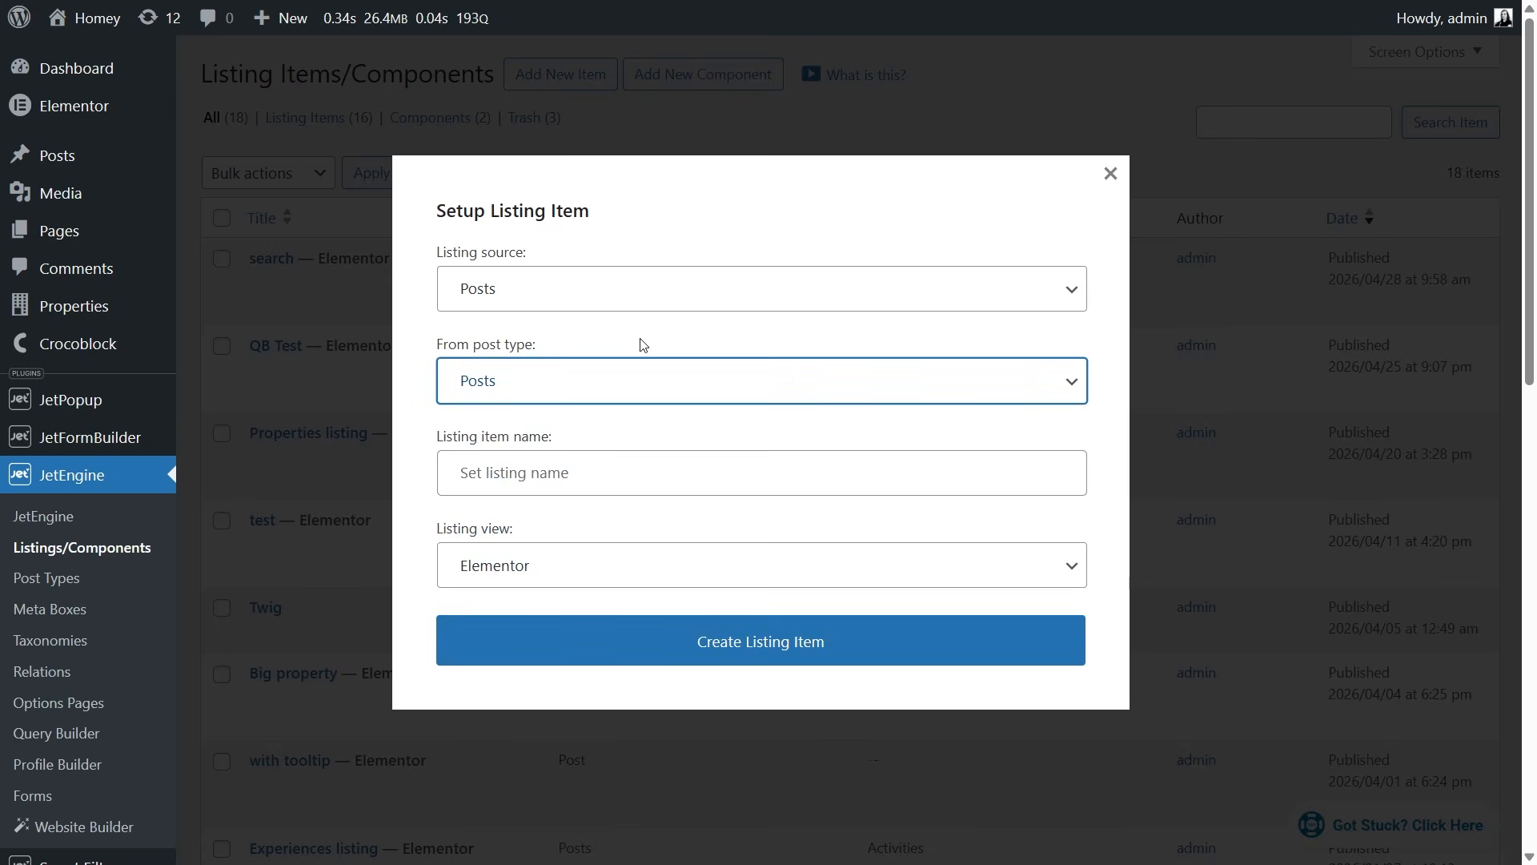
Step: Choose Query Builder as the new item's listing source and look through the selectable queries
click(652, 291)
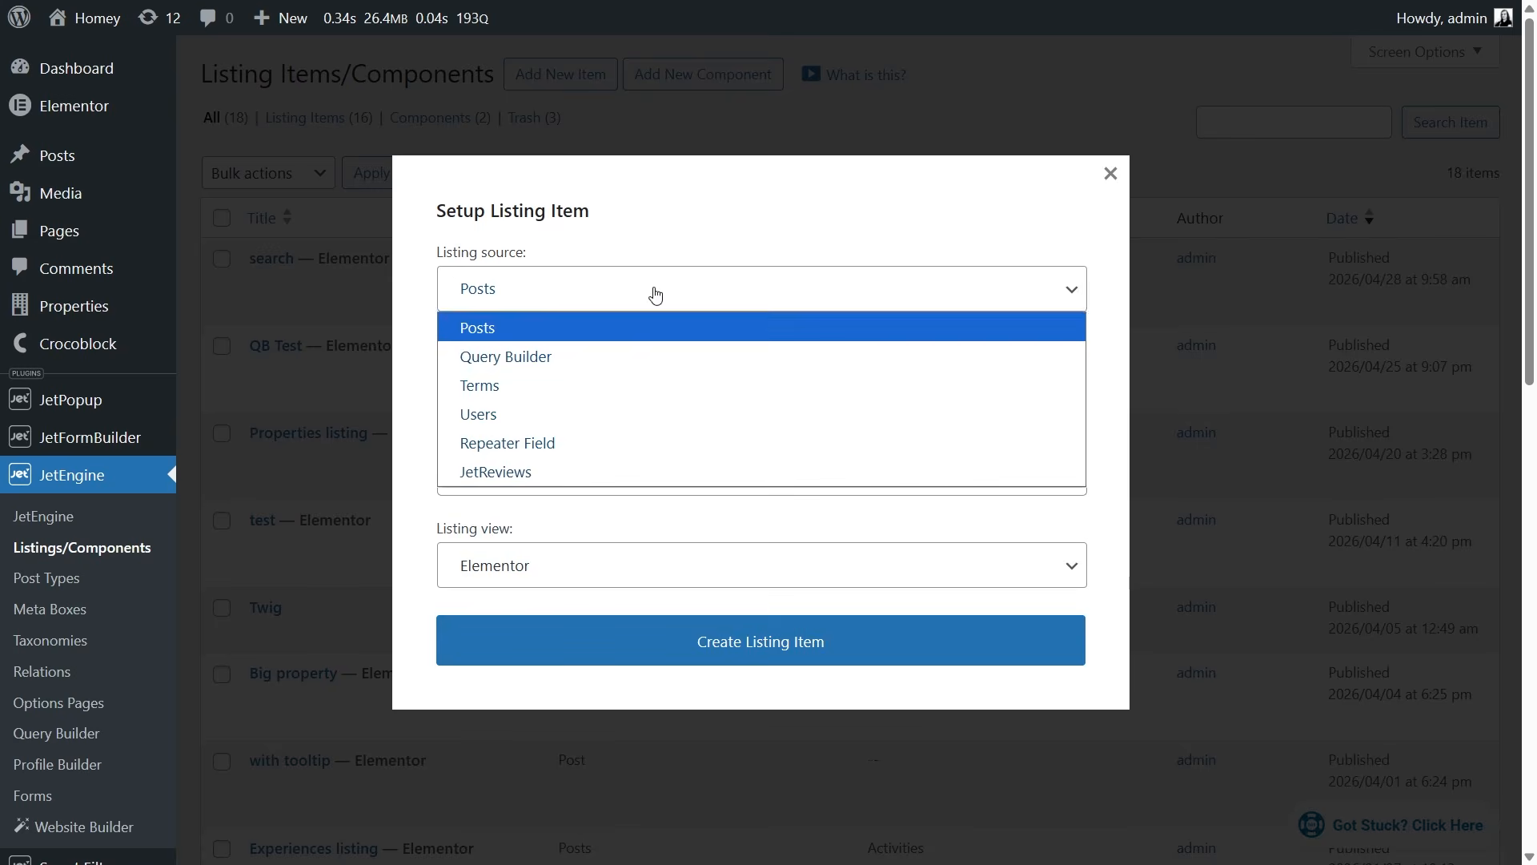
click(646, 358)
click(644, 371)
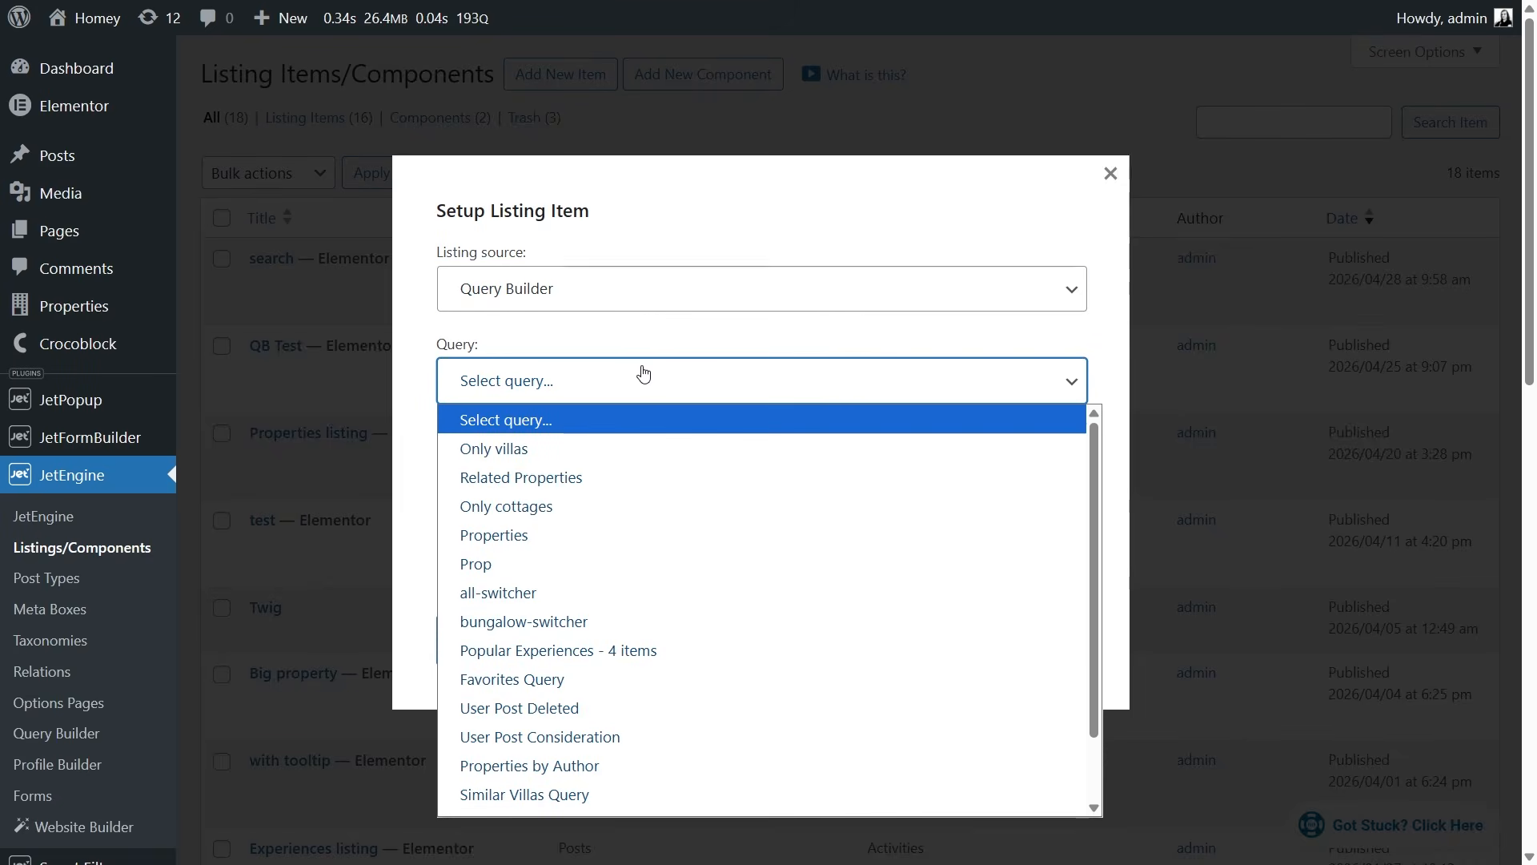
click(644, 372)
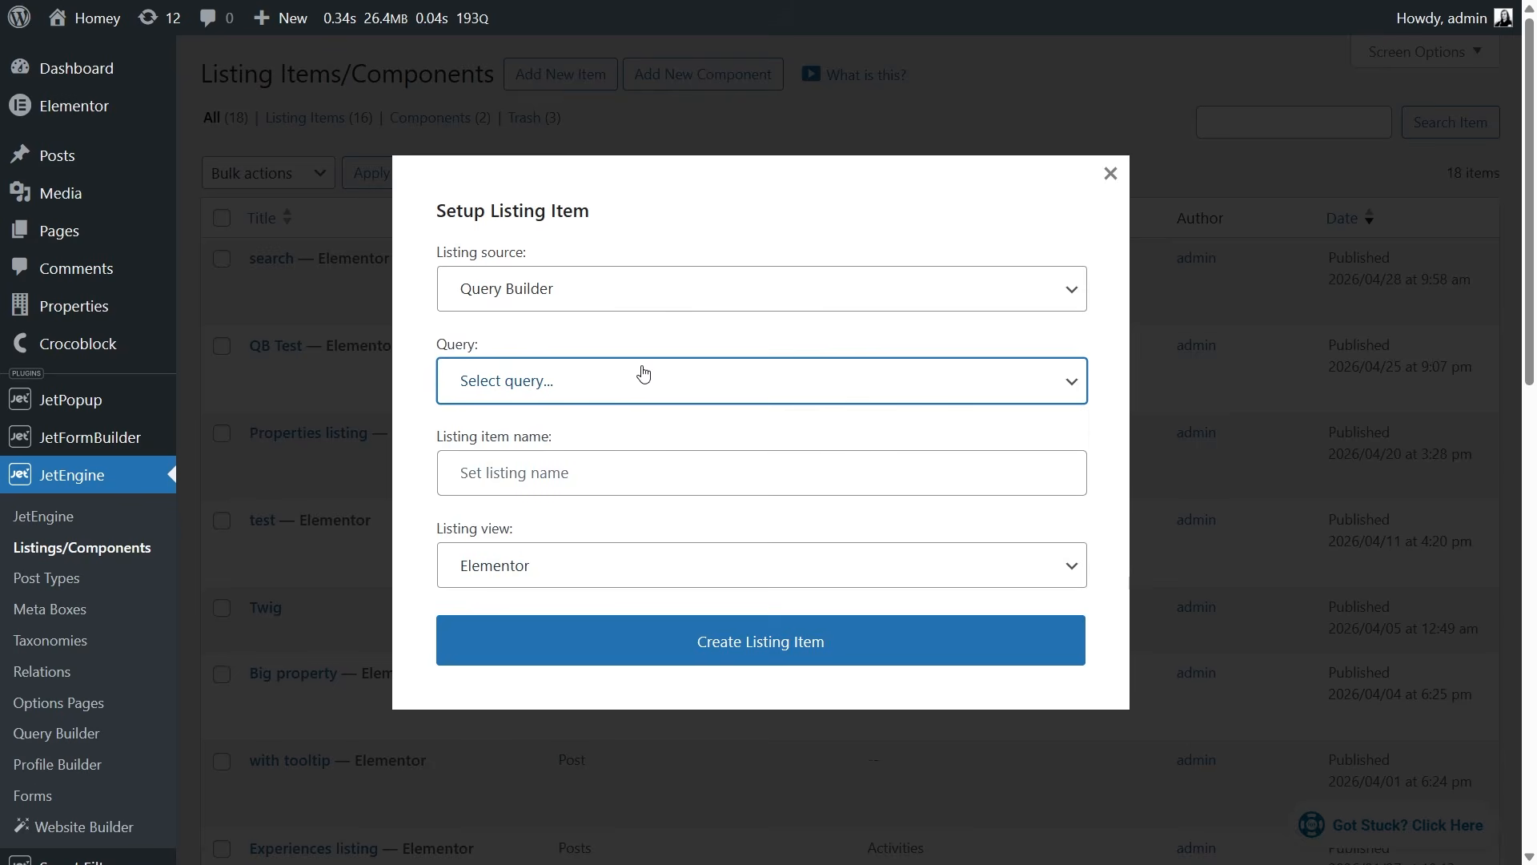
Step: Compare the listing sources with the Query Builder's query types, and review the query choices for the new listing item
click(646, 298)
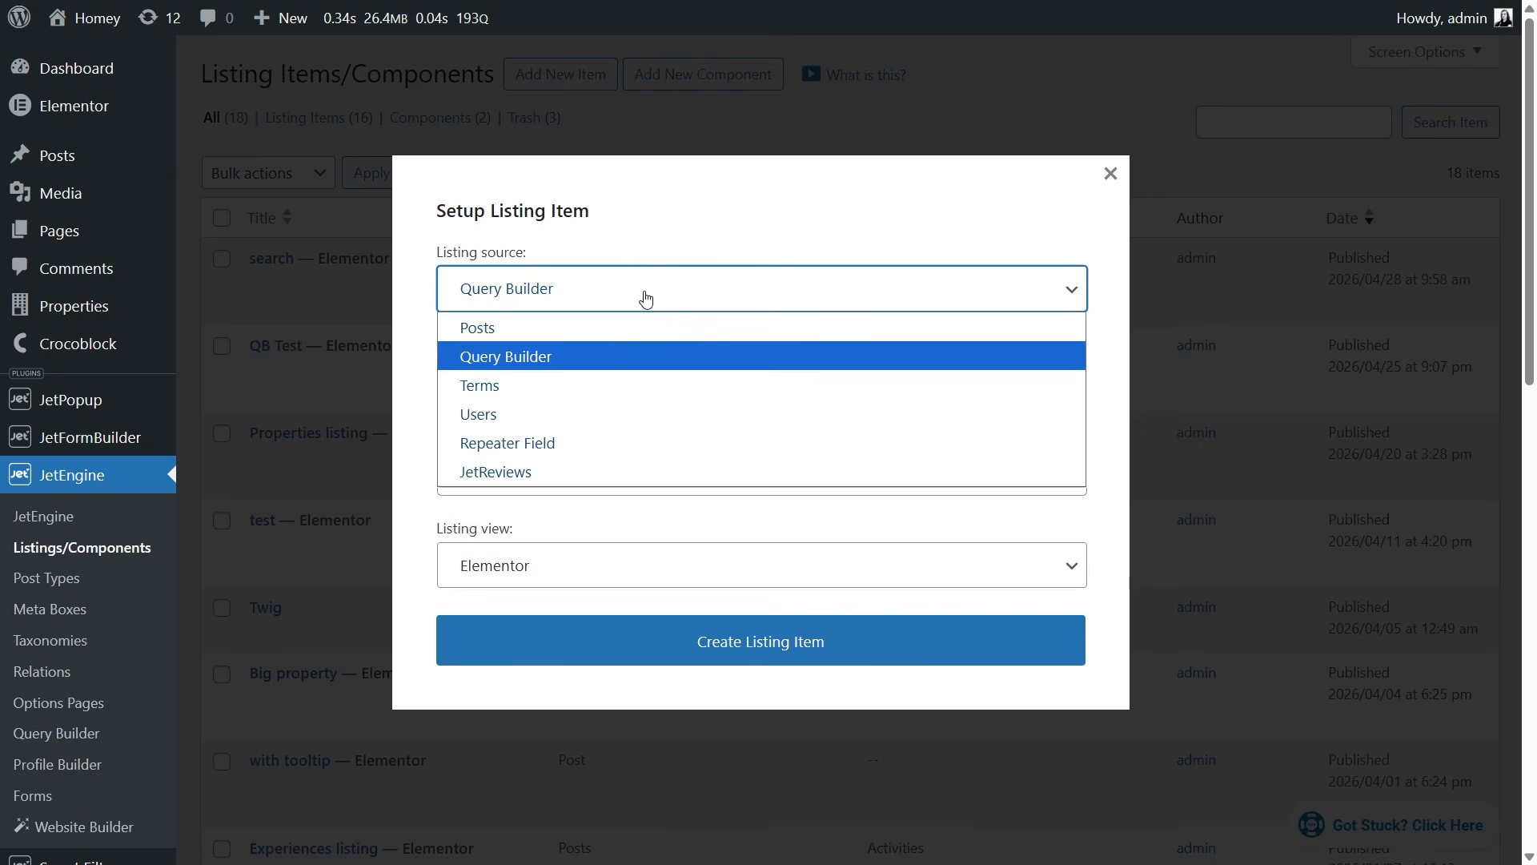
key(ctrl+Tab)
click(646, 300)
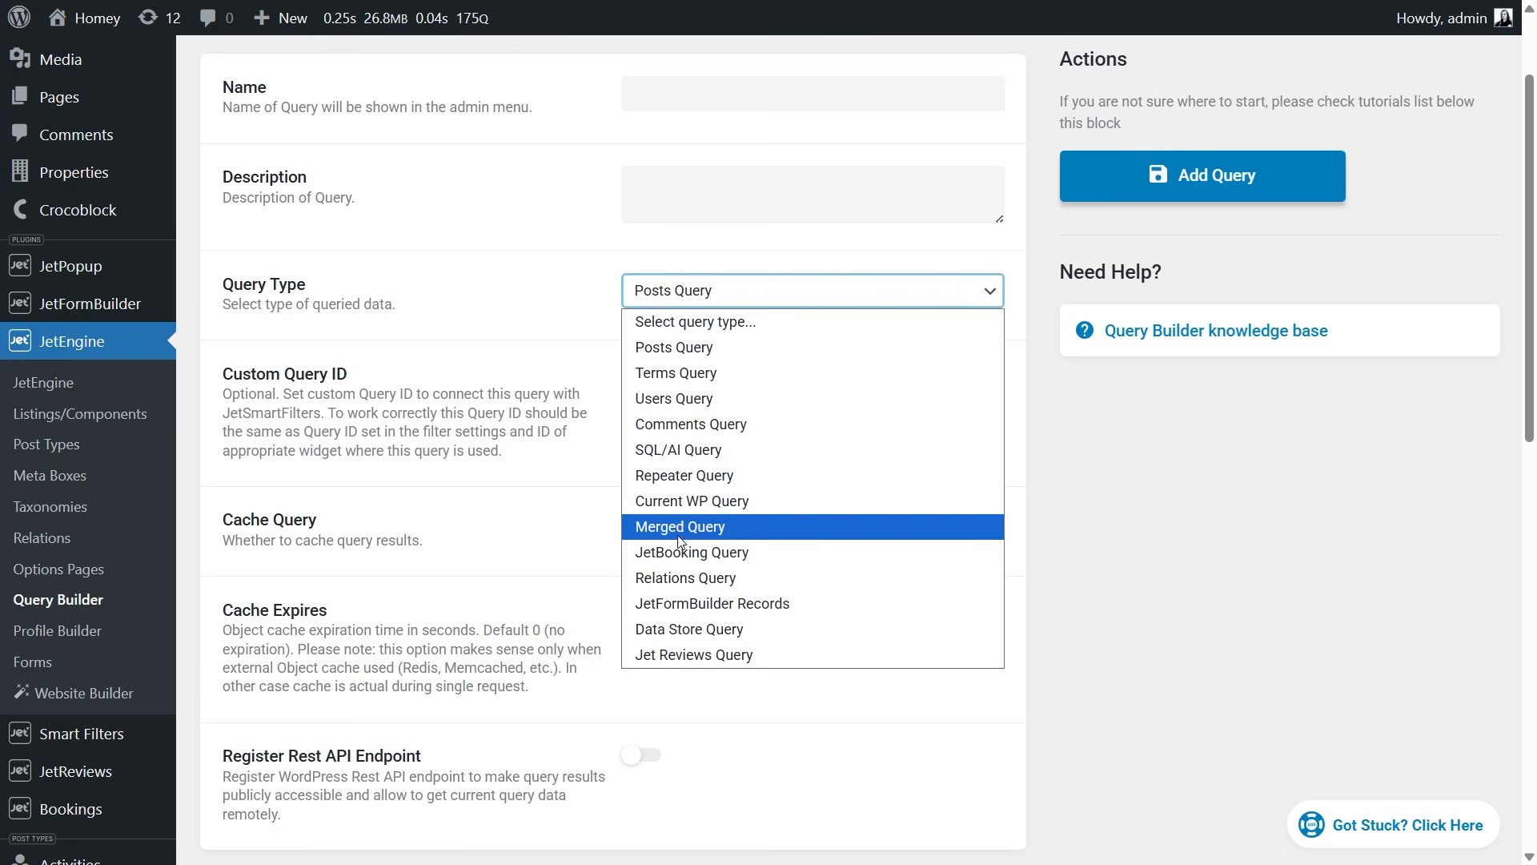
click(671, 450)
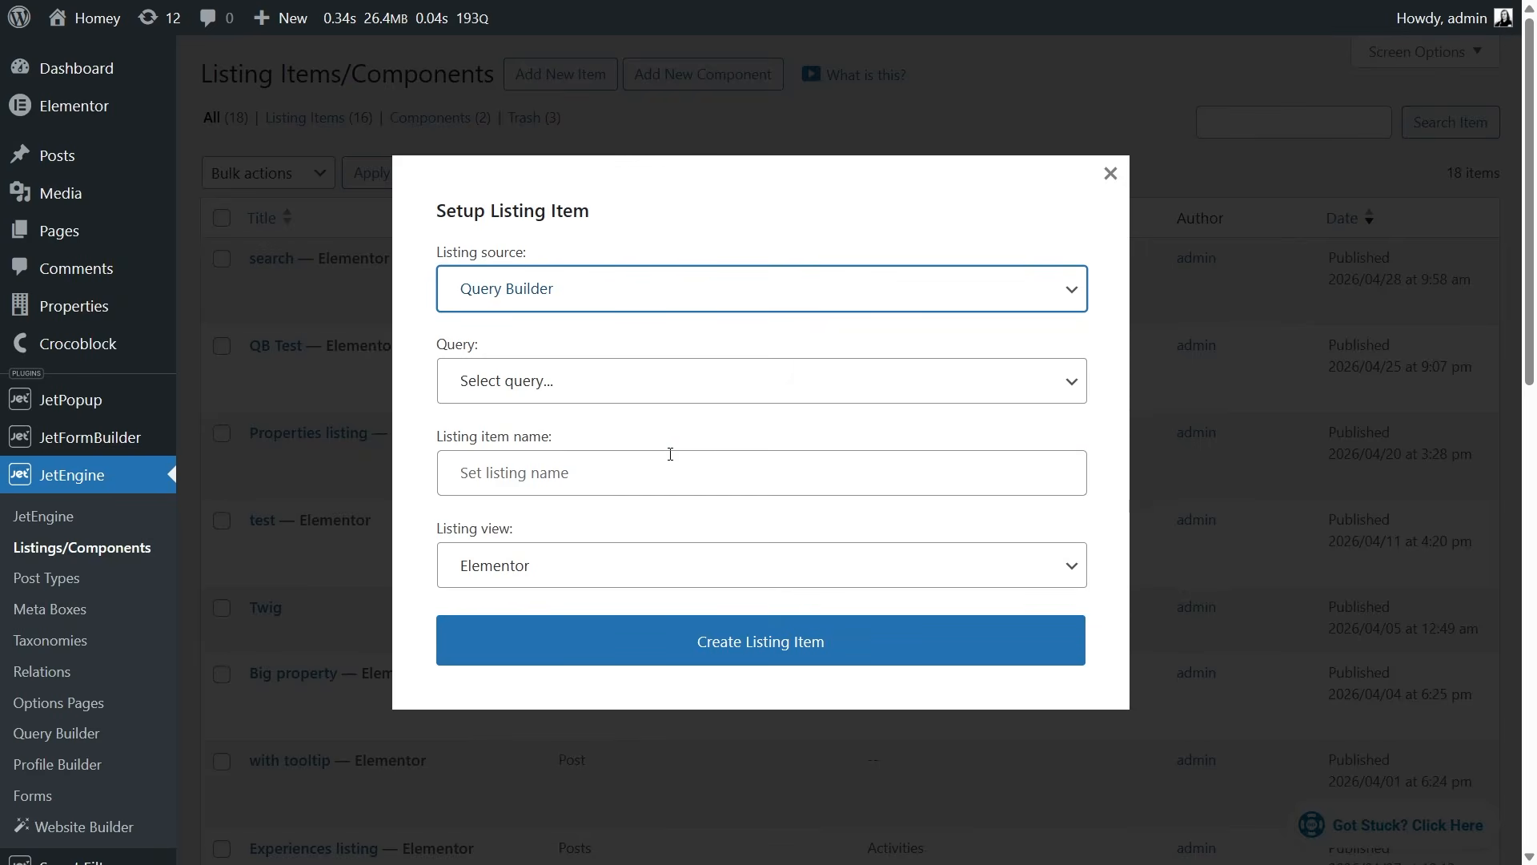
click(666, 381)
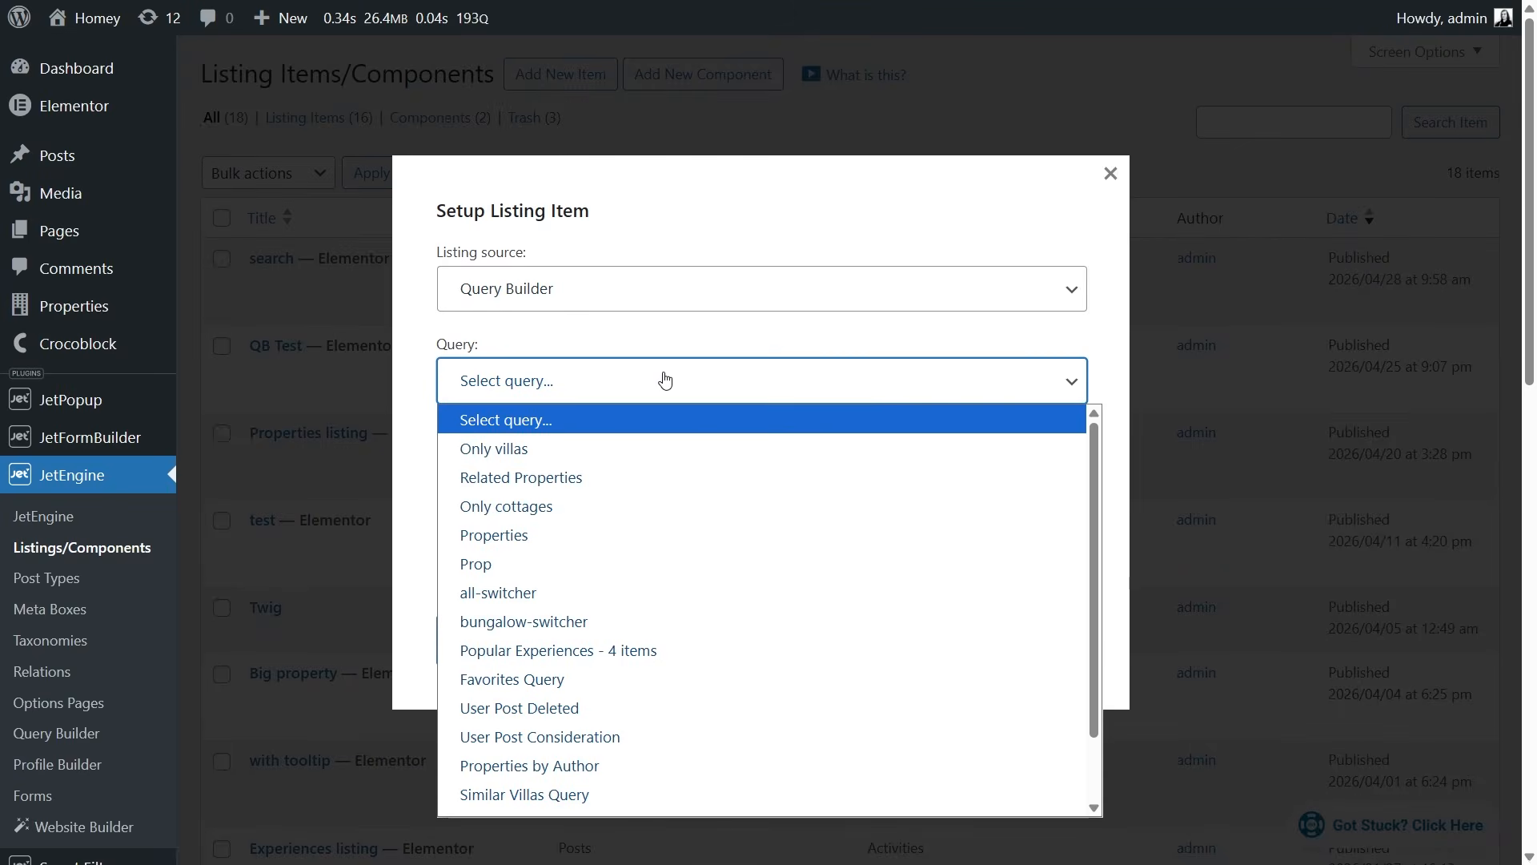
click(659, 516)
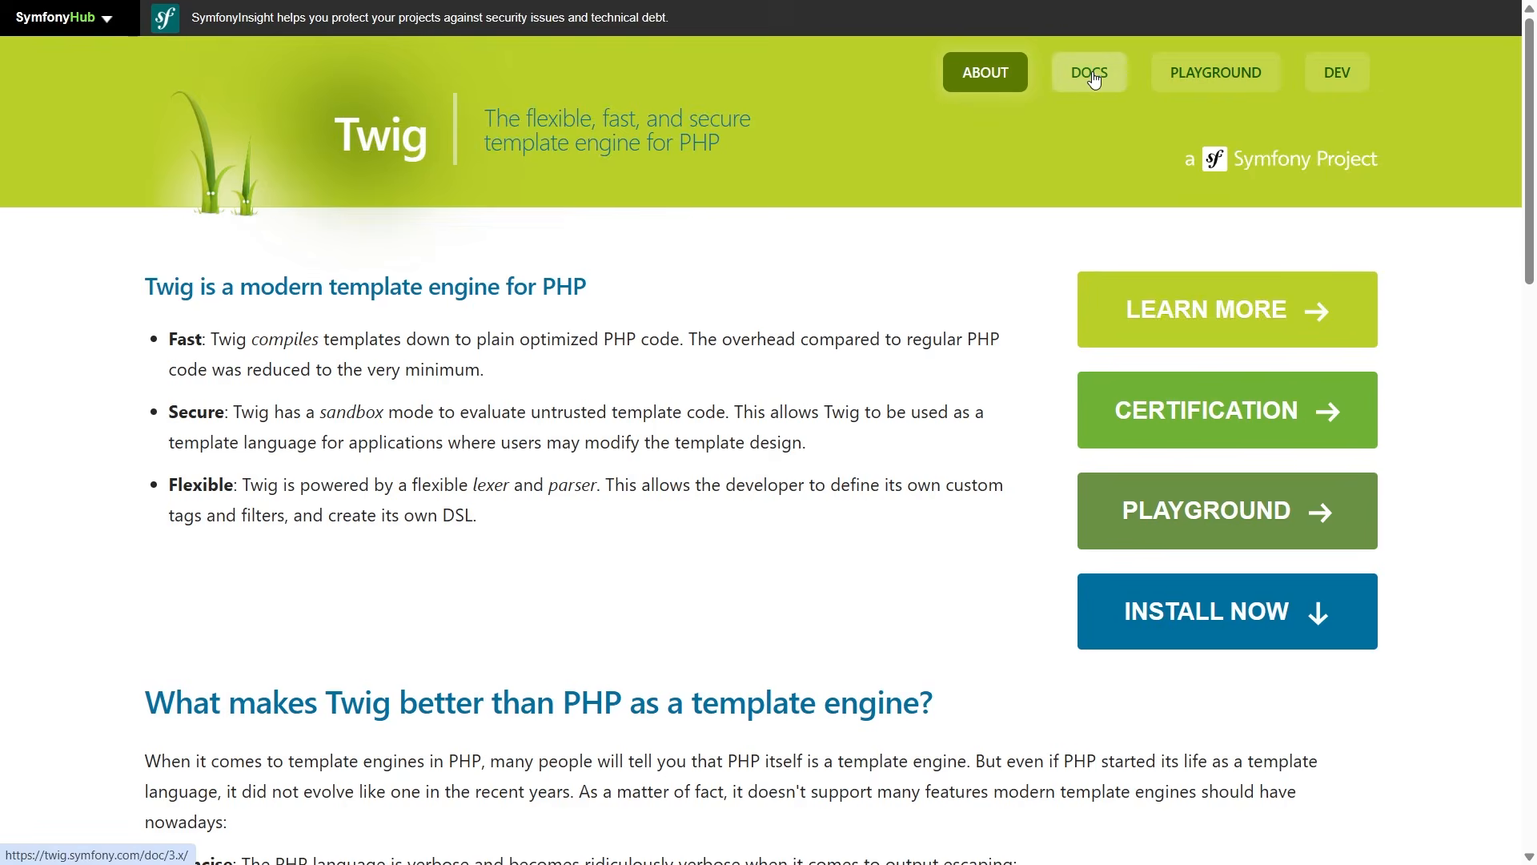
Step: Look over the Twig documentation and playground pages and the Timber website
click(1092, 72)
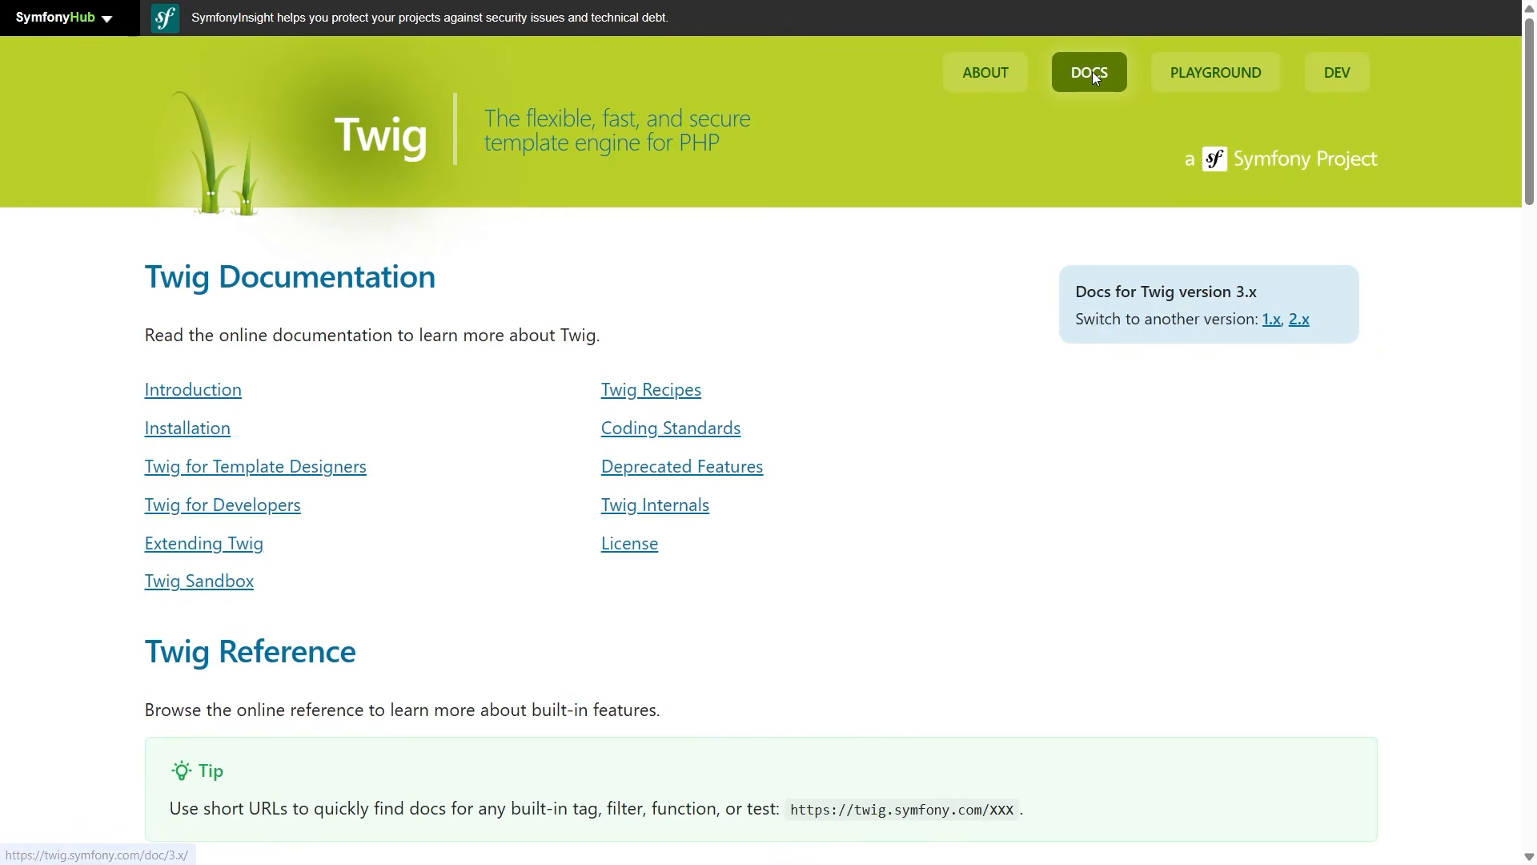
click(1201, 76)
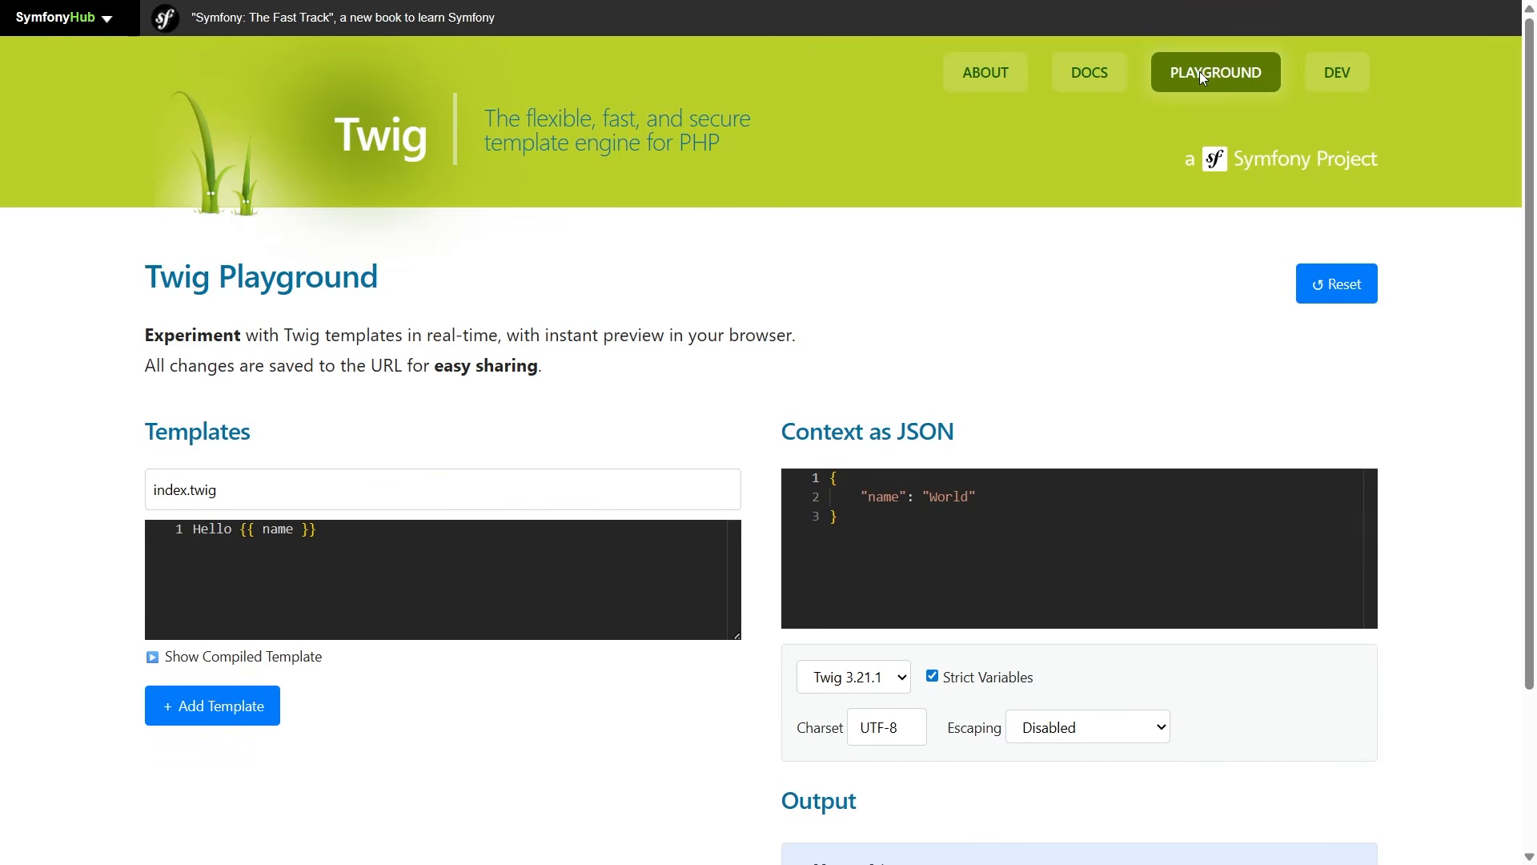
key(ctrl+Tab)
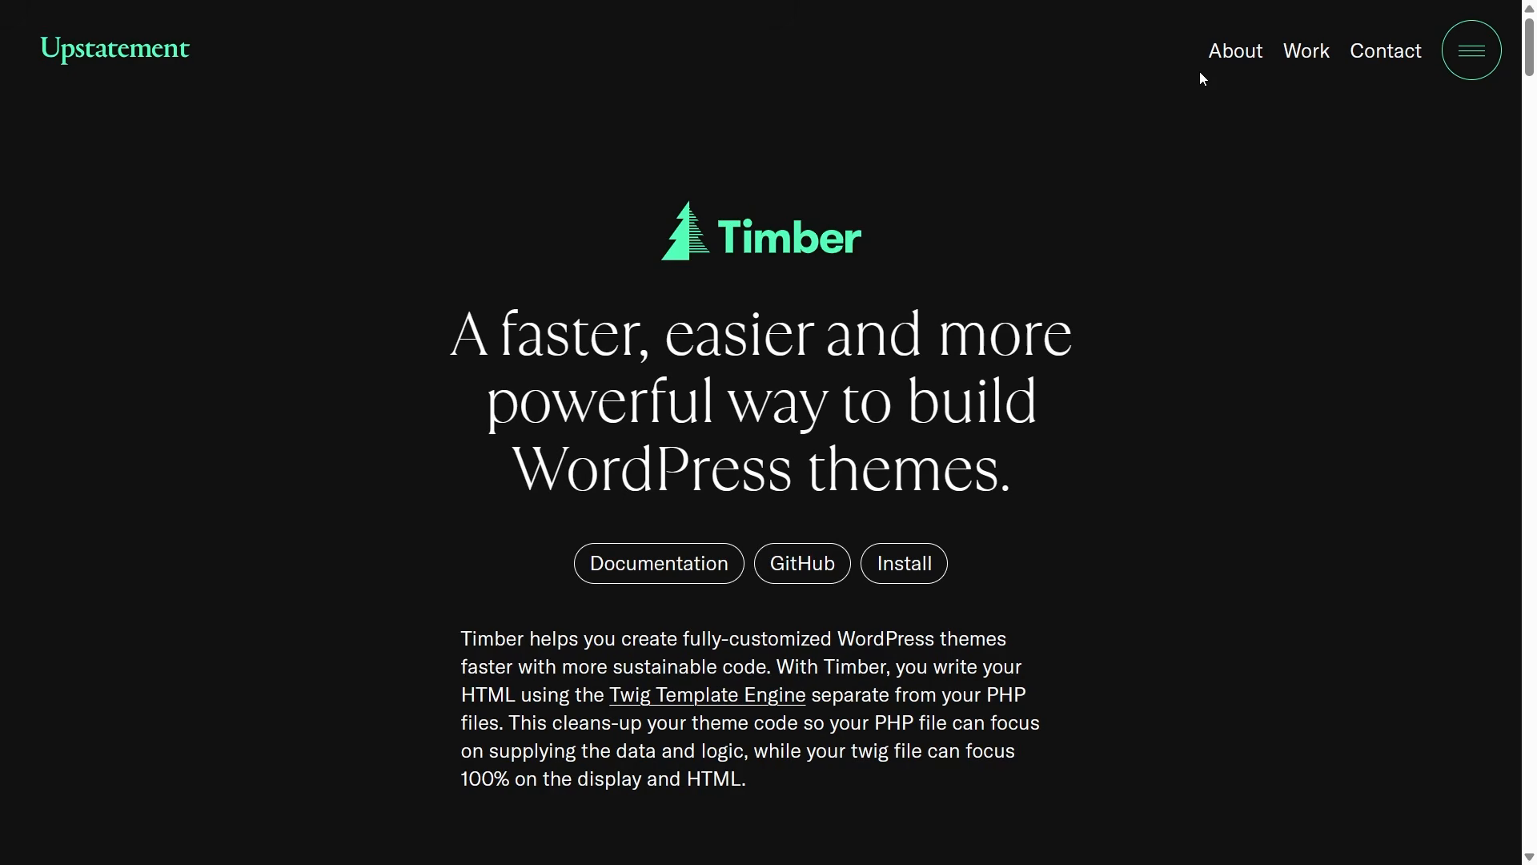
Step: Enable Timber/Twig Views in JetEngine's performance tweaks, install Timber 2.X and save the configuration
mouse_move(95, 554)
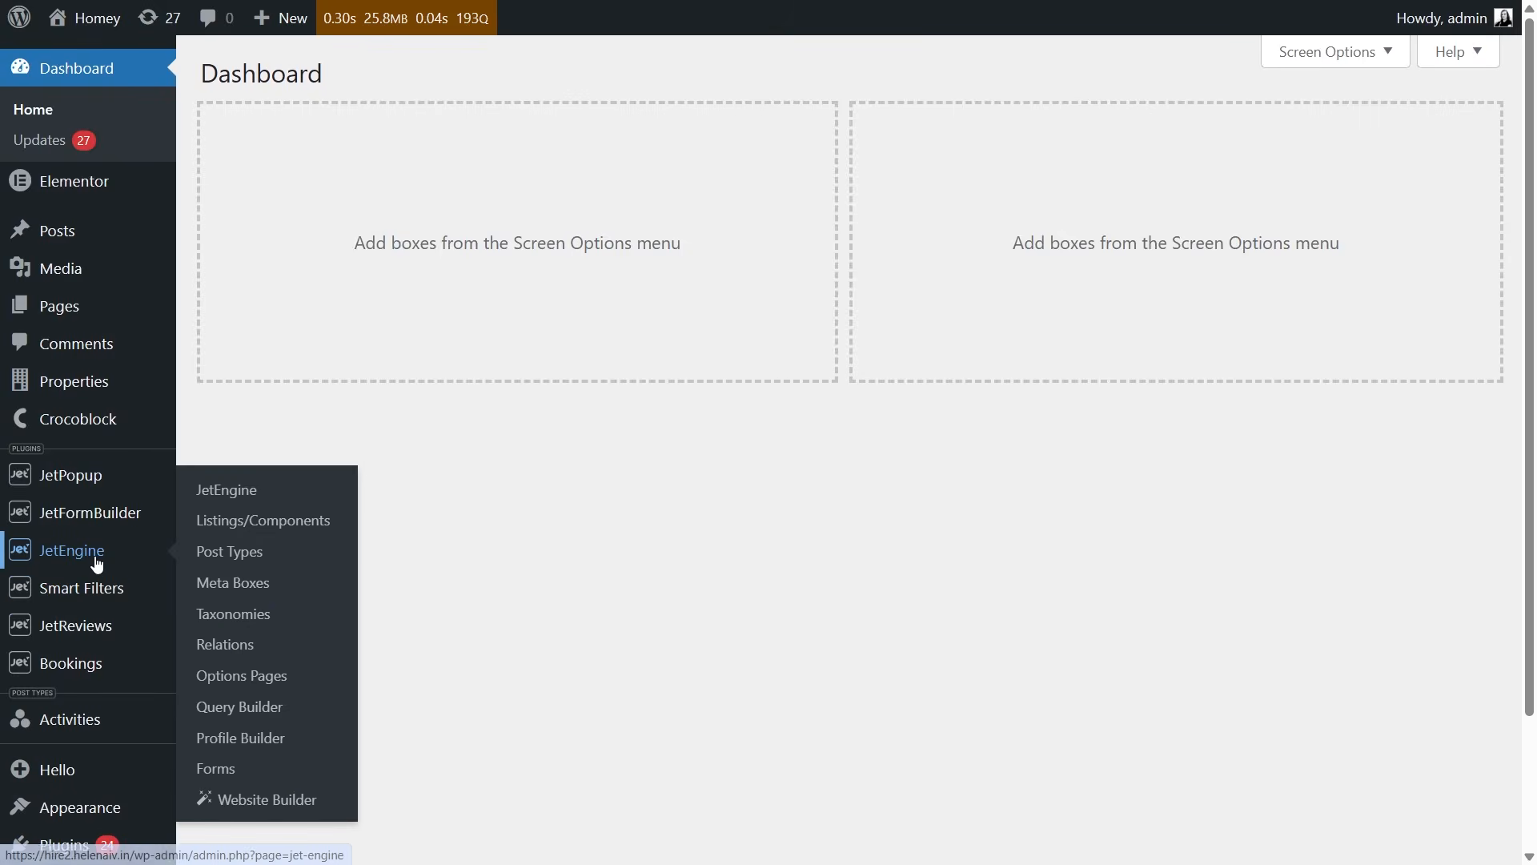
click(224, 497)
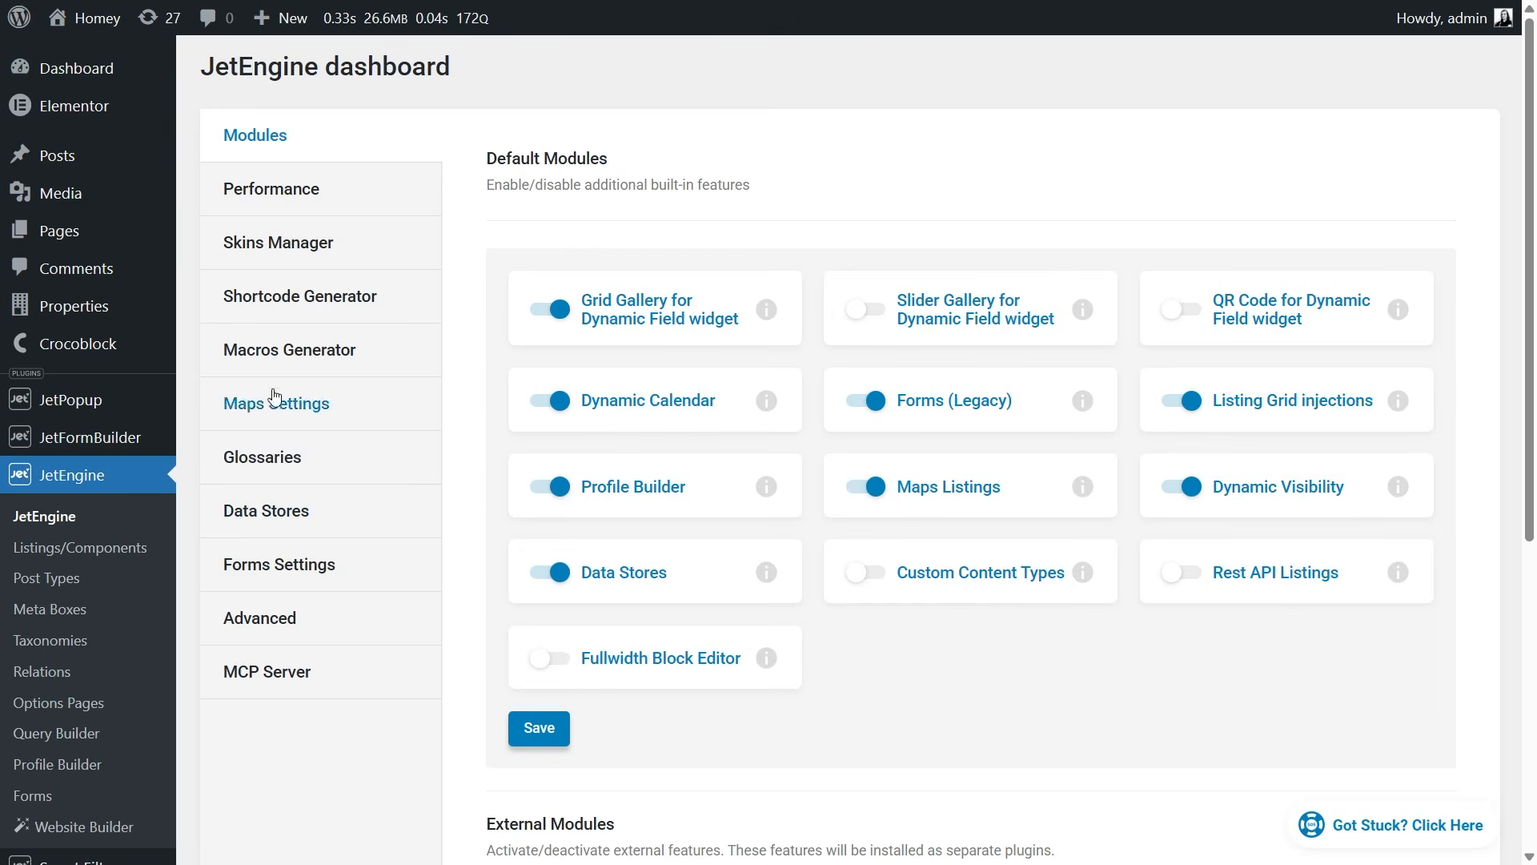
click(323, 200)
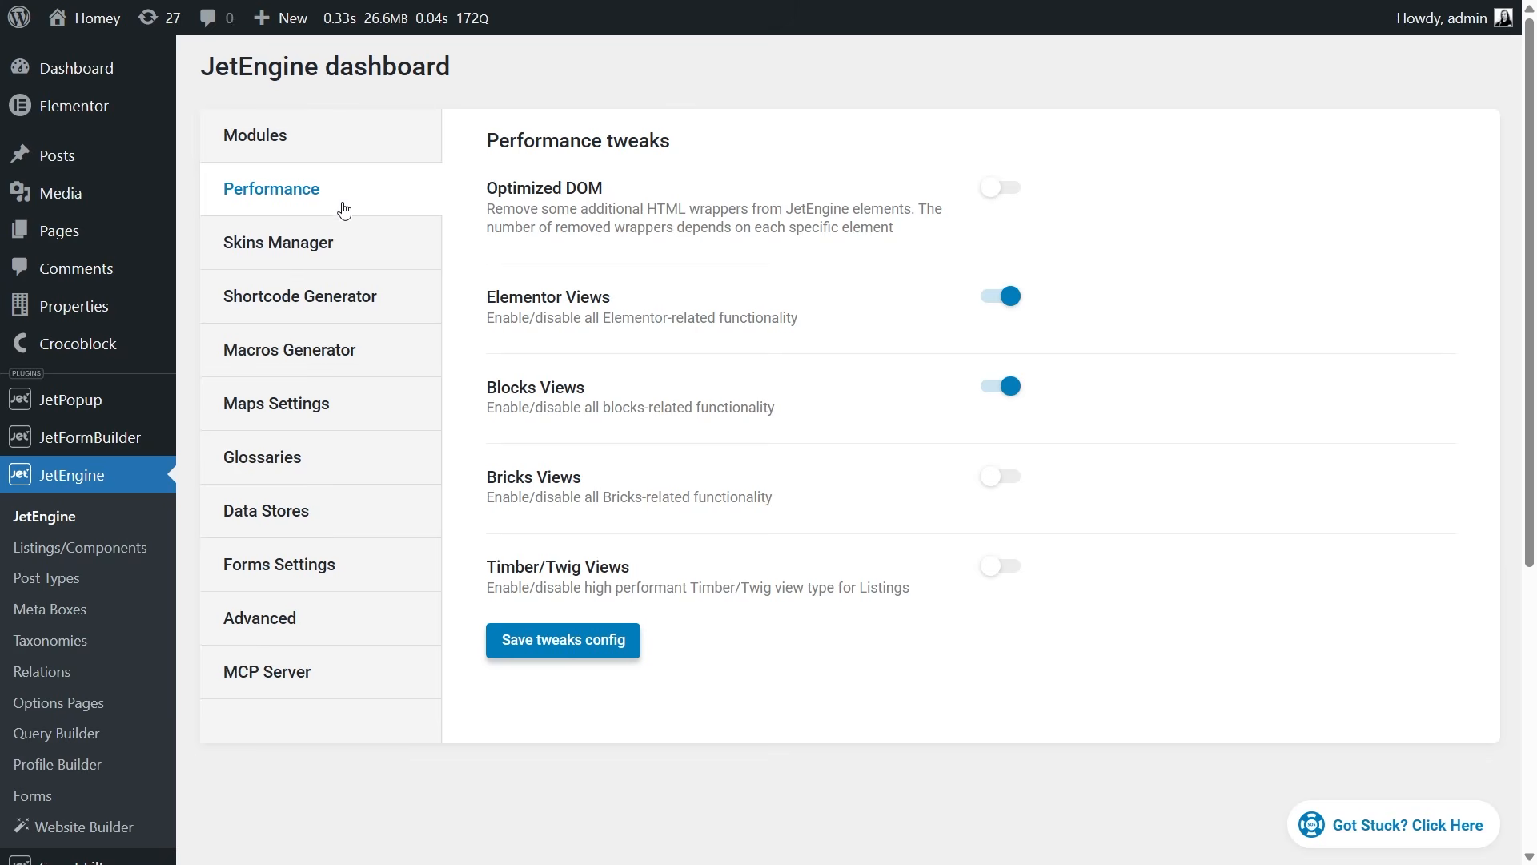
click(1003, 569)
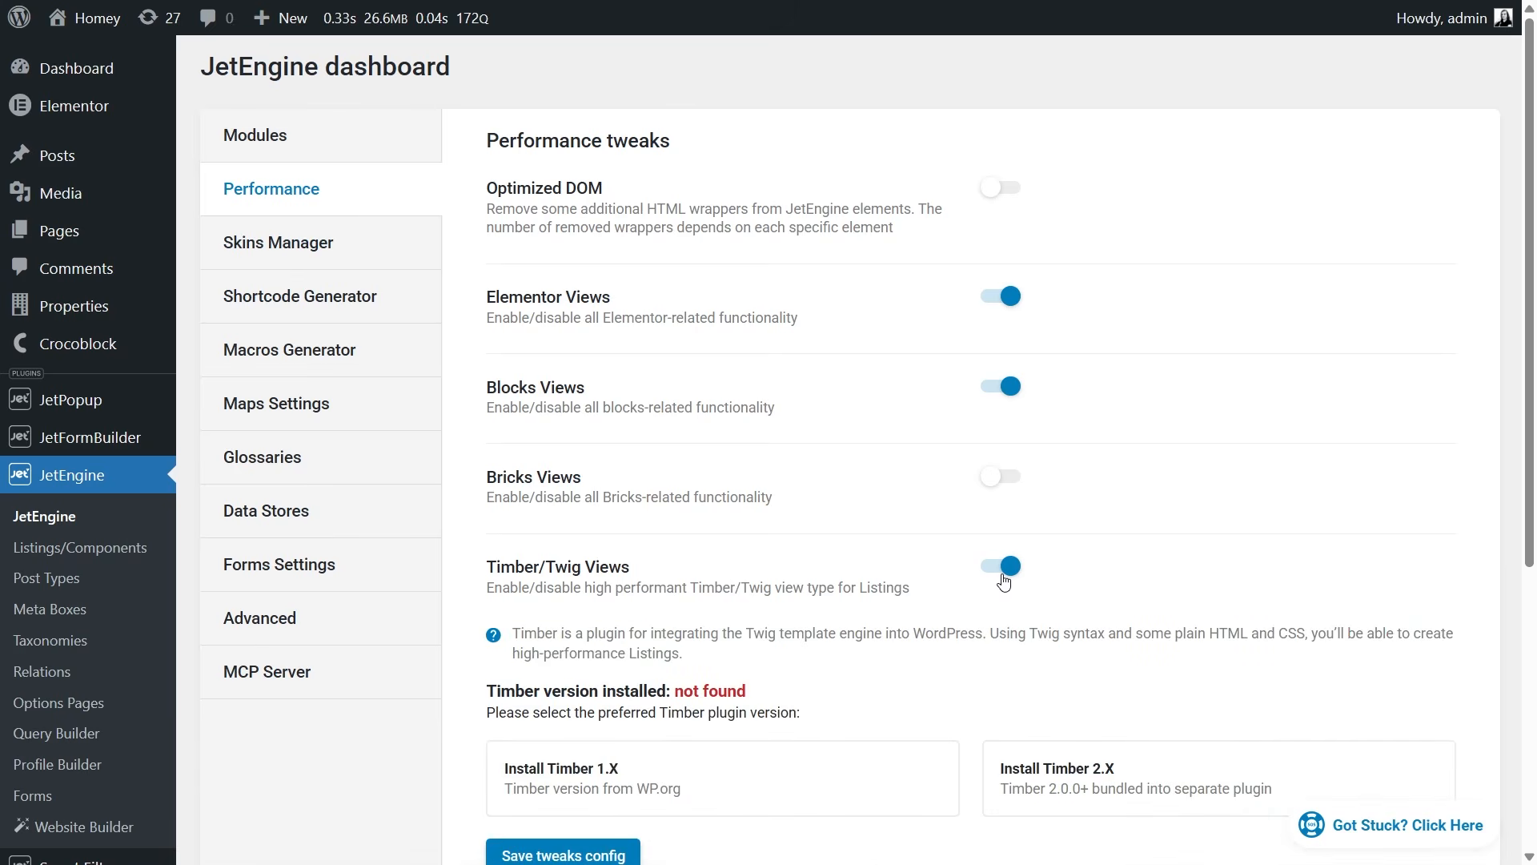
scroll(1004, 581, down, 2)
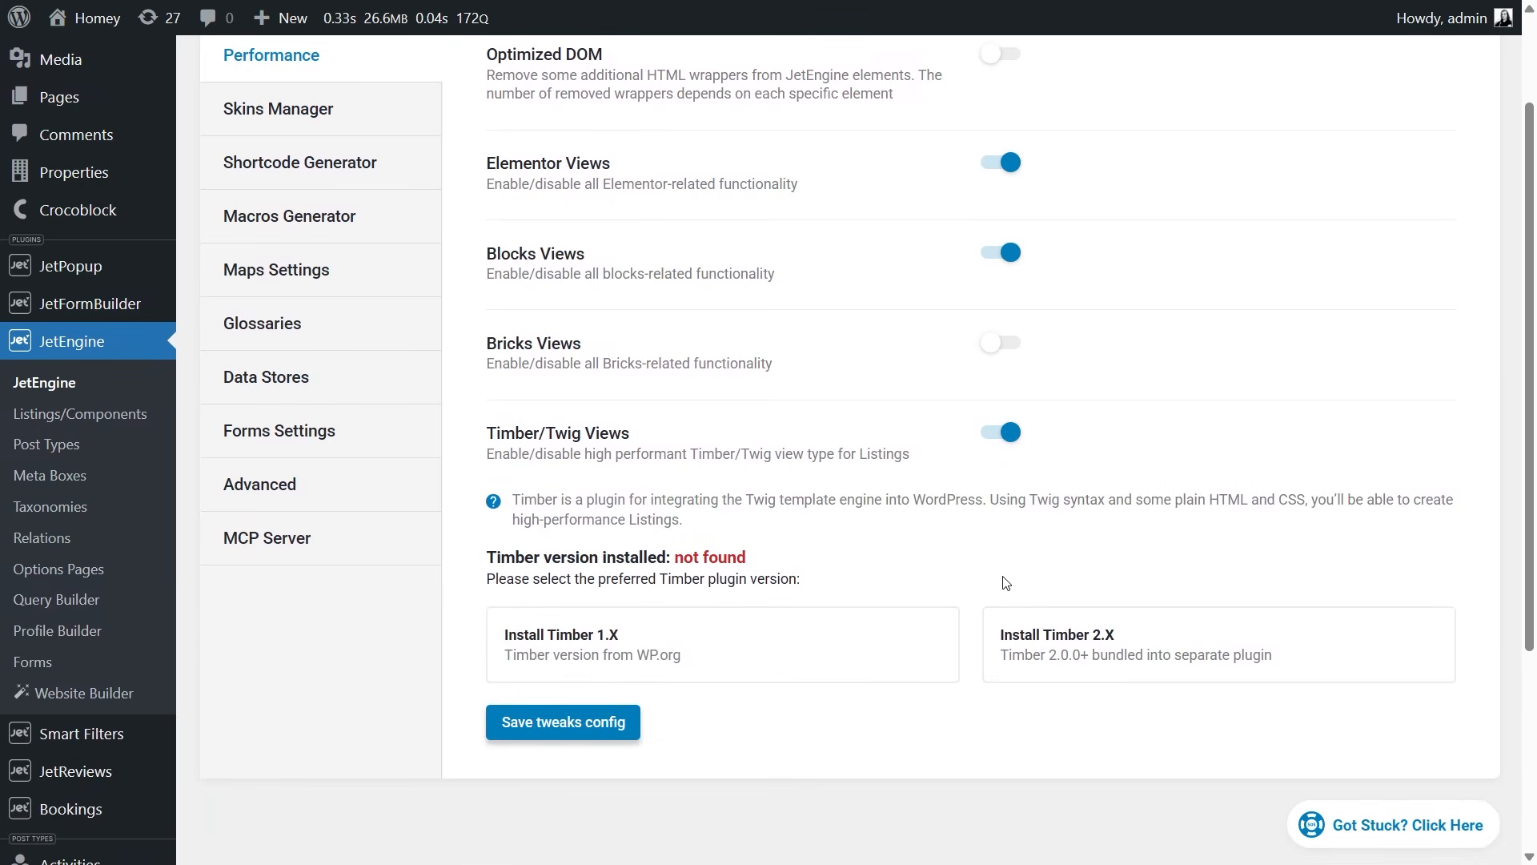
click(1032, 667)
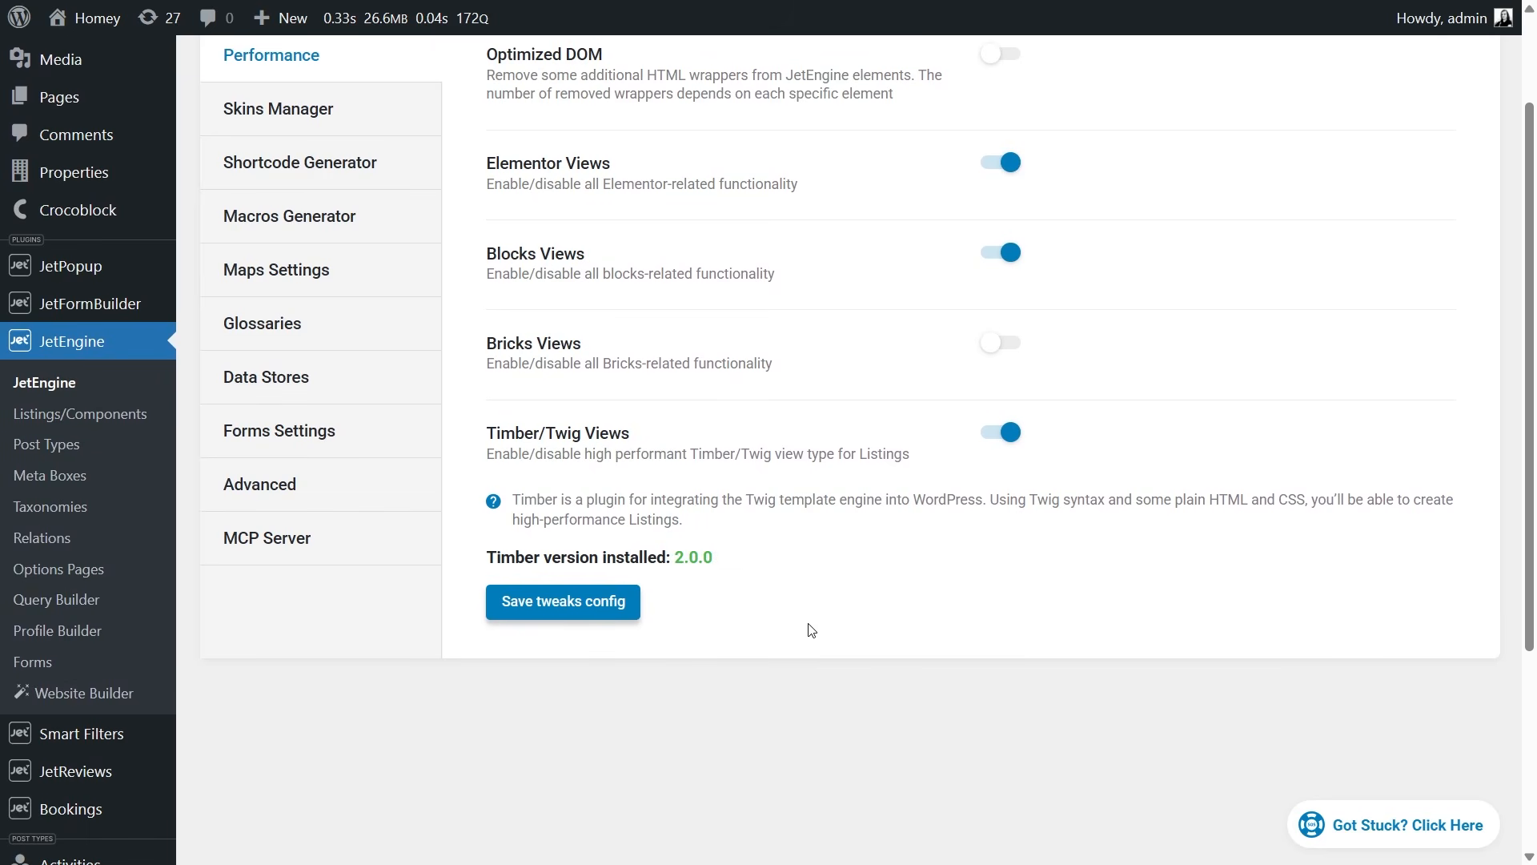
click(624, 613)
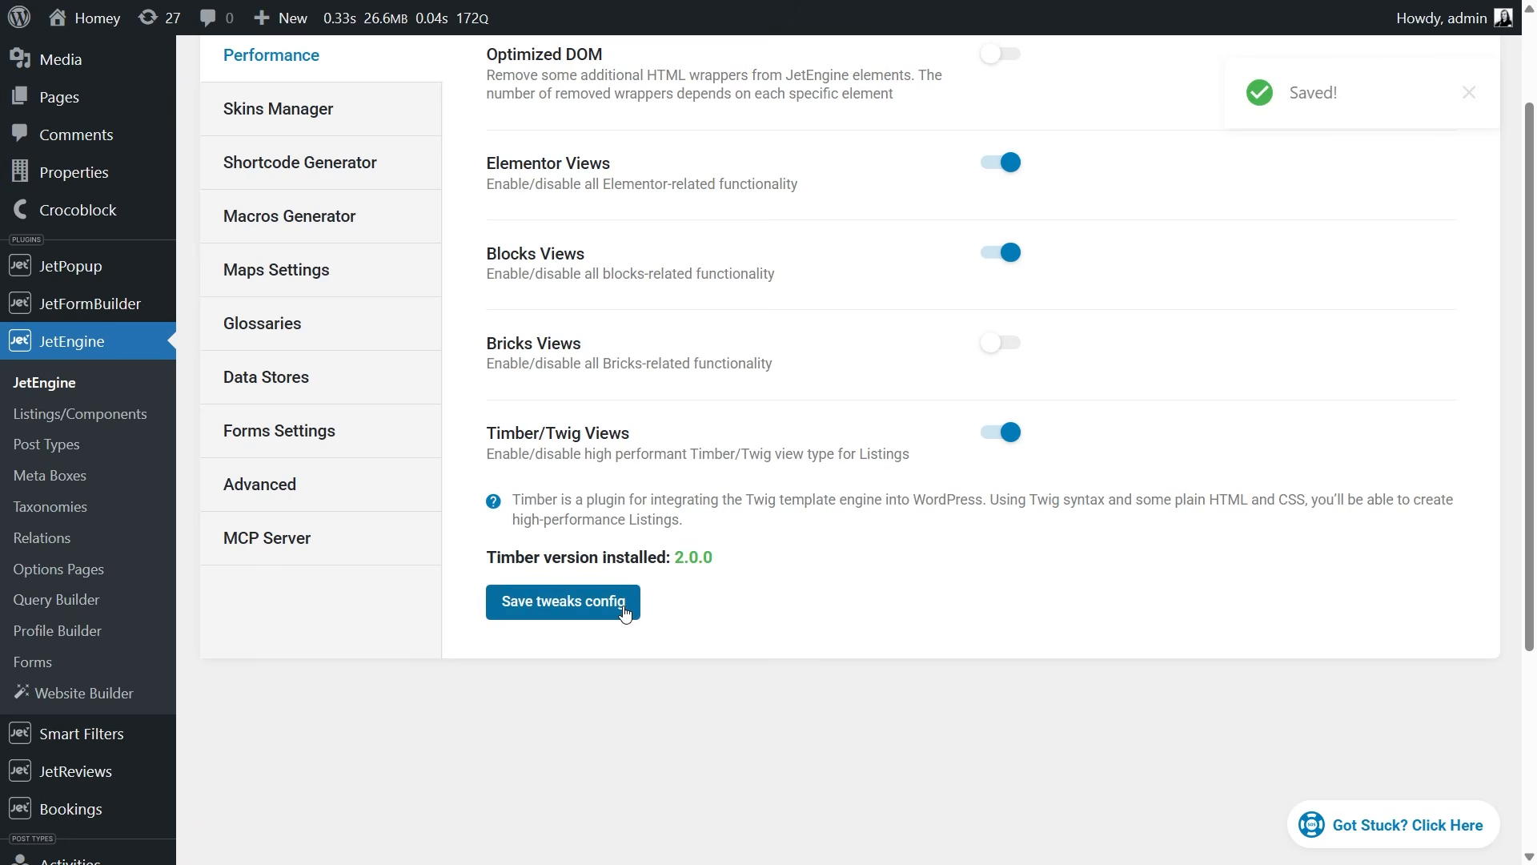
Step: Open the setup for another listing item and check its source, name and listing view fields
click(148, 410)
click(525, 80)
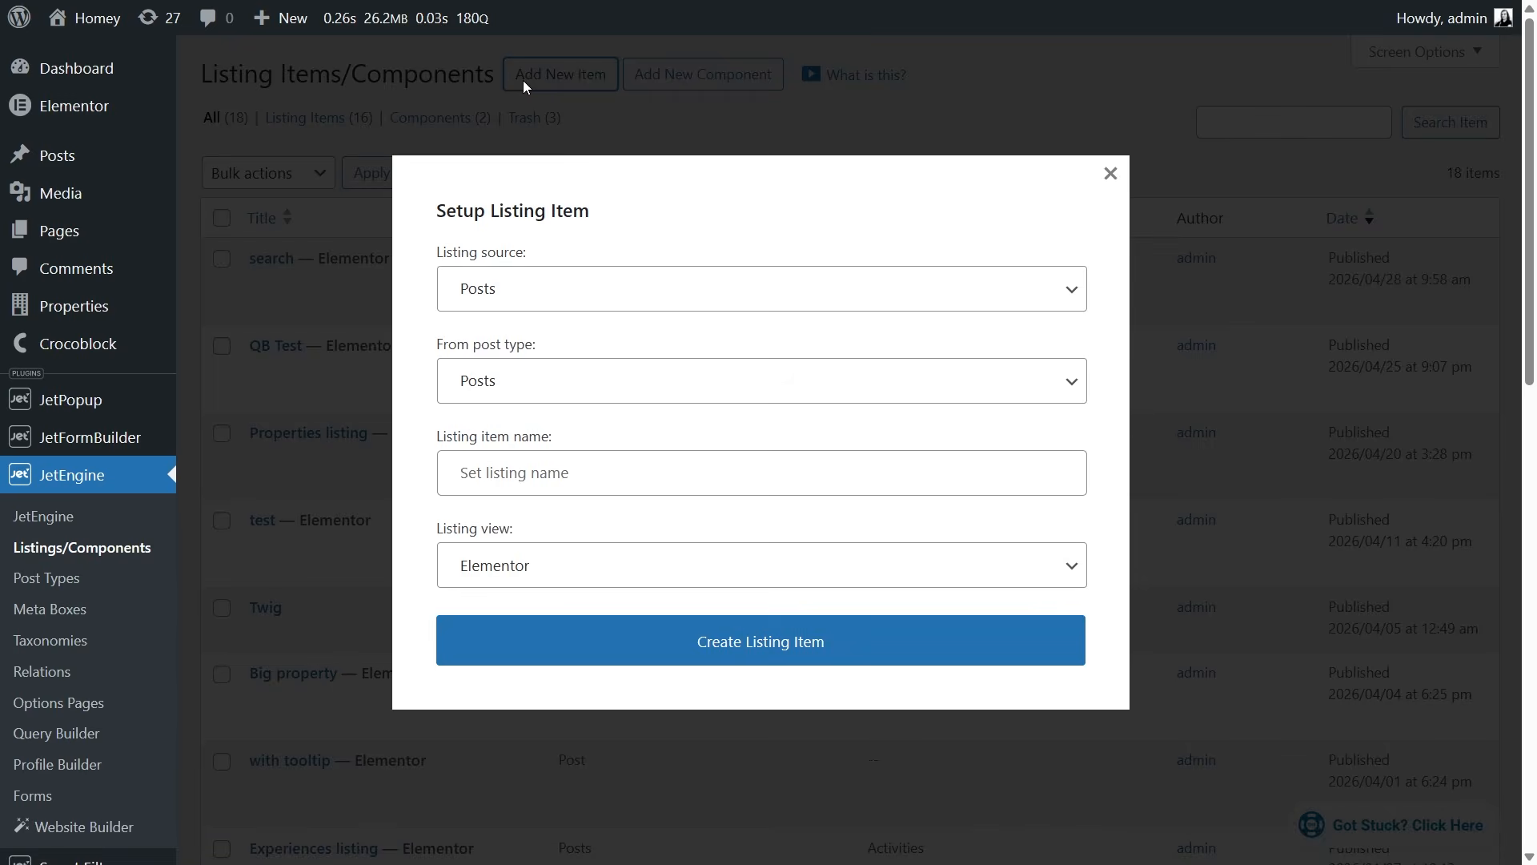
click(542, 290)
click(539, 291)
click(544, 472)
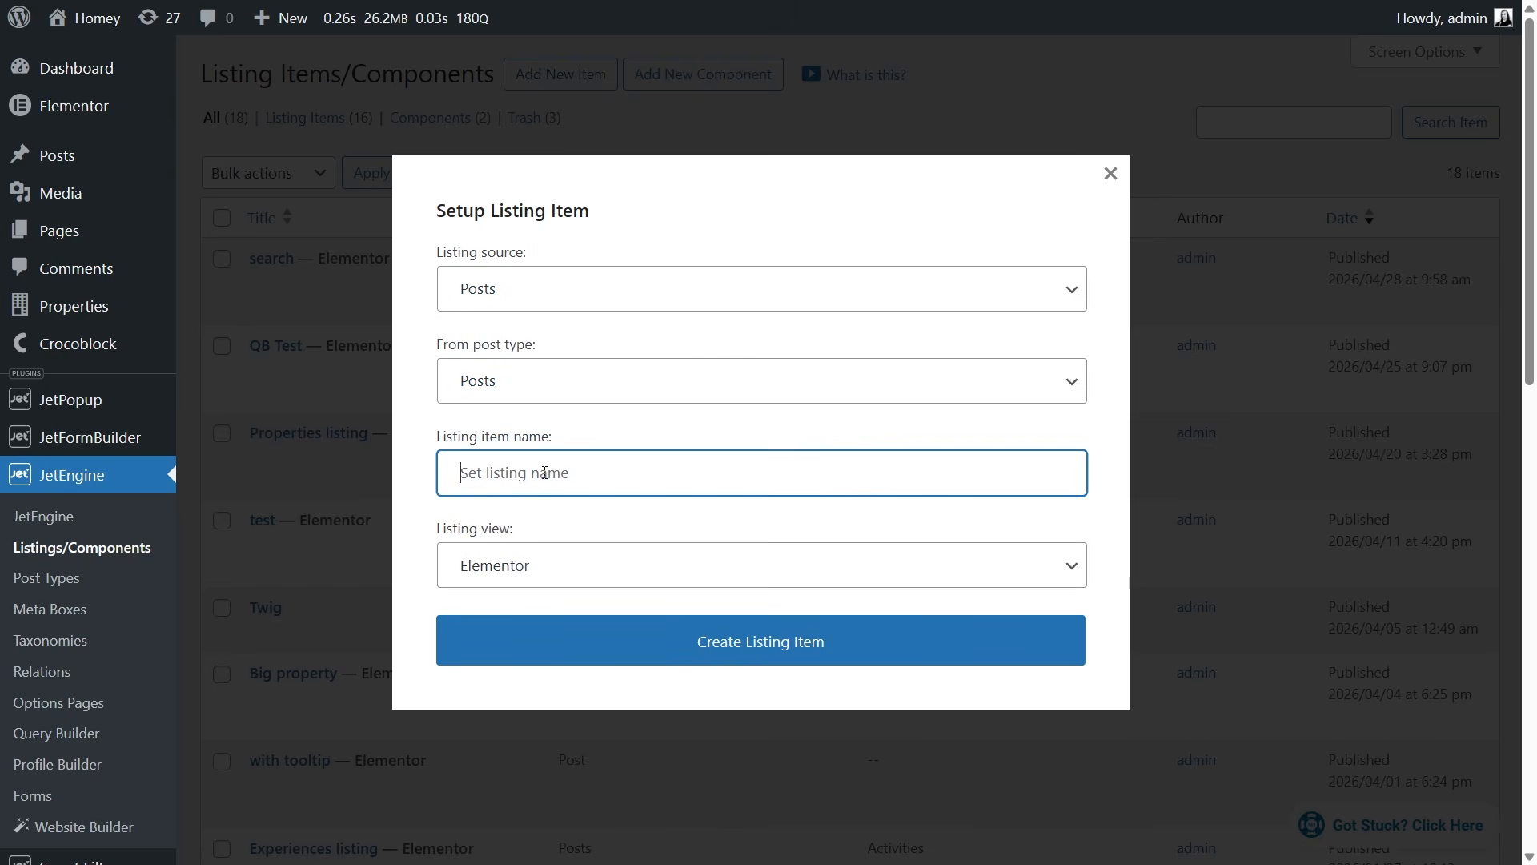
click(540, 565)
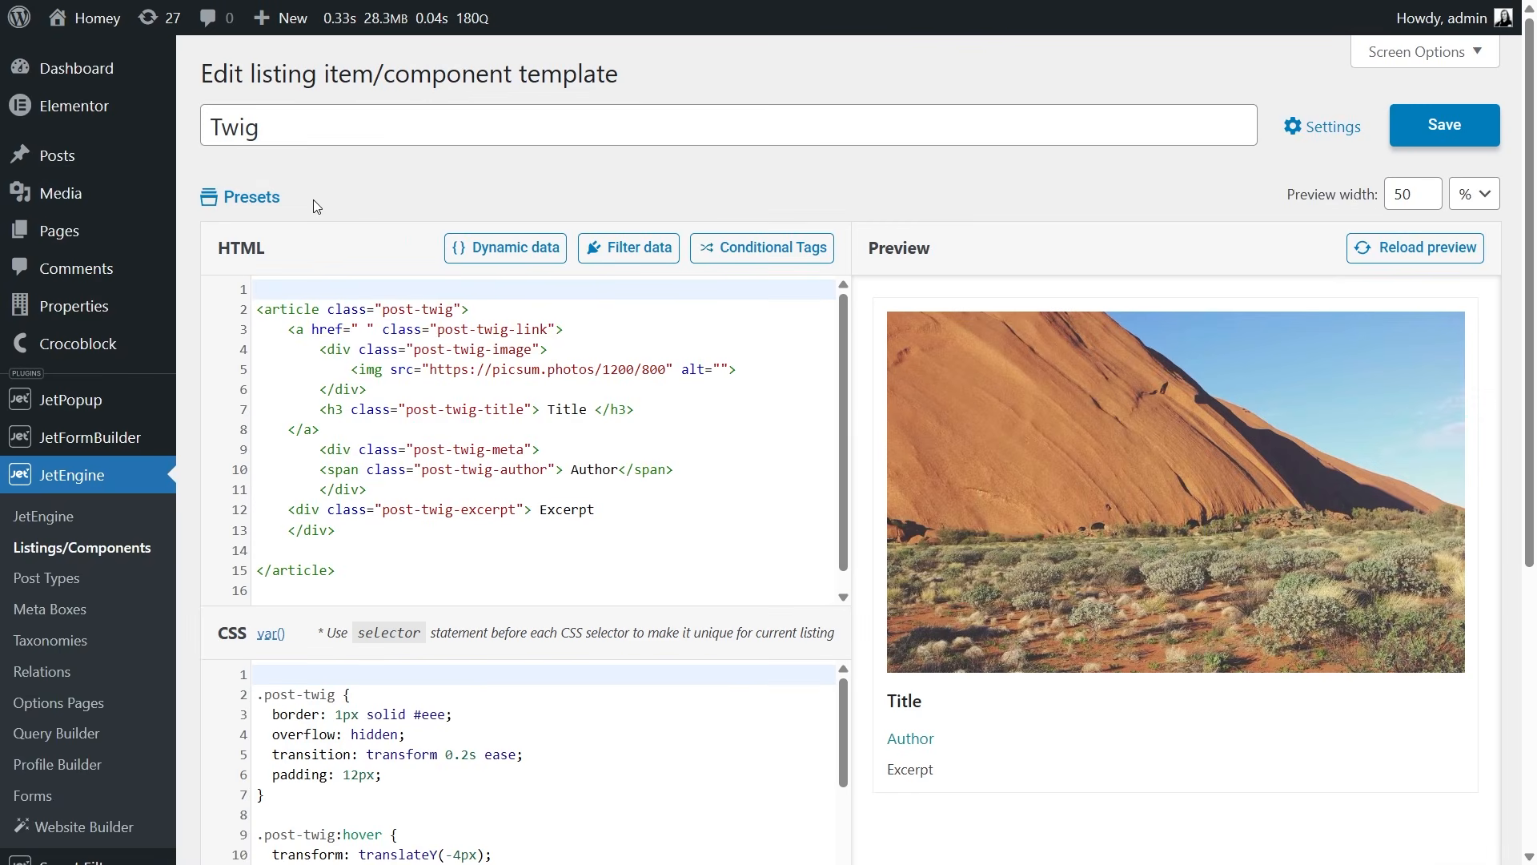
Step: Review the Twig template's layout presets and its listing source and post type settings
click(268, 201)
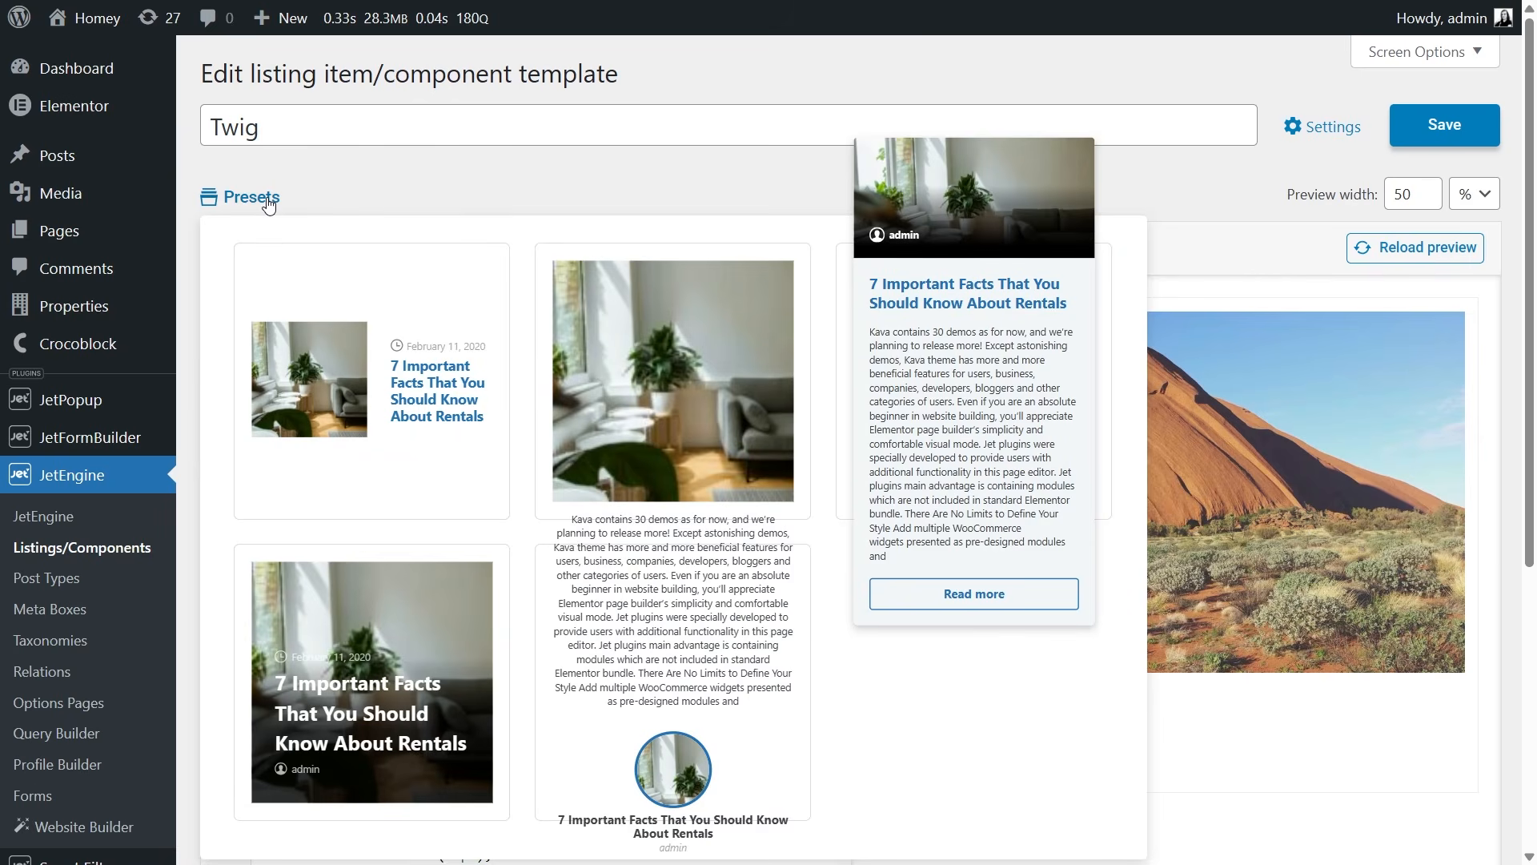
click(269, 202)
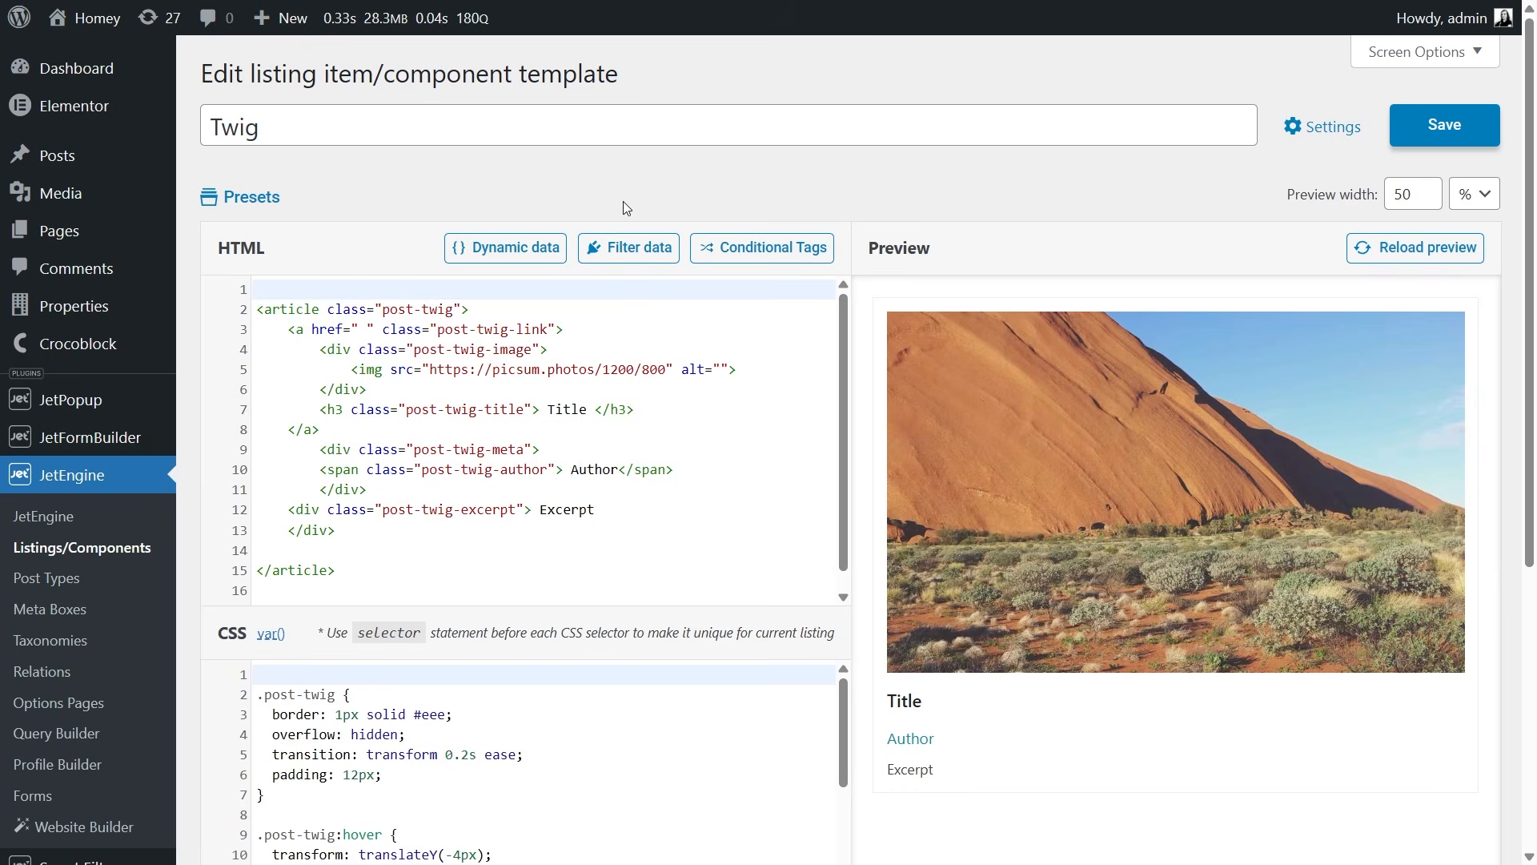
click(1305, 128)
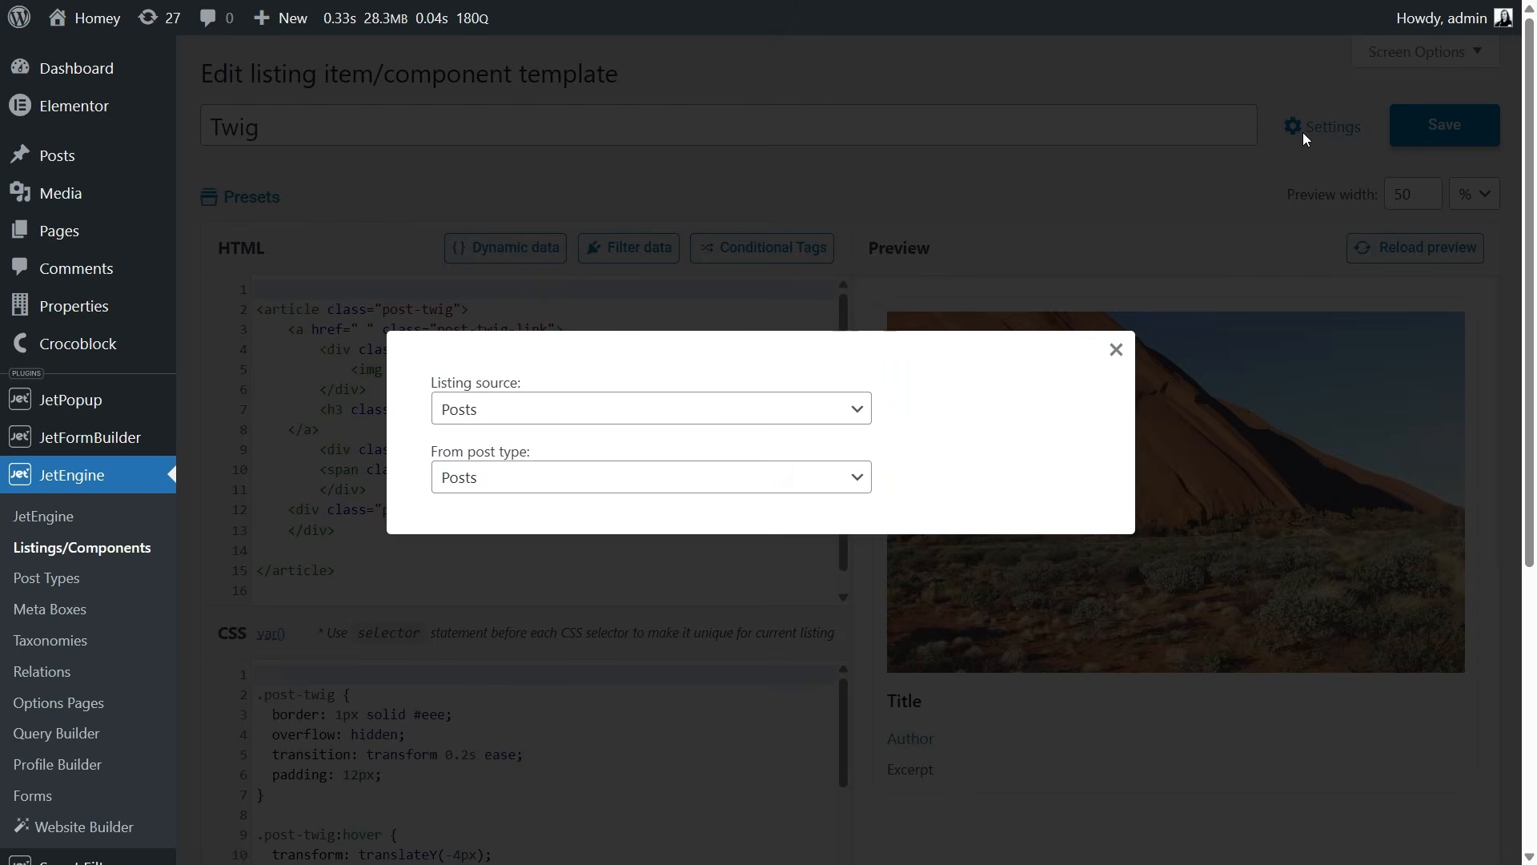
click(823, 422)
click(823, 438)
click(830, 478)
click(830, 477)
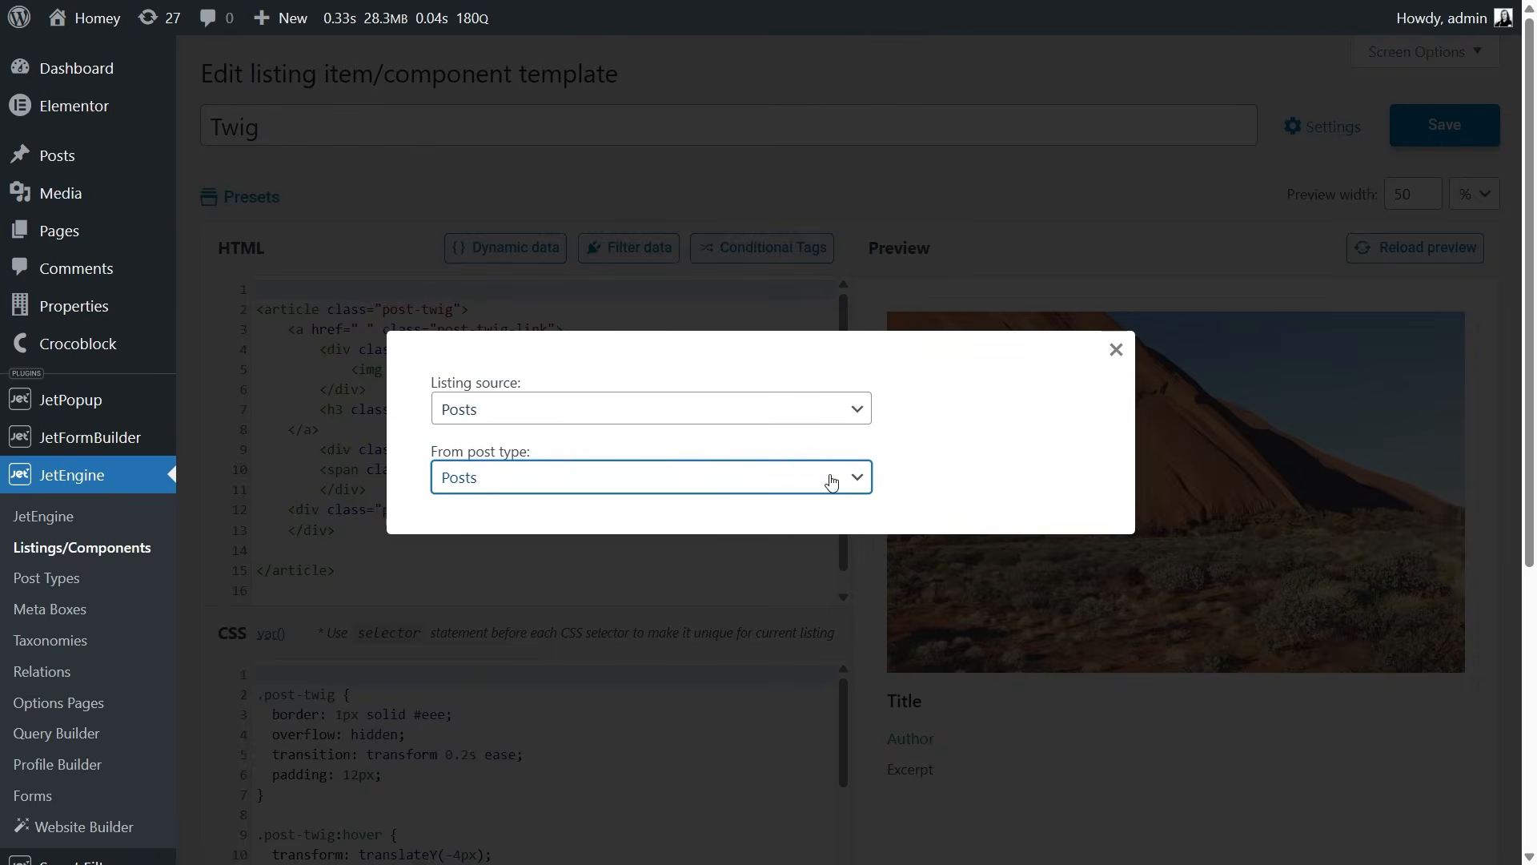
click(840, 327)
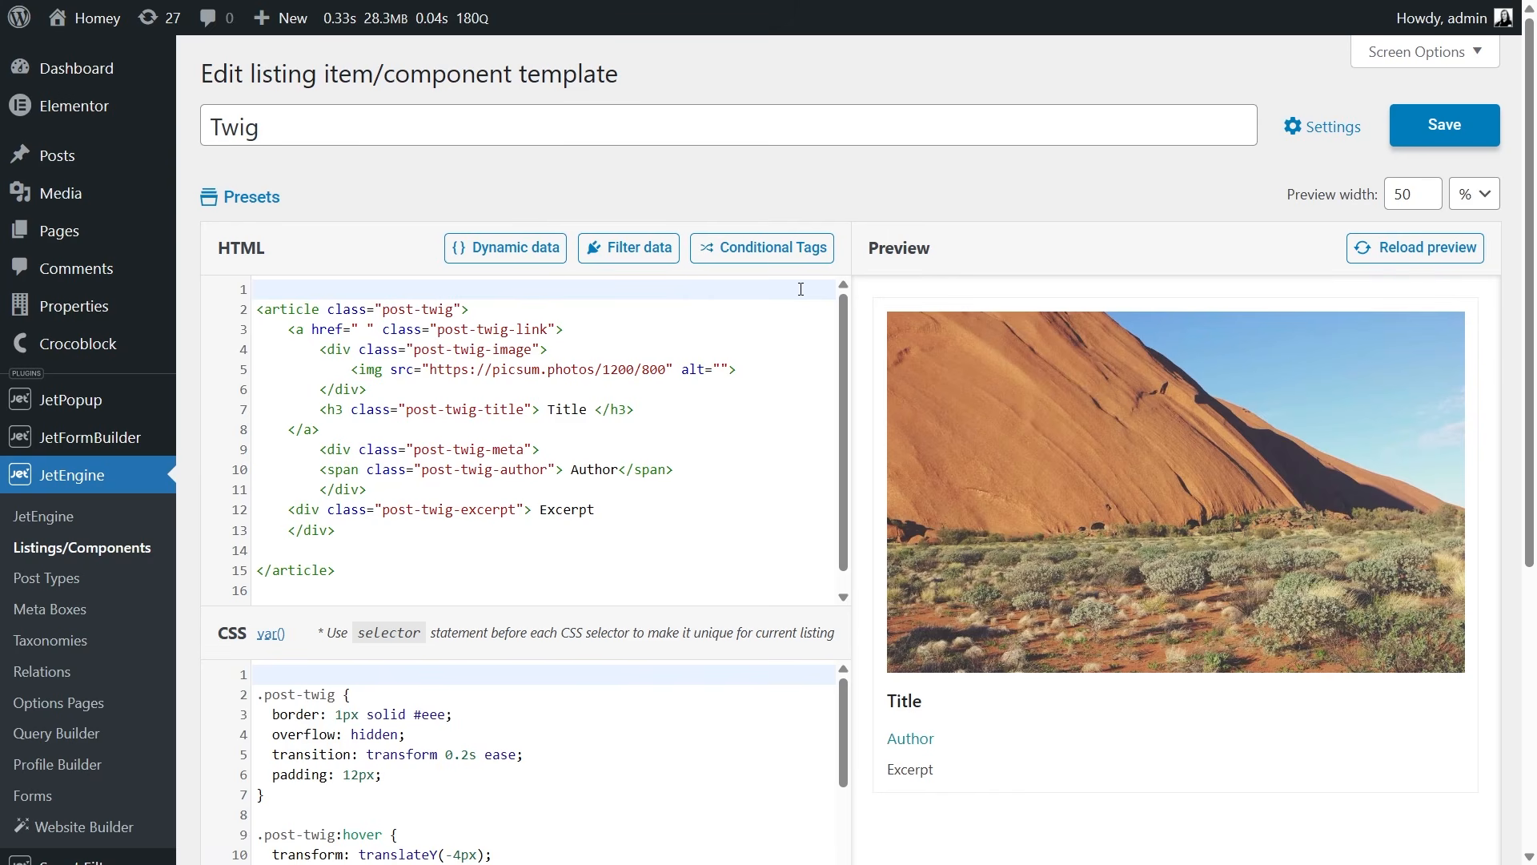
Step: Insert a Dynamic URL with the Permalink source into the post-twig-link's href and reload the preview
click(361, 328)
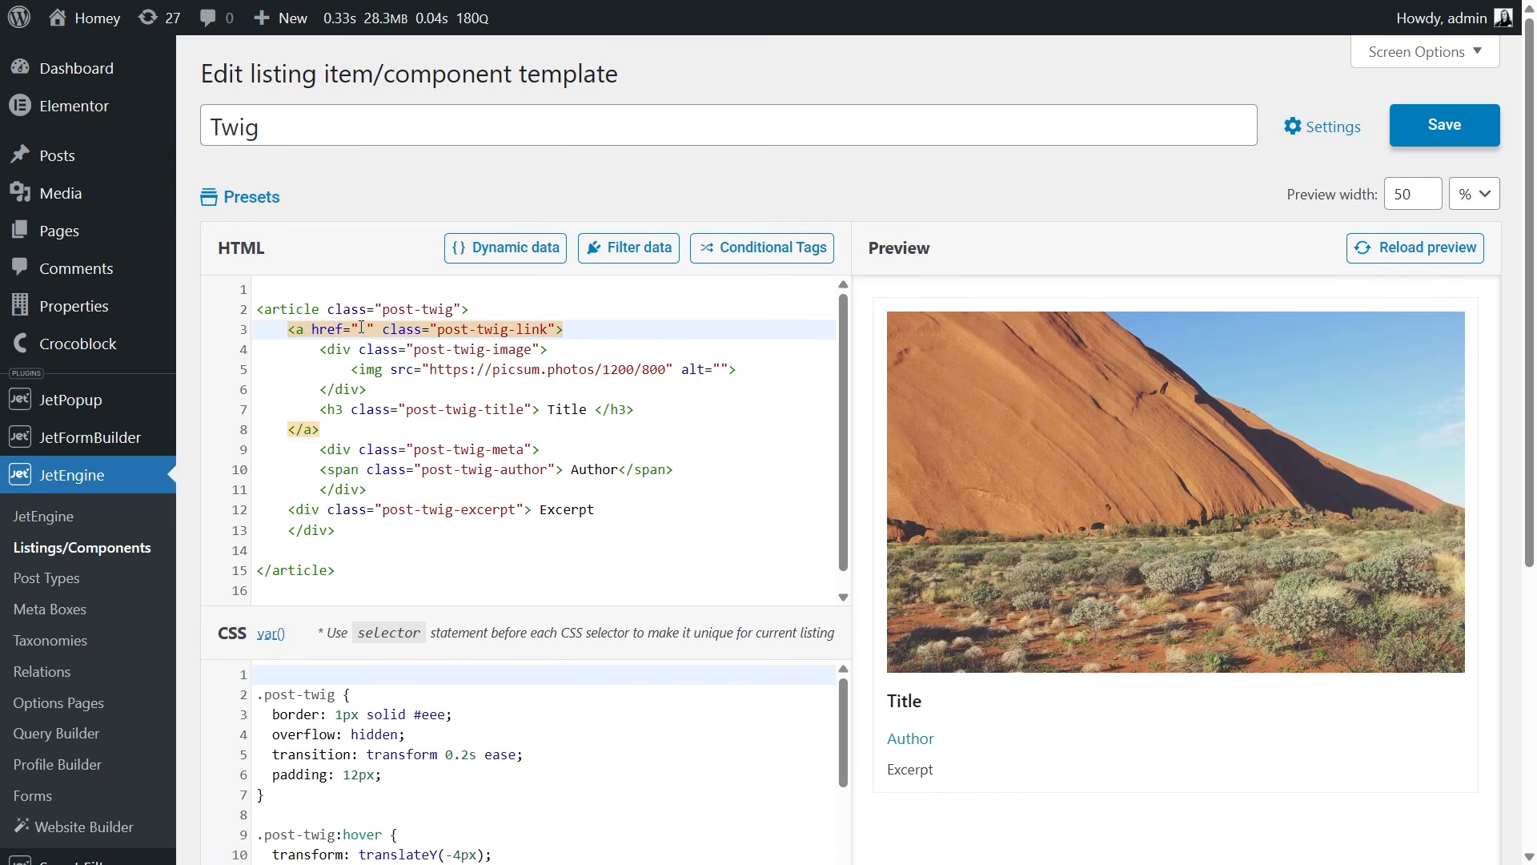
click(463, 255)
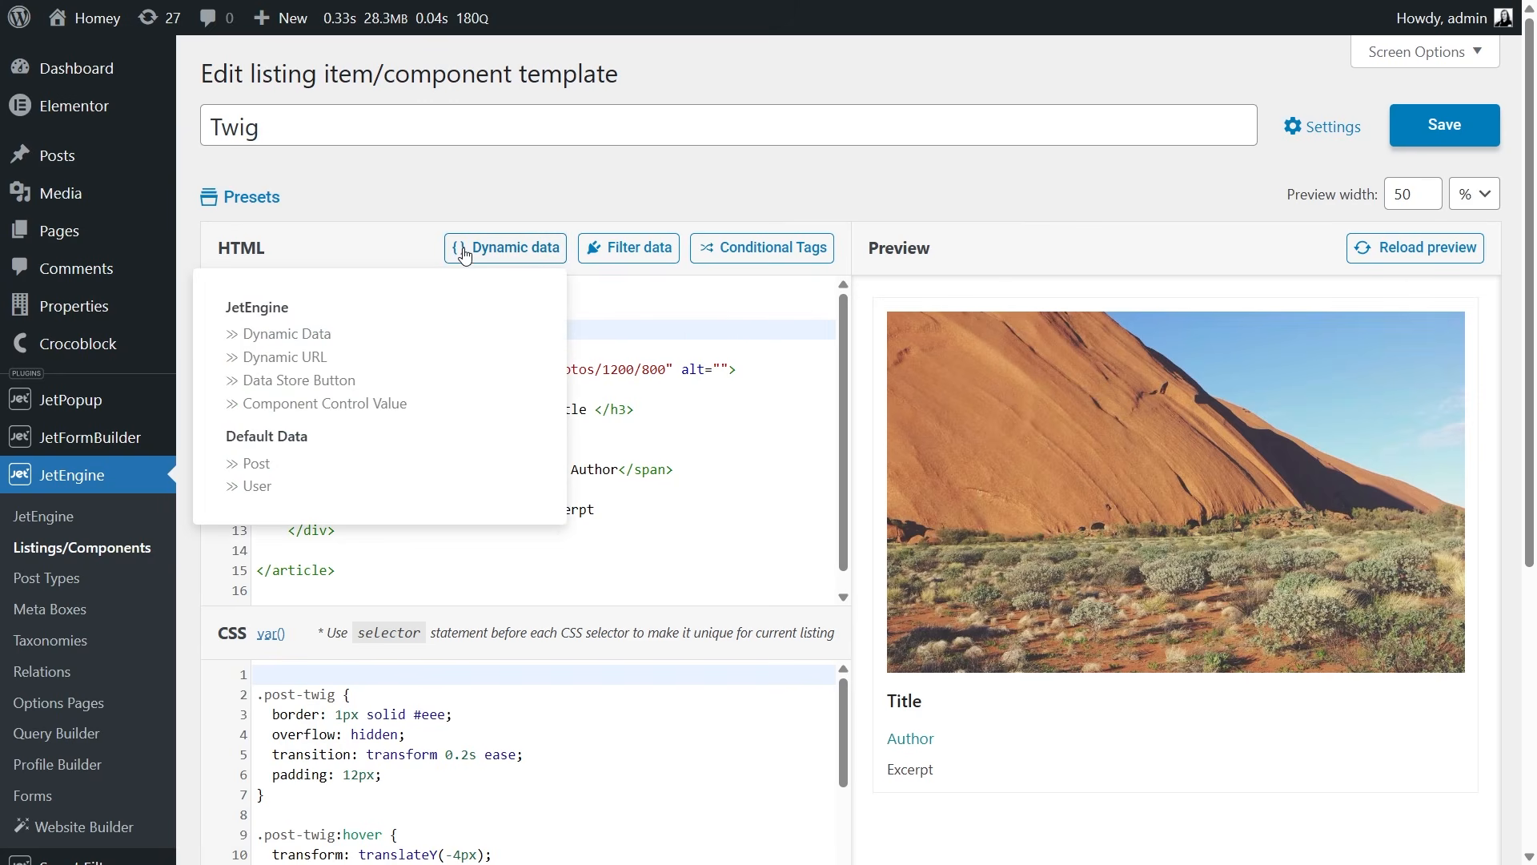
click(309, 358)
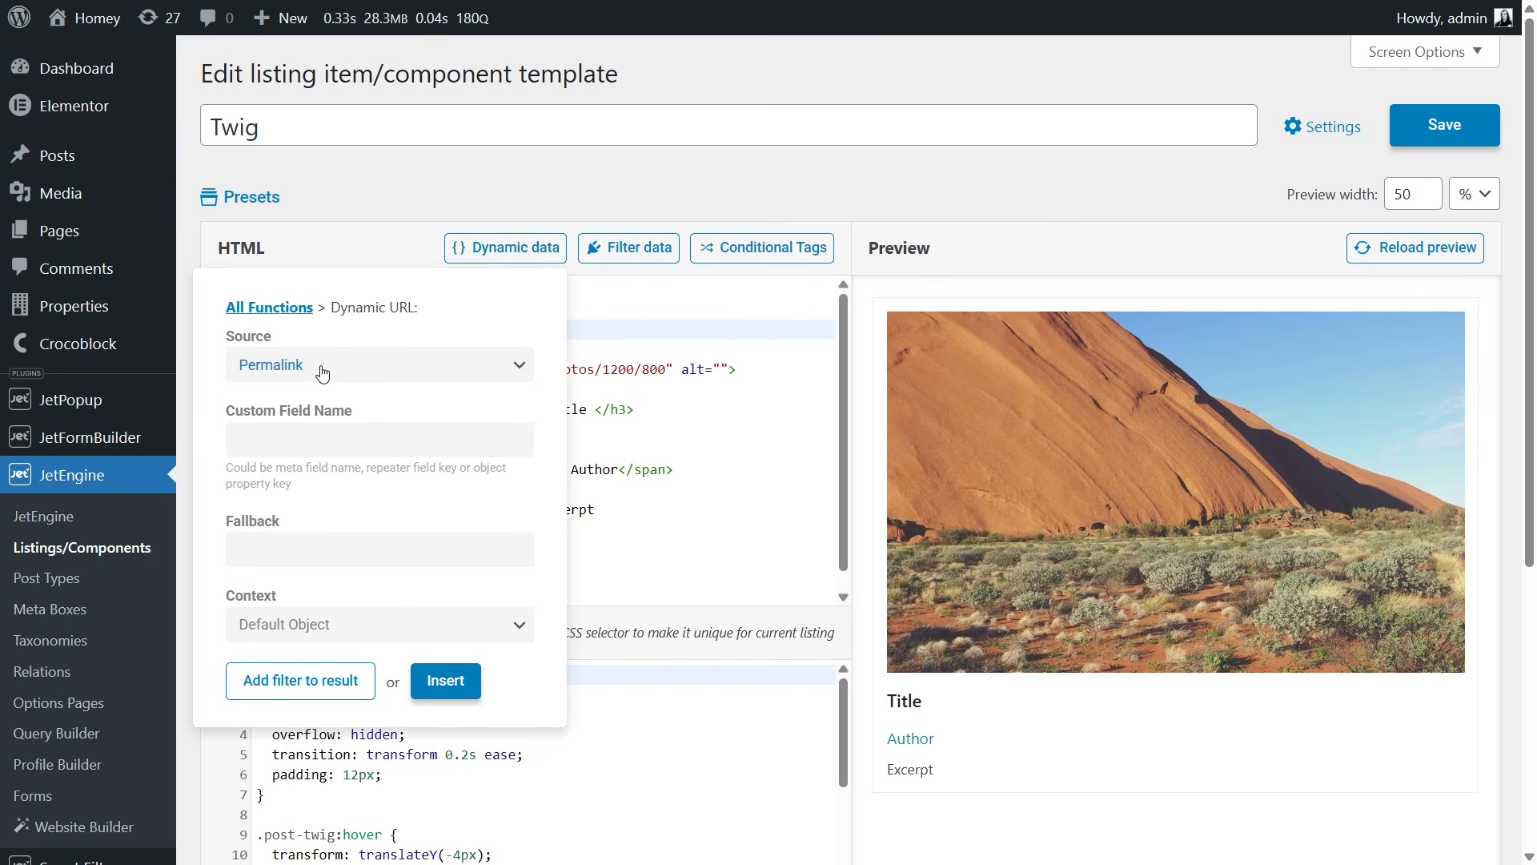
click(438, 680)
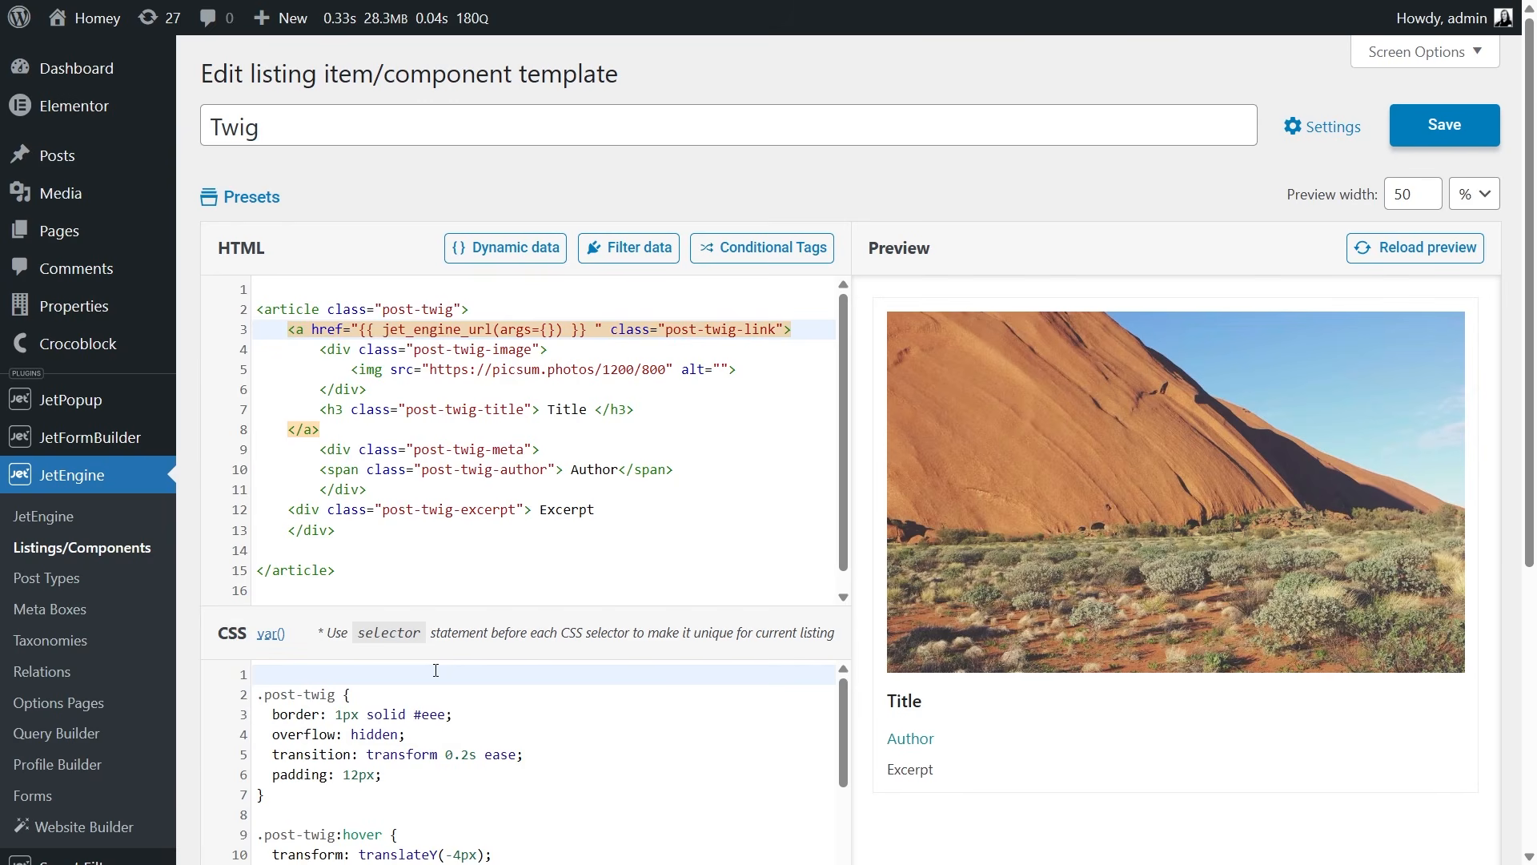
click(1386, 251)
Step: Replace the image URL in the img src with the Post Thumbnail data of the Post source and reload the preview
drag(667, 369, 432, 373)
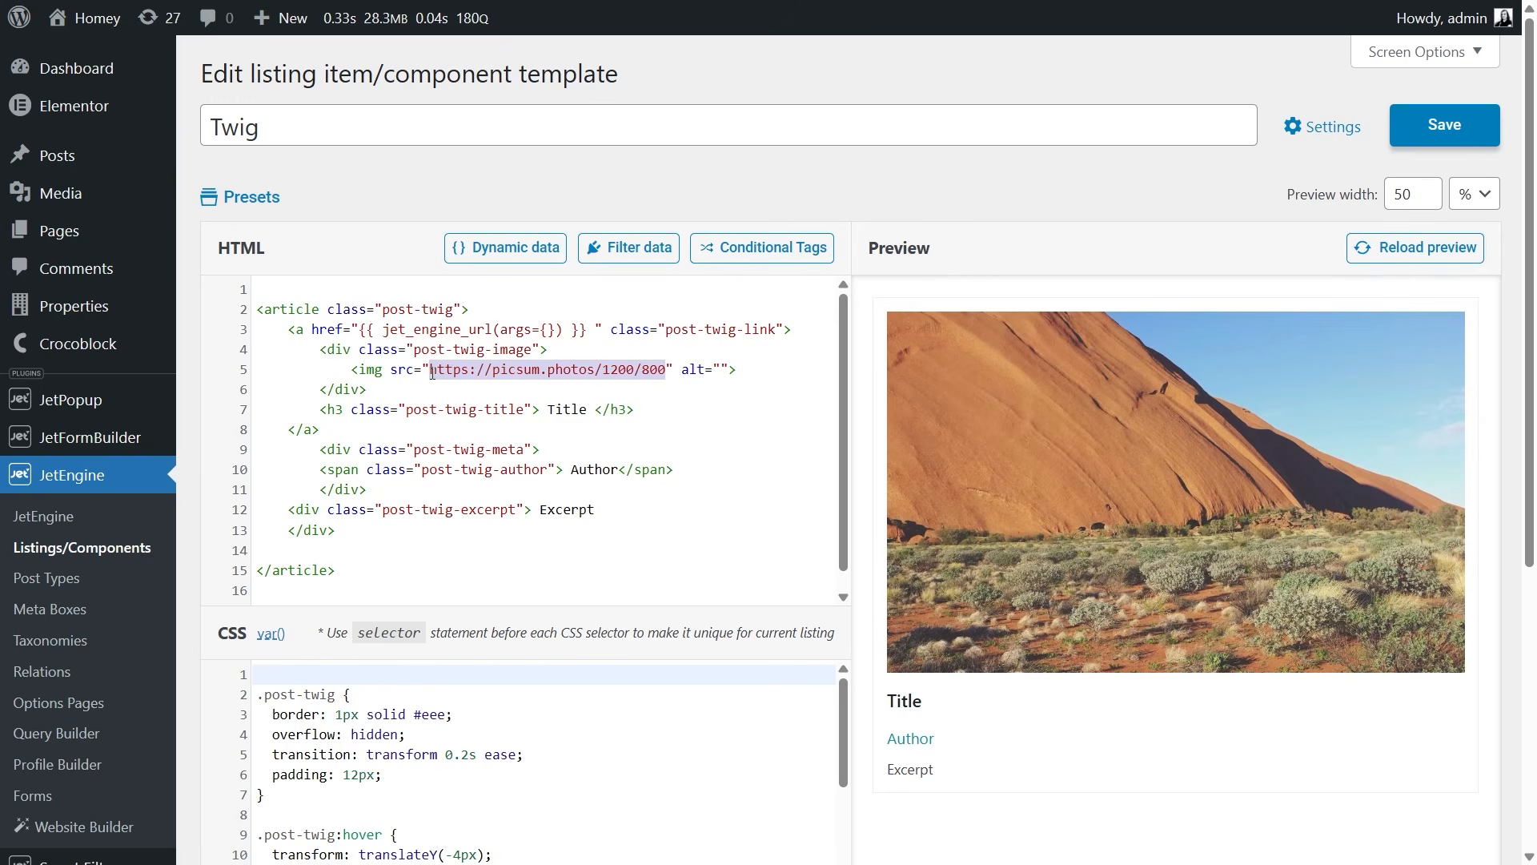
key(BackSpace)
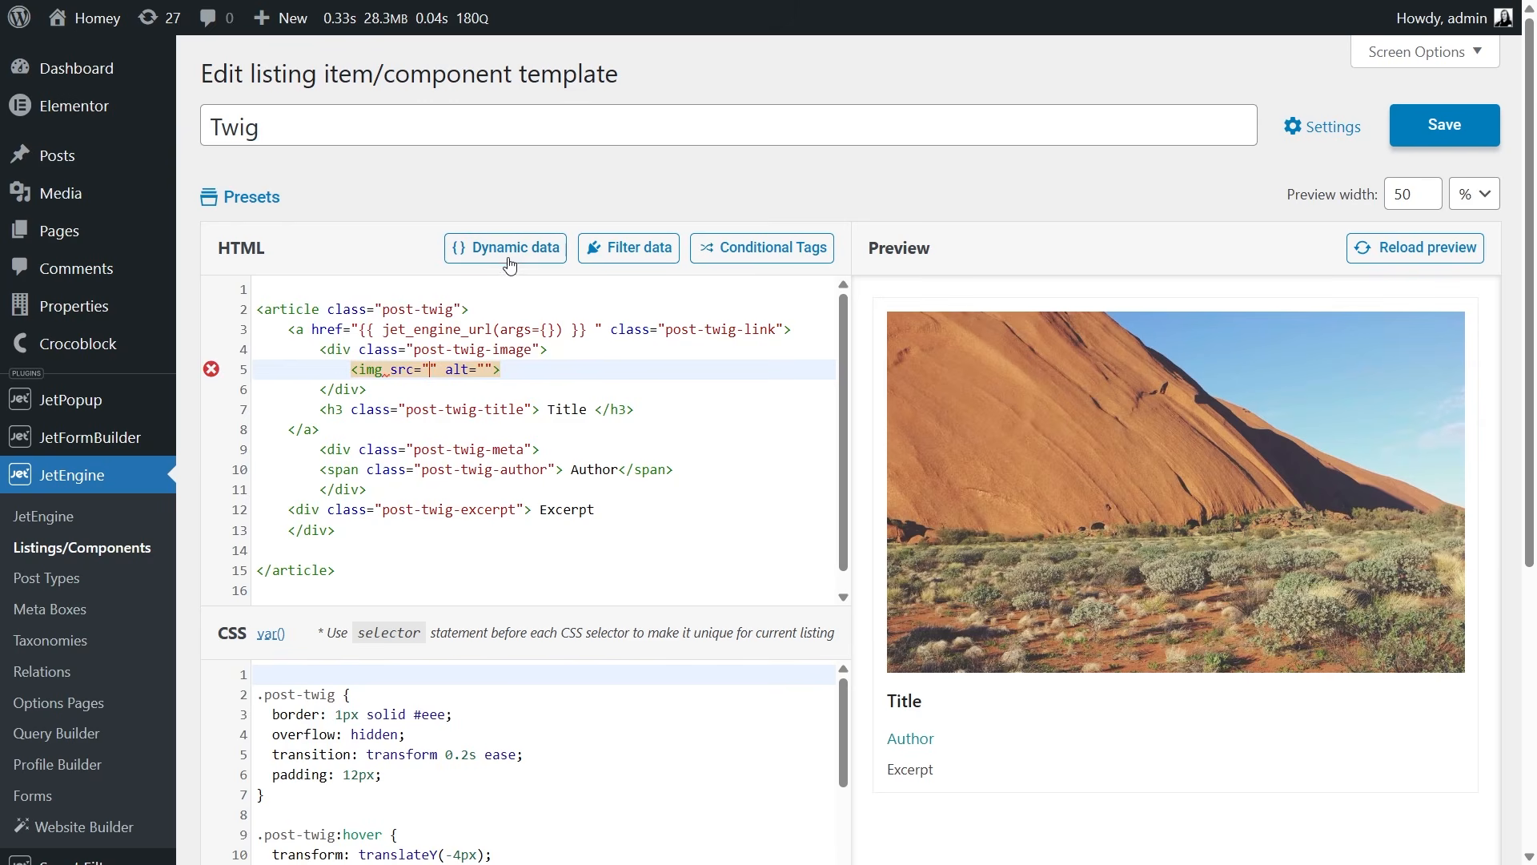
click(507, 254)
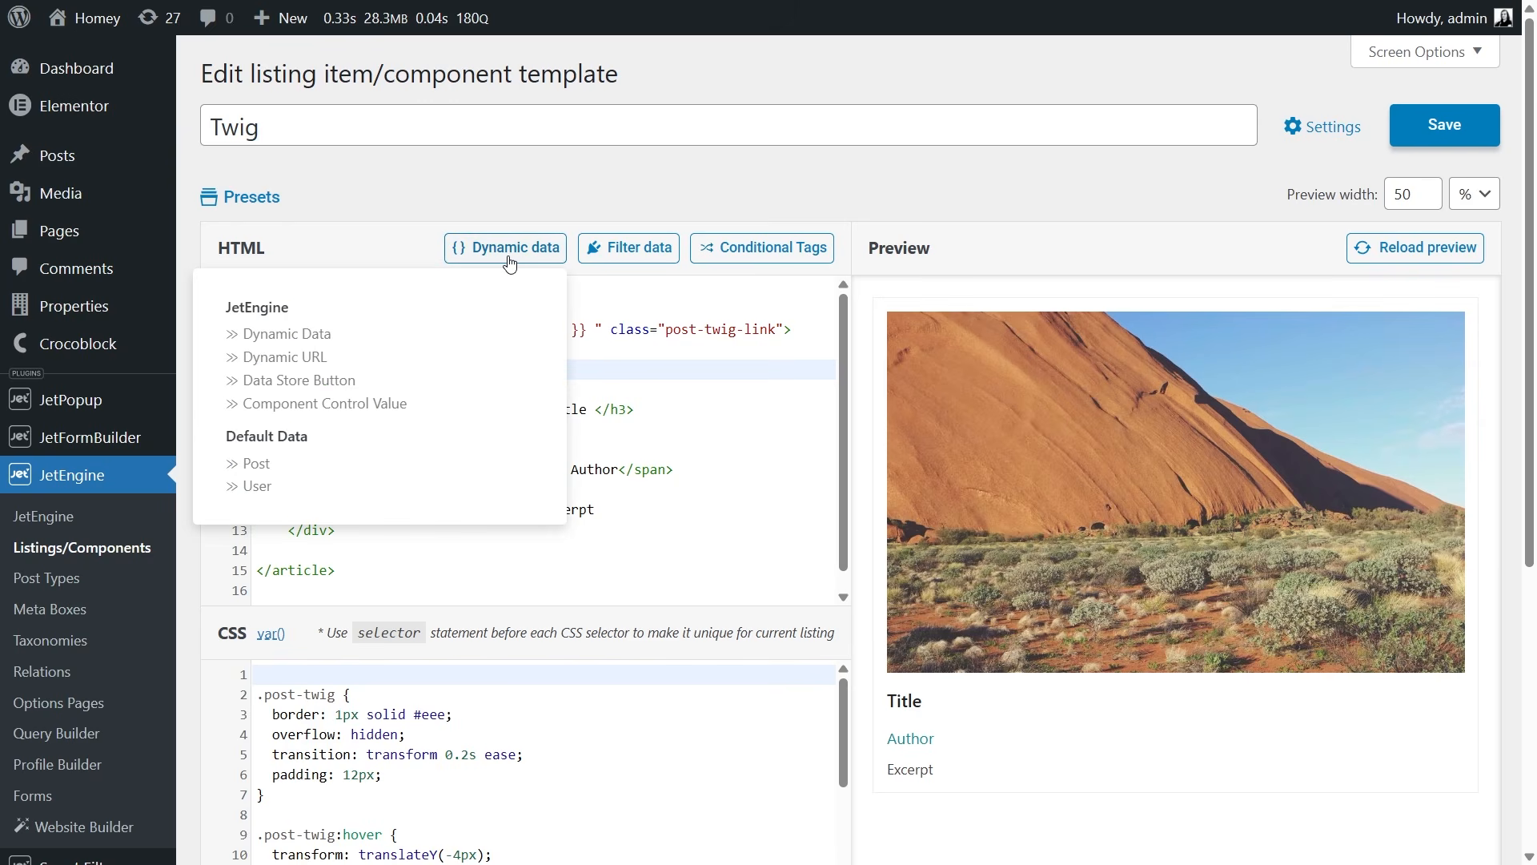
click(249, 464)
click(306, 365)
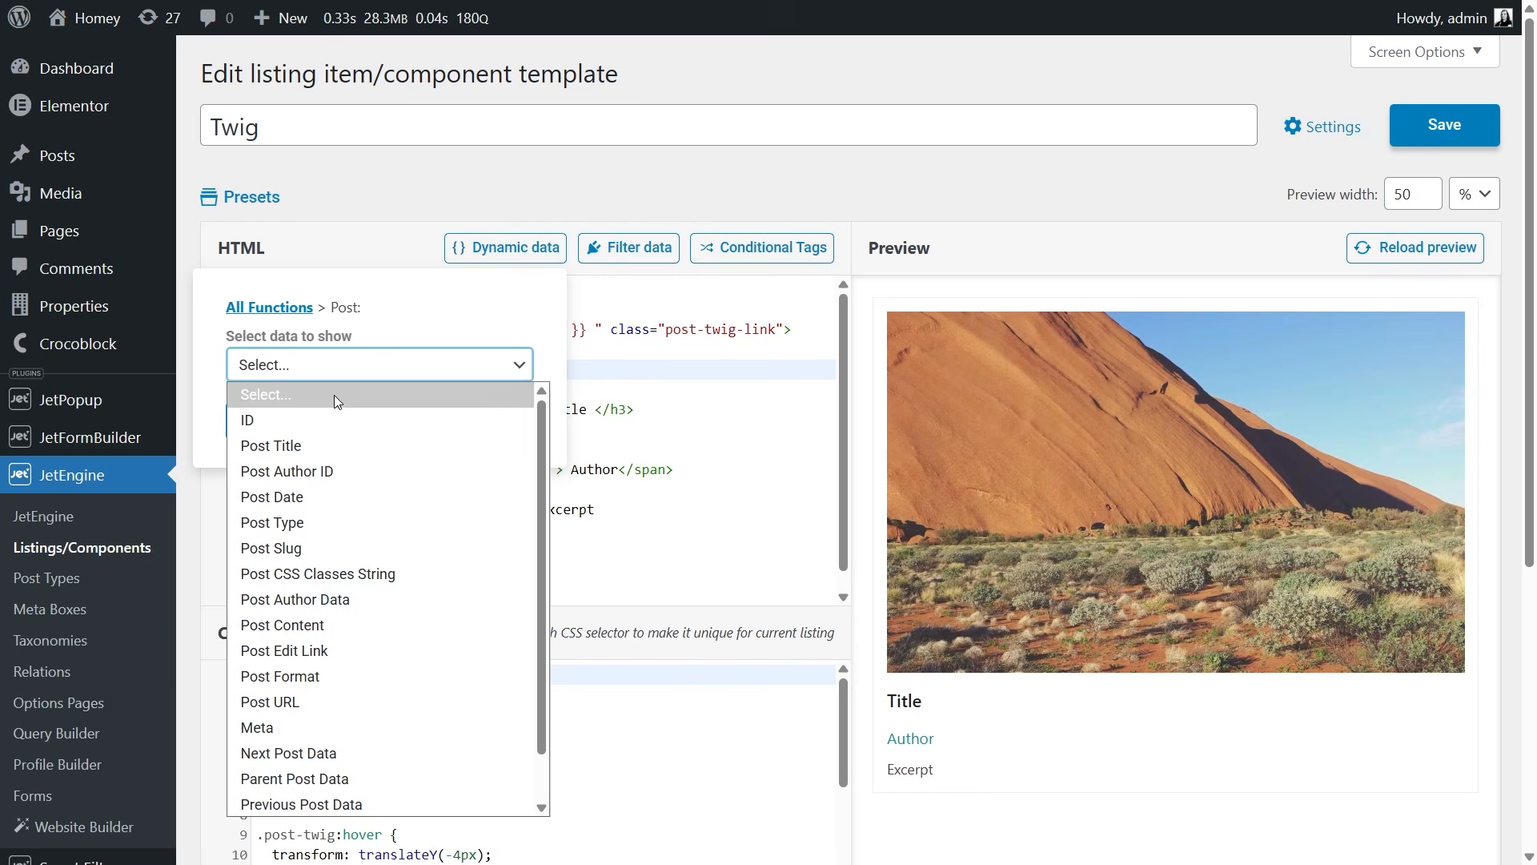
scroll(352, 596, down, 1)
click(364, 804)
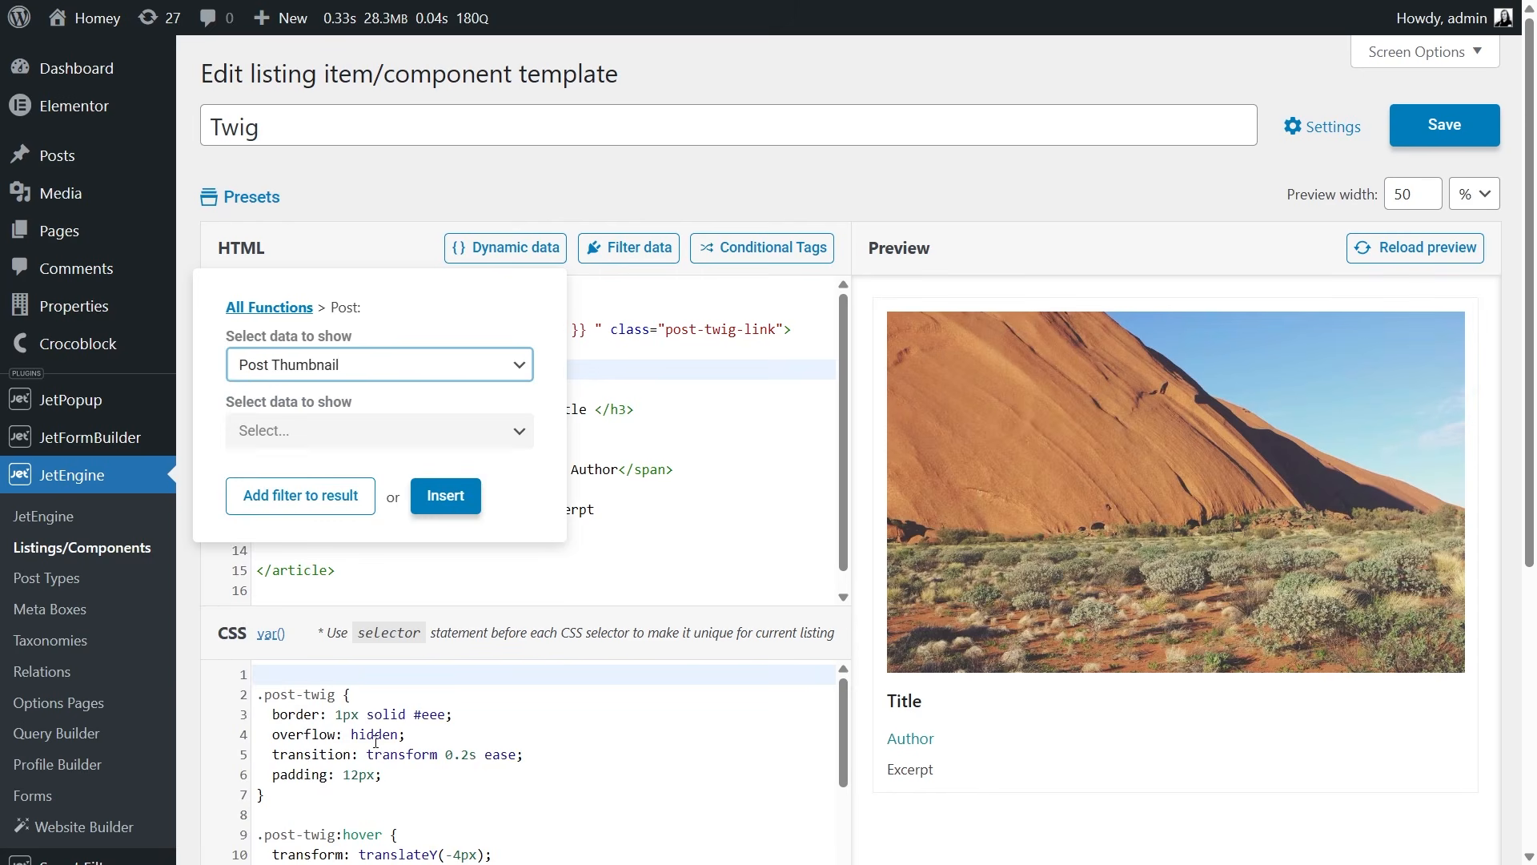
click(442, 497)
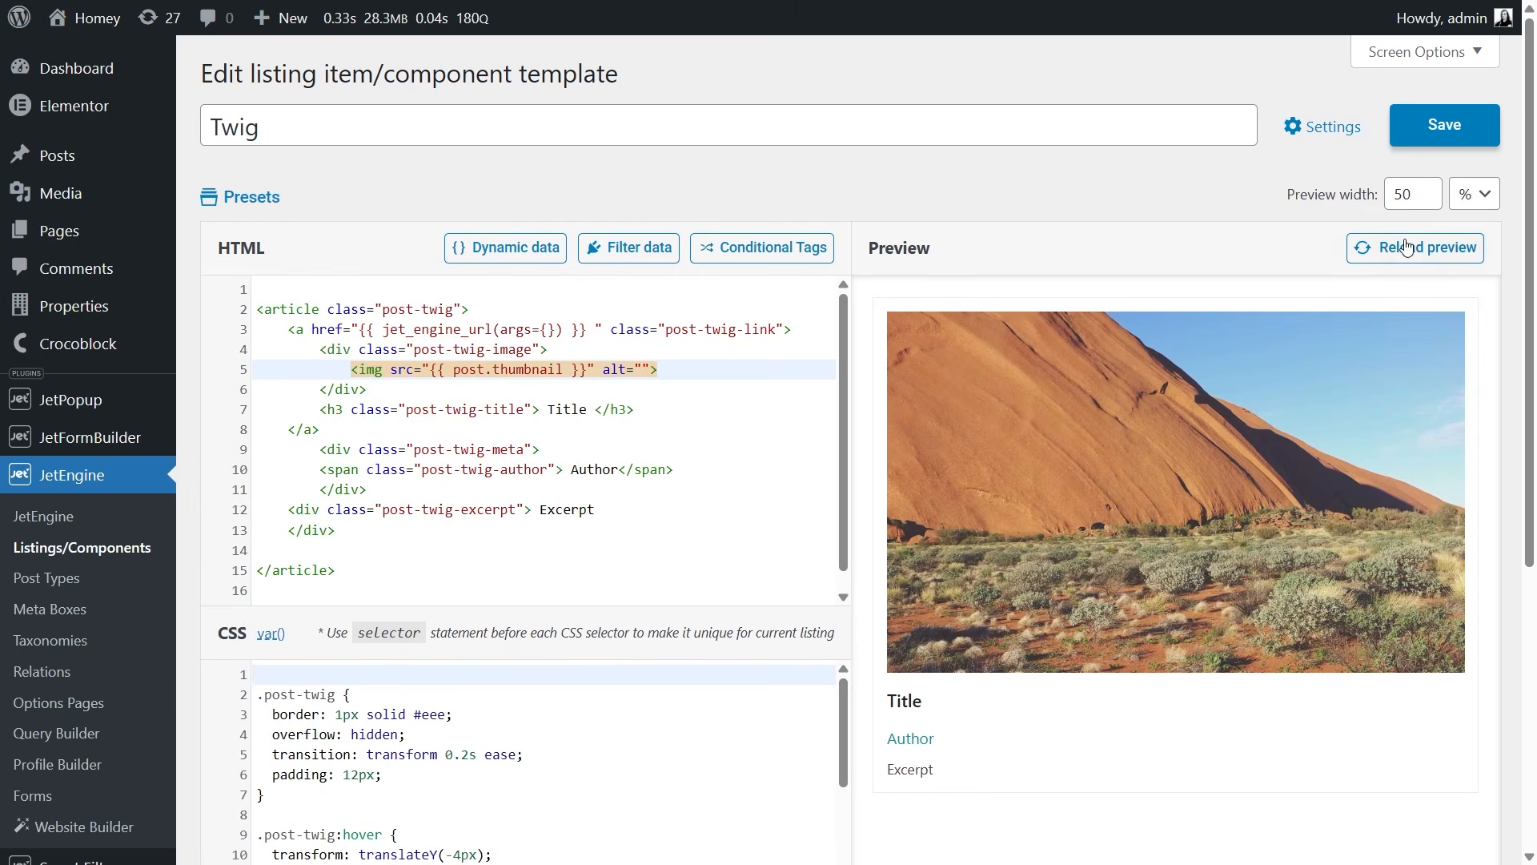
click(1401, 248)
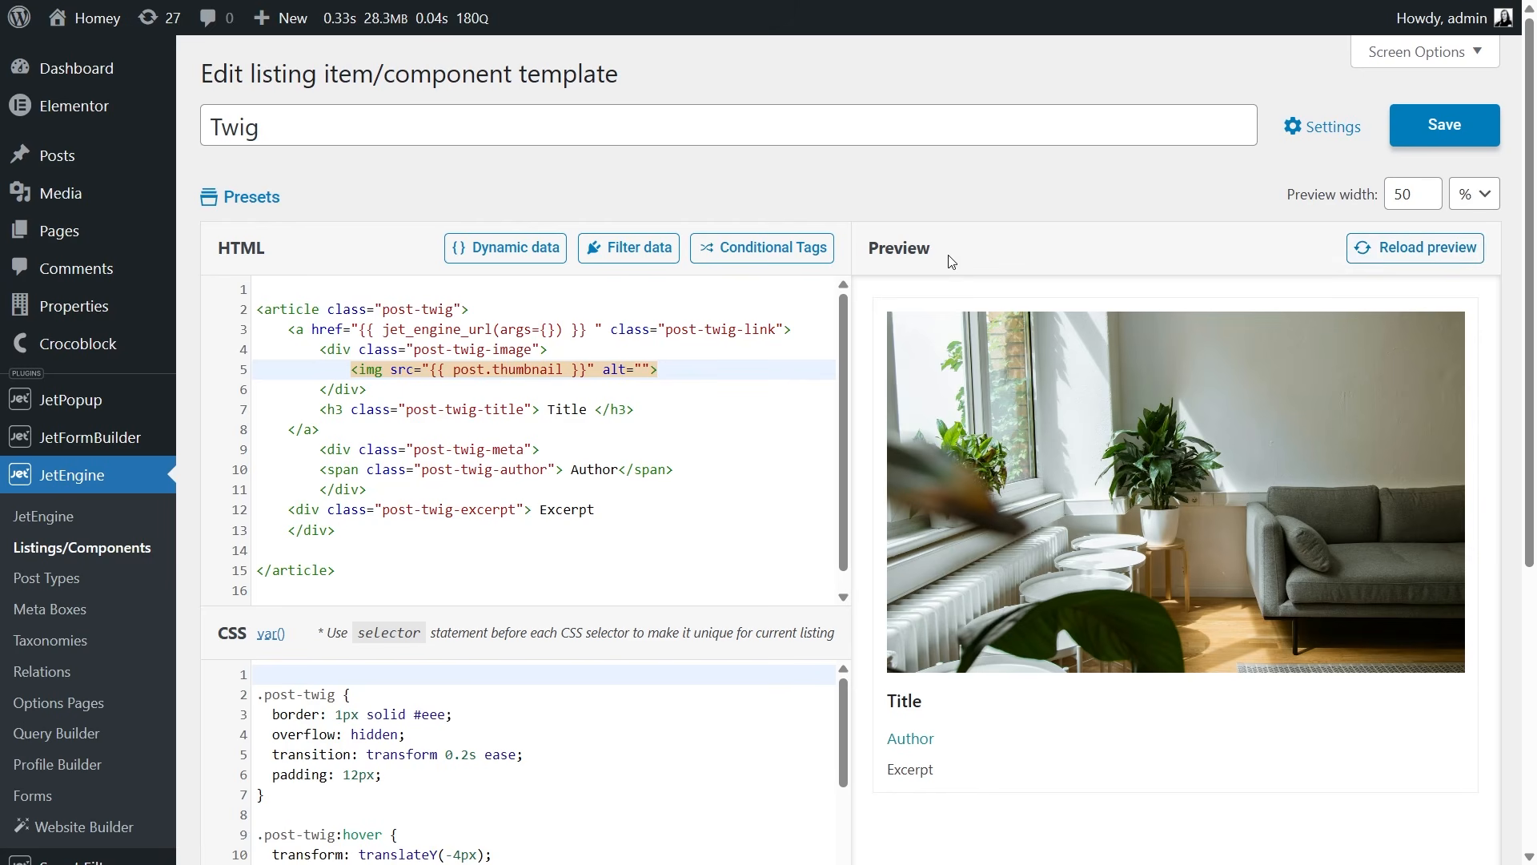
Step: Replace the Title text in the h3 with Dynamic Data using the Title object field and reload the preview
click(558, 412)
double_click(558, 410)
key(BackSpace)
click(505, 247)
click(305, 342)
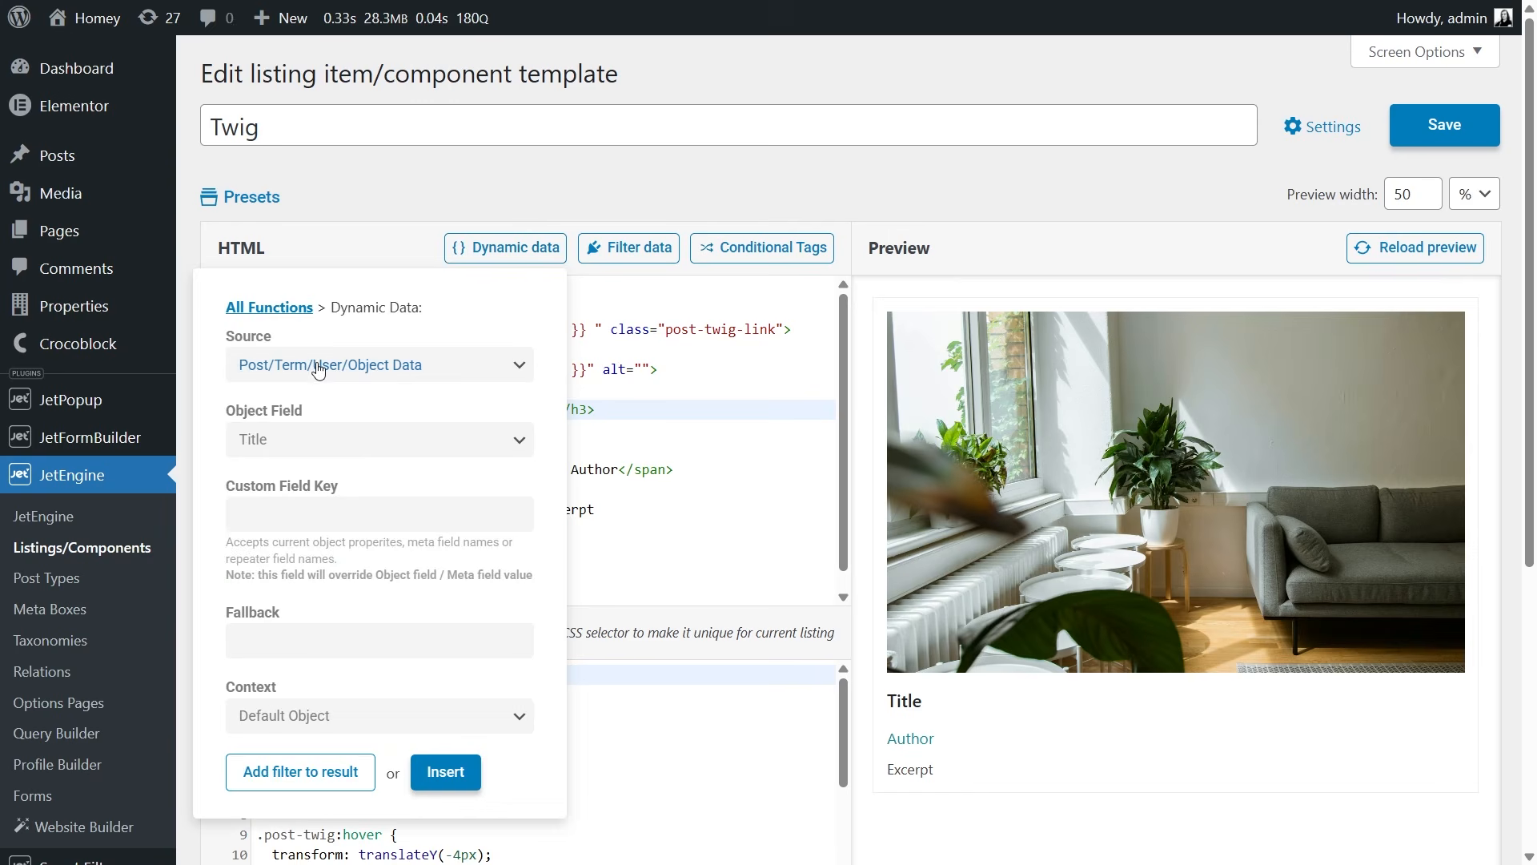
click(445, 771)
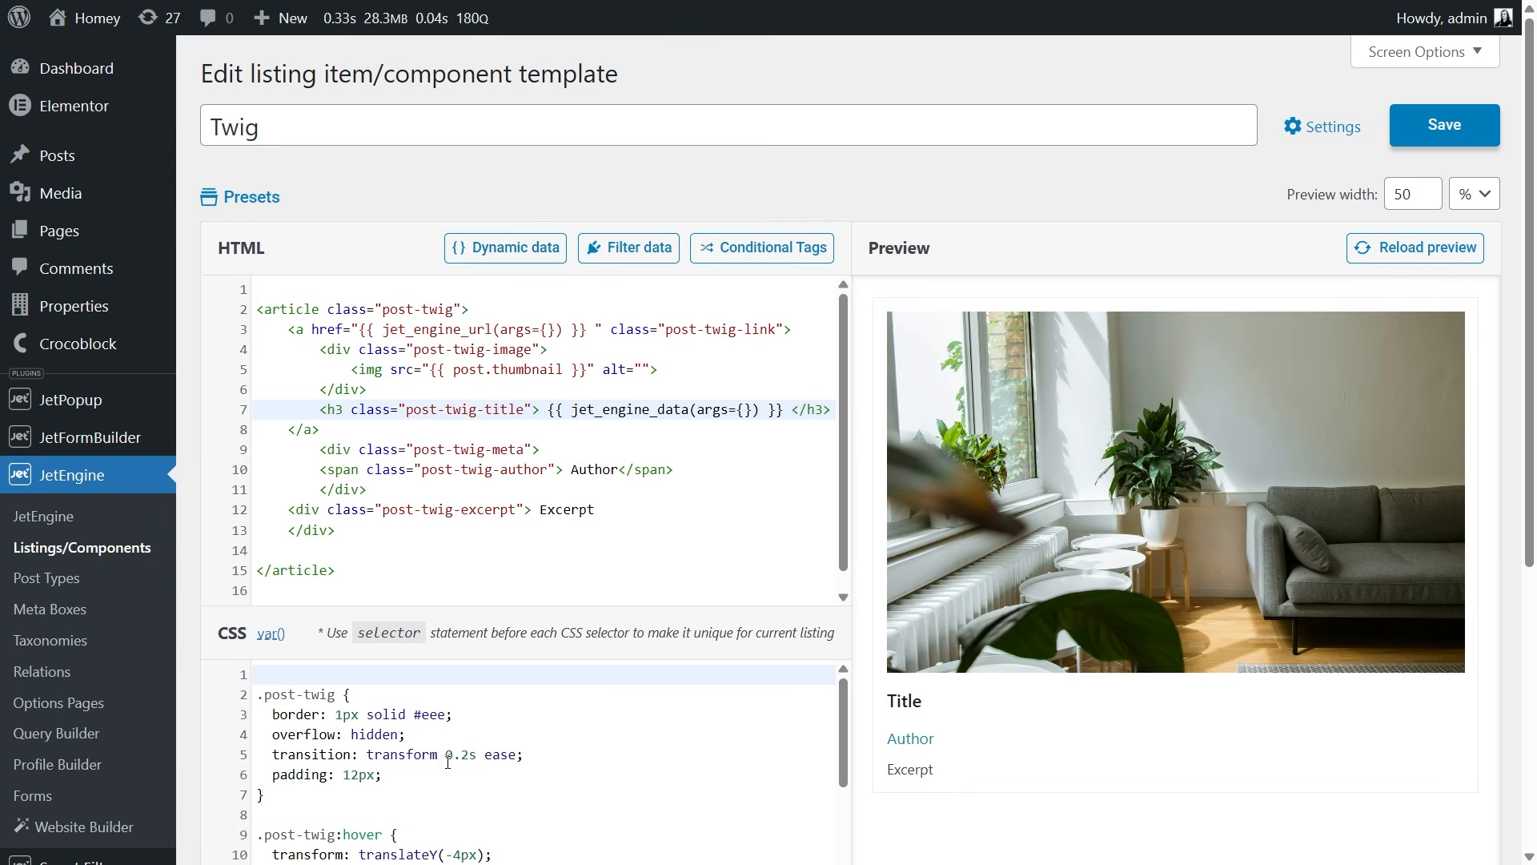
click(1385, 250)
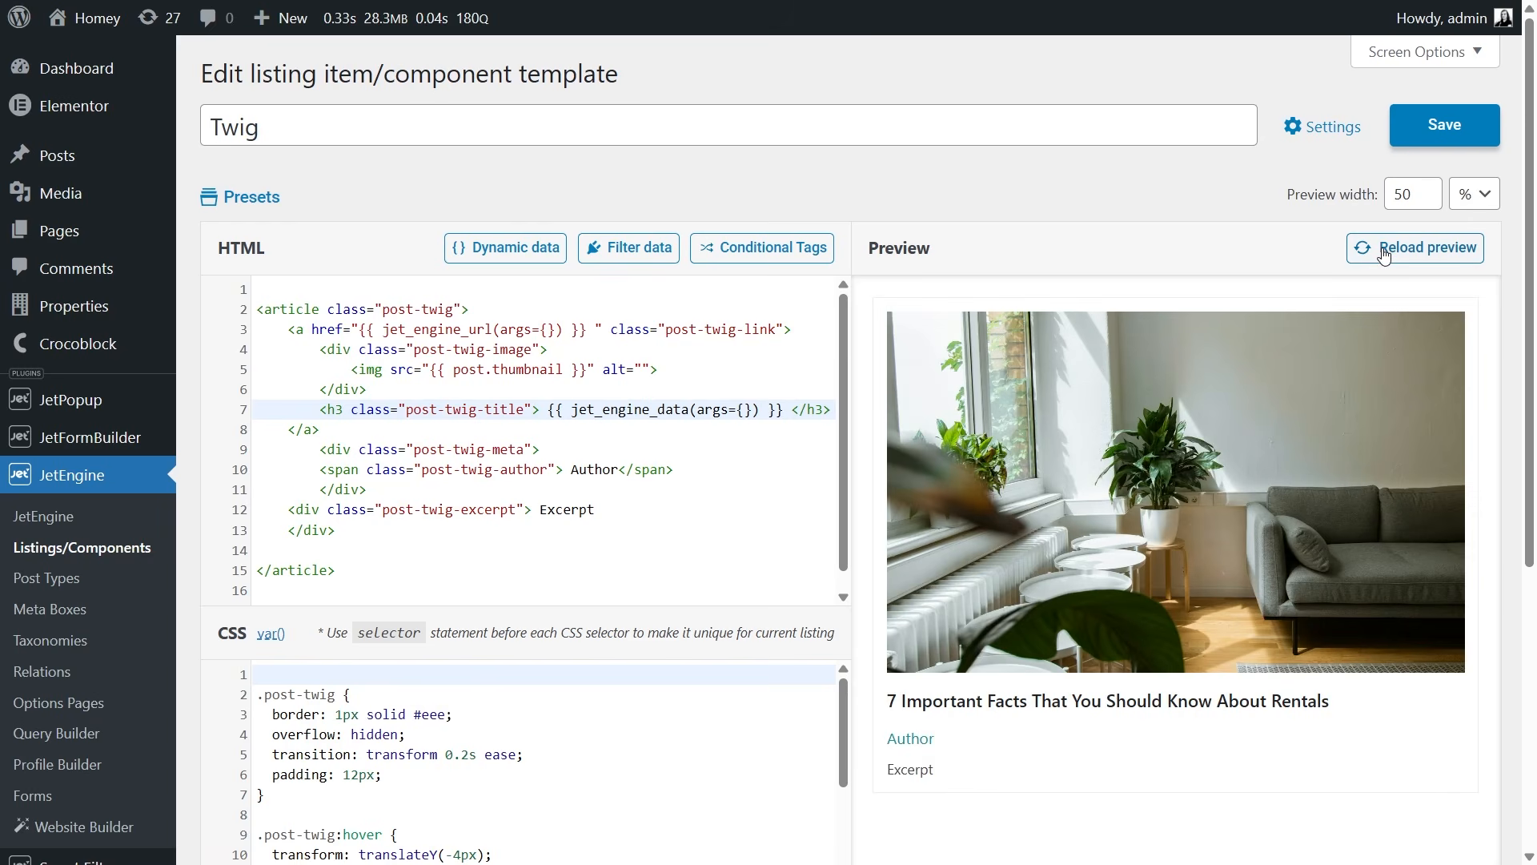
Step: Clear the Author text in the post-twig-author span and choose Post Author ID from the Post data as its replacement
double_click(594, 469)
key(BackSpace)
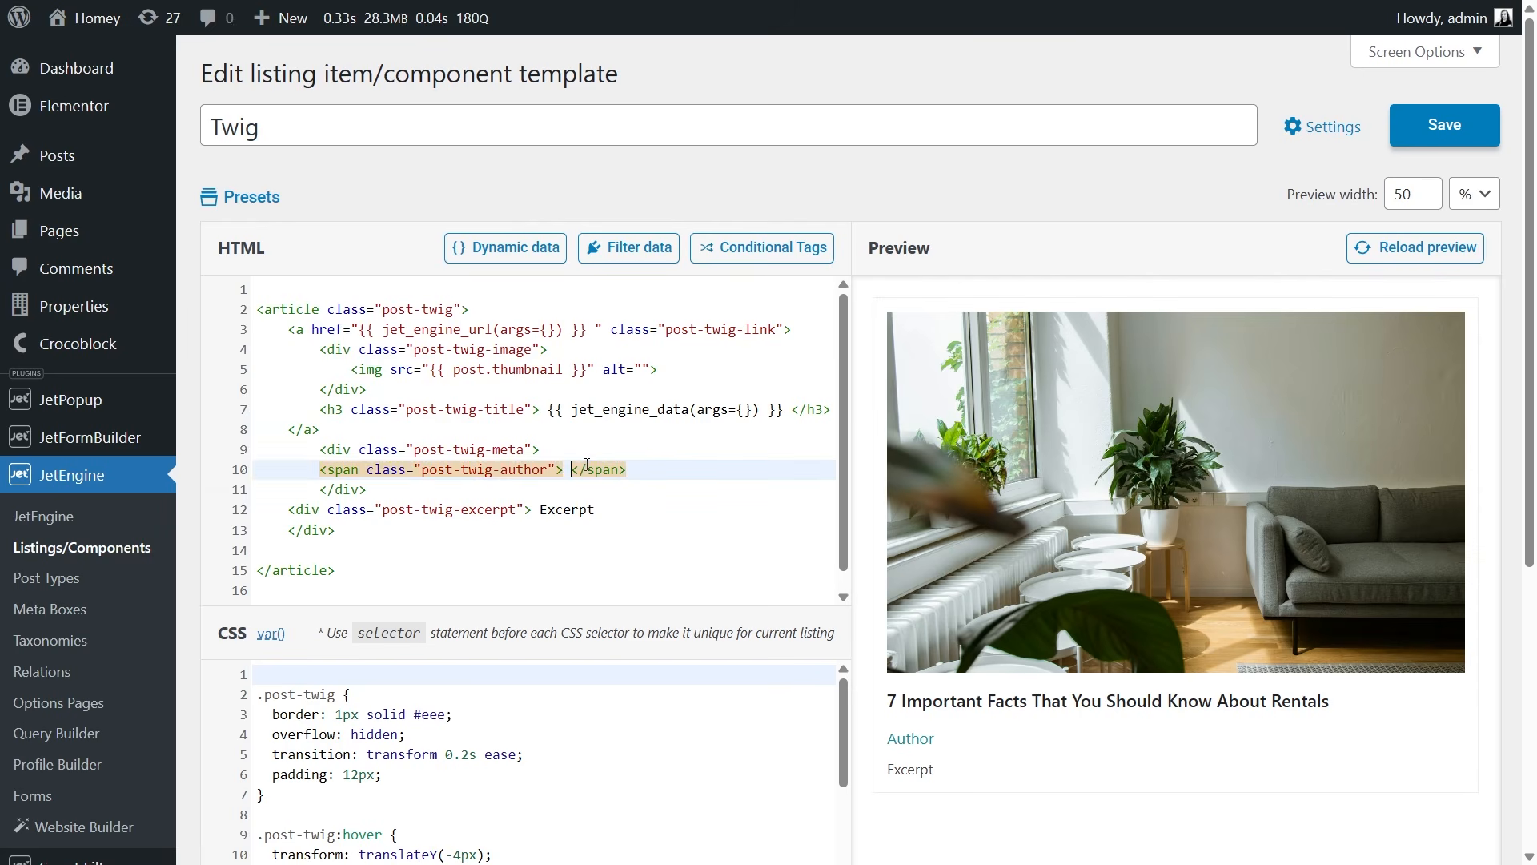
click(517, 248)
click(260, 467)
click(336, 367)
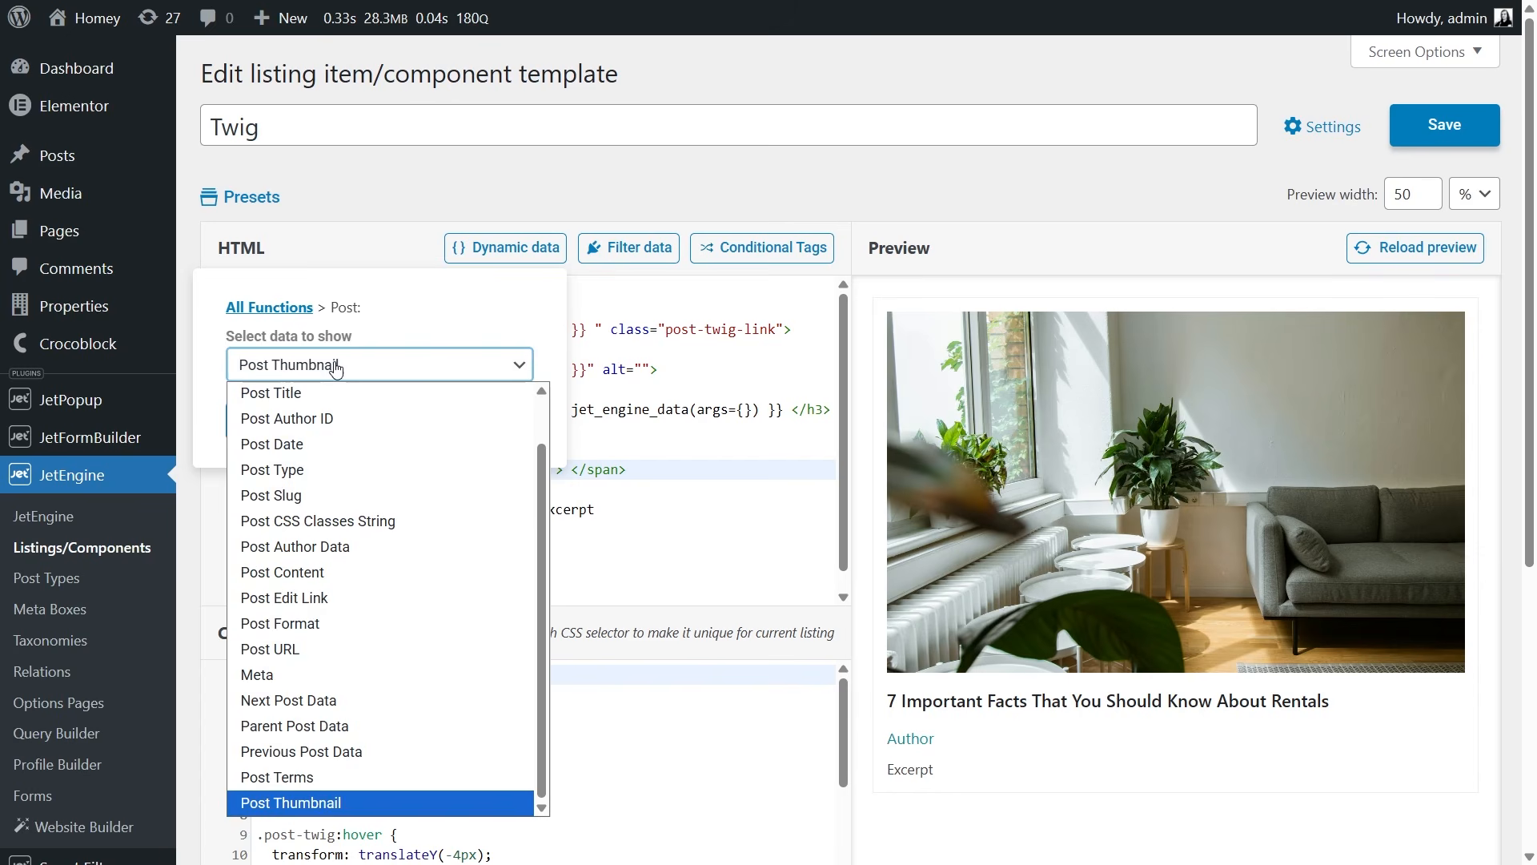
click(322, 424)
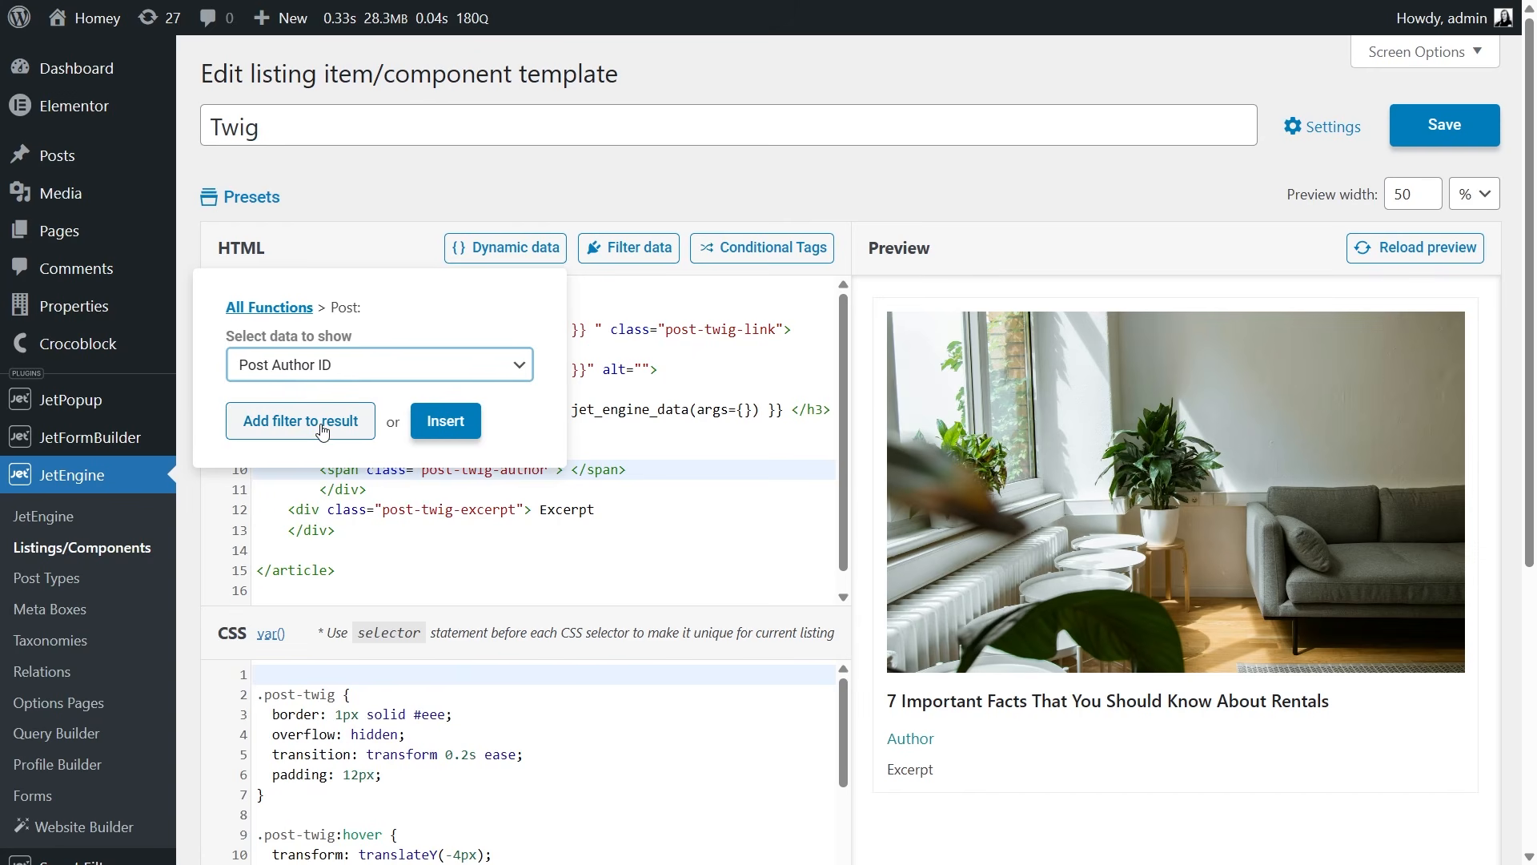
Step: Filter the author ID with the JetEngine Callback "Get user data by ID", insert it and reload the preview
click(323, 430)
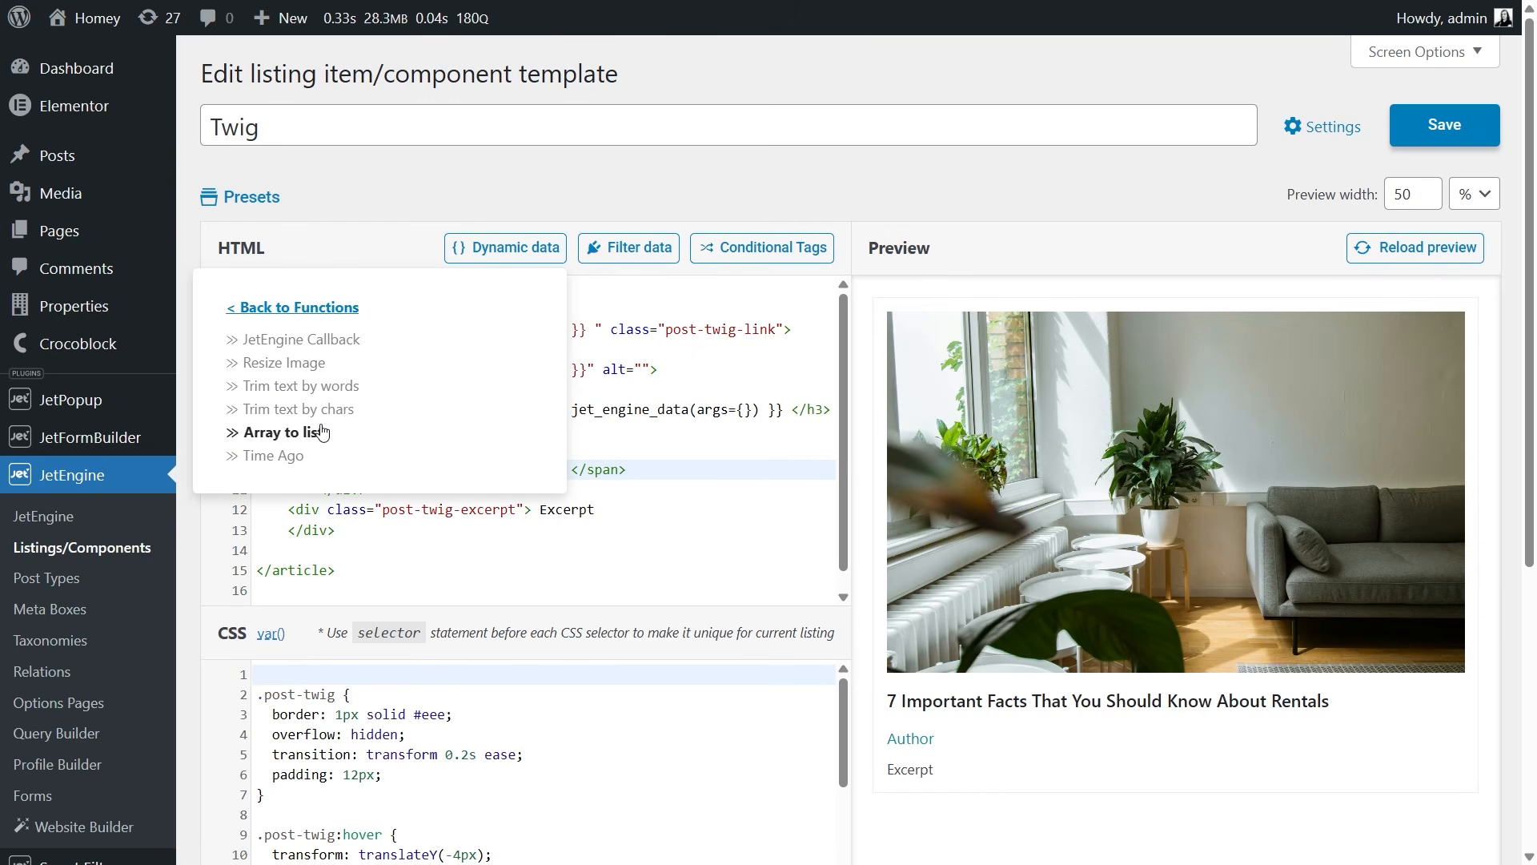
click(310, 341)
click(331, 368)
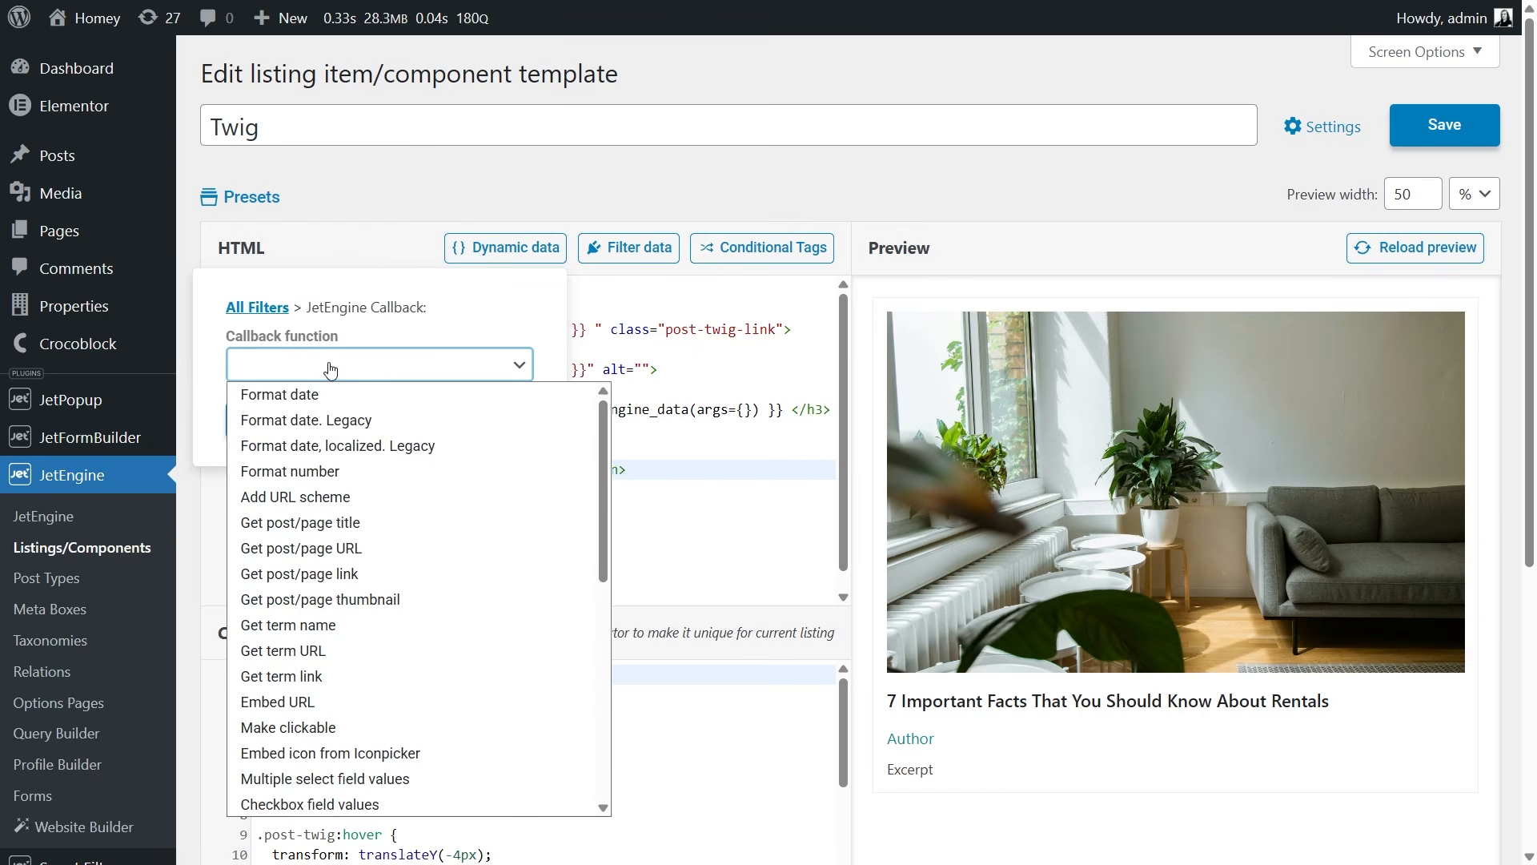
scroll(328, 436, down, 5)
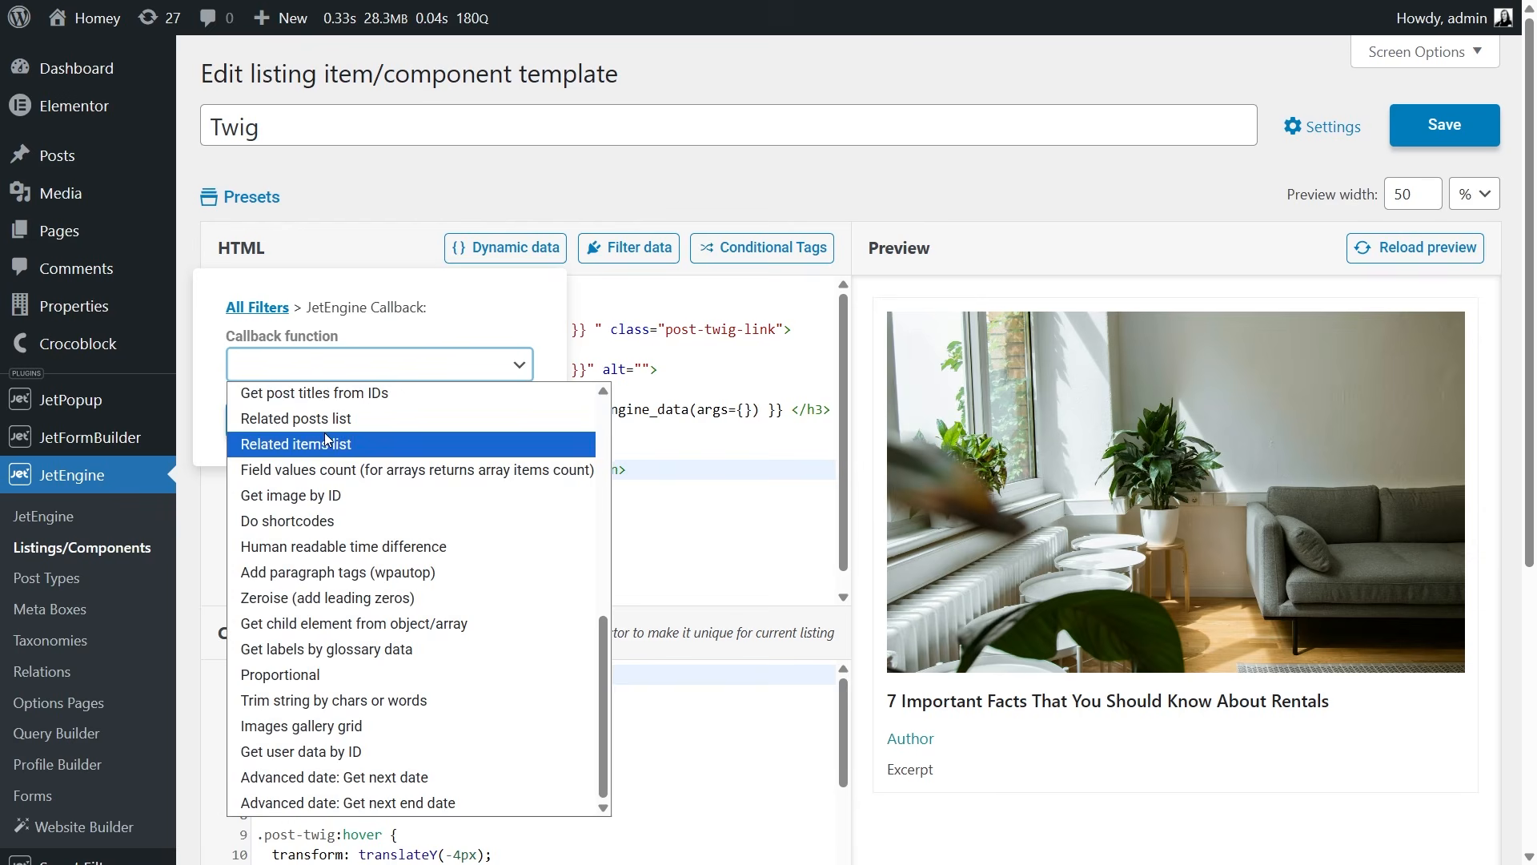
click(324, 748)
click(271, 447)
click(271, 450)
click(261, 495)
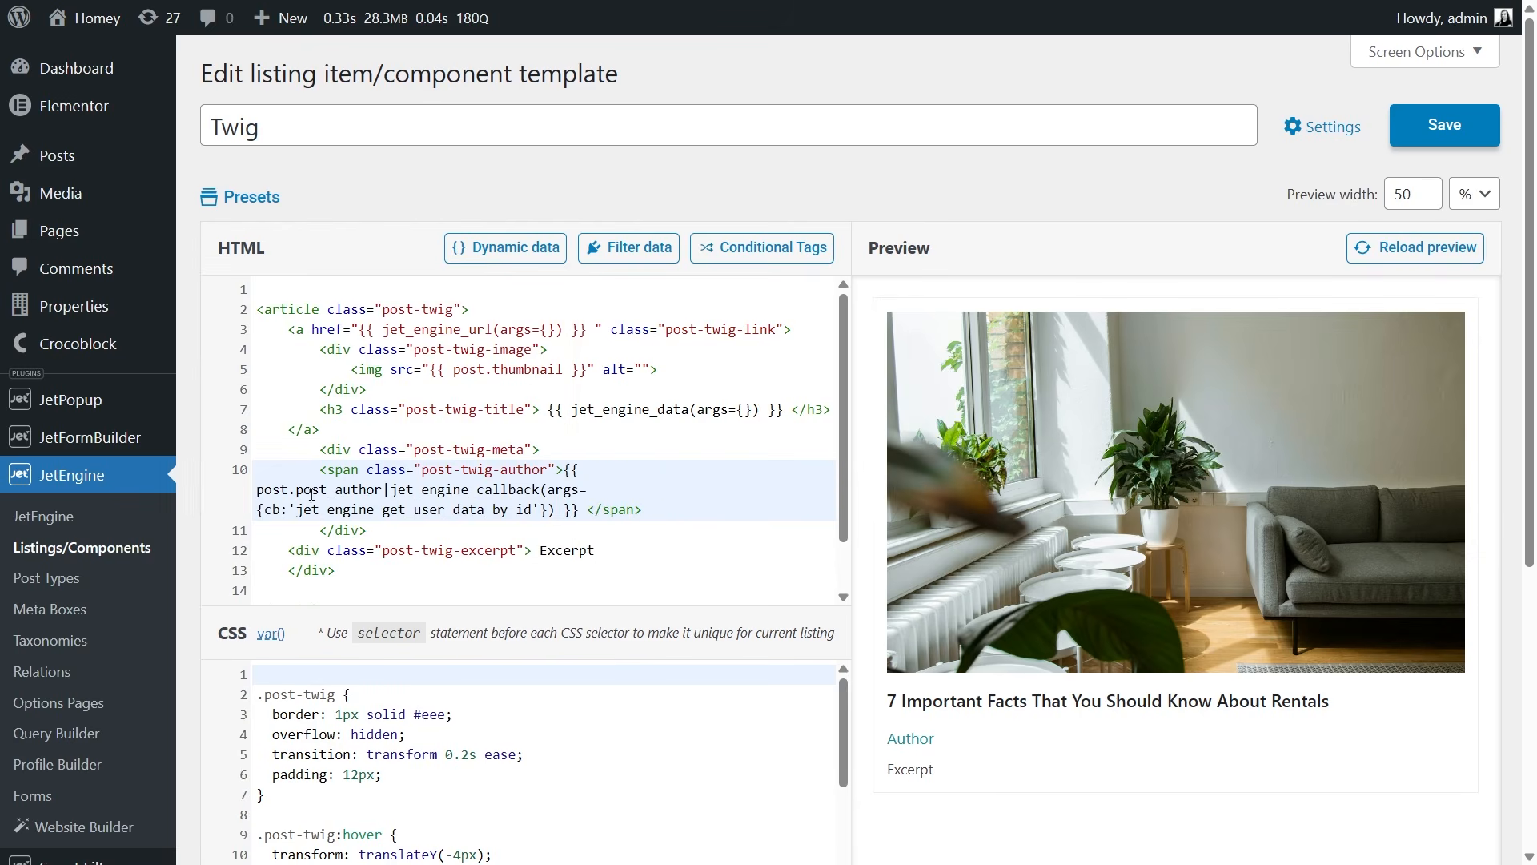
click(1397, 248)
Step: Clear the Excerpt text in the post-twig-excerpt div and choose Dynamic Data with the Content object field for it
double_click(542, 550)
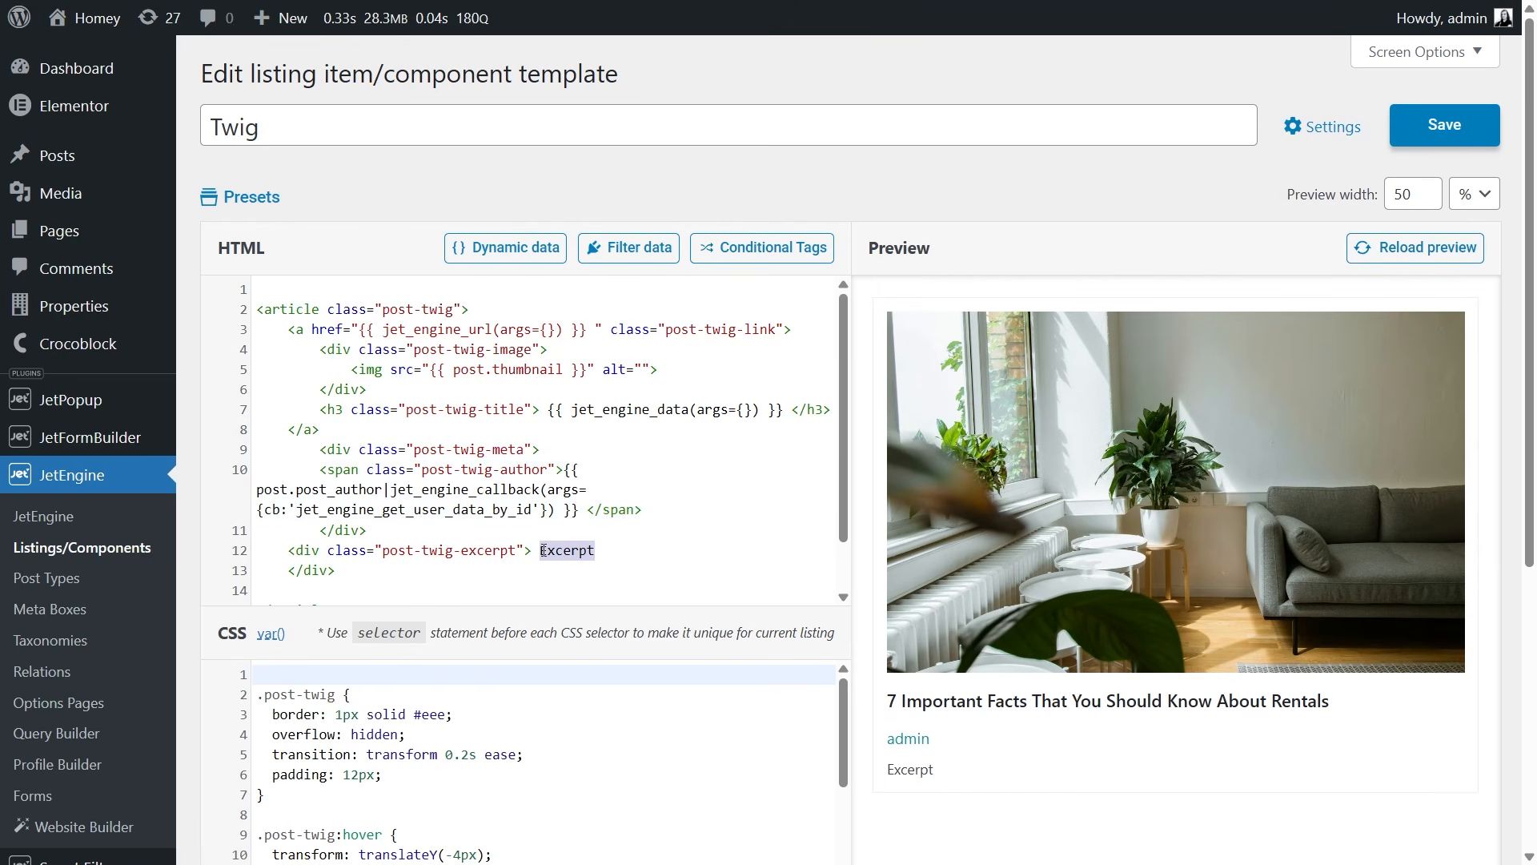
key(BackSpace)
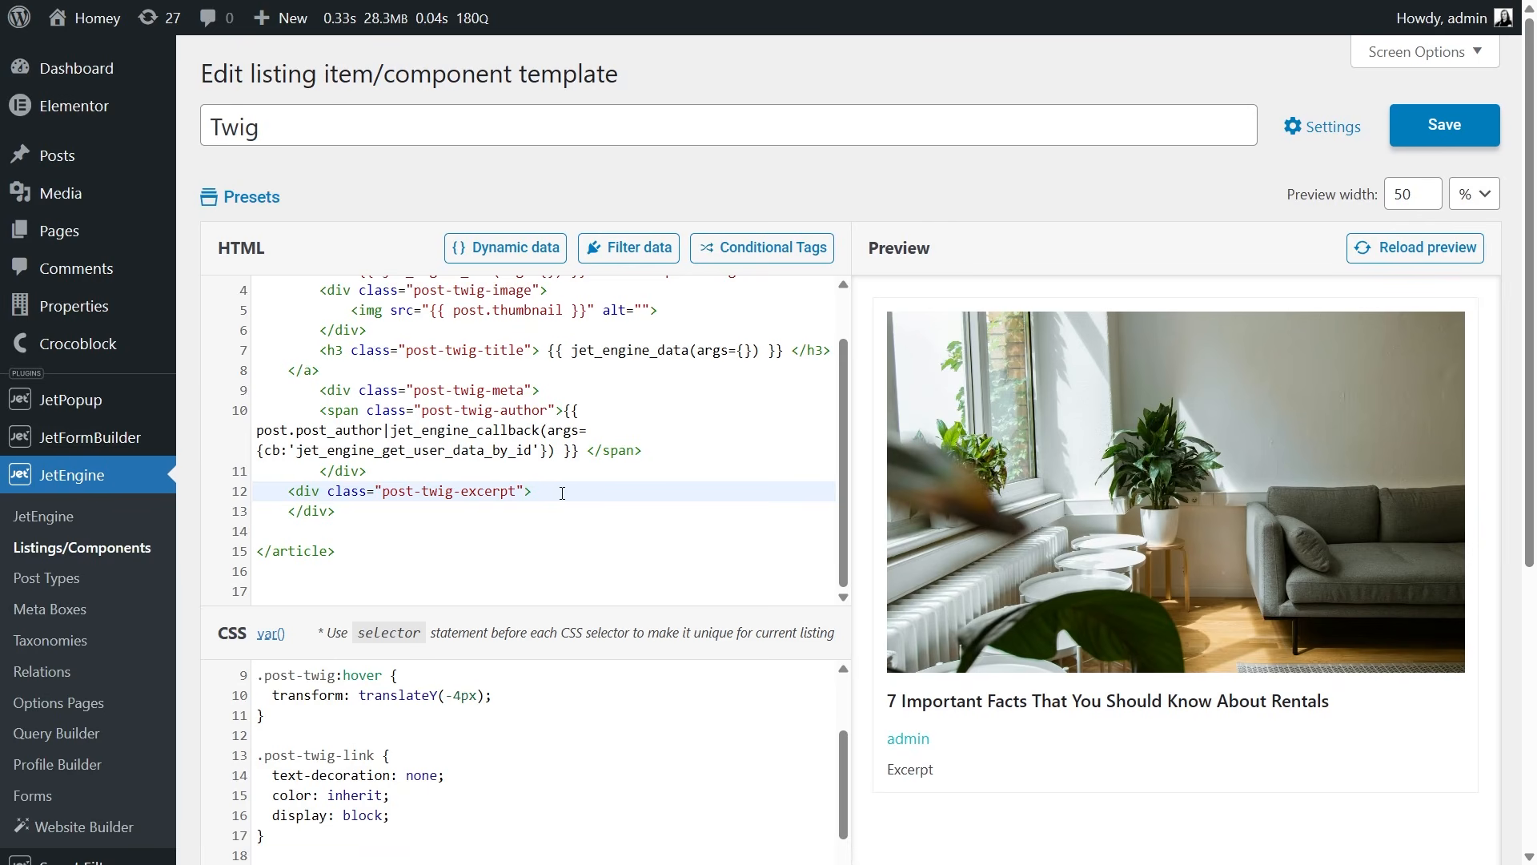
click(475, 251)
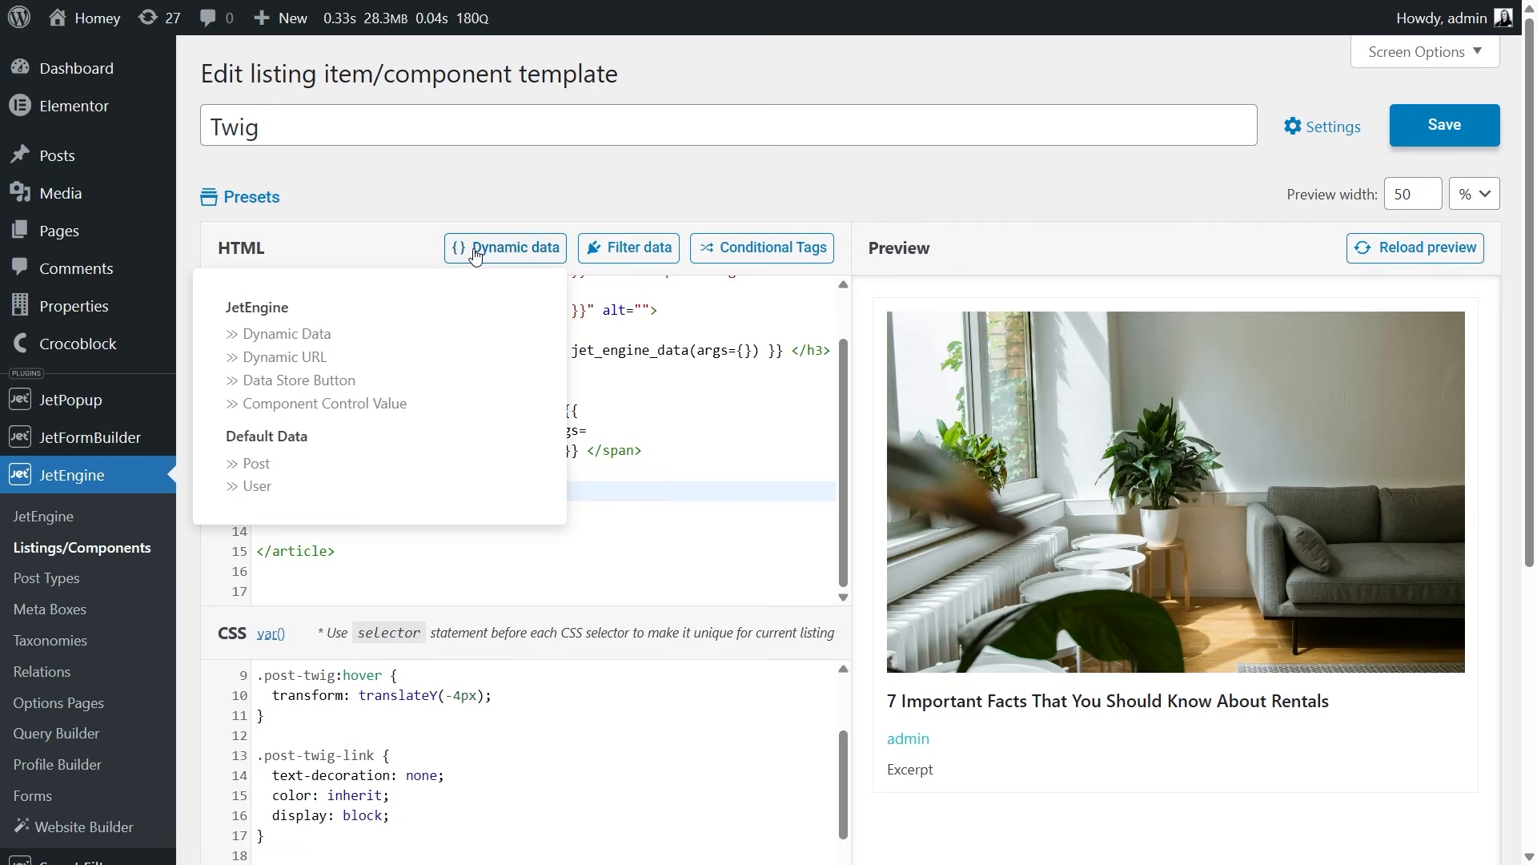
click(330, 336)
click(357, 455)
click(346, 189)
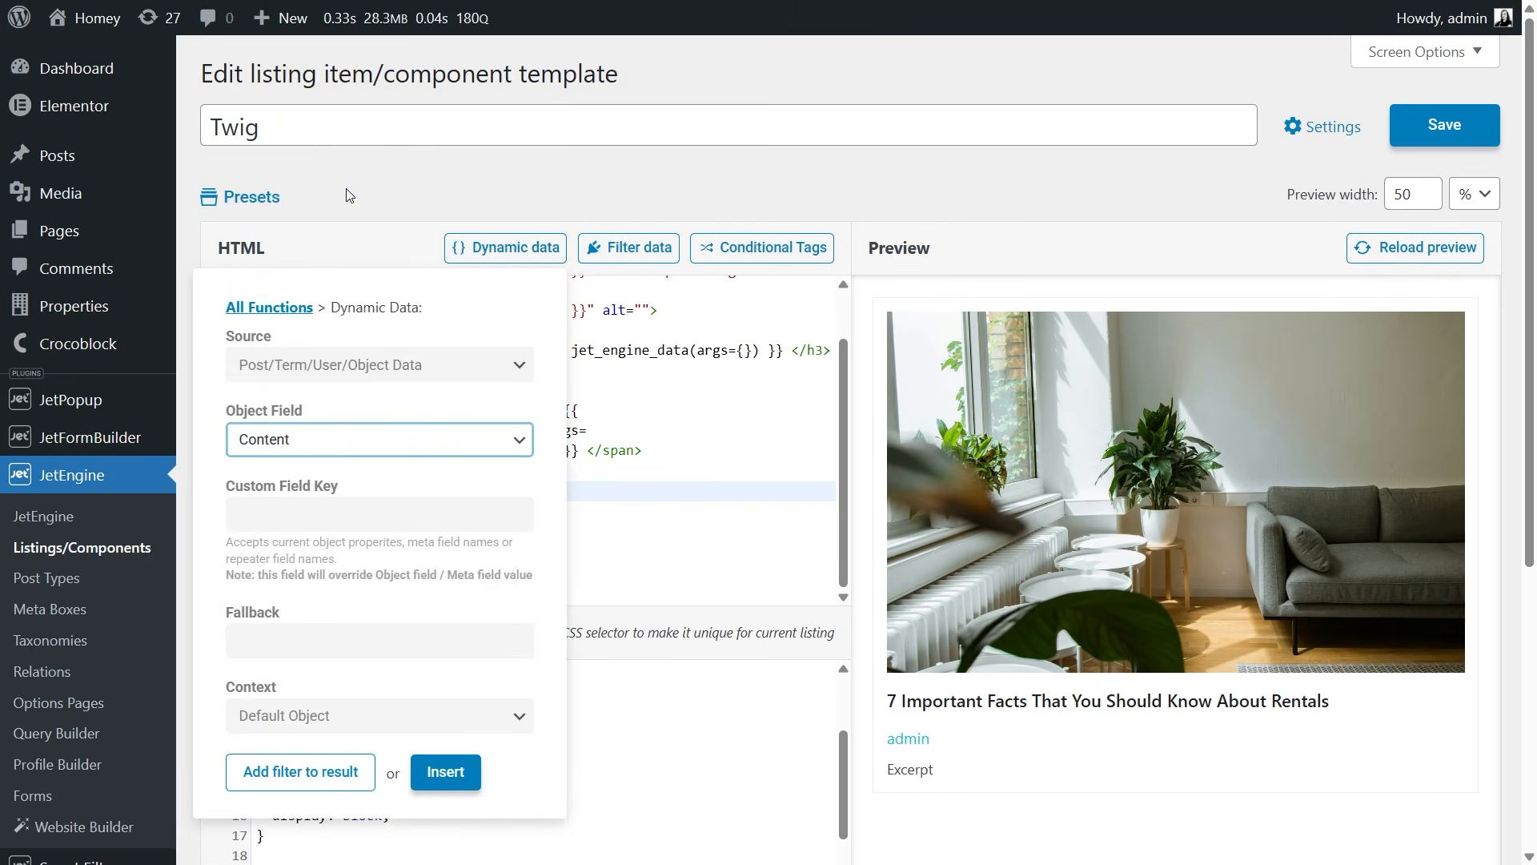
Step: Trim the content by chars to 300 characters with "..." as the more string, insert it and reload the preview
click(301, 770)
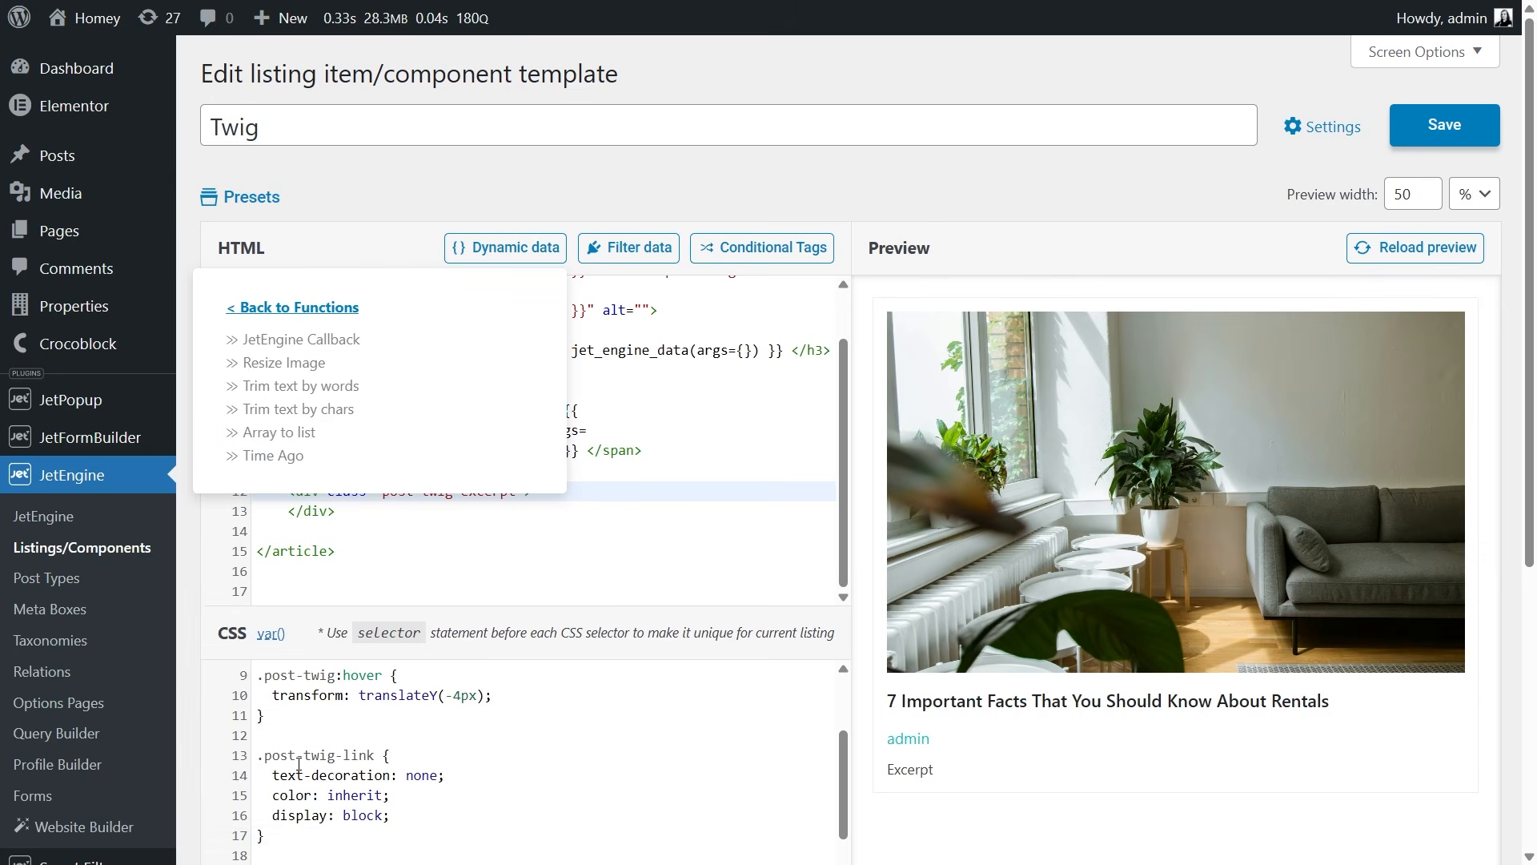
click(317, 409)
click(316, 362)
text(300)
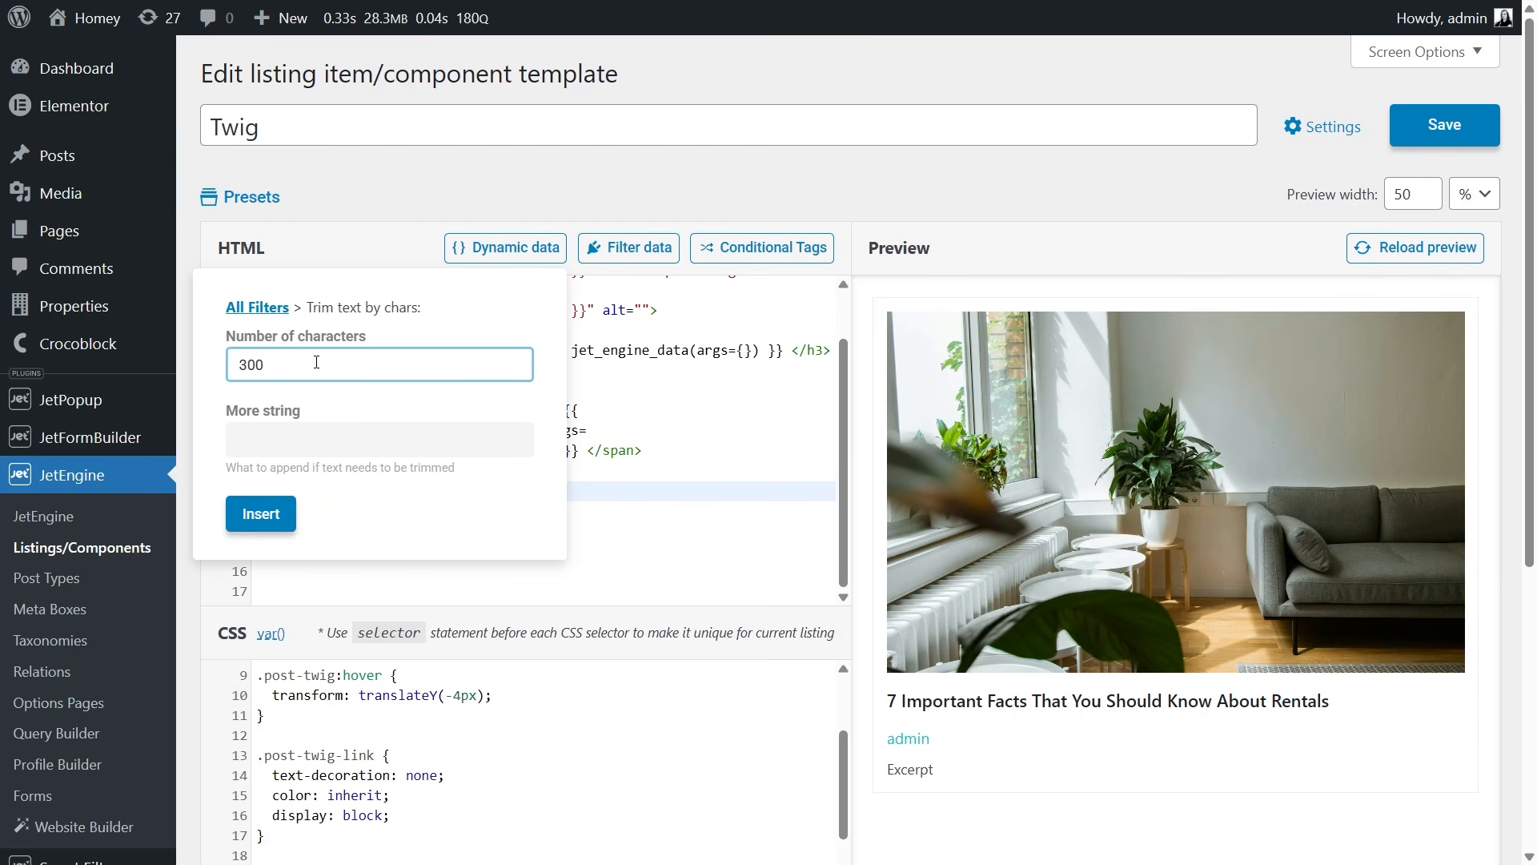
click(321, 441)
text(...)
click(268, 515)
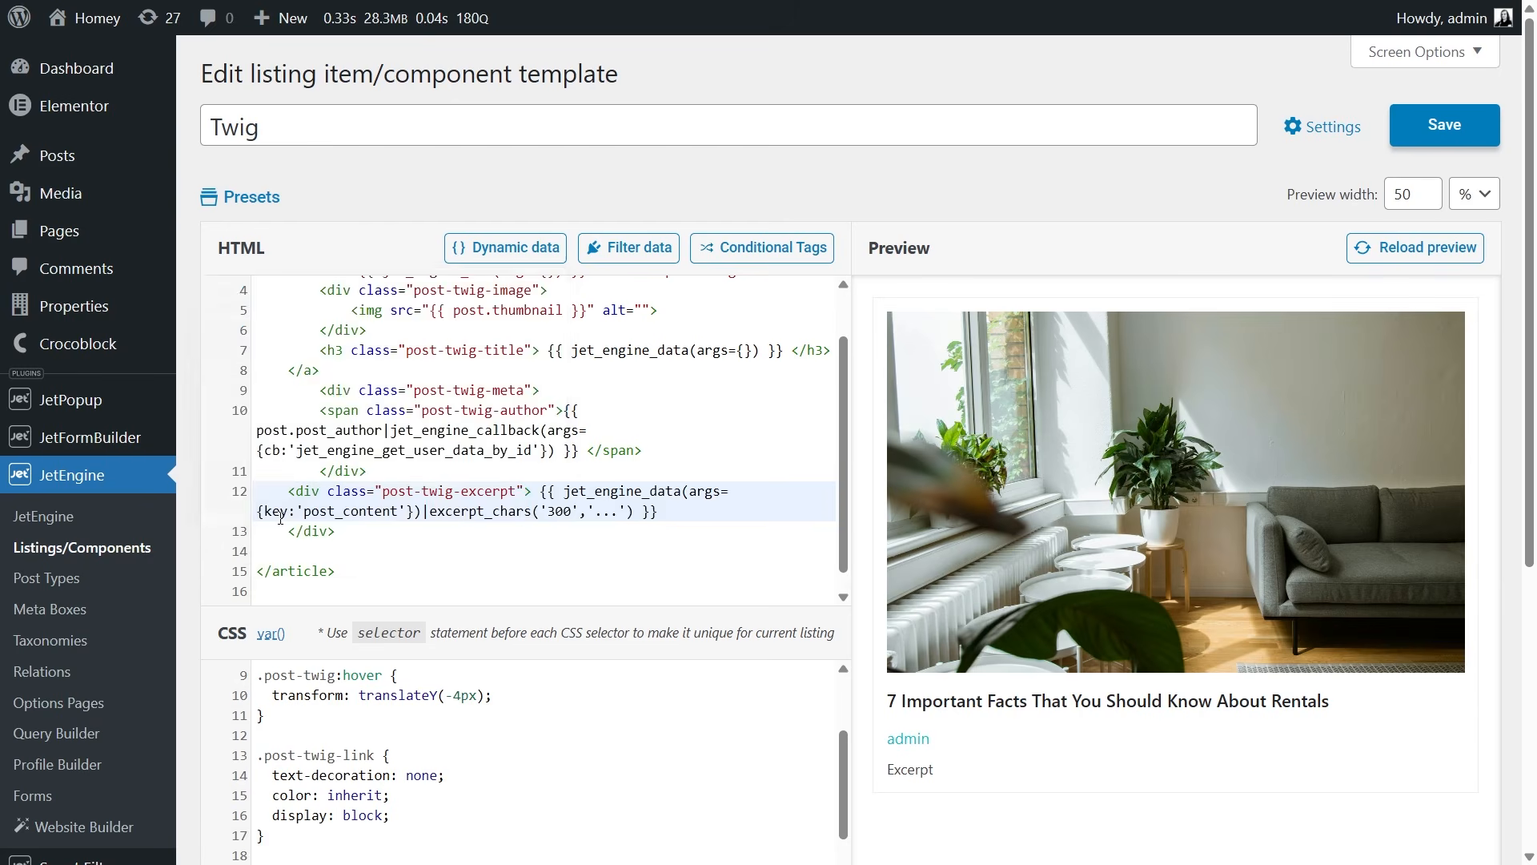
click(1368, 249)
Step: Replace the color value of .post-twig-author in the CSS with one of the global color variables
scroll(1349, 363, down, 2)
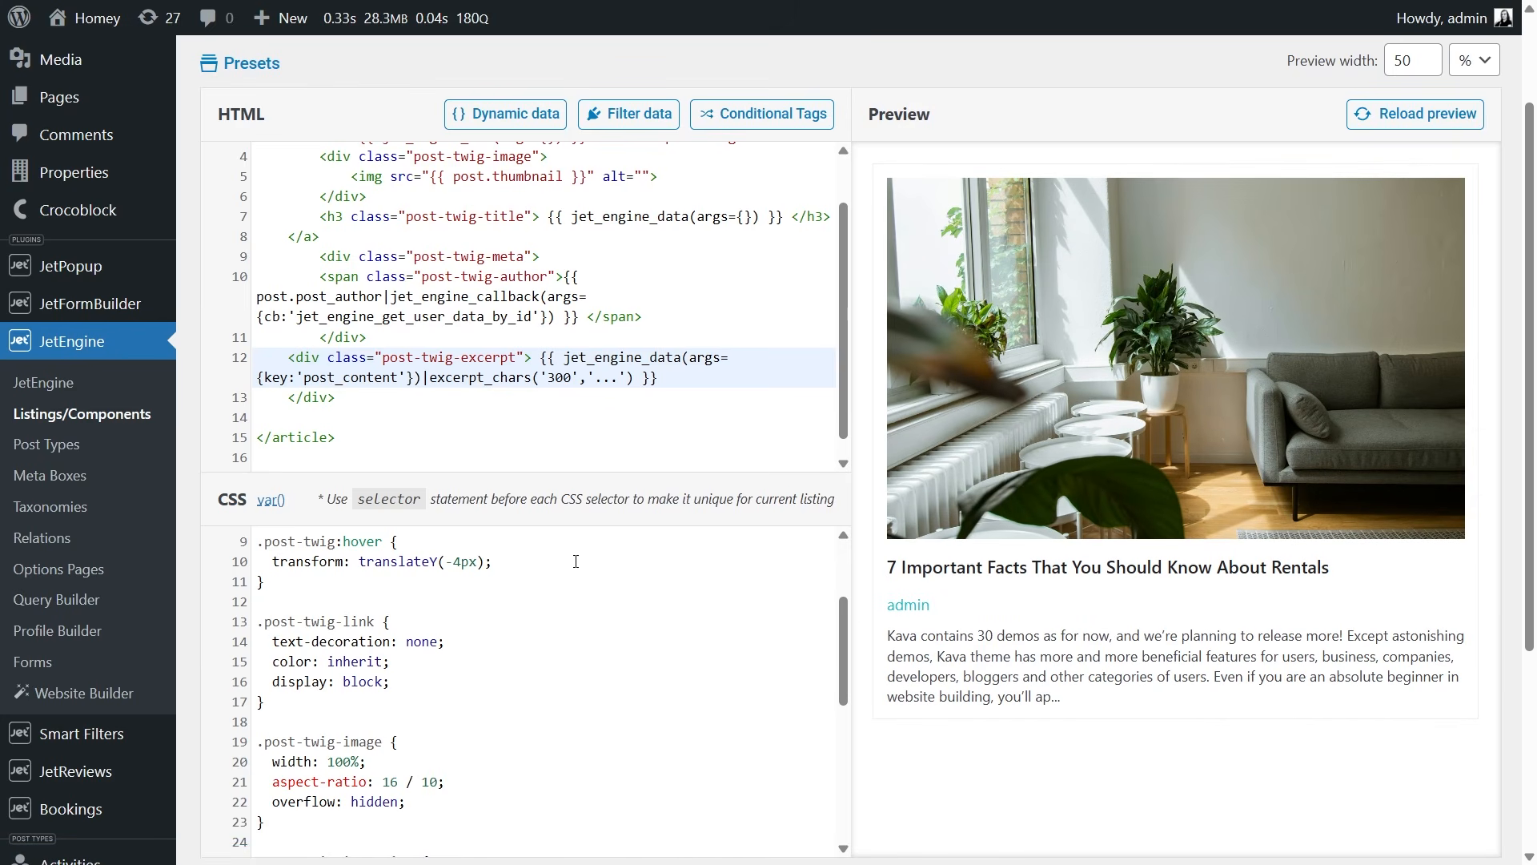
click(273, 504)
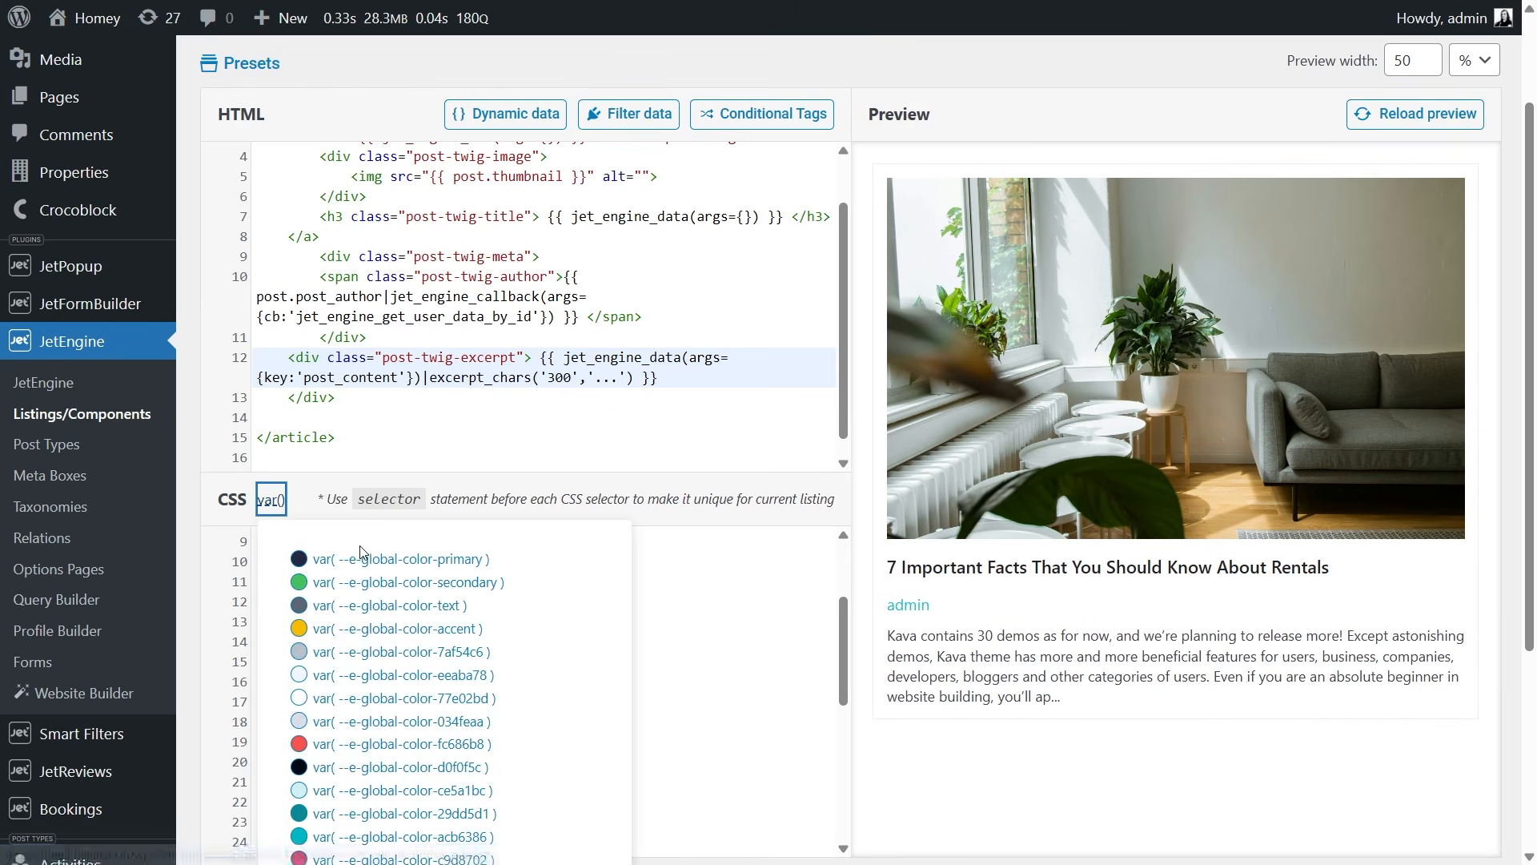
scroll(367, 554, down, 2)
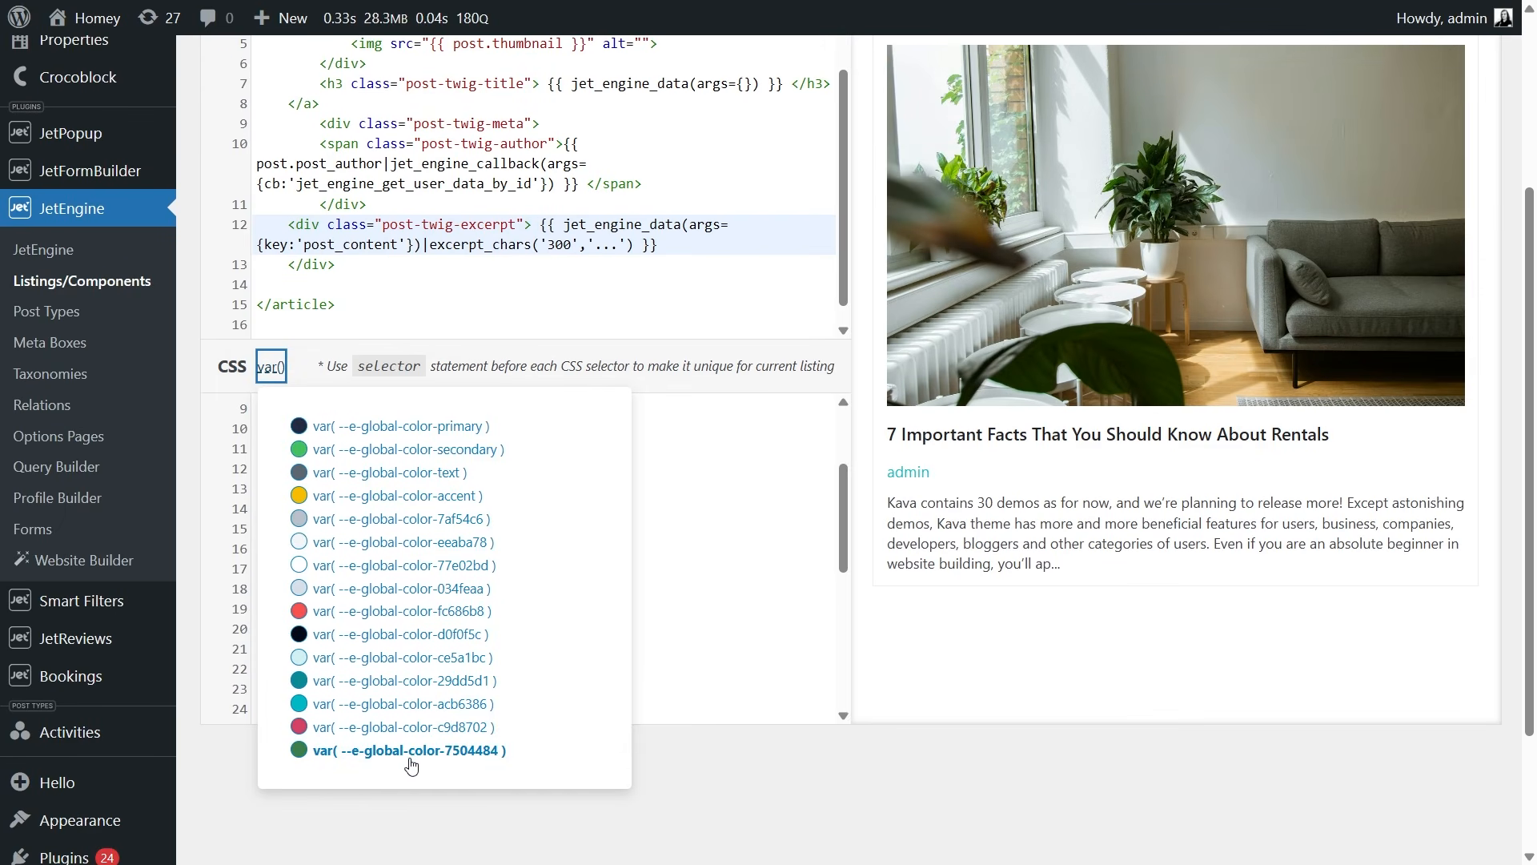
drag(839, 540, 843, 673)
drag(578, 669, 336, 673)
key(BackSpace)
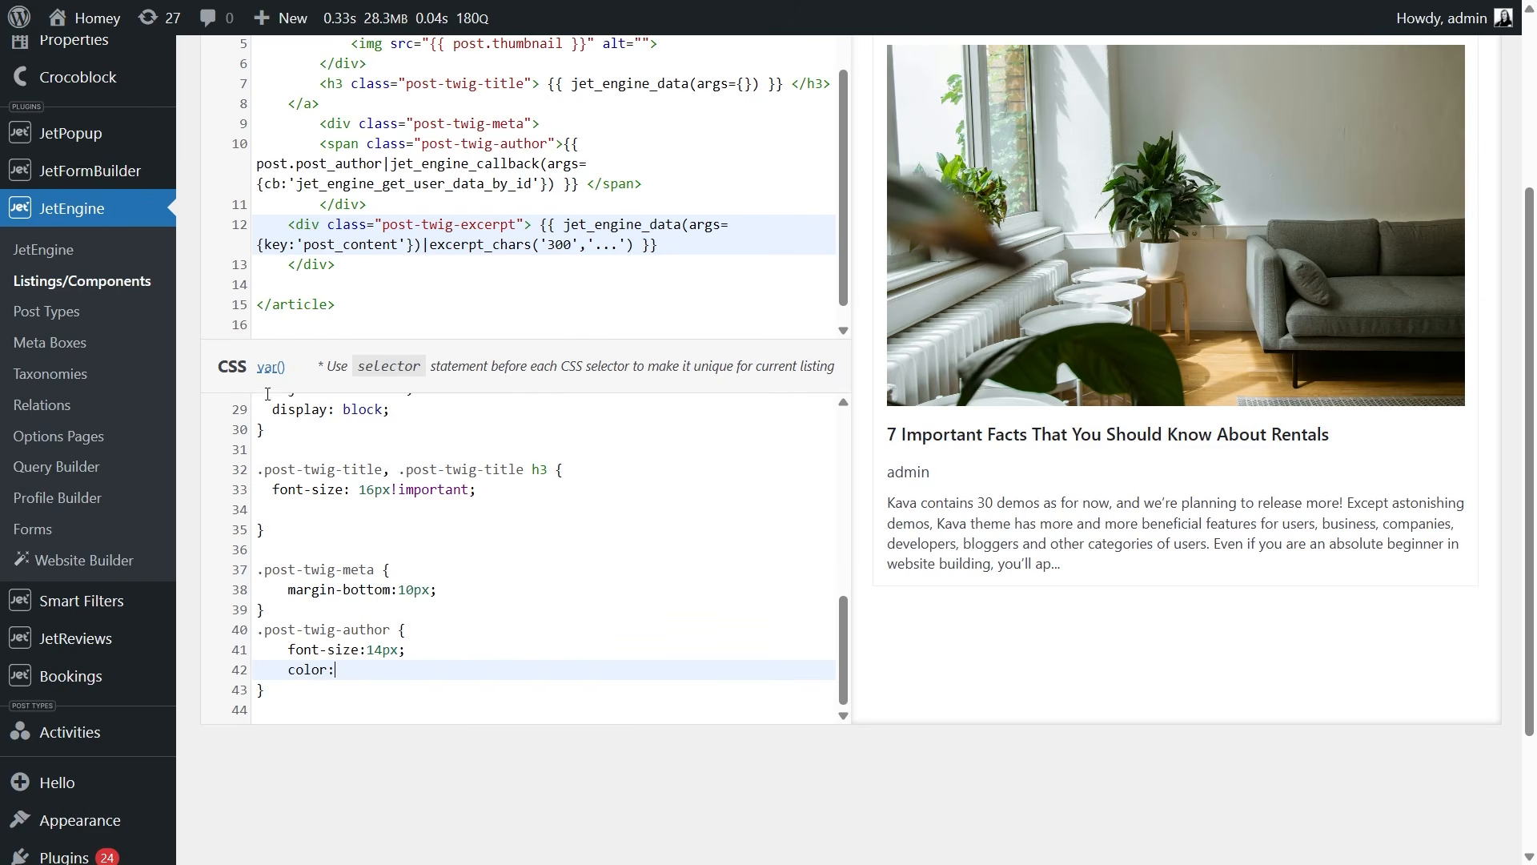
click(270, 367)
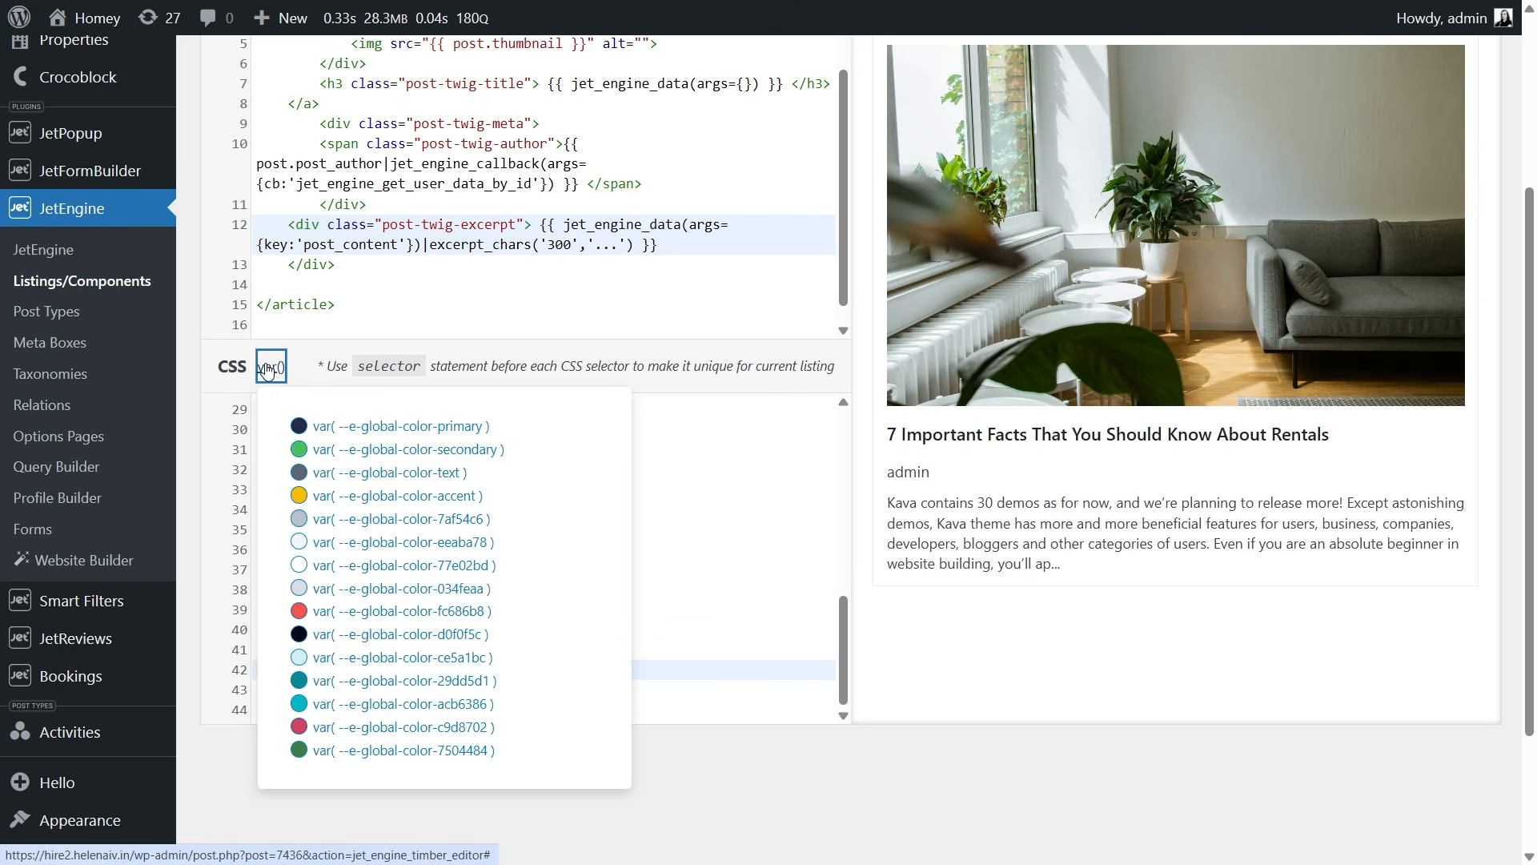
click(335, 611)
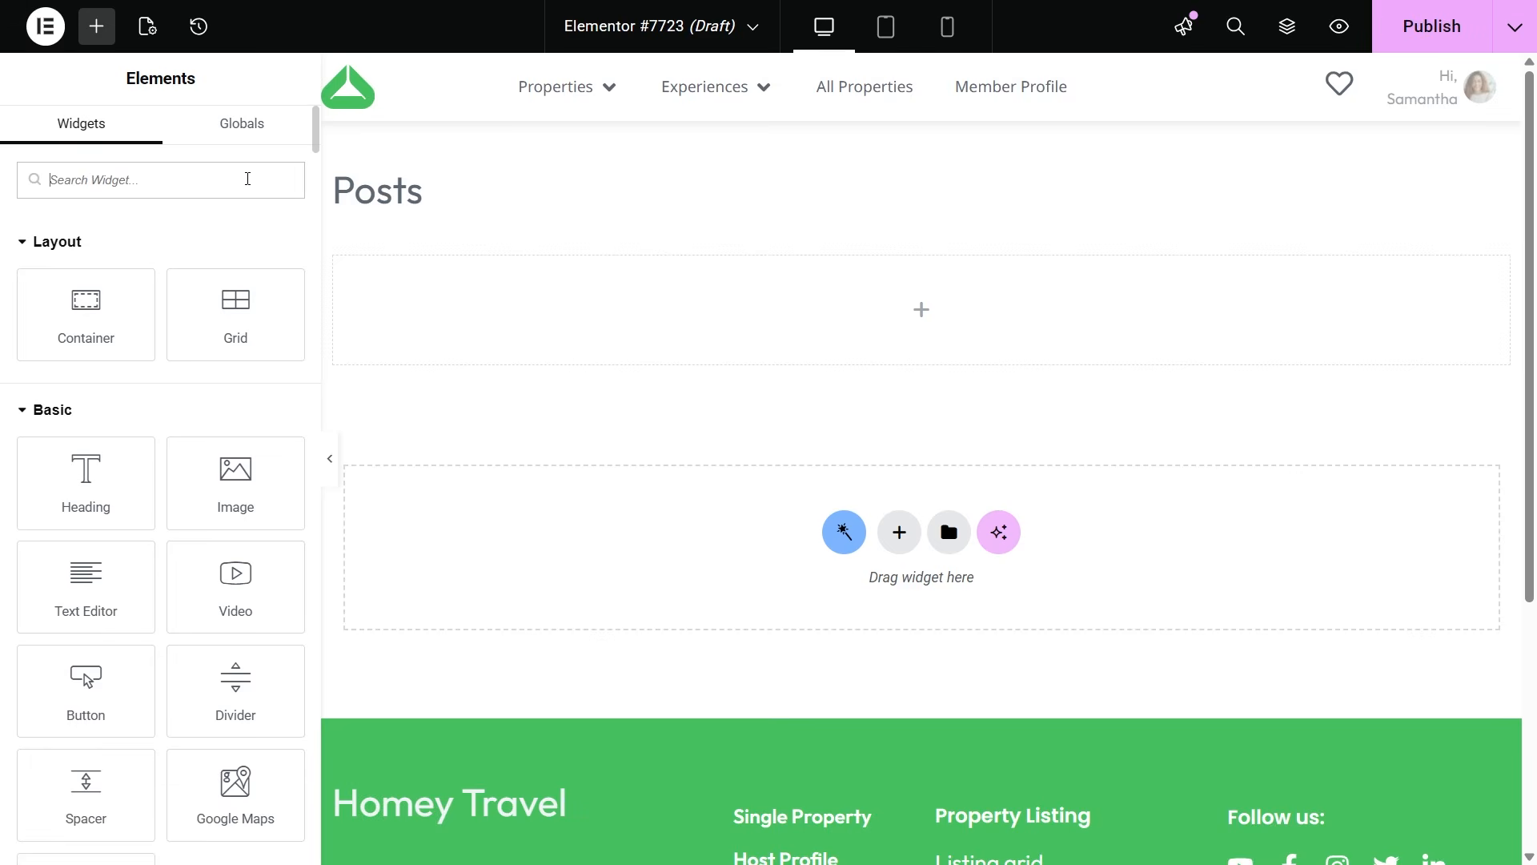
Step: In the Elementor page editor, place a Listing Grid widget in the container under the Posts heading and set its listing to Twig
click(247, 178)
text(grid)
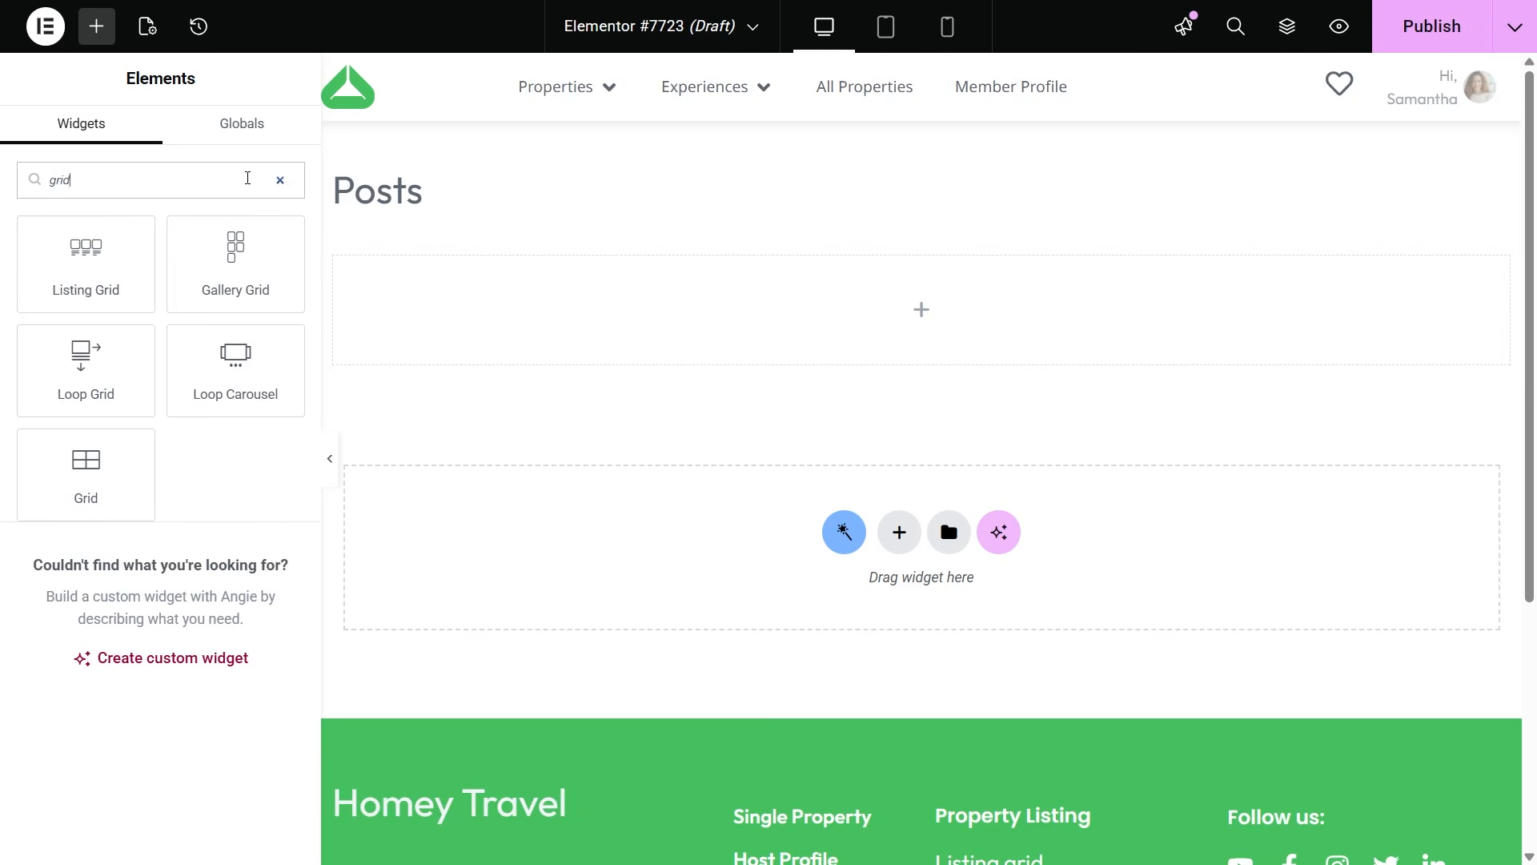
drag(95, 253, 549, 281)
click(189, 269)
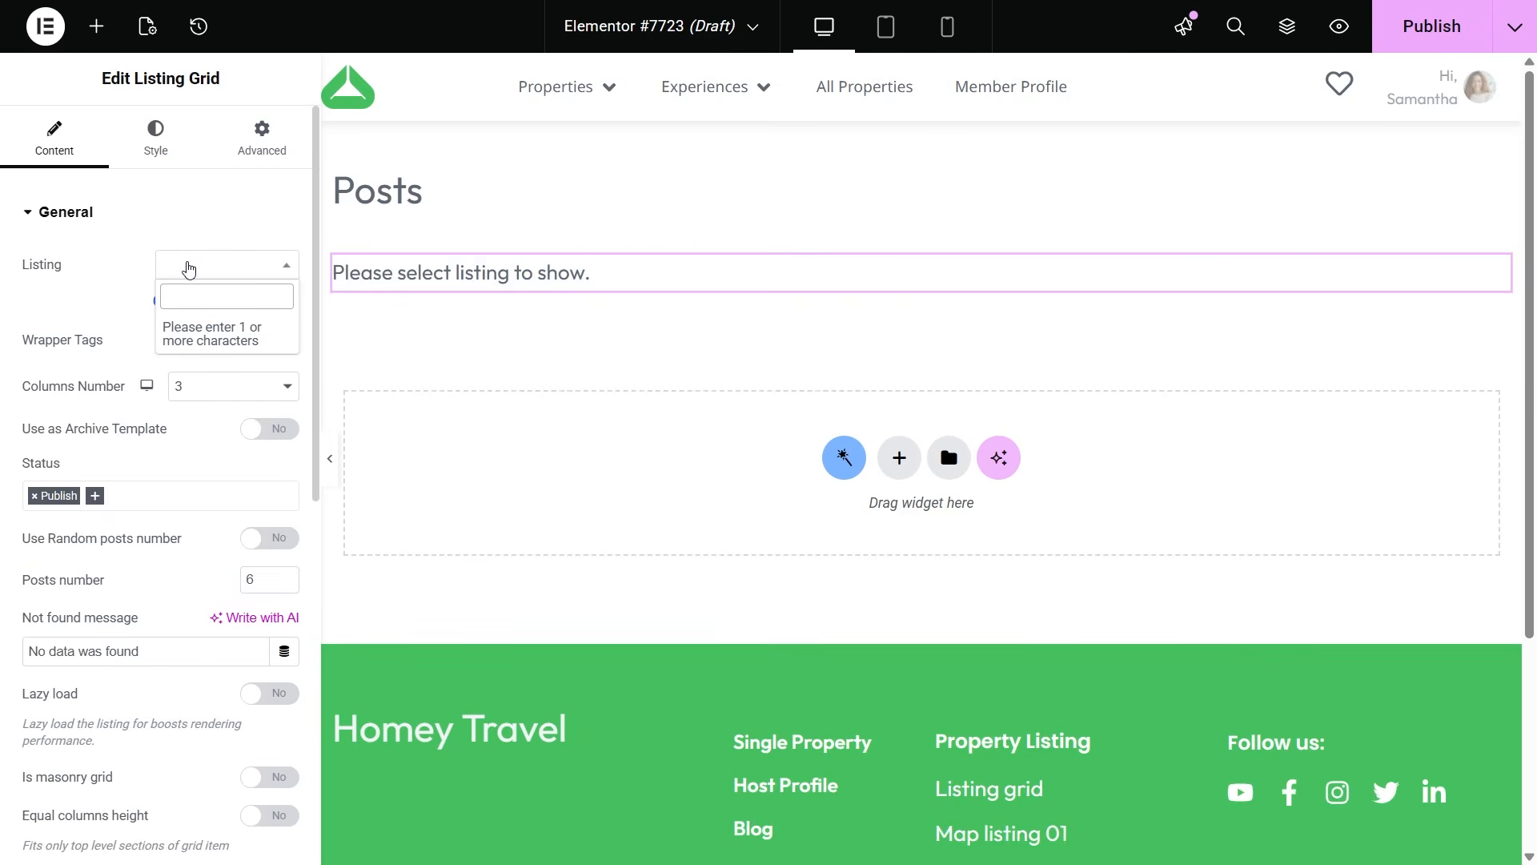
text(twig)
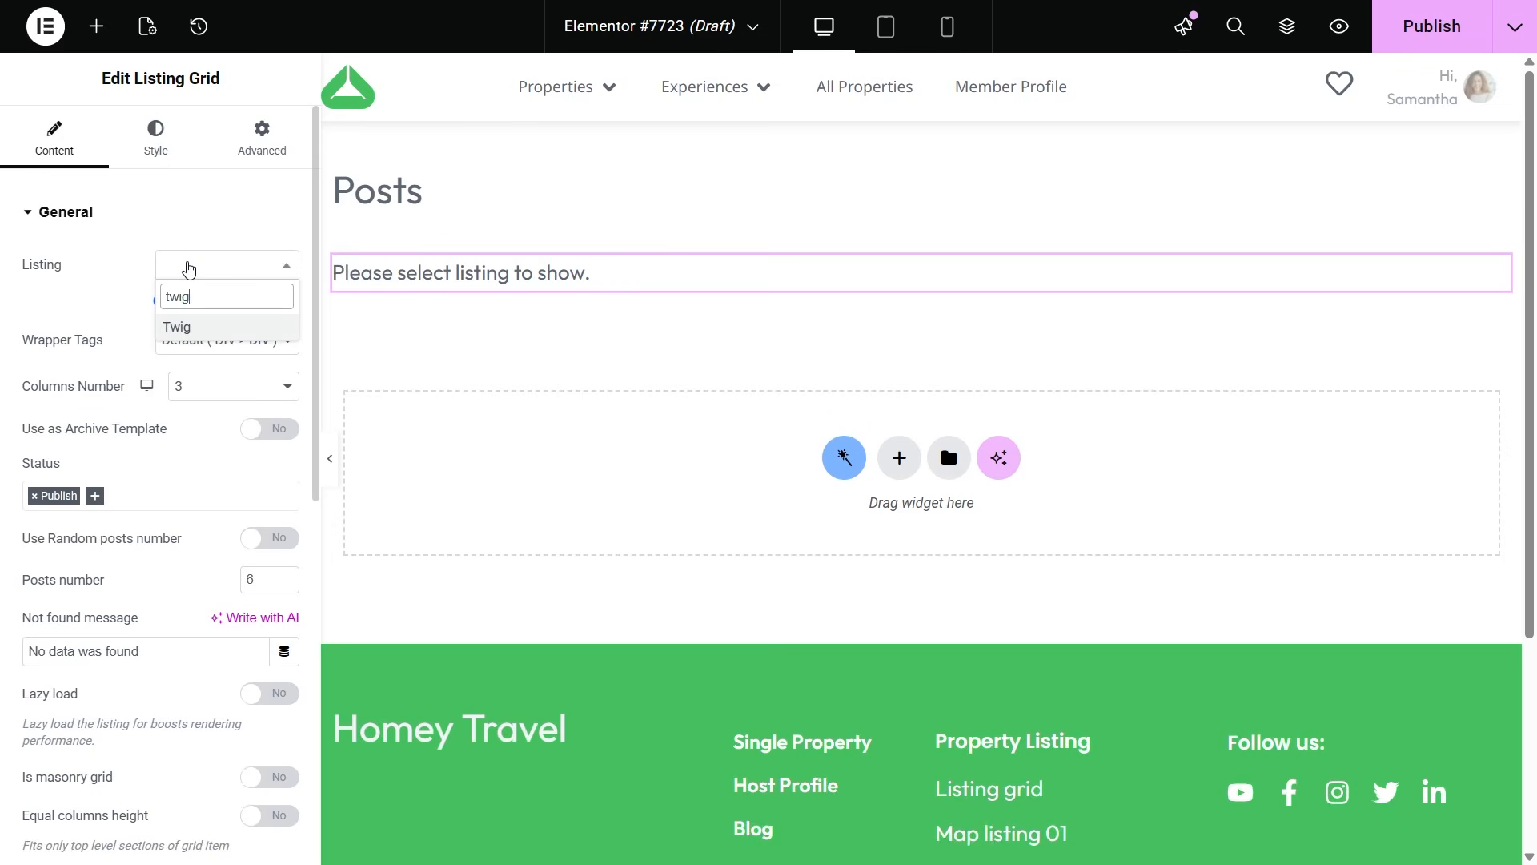
click(189, 330)
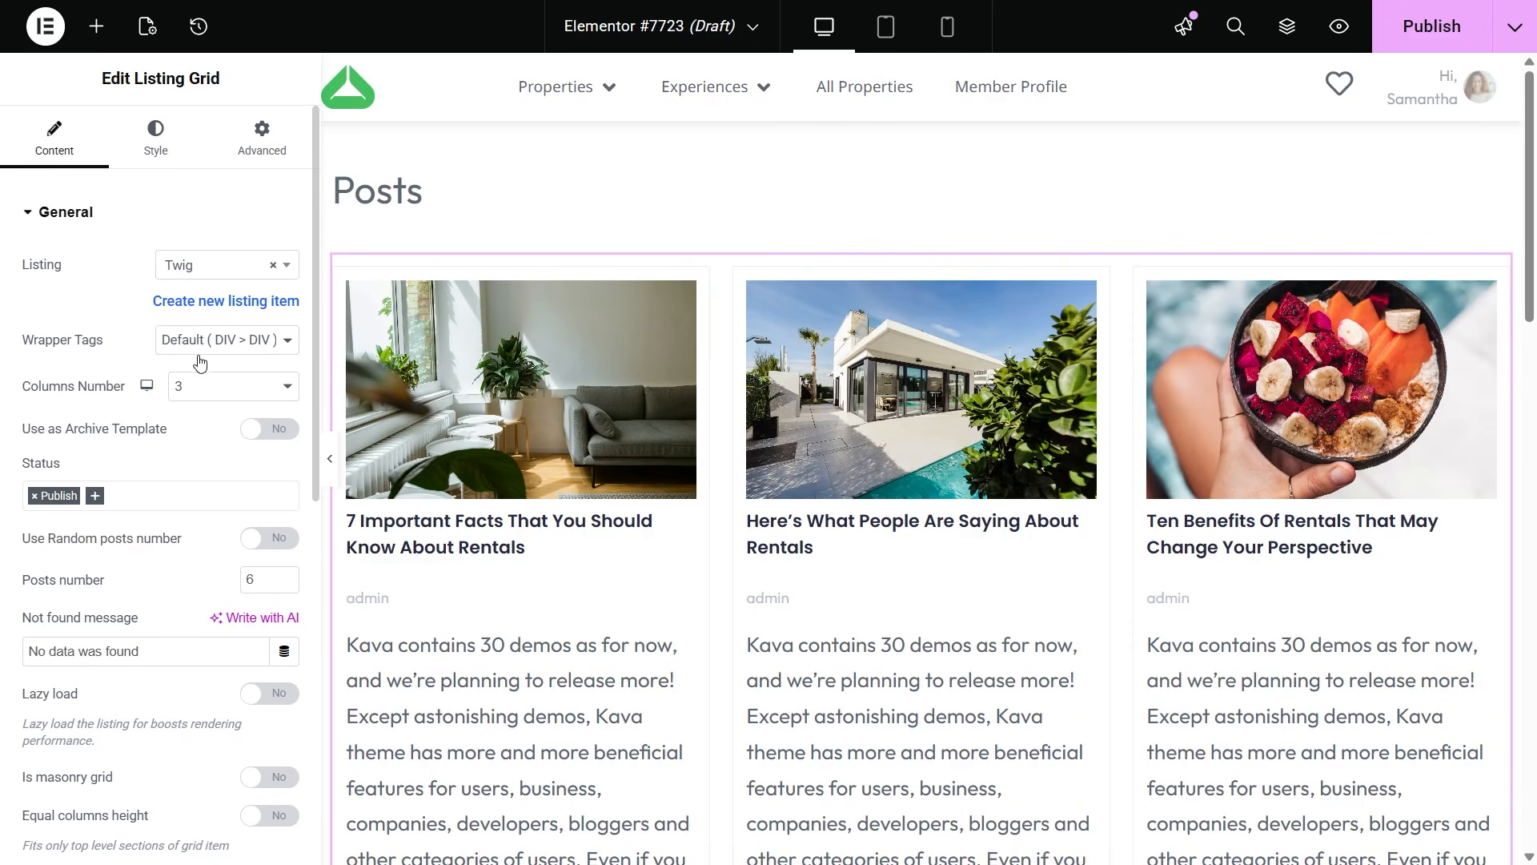
click(204, 387)
click(204, 387)
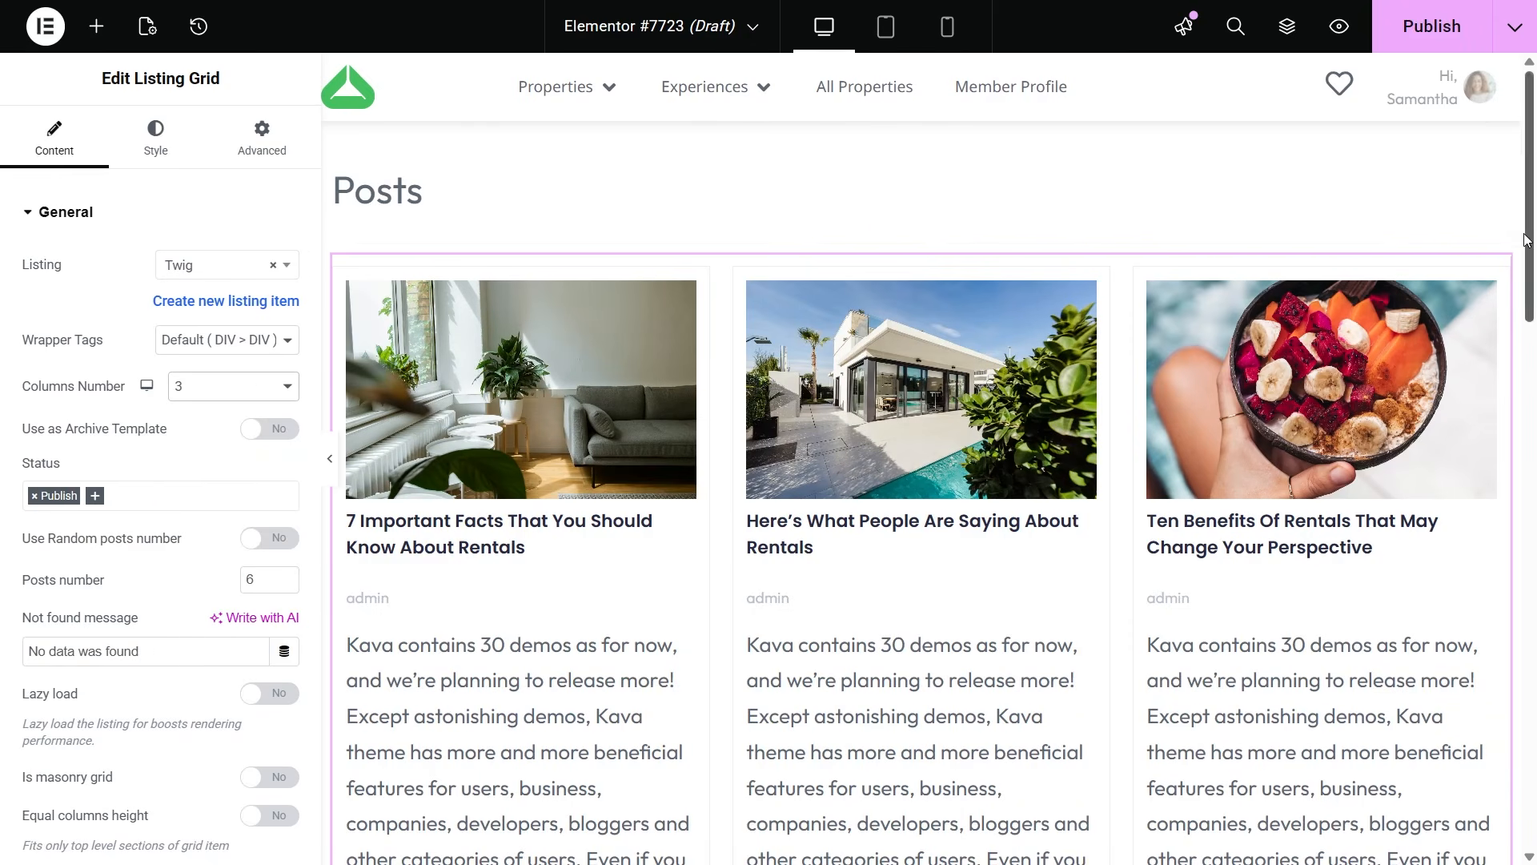
Step: Look over the Twig listing grid on the page and open JetEngine's AI Website Structure Builder in the WordPress admin
drag(1528, 240, 1510, 302)
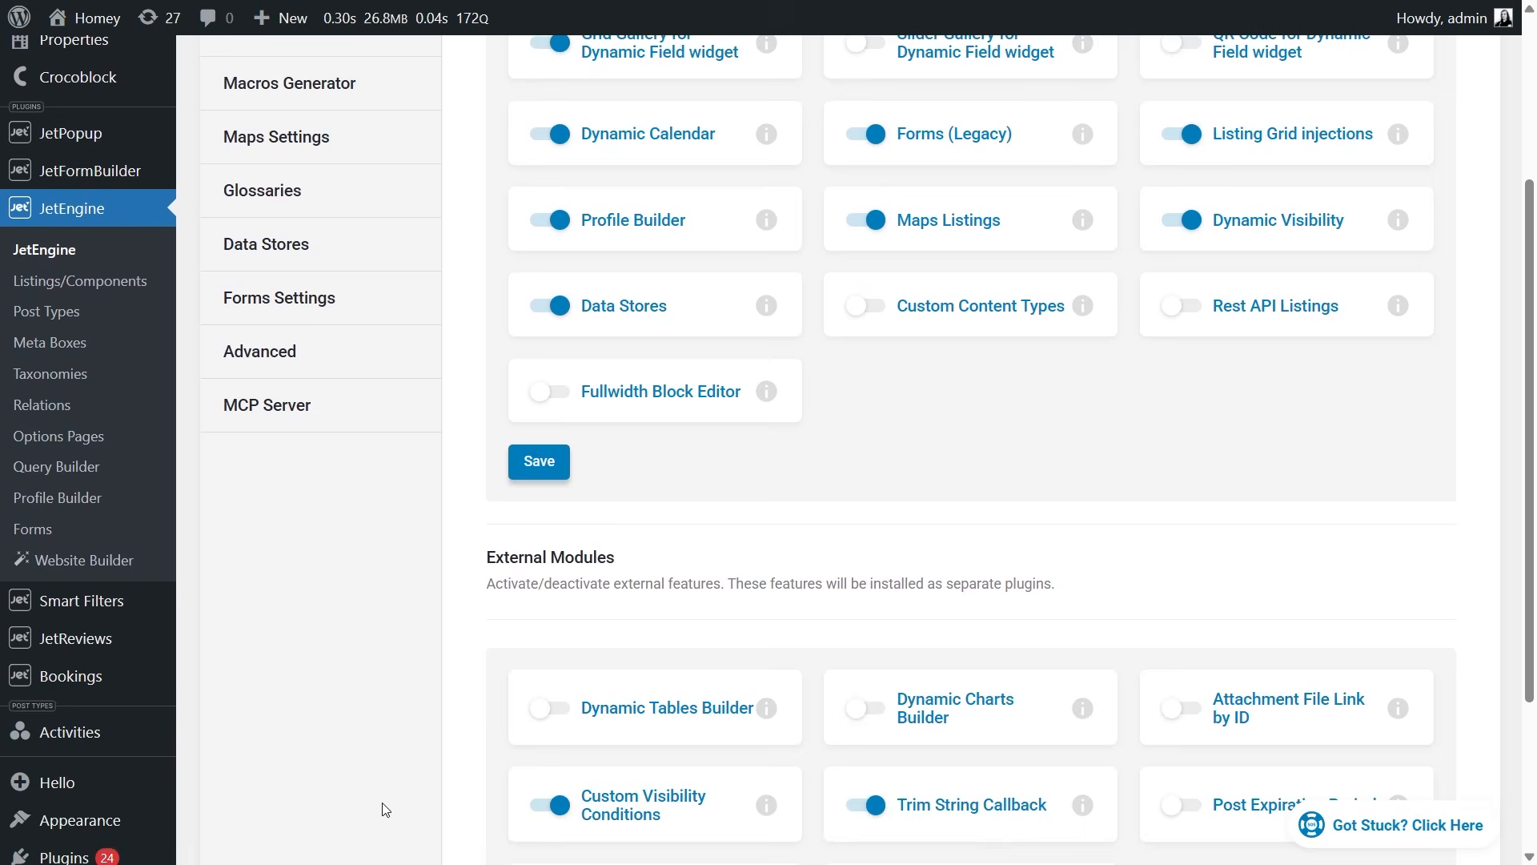
scroll(382, 810, up, 4)
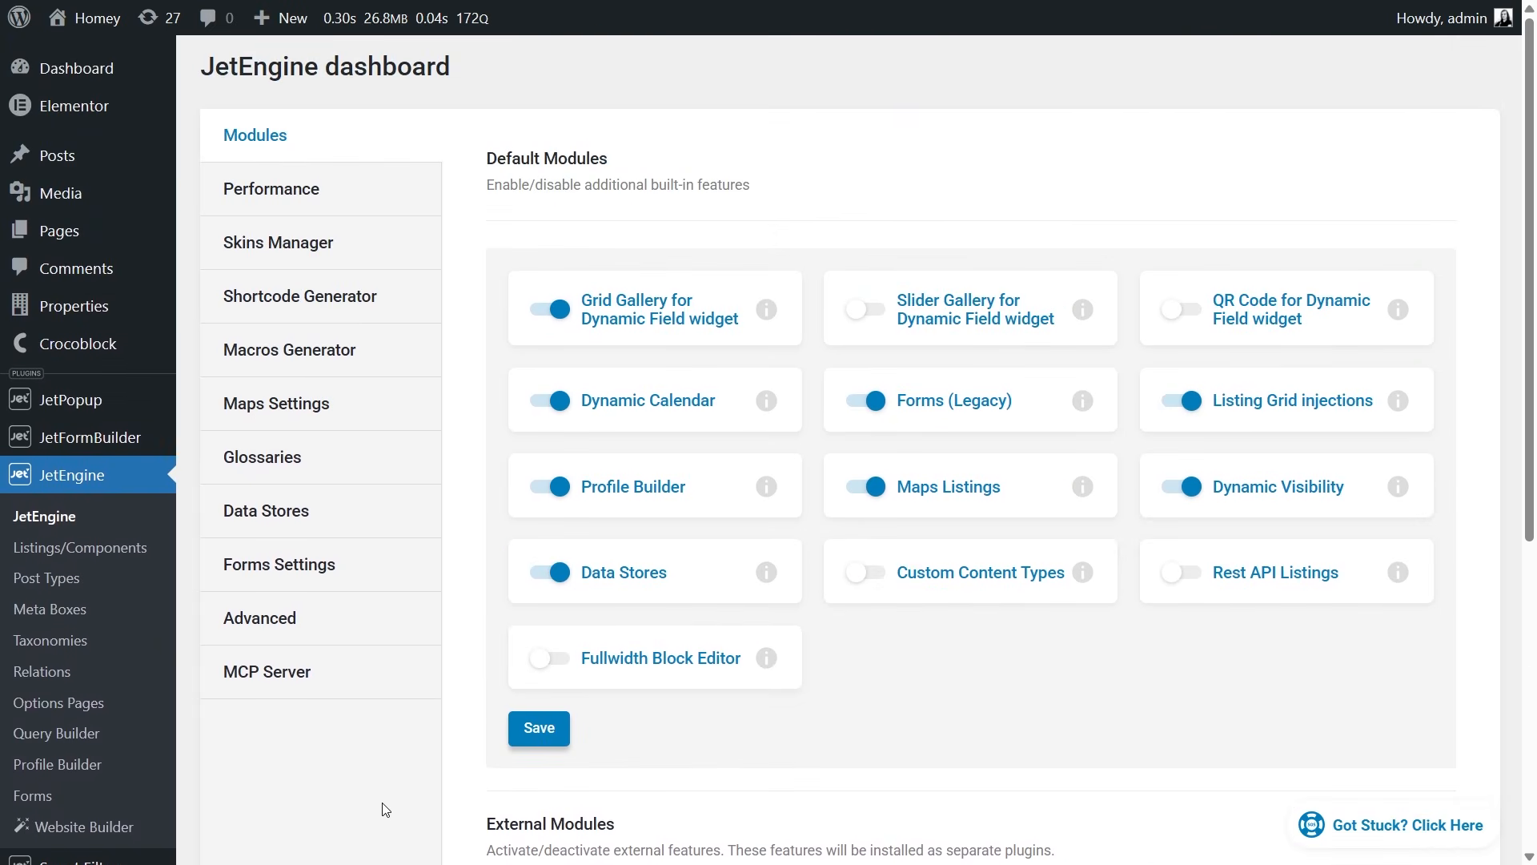
click(148, 828)
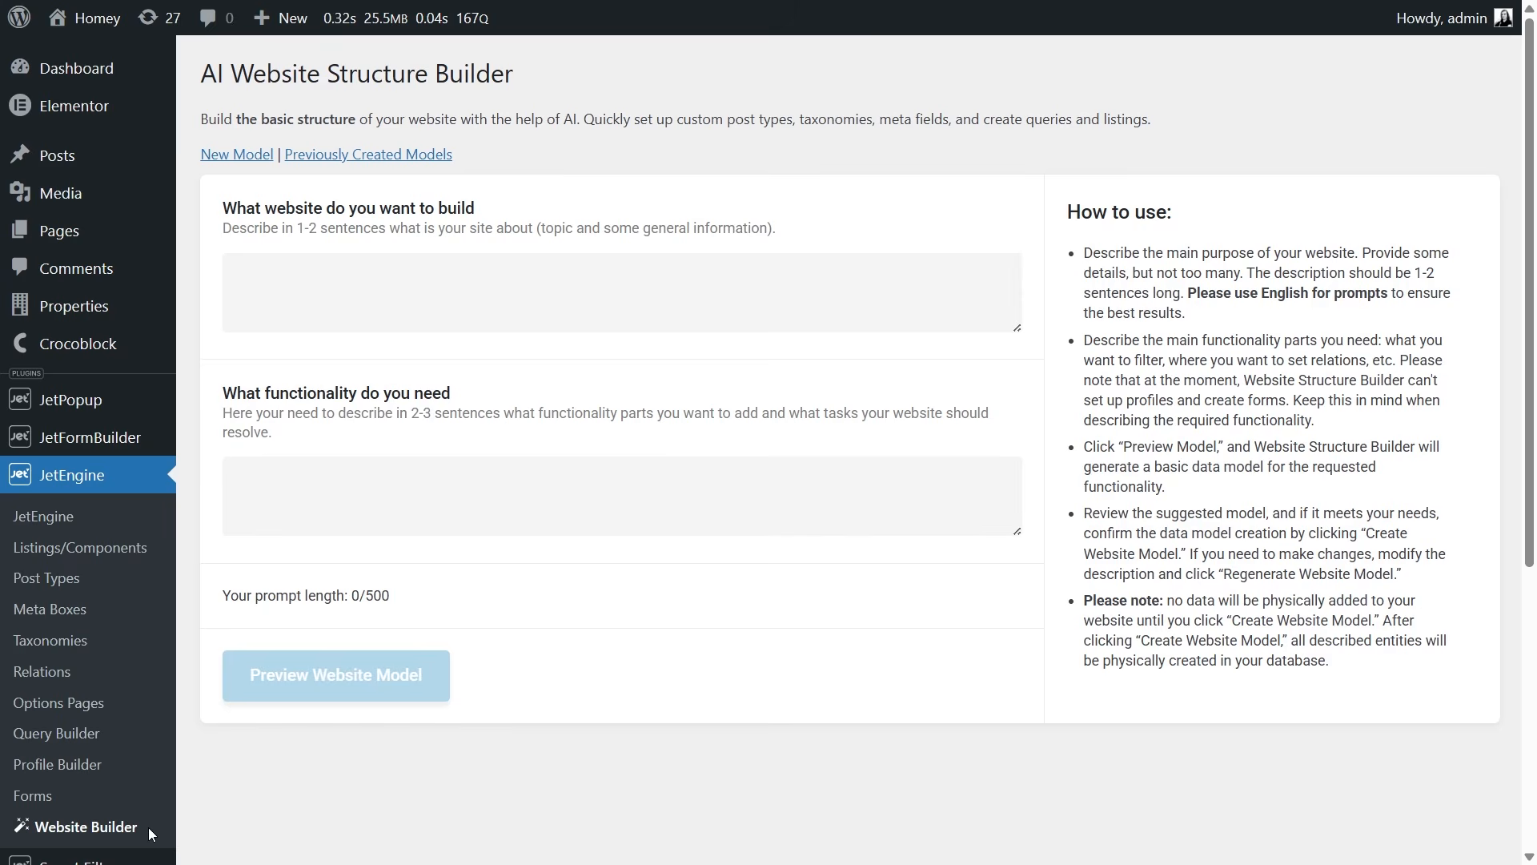
Step: Open the MCP Server settings in the JetEngine dashboard and review the exposed tools list
click(47, 517)
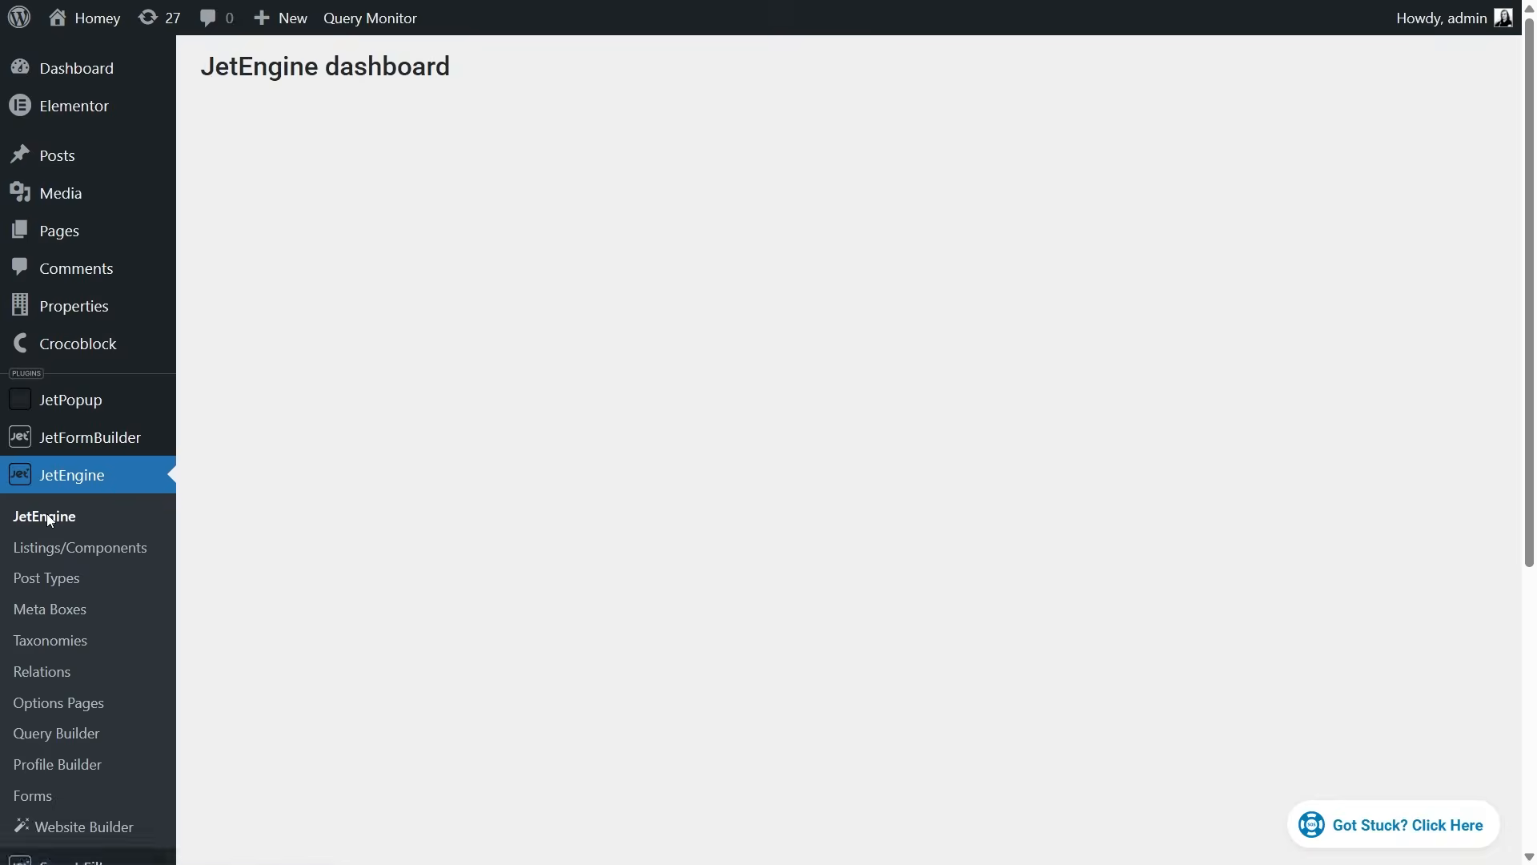
click(279, 674)
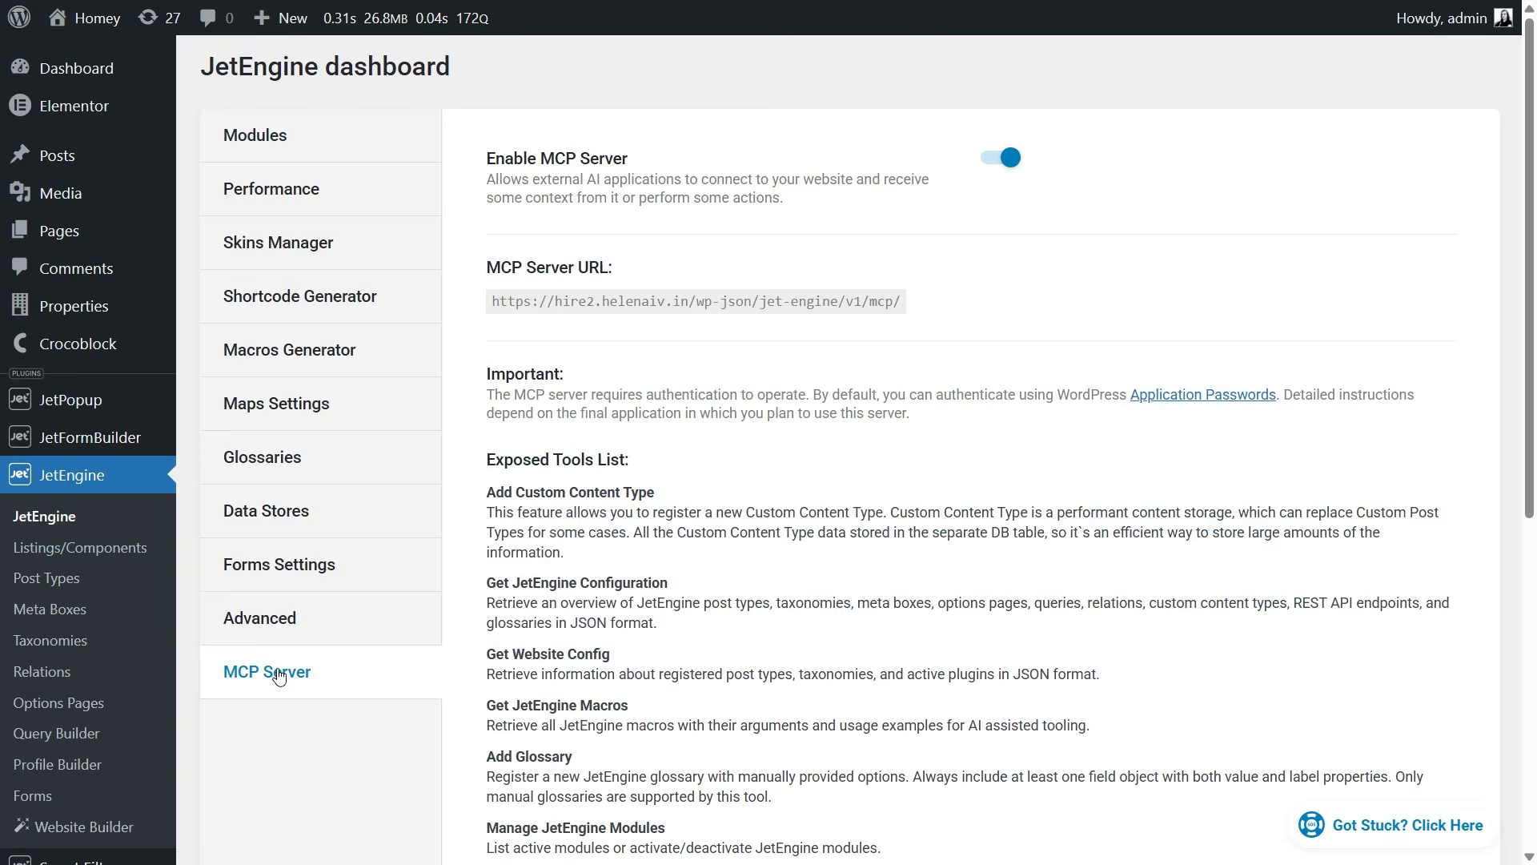
scroll(785, 679, down, 6)
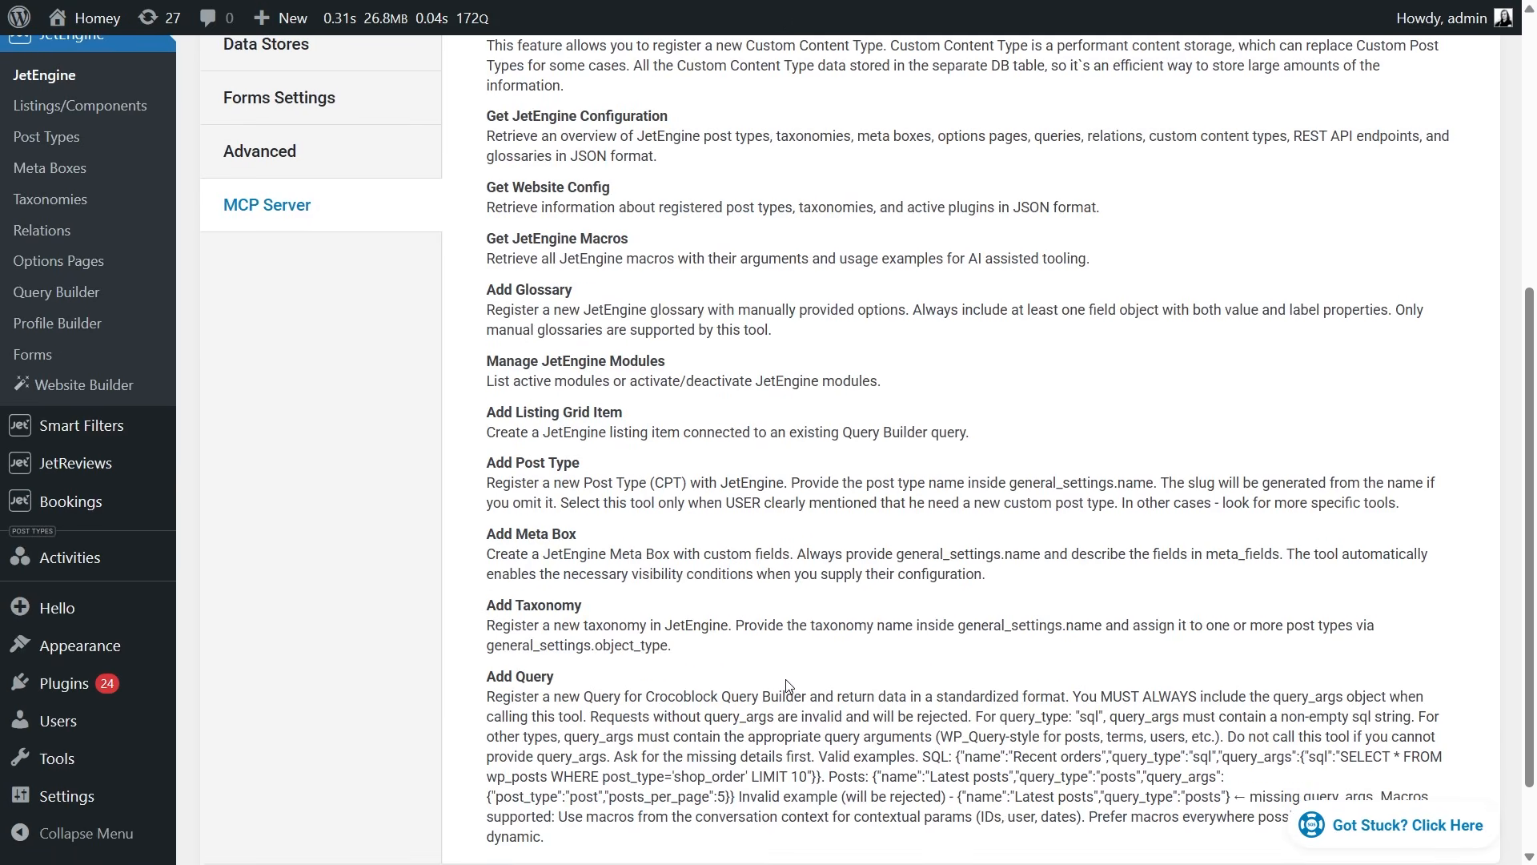
scroll(786, 686, up, 6)
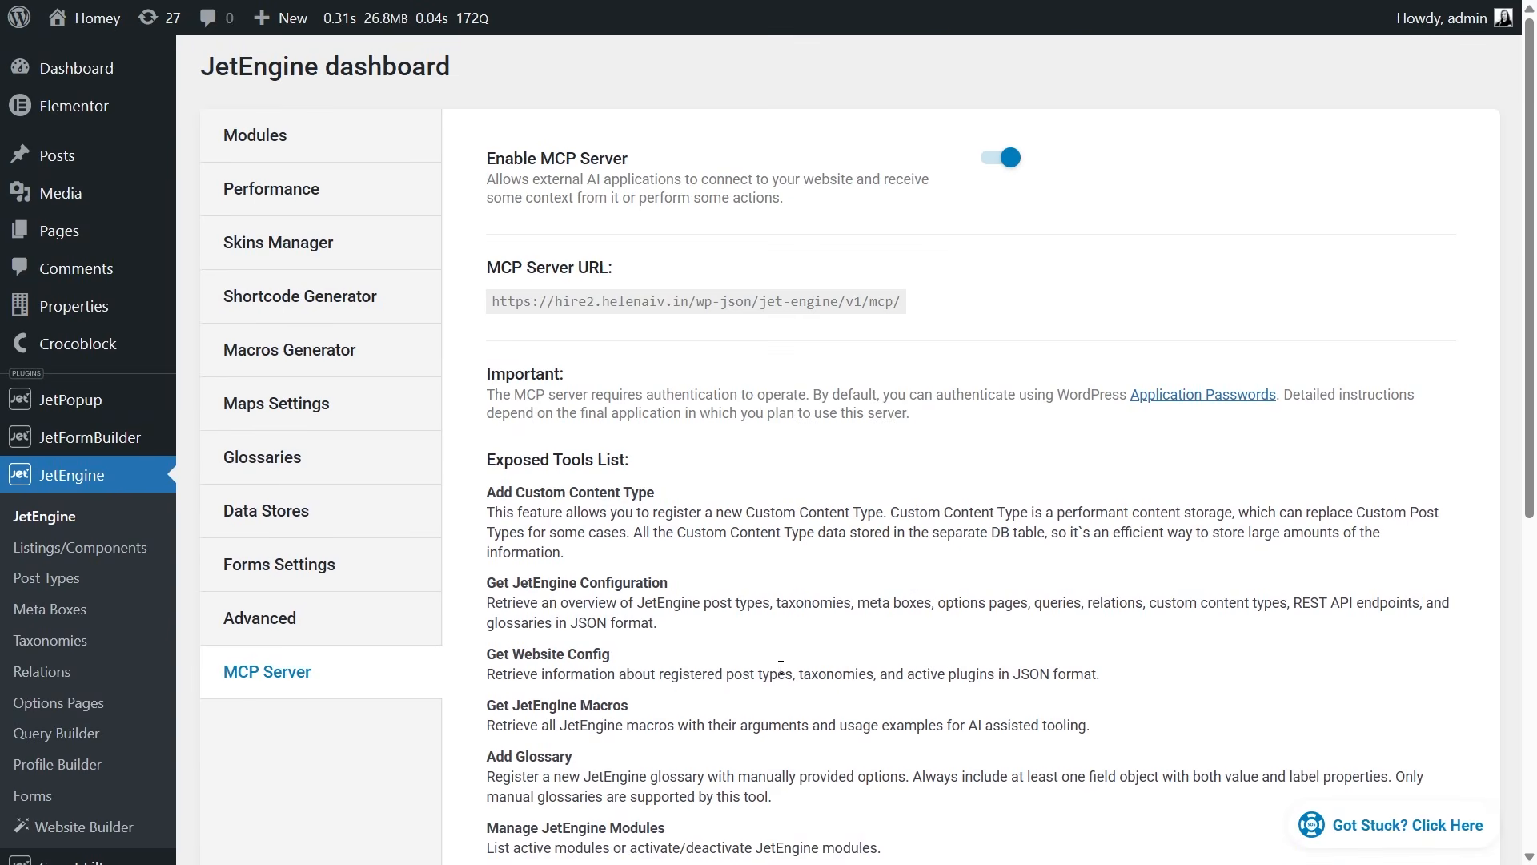
Step: Open the Command Center page of Crocoblock
mouse_move(80, 346)
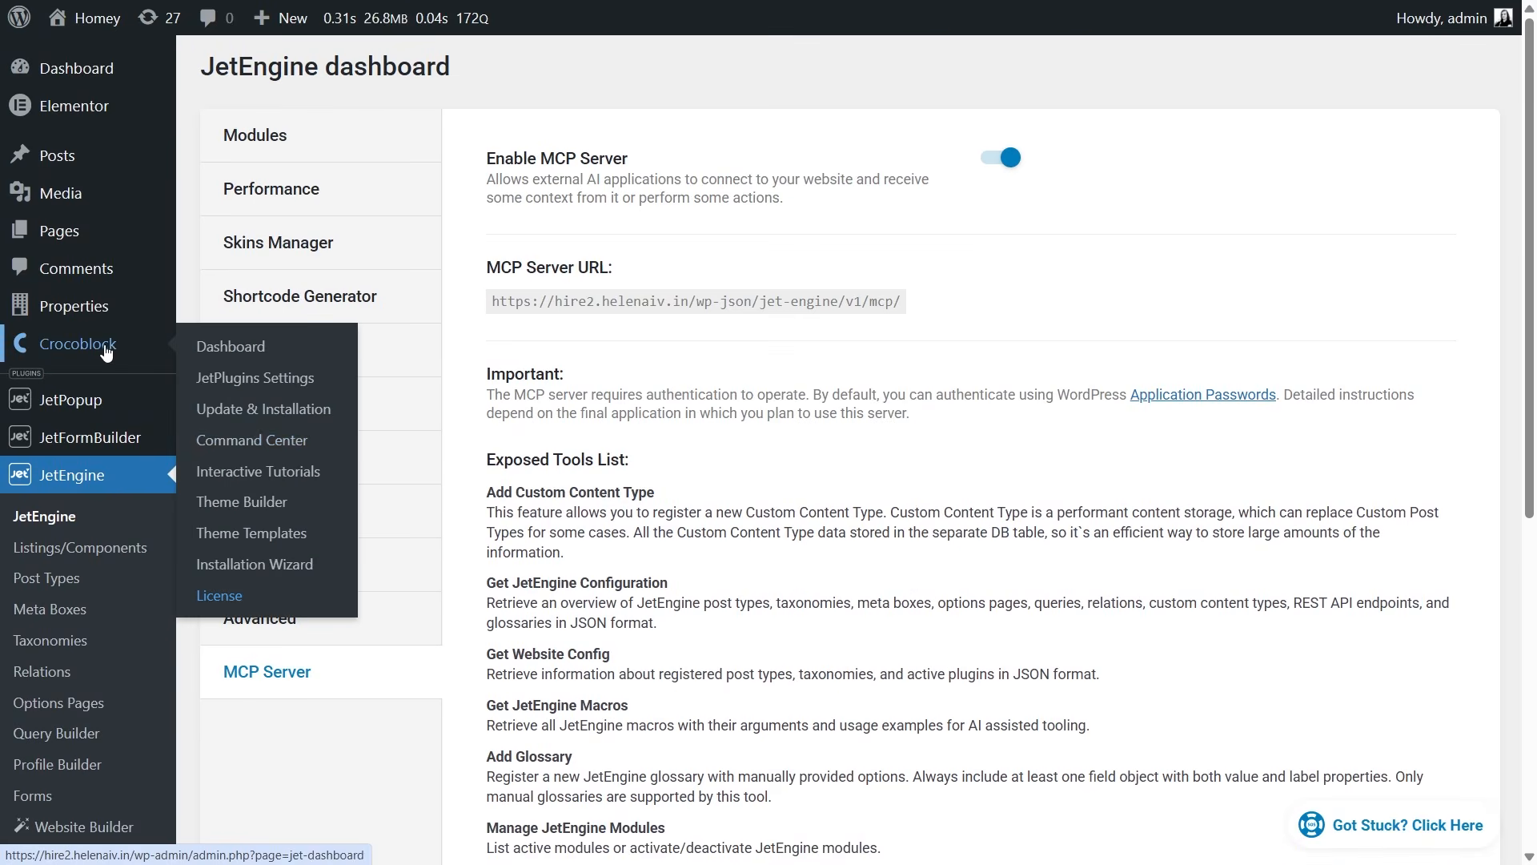
click(233, 436)
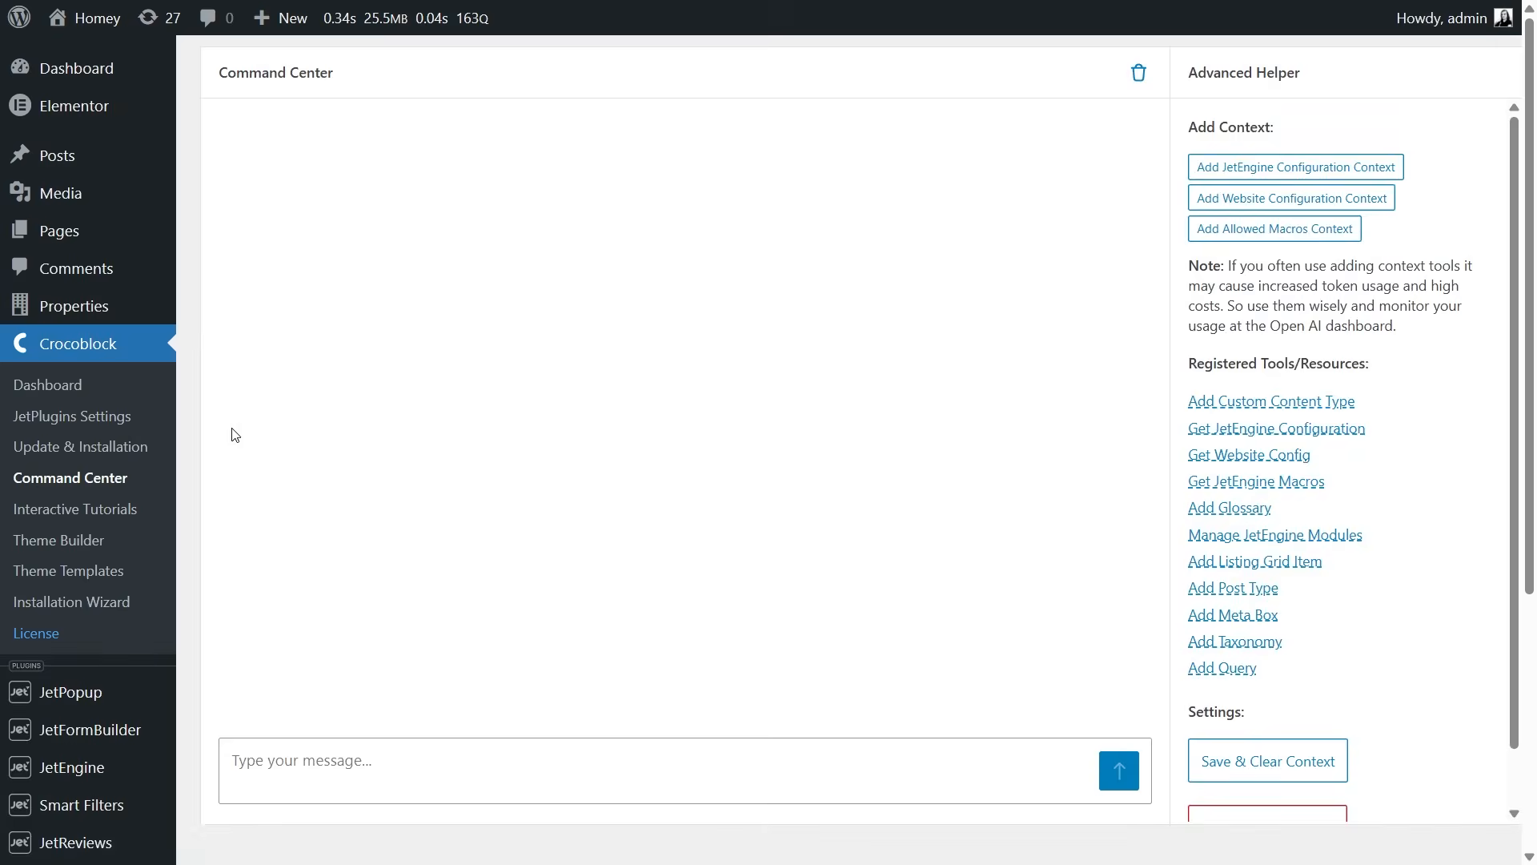